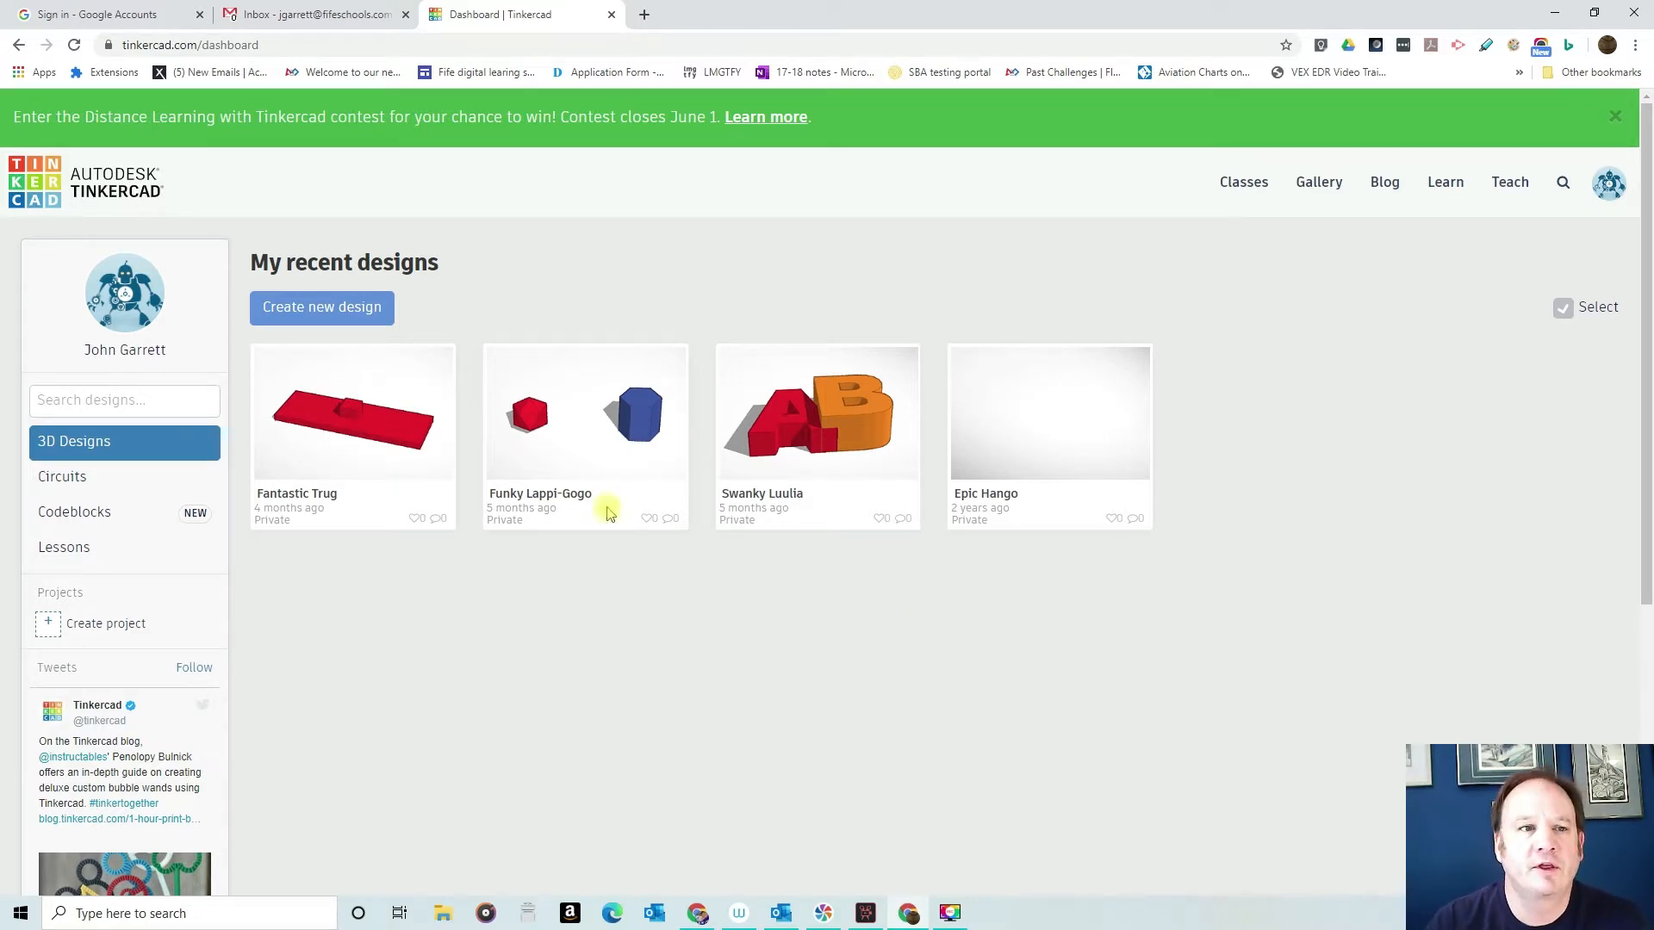
- Create a new 3D design and place a solid red box on the workplane
{"action": "left_click", "coordinate": [340, 313]}
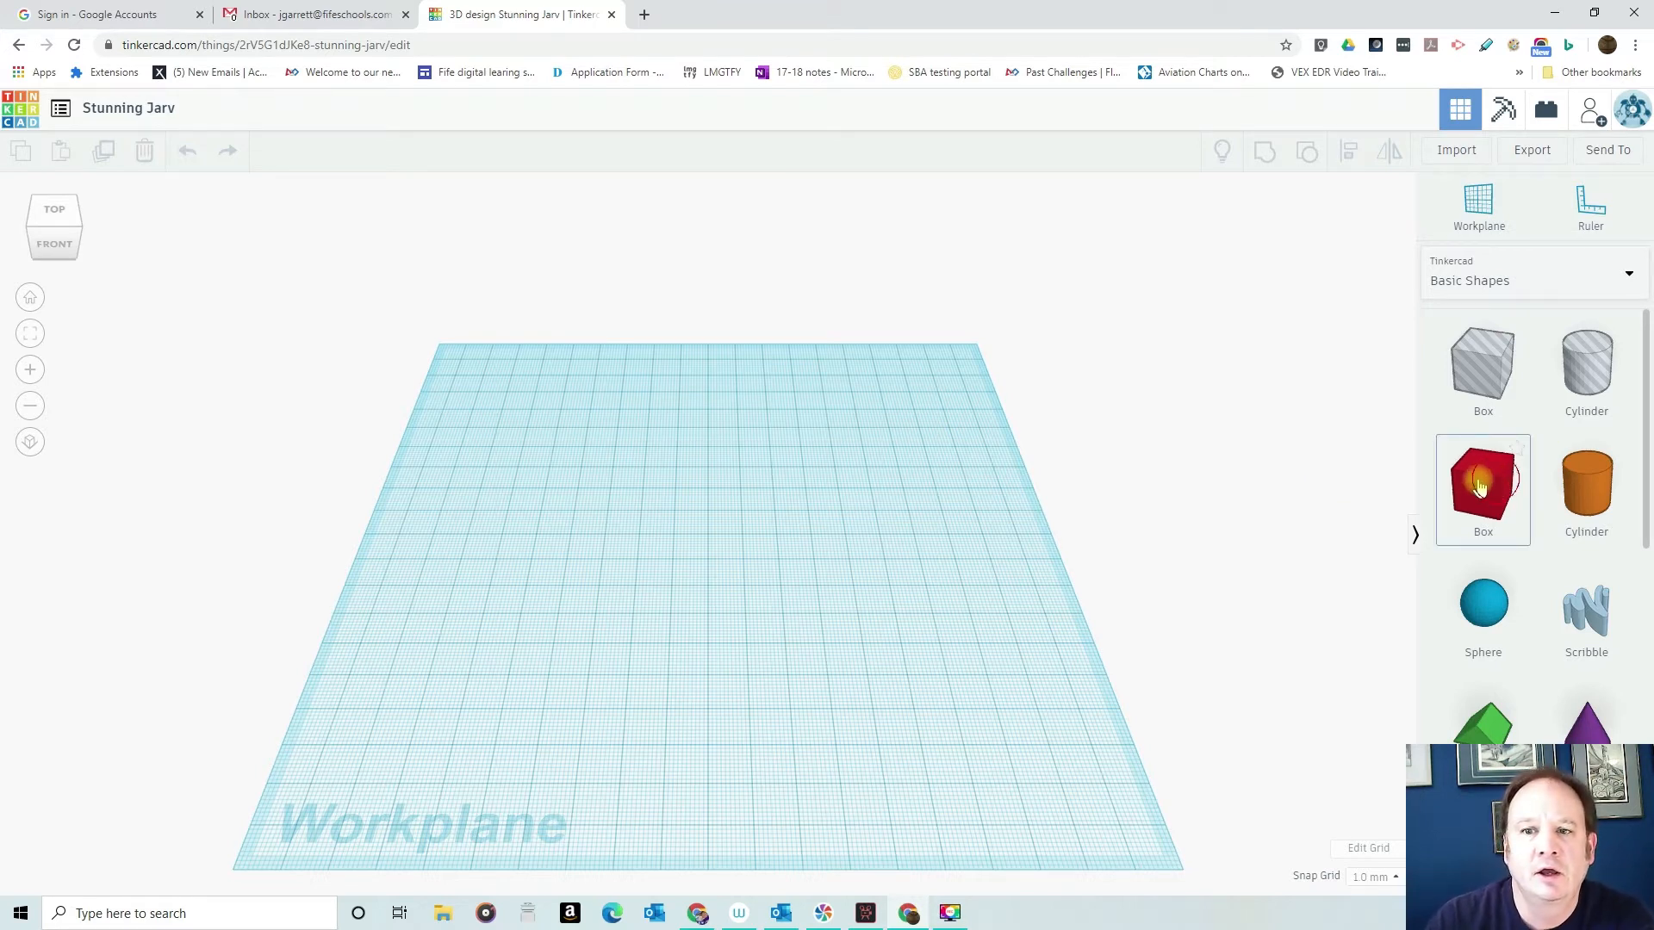
{"action": "scroll", "coordinate": [1485, 504], "scroll_direction": "down", "scroll_amount": 4}
{"action": "scroll", "coordinate": [1501, 465], "scroll_direction": "up", "scroll_amount": 3}
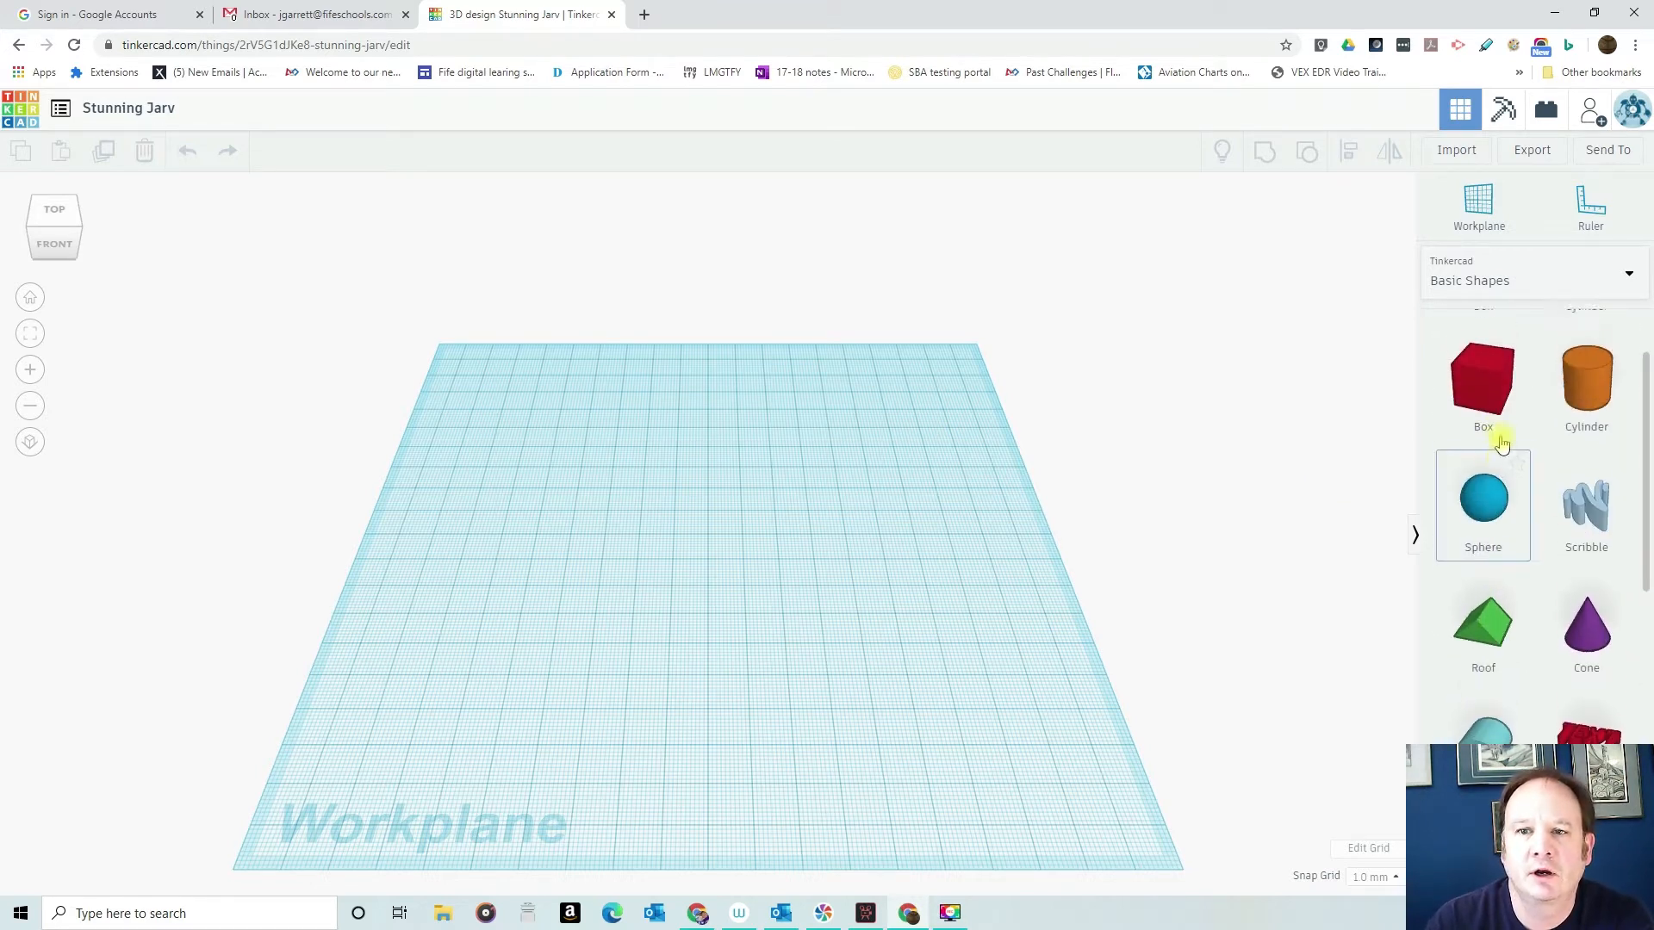
{"action": "left_click", "coordinate": [621, 547]}
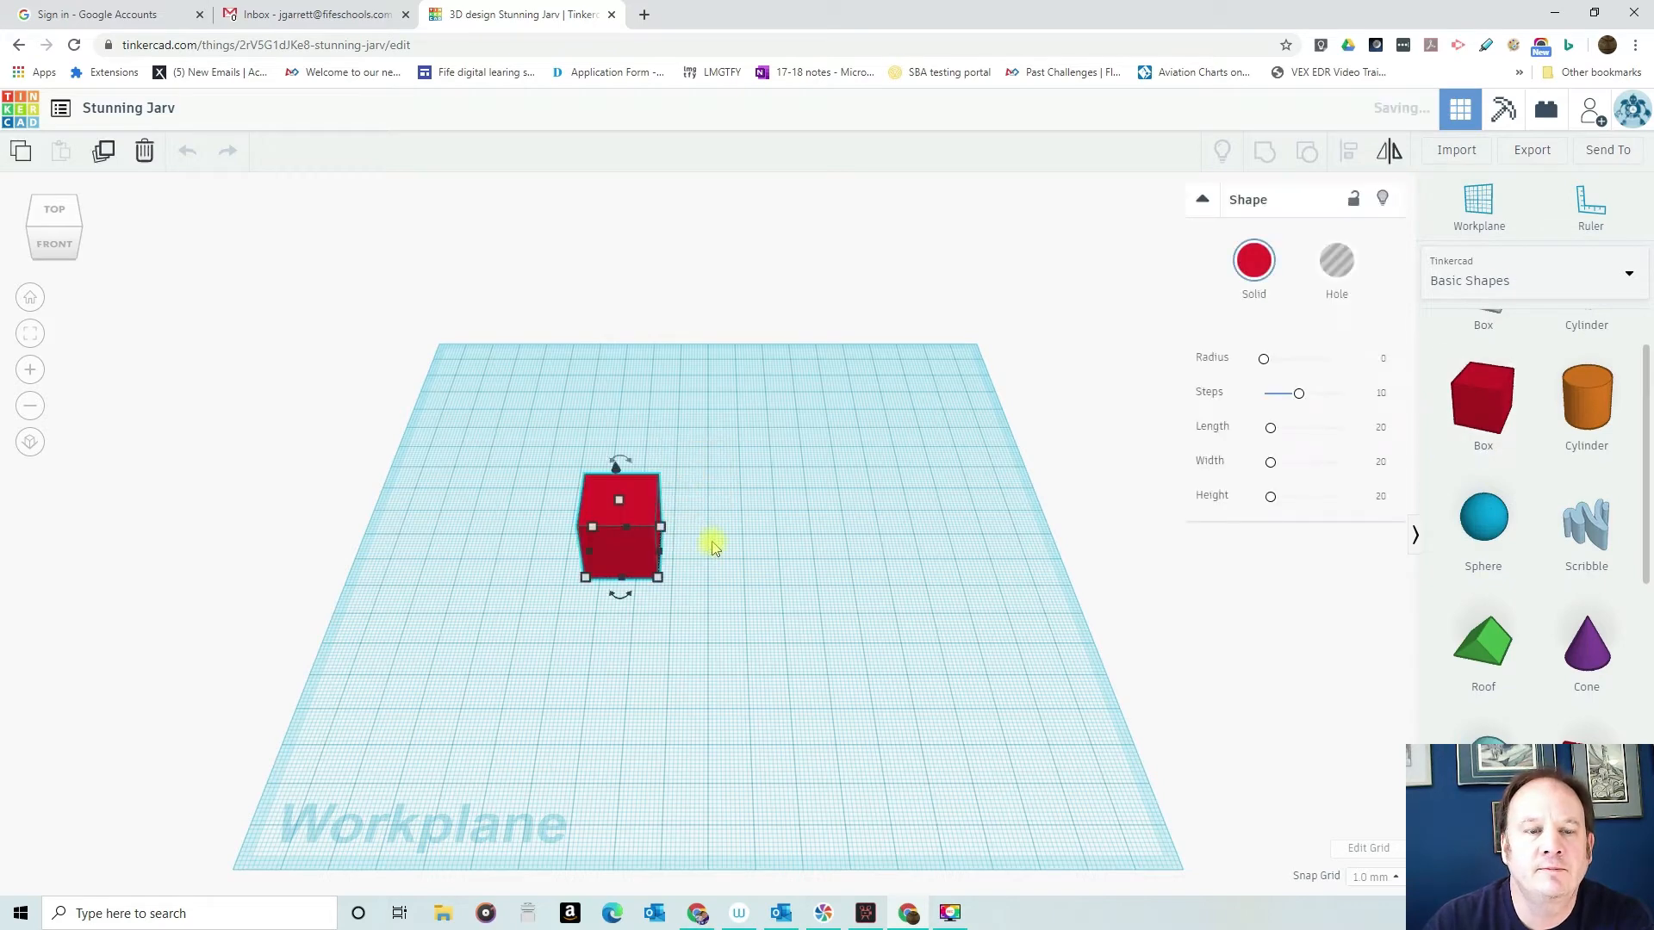
- Stretch the box on the workplane to about 53 mm wide and 92 mm long
{"action": "mouse_move", "coordinate": [712, 547]}
{"action": "right_mouse_down"}
{"action": "mouse_move", "coordinate": [716, 457]}
{"action": "mouse_move", "coordinate": [724, 516]}
{"action": "right_mouse_up"}
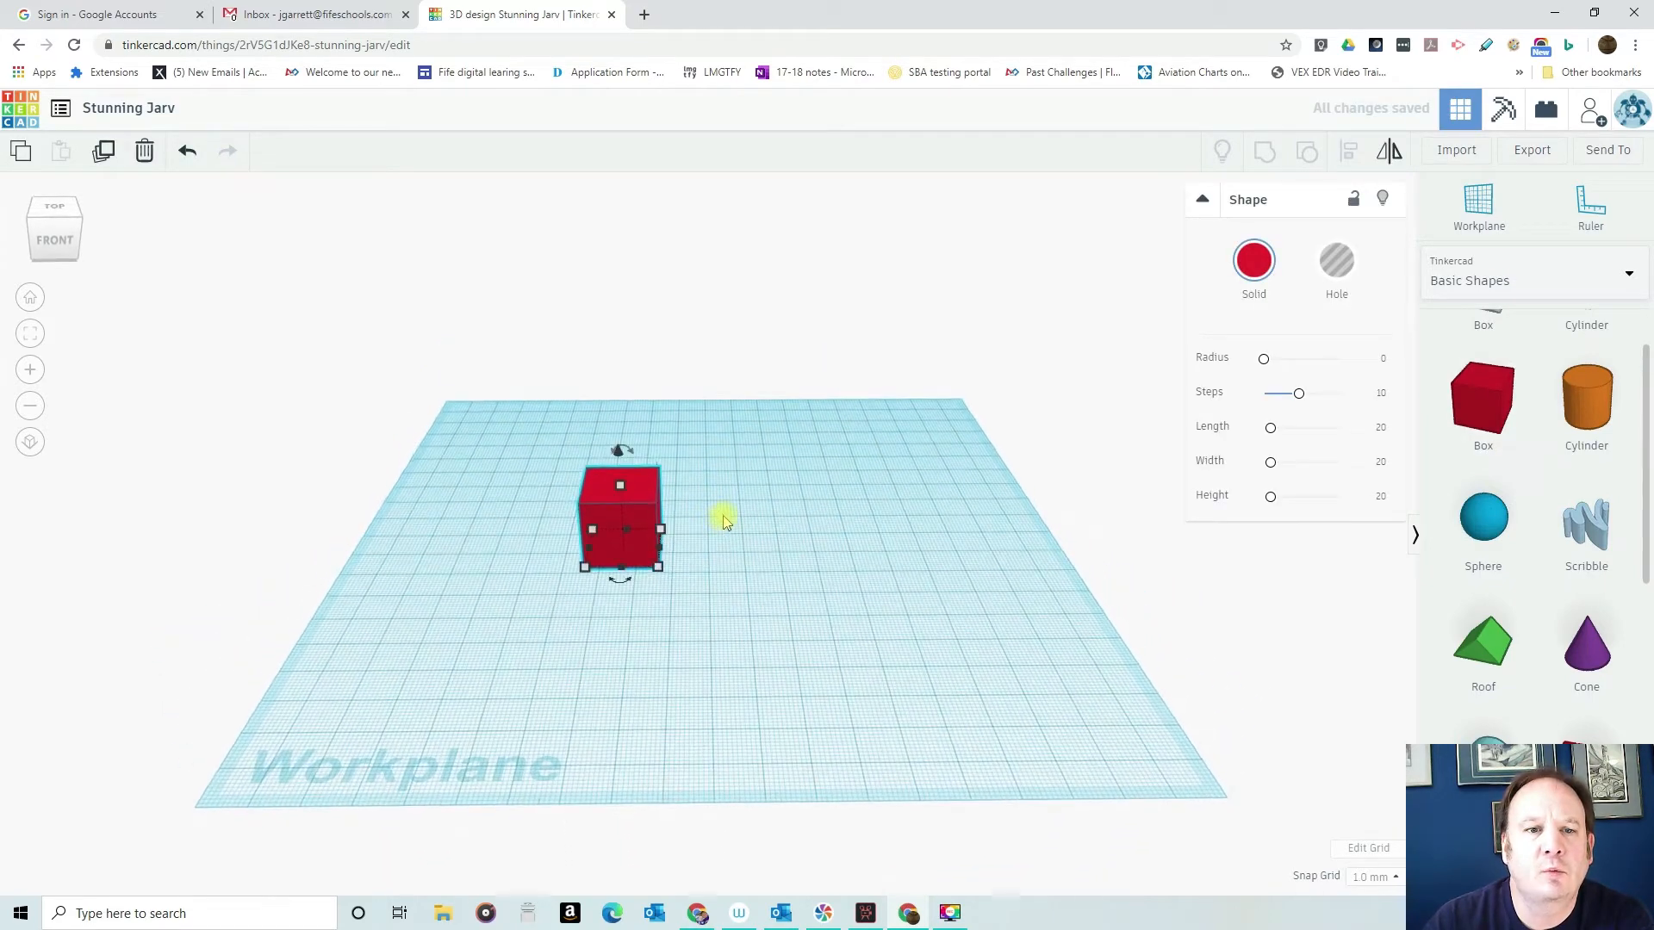
{"action": "mouse_move", "coordinate": [723, 507]}
{"action": "right_mouse_down"}
{"action": "mouse_move", "coordinate": [716, 454]}
{"action": "mouse_move", "coordinate": [664, 551]}
{"action": "mouse_move", "coordinate": [528, 546]}
{"action": "mouse_move", "coordinate": [506, 473]}
{"action": "mouse_move", "coordinate": [642, 555]}
{"action": "mouse_move", "coordinate": [798, 483]}
{"action": "mouse_move", "coordinate": [735, 506]}
{"action": "right_mouse_up"}
{"action": "left_click", "coordinate": [30, 297]}
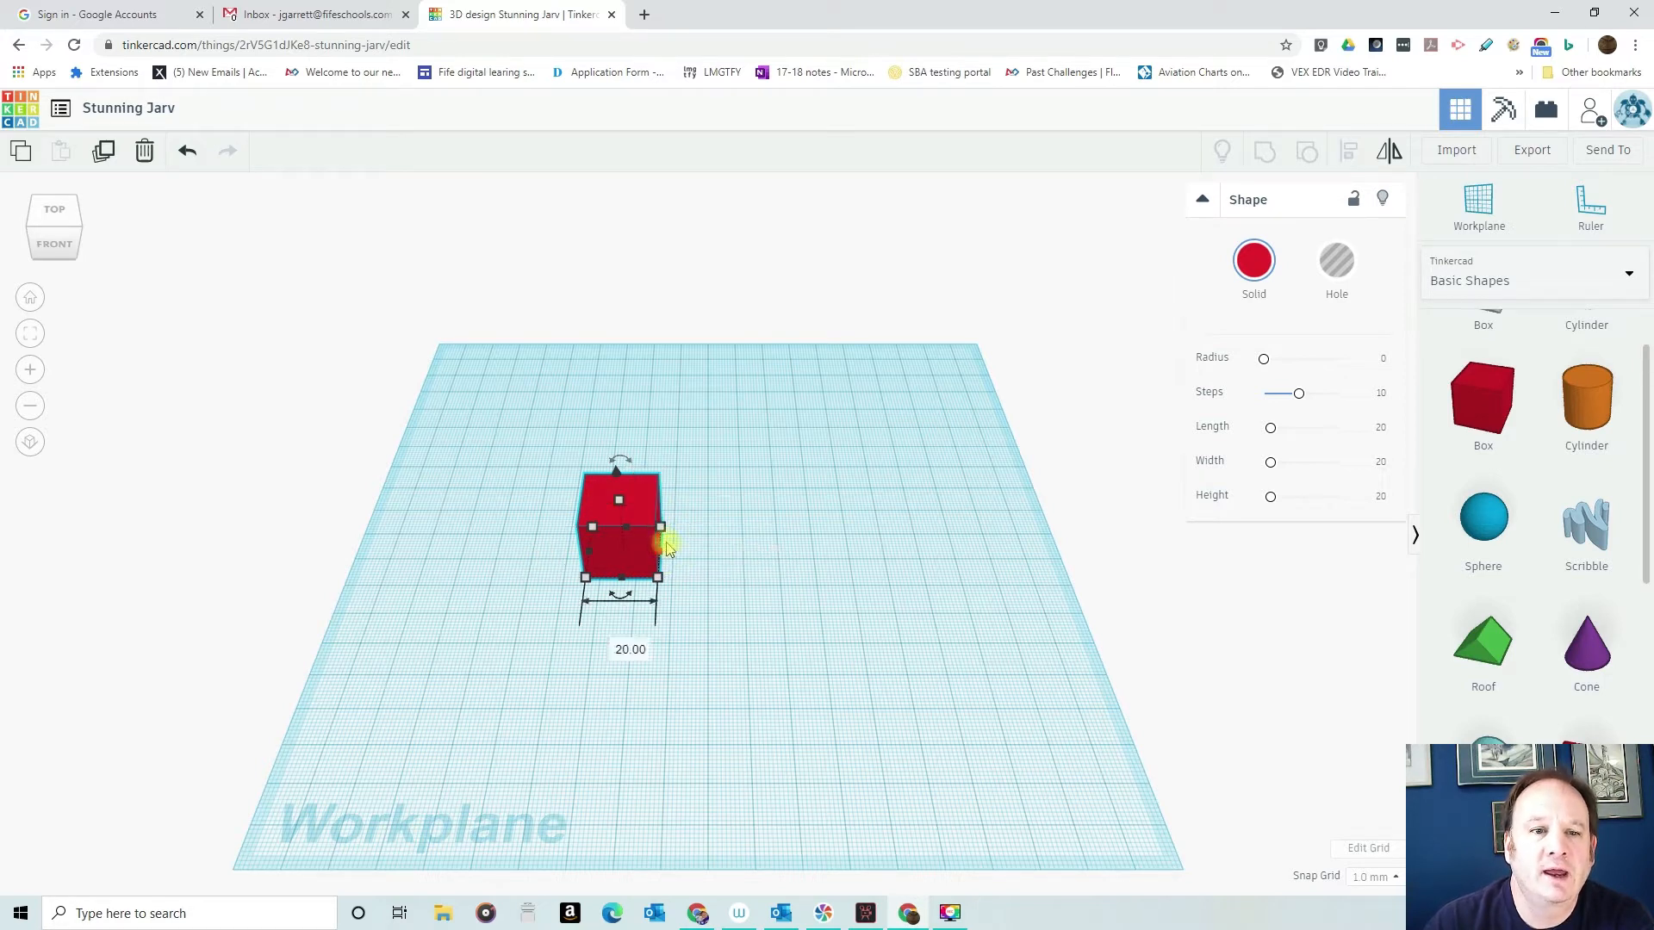
{"action": "left_click_drag", "start_coordinate": [660, 529], "coordinate": [711, 415]}
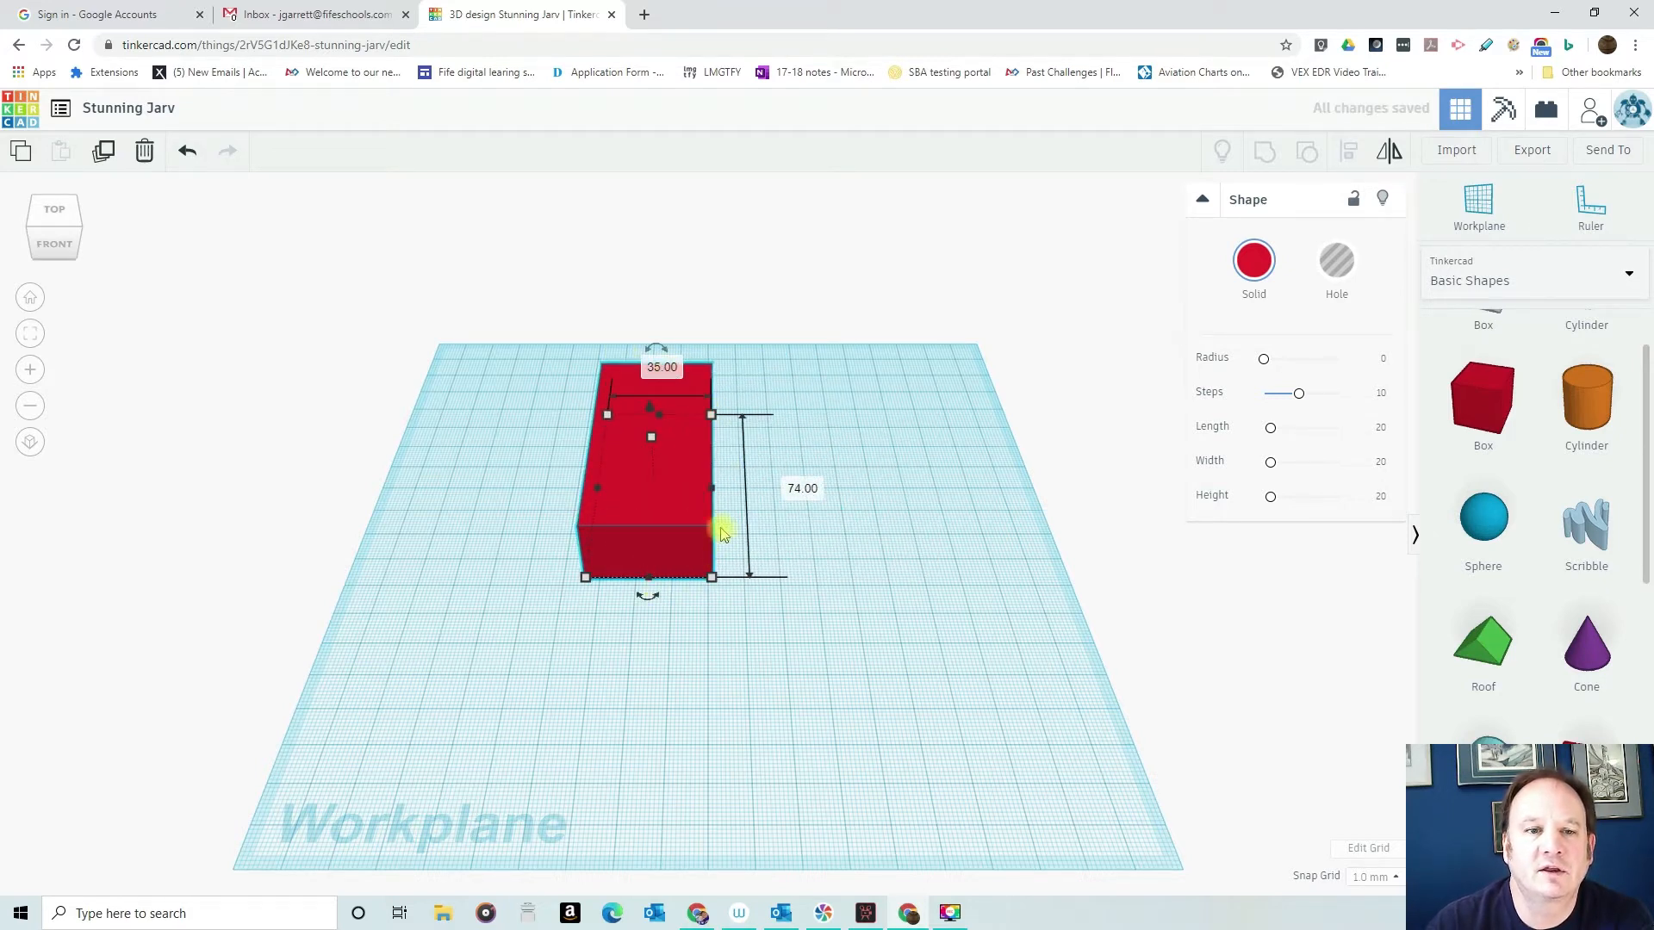
{"action": "left_click_drag", "start_coordinate": [713, 577], "coordinate": [698, 657]}
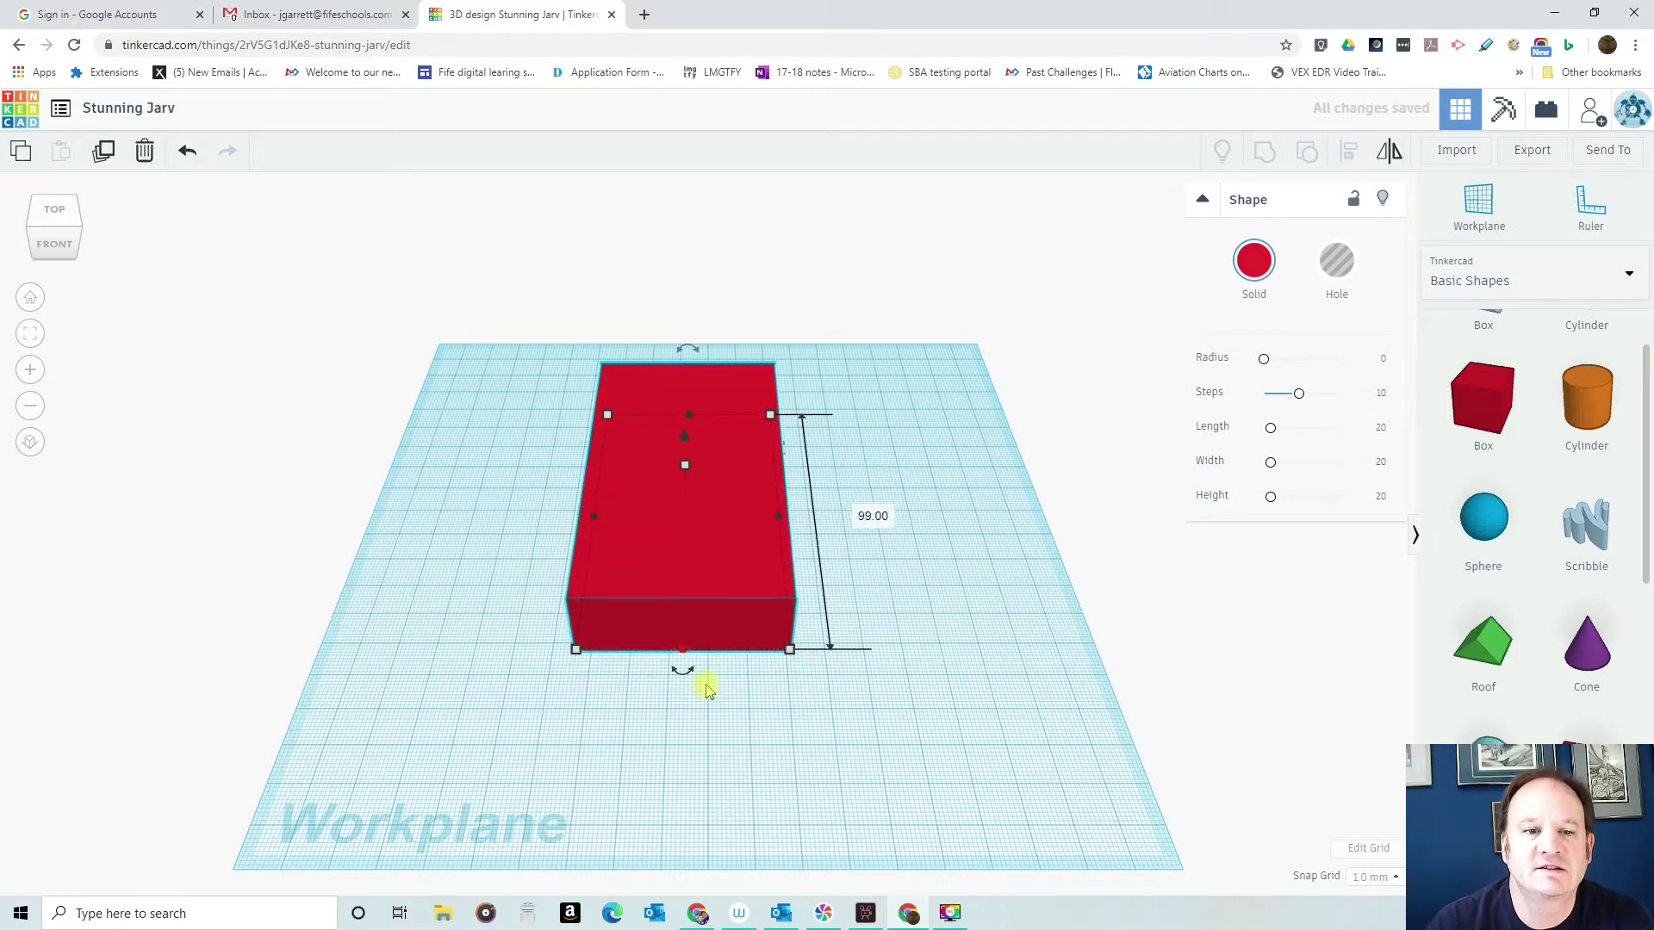
{"action": "mouse_move", "coordinate": [683, 648]}
{"action": "left_mouse_down"}
{"action": "mouse_move", "coordinate": [672, 669]}
{"action": "mouse_move", "coordinate": [681, 634]}
{"action": "left_mouse_up"}
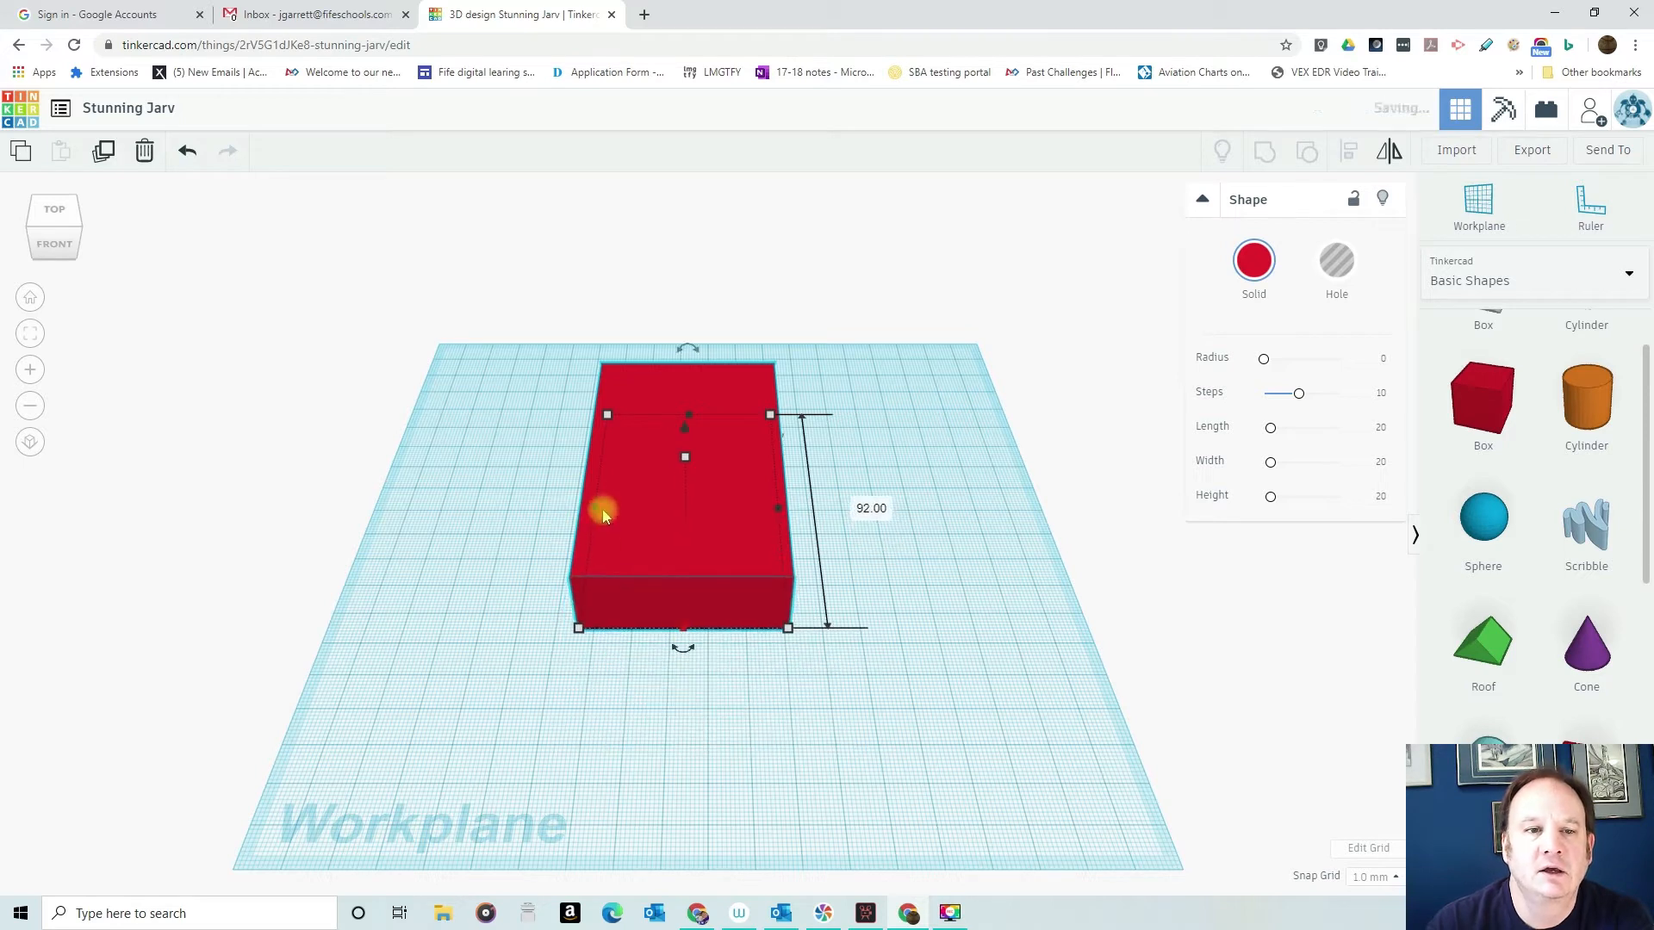
{"action": "mouse_move", "coordinate": [597, 514]}
{"action": "left_mouse_down"}
{"action": "mouse_move", "coordinate": [461, 507]}
{"action": "mouse_move", "coordinate": [634, 509]}
{"action": "mouse_move", "coordinate": [535, 514]}
{"action": "mouse_move", "coordinate": [598, 517]}
{"action": "left_mouse_up"}
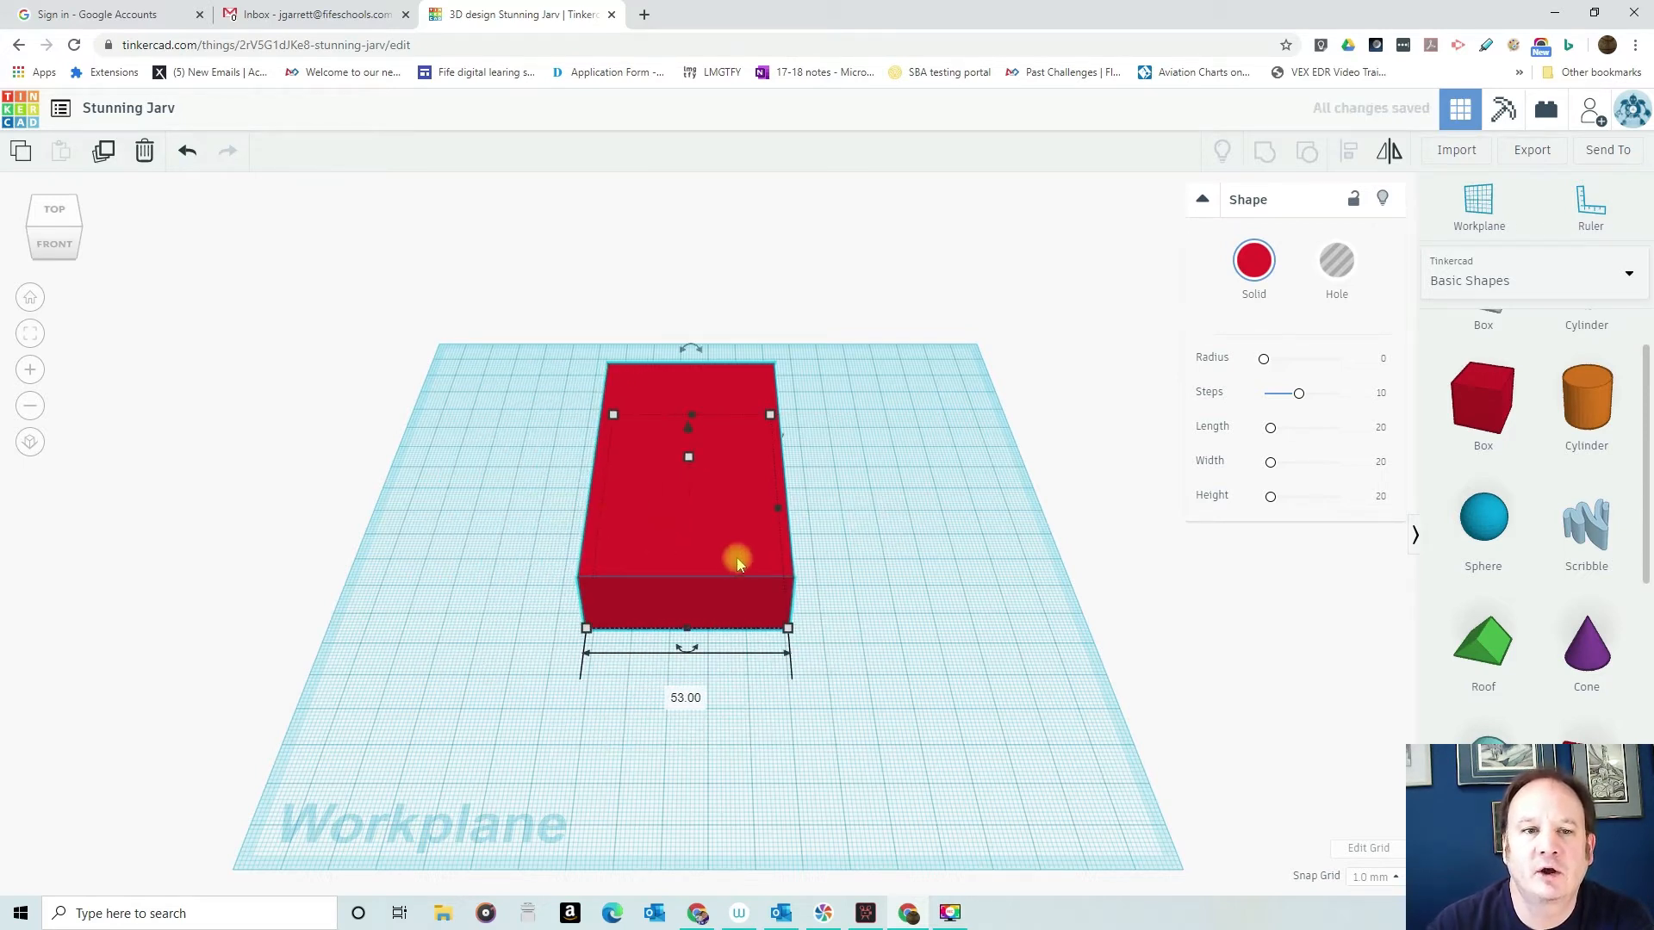
- Adjust the box's height from its top face and try moving the box vertically
{"action": "right_click_drag", "start_coordinate": [850, 566], "coordinate": [801, 473]}
{"action": "mouse_move", "coordinate": [690, 461]}
{"action": "left_mouse_down"}
{"action": "mouse_move", "coordinate": [701, 328]}
{"action": "mouse_move", "coordinate": [686, 482]}
{"action": "mouse_move", "coordinate": [689, 463]}
{"action": "left_mouse_up"}
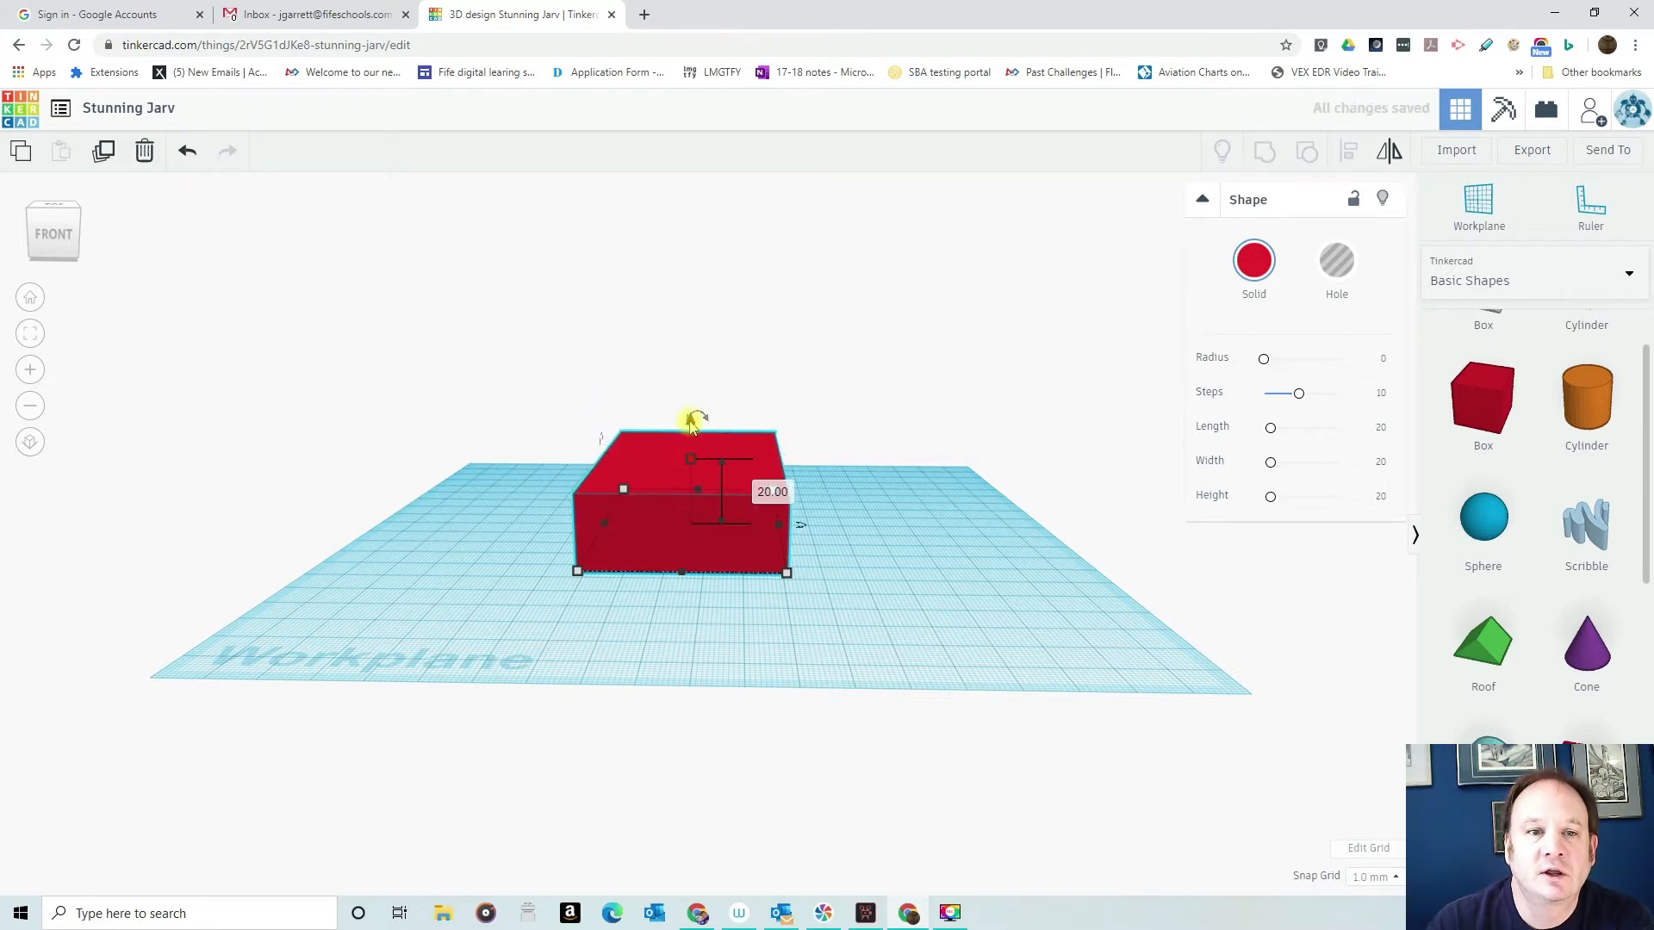
{"action": "mouse_move", "coordinate": [694, 421]}
{"action": "right_mouse_down"}
{"action": "mouse_move", "coordinate": [599, 421]}
{"action": "mouse_move", "coordinate": [707, 424]}
{"action": "right_mouse_up"}
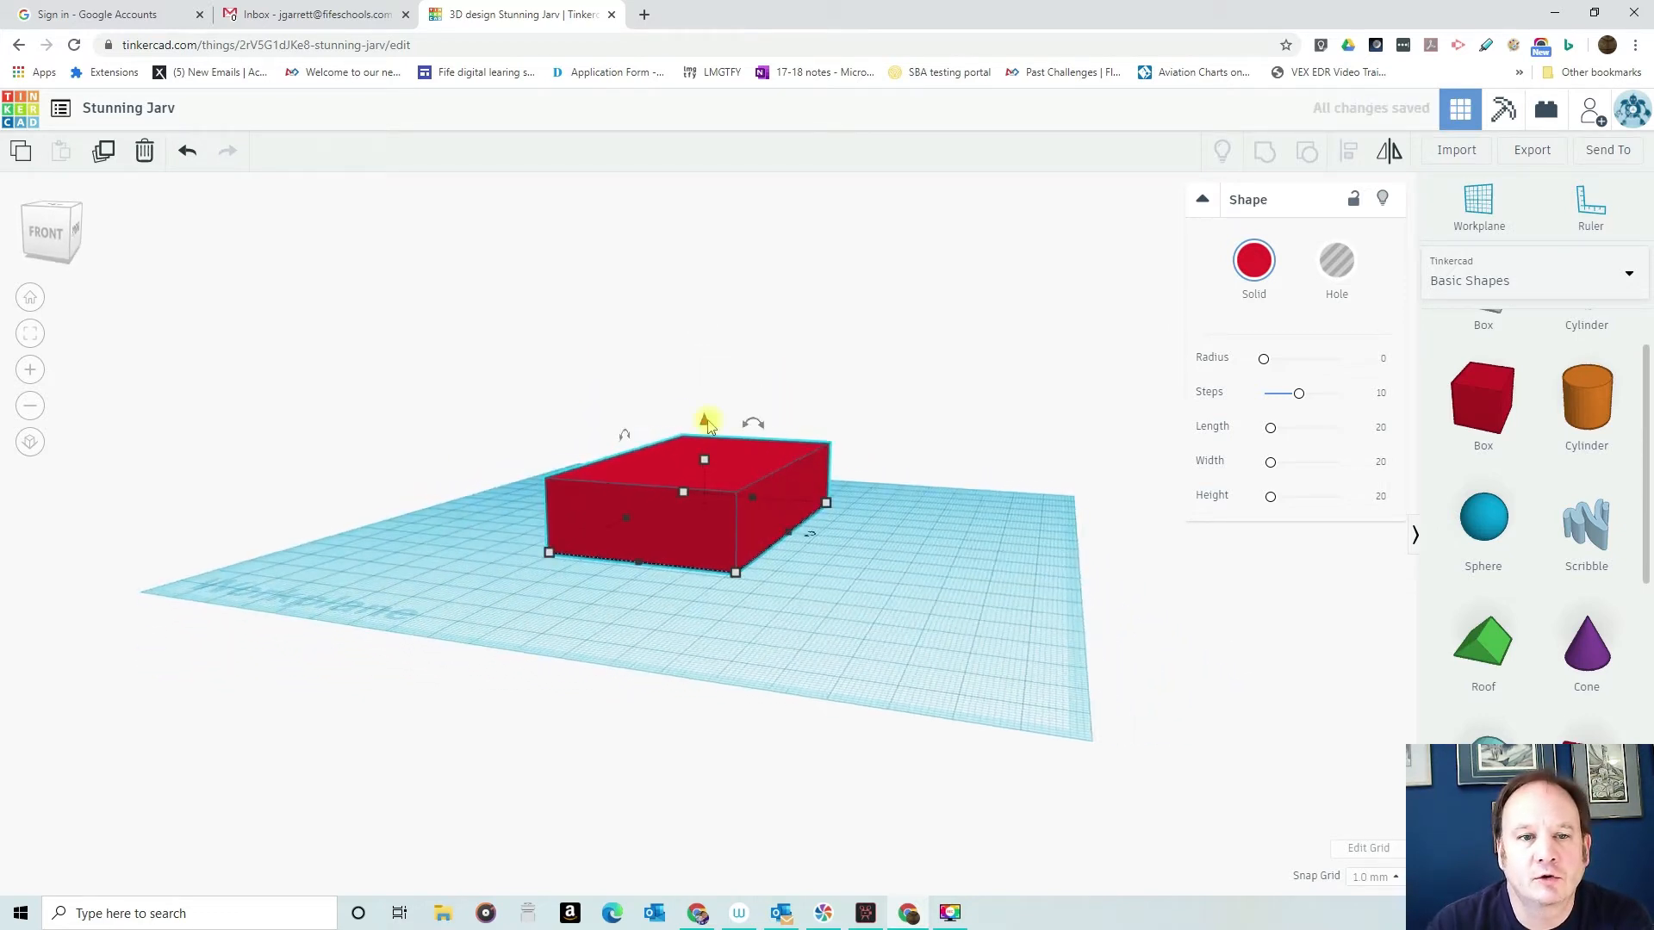
{"action": "mouse_move", "coordinate": [705, 426]}
{"action": "left_mouse_down"}
{"action": "mouse_move", "coordinate": [705, 298]}
{"action": "mouse_move", "coordinate": [701, 436]}
{"action": "left_mouse_up"}
{"action": "right_click_drag", "start_coordinate": [804, 572], "coordinate": [937, 639]}
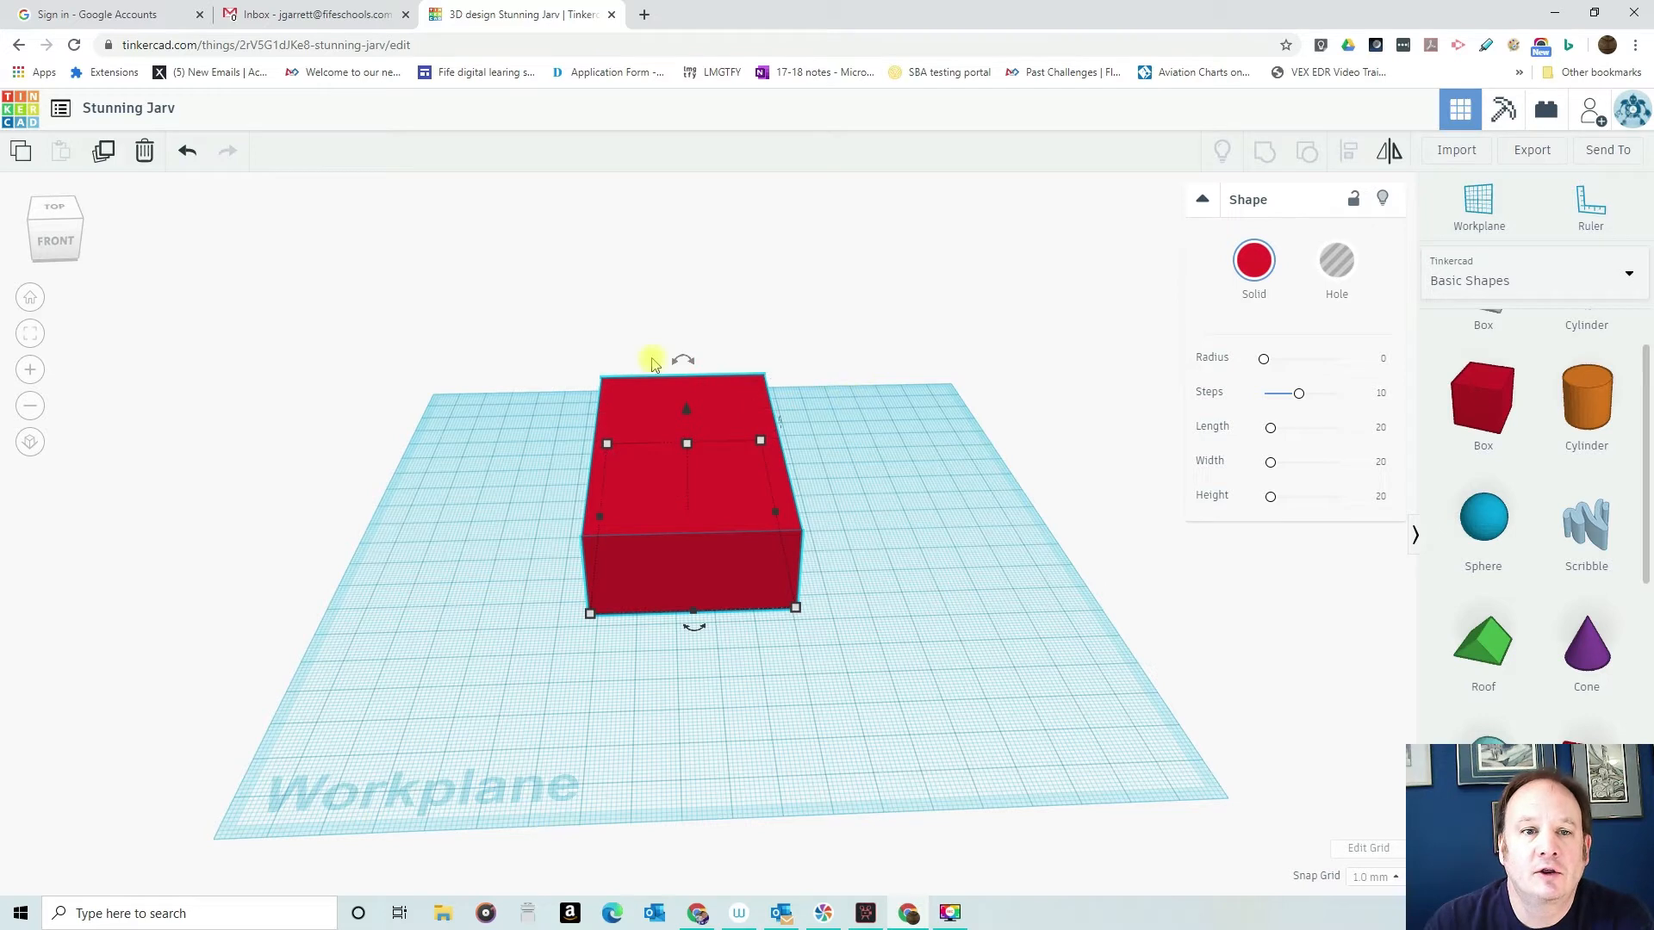
- Tilt the box sideways to -14° about its front-to-back axis
{"action": "left_click_drag", "start_coordinate": [673, 360], "coordinate": [673, 360]}
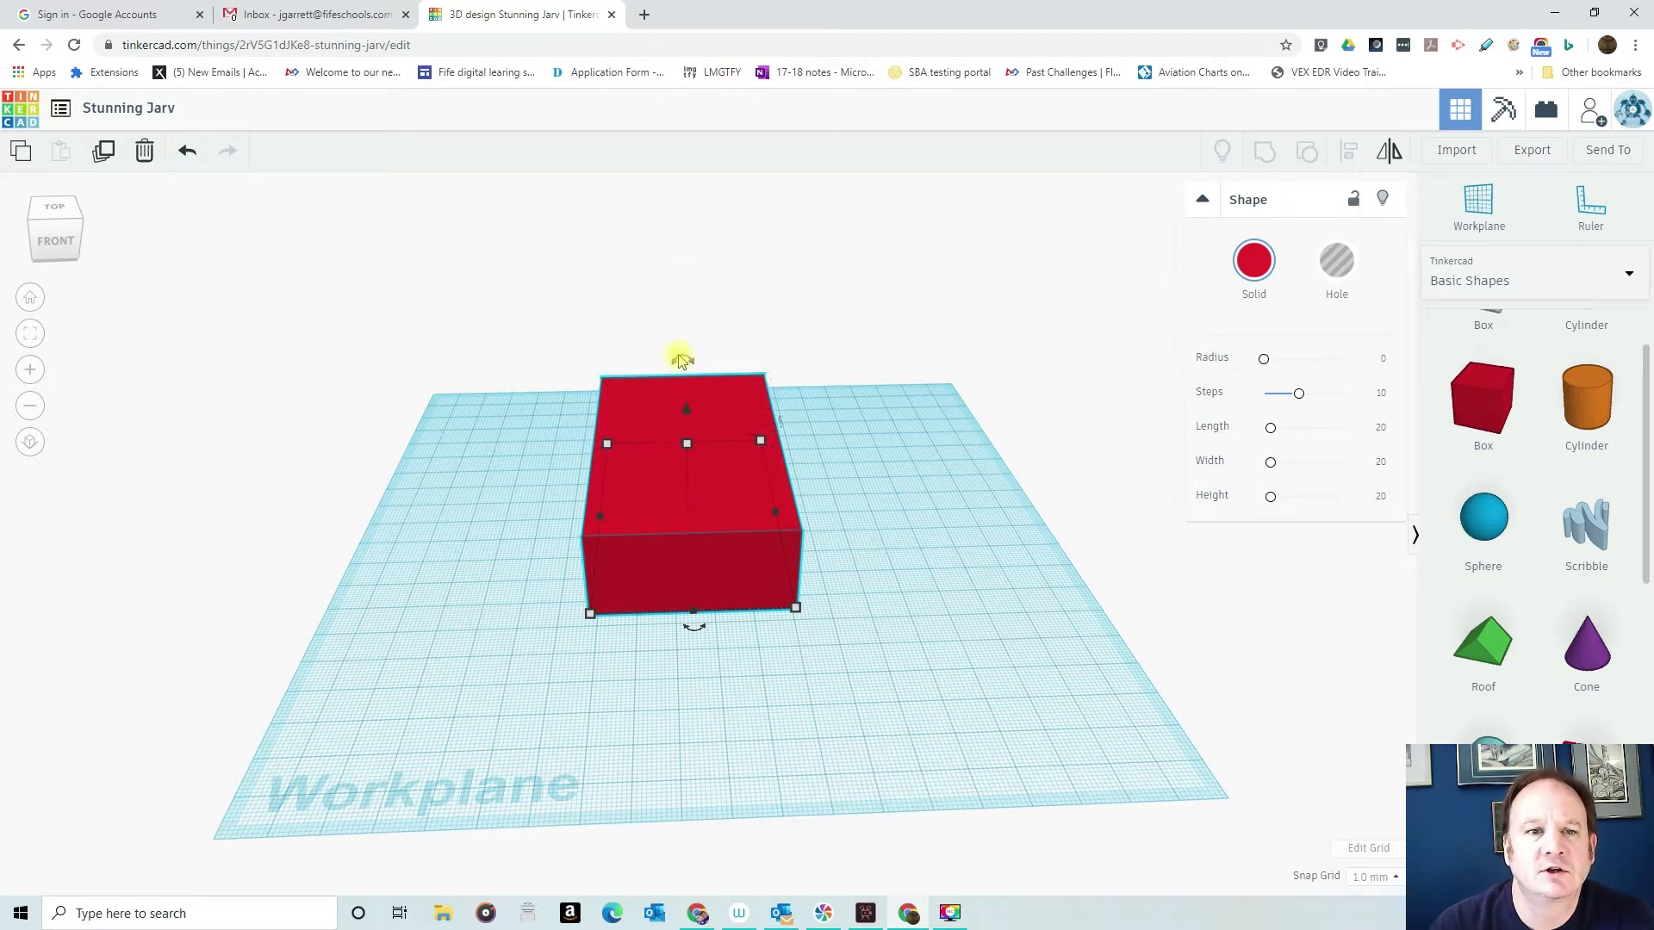
{"action": "left_click", "coordinate": [682, 365]}
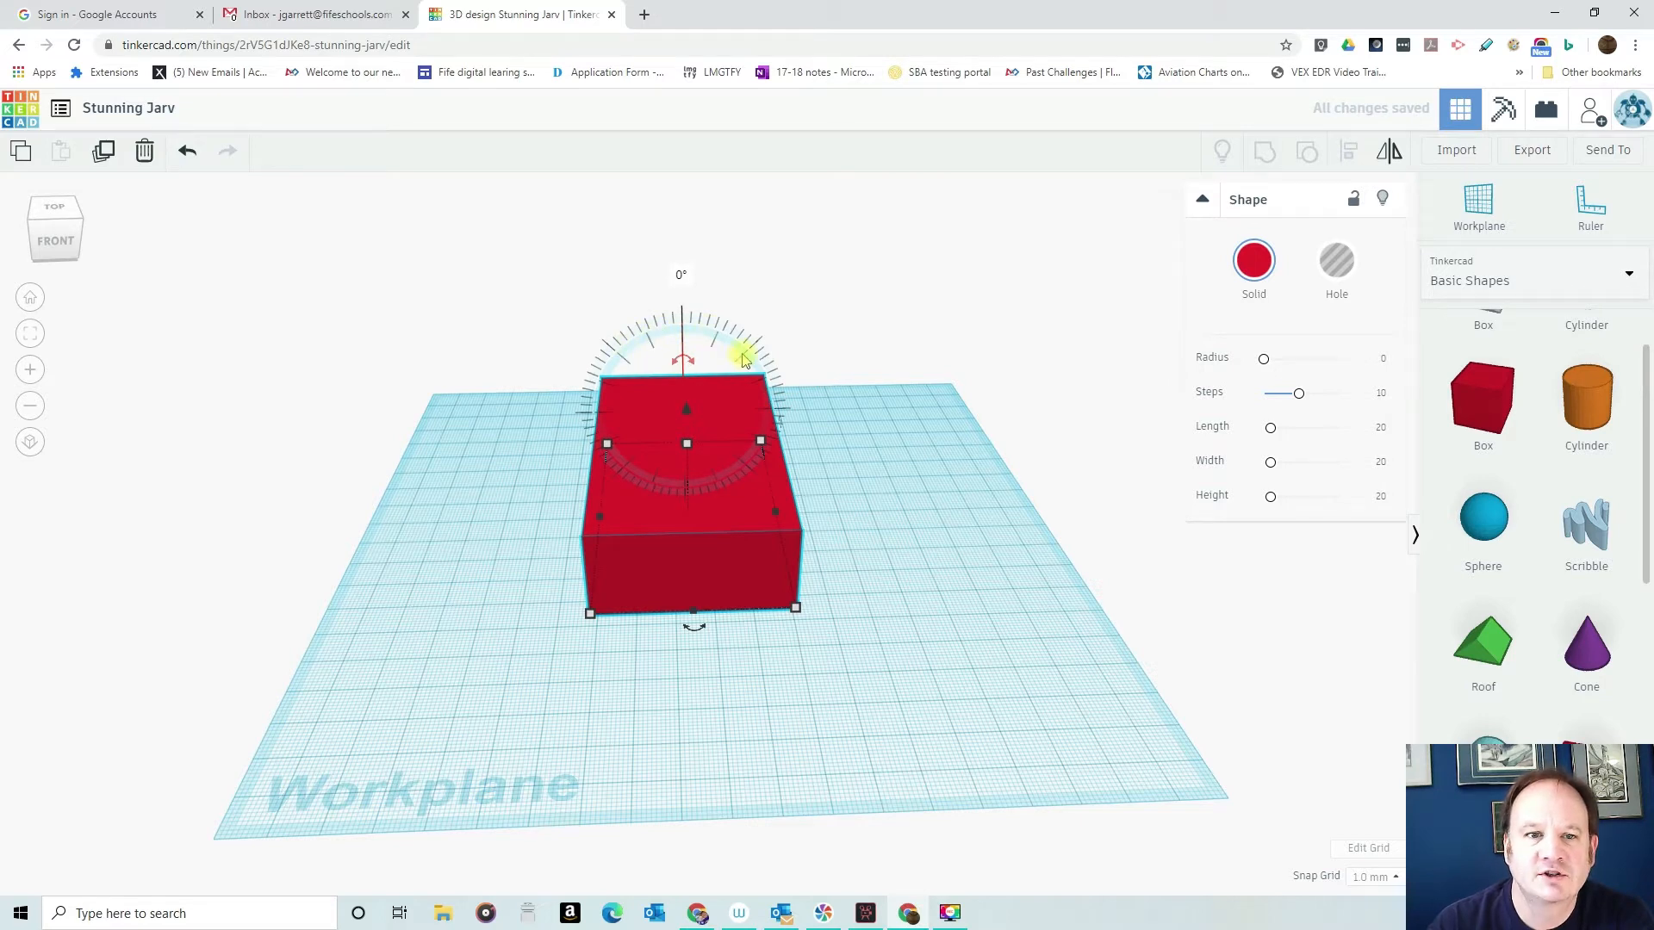
{"action": "left_click_drag", "start_coordinate": [692, 360], "coordinate": [683, 320]}
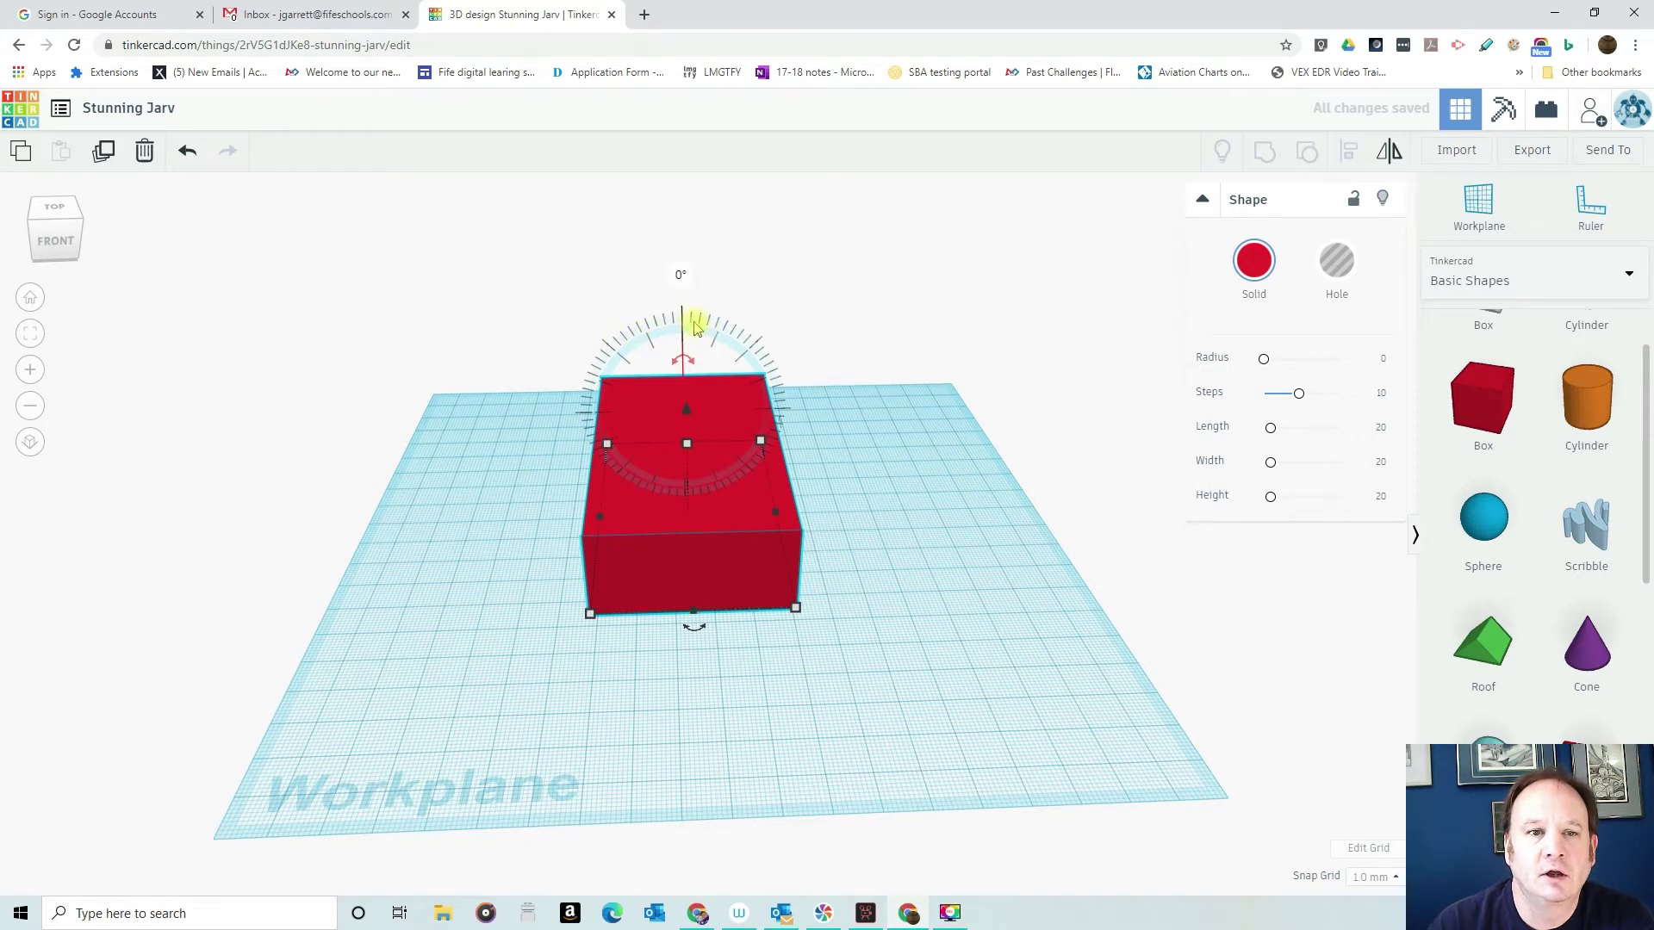
{"action": "left_click_drag", "start_coordinate": [683, 317], "coordinate": [723, 328]}
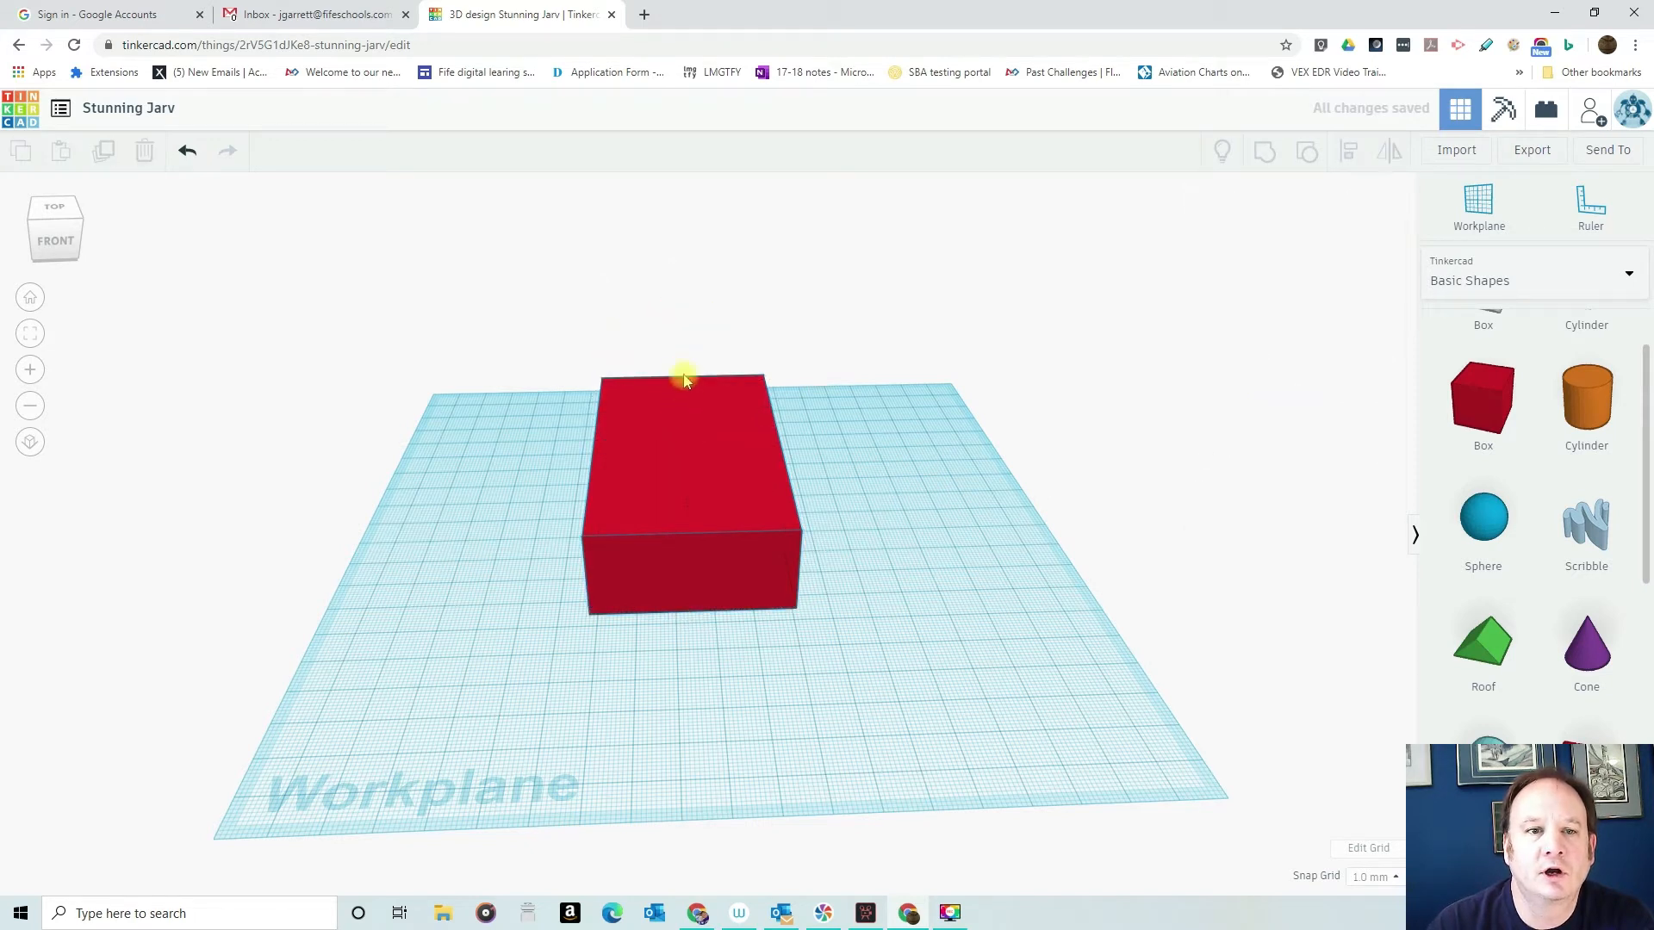
{"action": "left_click", "coordinate": [675, 456]}
{"action": "left_click_drag", "start_coordinate": [674, 362], "coordinate": [678, 362]}
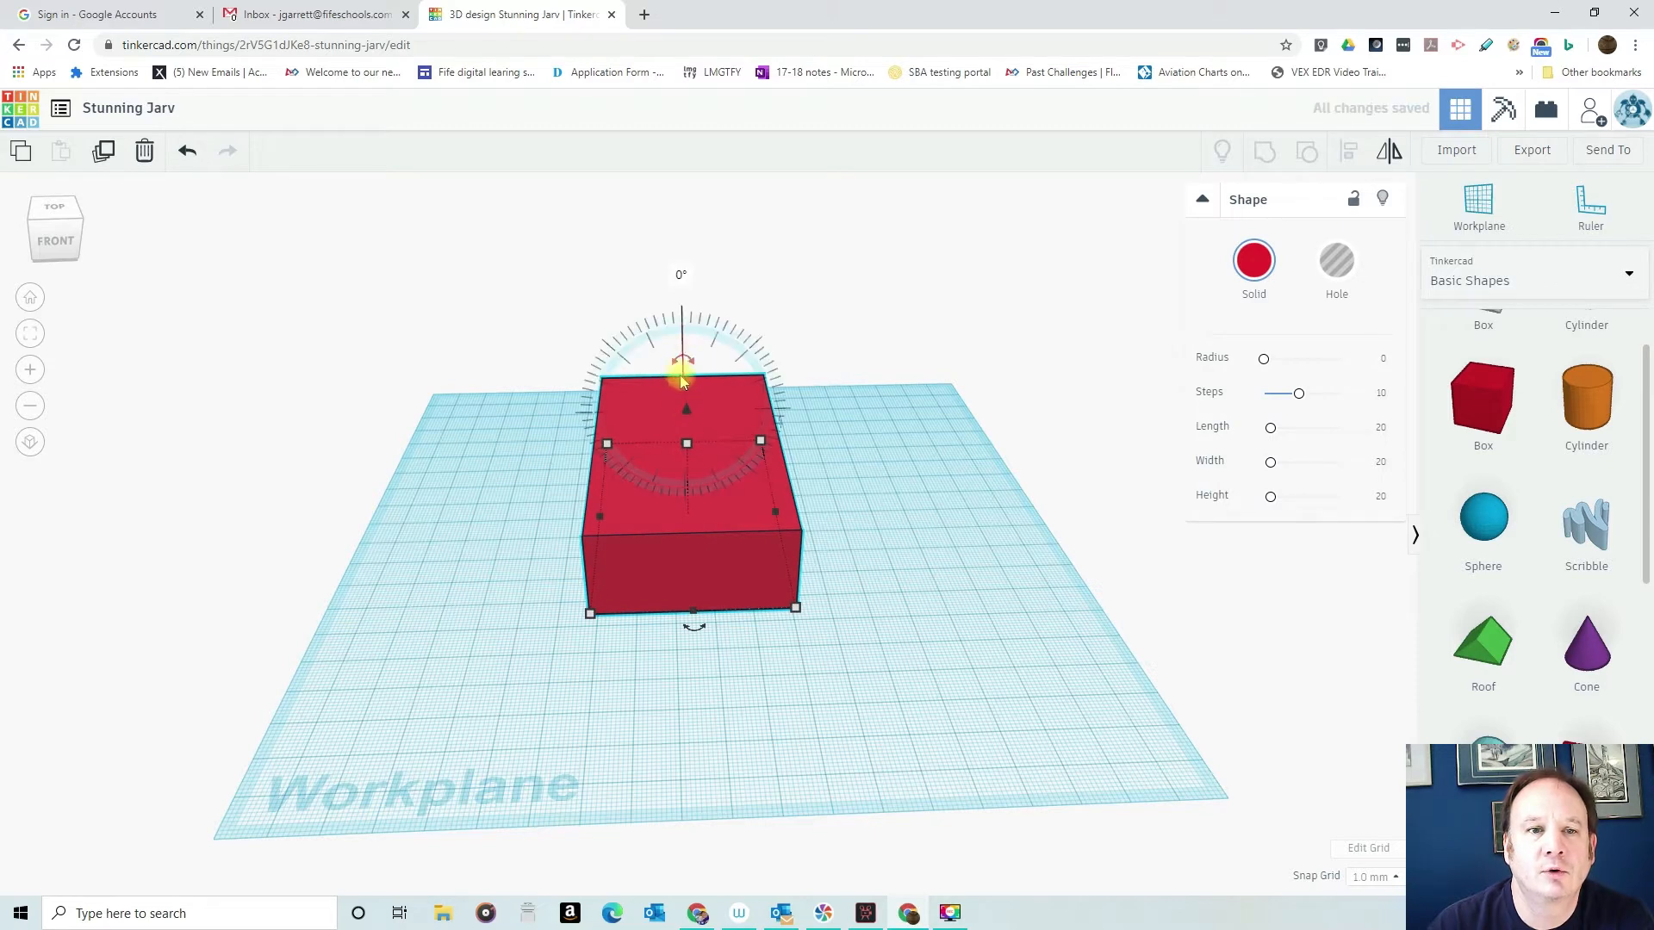
{"action": "left_click_drag", "start_coordinate": [677, 409], "coordinate": [715, 353]}
{"action": "mouse_move", "coordinate": [689, 396]}
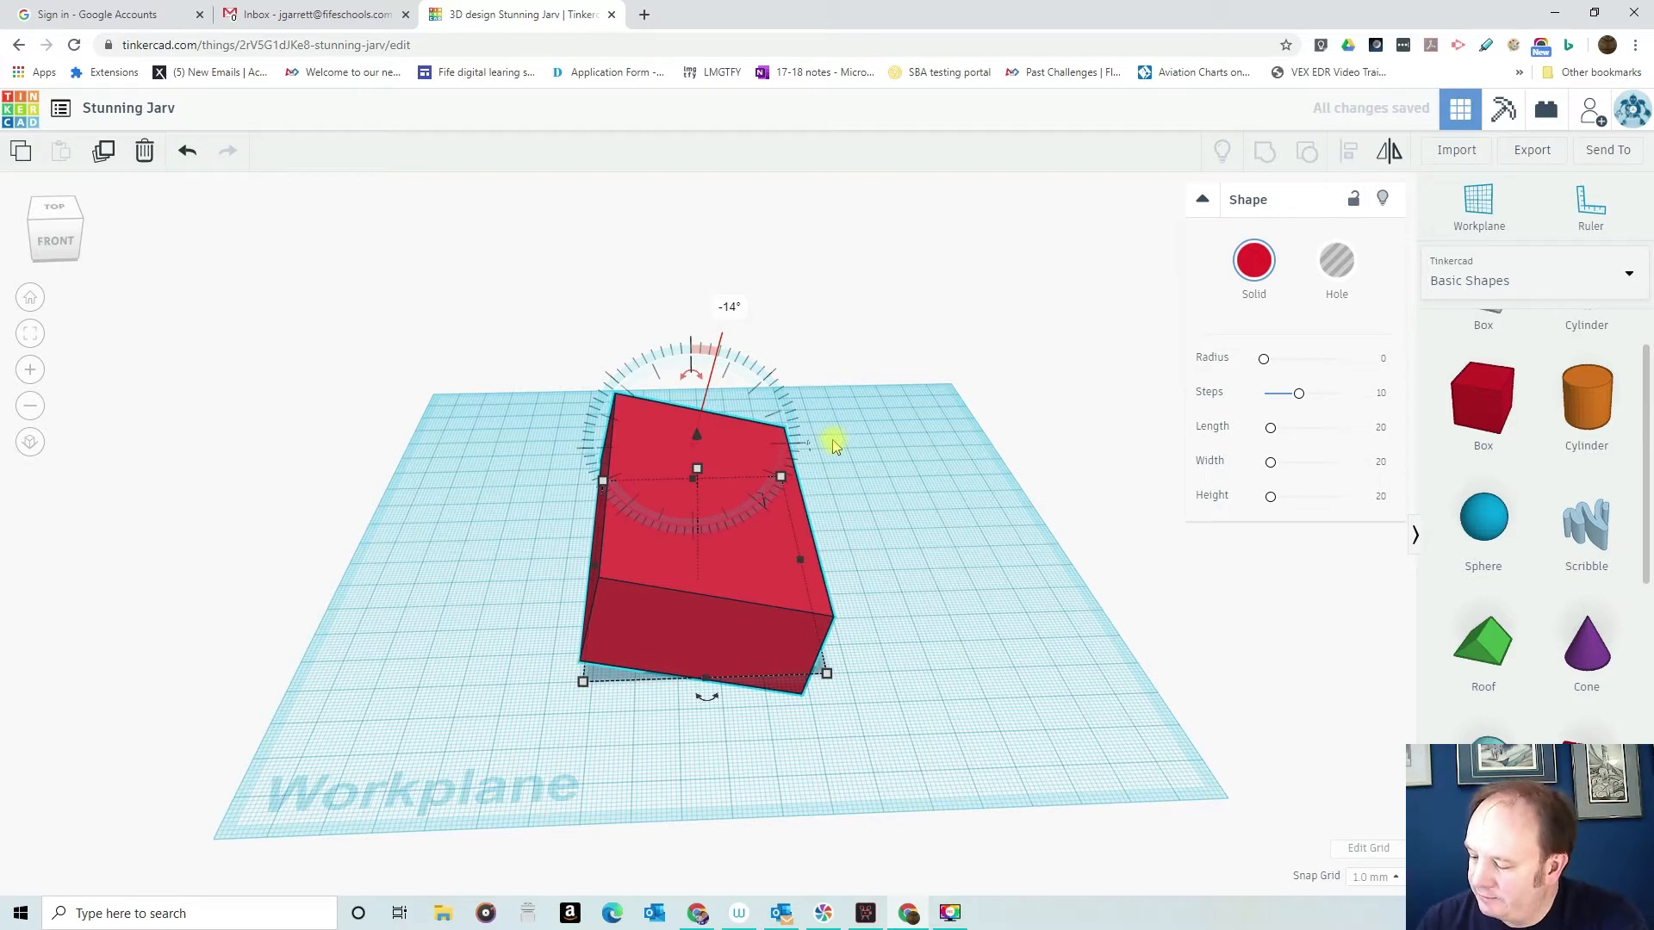
{"action": "left_click_drag", "start_coordinate": [834, 446], "coordinate": [814, 461]}
- Inspect the tilted box's lower corner from the front and raise the box clear above the workplane
{"action": "right_click_drag", "start_coordinate": [911, 636], "coordinate": [800, 569]}
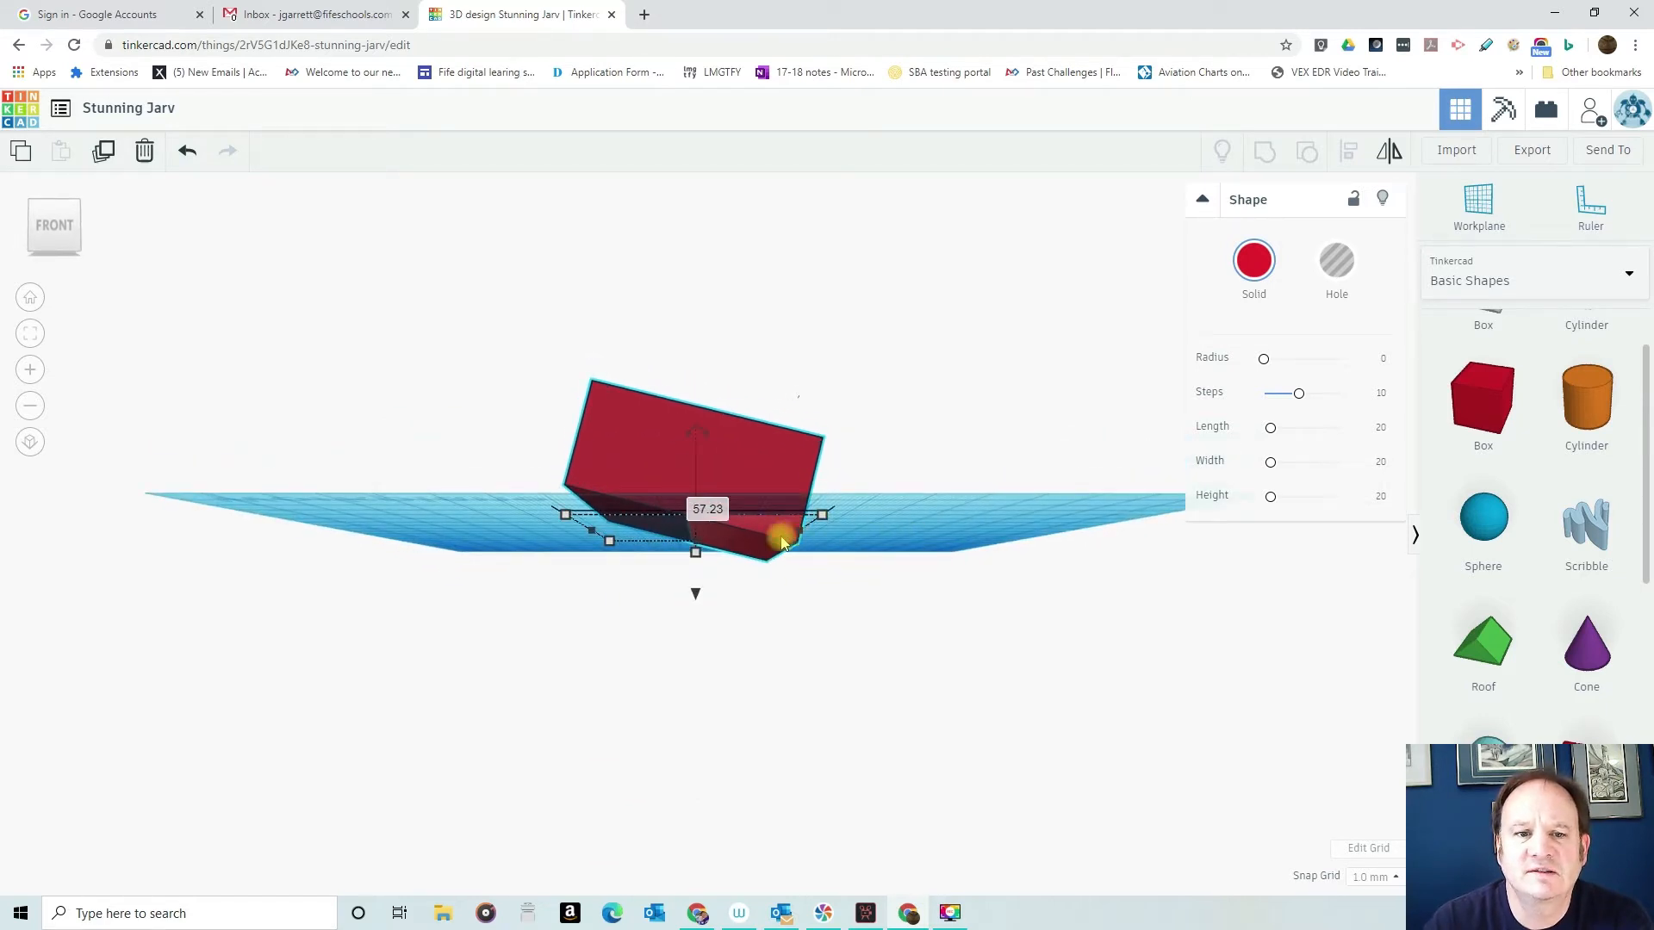
{"action": "right_click_drag", "start_coordinate": [882, 554], "coordinate": [883, 564]}
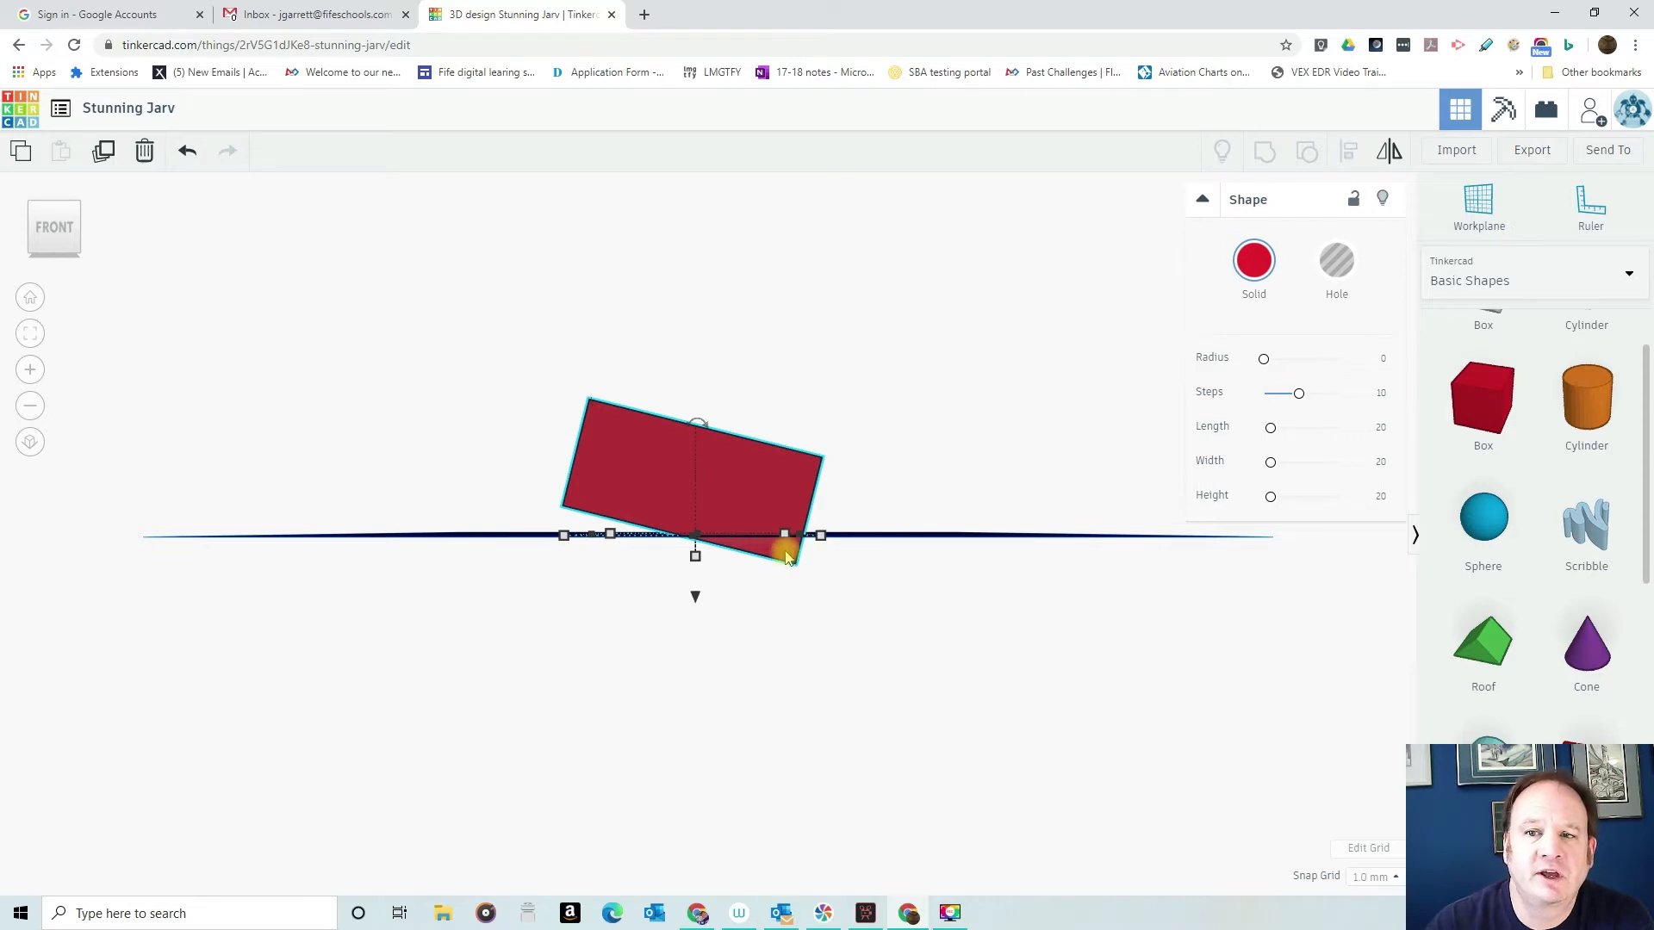
{"action": "right_click_drag", "start_coordinate": [819, 572], "coordinate": [856, 554]}
{"action": "mouse_move", "coordinate": [607, 506]}
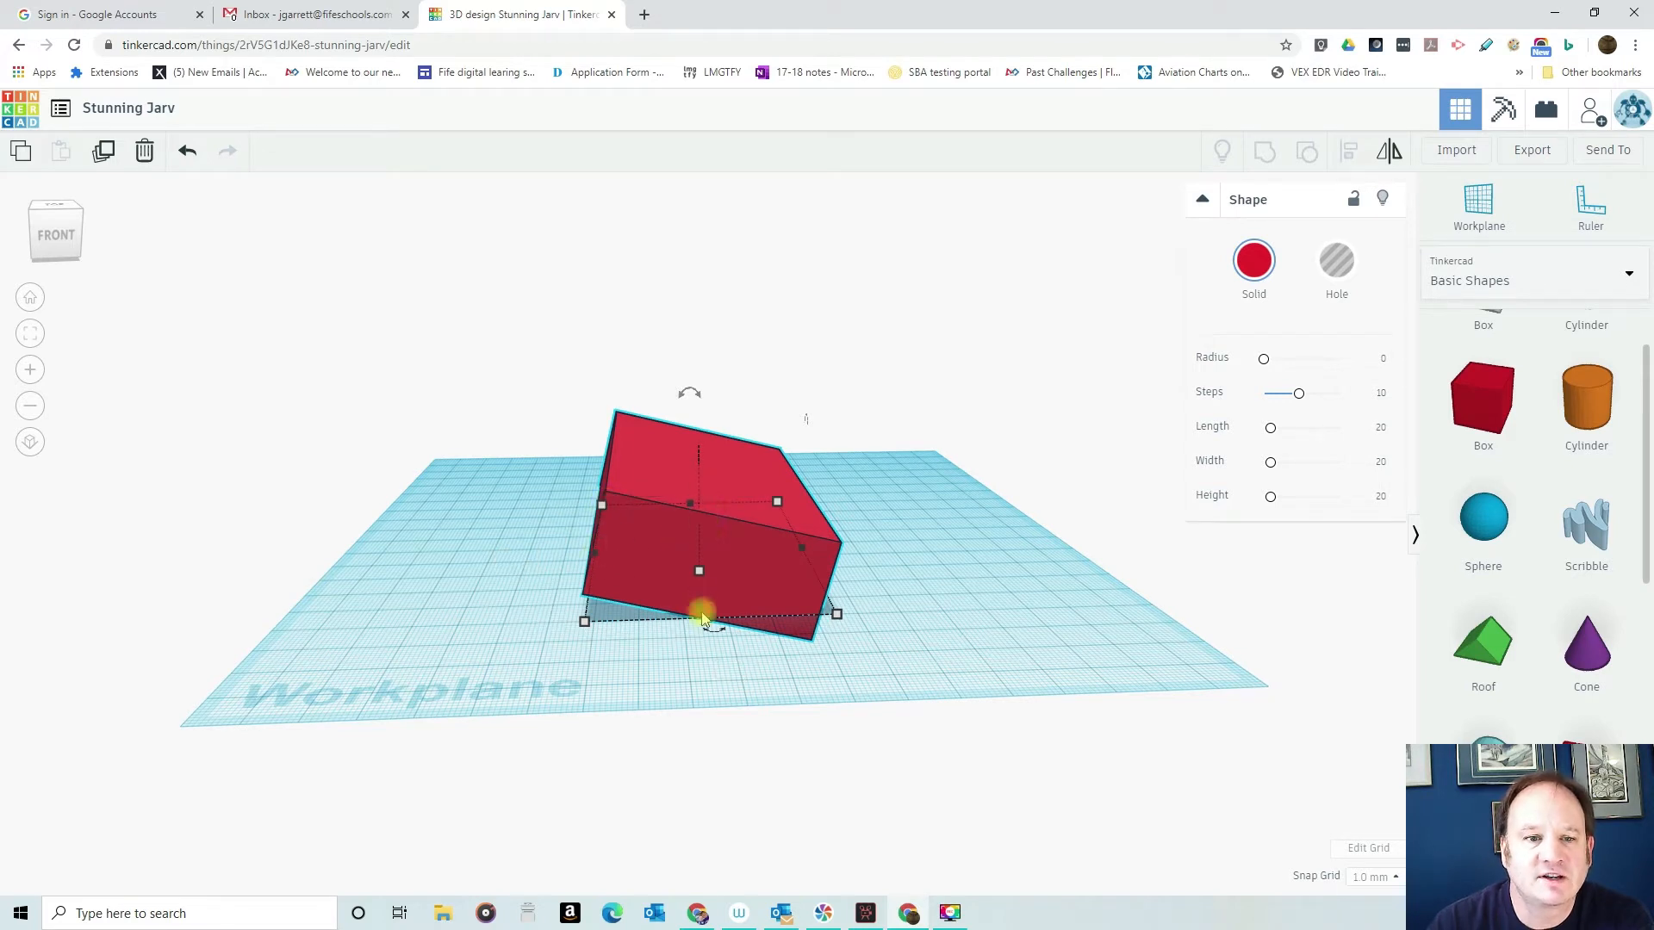
{"action": "left_click_drag", "start_coordinate": [700, 610], "coordinate": [696, 551]}
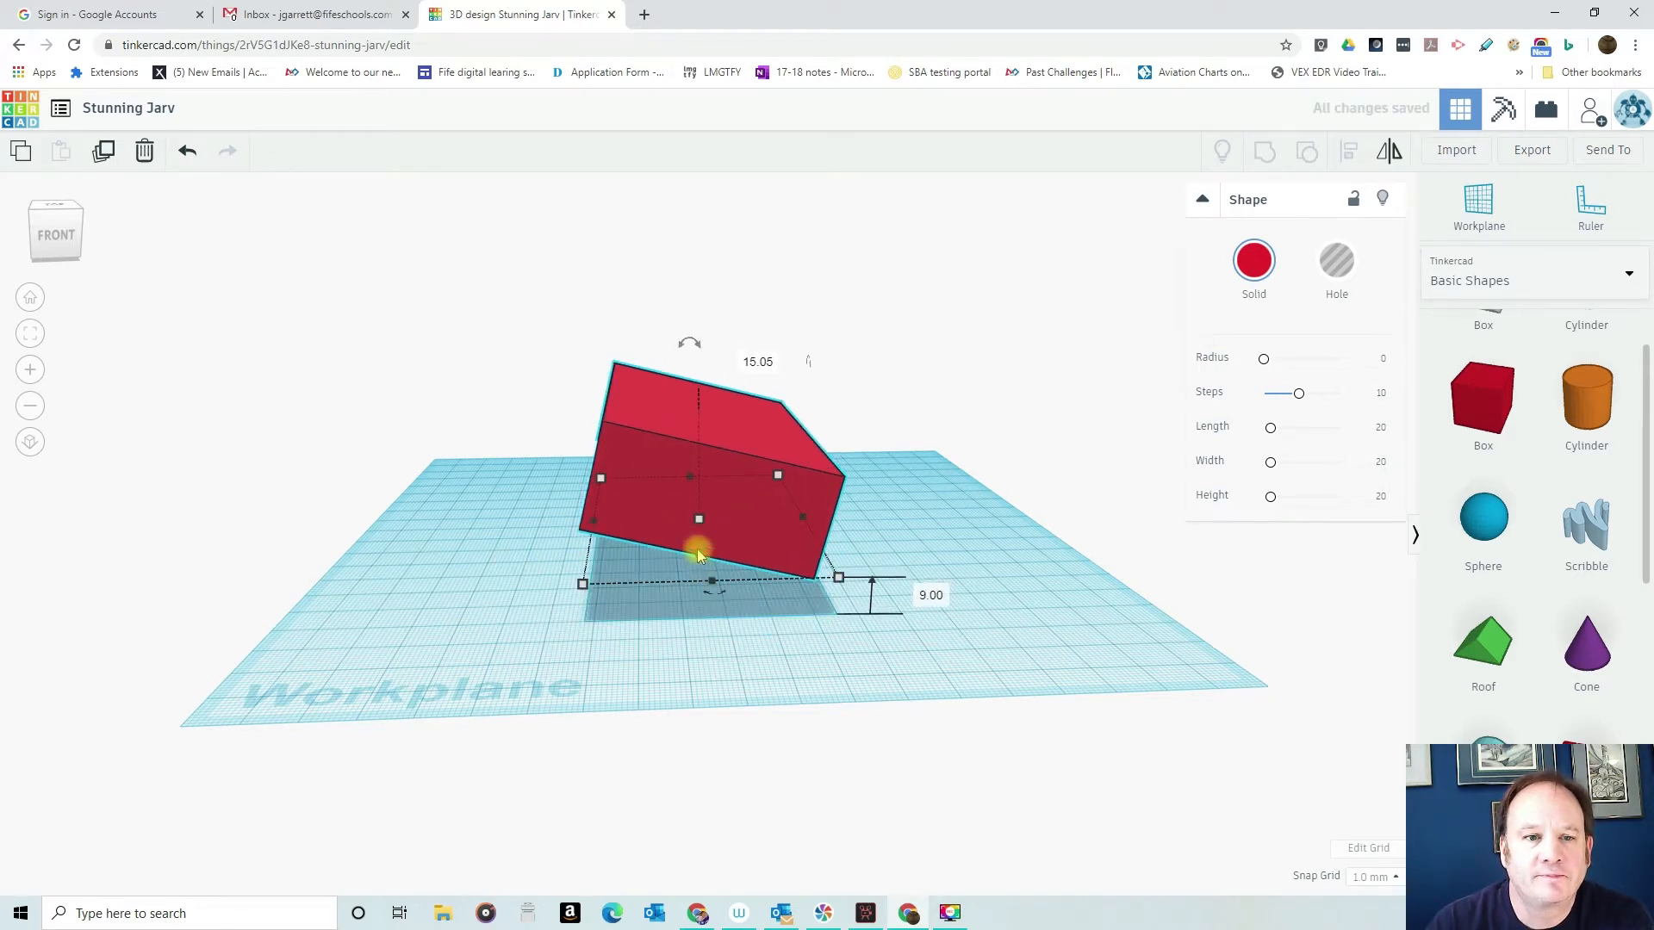
{"action": "left_click_drag", "start_coordinate": [696, 555], "coordinate": [691, 513]}
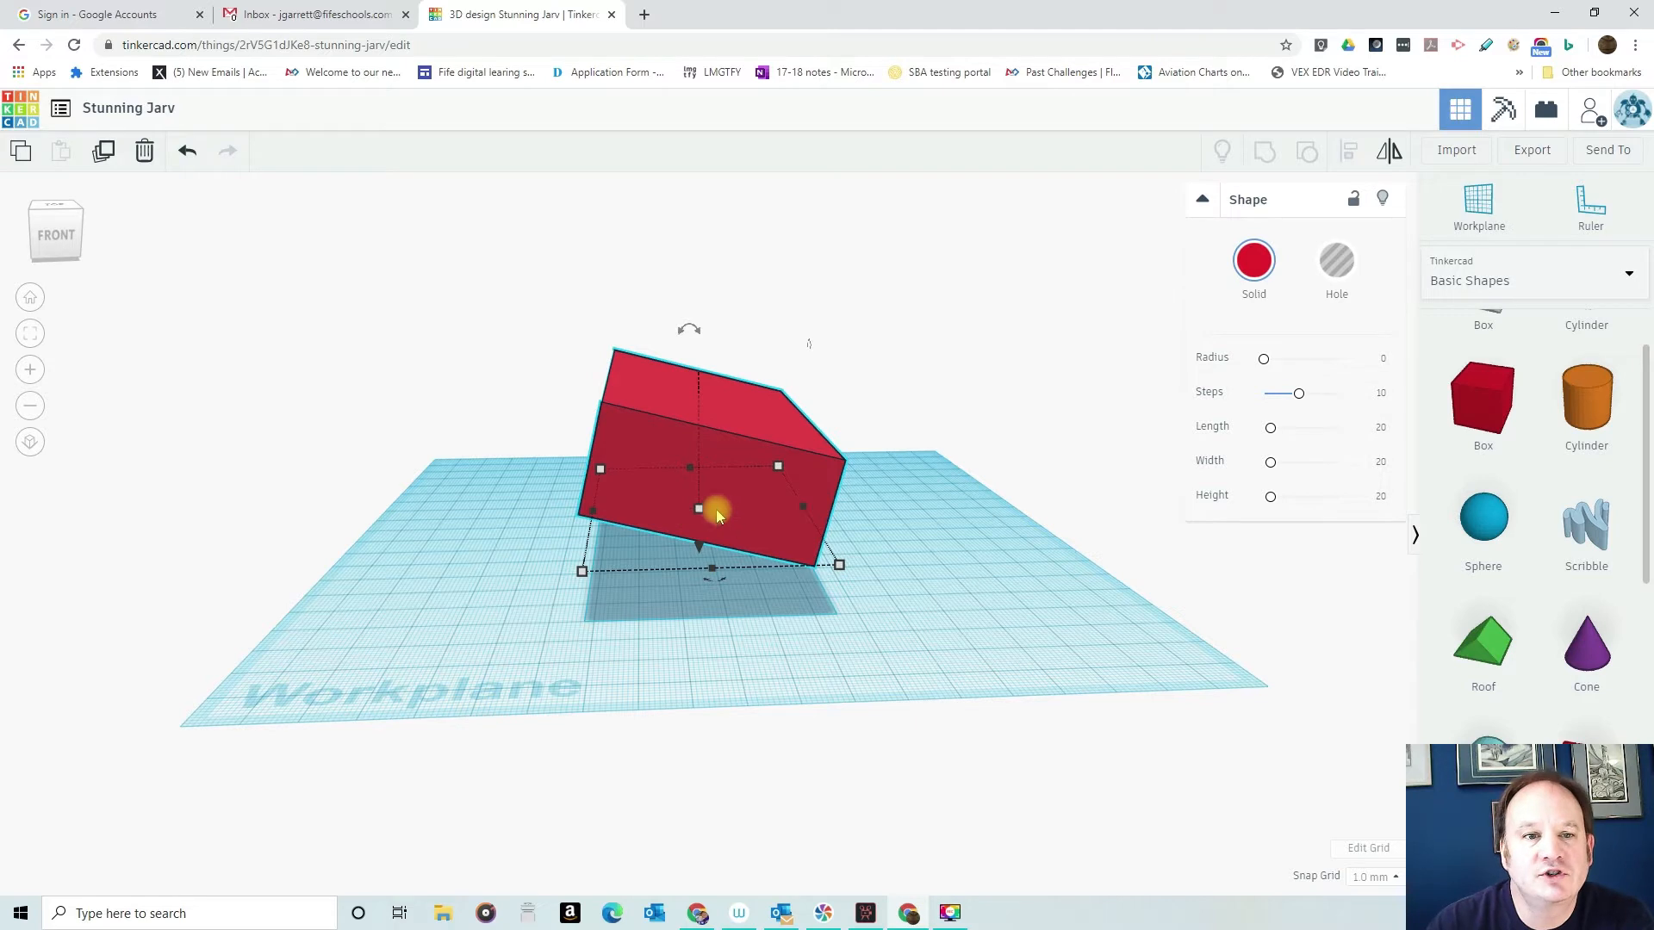
- Rotate the box back to level and lower it onto the workplane
{"action": "mouse_move", "coordinate": [686, 326]}
{"action": "left_click_drag", "start_coordinate": [652, 328], "coordinate": [665, 296]}
{"action": "right_click_drag", "start_coordinate": [933, 472], "coordinate": [762, 474]}
{"action": "left_click_drag", "start_coordinate": [691, 366], "coordinate": [715, 433]}
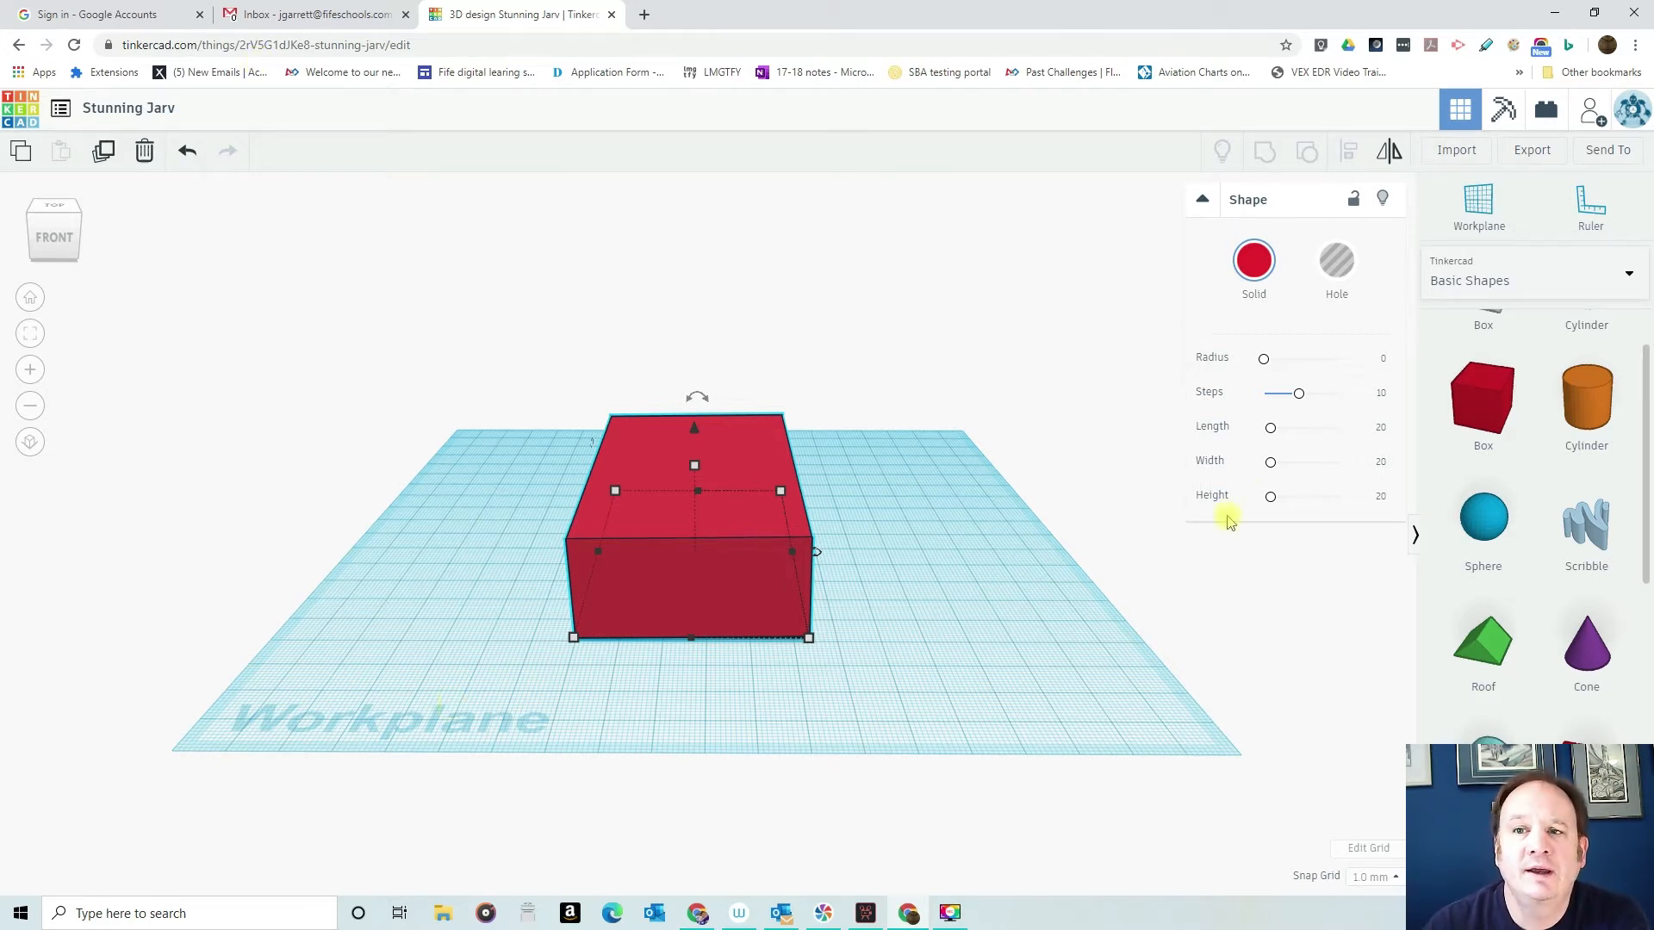
- Generate a collaboration link for the design and copy it
{"action": "left_click", "coordinate": [1590, 110]}
{"action": "left_click", "coordinate": [821, 562]}
{"action": "left_click", "coordinate": [834, 506]}
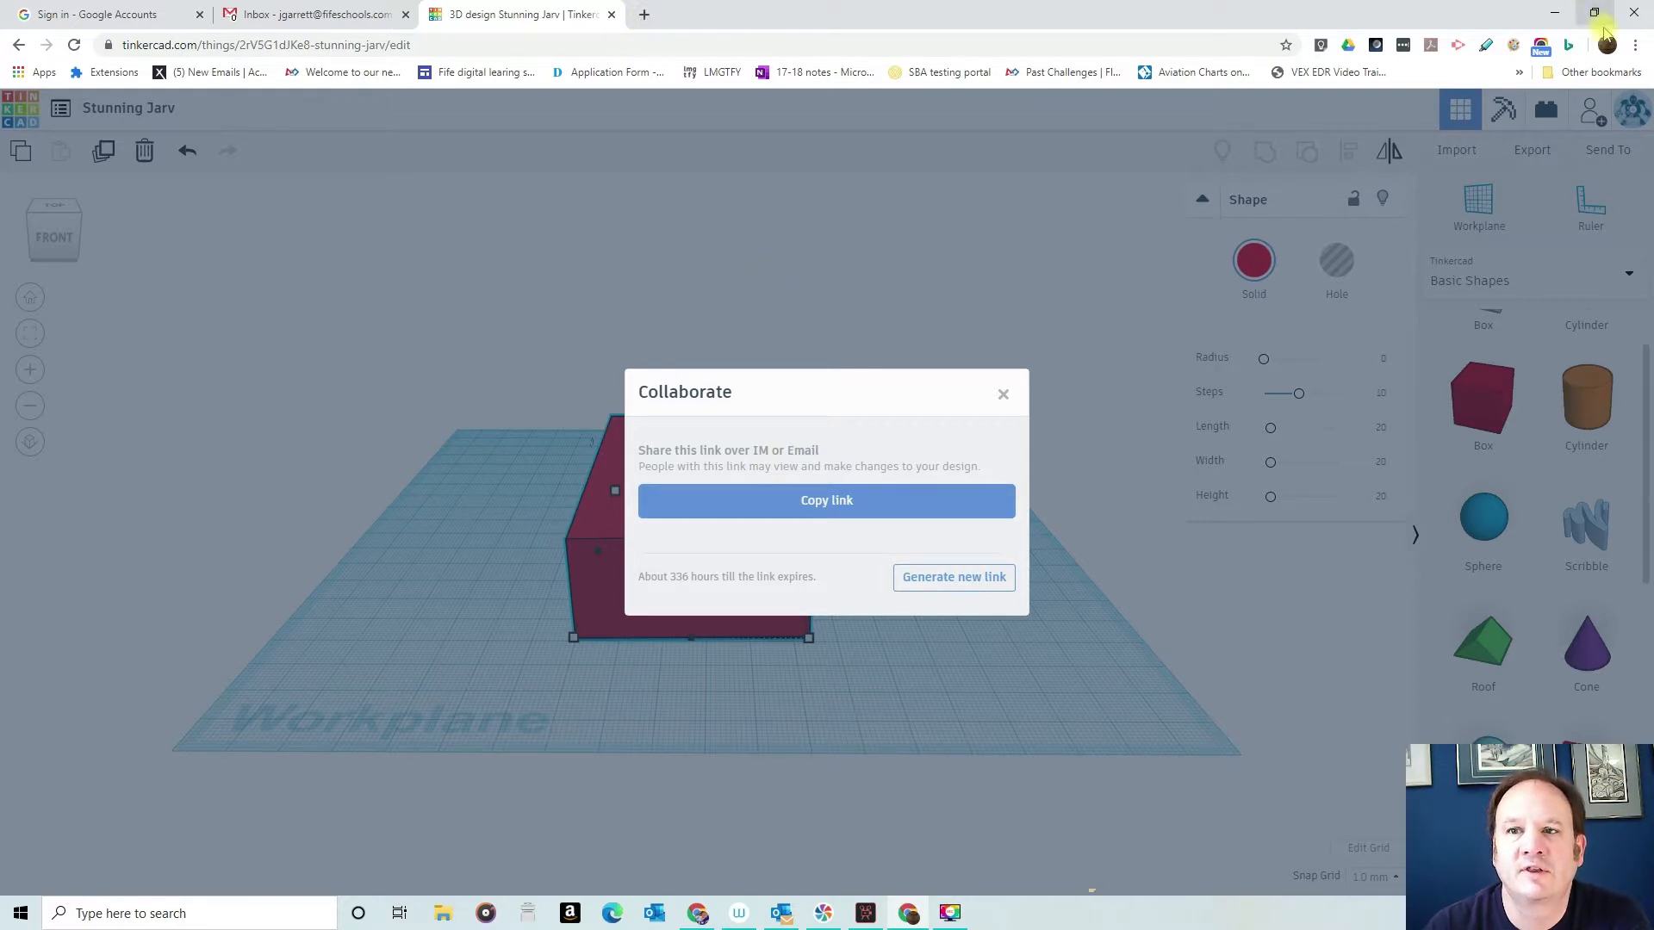
- Switch to a new incognito Chrome window and load the copied collaboration link
{"action": "left_click", "coordinate": [1635, 44]}
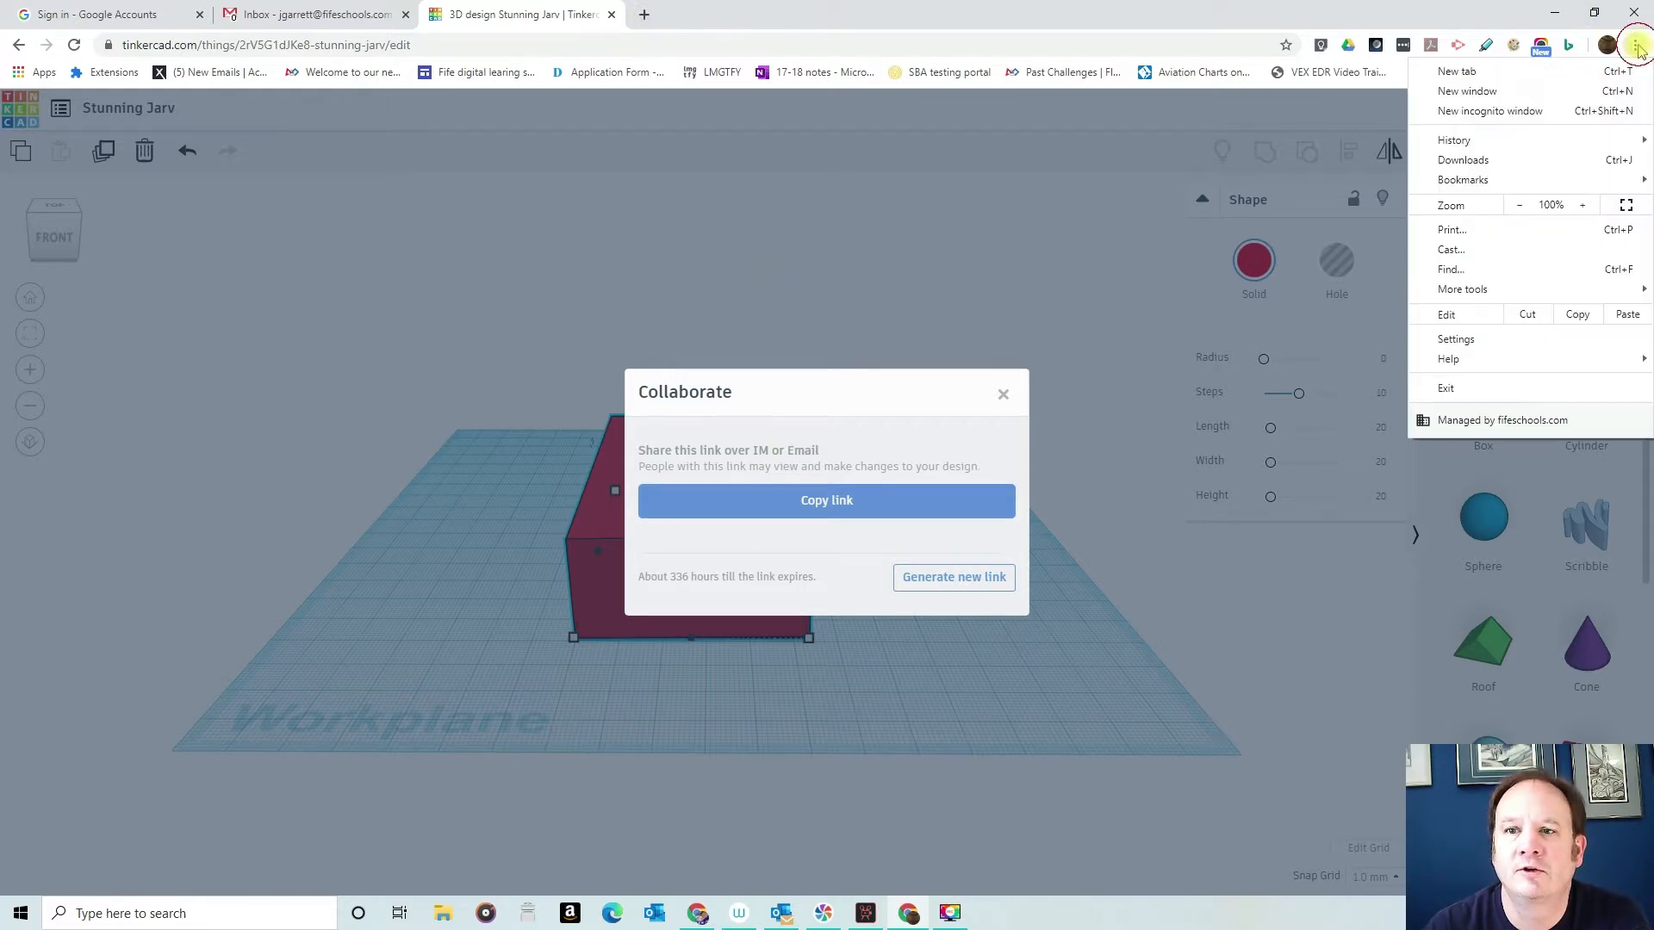
{"action": "left_click", "coordinate": [1503, 116]}
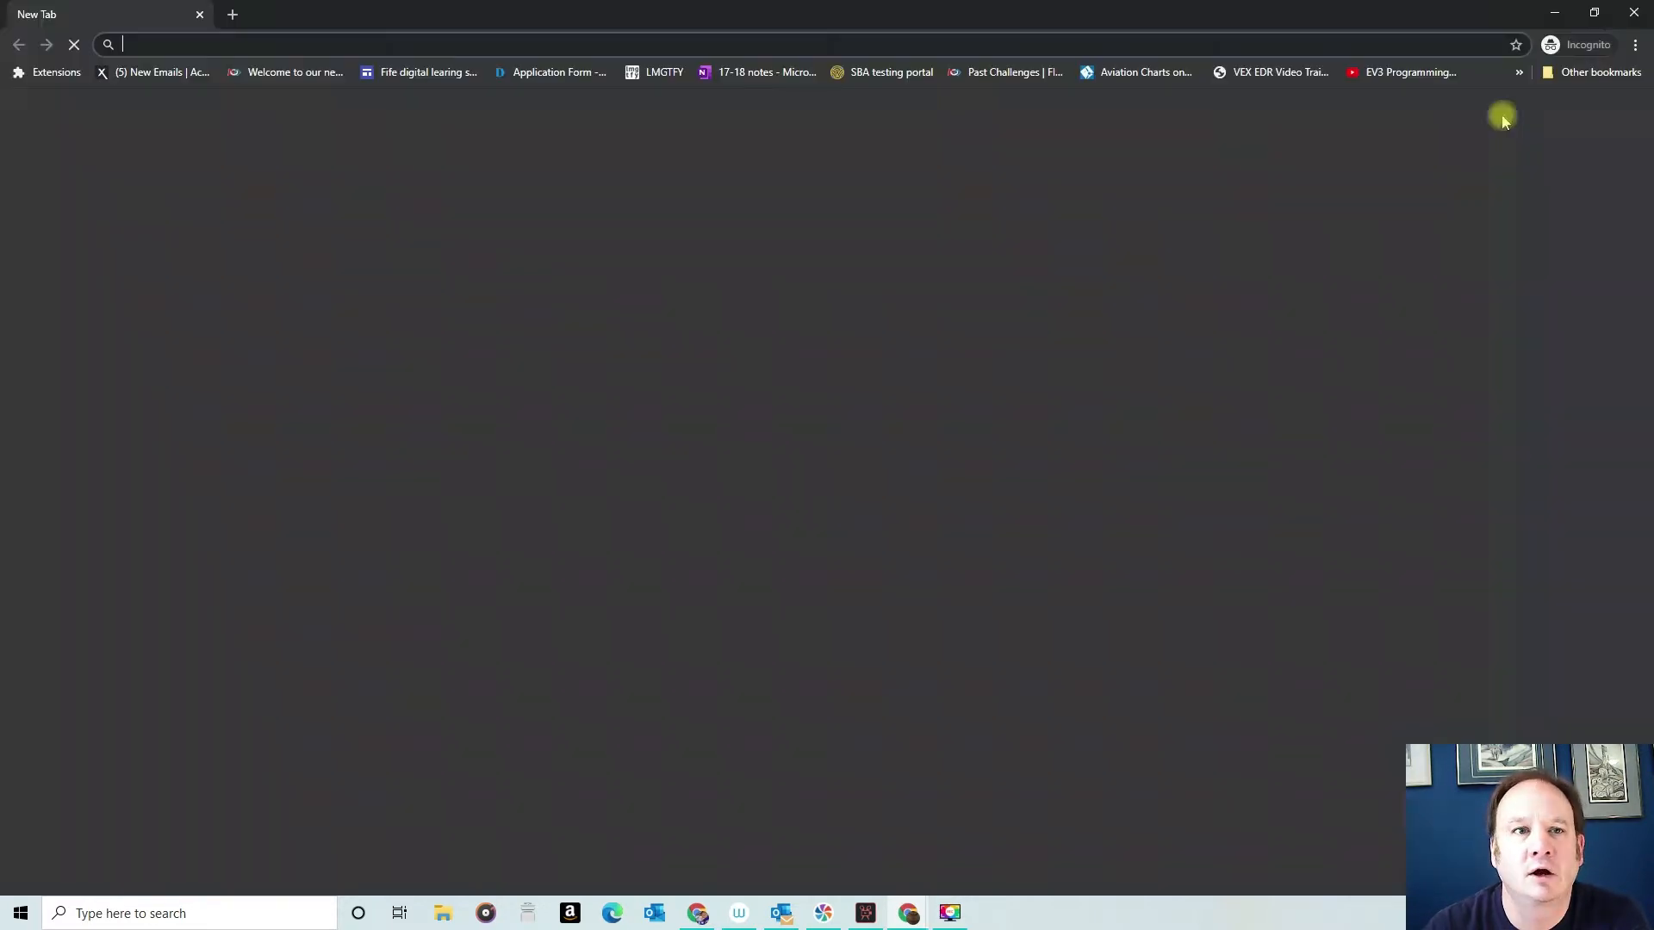
{"action": "right_click", "coordinate": [578, 46]}
{"action": "left_click", "coordinate": [670, 184]}
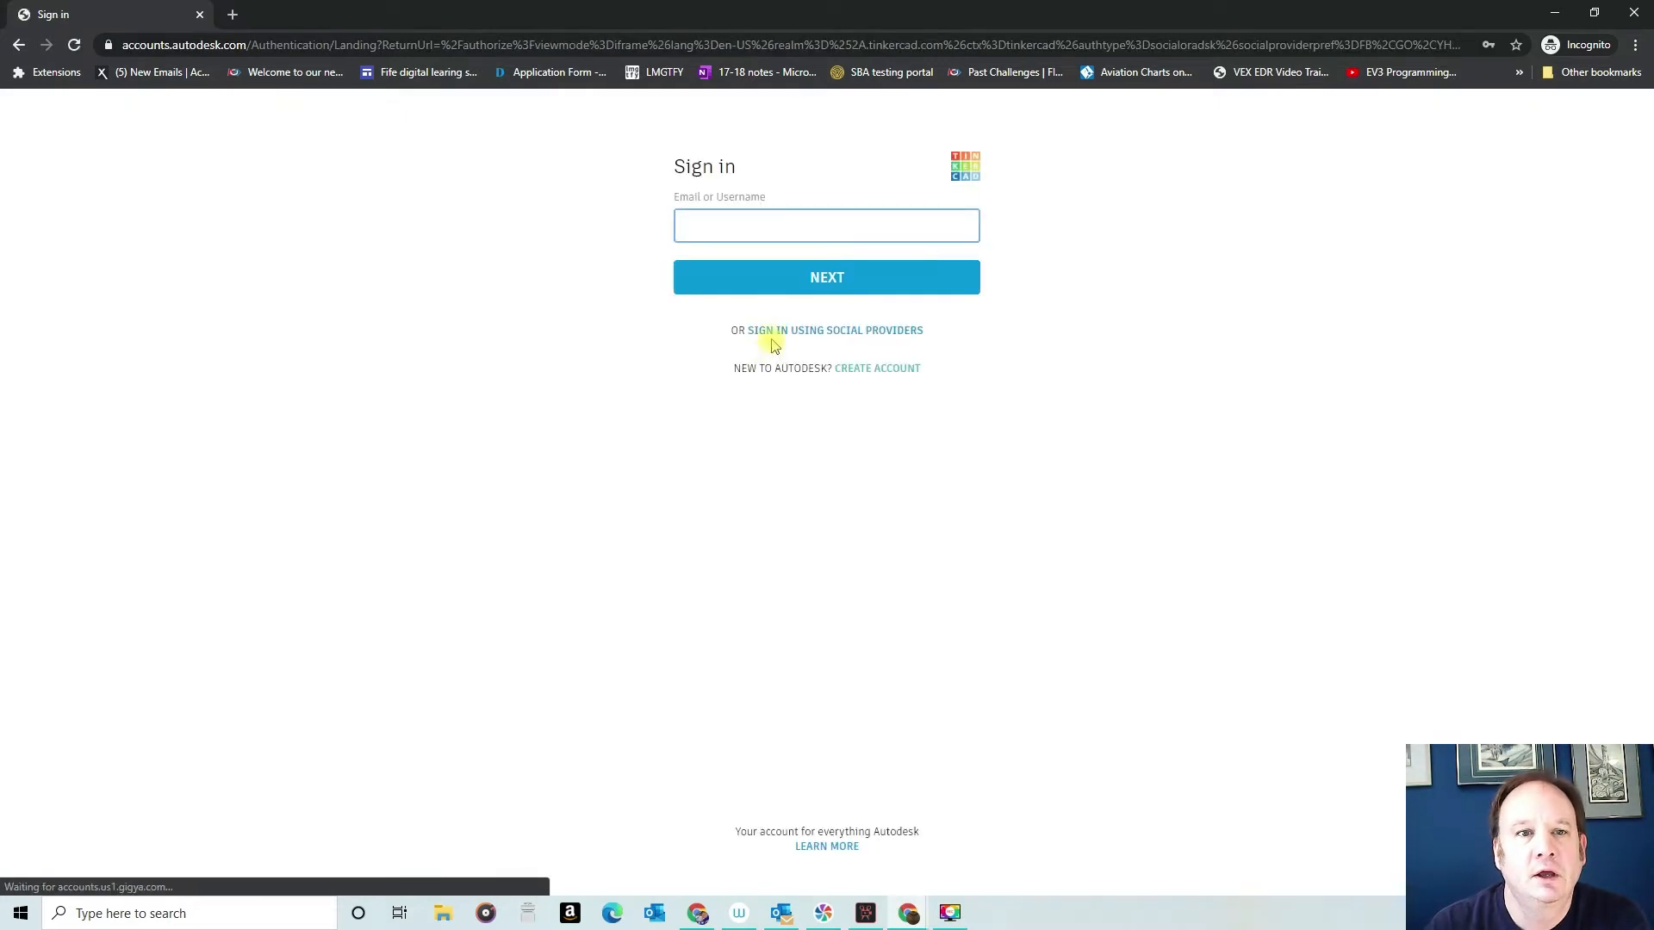
- Sign in to Autodesk with the account's e-mail address and saved password to open the shared design
{"action": "type", "text": "j"}
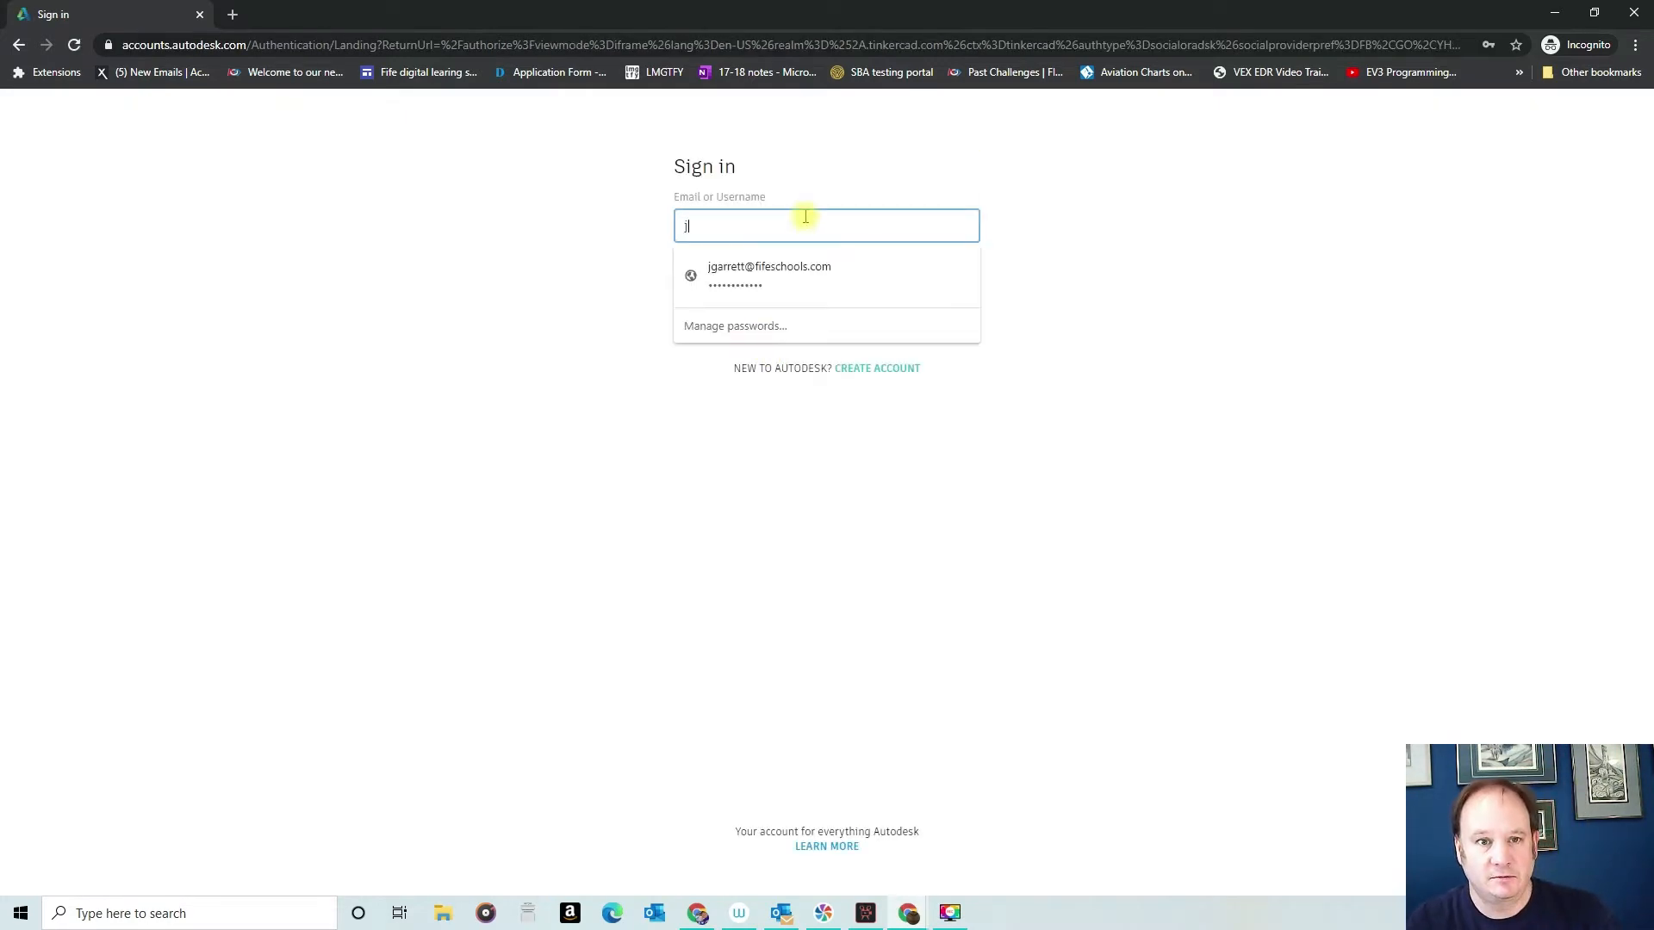
{"action": "key", "text": "BackSpace"}
{"action": "type", "text": "ga"}
{"action": "key", "text": "BackSpace"}
{"action": "key", "text": "BackSpace"}
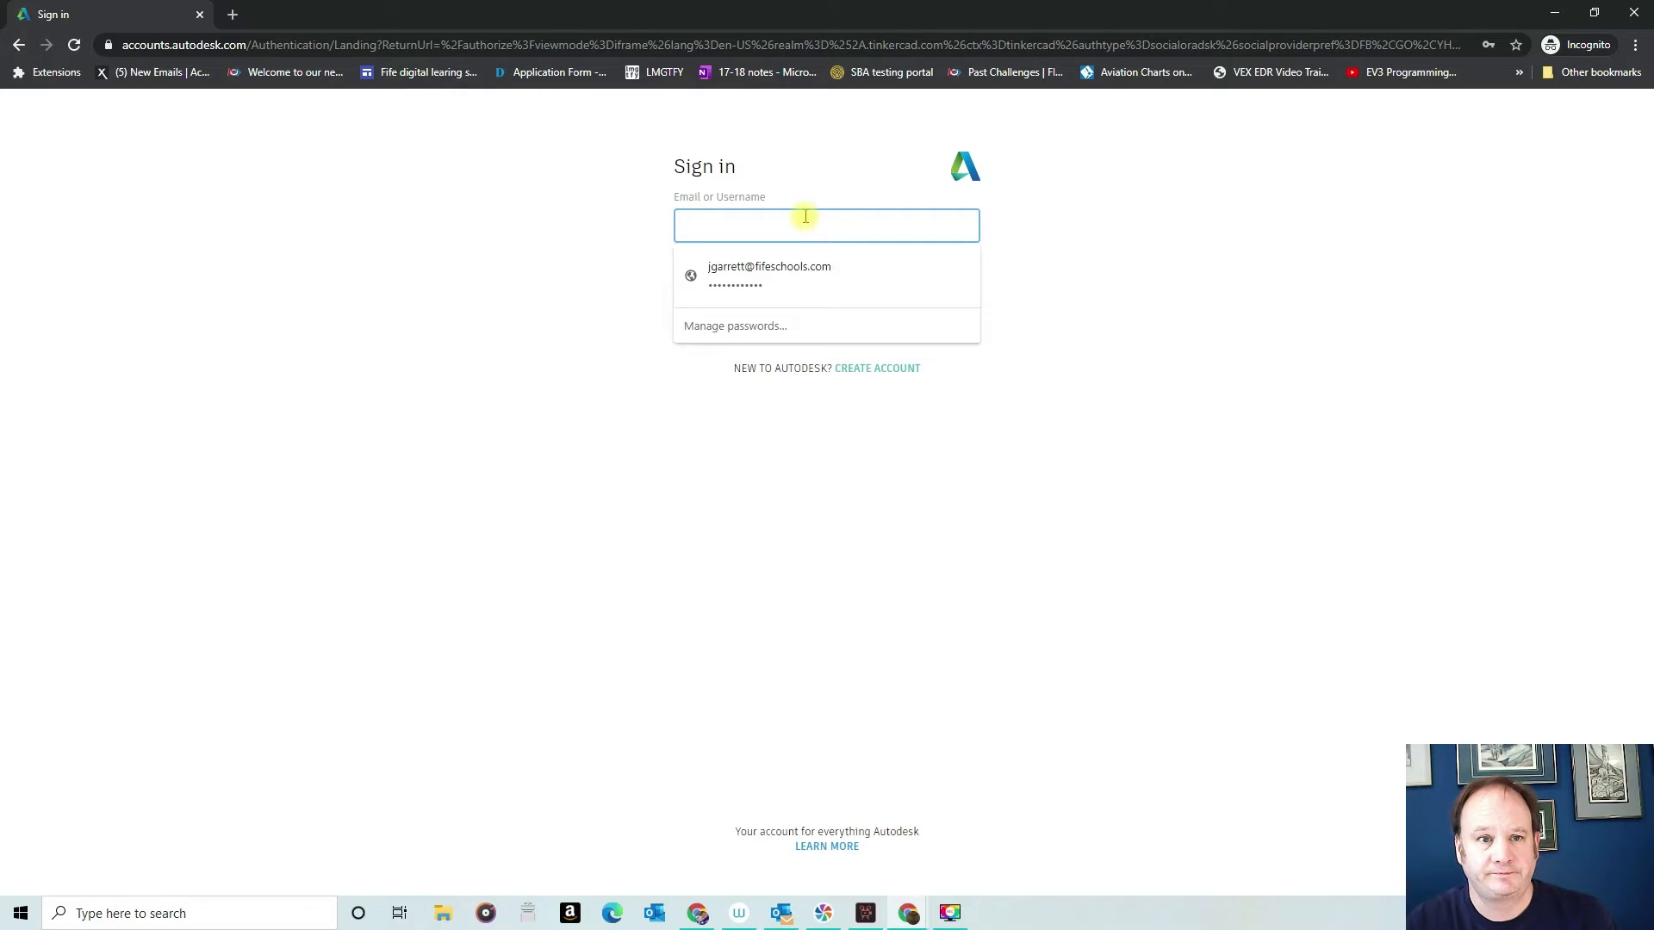
{"action": "type", "text": "j"}
{"action": "key", "text": "Down"}
{"action": "key", "text": "Return"}
{"action": "left_click", "coordinate": [858, 281]}
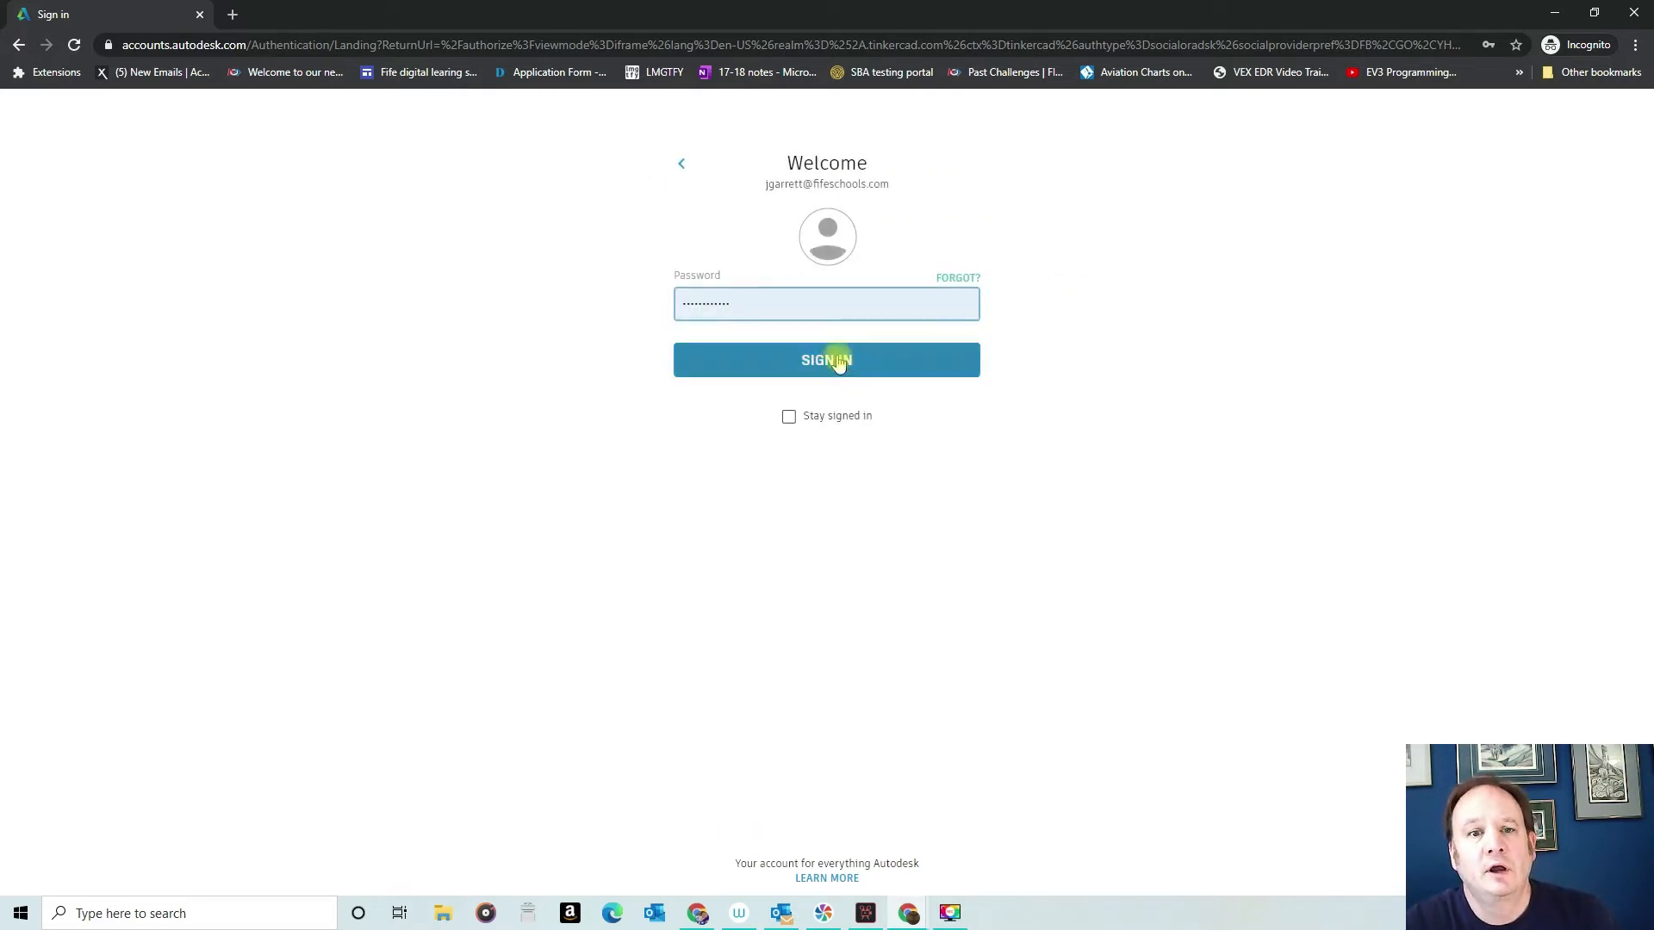
{"action": "left_click", "coordinate": [814, 371]}
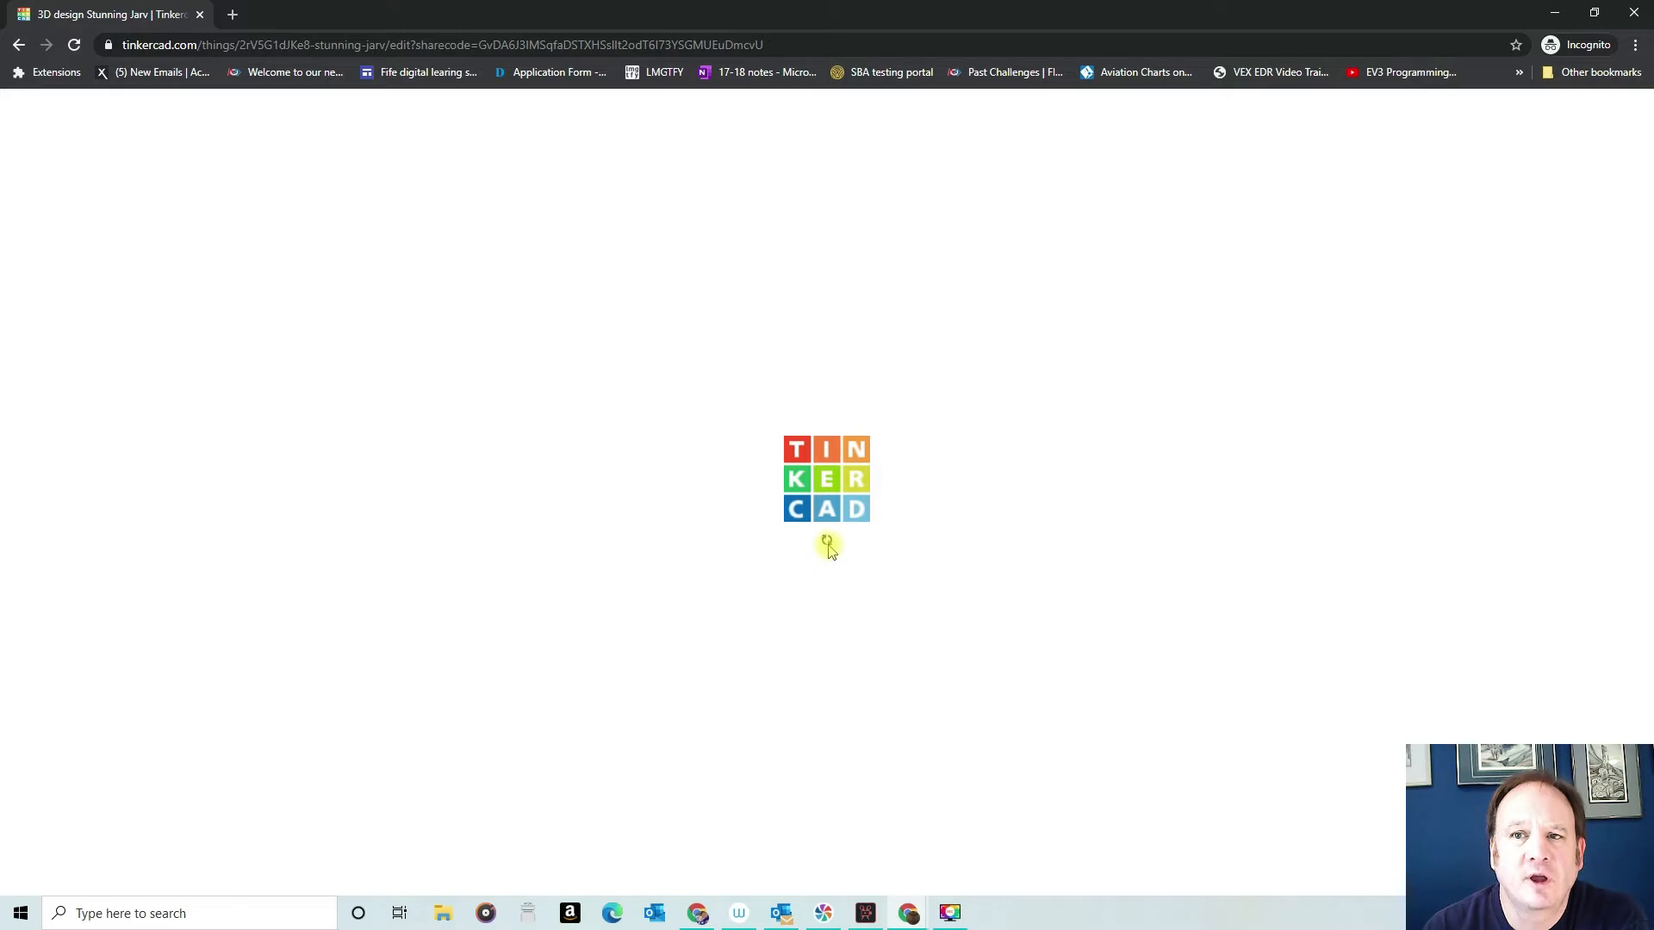
- Return to the original design window and review the Send To options for the design, including the 3D communities and invitation section
{"action": "left_click", "coordinate": [1551, 12]}
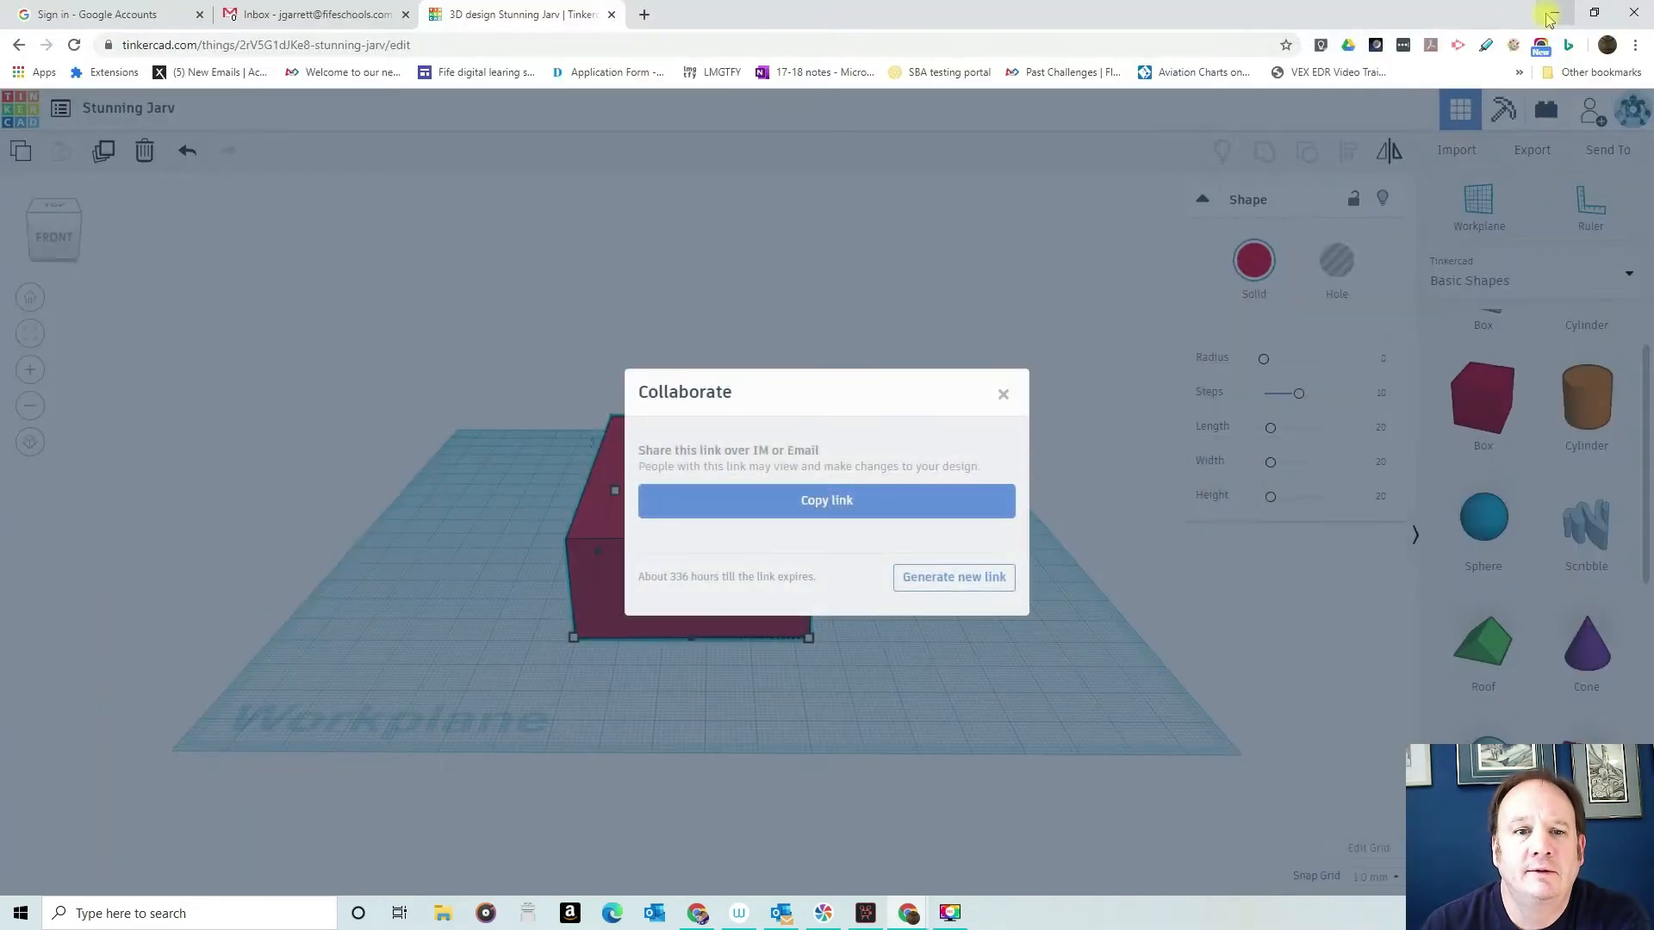
{"action": "left_click", "coordinate": [1002, 394]}
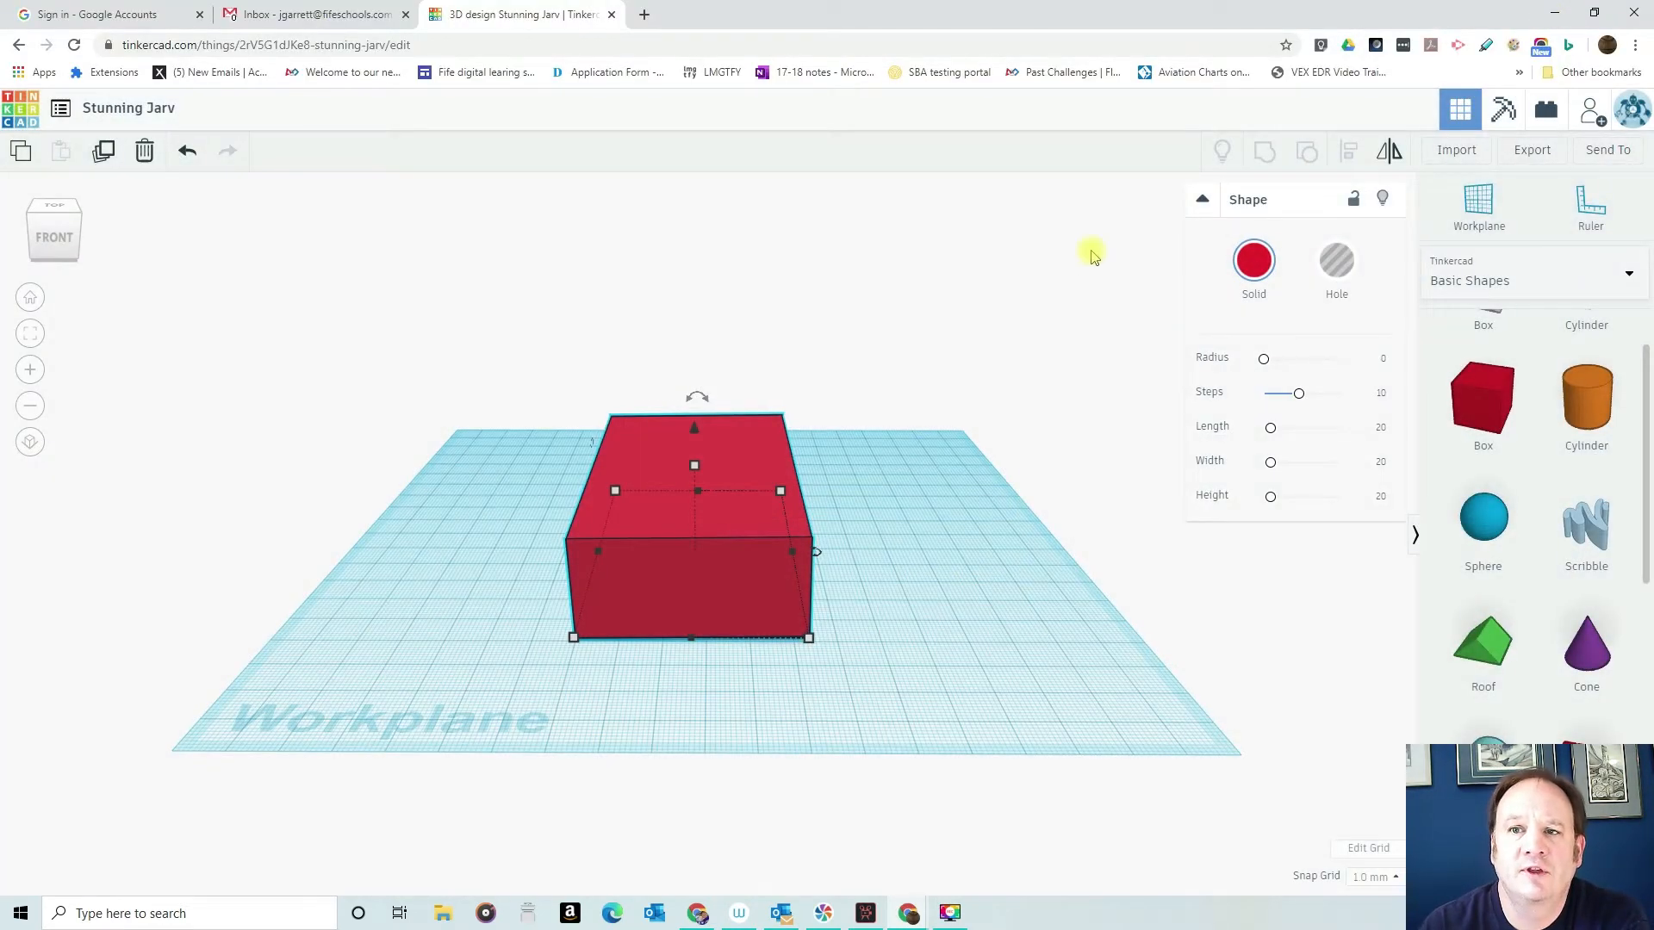
{"action": "left_click", "coordinate": [1607, 152]}
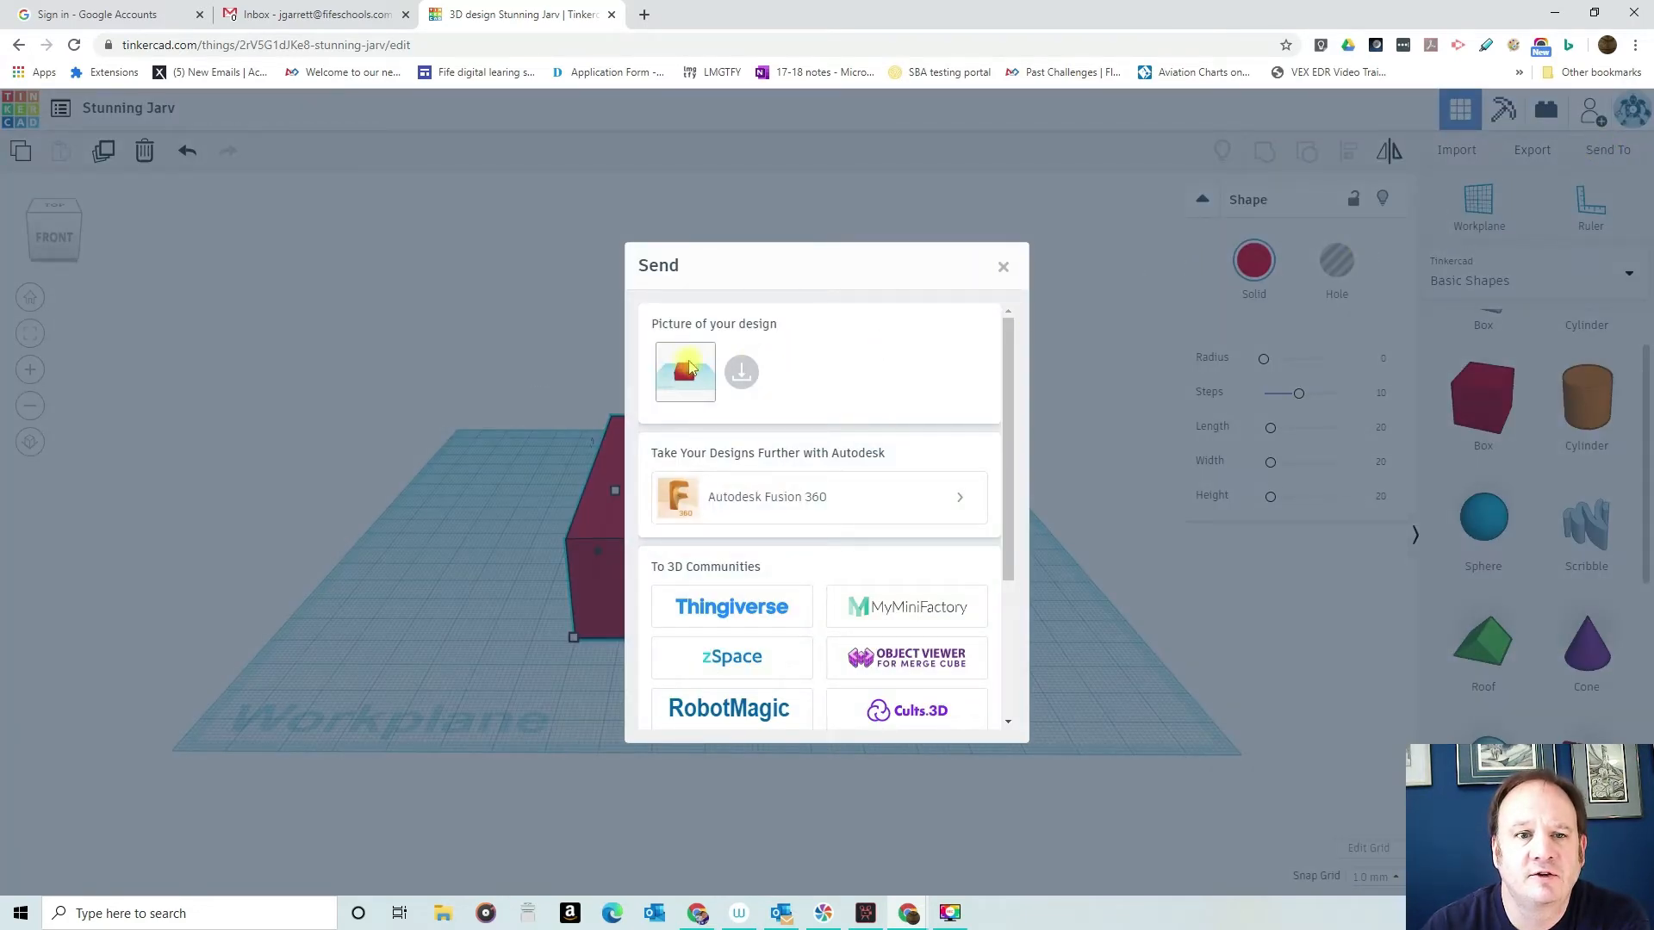
{"action": "scroll", "coordinate": [728, 355], "scroll_direction": "down", "scroll_amount": 3}
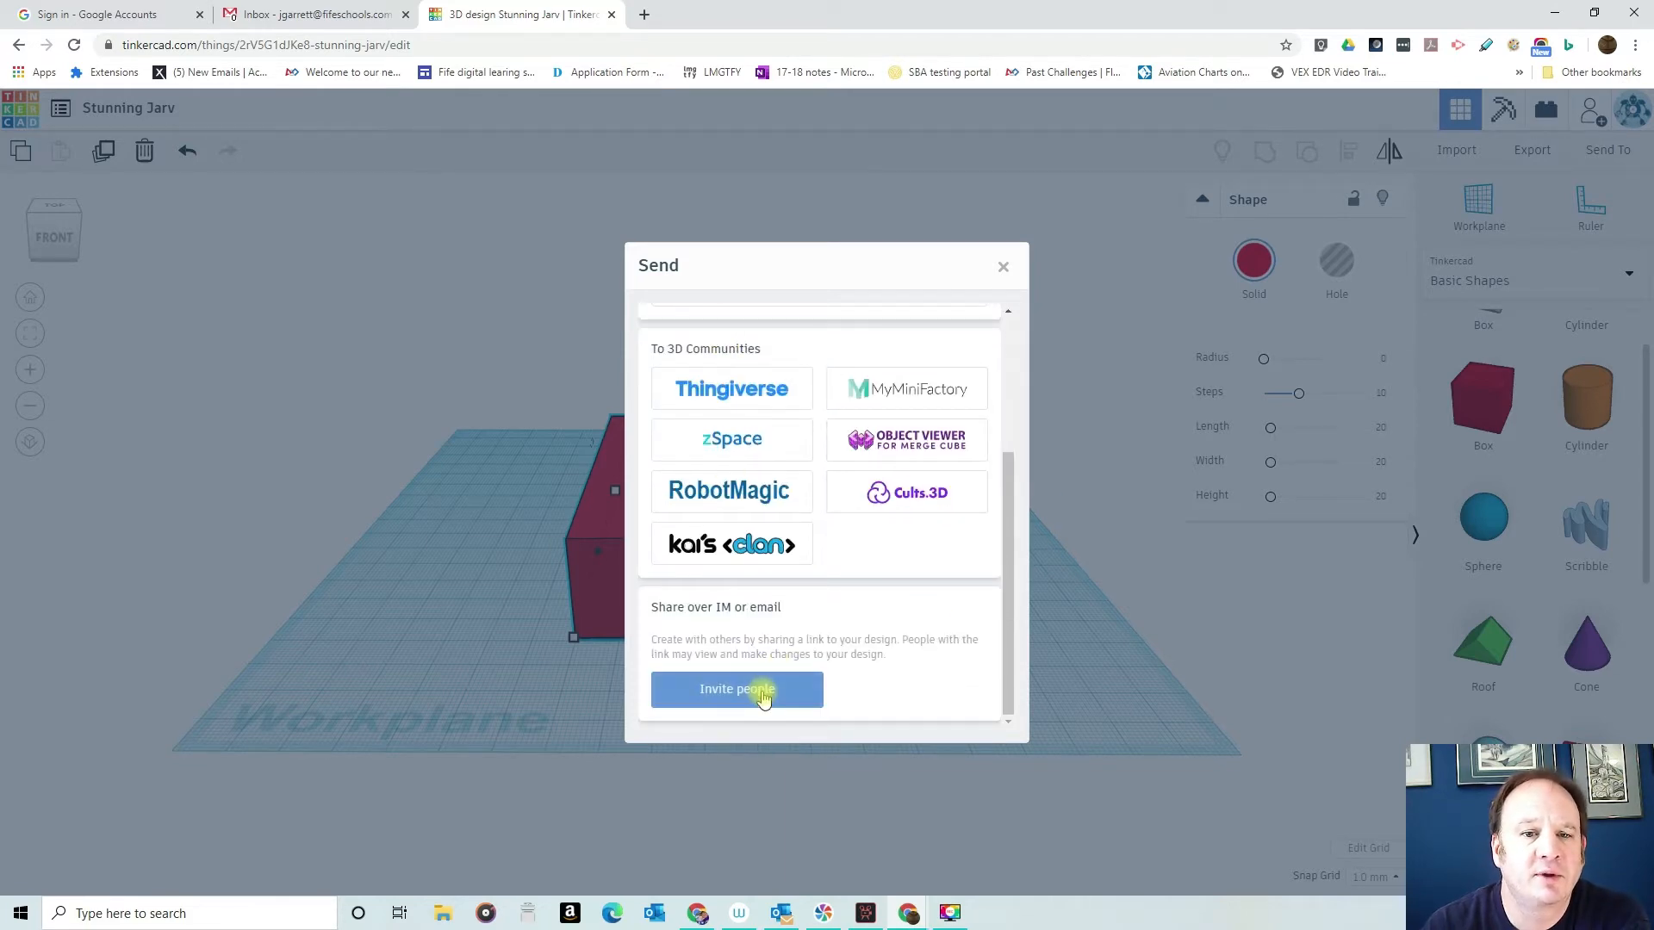
{"action": "left_click", "coordinate": [1003, 266]}
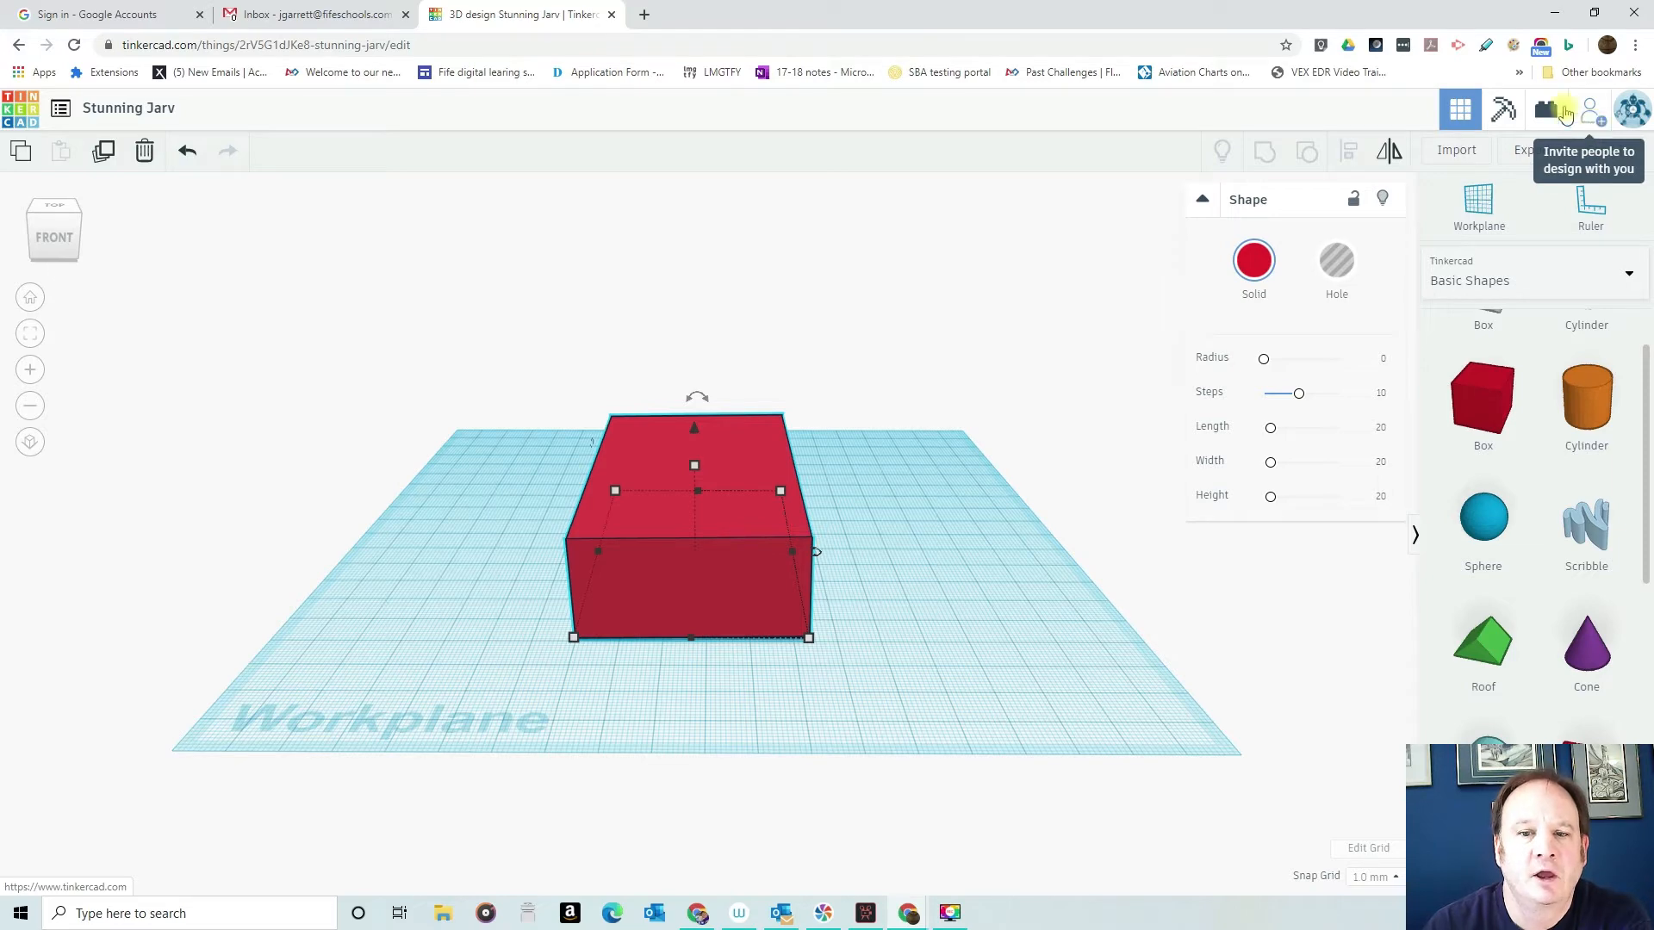
- Bring up the incognito window with the shared design and close it
{"action": "mouse_move", "coordinate": [948, 917]}
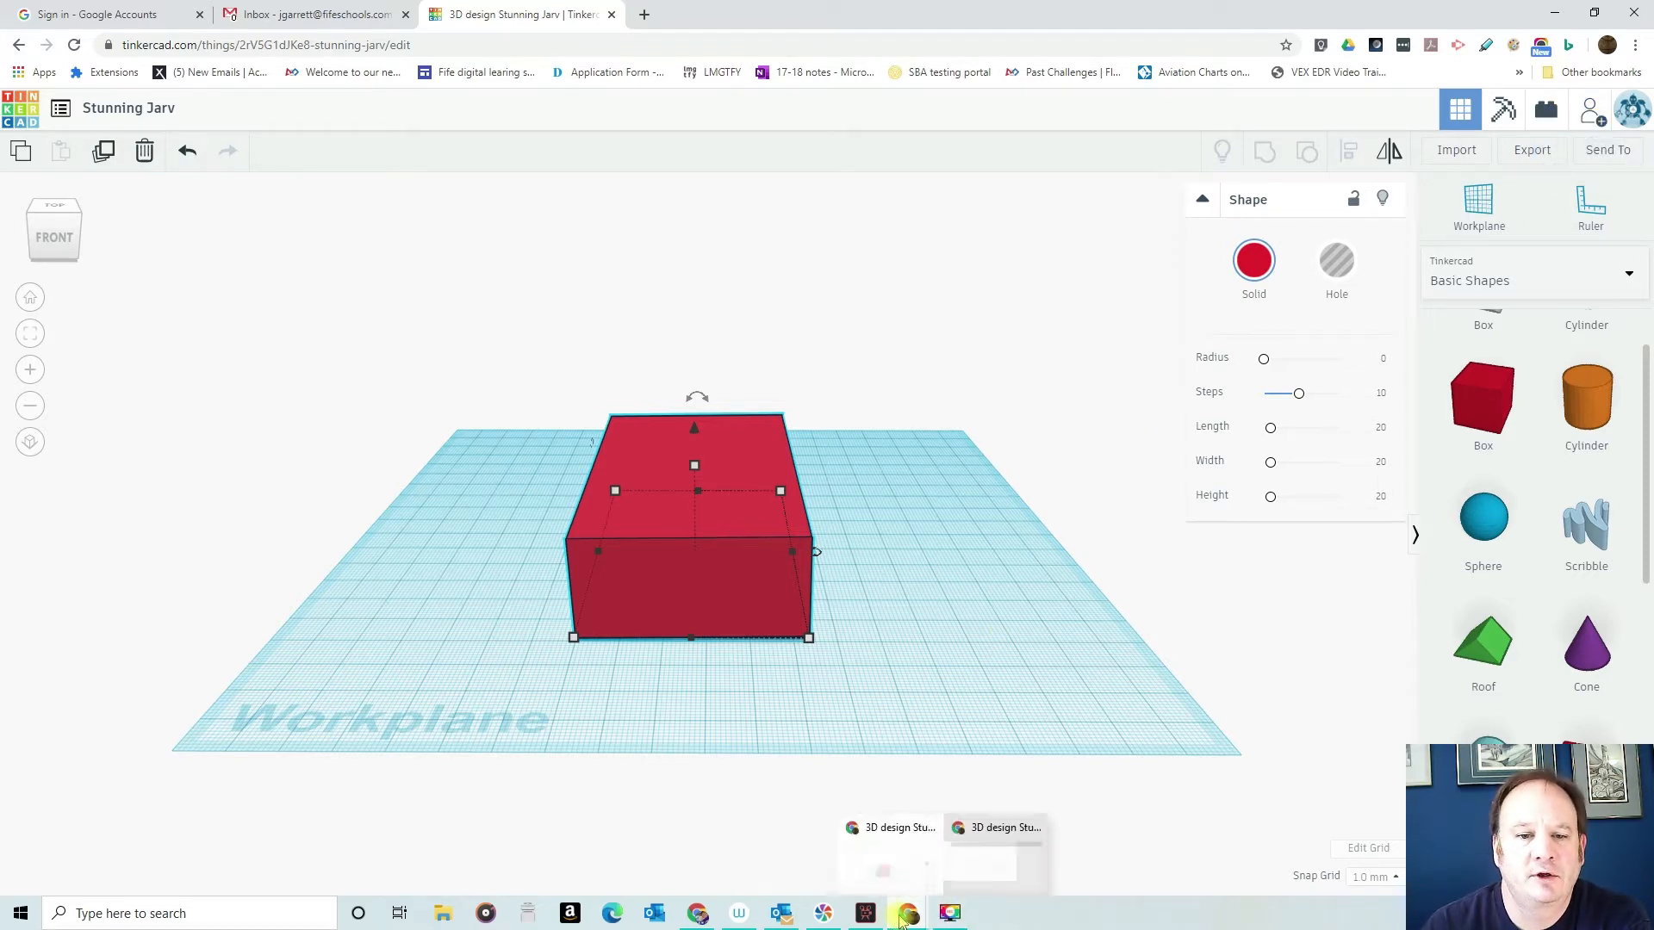
{"action": "left_click", "coordinate": [999, 827]}
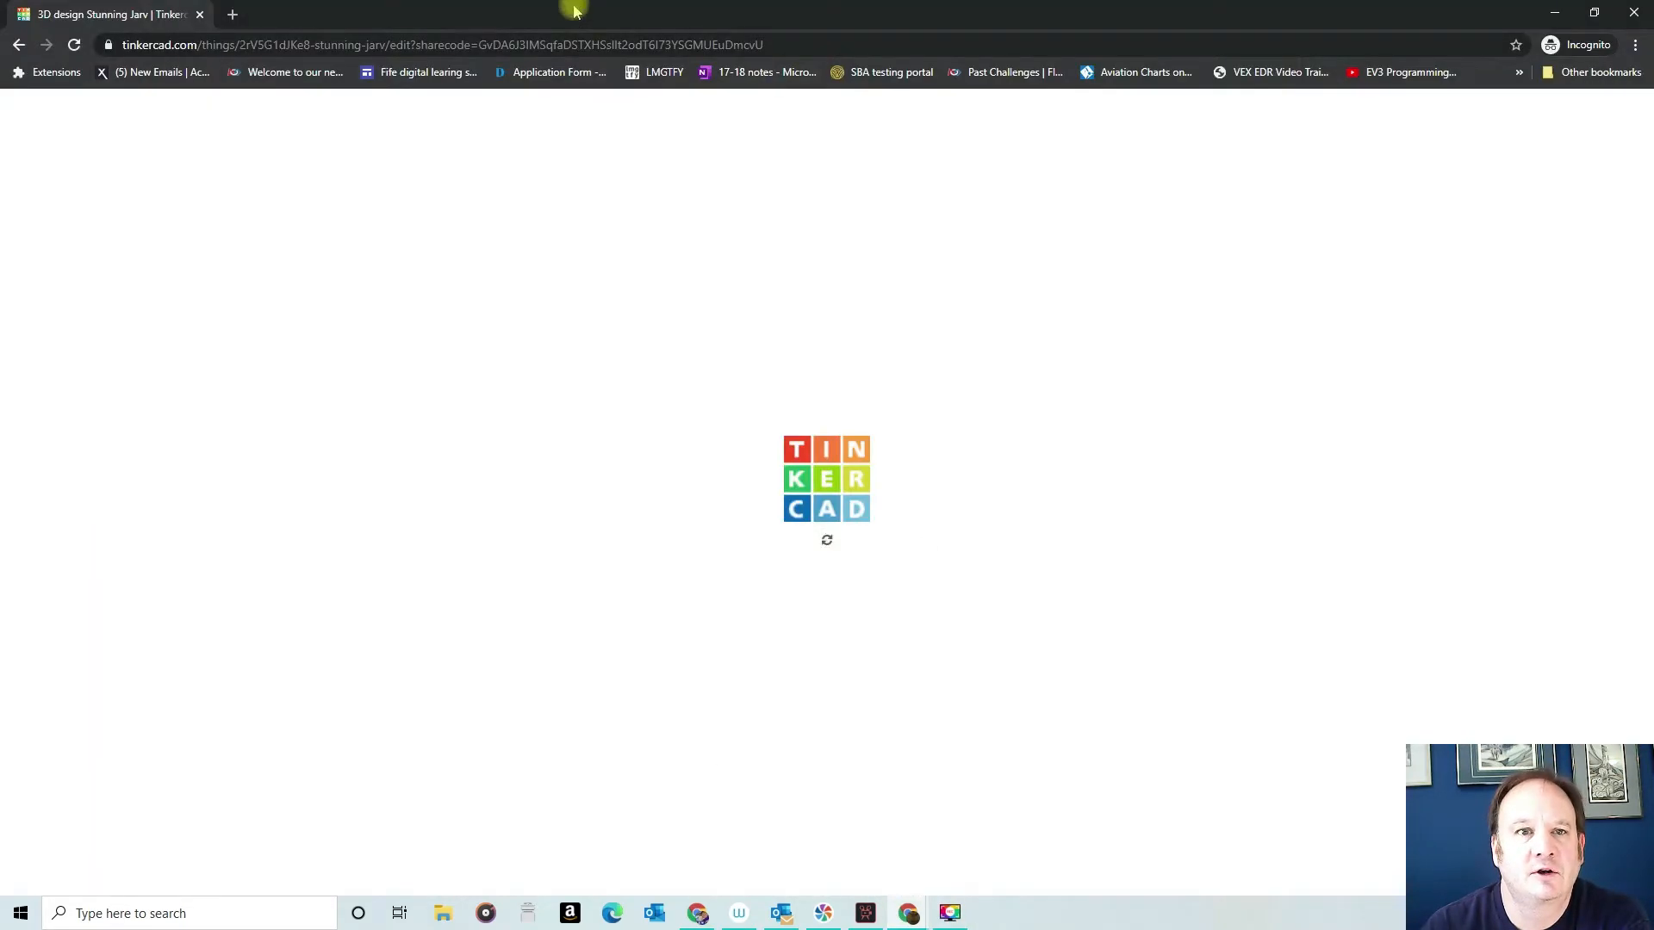
{"action": "left_click", "coordinate": [1638, 10]}
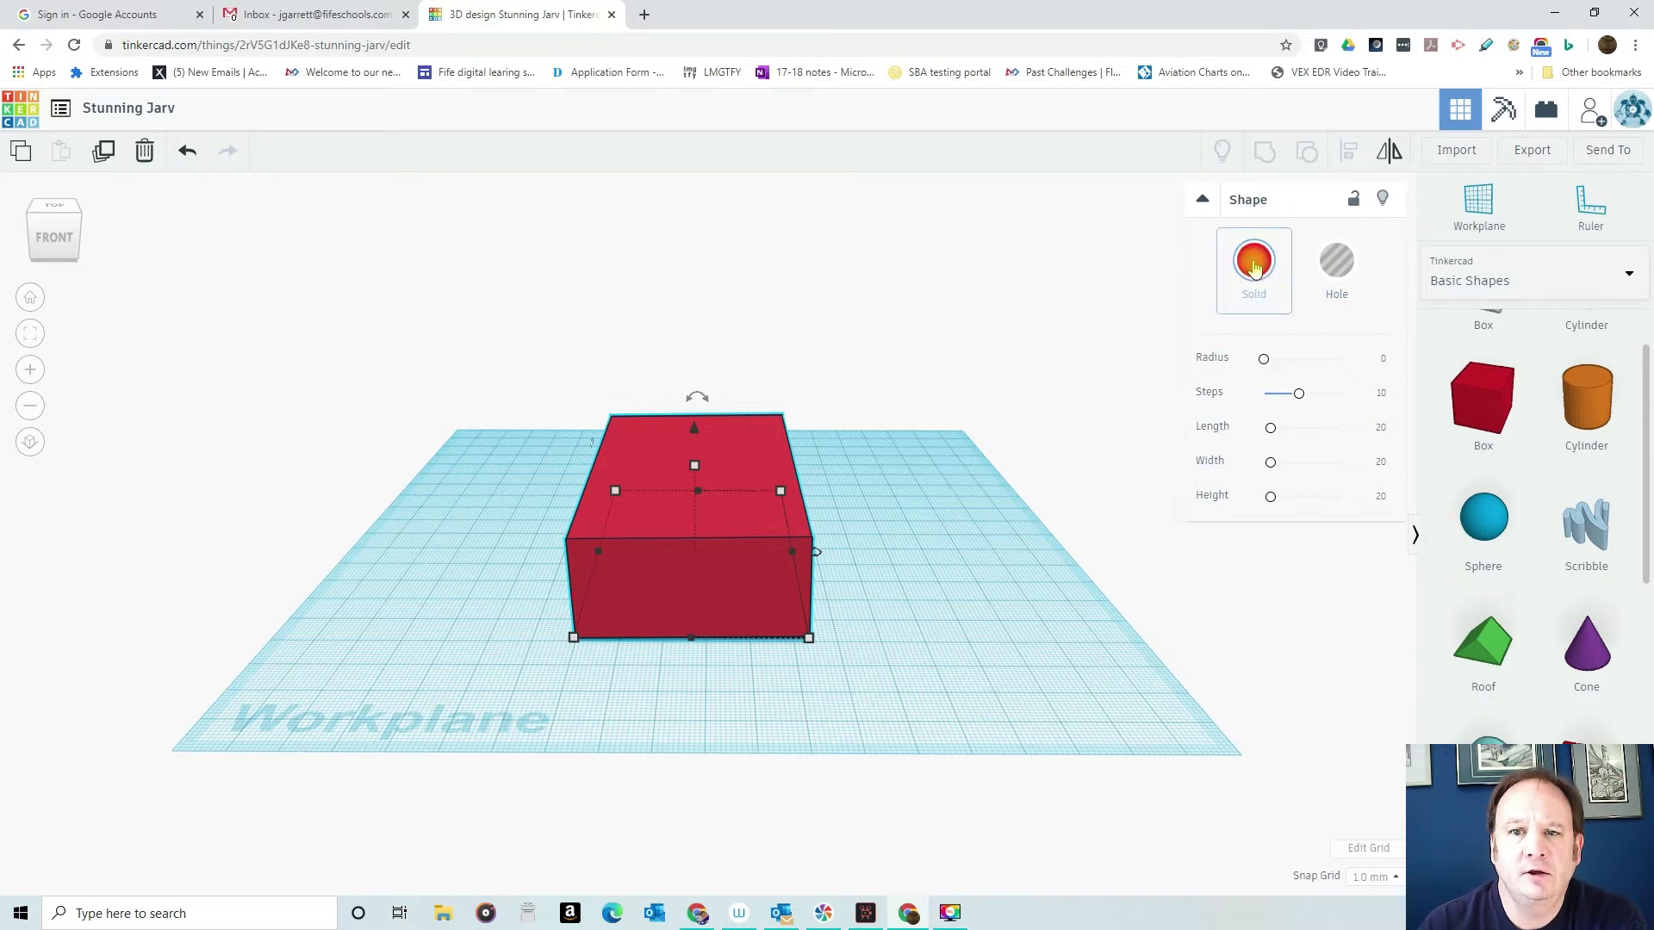
- Add a six-sided Polygon to the workplane beside the red box and stretch it taller than the box
{"action": "scroll", "coordinate": [1569, 426], "scroll_direction": "up", "scroll_amount": 2}
{"action": "scroll", "coordinate": [1569, 426], "scroll_direction": "down", "scroll_amount": 1}
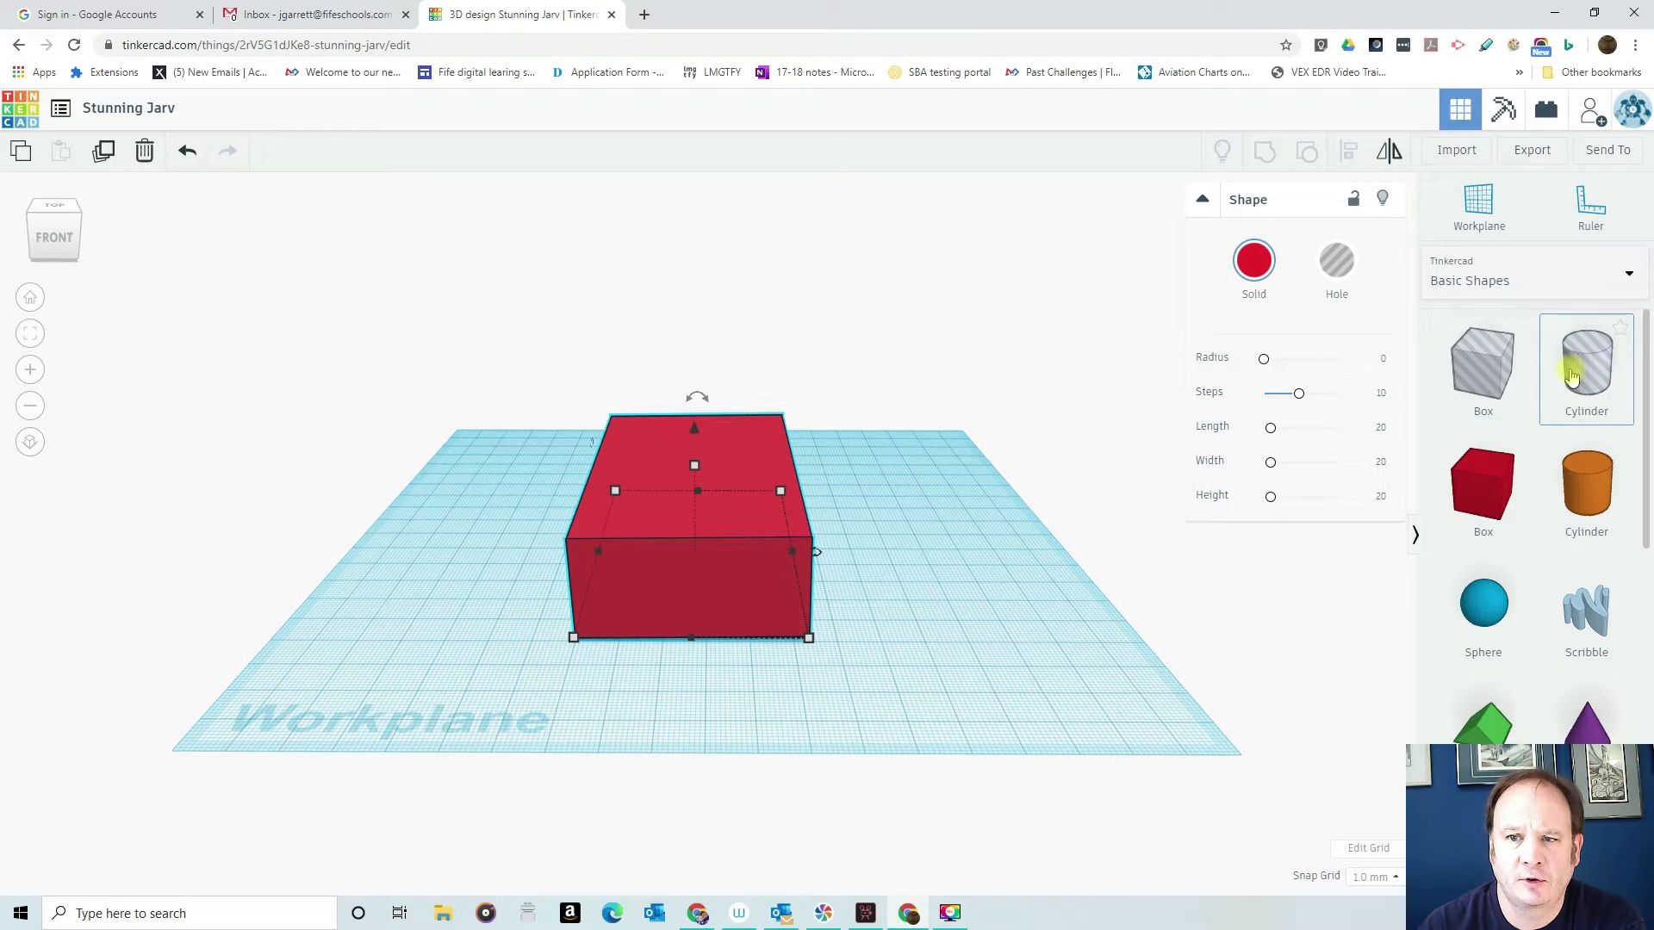
{"action": "scroll", "coordinate": [1501, 465], "scroll_direction": "down", "scroll_amount": 1}
{"action": "scroll", "coordinate": [1498, 465], "scroll_direction": "down", "scroll_amount": 3}
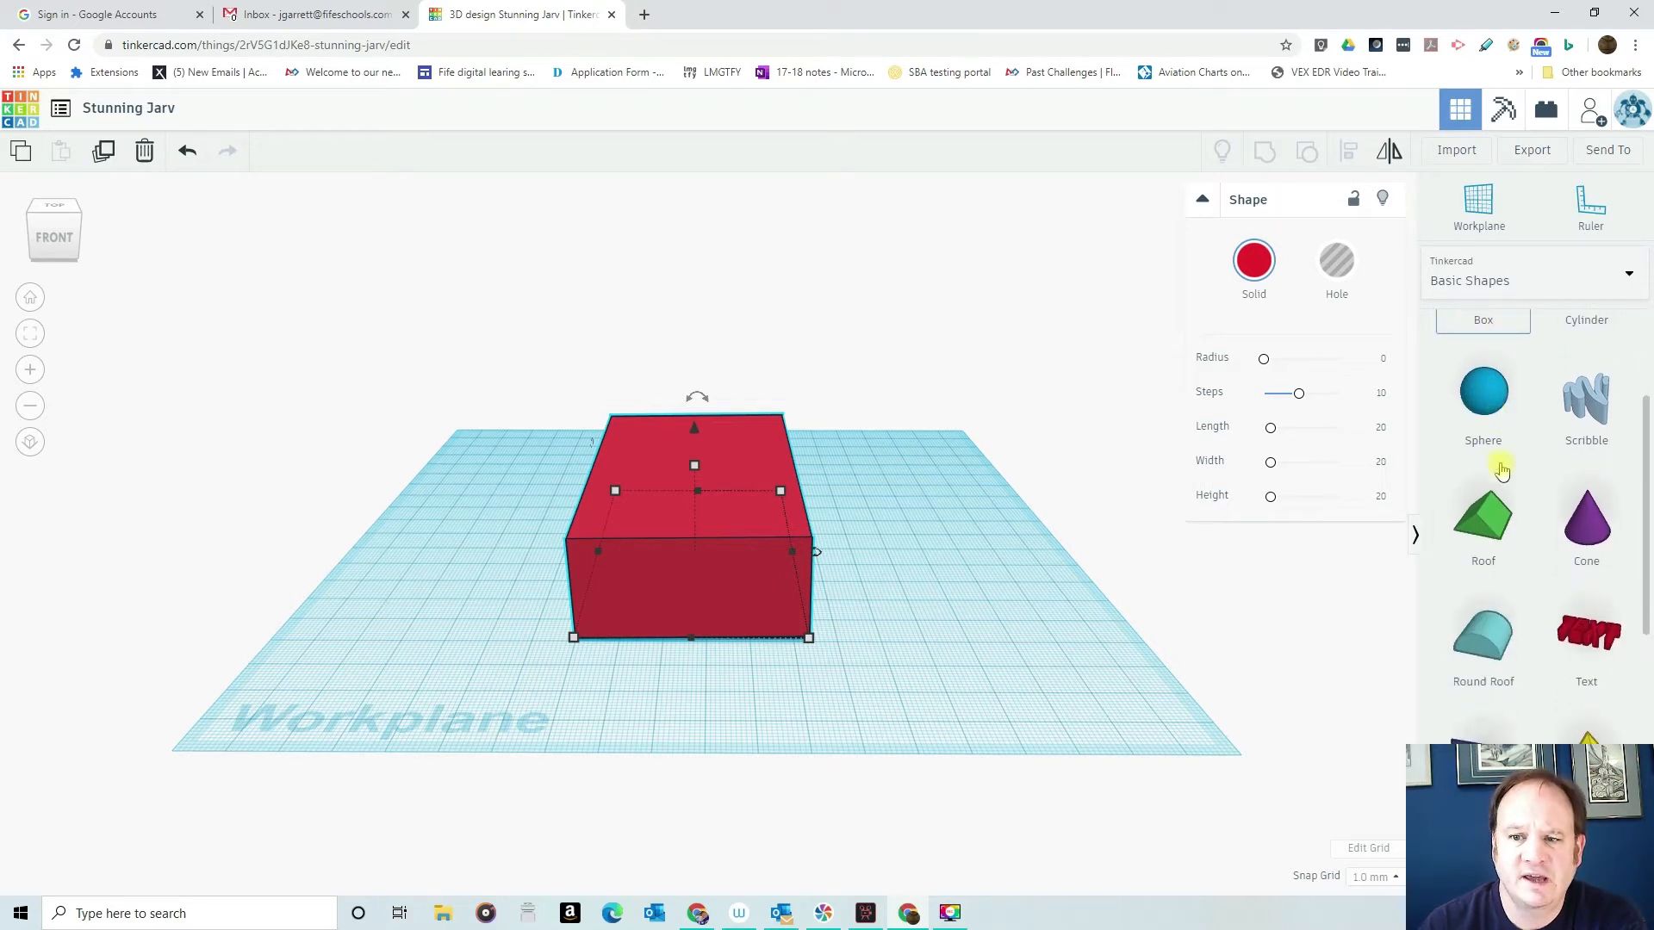
{"action": "scroll", "coordinate": [1529, 525], "scroll_direction": "down", "scroll_amount": 2}
{"action": "scroll", "coordinate": [1541, 560], "scroll_direction": "down", "scroll_amount": 1}
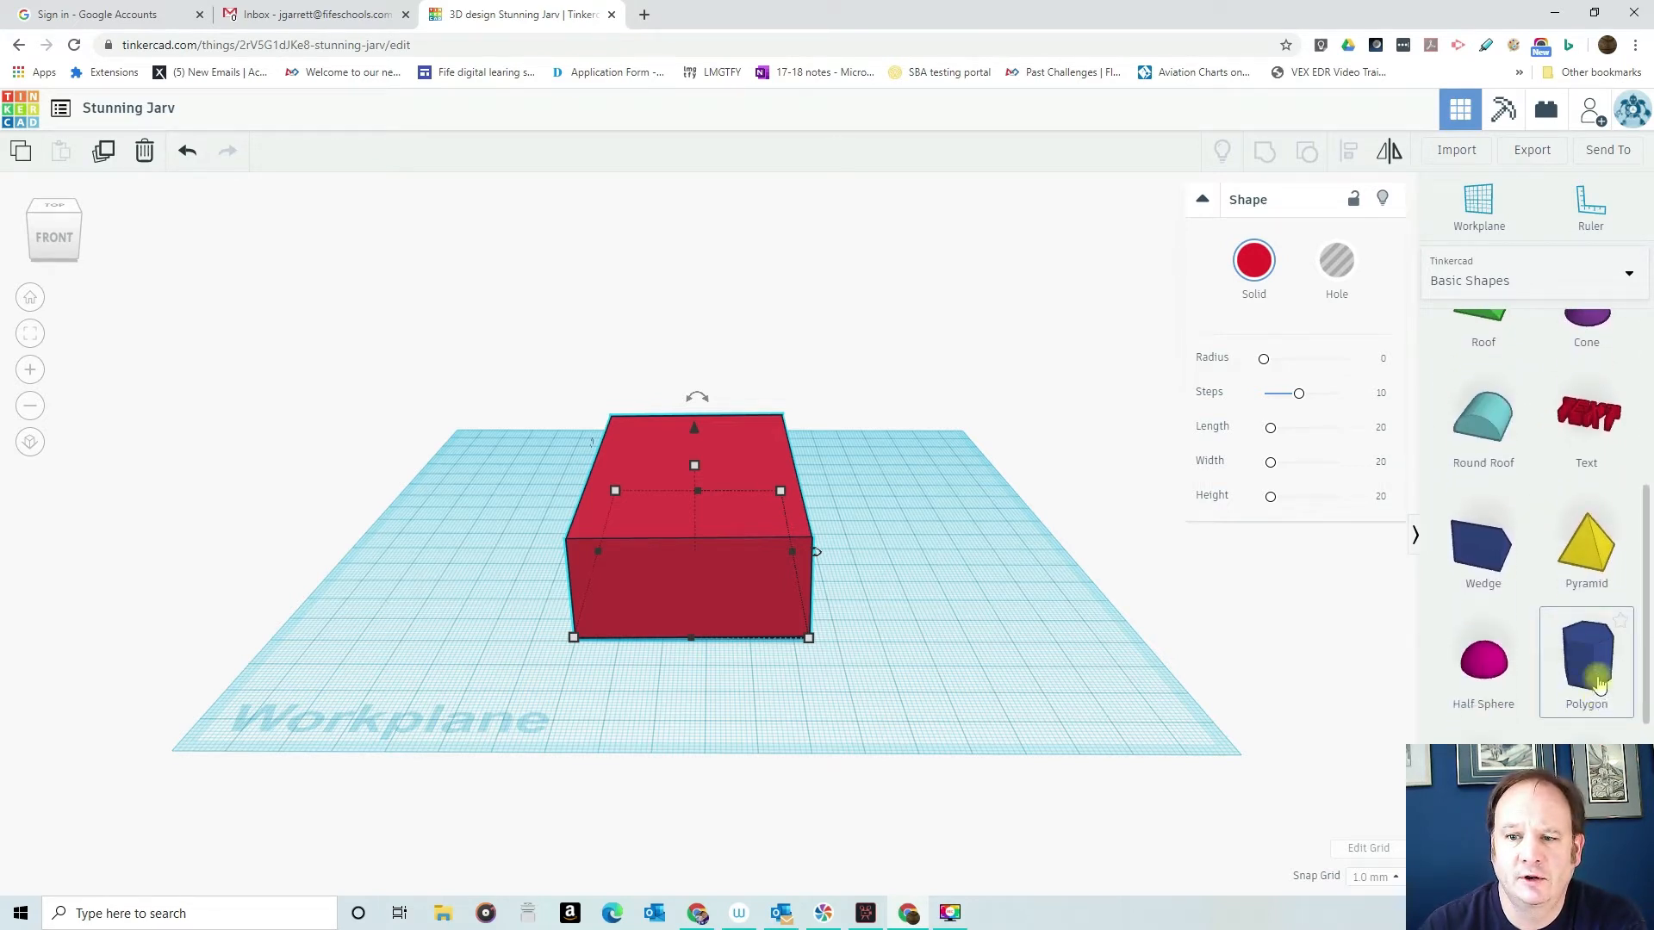
{"action": "left_click_drag", "start_coordinate": [1590, 654], "coordinate": [988, 622]}
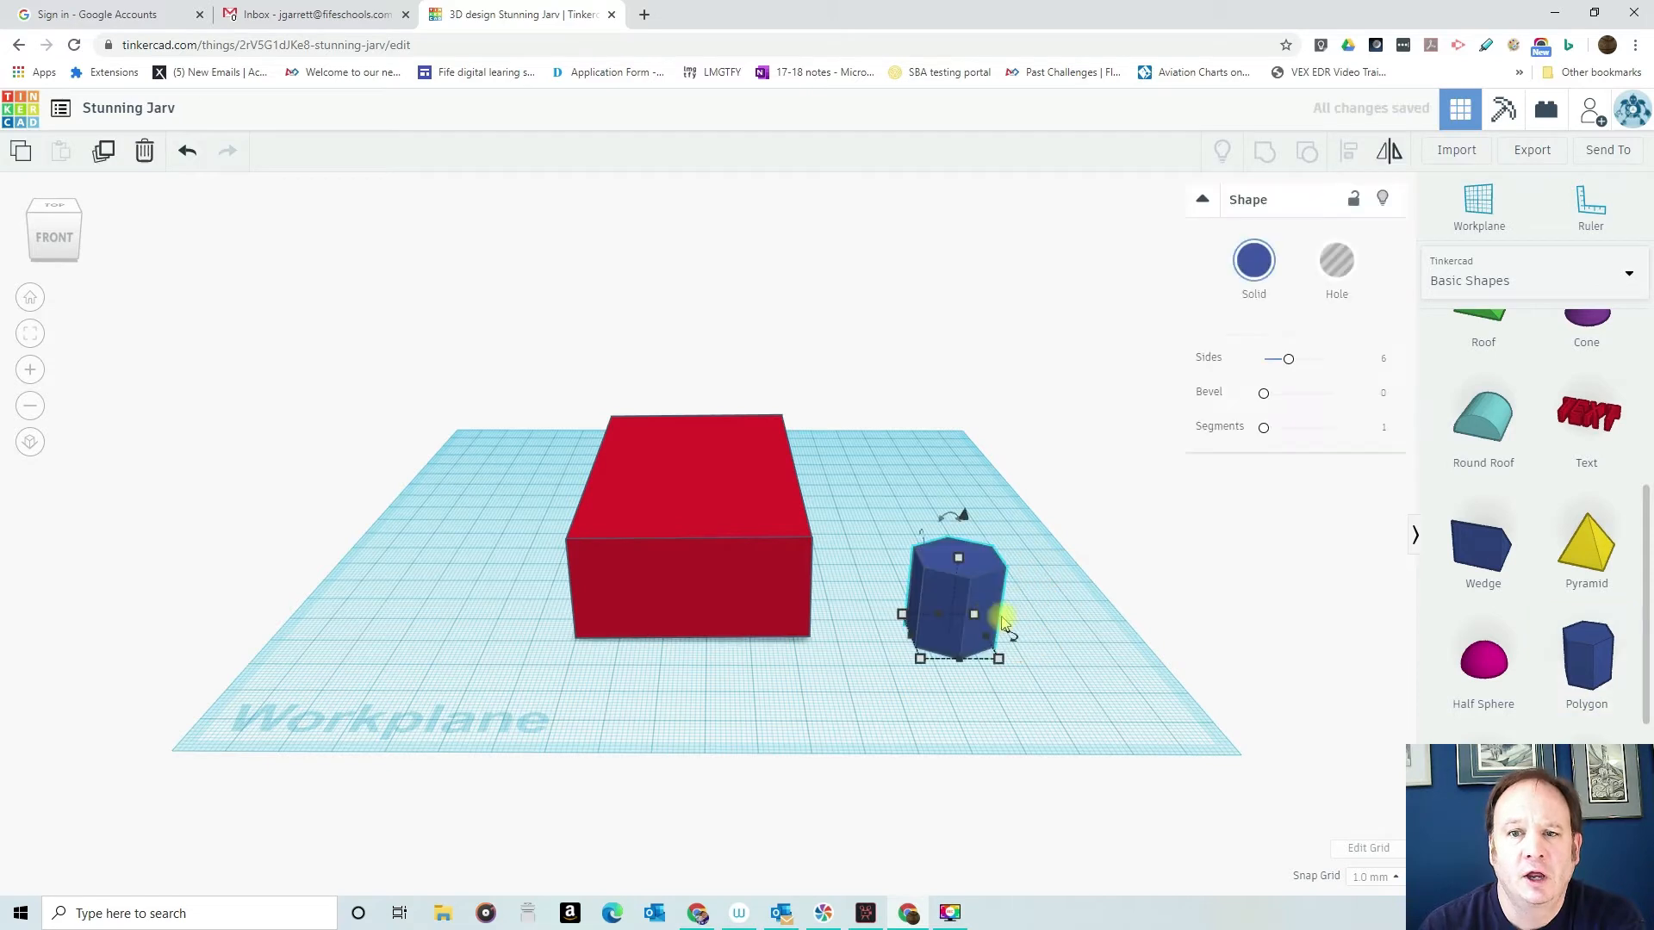
{"action": "left_click_drag", "start_coordinate": [959, 559], "coordinate": [971, 459]}
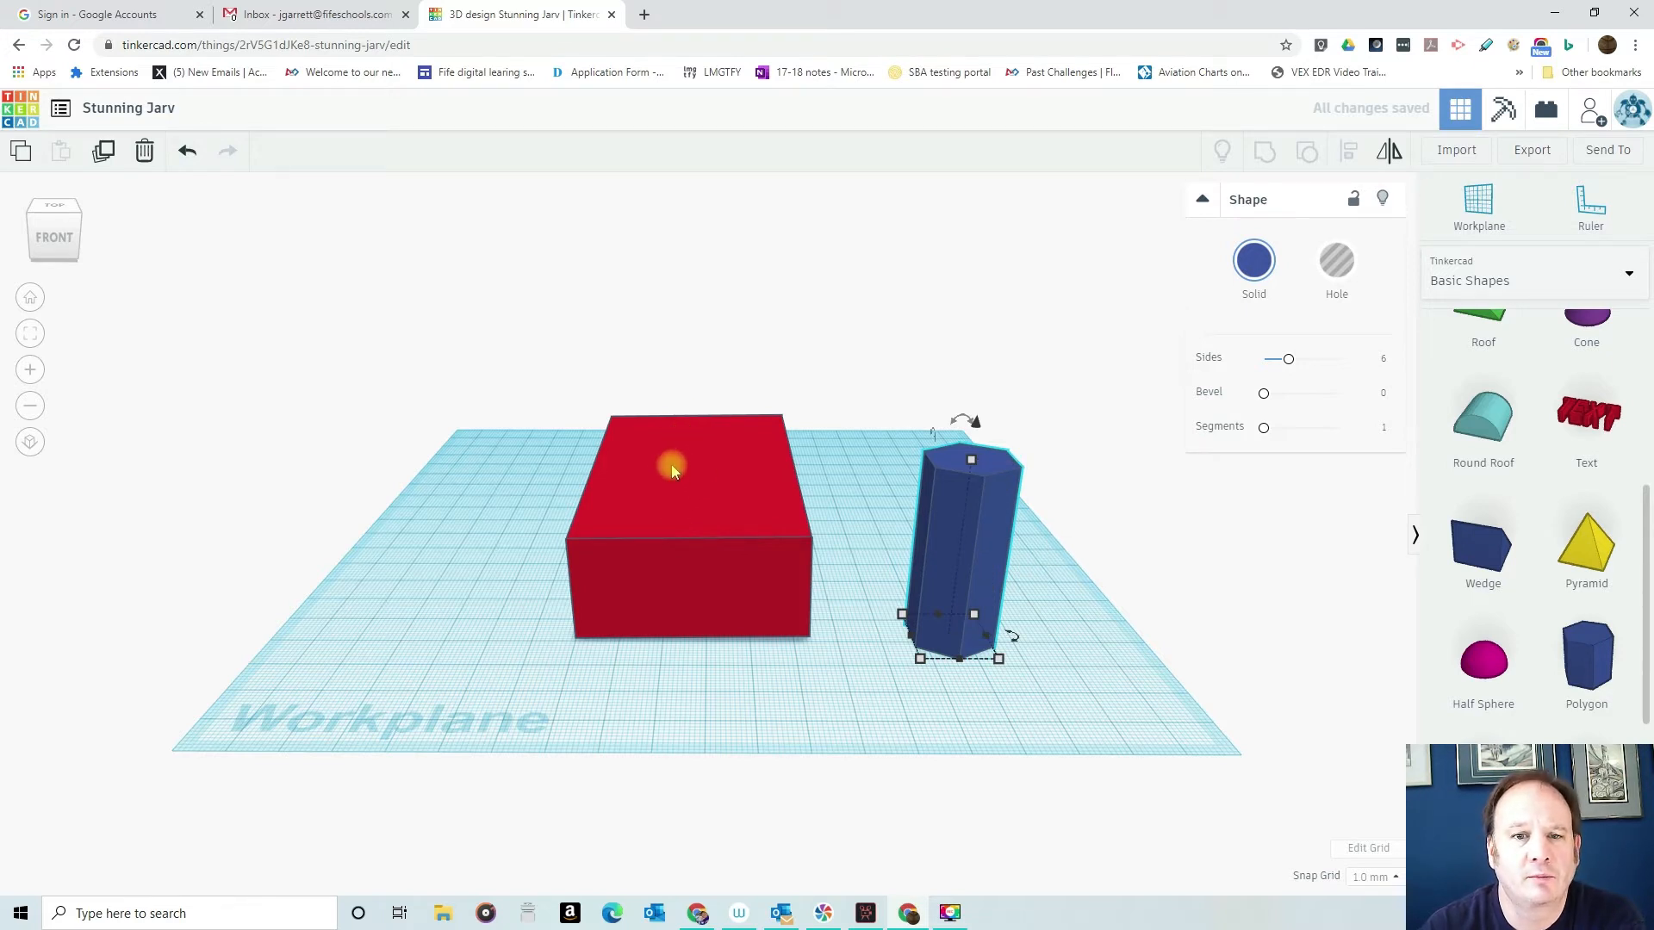
- Move the tall polygon onto the far end of the box and place a duplicate about 25 mm in front of it
{"action": "right_click_drag", "start_coordinate": [832, 444], "coordinate": [835, 521]}
{"action": "left_click_drag", "start_coordinate": [958, 665], "coordinate": [688, 428]}
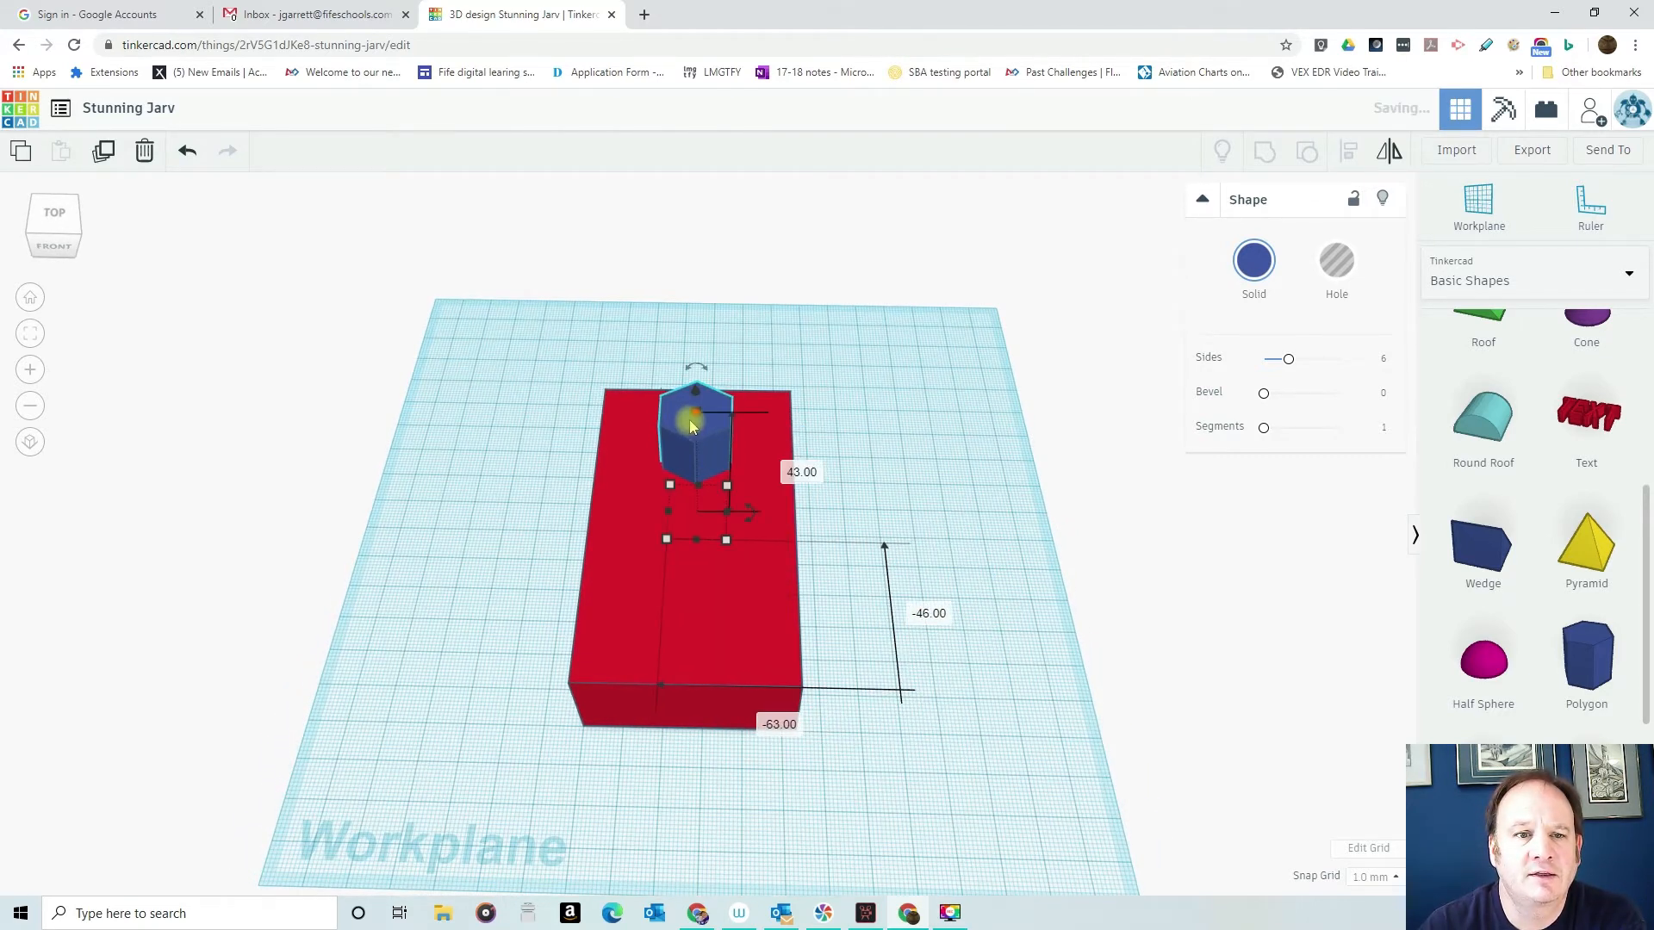
{"action": "key", "text": "ctrl+d"}
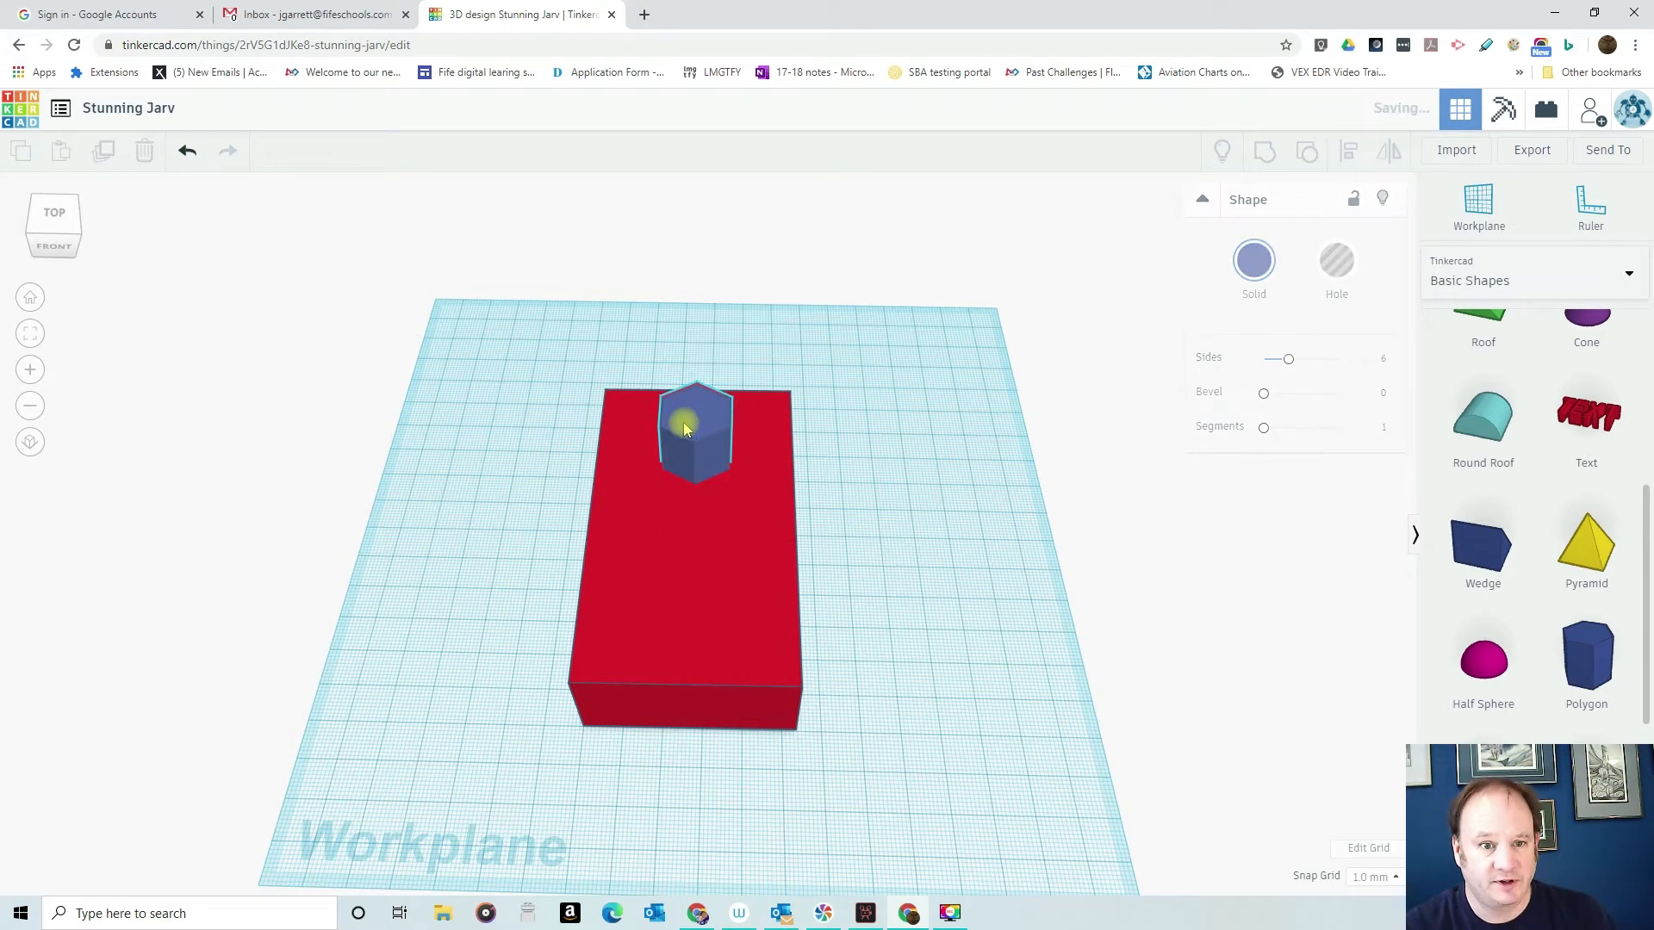
{"action": "left_click_drag", "start_coordinate": [681, 422], "coordinate": [676, 499]}
- Duplicate the second polygon and place the copy about 27 mm in front of it as the third in the row
{"action": "left_click", "coordinate": [670, 505]}
{"action": "key", "text": "ctrl+d"}
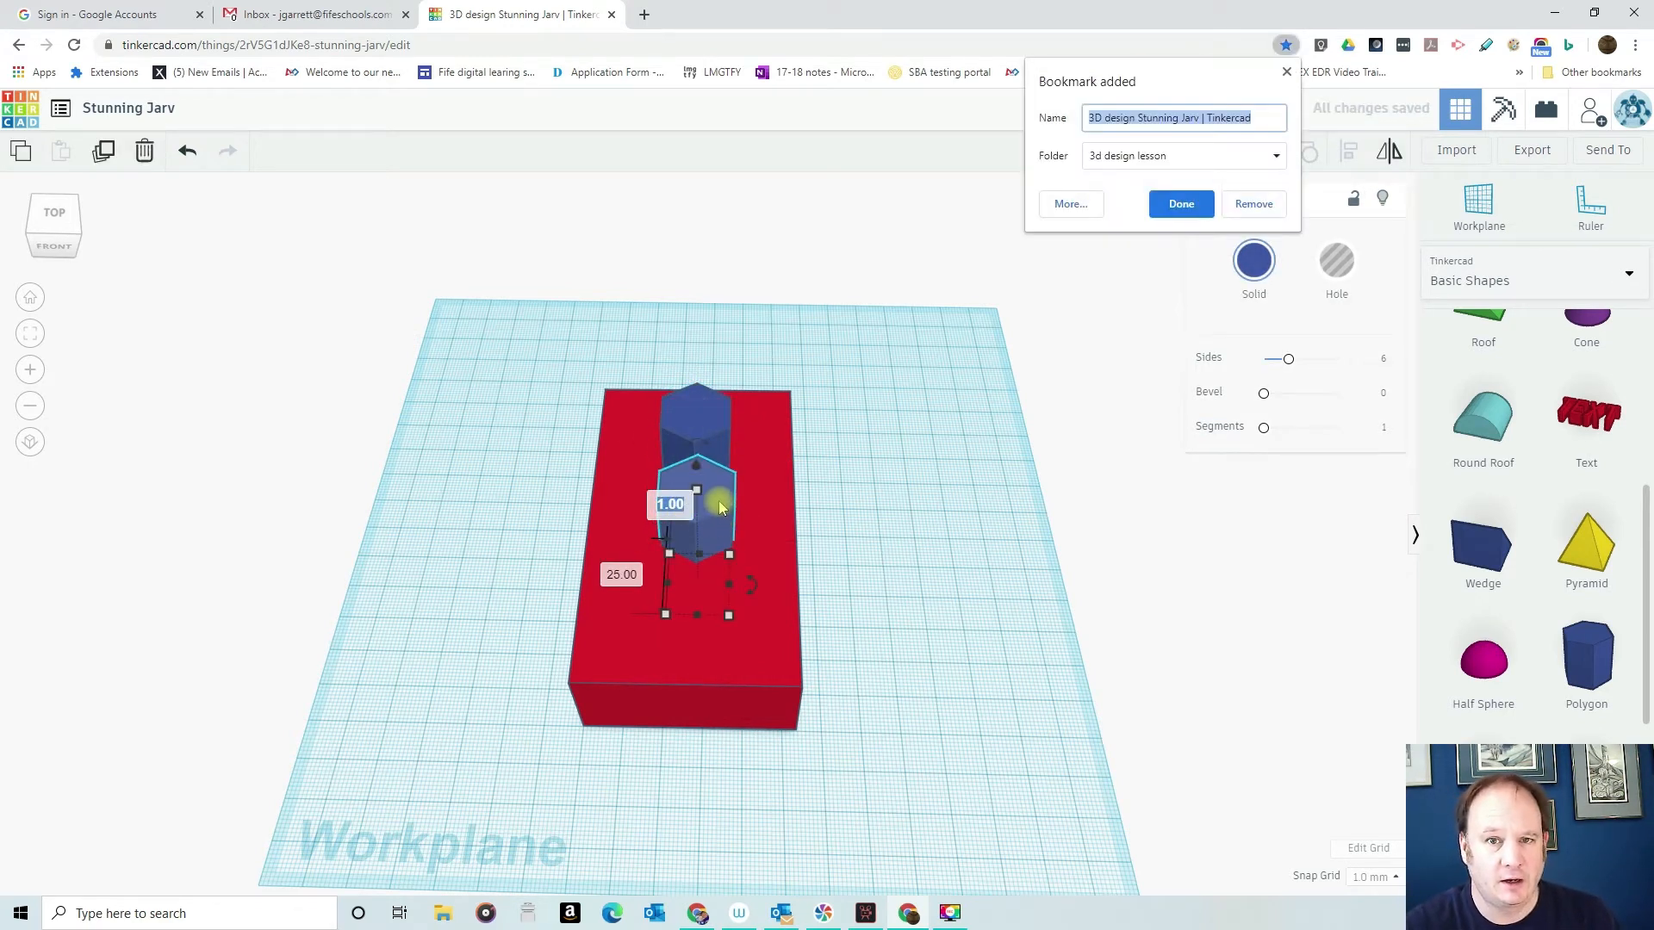
{"action": "left_click", "coordinate": [710, 585]}
{"action": "left_click", "coordinate": [889, 477]}
{"action": "left_click", "coordinate": [700, 495]}
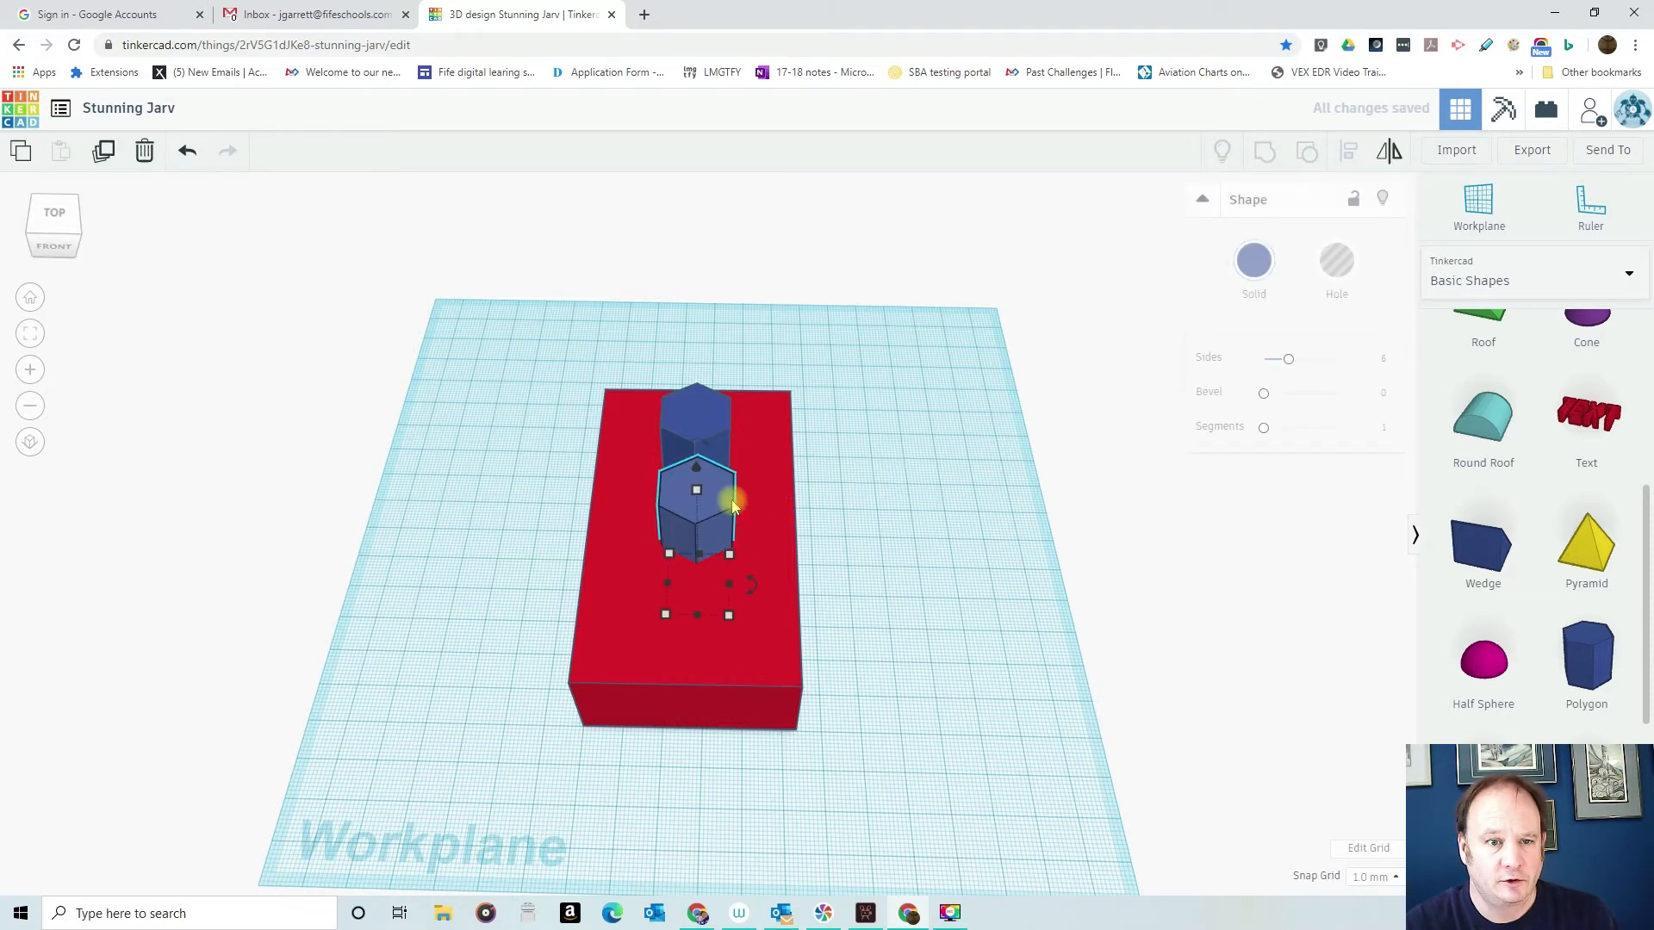
{"action": "left_click_drag", "start_coordinate": [713, 492], "coordinate": [708, 594]}
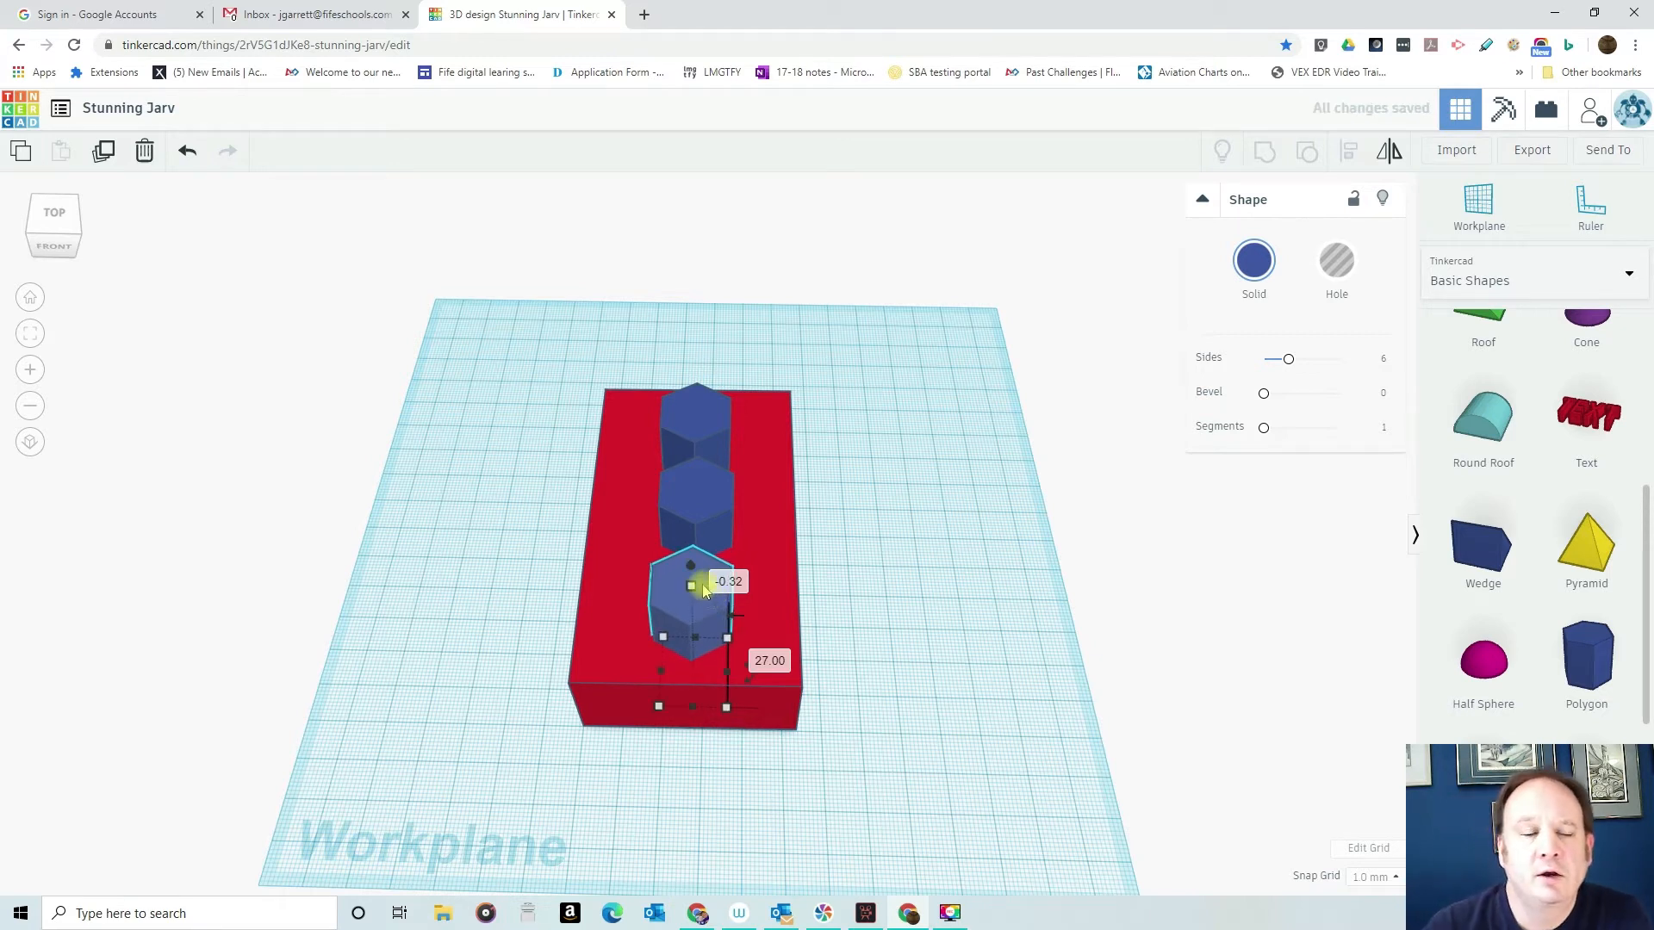
- Select the box and all three polygons and align their centres across the box's width
{"action": "left_click", "coordinate": [701, 503]}
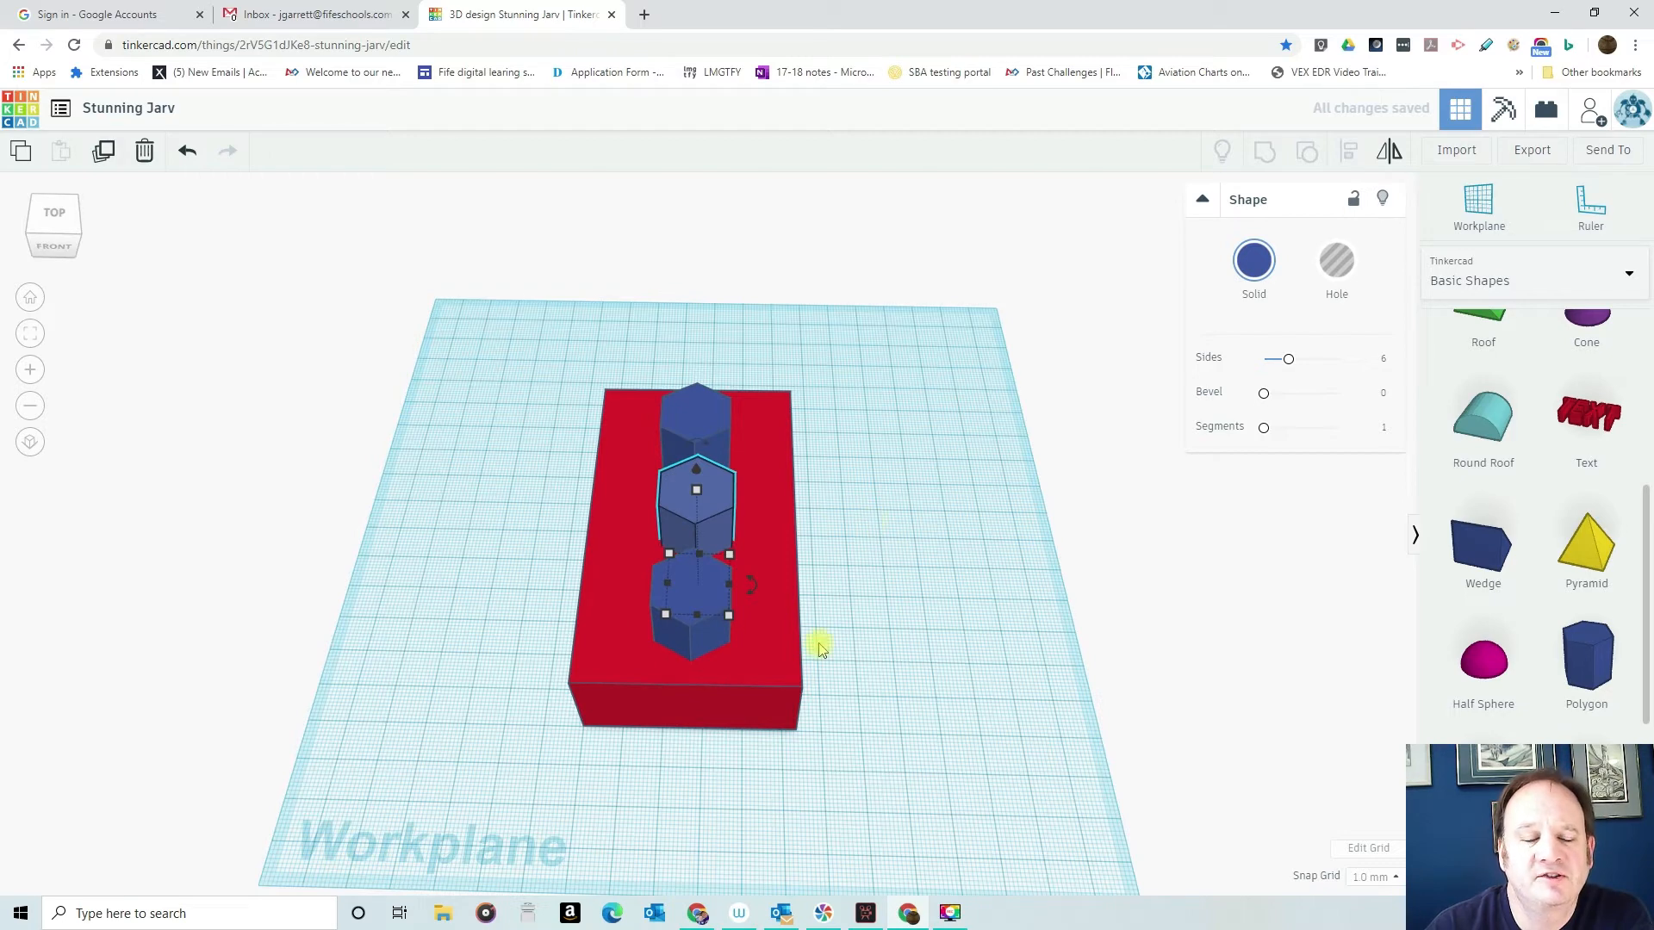
{"action": "mouse_move", "coordinate": [825, 670]}
{"action": "right_mouse_down"}
{"action": "mouse_move", "coordinate": [834, 354]}
{"action": "mouse_move", "coordinate": [812, 602]}
{"action": "mouse_move", "coordinate": [835, 665]}
{"action": "right_mouse_up"}
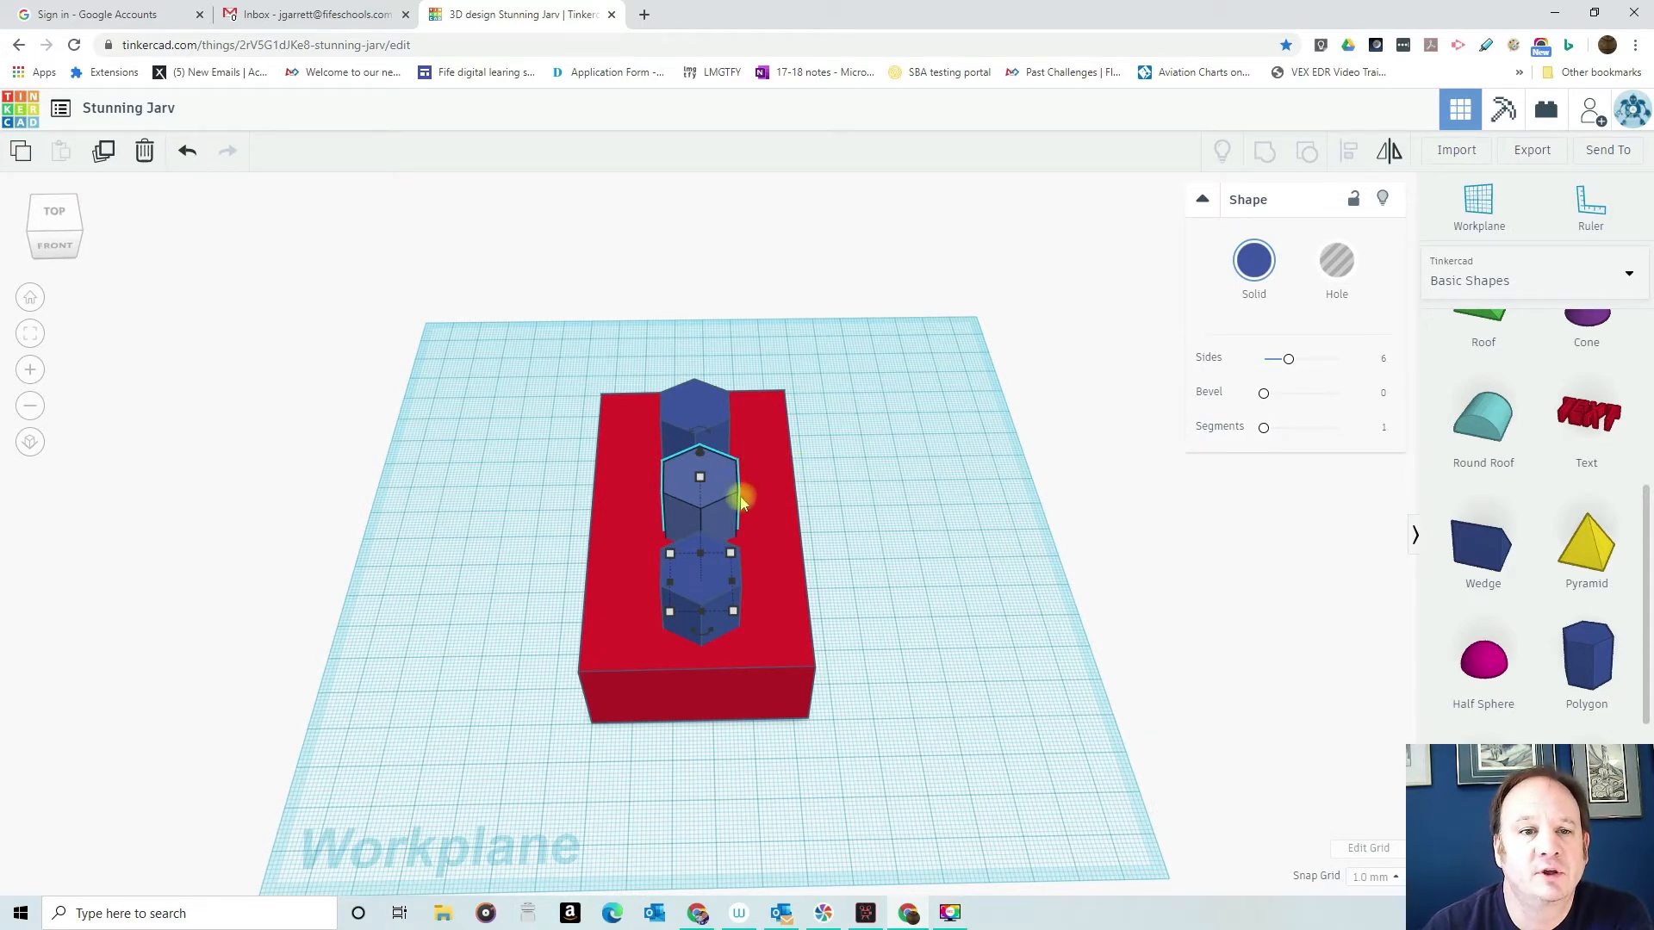
{"action": "left_click_drag", "start_coordinate": [626, 346], "coordinate": [821, 837]}
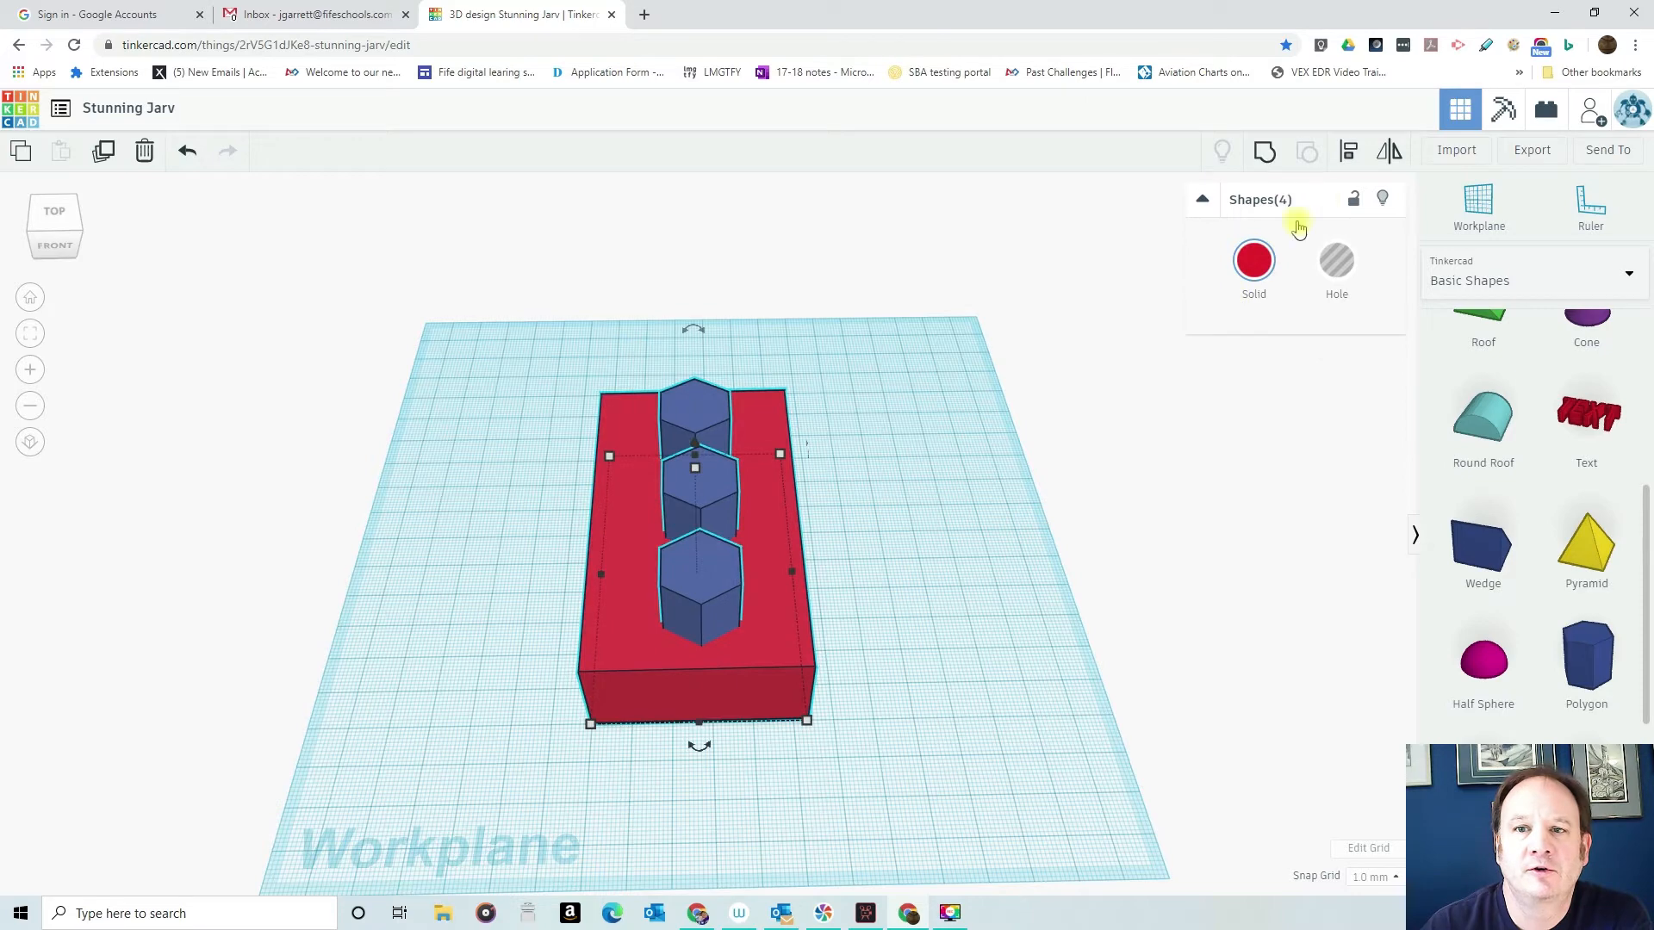
{"action": "left_click", "coordinate": [1353, 152]}
{"action": "left_click", "coordinate": [699, 748]}
{"action": "right_click_drag", "start_coordinate": [920, 667], "coordinate": [480, 628]}
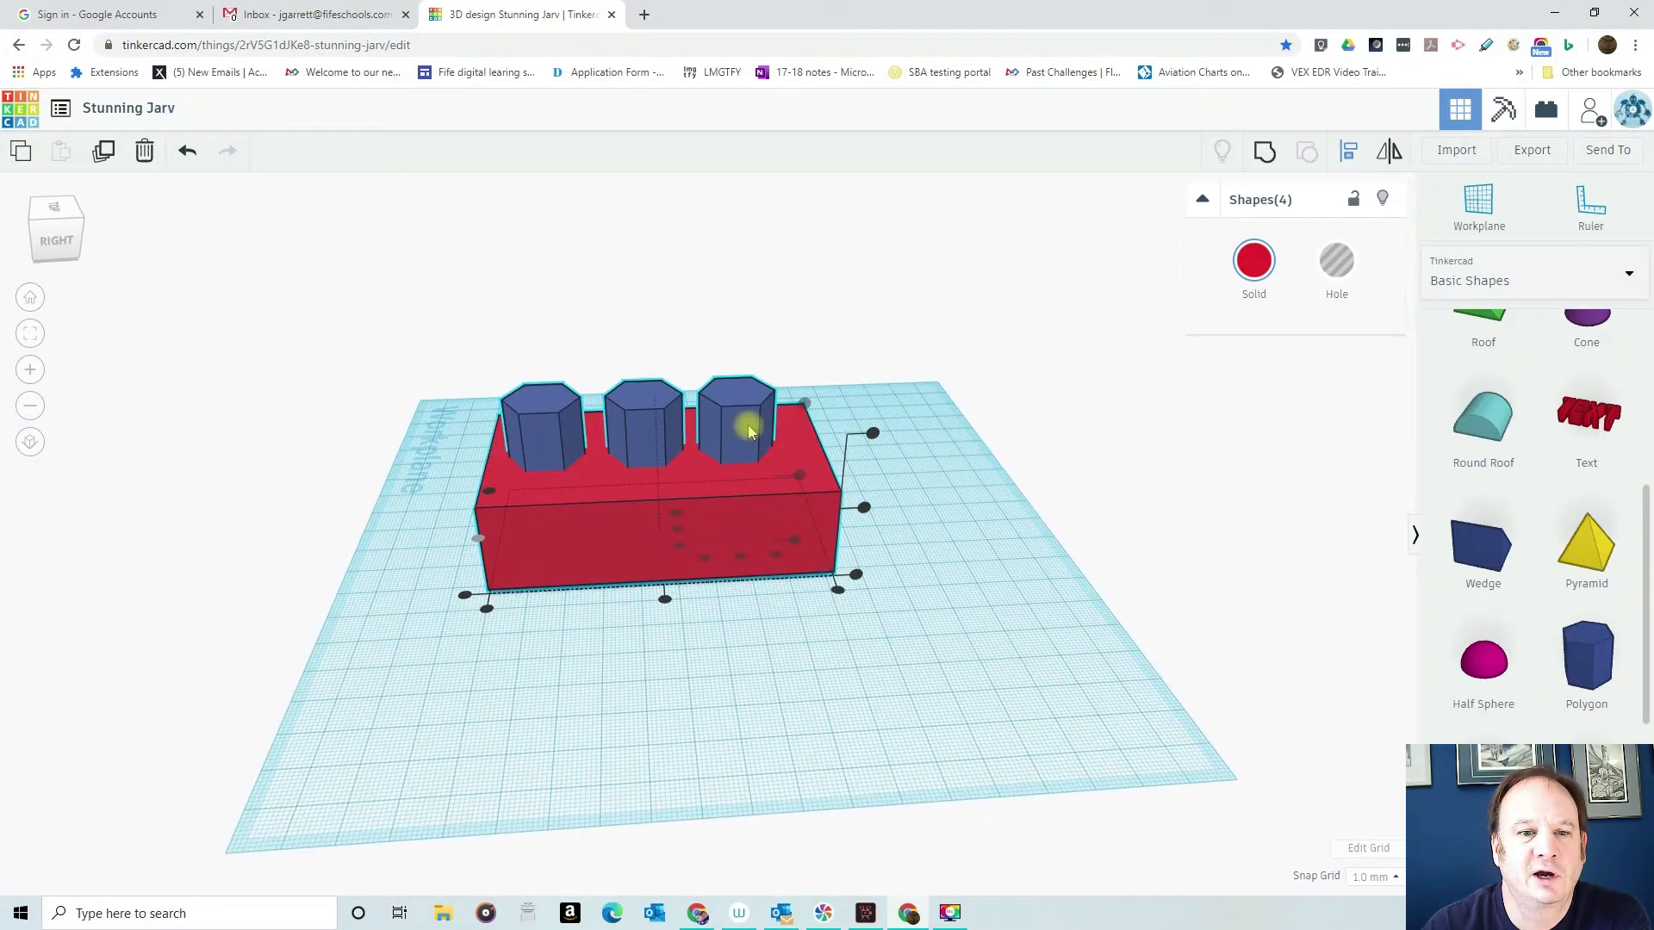
{"action": "left_click", "coordinate": [864, 343]}
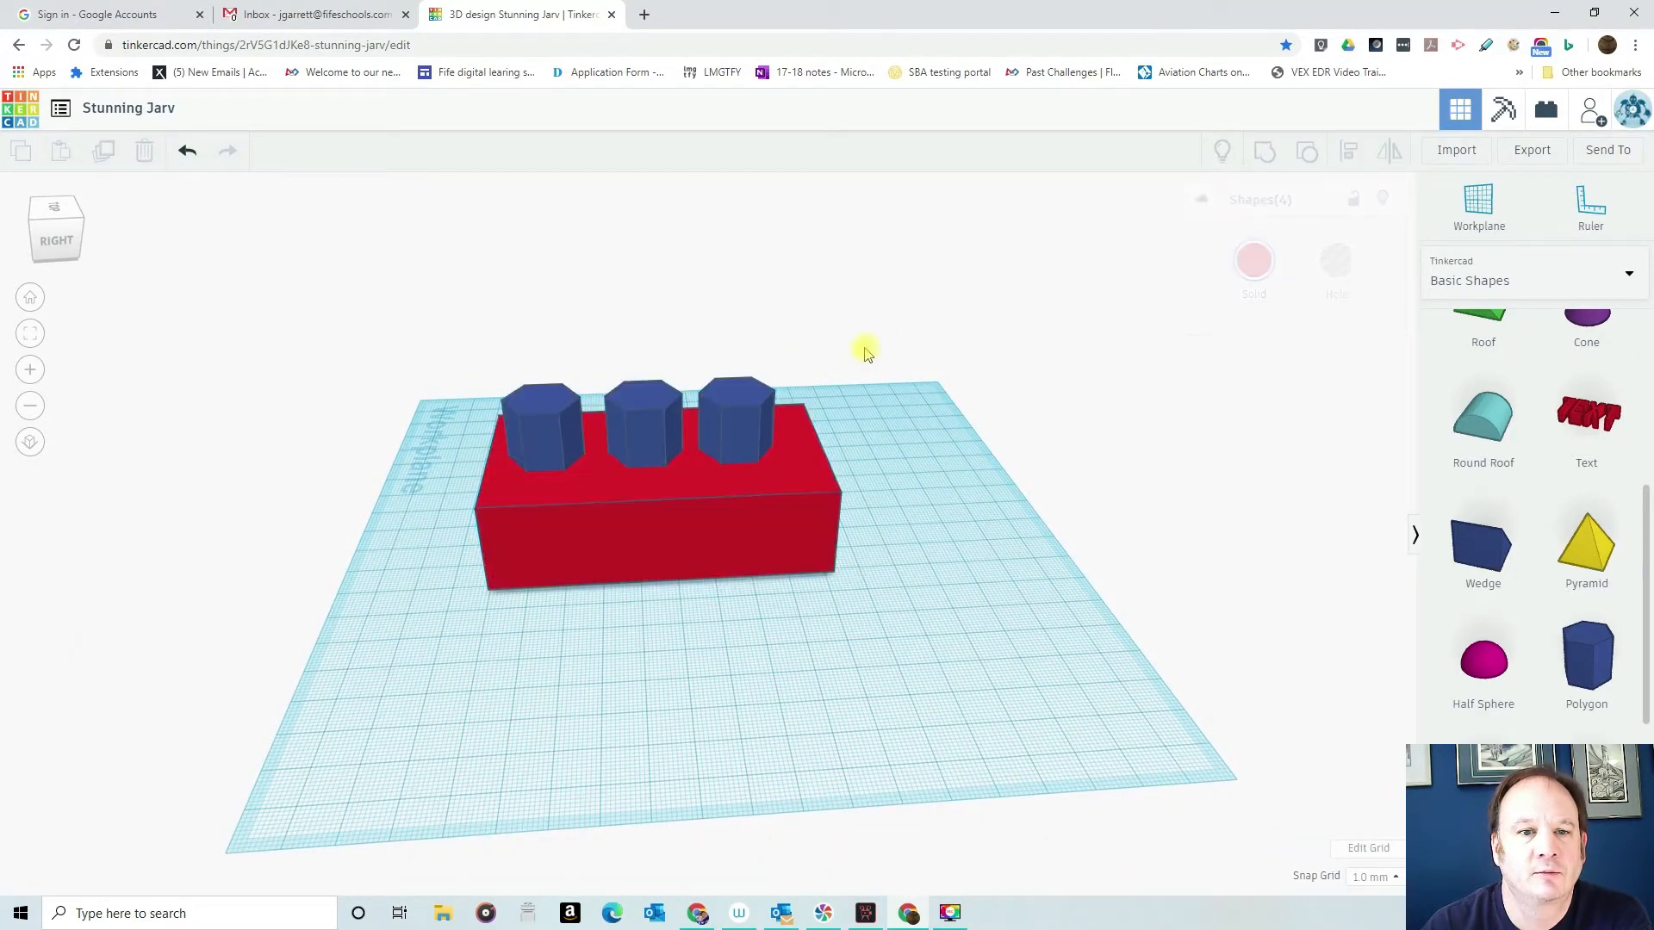
{"action": "left_click_drag", "start_coordinate": [696, 325], "coordinate": [871, 579]}
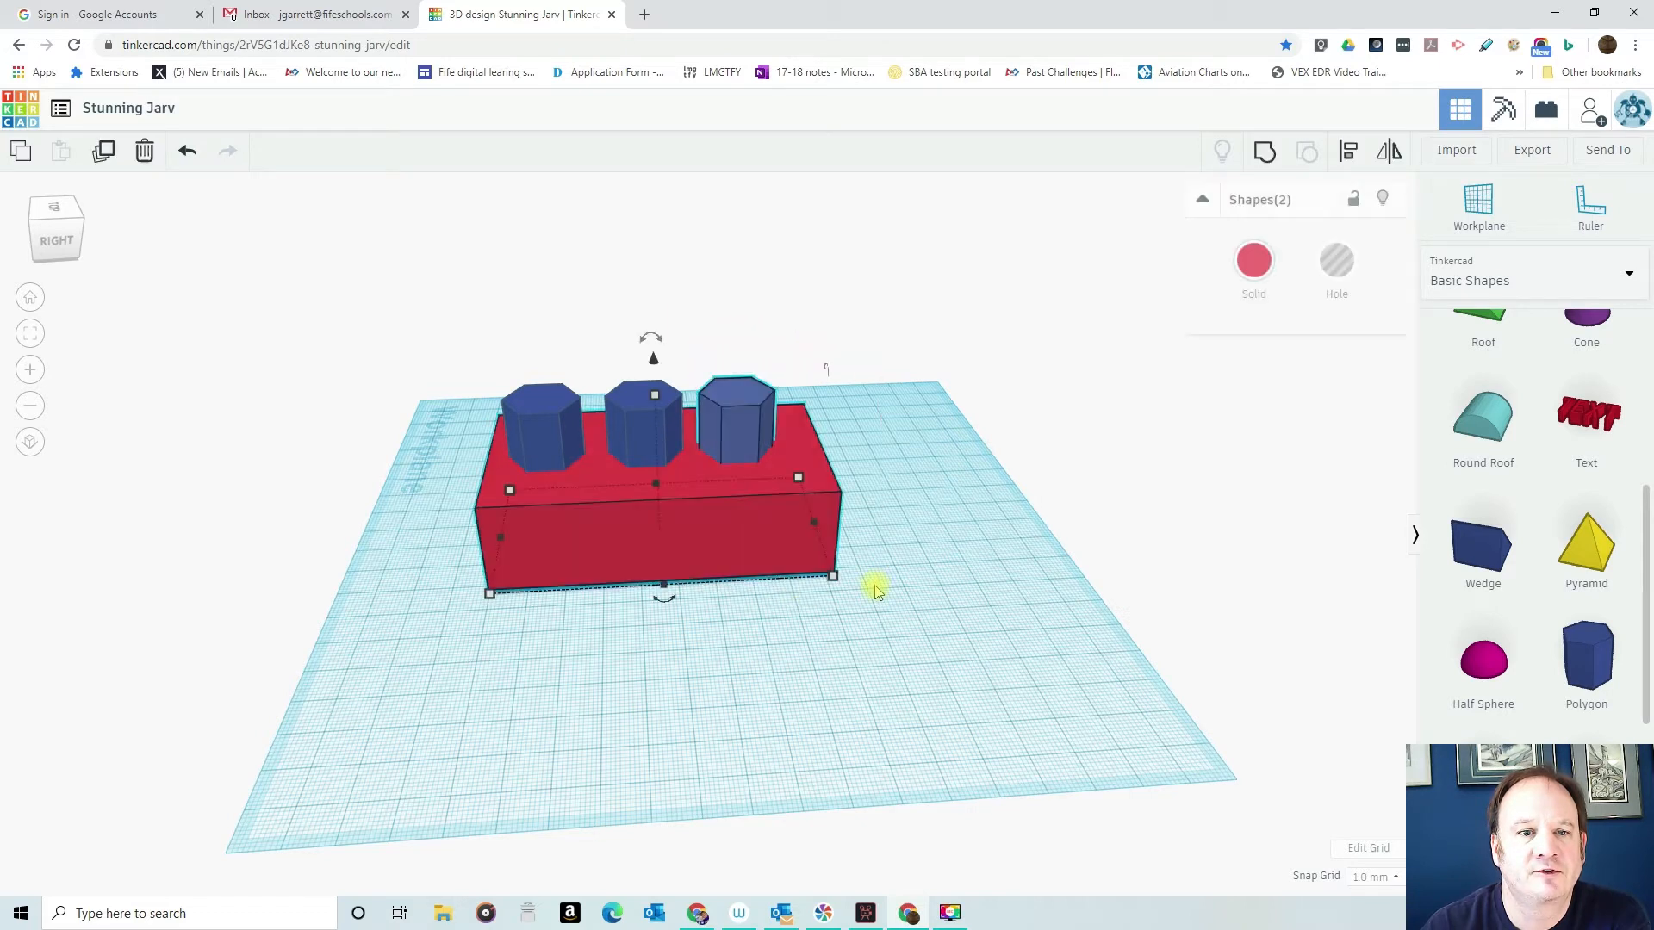
{"action": "left_click", "coordinate": [1349, 157]}
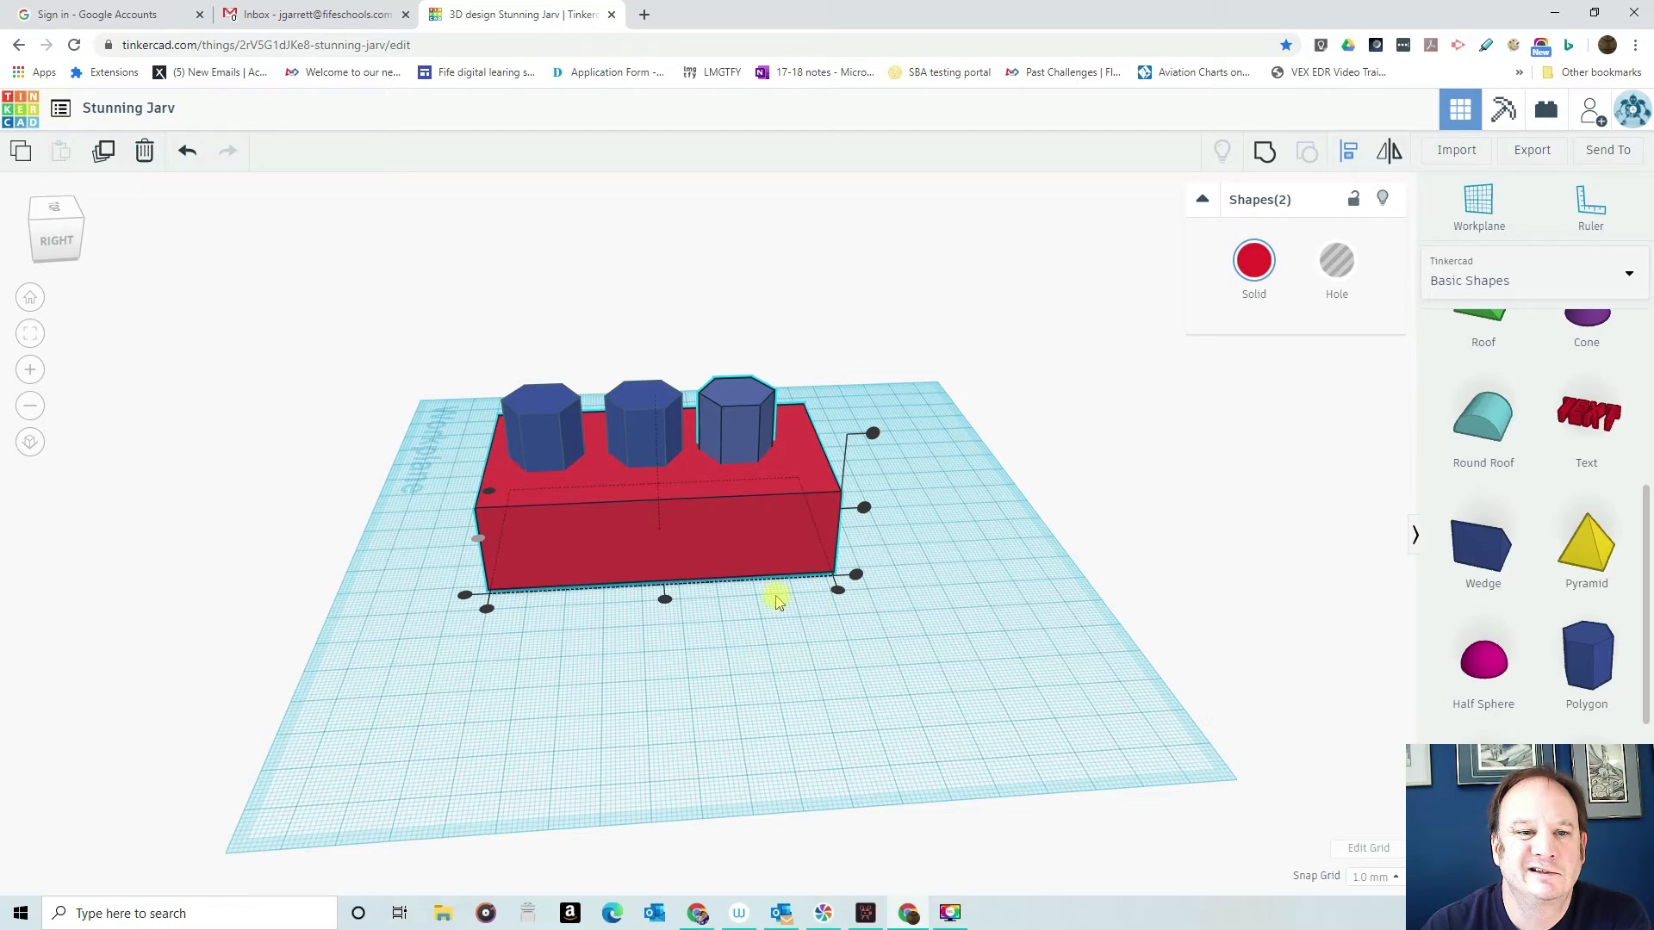
{"action": "left_click", "coordinate": [819, 747]}
{"action": "right_click_drag", "start_coordinate": [643, 658], "coordinate": [976, 780]}
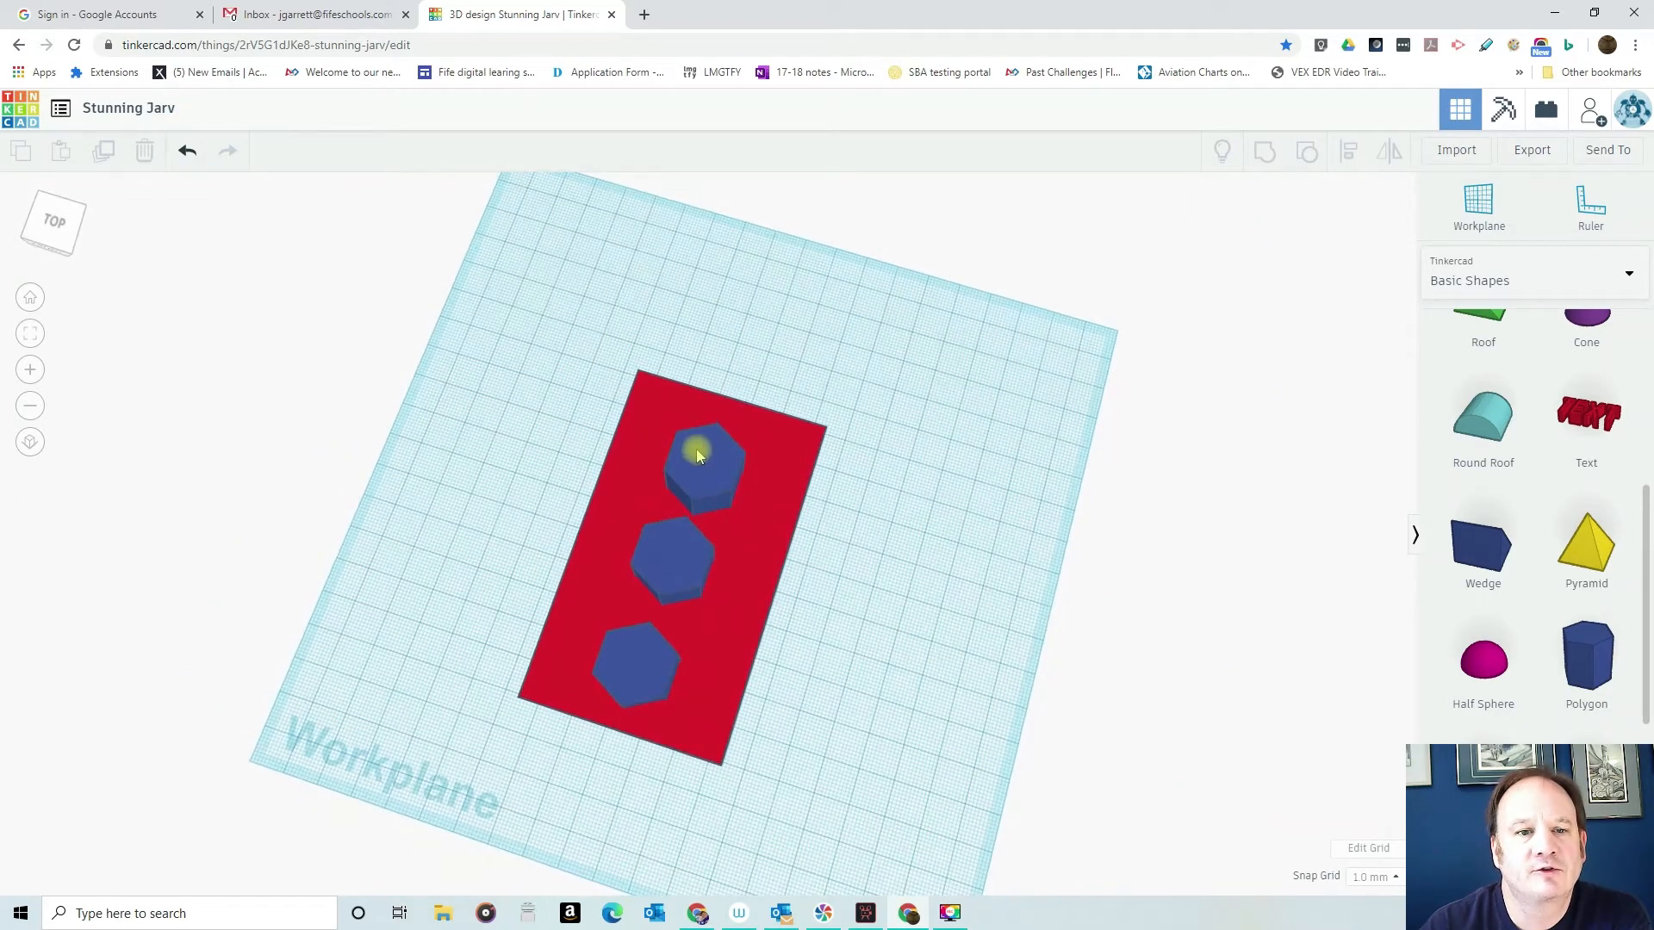
- Shift the rearmost polygon closer to the far end of the box to even out the spacing of the row
{"action": "left_click", "coordinate": [690, 450]}
{"action": "left_click", "coordinate": [681, 556]}
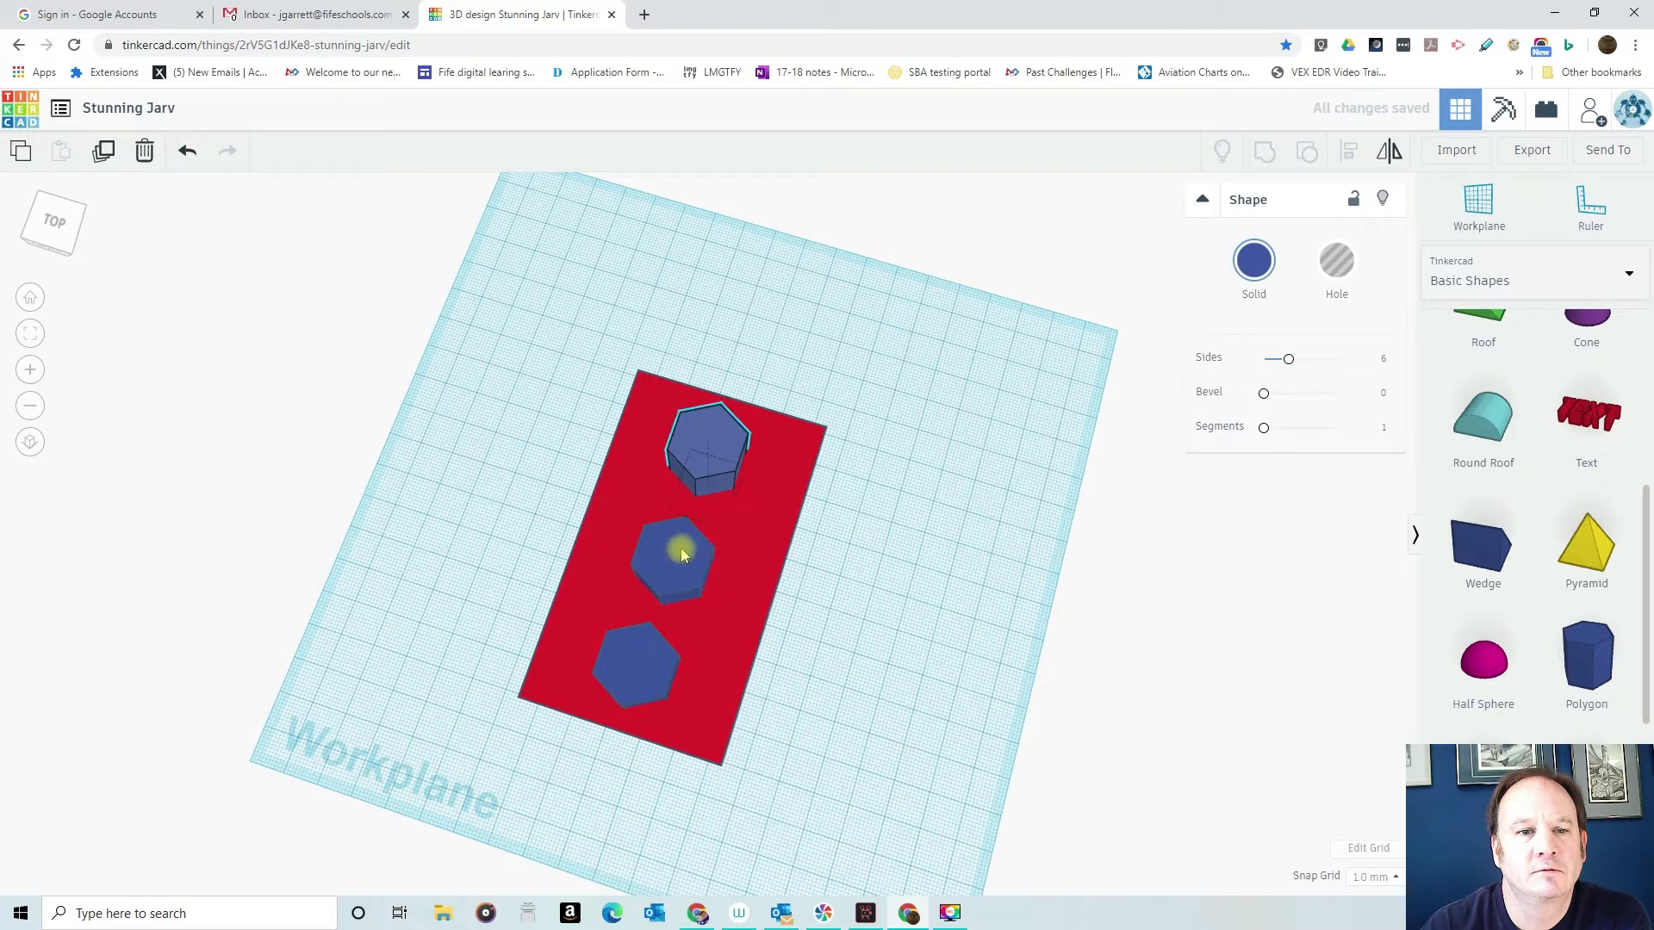
{"action": "right_click_drag", "start_coordinate": [875, 587], "coordinate": [662, 363]}
{"action": "left_click_drag", "start_coordinate": [653, 425], "coordinate": [658, 428]}
{"action": "right_click_drag", "start_coordinate": [465, 580], "coordinate": [790, 683]}
- Realign the respaced polygons with the box so all four shapes share a centre line along its length
{"action": "left_click_drag", "start_coordinate": [600, 370], "coordinate": [800, 717]}
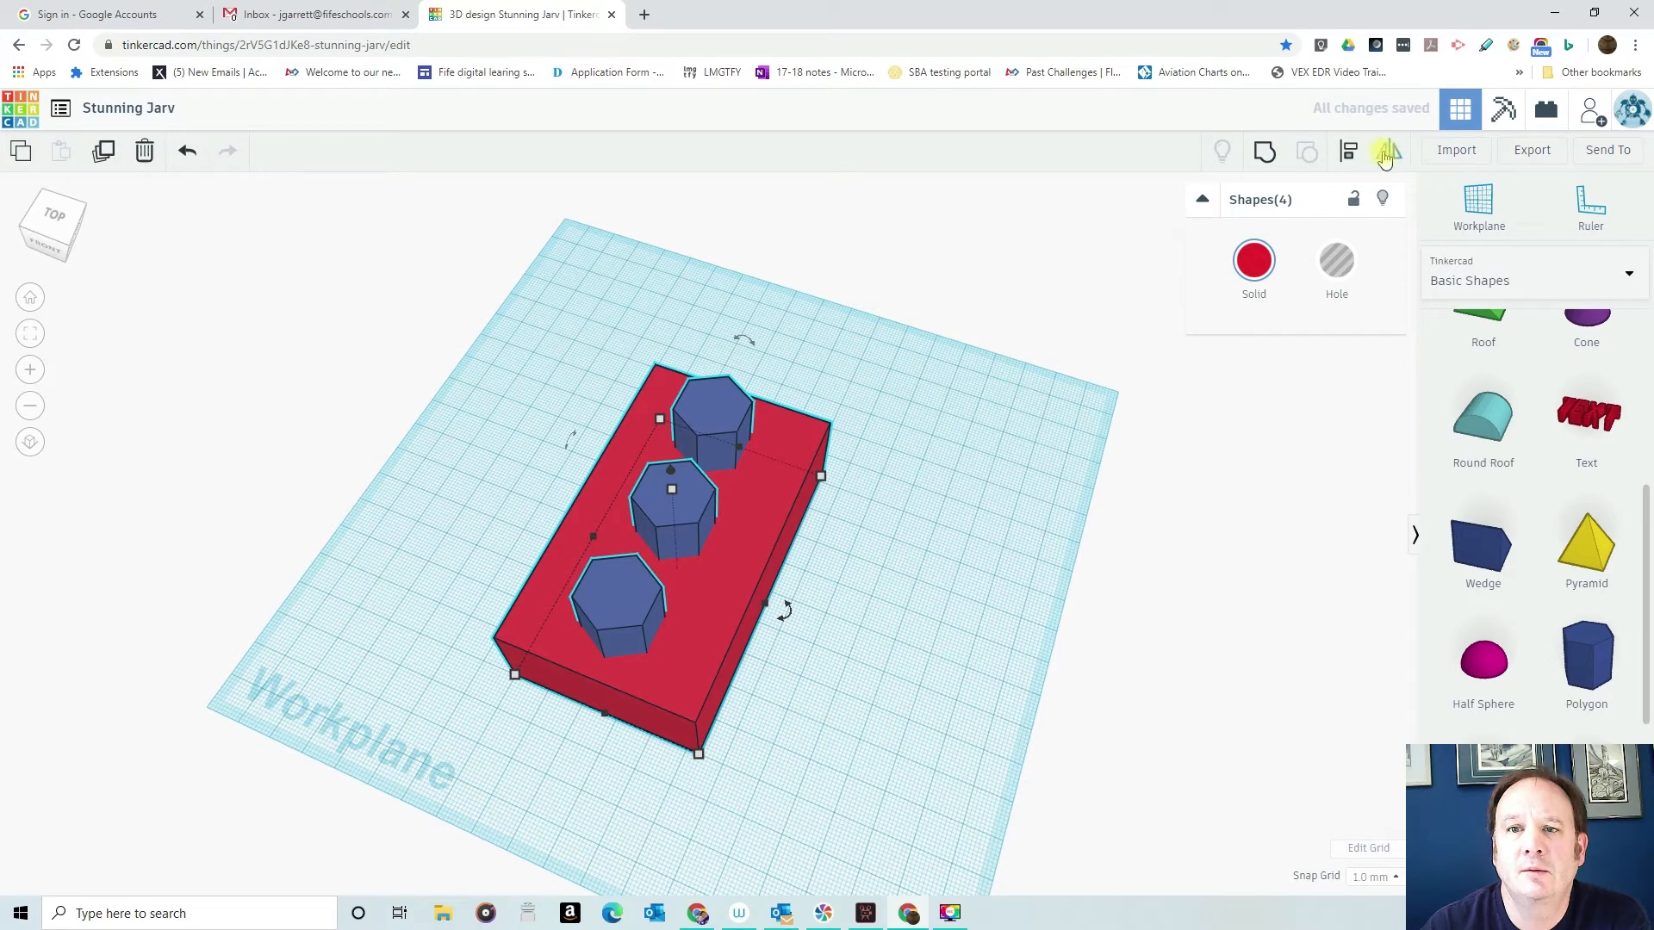
{"action": "left_click", "coordinate": [1345, 154]}
{"action": "left_click", "coordinate": [593, 739]}
{"action": "left_click", "coordinate": [861, 657]}
- Turn each of the three polygons in the box into a hole and check them from the underside
{"action": "right_click_drag", "start_coordinate": [852, 732], "coordinate": [988, 710]}
{"action": "left_click", "coordinate": [699, 575]}
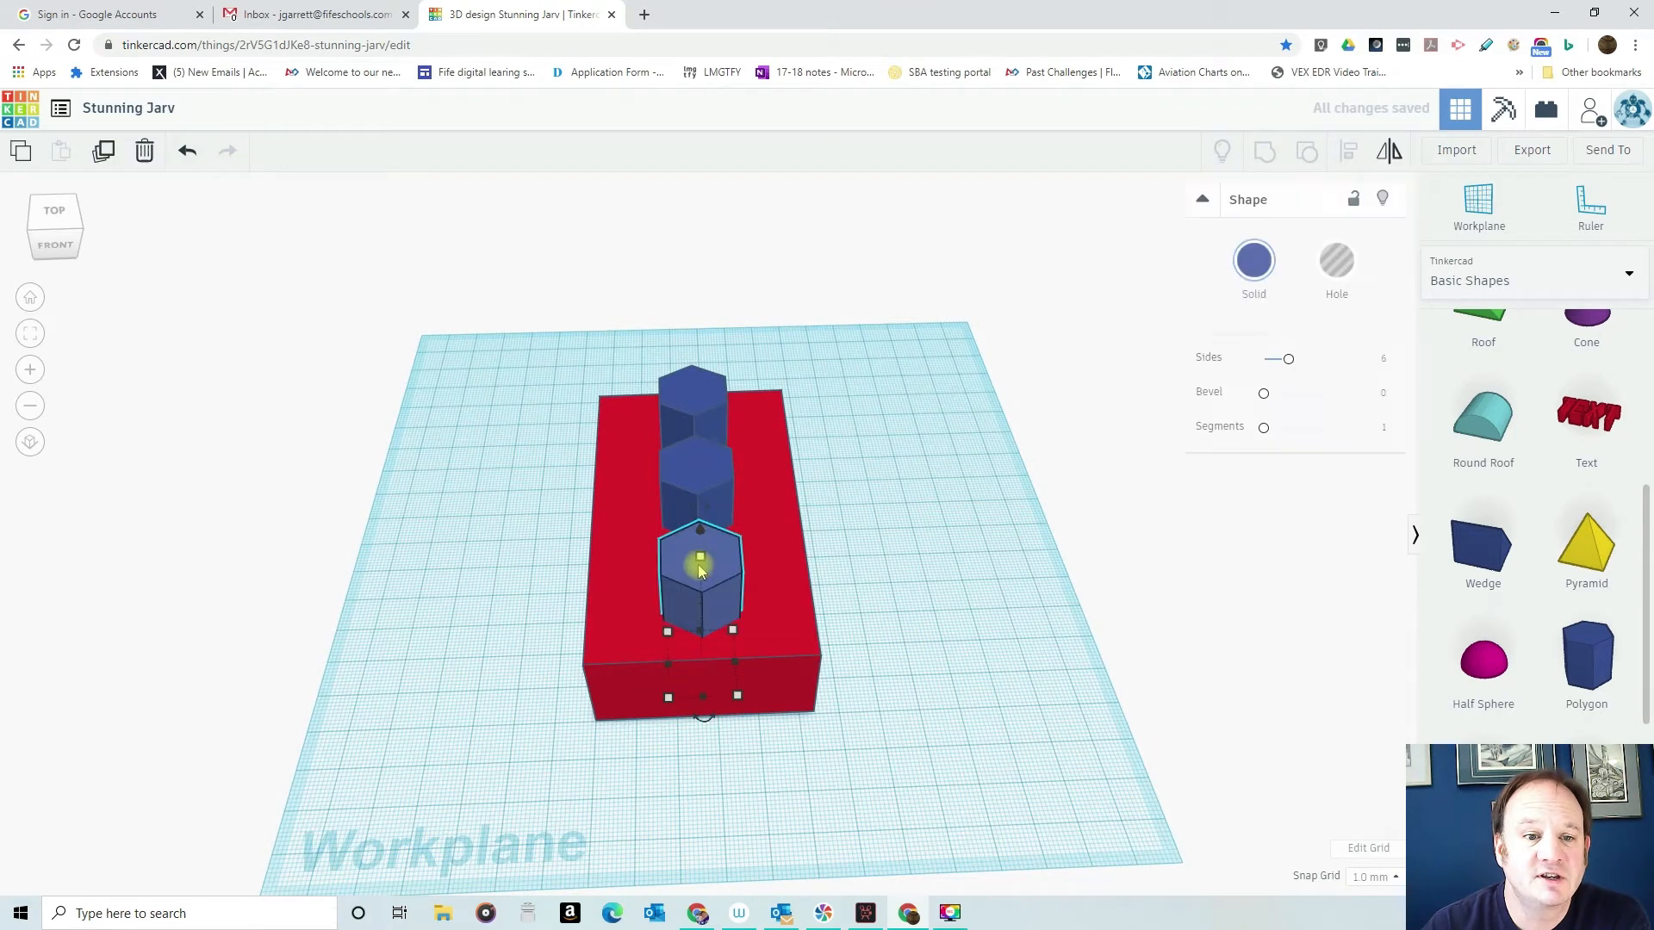
{"action": "left_click", "coordinate": [1340, 265]}
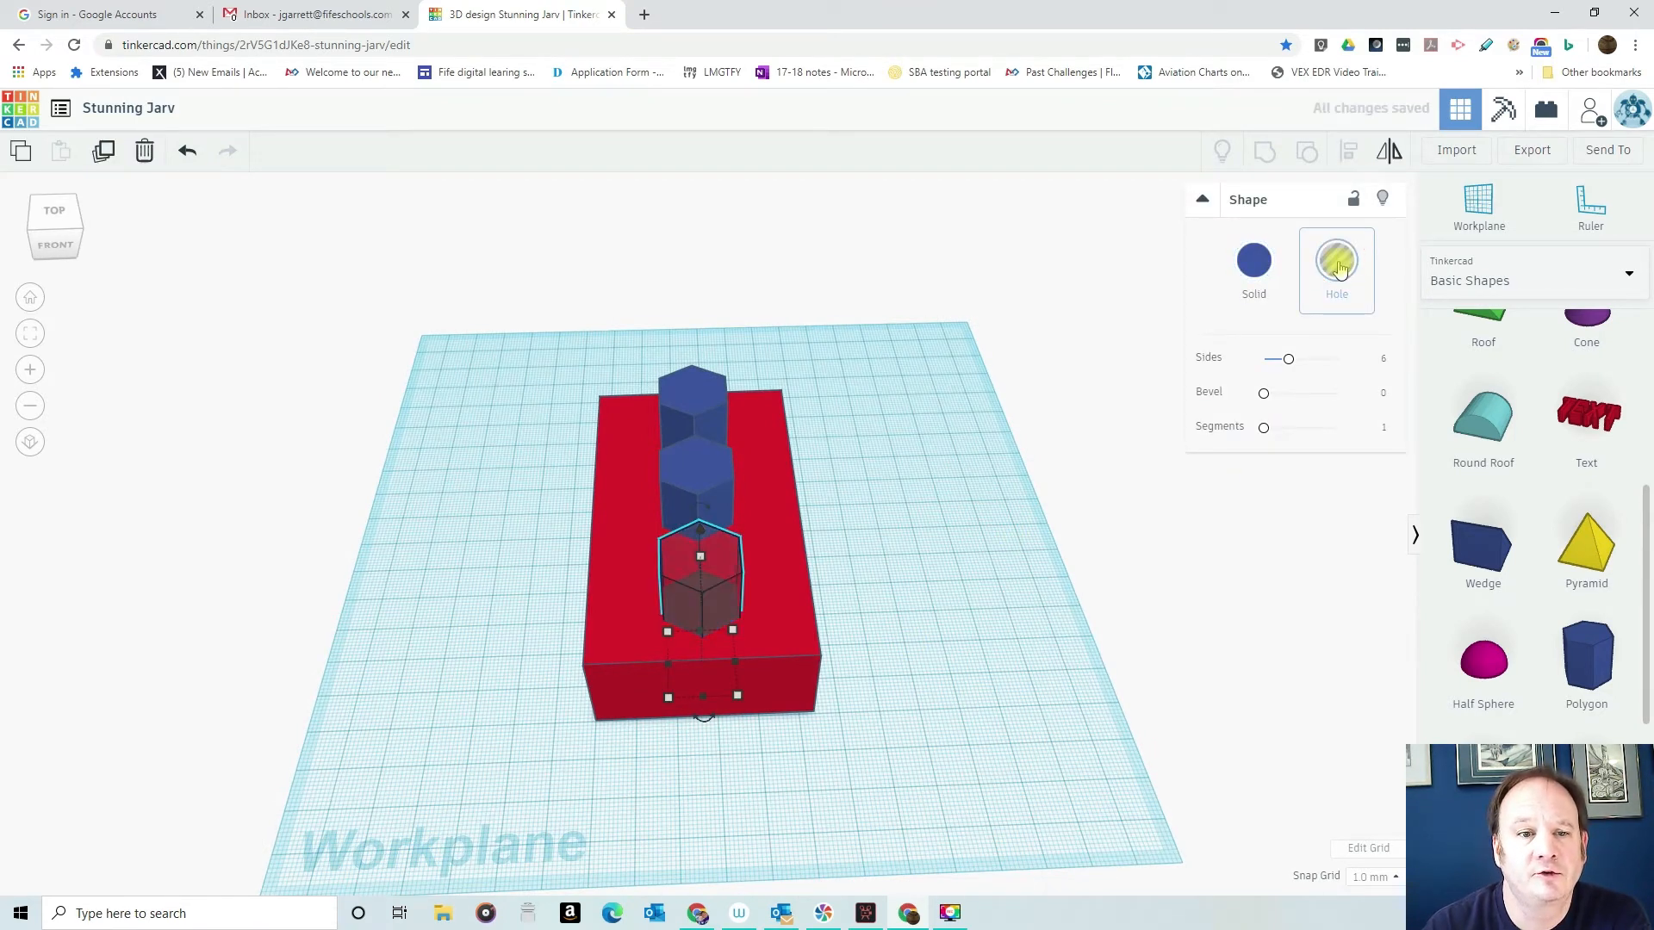
{"action": "left_click", "coordinate": [700, 473]}
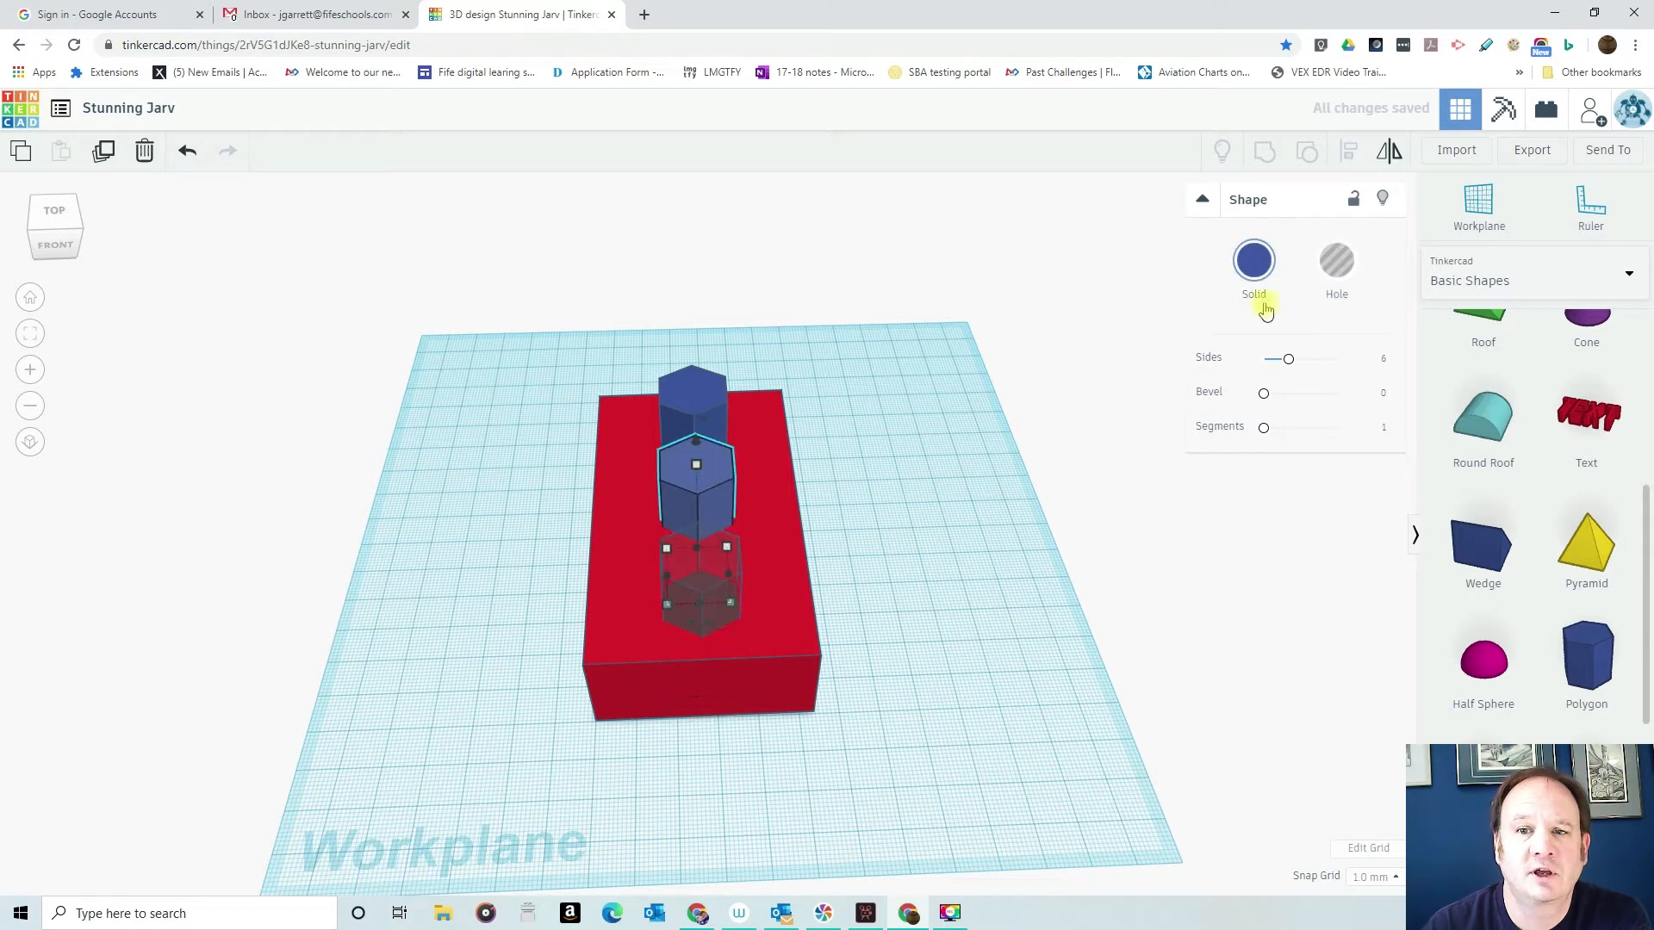
{"action": "left_click", "coordinate": [1346, 263]}
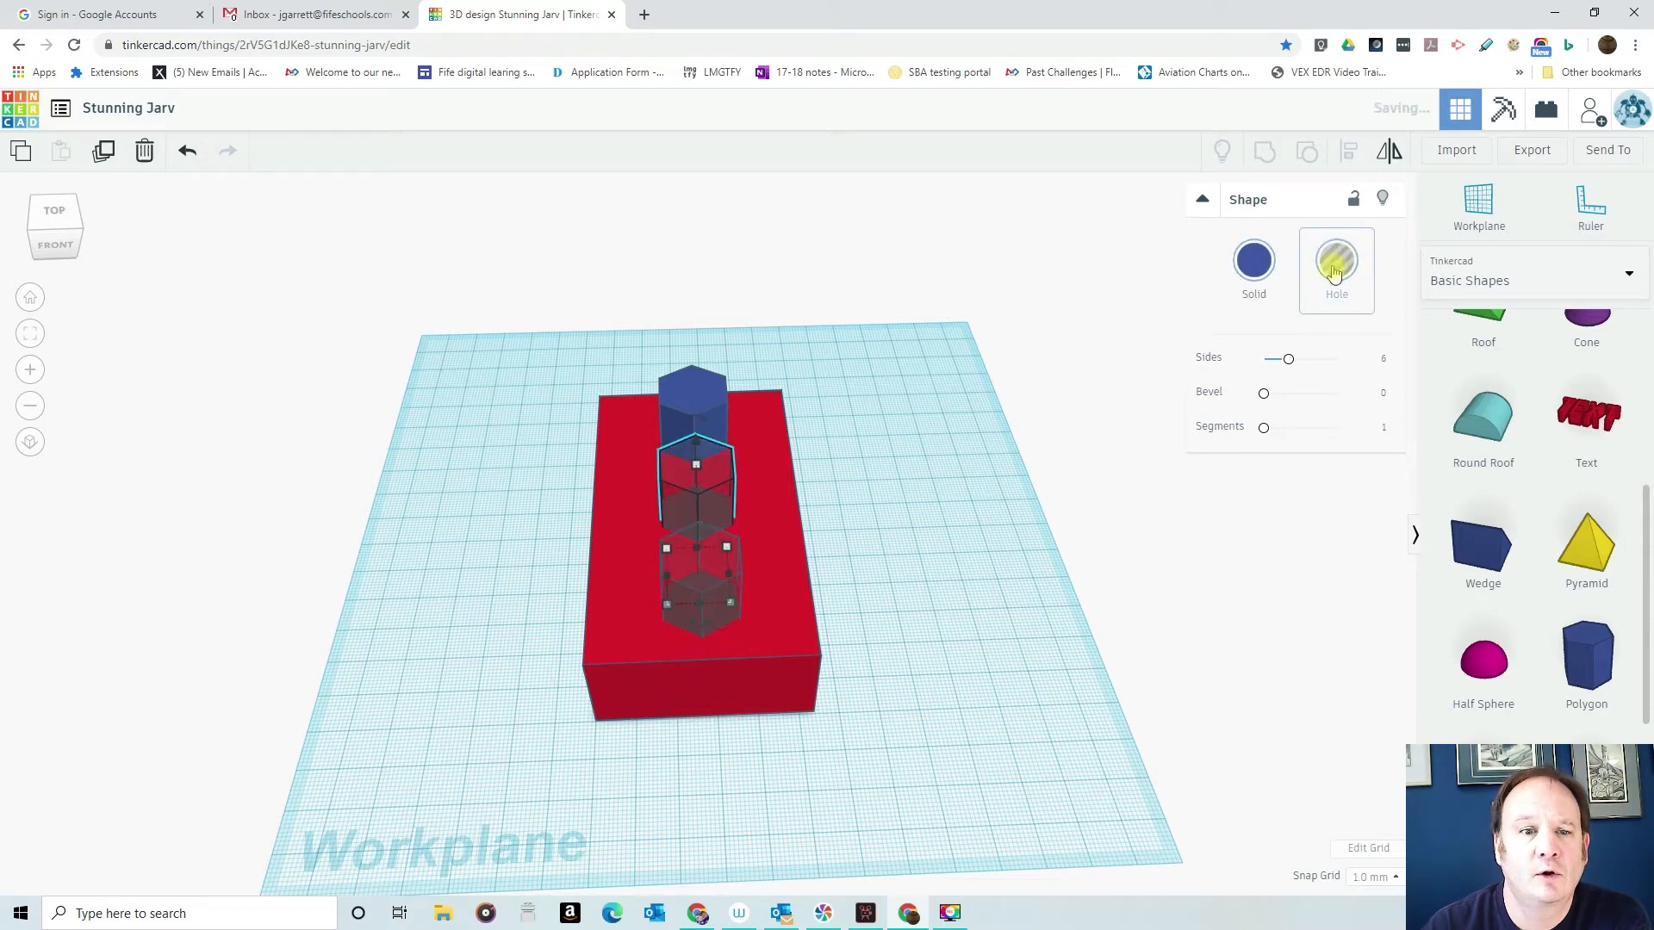
{"action": "left_click", "coordinate": [689, 395]}
{"action": "left_click", "coordinate": [1336, 258]}
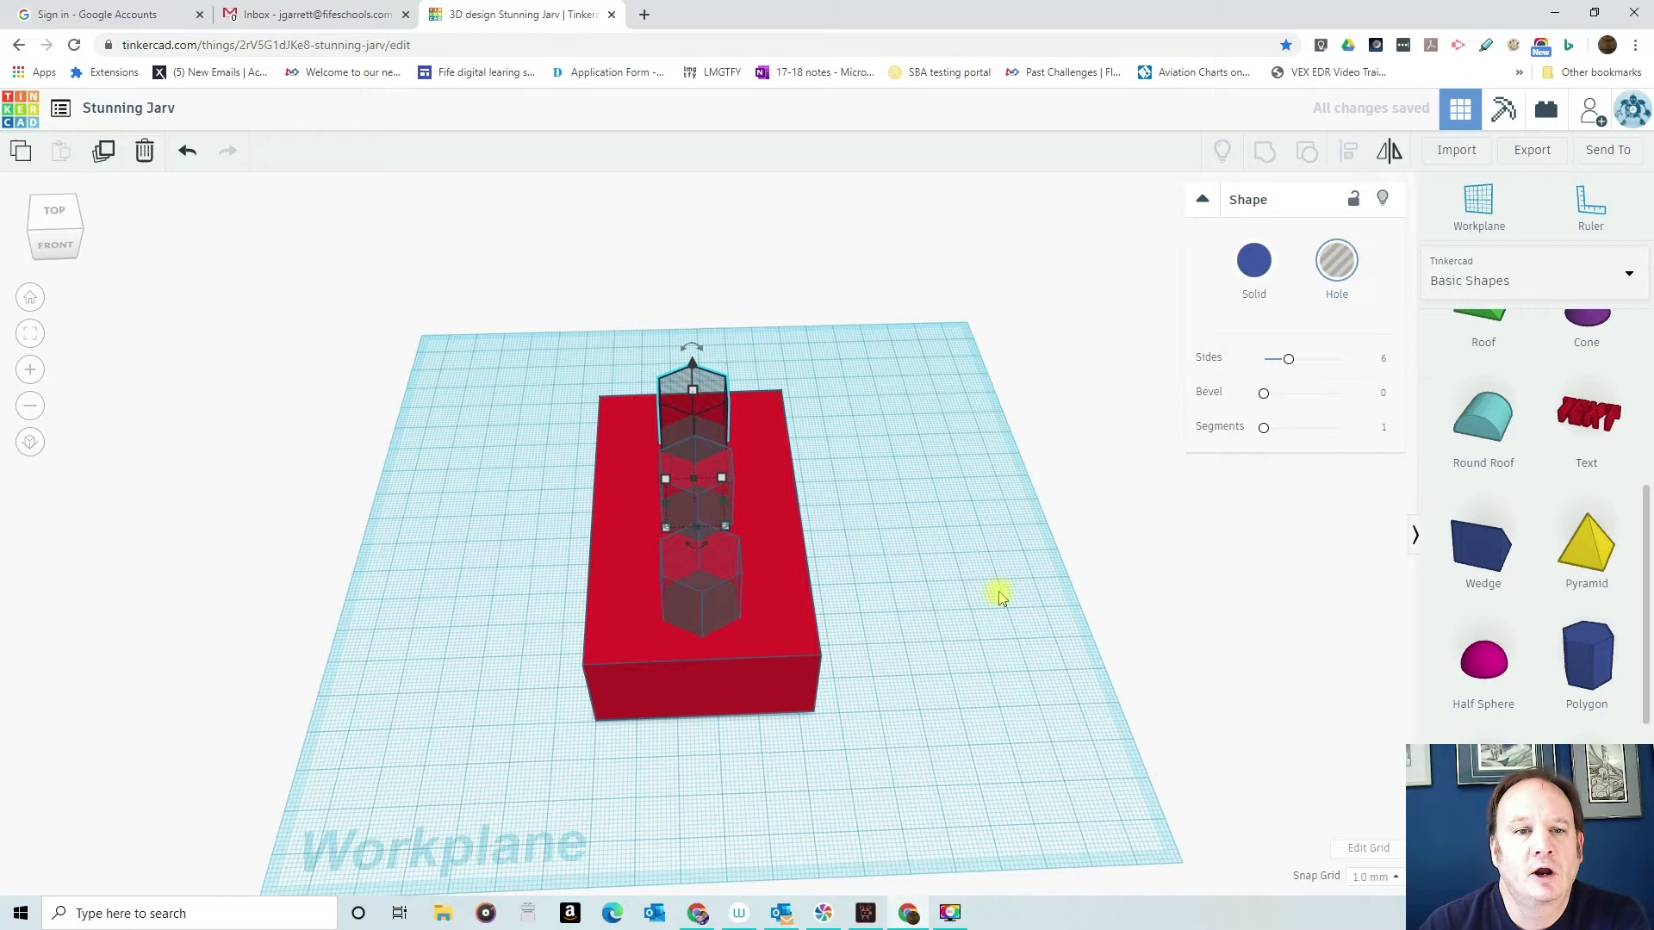
{"action": "left_click", "coordinate": [915, 582]}
{"action": "right_click_drag", "start_coordinate": [905, 635], "coordinate": [897, 284]}
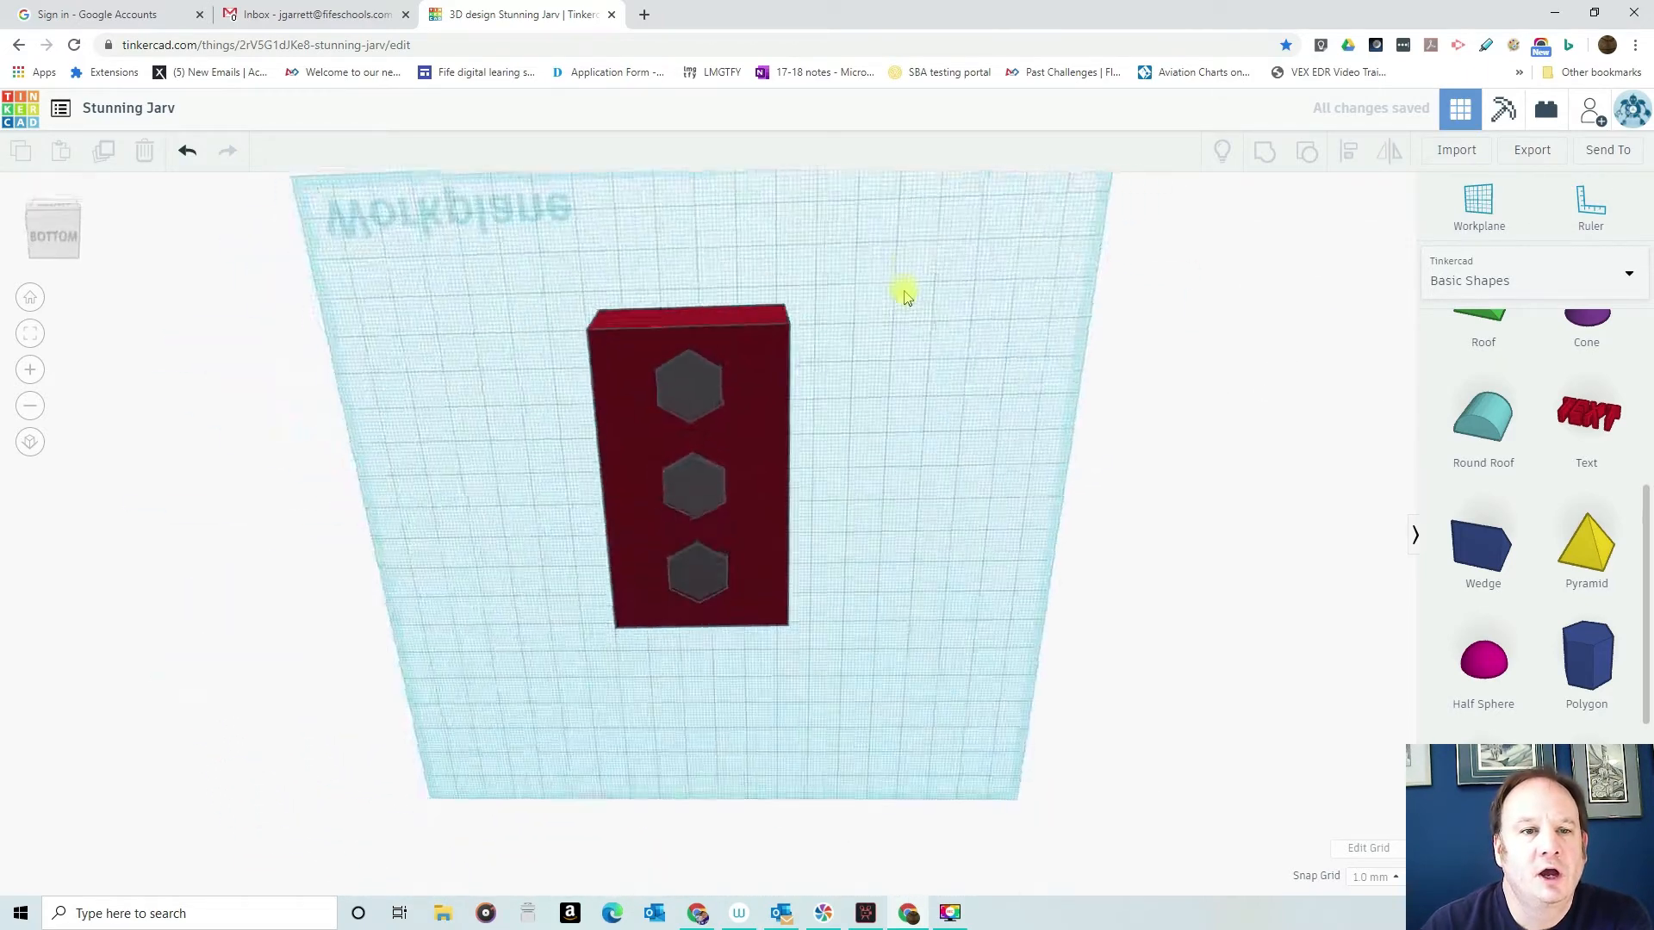
{"action": "right_click_drag", "start_coordinate": [878, 456], "coordinate": [927, 539]}
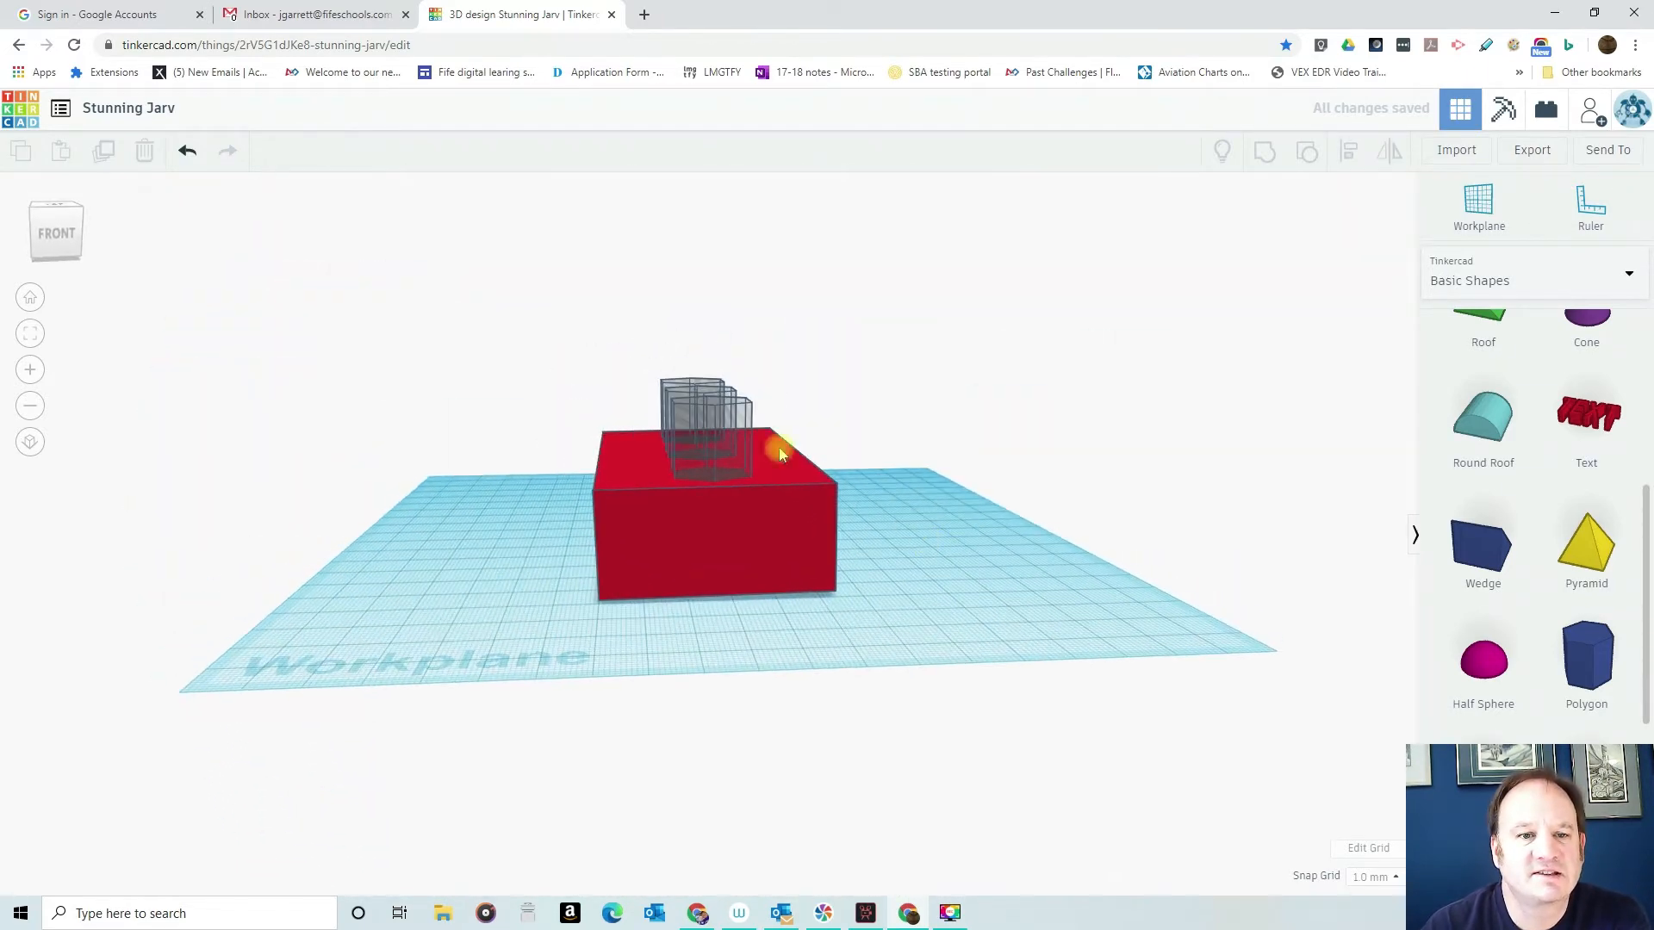
- Undo the accidental shift of a hexagonal hole, and lower the protruding holes into the box, moving the rearmost one down 3 mm
{"action": "left_click_drag", "start_coordinate": [716, 422], "coordinate": [697, 401]}
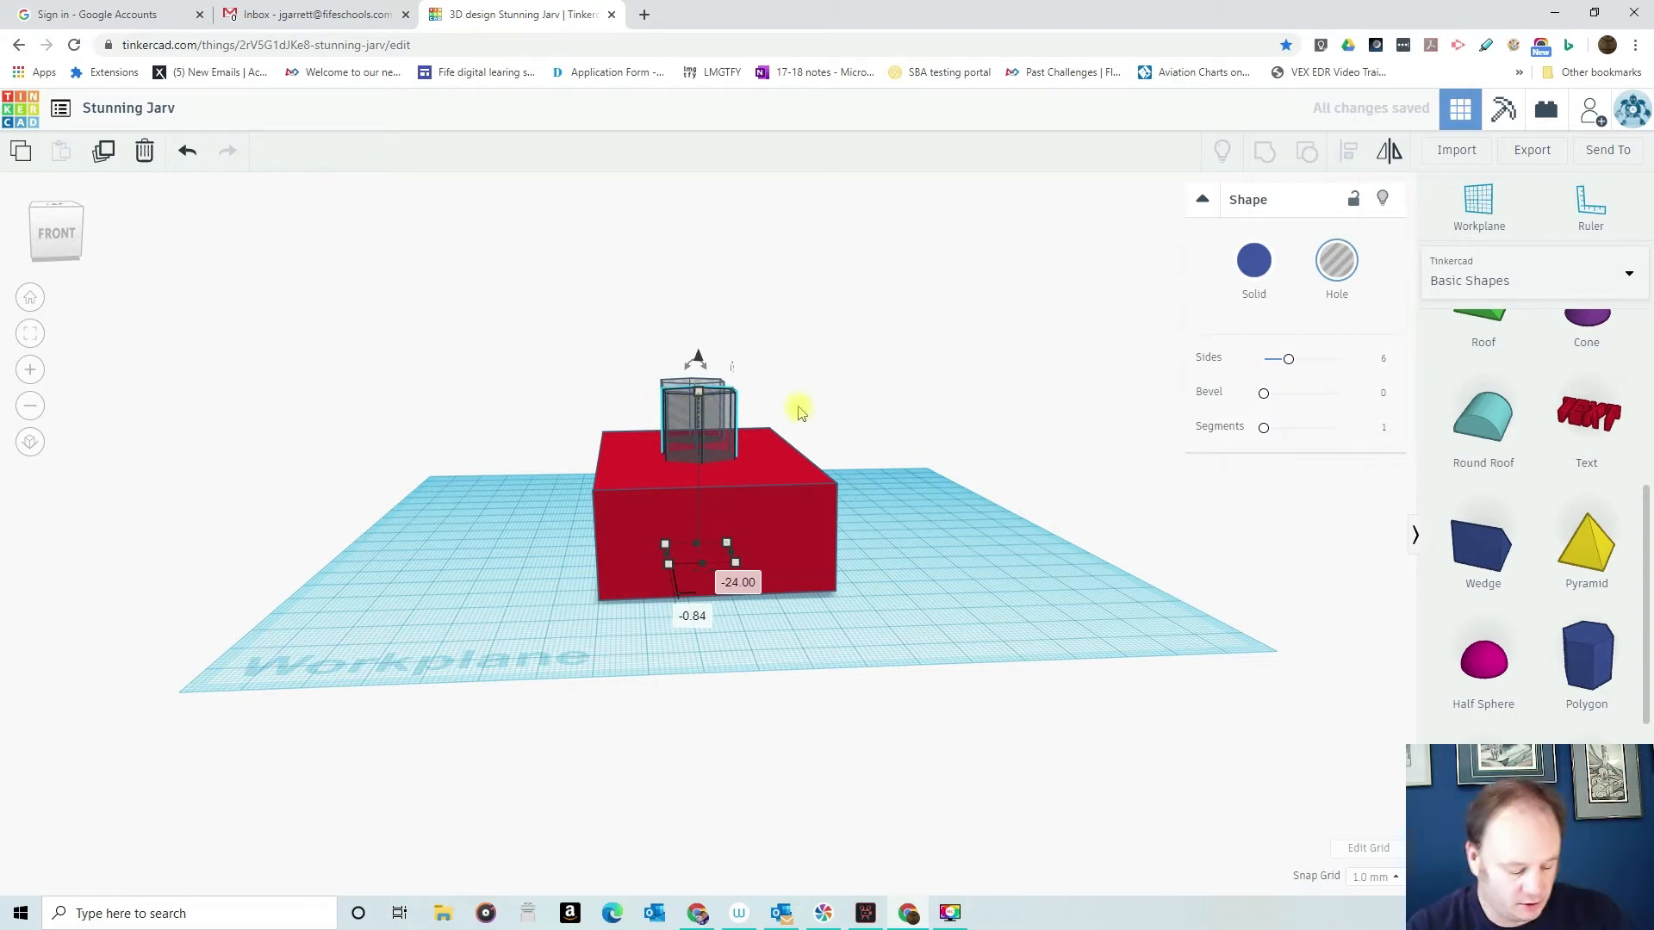
{"action": "key", "text": "ctrl+z"}
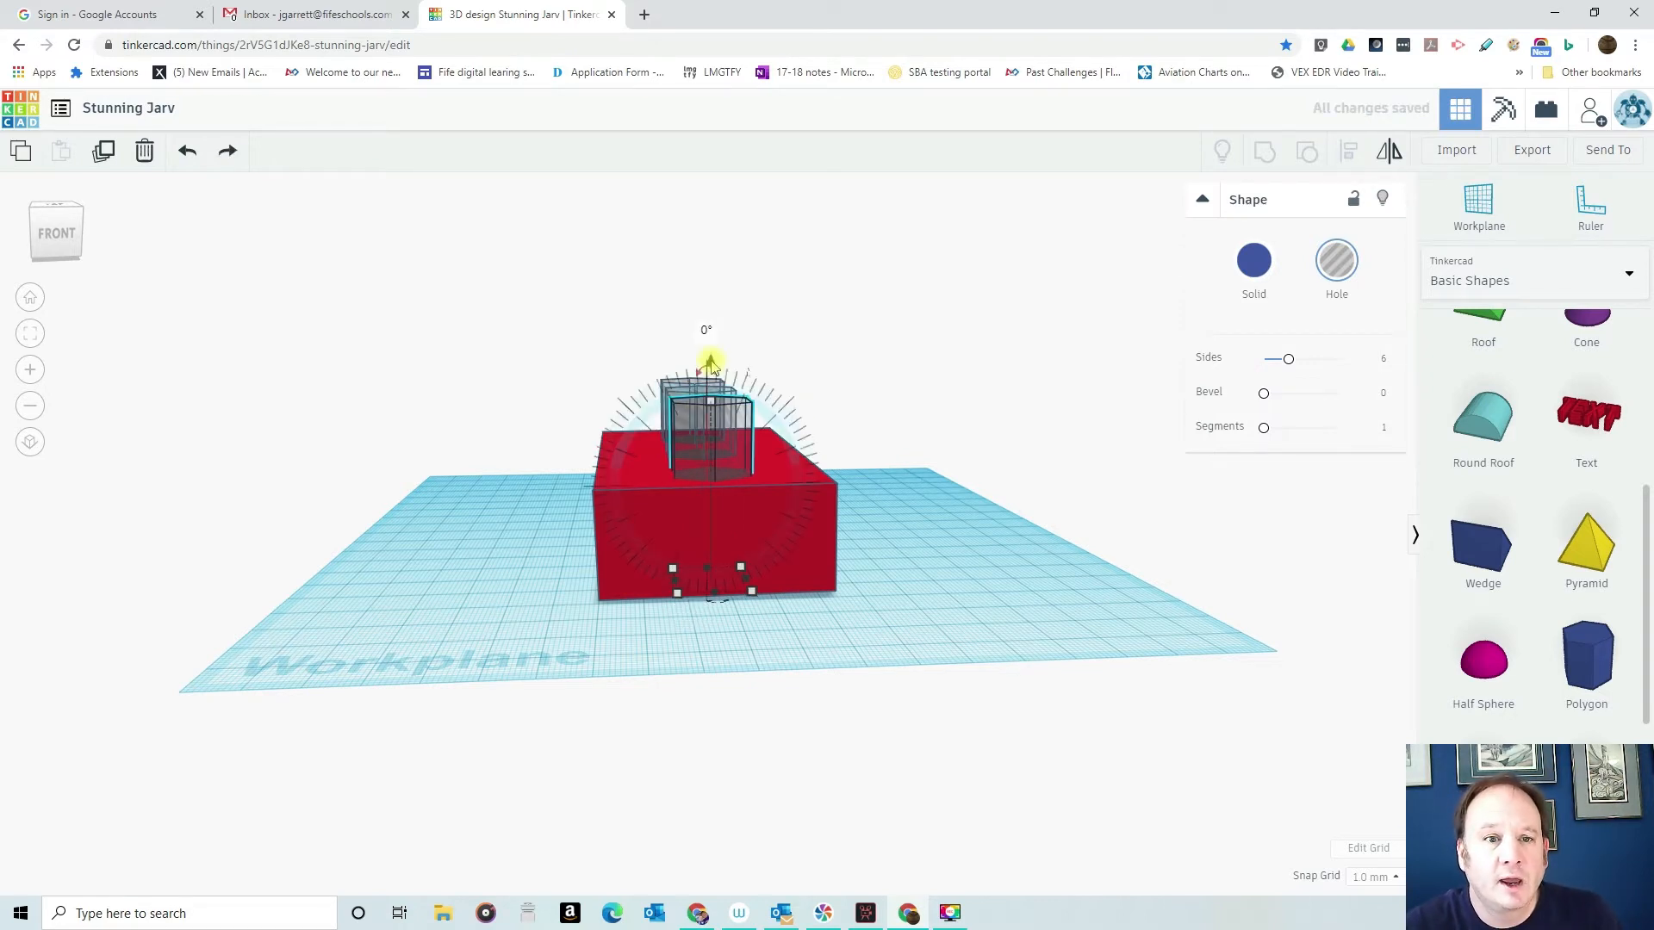
{"action": "left_click_drag", "start_coordinate": [711, 371], "coordinate": [712, 378]}
{"action": "mouse_move", "coordinate": [825, 393]}
{"action": "right_mouse_down"}
{"action": "mouse_move", "coordinate": [1080, 396]}
{"action": "mouse_move", "coordinate": [818, 384]}
{"action": "right_mouse_up"}
{"action": "left_click_drag", "start_coordinate": [749, 397], "coordinate": [752, 360]}
{"action": "left_click", "coordinate": [655, 398]}
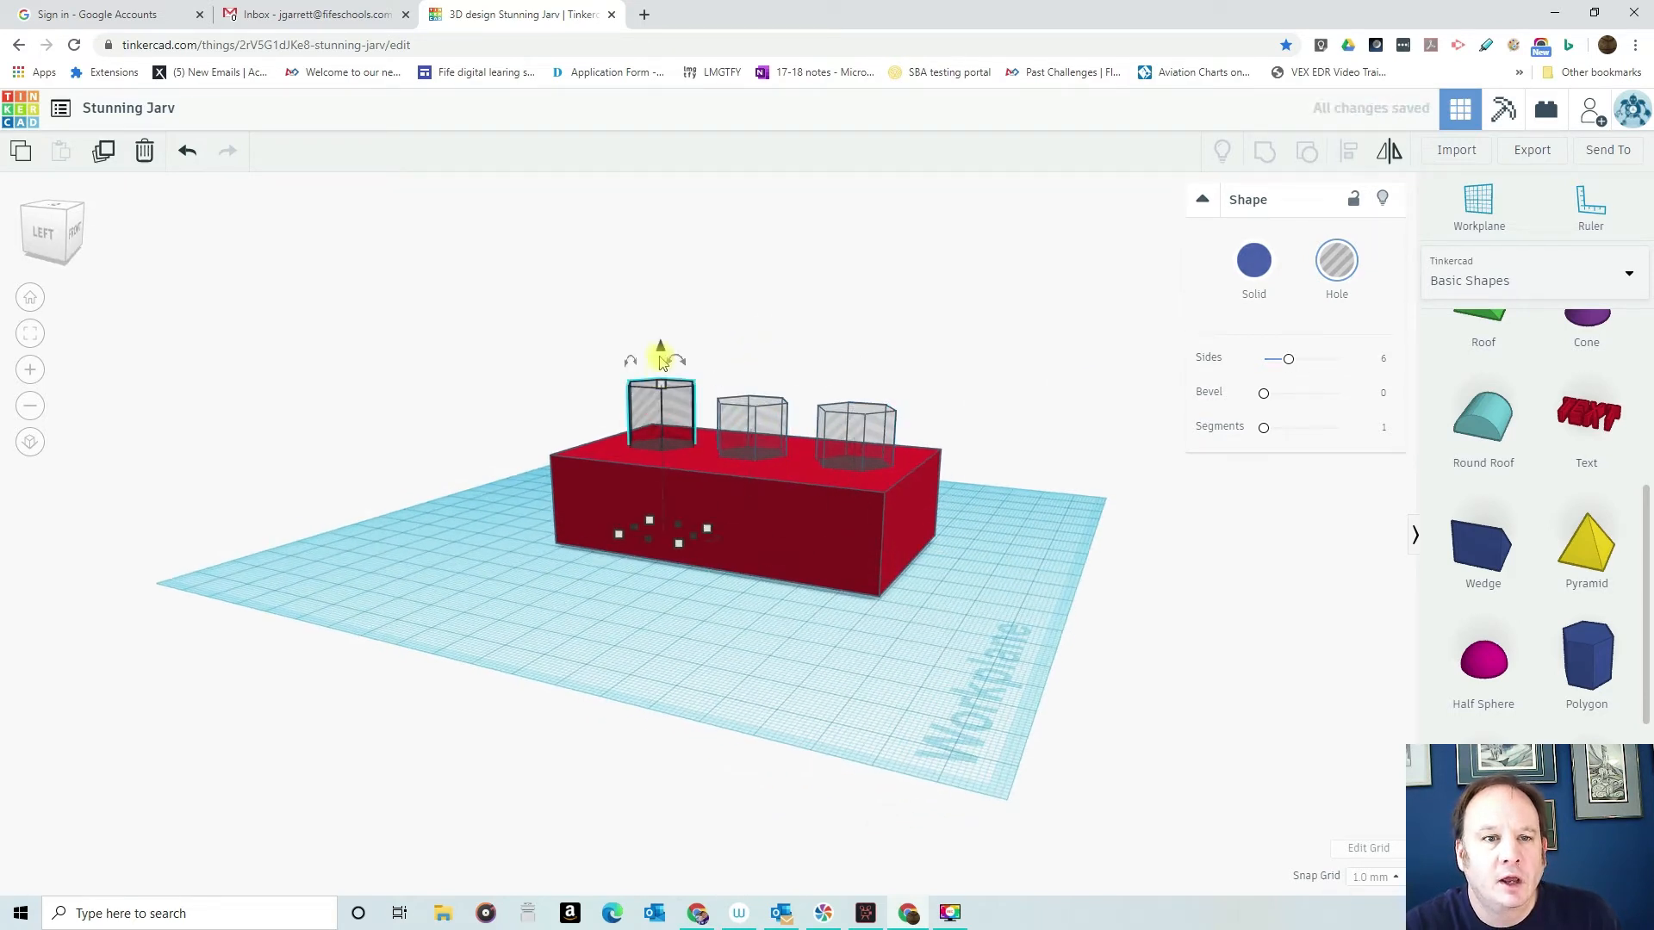
{"action": "left_click_drag", "start_coordinate": [659, 346], "coordinate": [663, 359]}
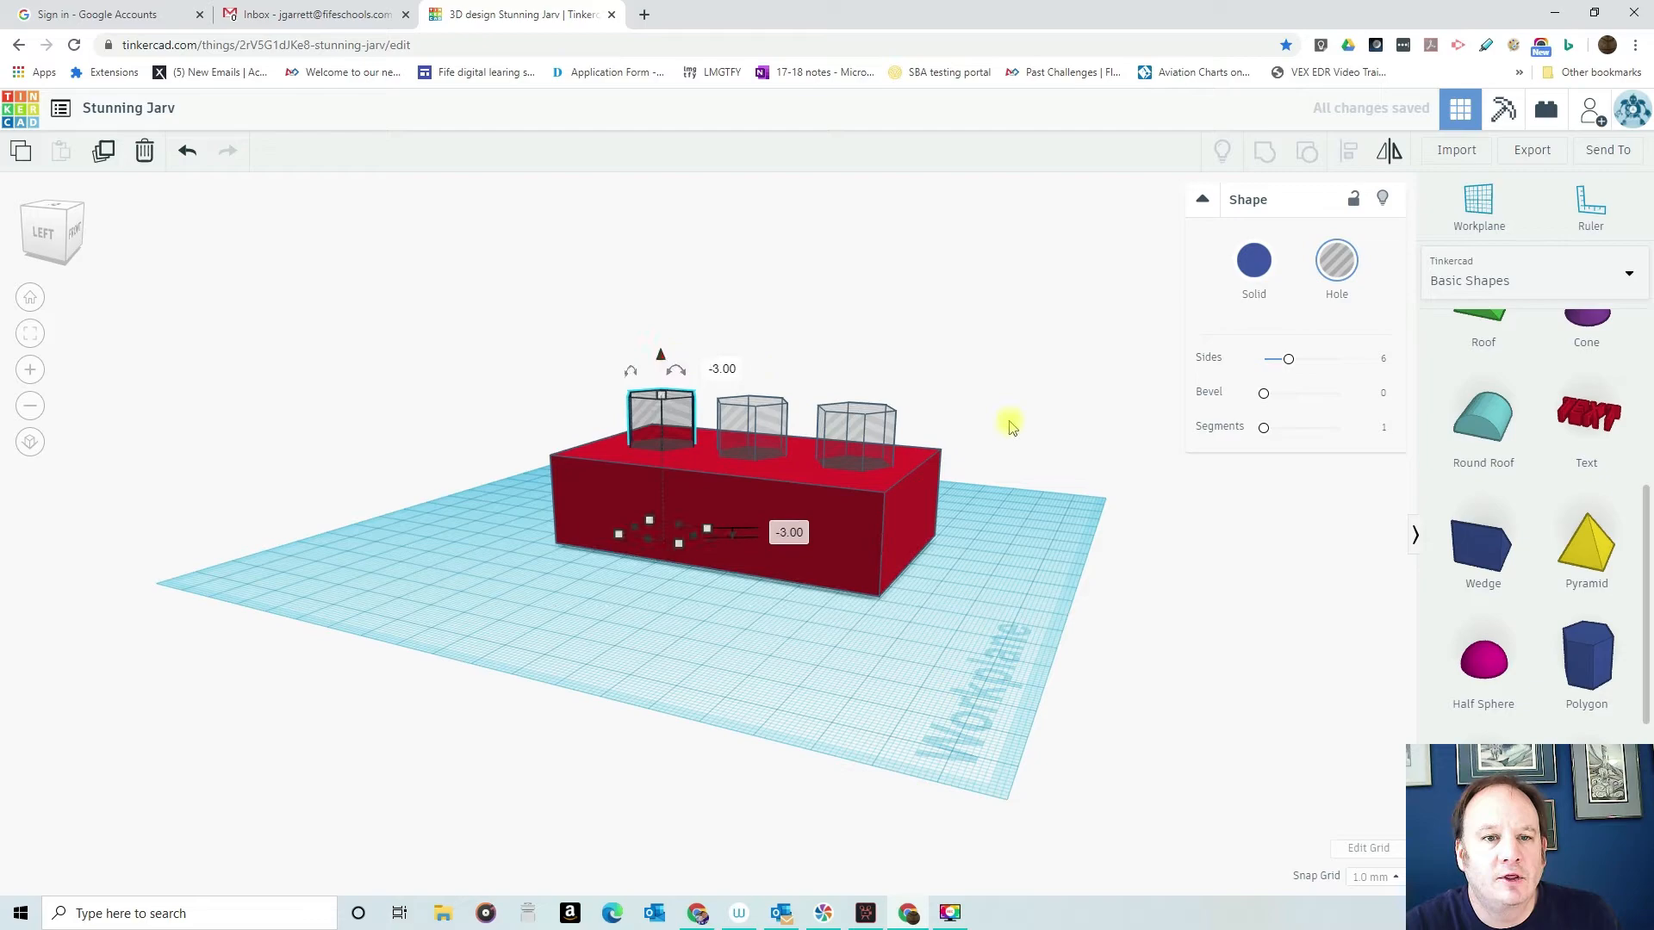
- Group the box with its three hole polygons to cut the hexagonal openings, and check that they pass through
{"action": "right_click_drag", "start_coordinate": [1040, 394], "coordinate": [529, 710]}
{"action": "right_click_drag", "start_coordinate": [465, 643], "coordinate": [701, 568]}
{"action": "left_click_drag", "start_coordinate": [531, 336], "coordinate": [915, 704]}
{"action": "left_click", "coordinate": [1265, 157]}
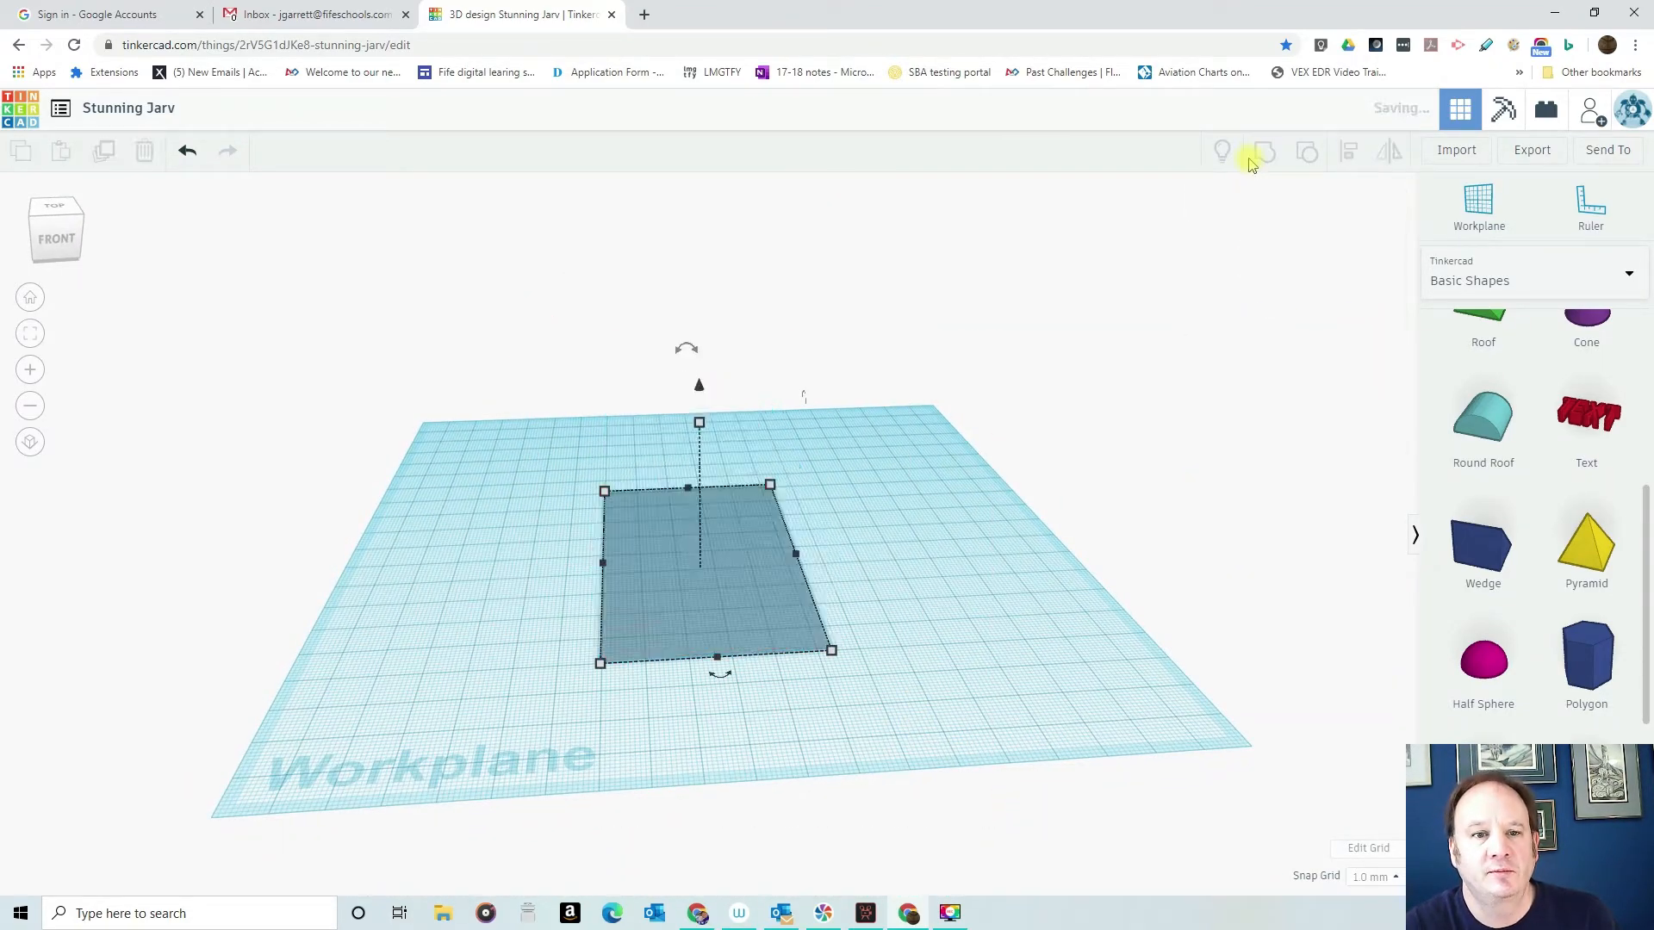
{"action": "left_click", "coordinate": [943, 603]}
{"action": "right_click_drag", "start_coordinate": [933, 546], "coordinate": [927, 665]}
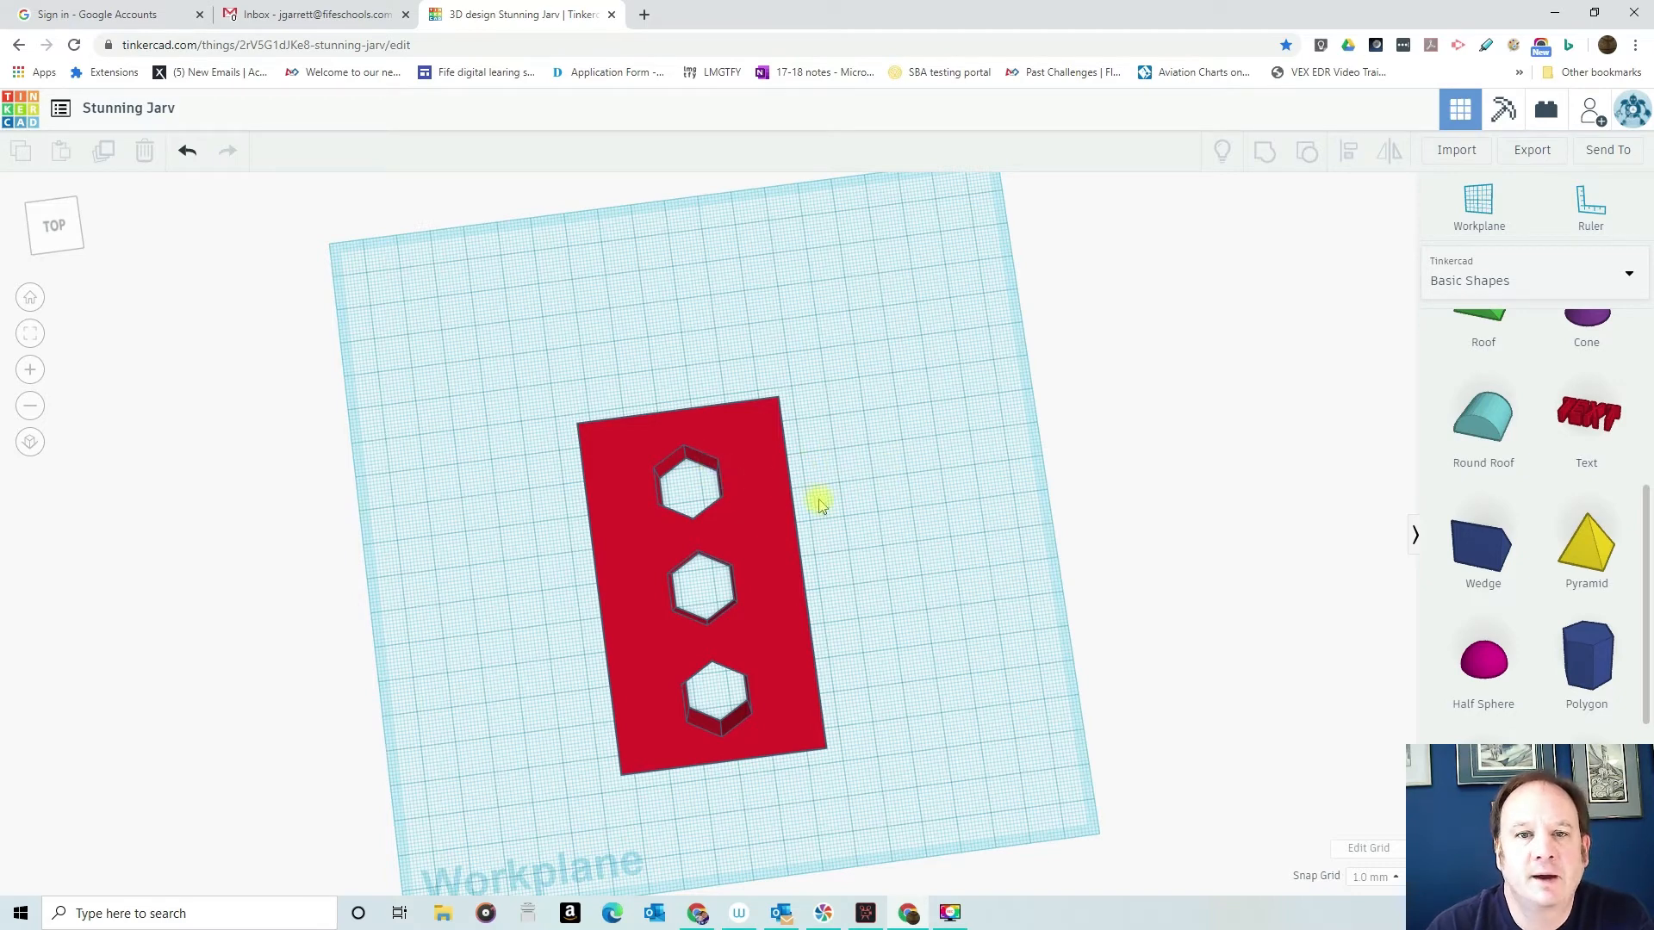
{"action": "right_click_drag", "start_coordinate": [918, 589], "coordinate": [663, 405]}
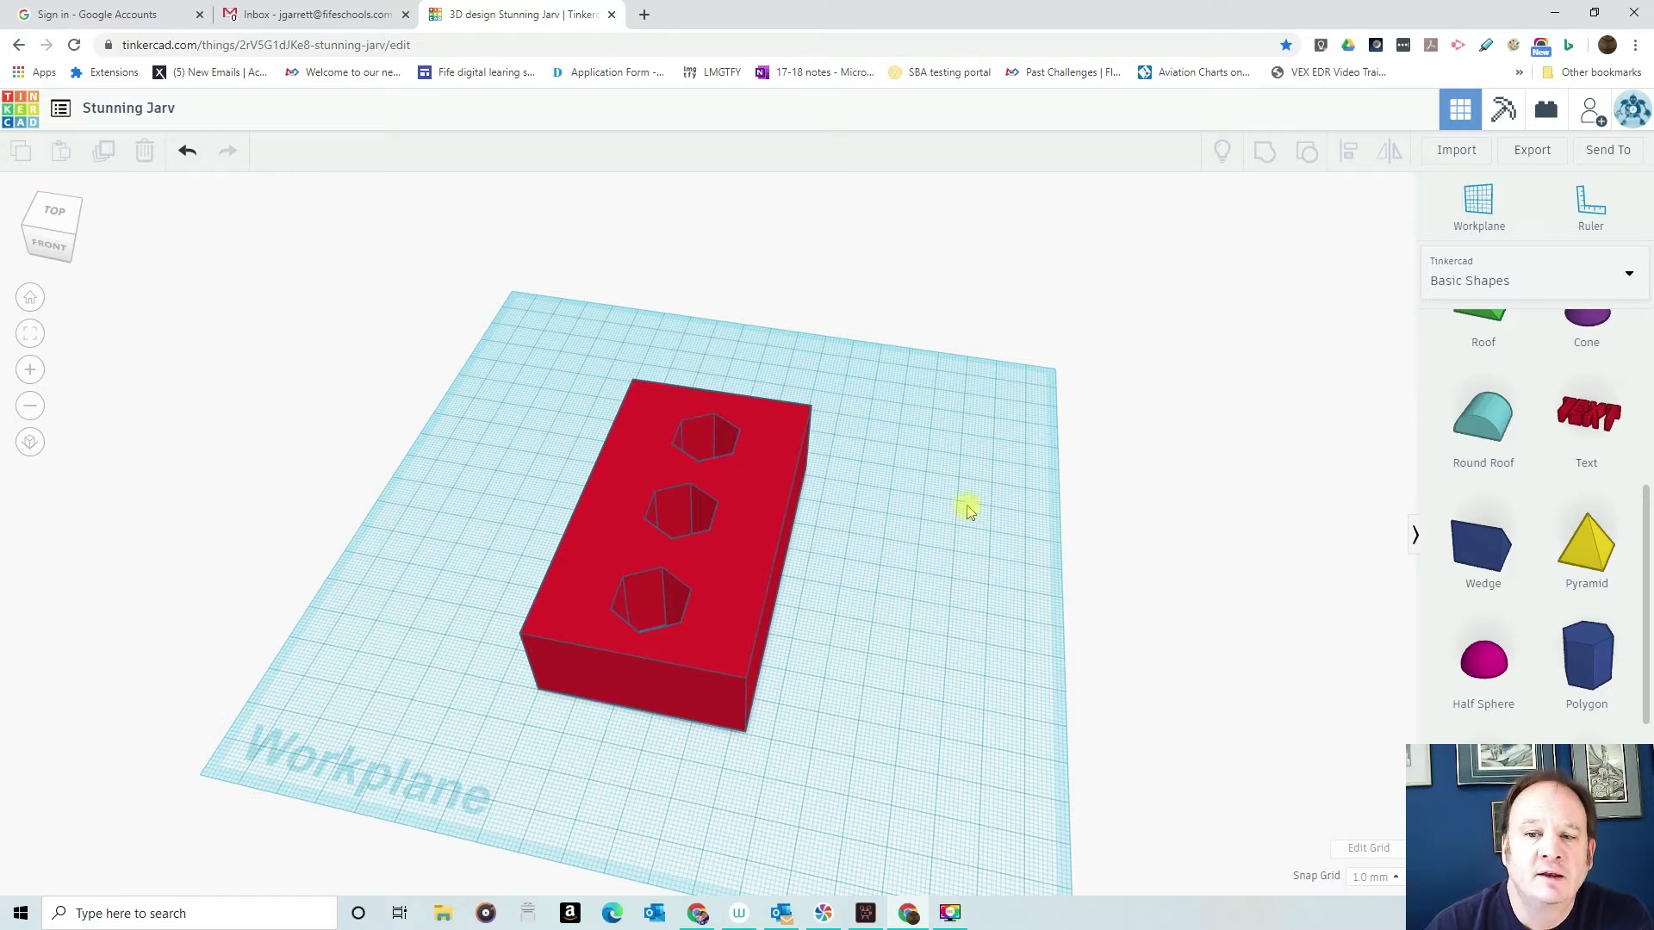
{"action": "right_click_drag", "start_coordinate": [1024, 602], "coordinate": [1060, 668]}
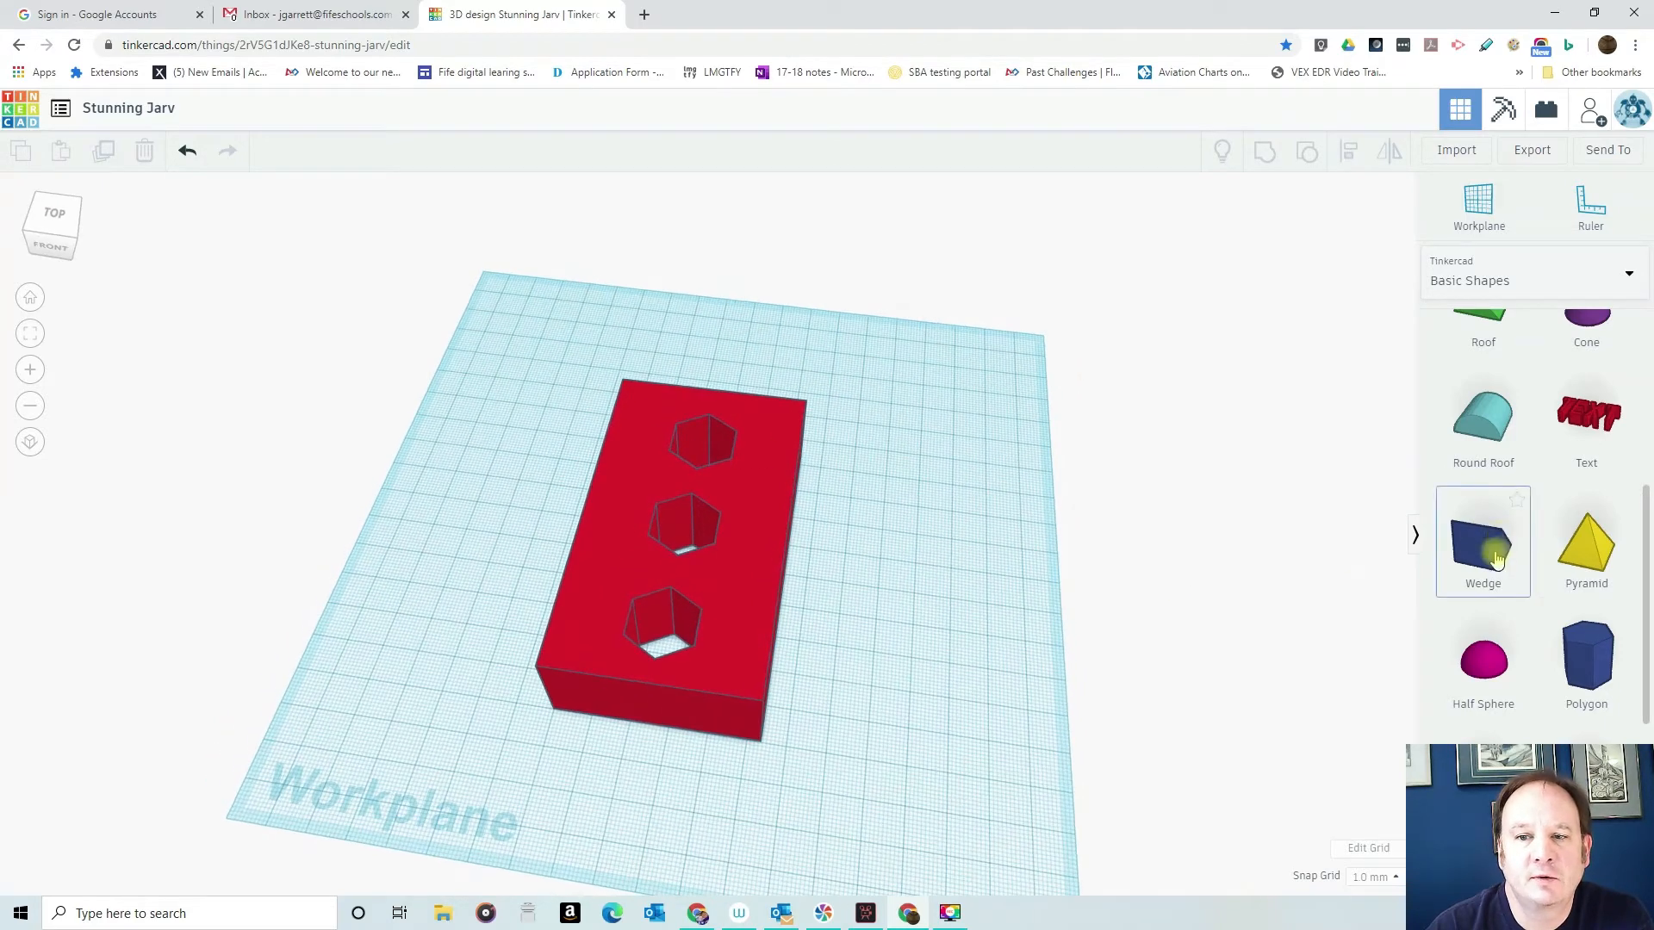
- Place a wedge on the workplane beside the box and rotate it by -90° so it stands on end
{"action": "left_click_drag", "start_coordinate": [1497, 554], "coordinate": [941, 544]}
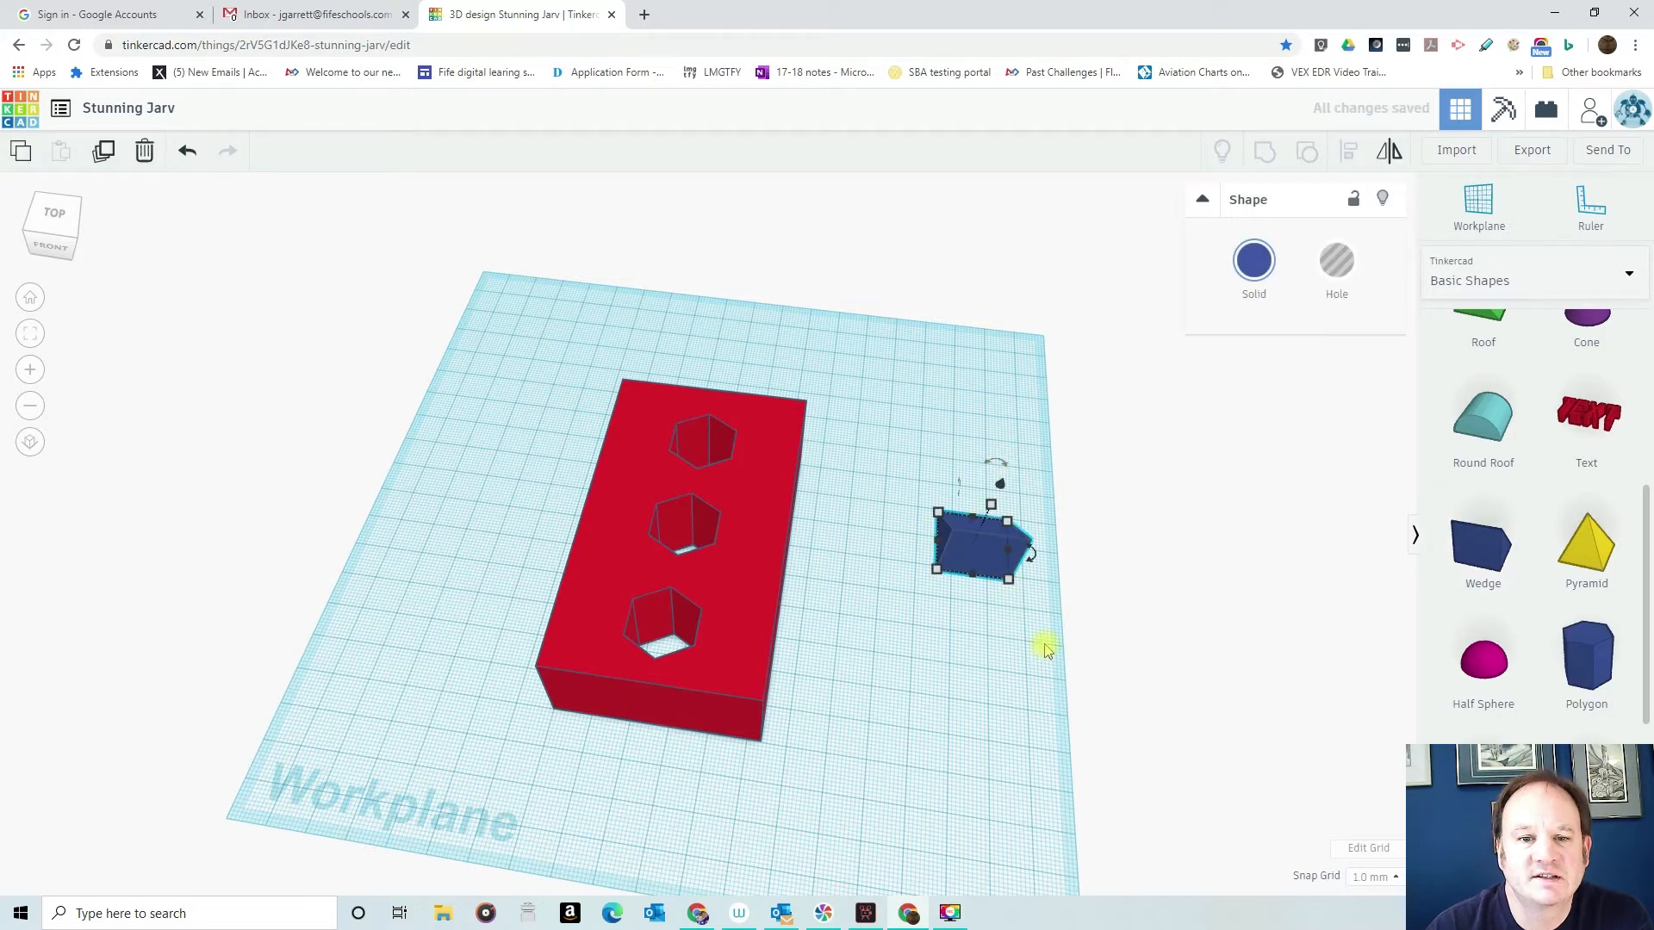
{"action": "left_click_drag", "start_coordinate": [1034, 567], "coordinate": [968, 589]}
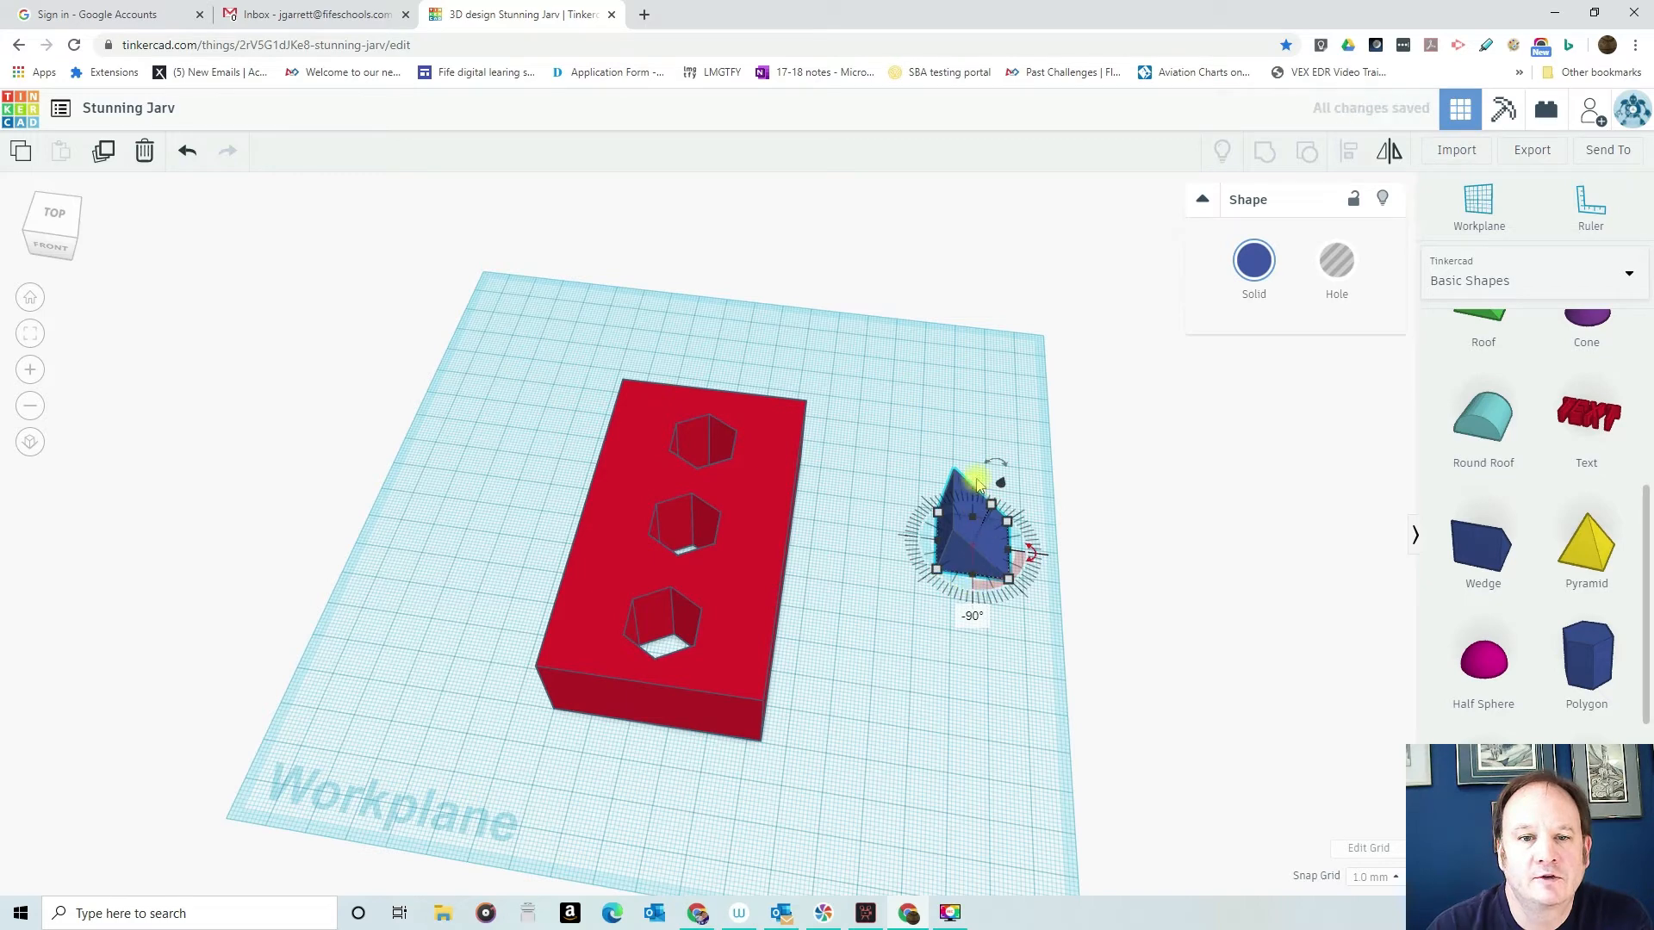
{"action": "left_click_drag", "start_coordinate": [997, 465], "coordinate": [897, 549]}
{"action": "right_click_drag", "start_coordinate": [1044, 616], "coordinate": [1048, 519]}
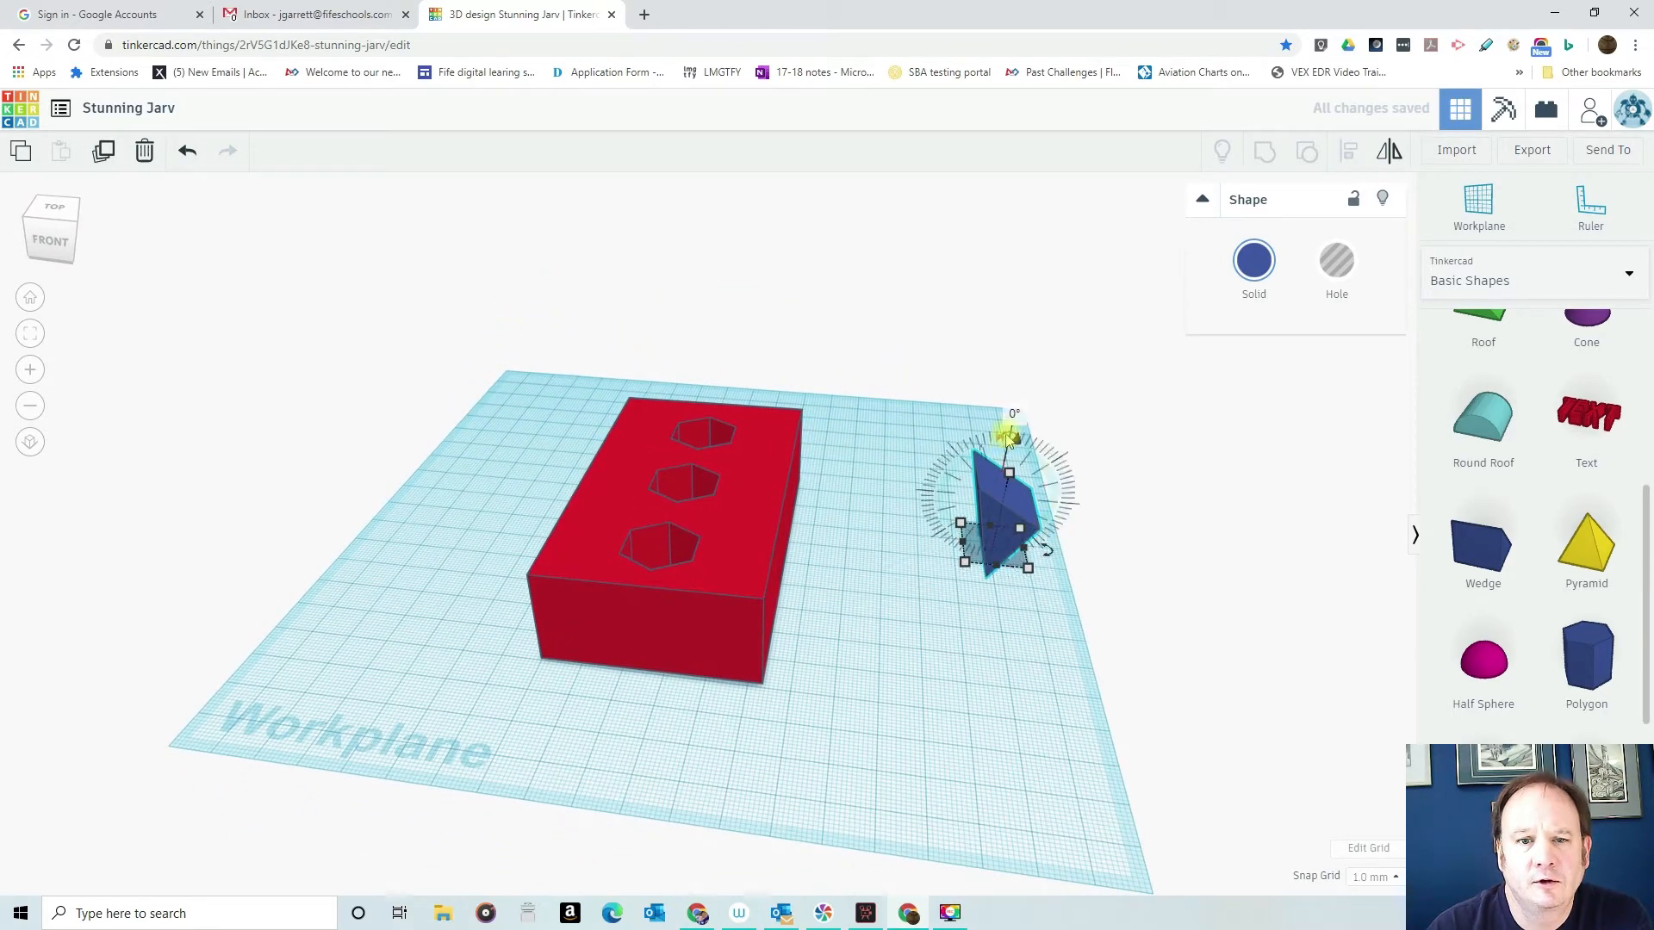
- Move the wedge toward the rear of the workplane and turn it about 38° around its vertical axis
{"action": "left_click", "coordinate": [1034, 521]}
{"action": "left_click", "coordinate": [990, 499]}
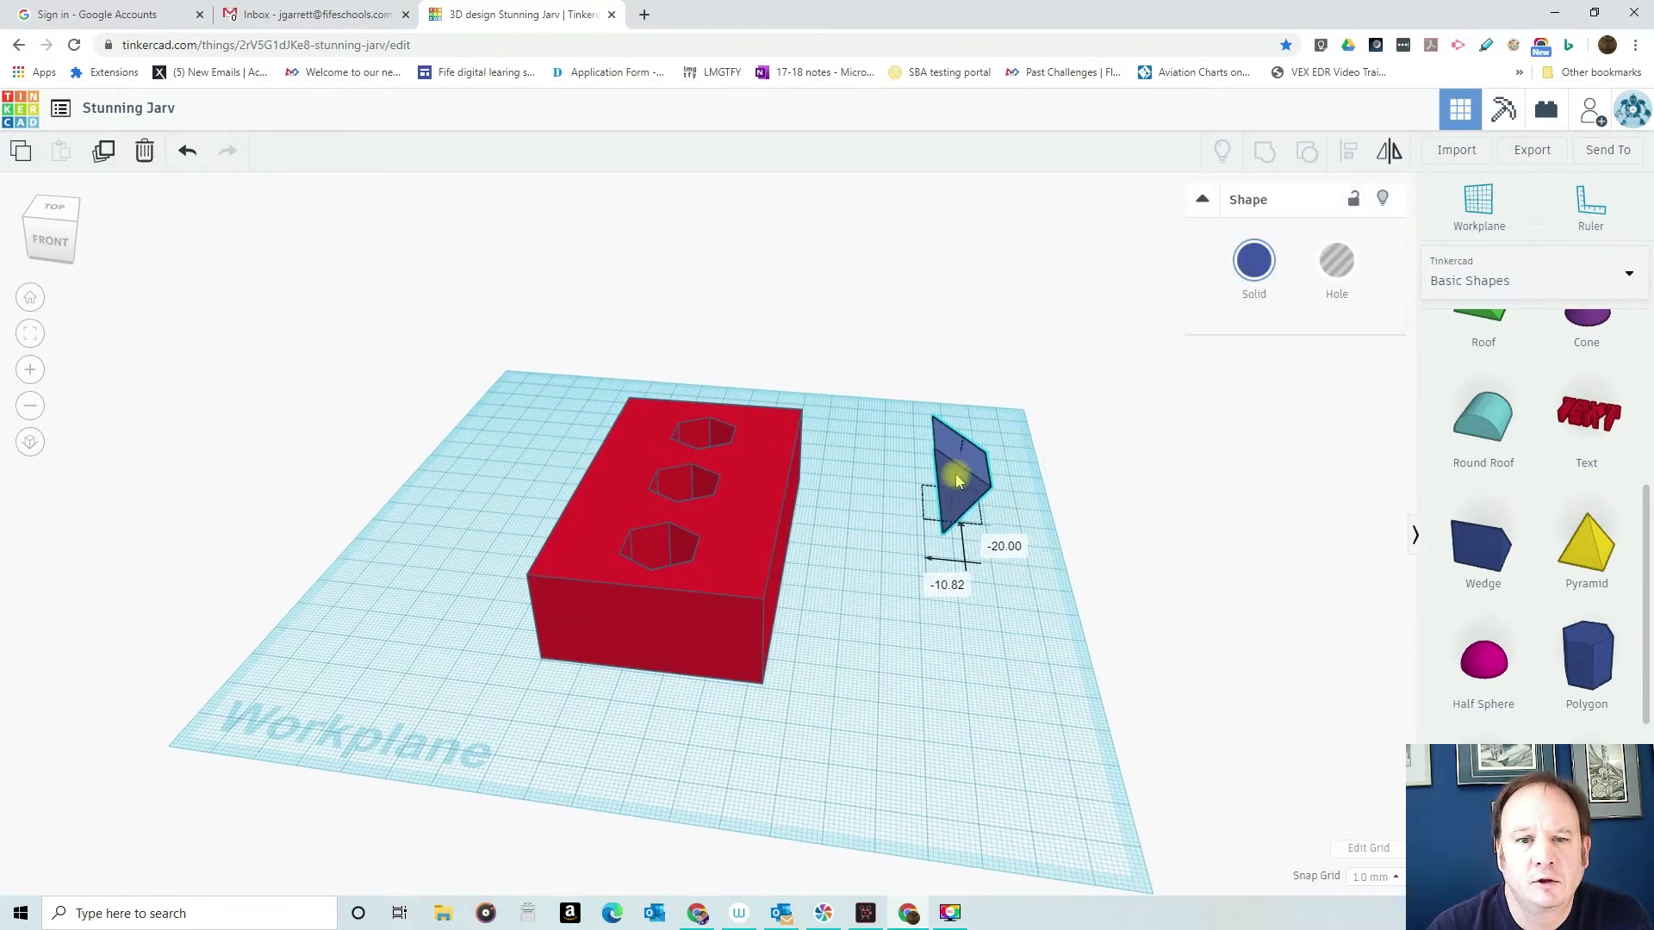
{"action": "mouse_move", "coordinate": [1045, 515]}
{"action": "left_mouse_down"}
{"action": "mouse_move", "coordinate": [913, 517]}
{"action": "mouse_move", "coordinate": [934, 524]}
{"action": "mouse_move", "coordinate": [949, 421]}
{"action": "mouse_move", "coordinate": [1045, 458]}
{"action": "mouse_move", "coordinate": [1040, 486]}
{"action": "left_mouse_up"}
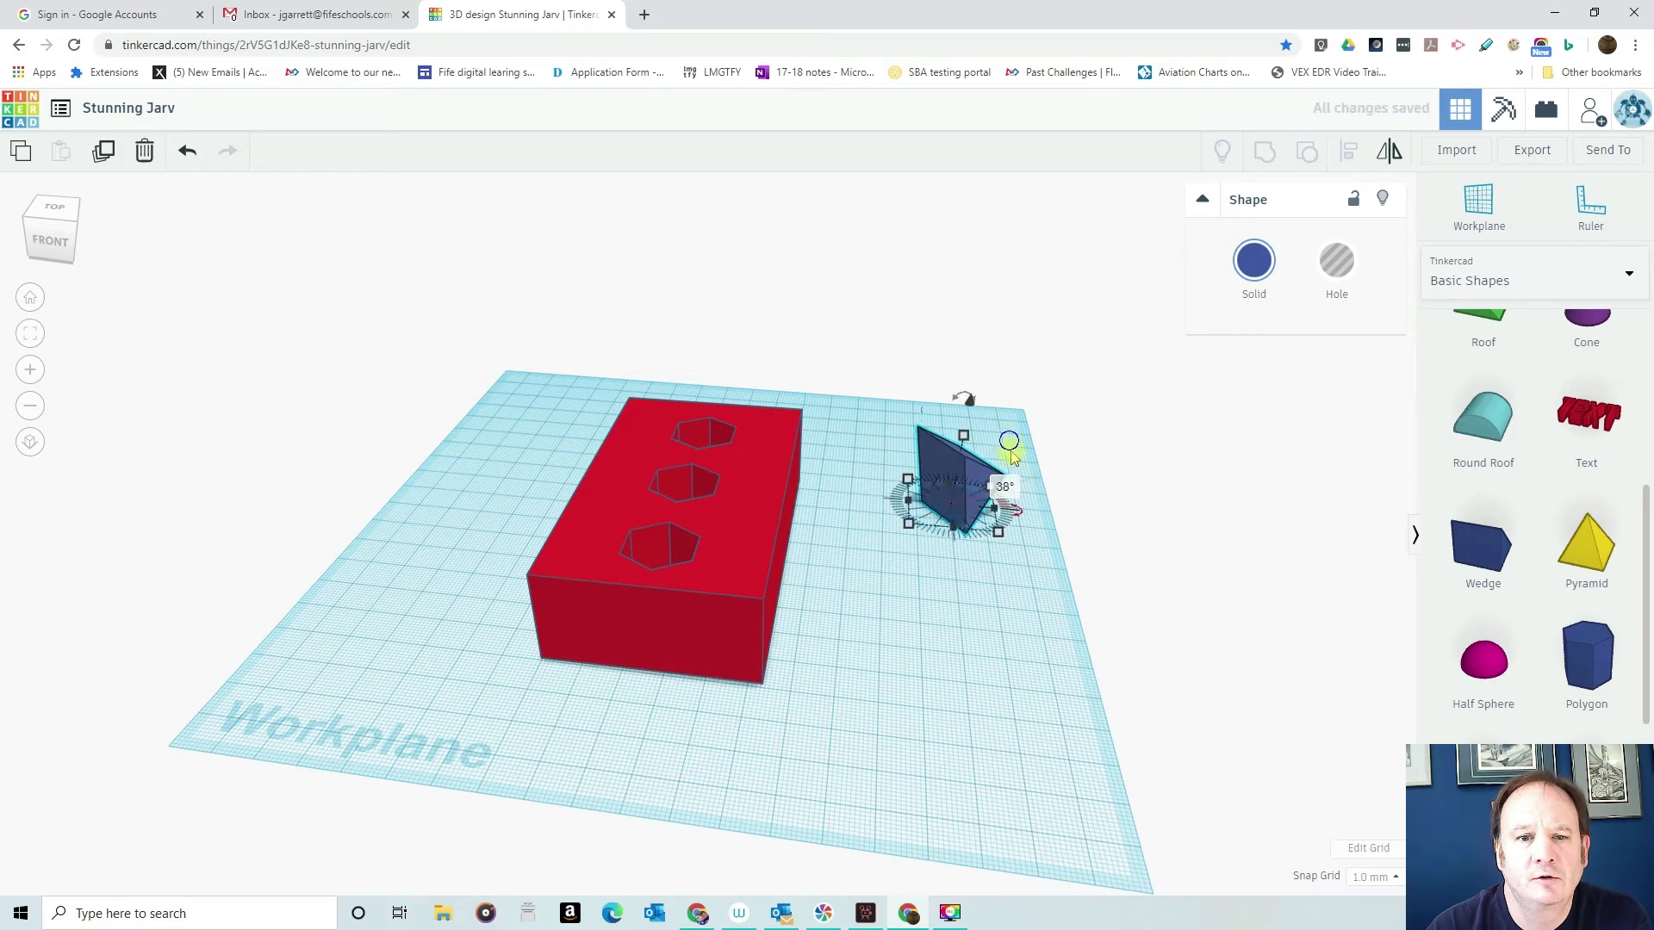
{"action": "right_click_drag", "start_coordinate": [1008, 439], "coordinate": [996, 491]}
- Move the wedge against the box's rear corner and enlarge its footprint
{"action": "left_click_drag", "start_coordinate": [996, 491], "coordinate": [807, 443]}
{"action": "mouse_move", "coordinate": [891, 452]}
{"action": "right_mouse_down"}
{"action": "mouse_move", "coordinate": [908, 483]}
{"action": "mouse_move", "coordinate": [701, 391]}
{"action": "mouse_move", "coordinate": [701, 406]}
{"action": "mouse_move", "coordinate": [906, 449]}
{"action": "right_mouse_up"}
{"action": "mouse_move", "coordinate": [840, 419]}
{"action": "left_mouse_down"}
{"action": "mouse_move", "coordinate": [841, 398]}
{"action": "mouse_move", "coordinate": [840, 414]}
{"action": "left_mouse_up"}
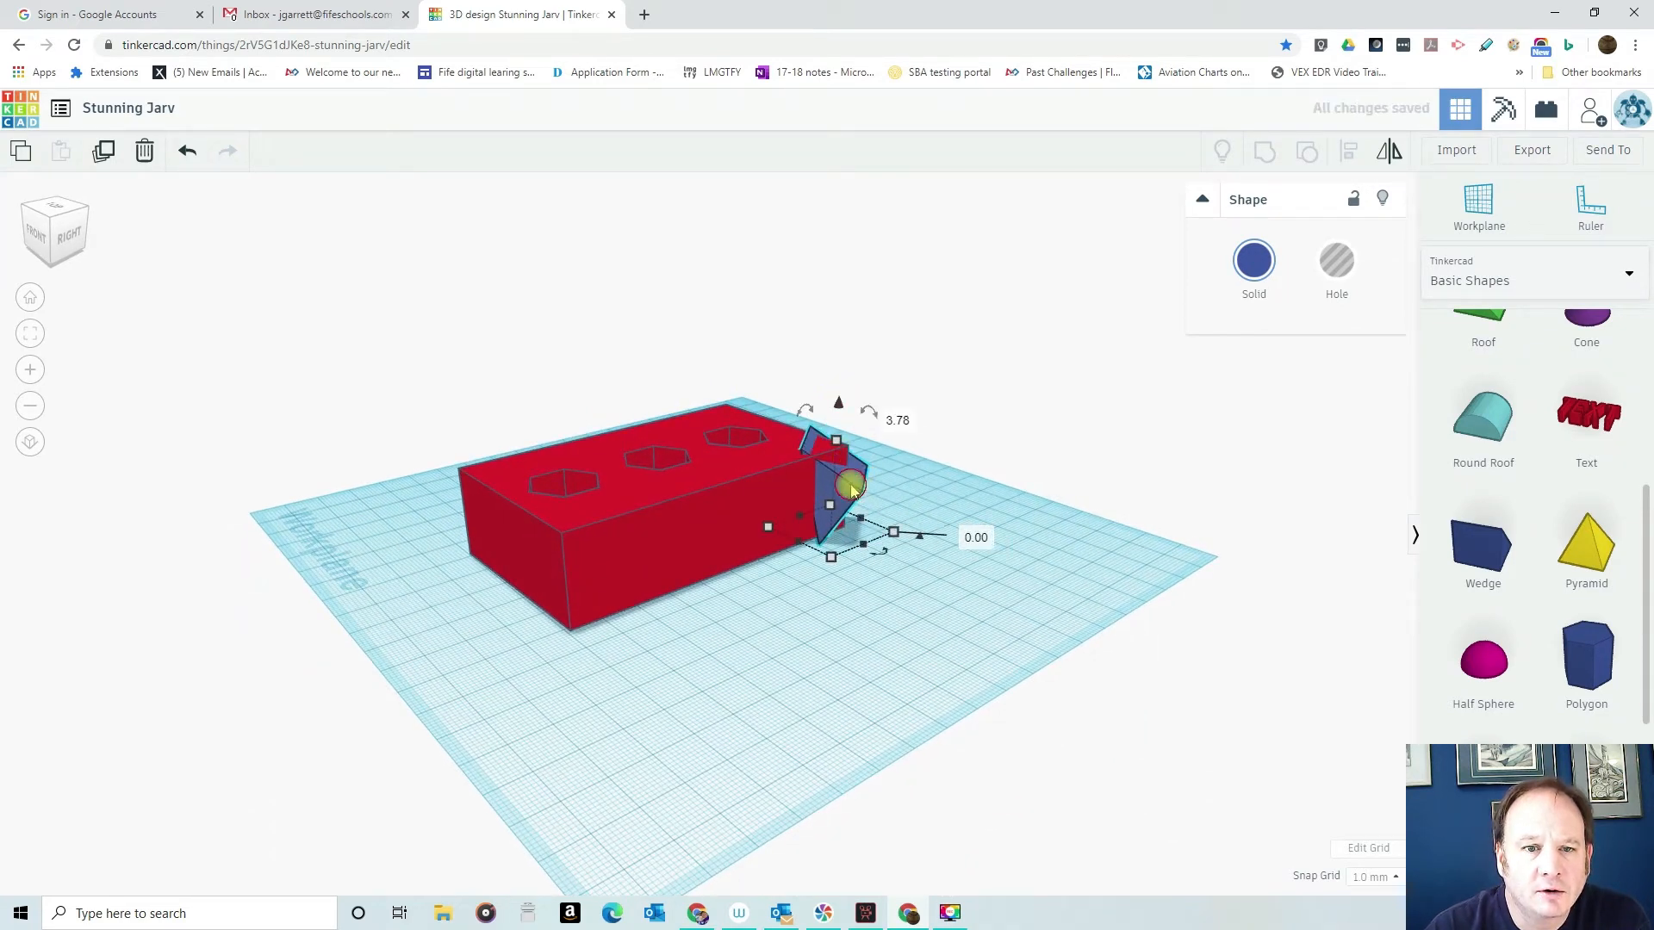
{"action": "left_click_drag", "start_coordinate": [893, 532], "coordinate": [946, 529]}
{"action": "mouse_move", "coordinate": [912, 407]}
{"action": "left_mouse_down"}
{"action": "mouse_move", "coordinate": [941, 405]}
{"action": "mouse_move", "coordinate": [930, 390]}
{"action": "left_mouse_up"}
{"action": "right_click_drag", "start_coordinate": [1042, 662], "coordinate": [915, 515]}
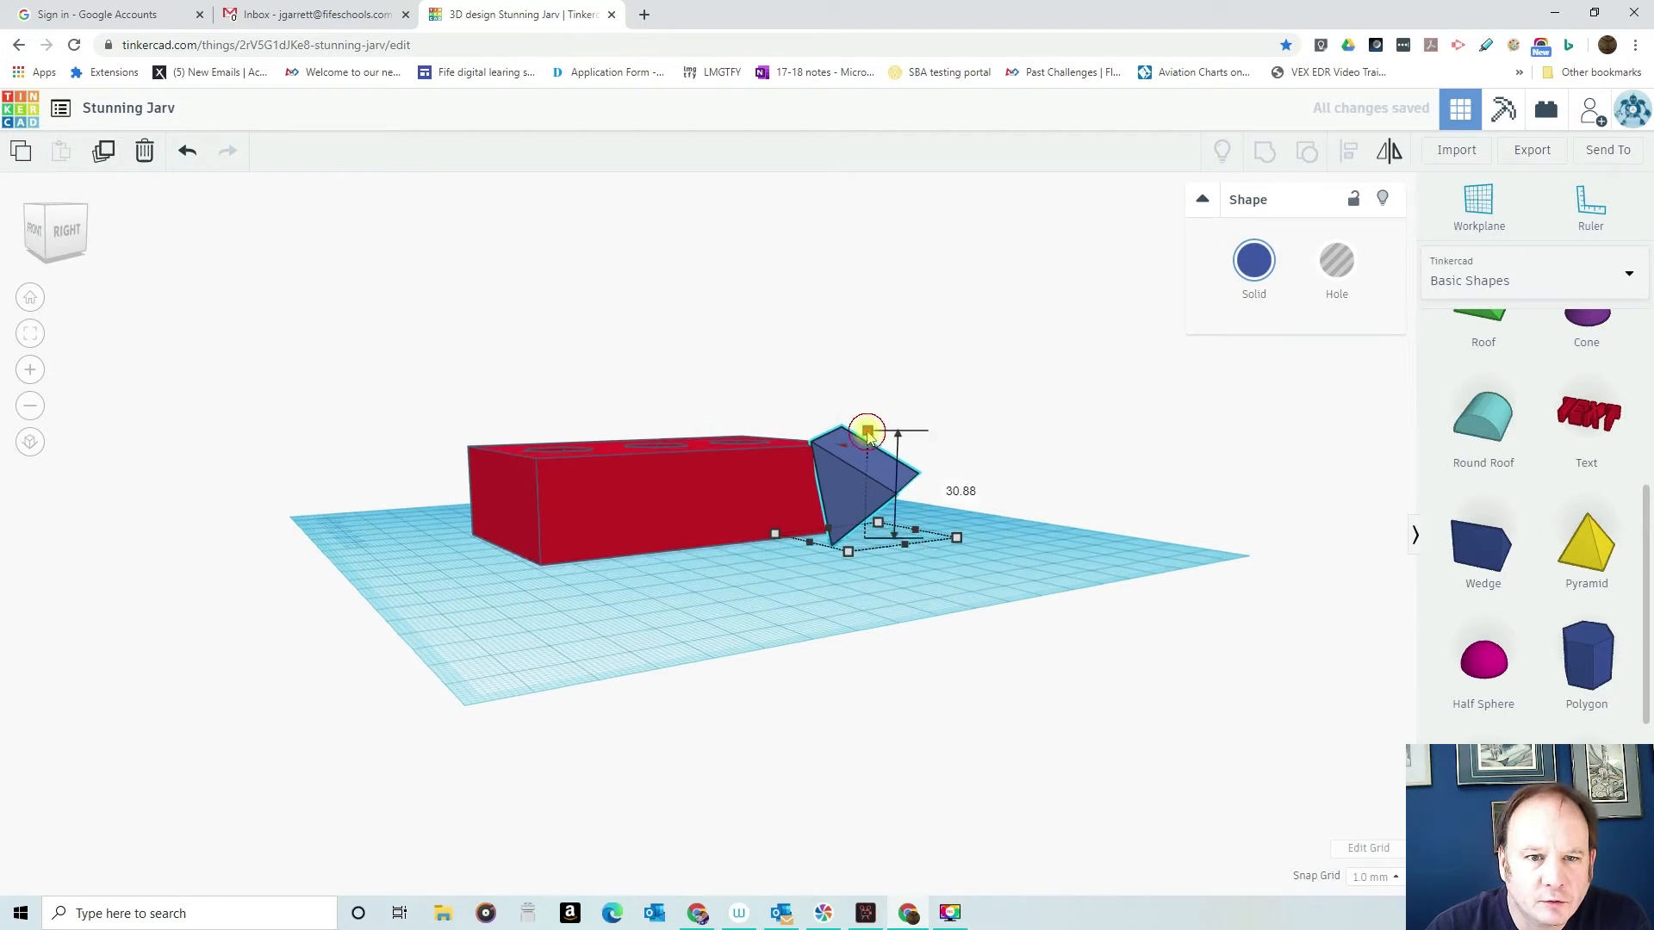
- Stretch the wedge taller than the box and check its overlap with the rear corner from behind and above
{"action": "right_click_drag", "start_coordinate": [952, 554], "coordinate": [568, 560]}
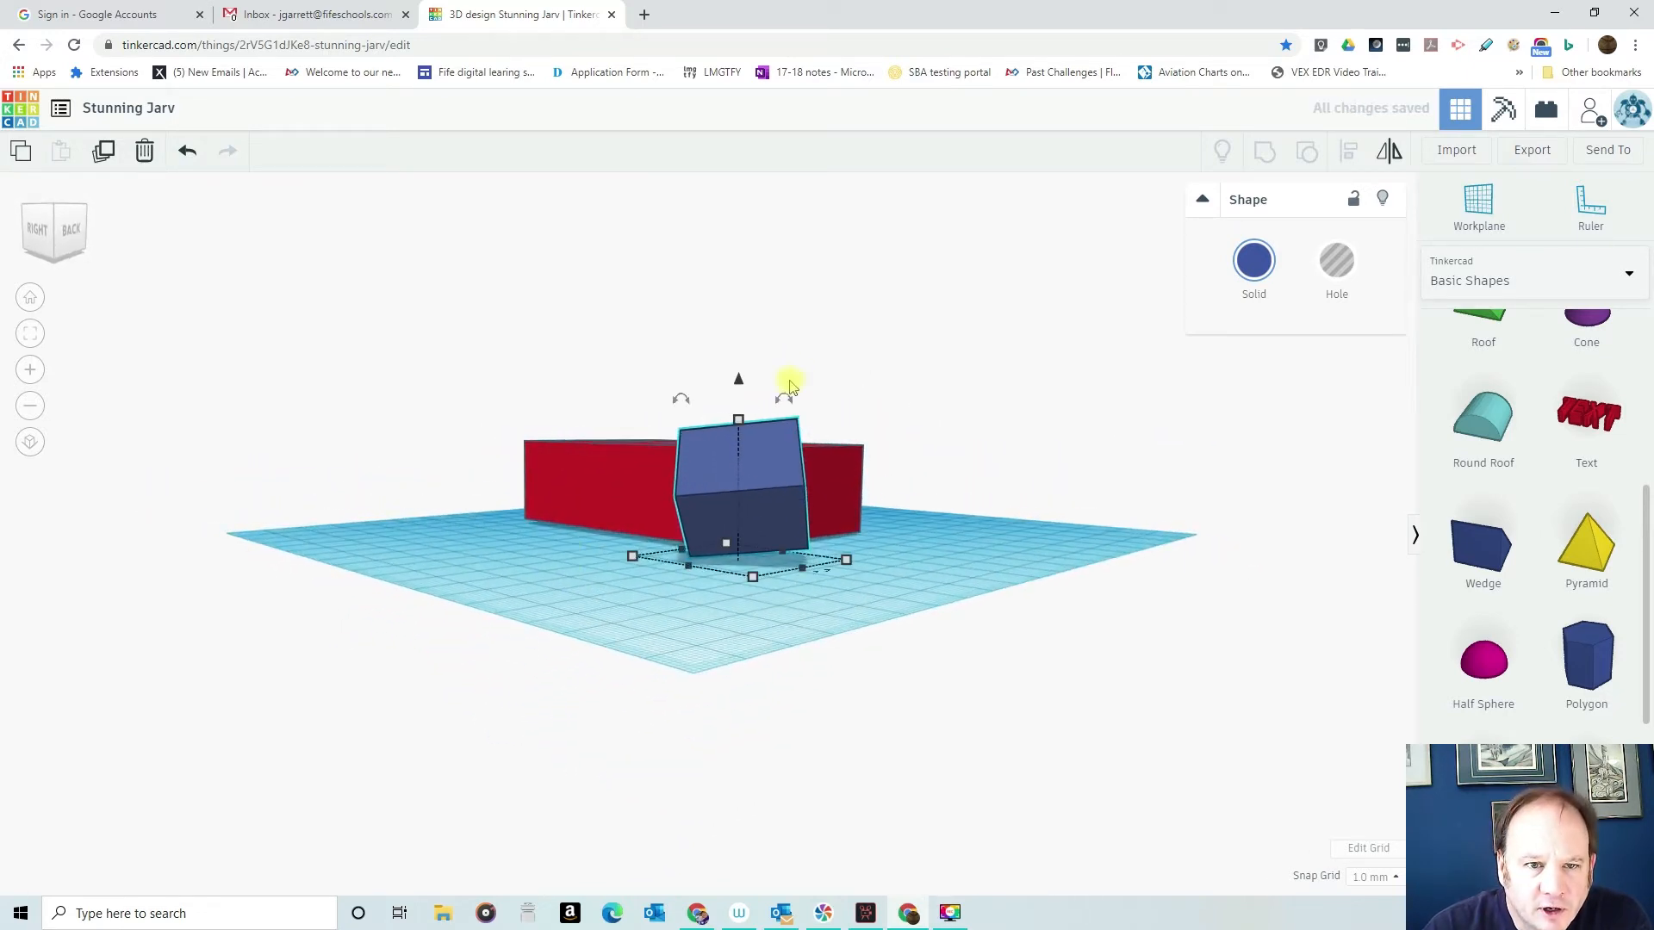
{"action": "mouse_move", "coordinate": [785, 388]}
{"action": "left_mouse_down"}
{"action": "mouse_move", "coordinate": [810, 402]}
{"action": "mouse_move", "coordinate": [808, 377]}
{"action": "left_mouse_up"}
{"action": "right_click_drag", "start_coordinate": [889, 397], "coordinate": [891, 435]}
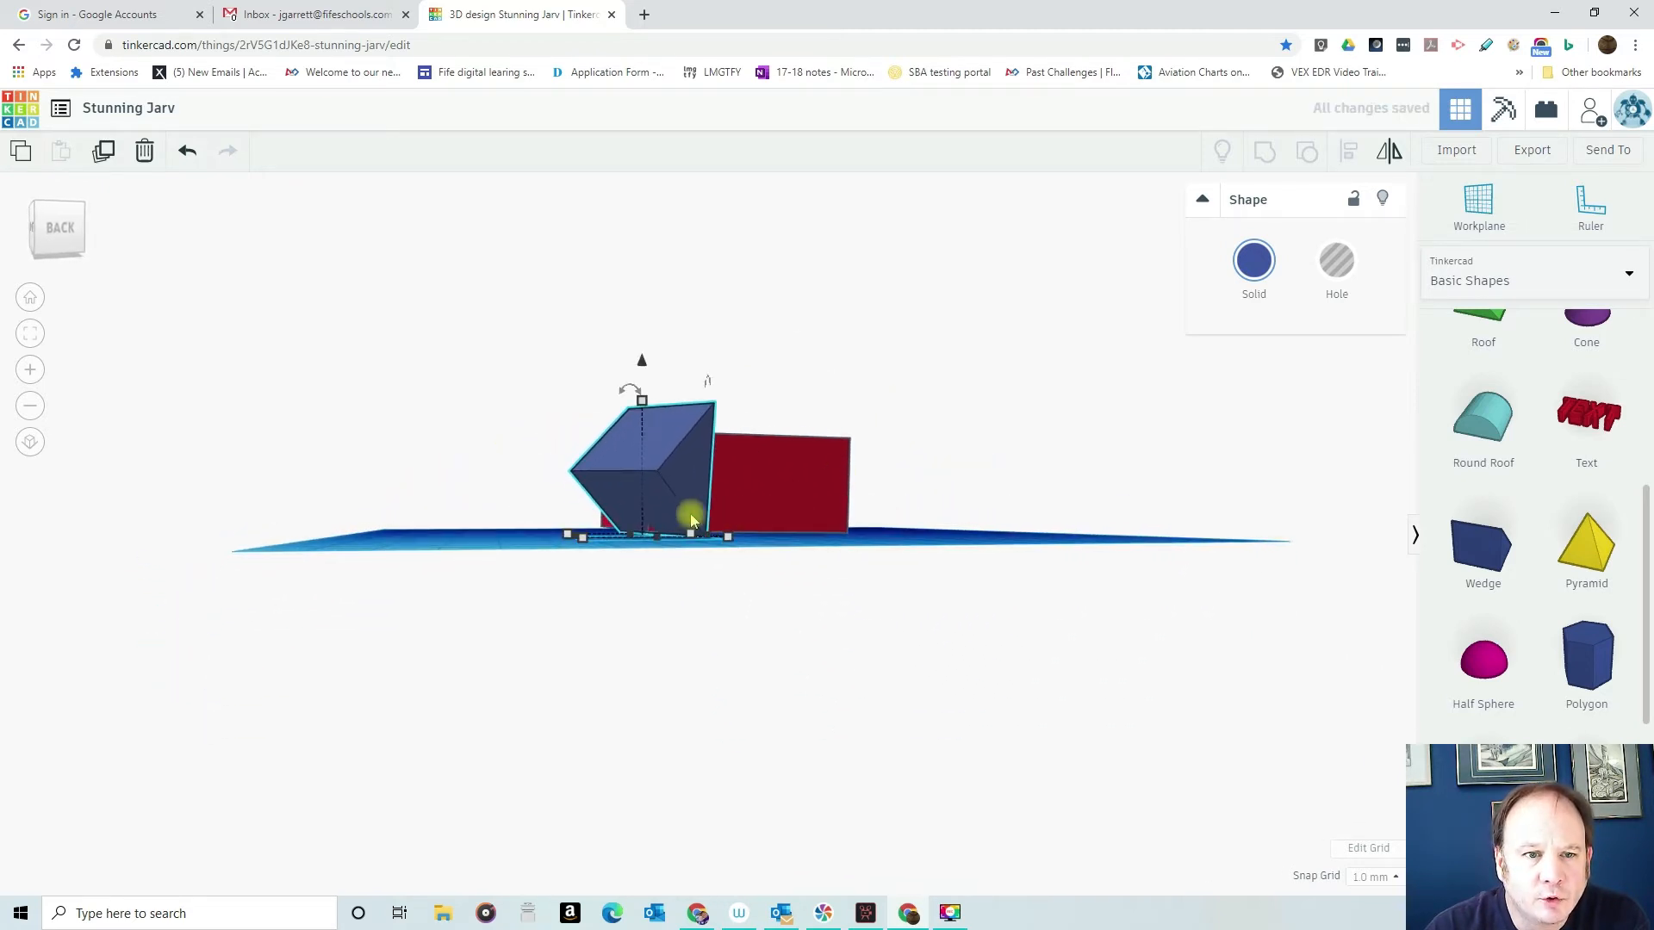
{"action": "left_click_drag", "start_coordinate": [645, 393], "coordinate": [642, 362]}
{"action": "right_click_drag", "start_coordinate": [1005, 480], "coordinate": [1170, 697]}
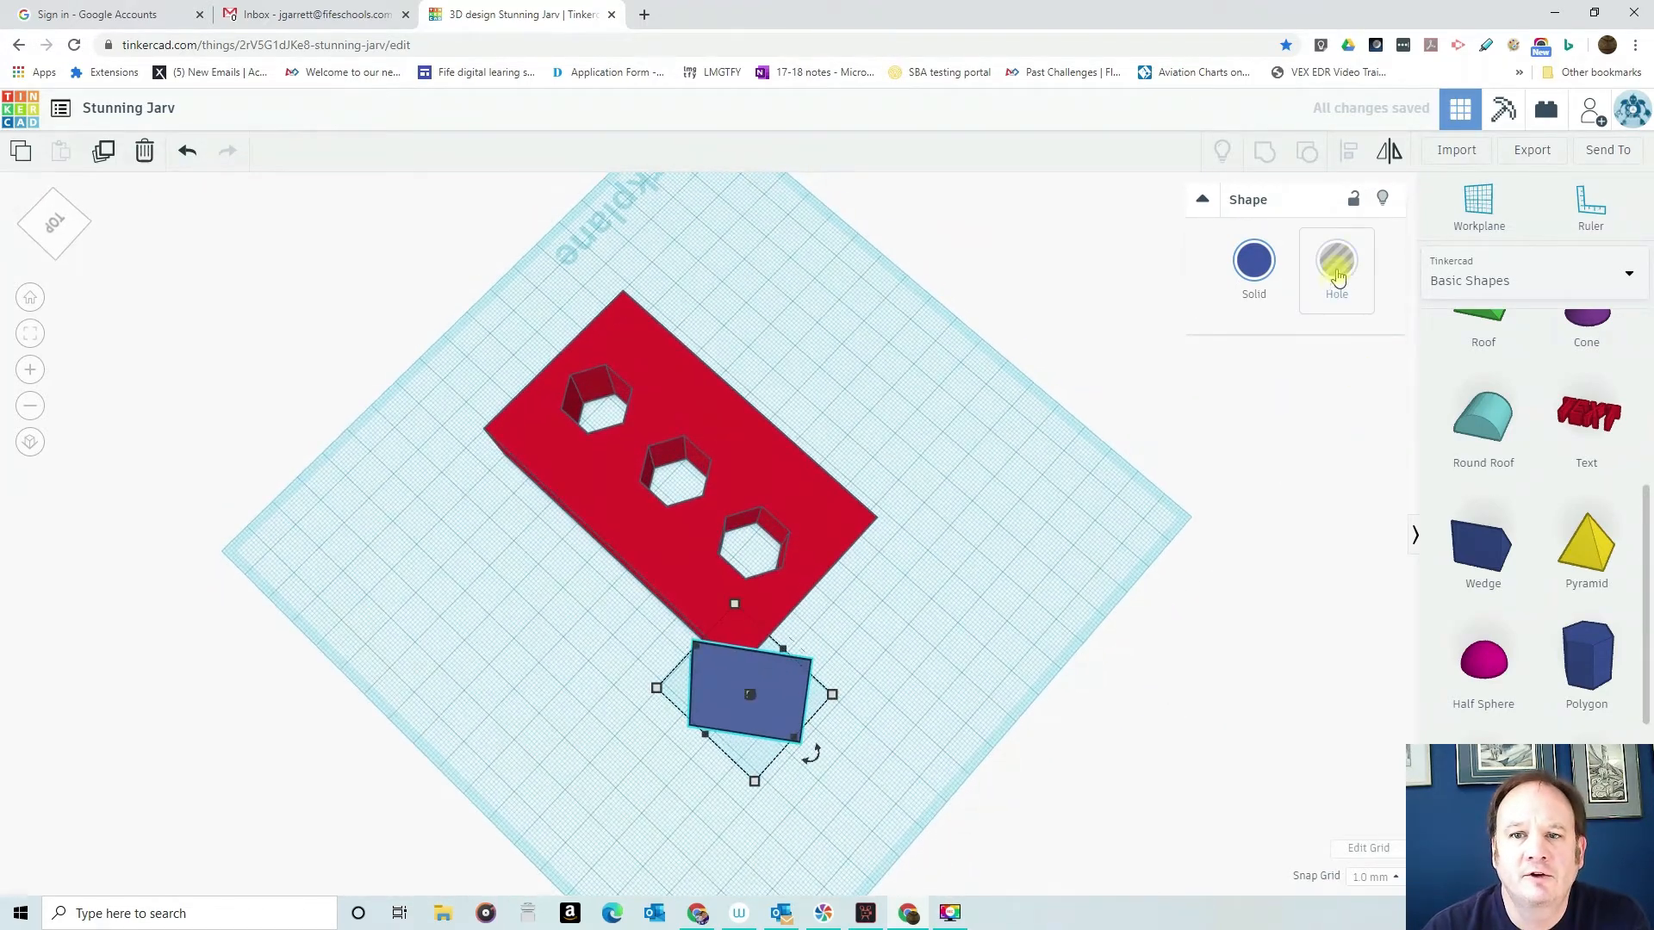
- Turn the wedge into a hole and group it with the box to cut off the rear corner
{"action": "left_click", "coordinate": [1336, 263]}
{"action": "left_click_drag", "start_coordinate": [432, 271], "coordinate": [1021, 816]}
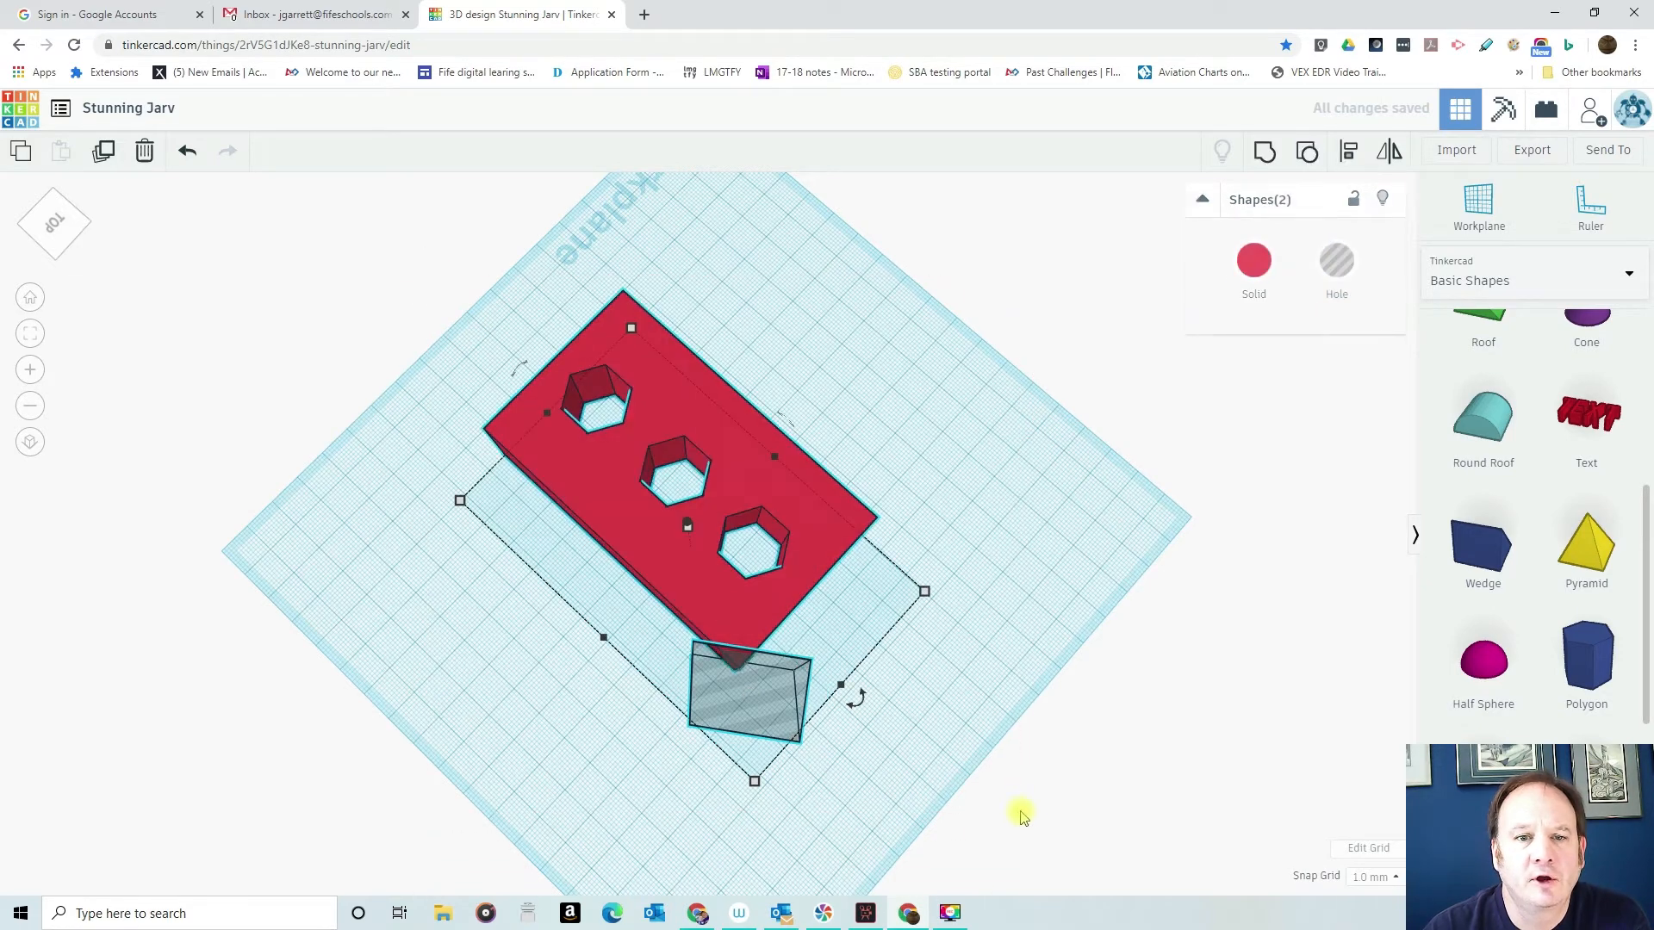
{"action": "left_click", "coordinate": [1262, 151]}
- Examine the cut corner and the hexagonal holes of the finished box from several sides
{"action": "right_click_drag", "start_coordinate": [918, 606], "coordinate": [1159, 606]}
{"action": "right_click_drag", "start_coordinate": [672, 638], "coordinate": [1034, 735]}
{"action": "right_click_drag", "start_coordinate": [800, 687], "coordinate": [827, 491]}
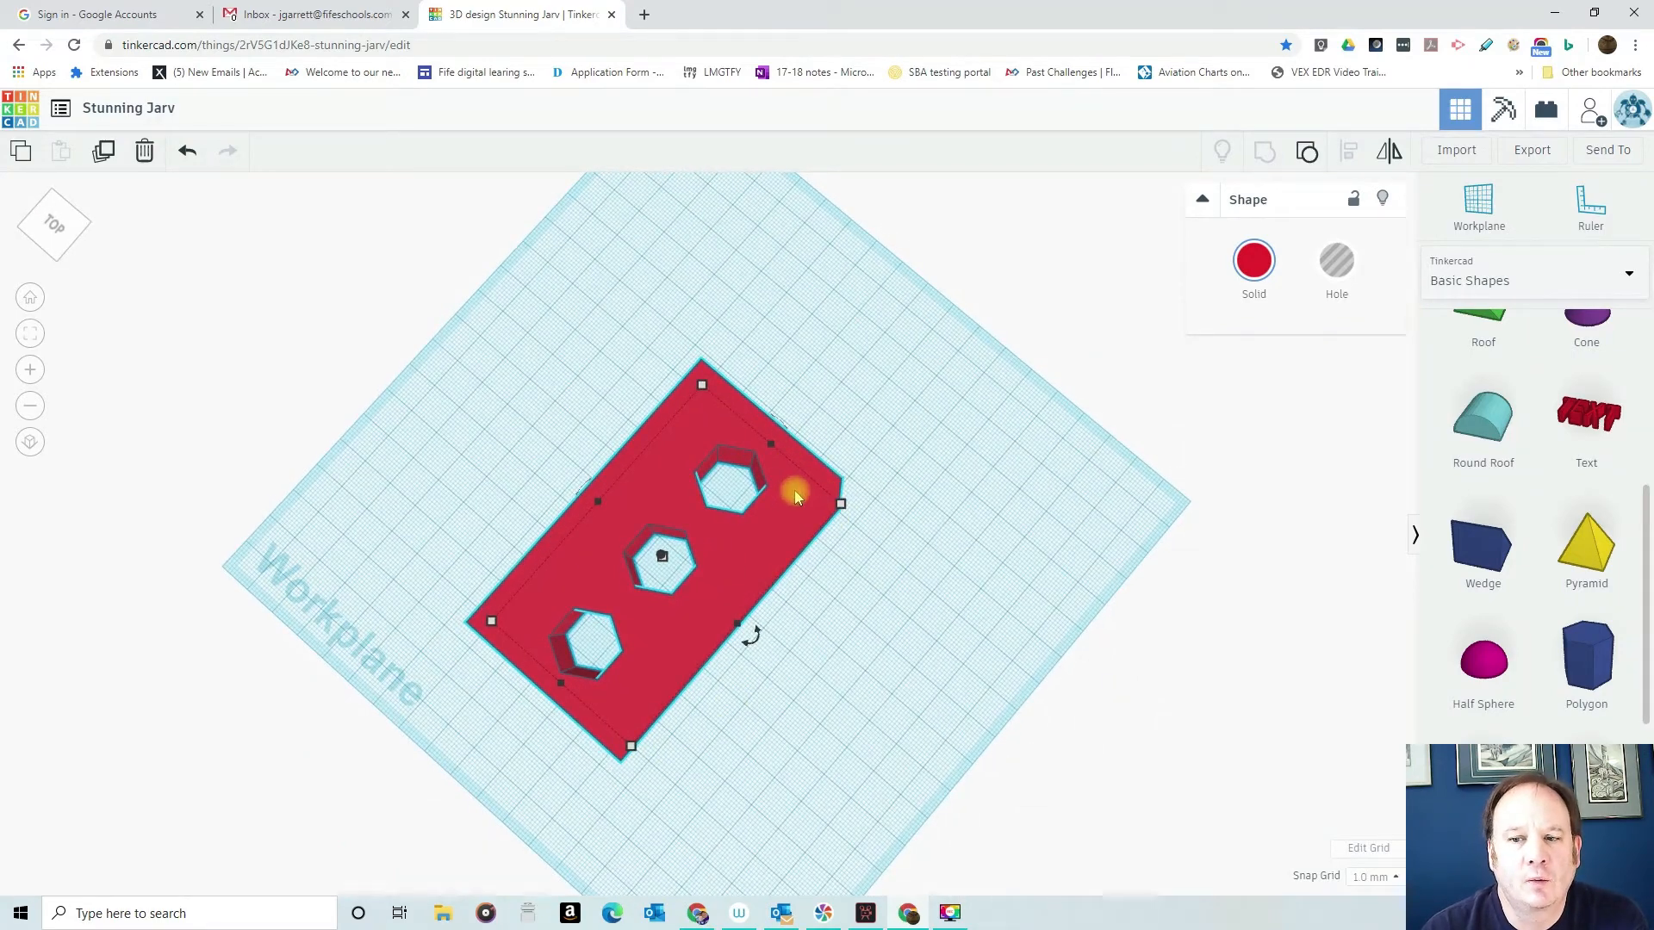
{"action": "right_click_drag", "start_coordinate": [843, 694], "coordinate": [805, 546]}
{"action": "left_click", "coordinate": [805, 546]}
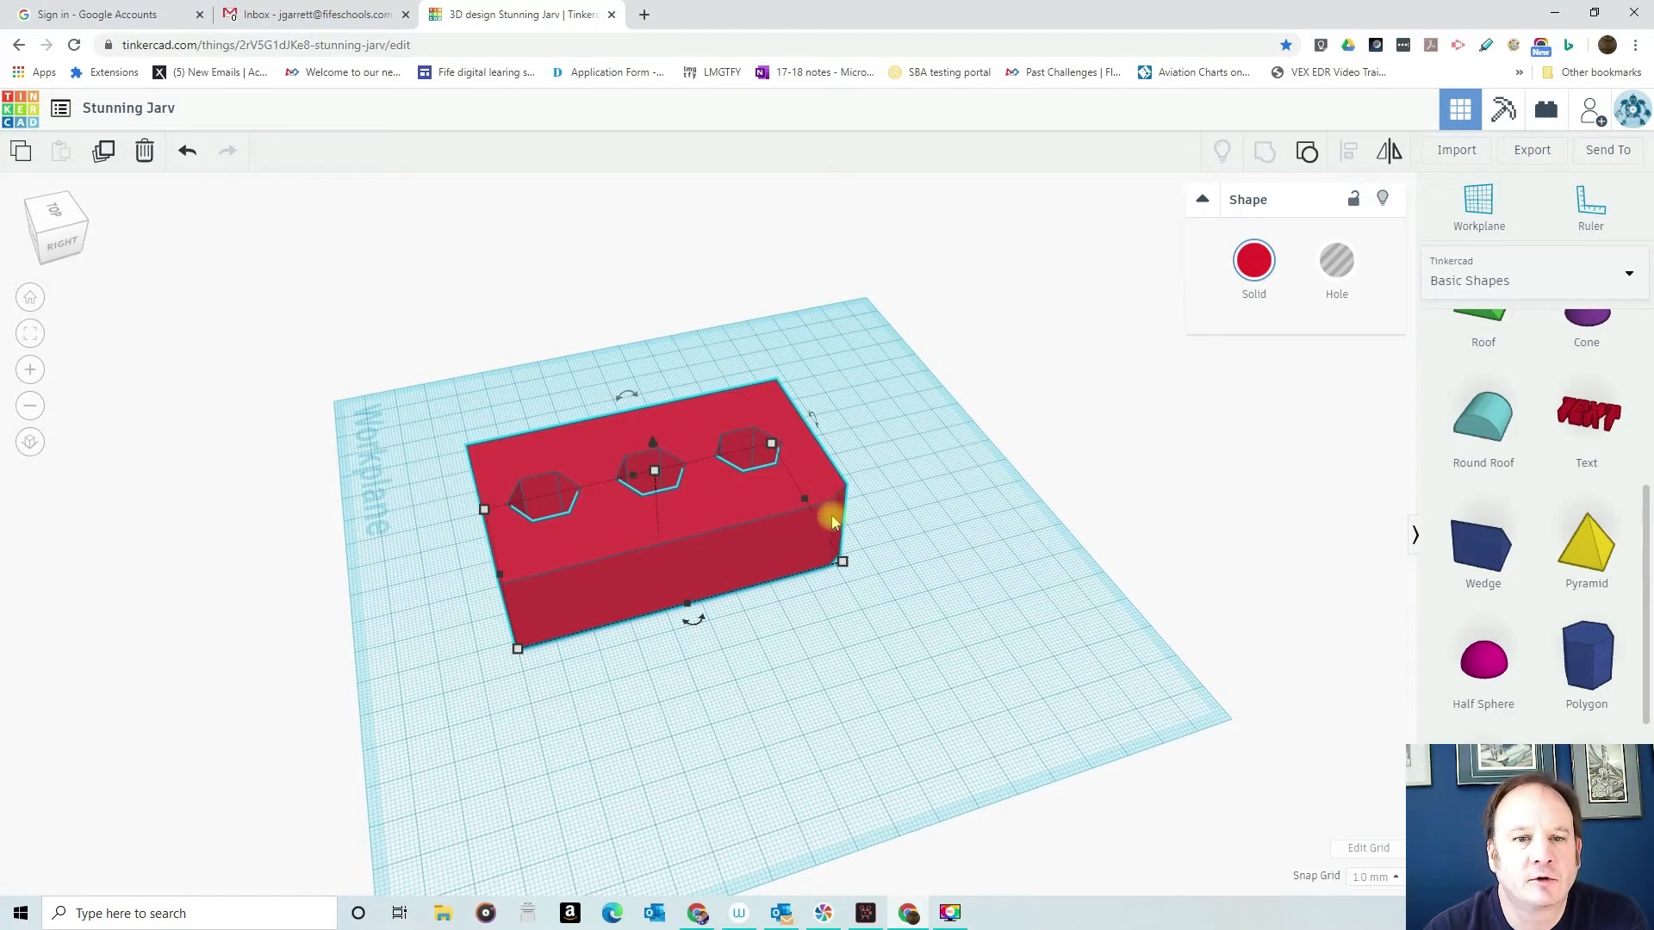
{"action": "right_click_drag", "start_coordinate": [649, 650], "coordinate": [583, 669]}
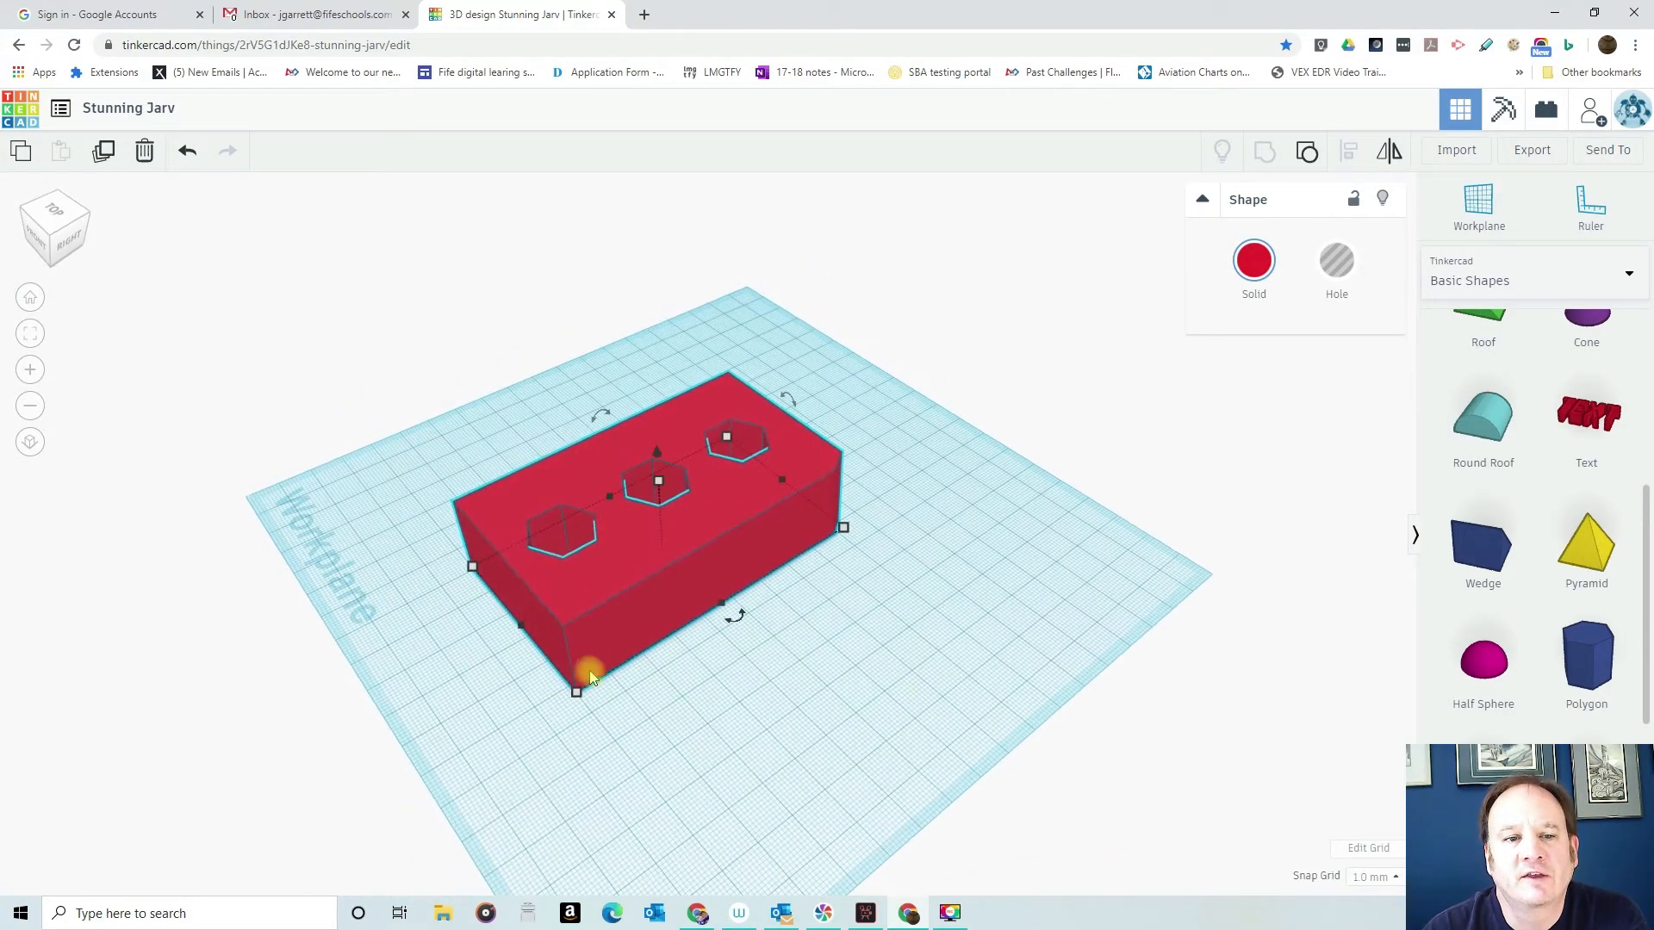
{"action": "right_click_drag", "start_coordinate": [852, 690], "coordinate": [701, 793]}
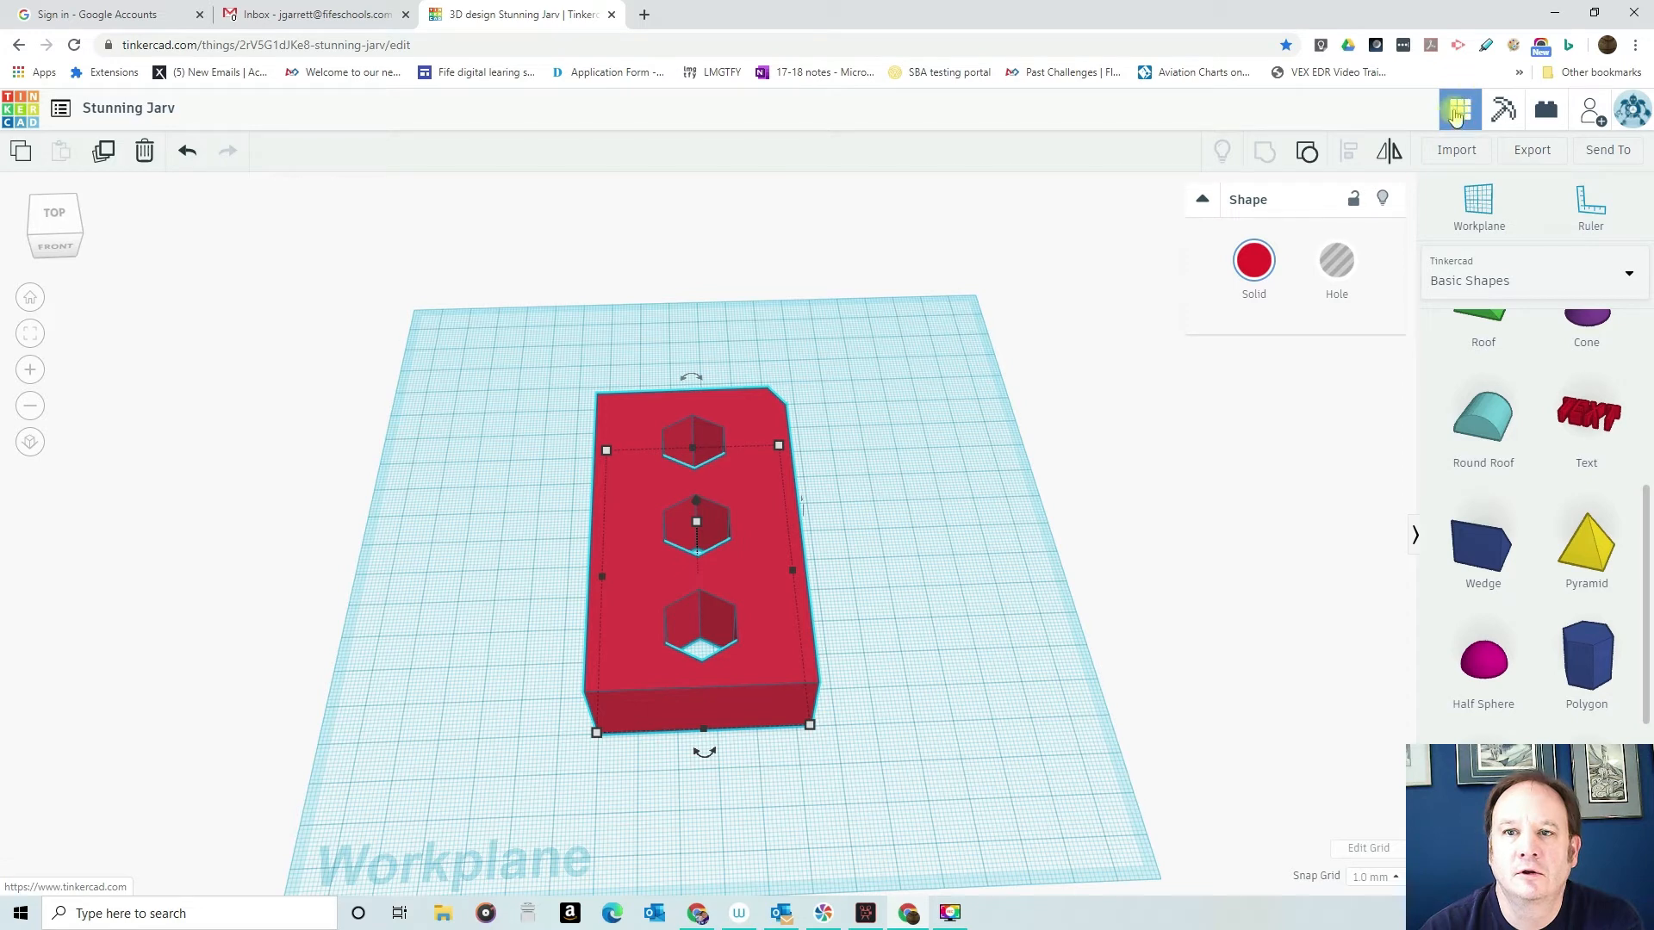
- Return to the dashboard and open the full list of 3D design lessons in the Learn section
{"action": "left_click", "coordinate": [14, 109]}
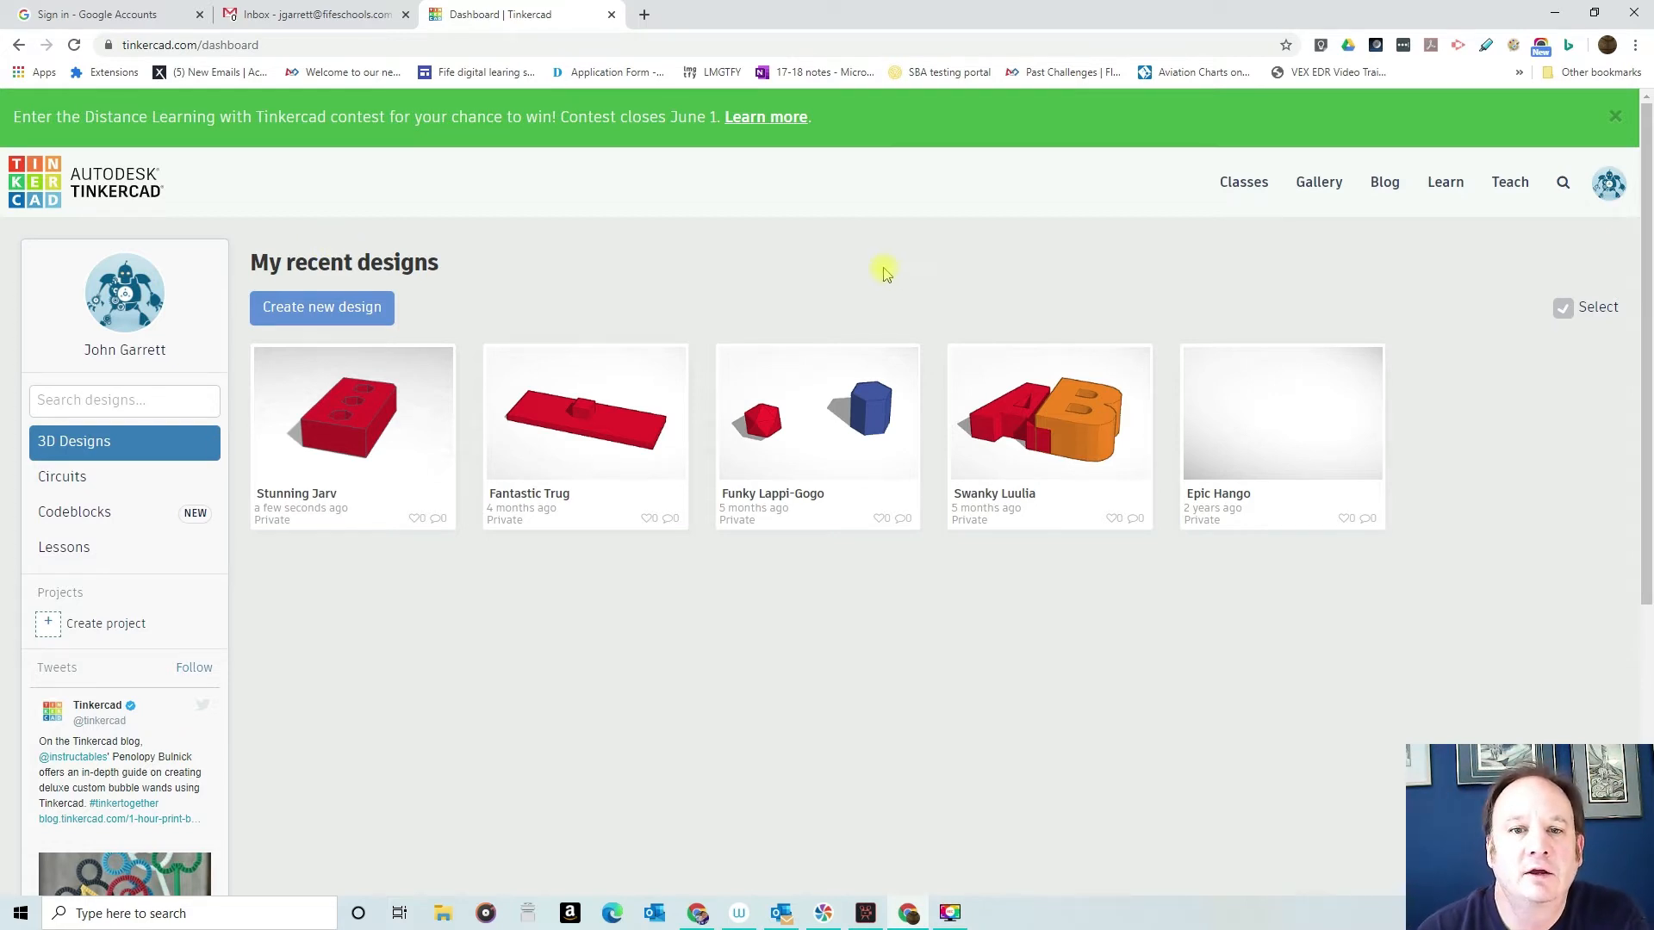
{"action": "left_click", "coordinate": [1435, 191]}
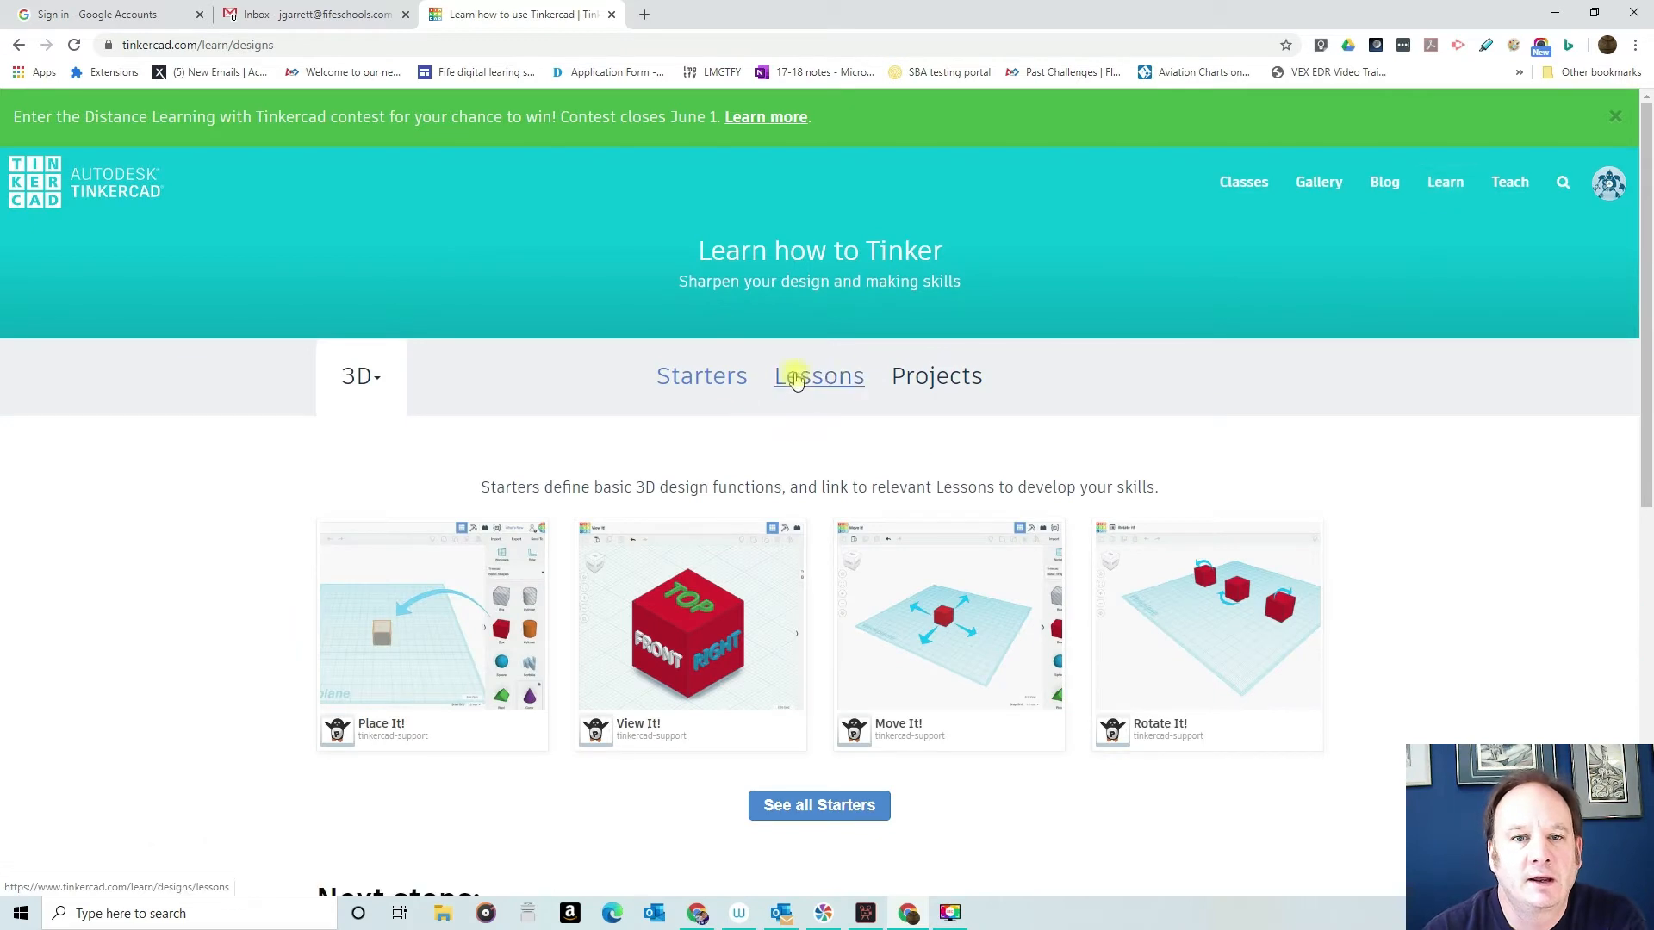
{"action": "left_click", "coordinate": [832, 381]}
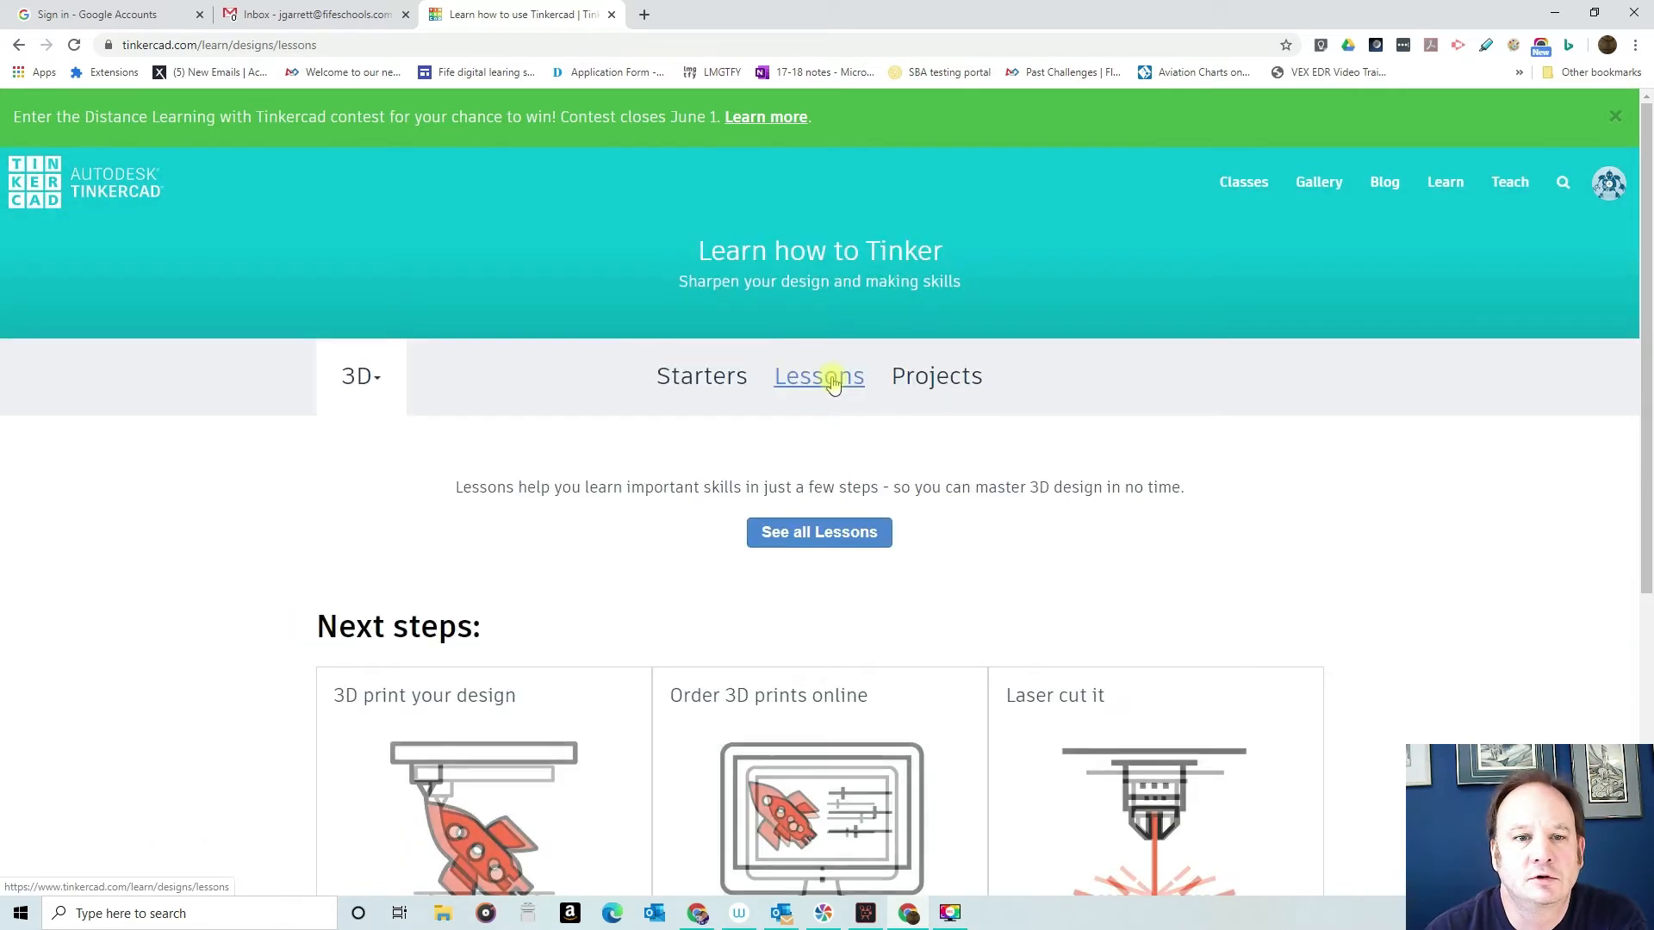
{"action": "left_click", "coordinate": [827, 807]}
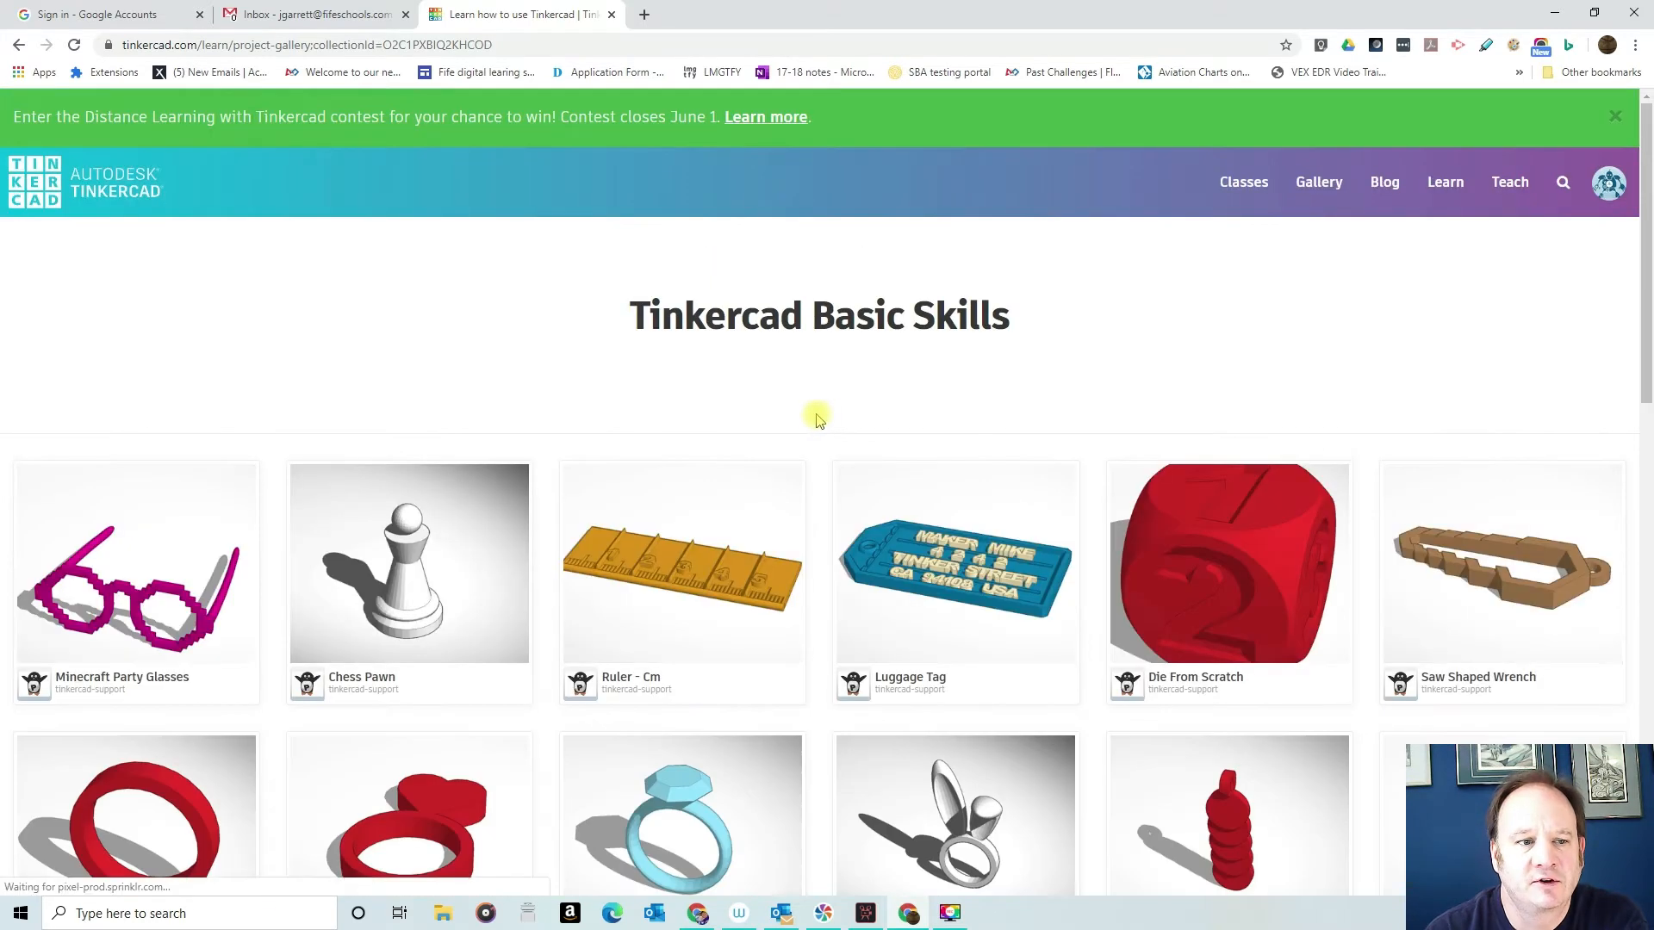
- Find the Creating Holes lesson in the Tinkercad Basic Skills collection and open it
{"action": "scroll", "coordinate": [819, 418], "scroll_direction": "down", "scroll_amount": 8}
{"action": "scroll", "coordinate": [801, 419], "scroll_direction": "down", "scroll_amount": 4}
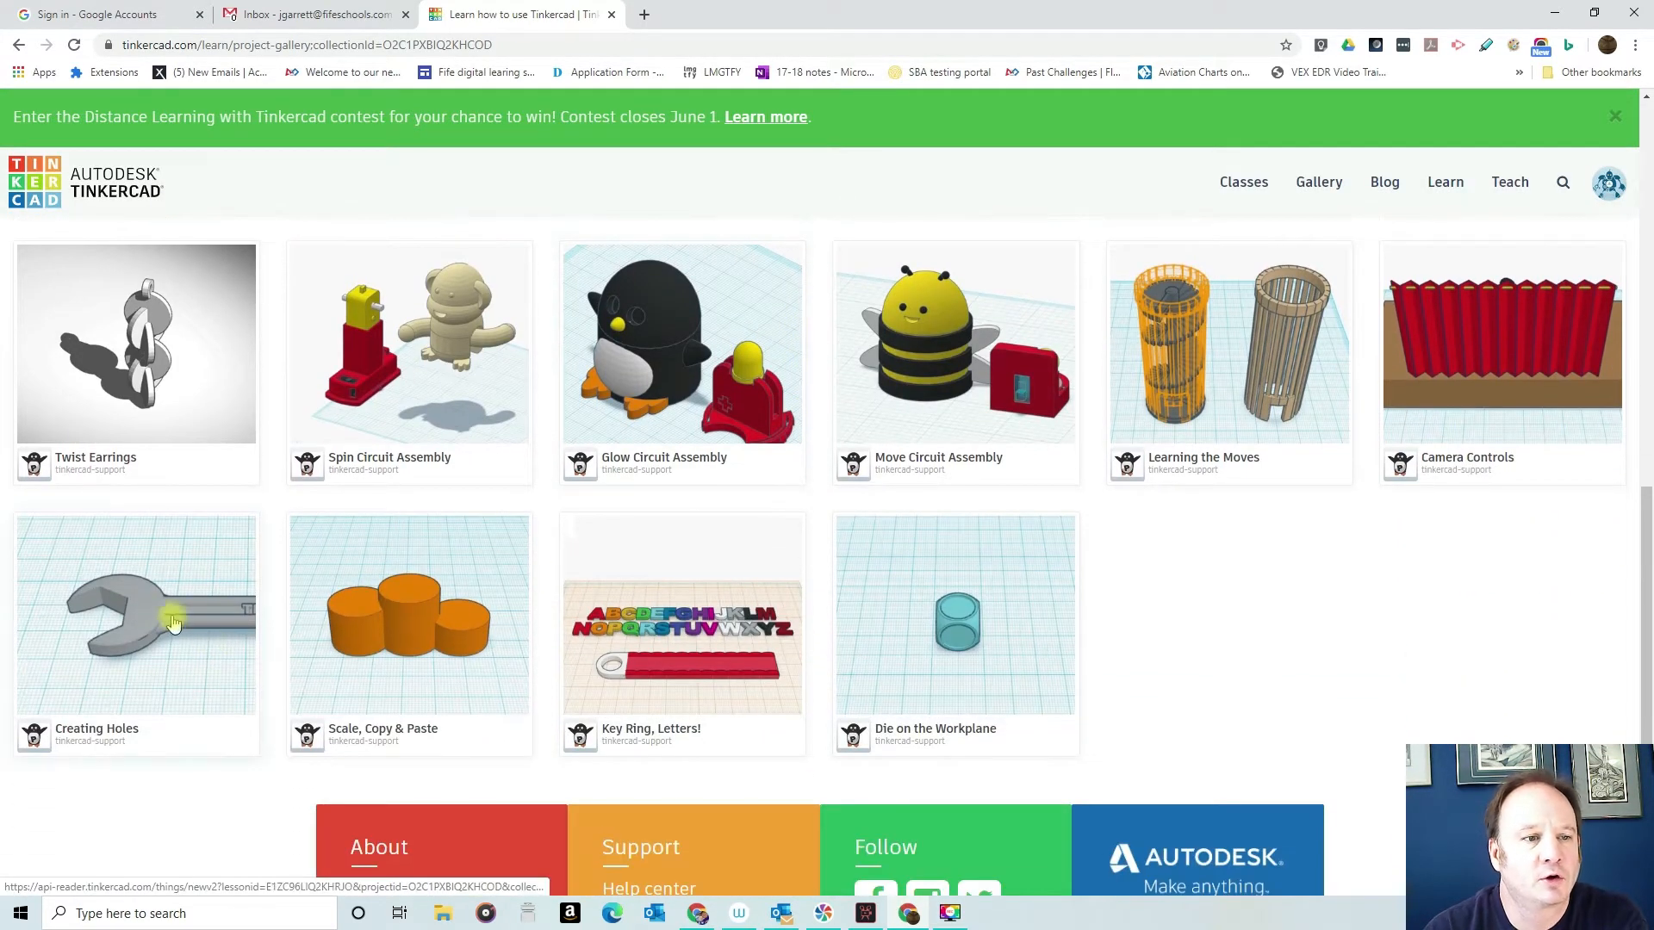
{"action": "left_click", "coordinate": [172, 622]}
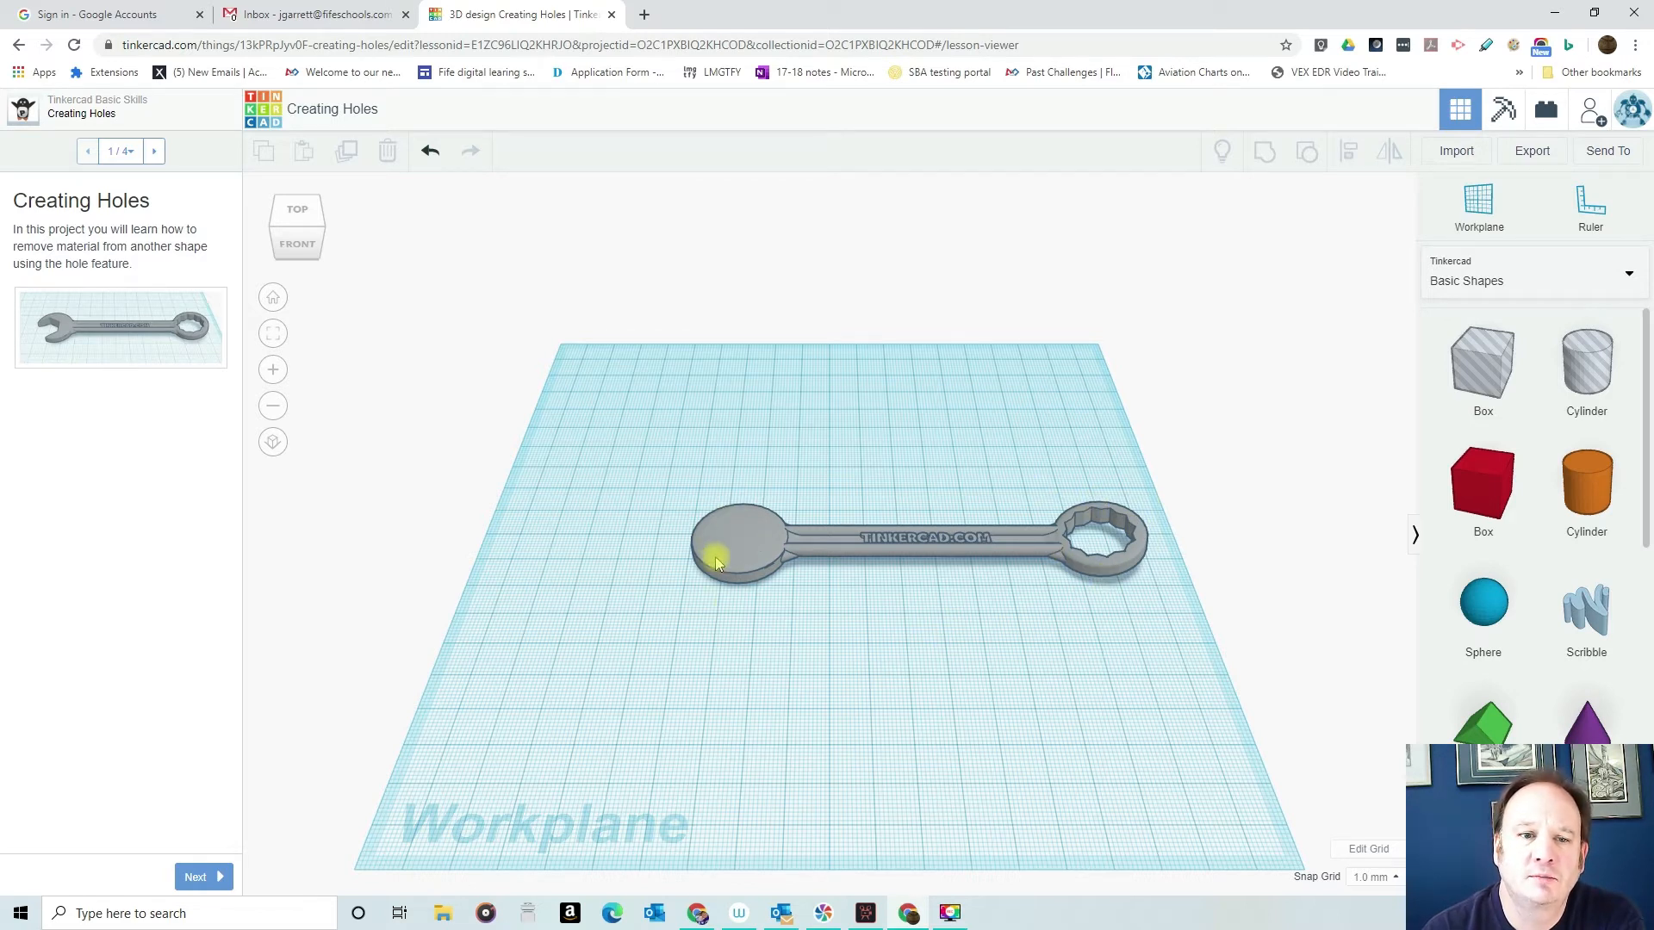
- Advance the lesson to its second page and place a polygon in the orange outline on the wrench's solid head
{"action": "right_click_drag", "start_coordinate": [849, 598], "coordinate": [849, 659]}
{"action": "left_click", "coordinate": [203, 878]}
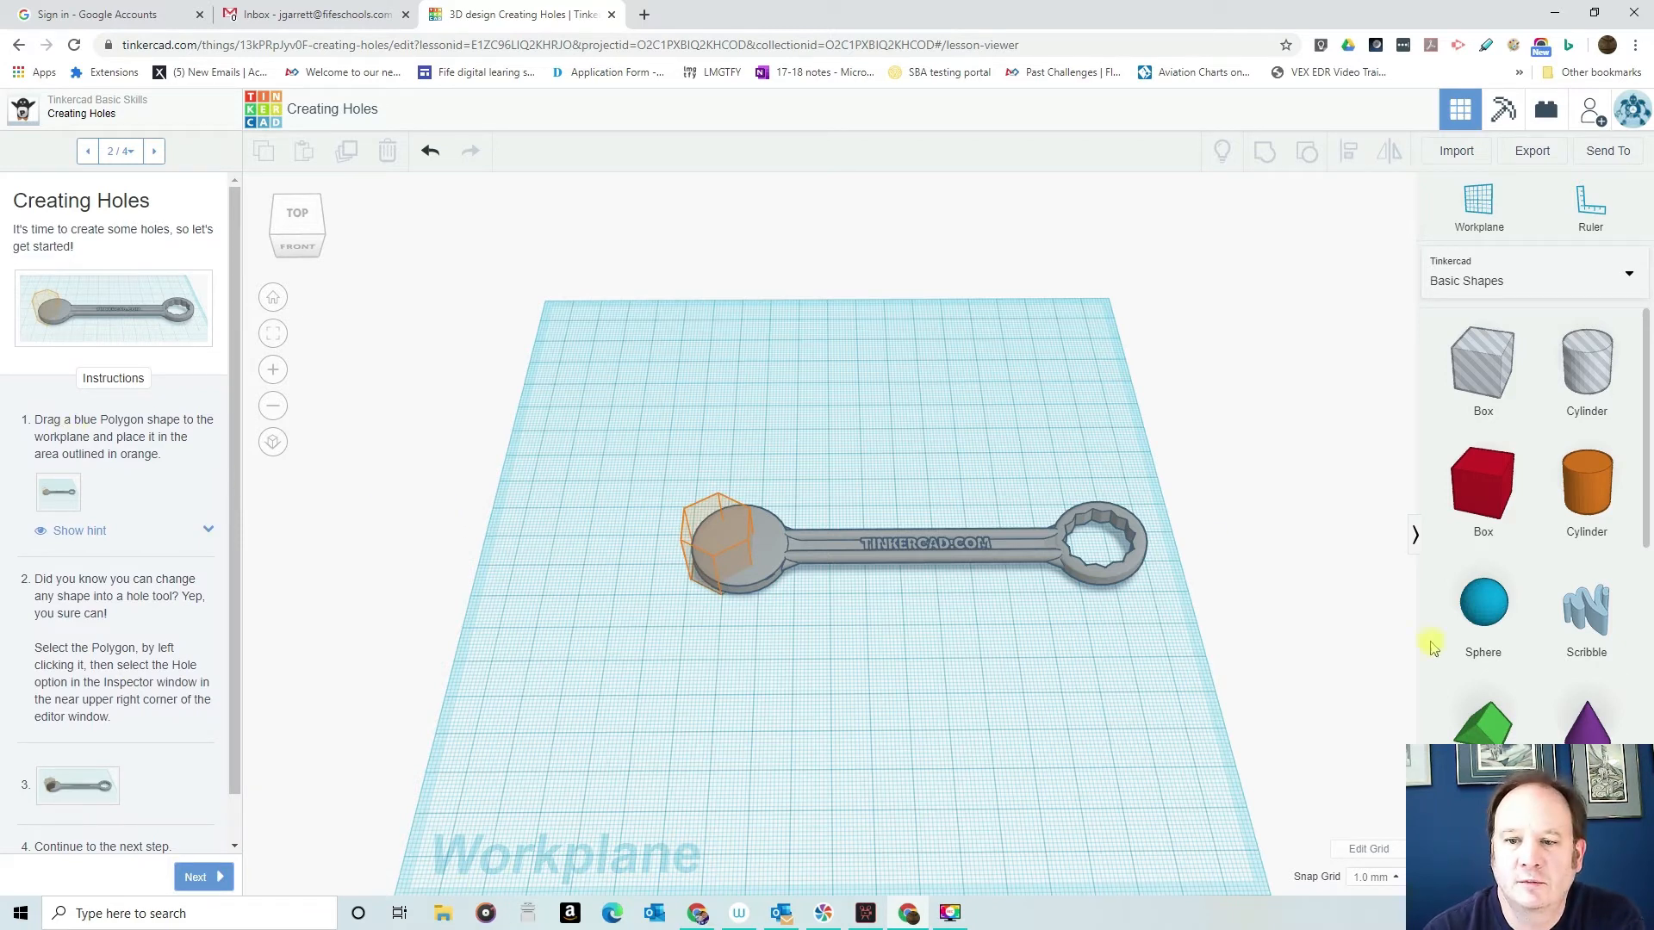
{"action": "scroll", "coordinate": [1481, 586], "scroll_direction": "down", "scroll_amount": 5}
{"action": "left_click_drag", "start_coordinate": [1597, 667], "coordinate": [725, 573]}
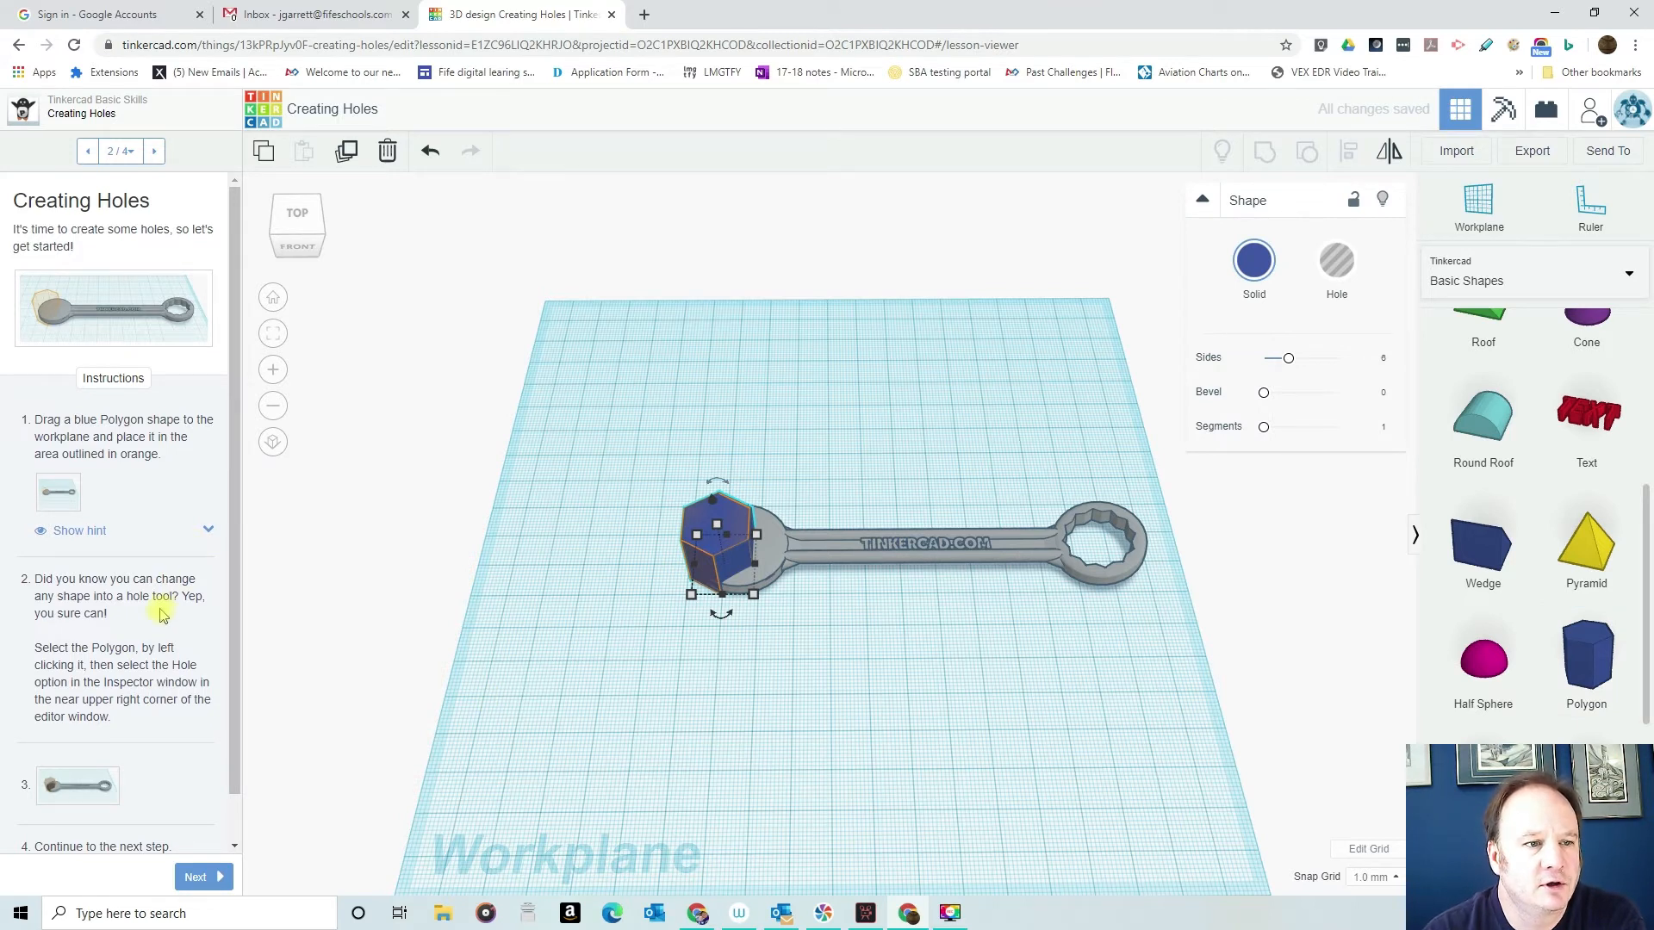
- Read the remaining lesson instructions and turn the polygon on the wrench head into a hole
{"action": "scroll", "coordinate": [173, 627], "scroll_direction": "down", "scroll_amount": 1}
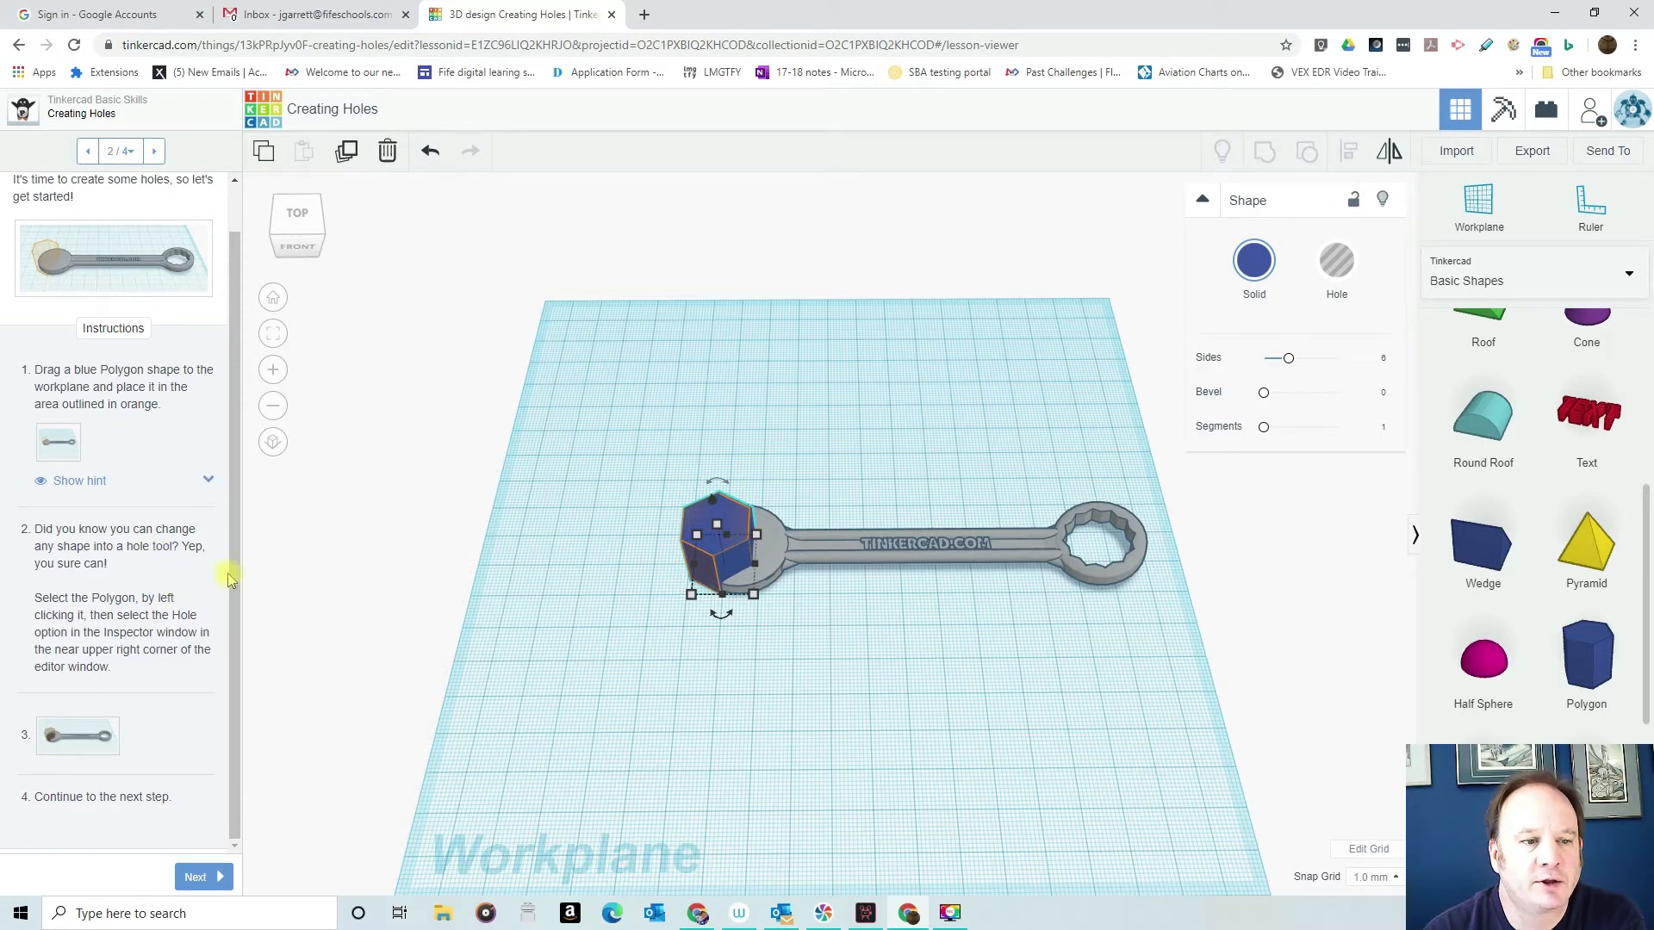
{"action": "left_click", "coordinate": [1340, 263]}
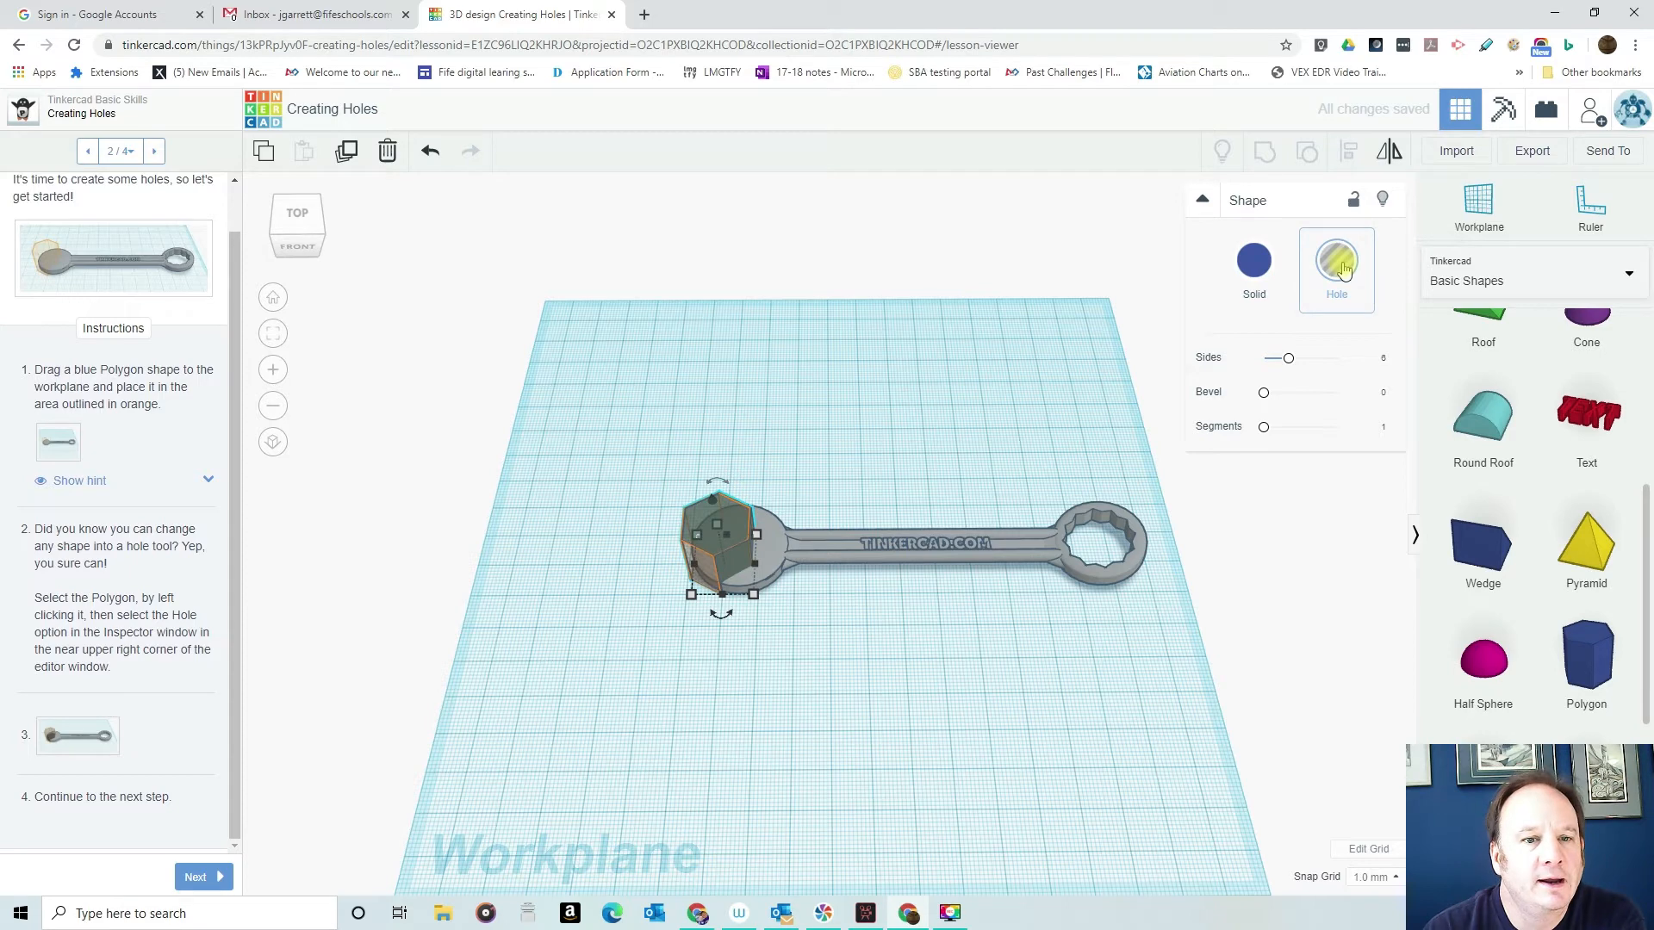
- Advance the lesson to Group the Shapes and group the wrench with the polygon hole to cut the jaw opening
{"action": "left_click", "coordinate": [193, 877]}
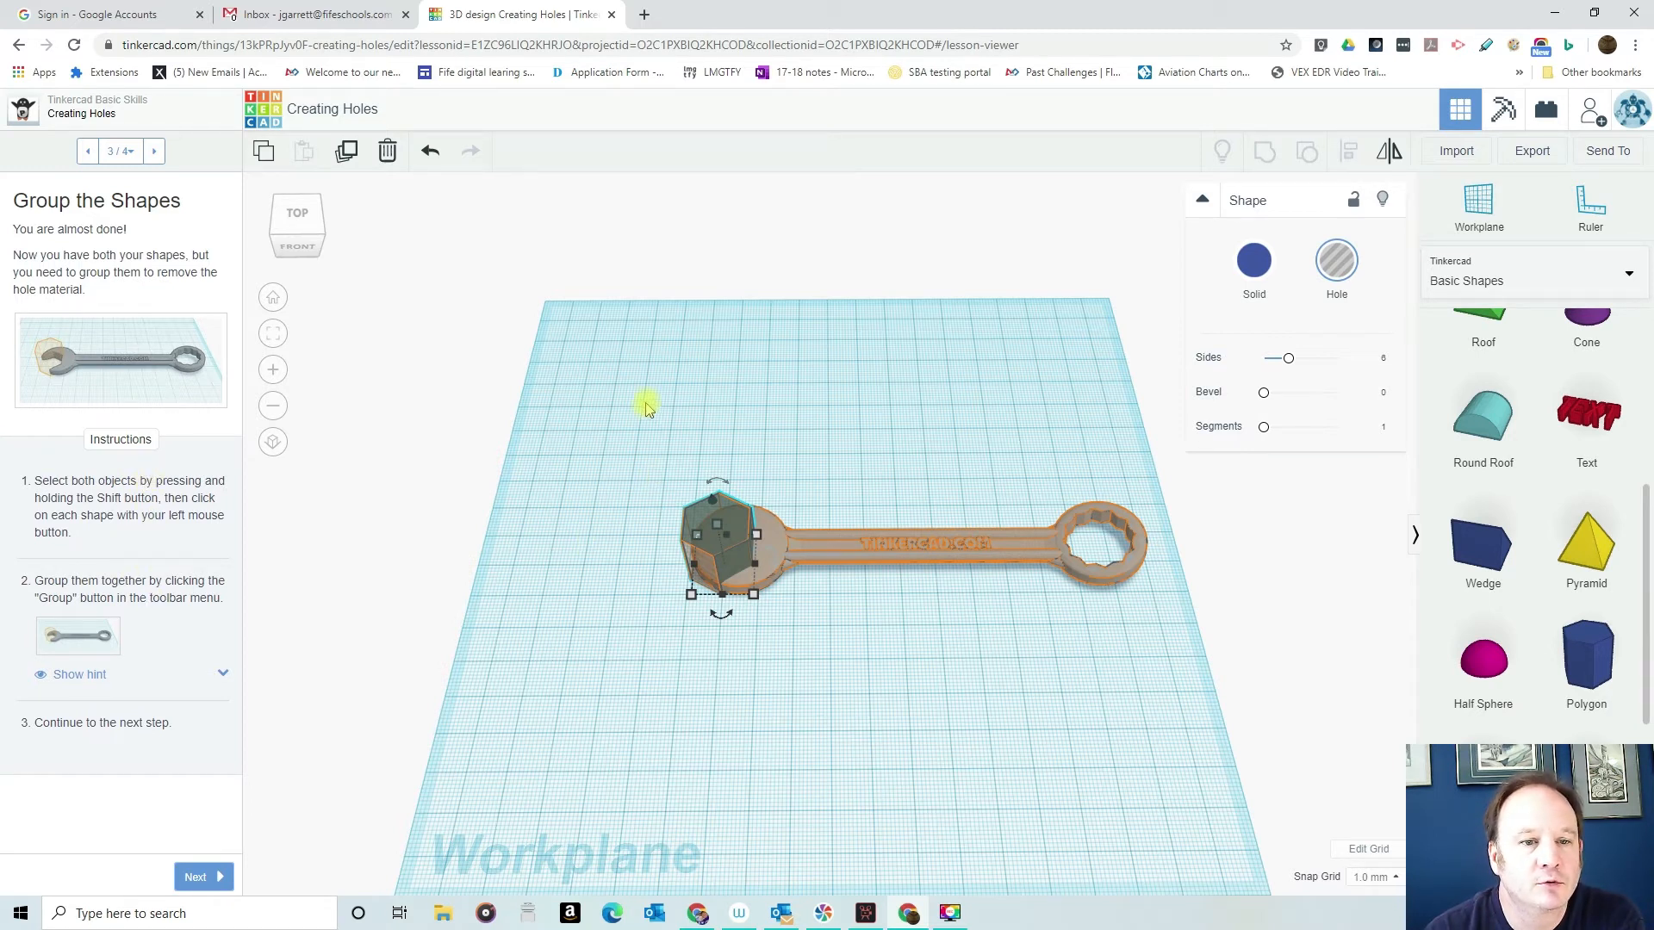
{"action": "left_click_drag", "start_coordinate": [609, 385], "coordinate": [1099, 637]}
{"action": "left_click", "coordinate": [1263, 153]}
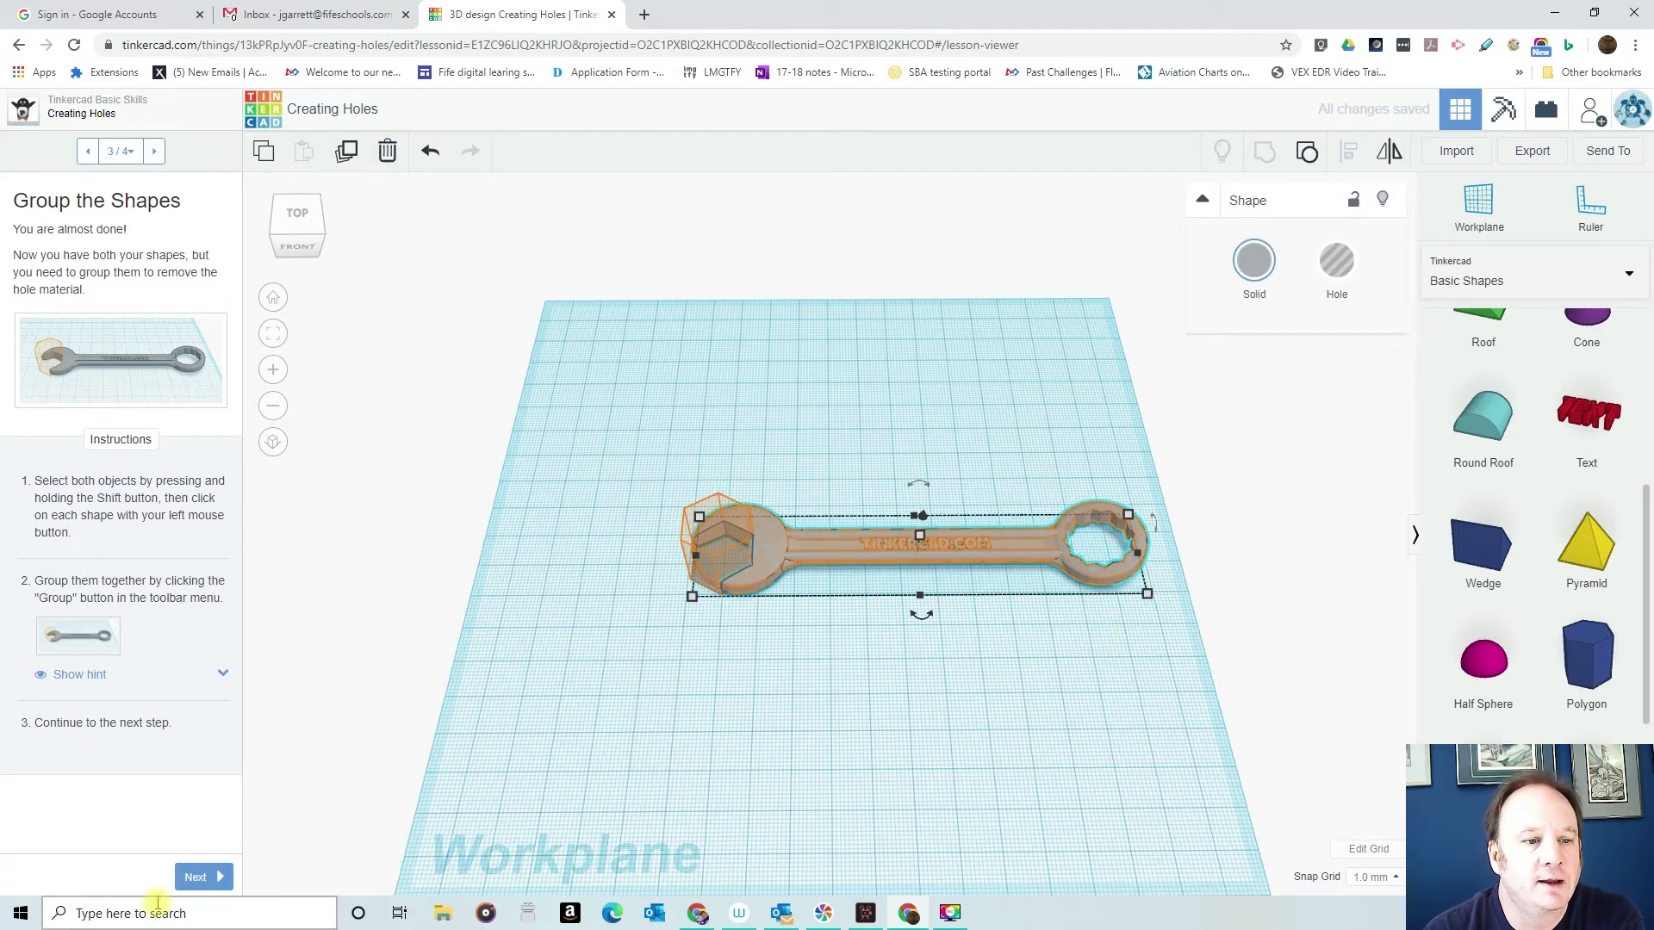
- Advance the Creating Holes lesson to its Congratulations page and deselect the finished wrench
{"action": "left_click", "coordinate": [191, 879]}
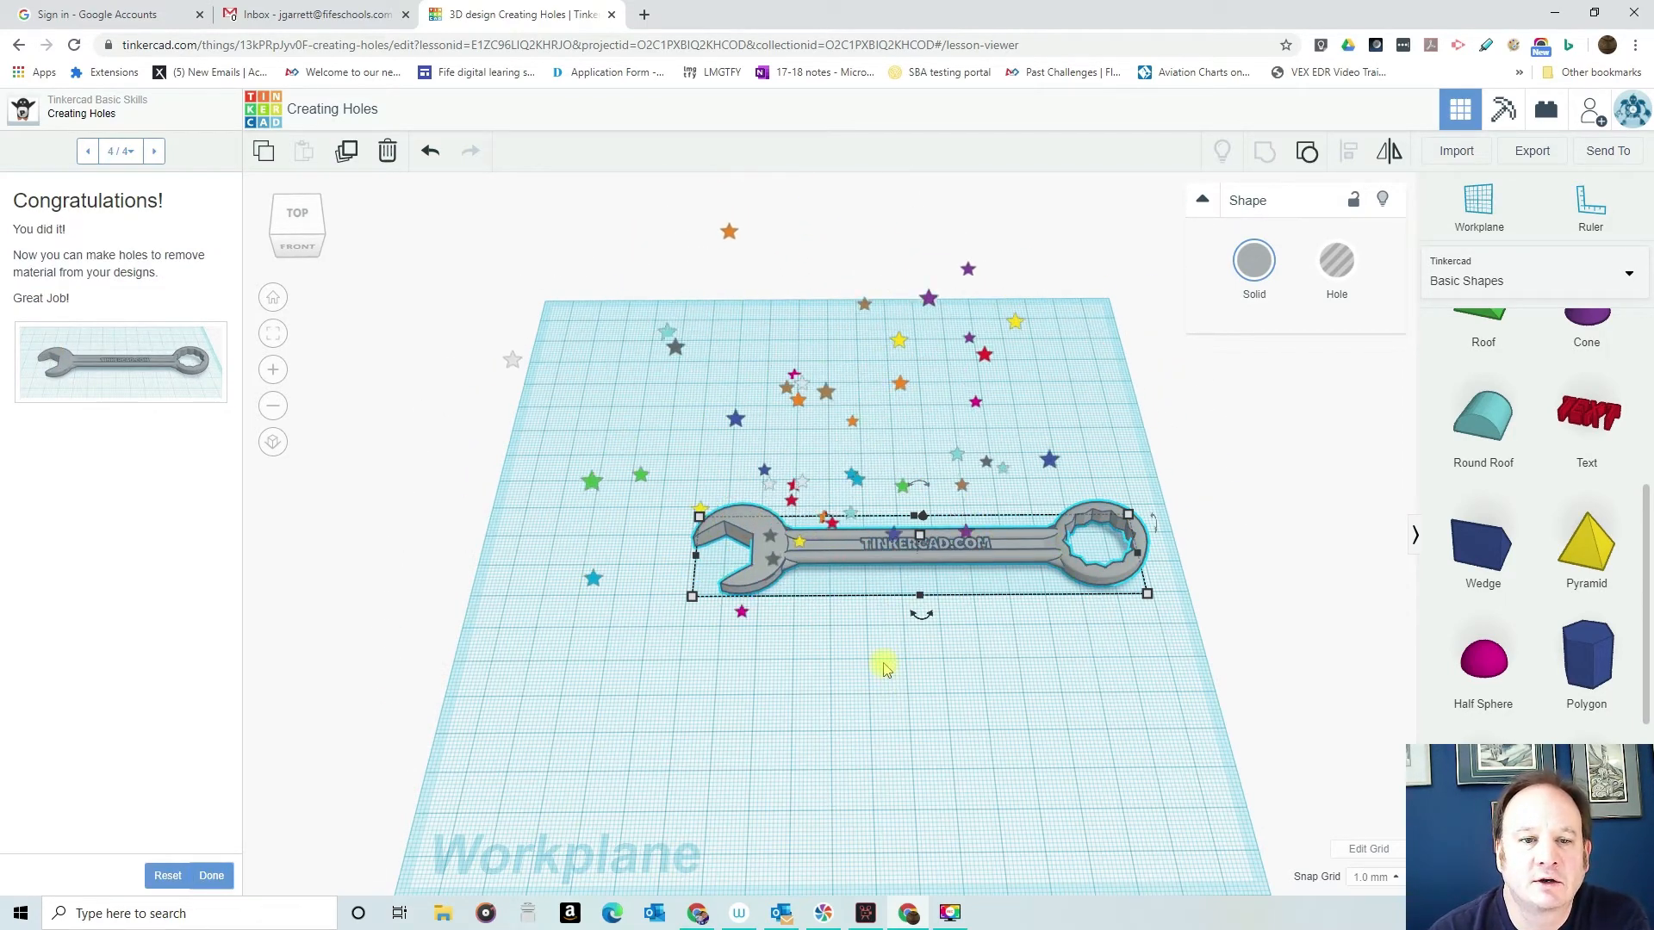
{"action": "left_click", "coordinate": [882, 667]}
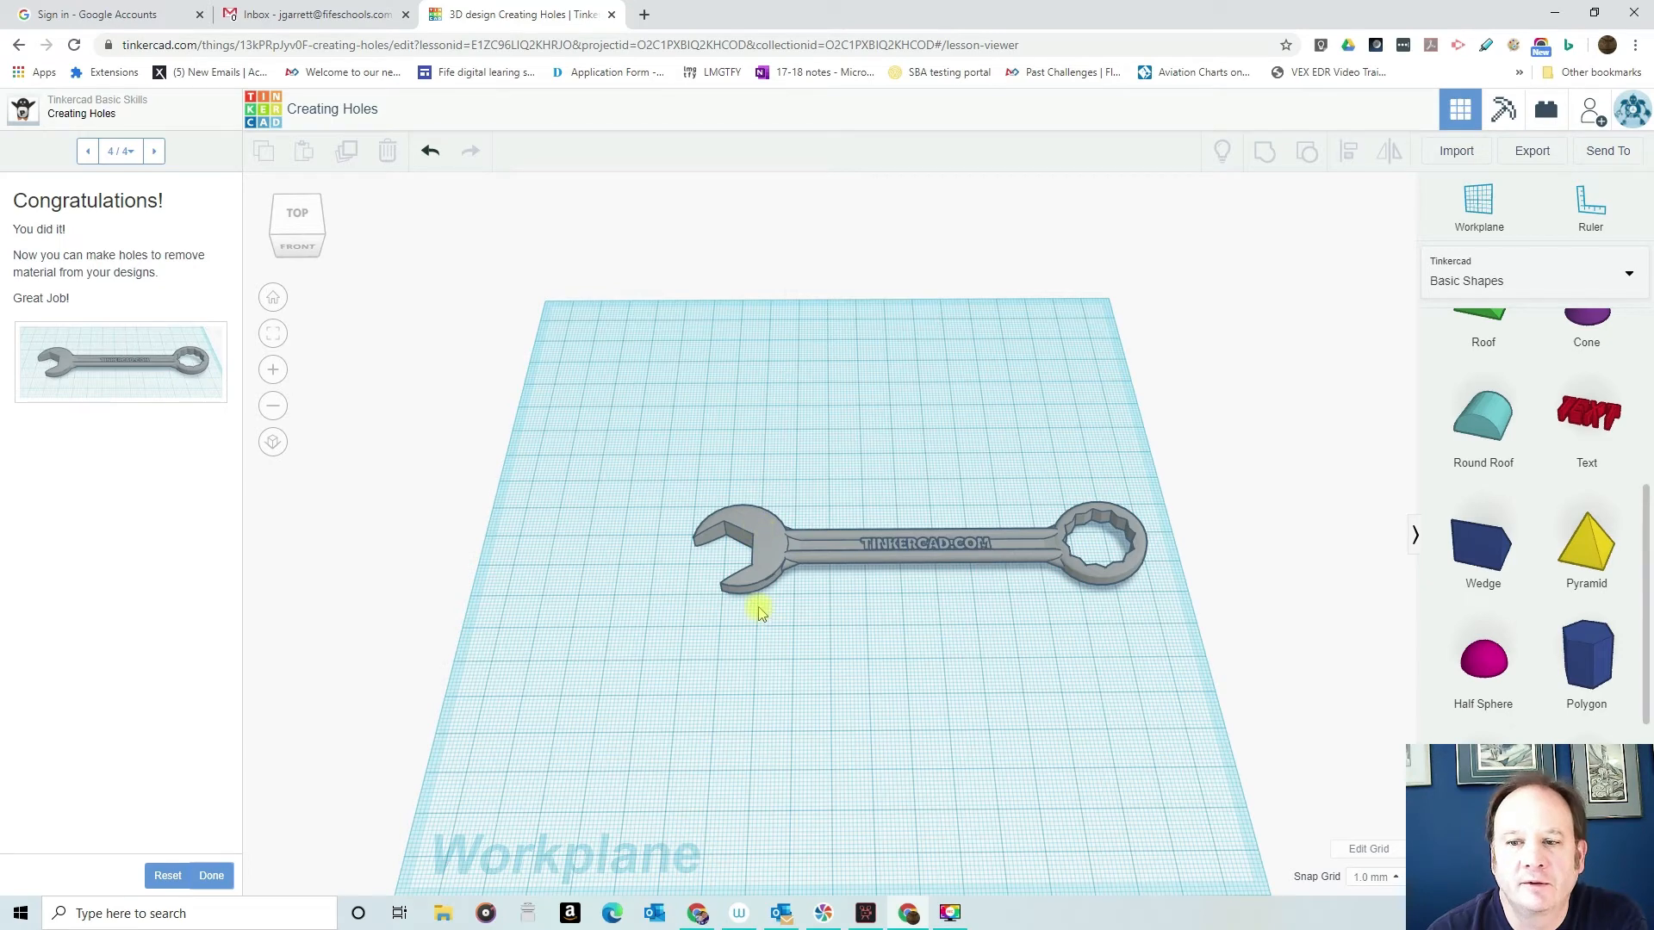
{"action": "right_click_drag", "start_coordinate": [870, 651], "coordinate": [822, 666]}
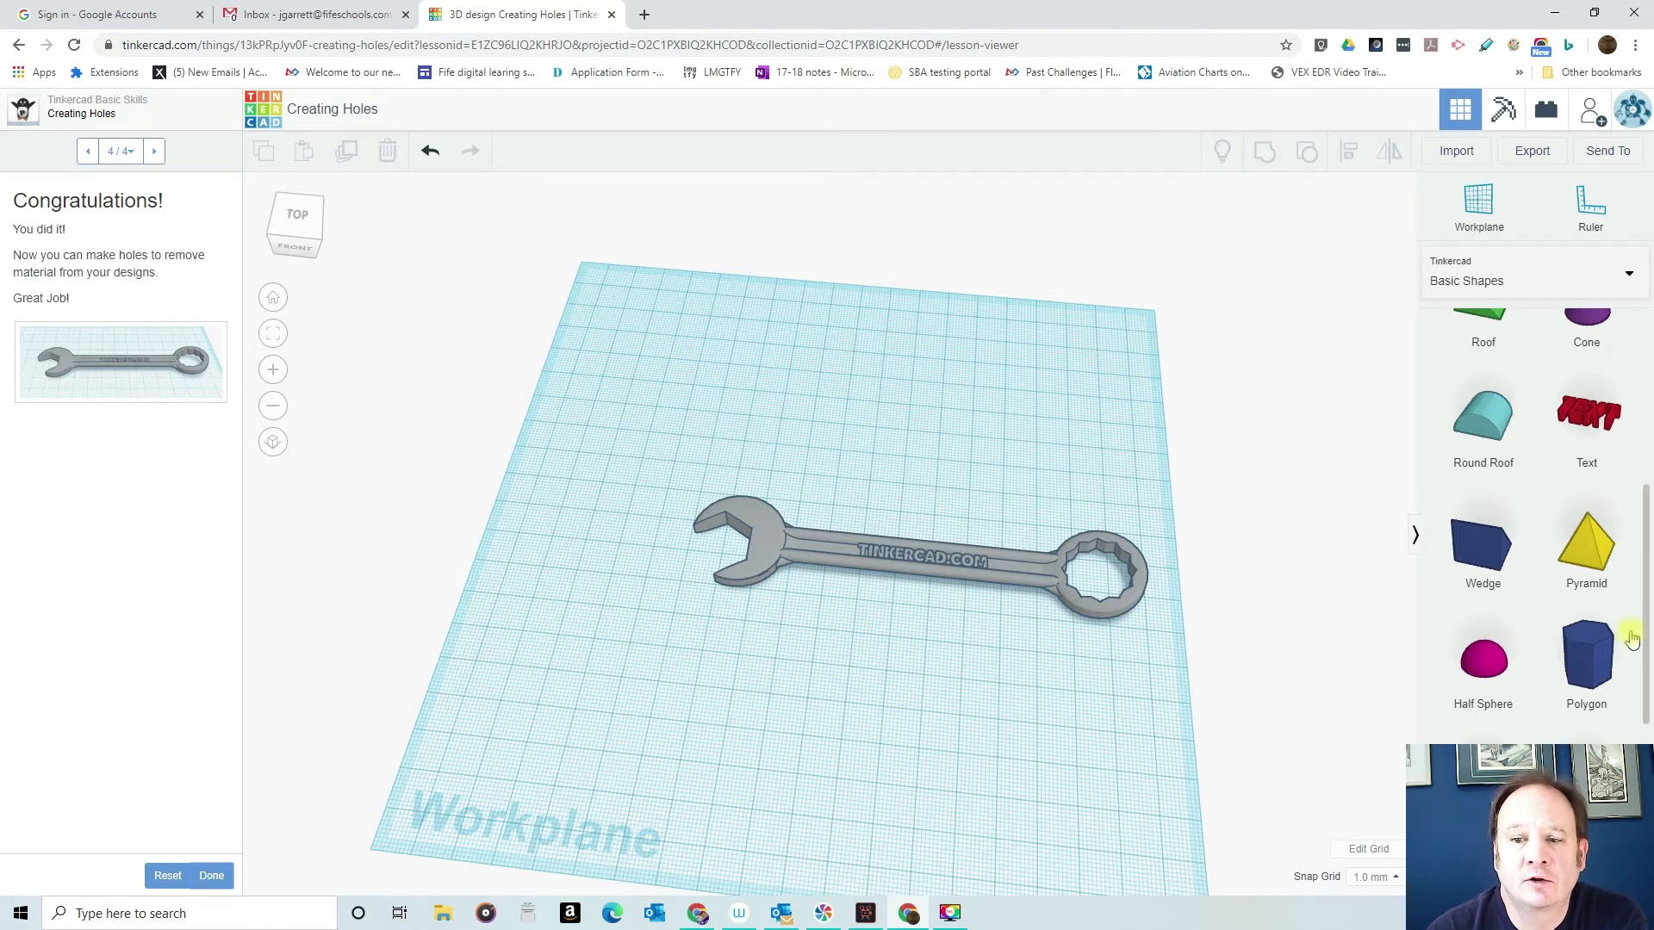
- Look through the shapes available in the Basic Shapes library
{"action": "scroll", "coordinate": [1523, 732], "scroll_direction": "down", "scroll_amount": 5}
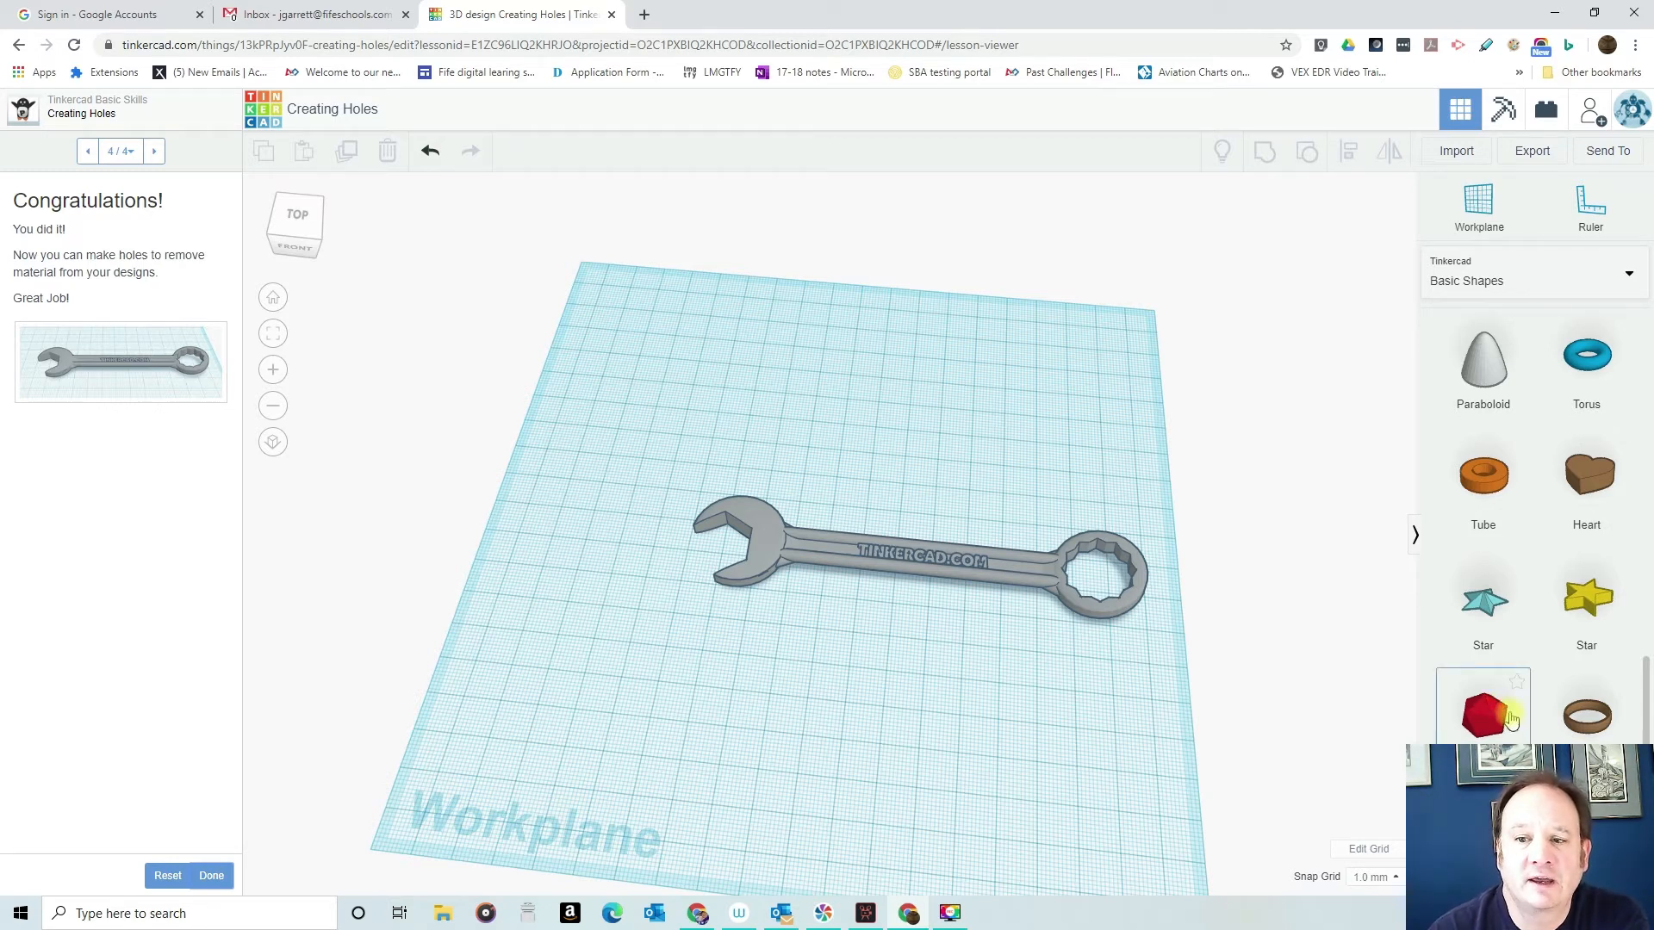
{"action": "scroll", "coordinate": [1585, 534], "scroll_direction": "up", "scroll_amount": 3}
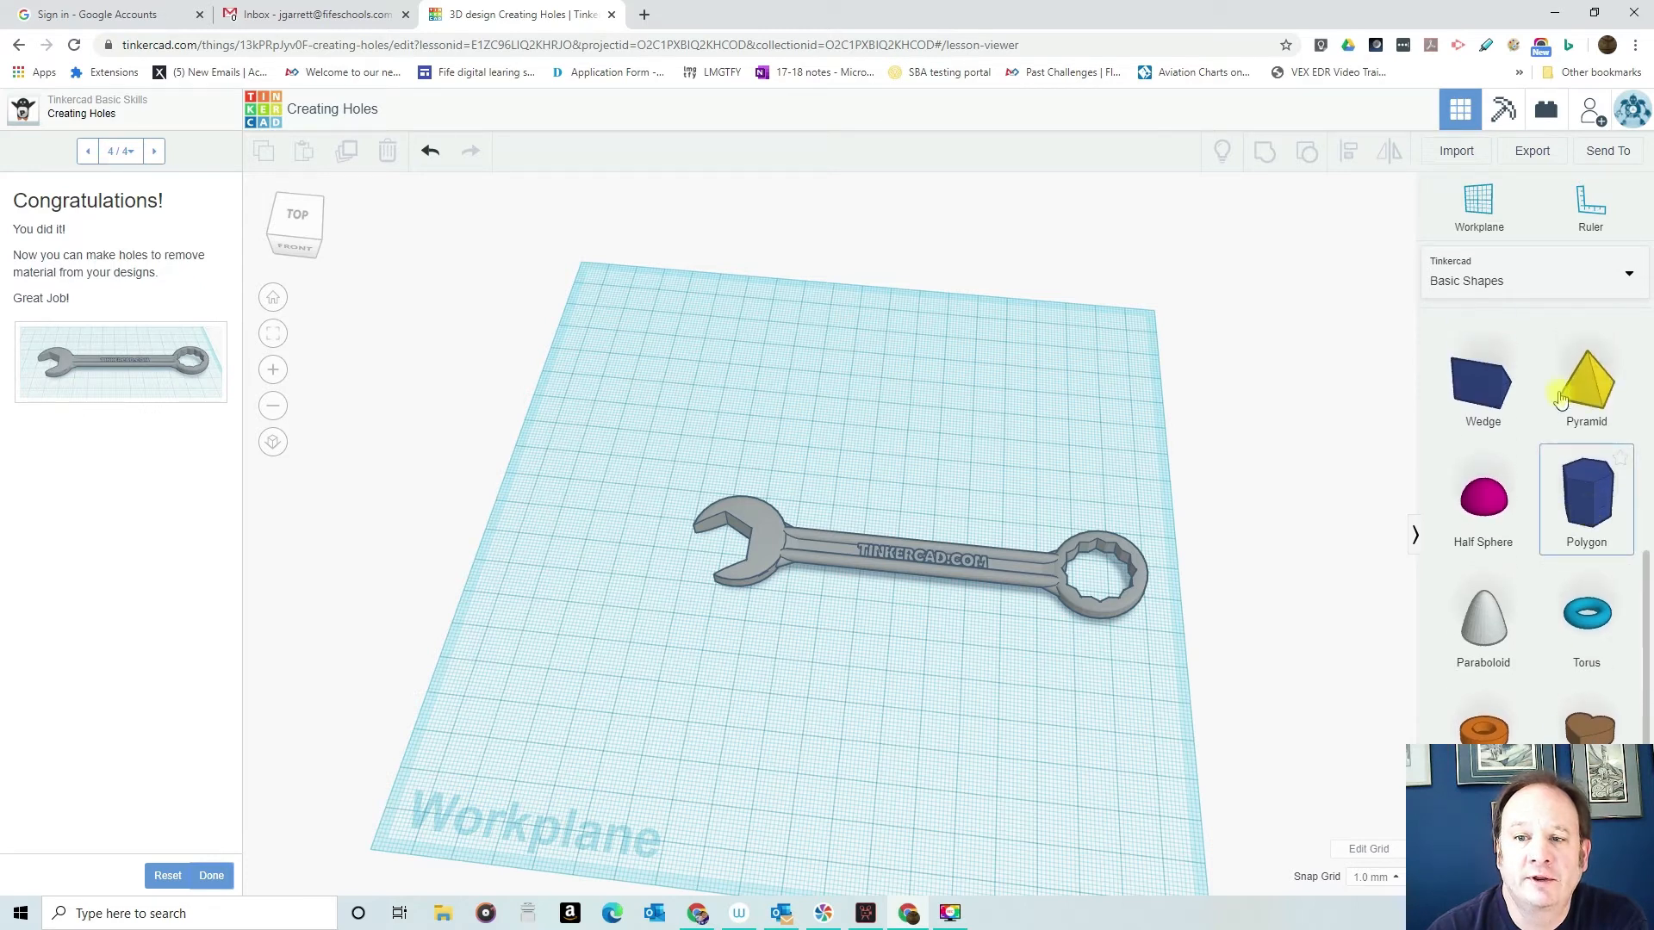
{"action": "scroll", "coordinate": [1532, 436], "scroll_direction": "up", "scroll_amount": 3}
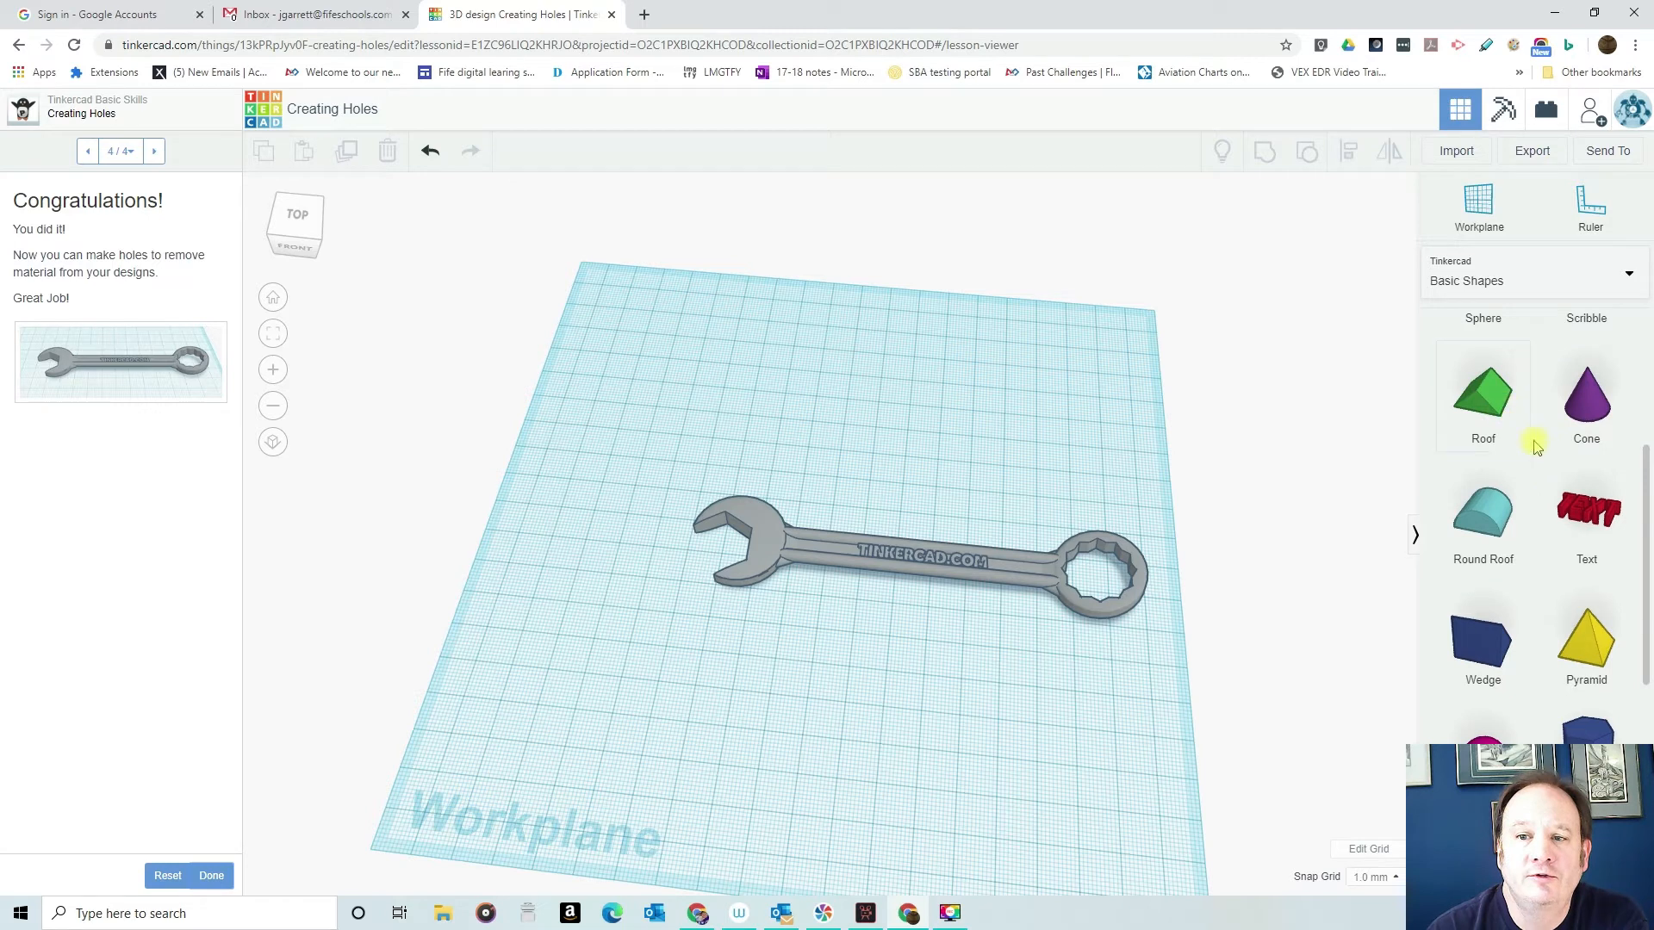
{"action": "scroll", "coordinate": [1533, 443], "scroll_direction": "up", "scroll_amount": 3}
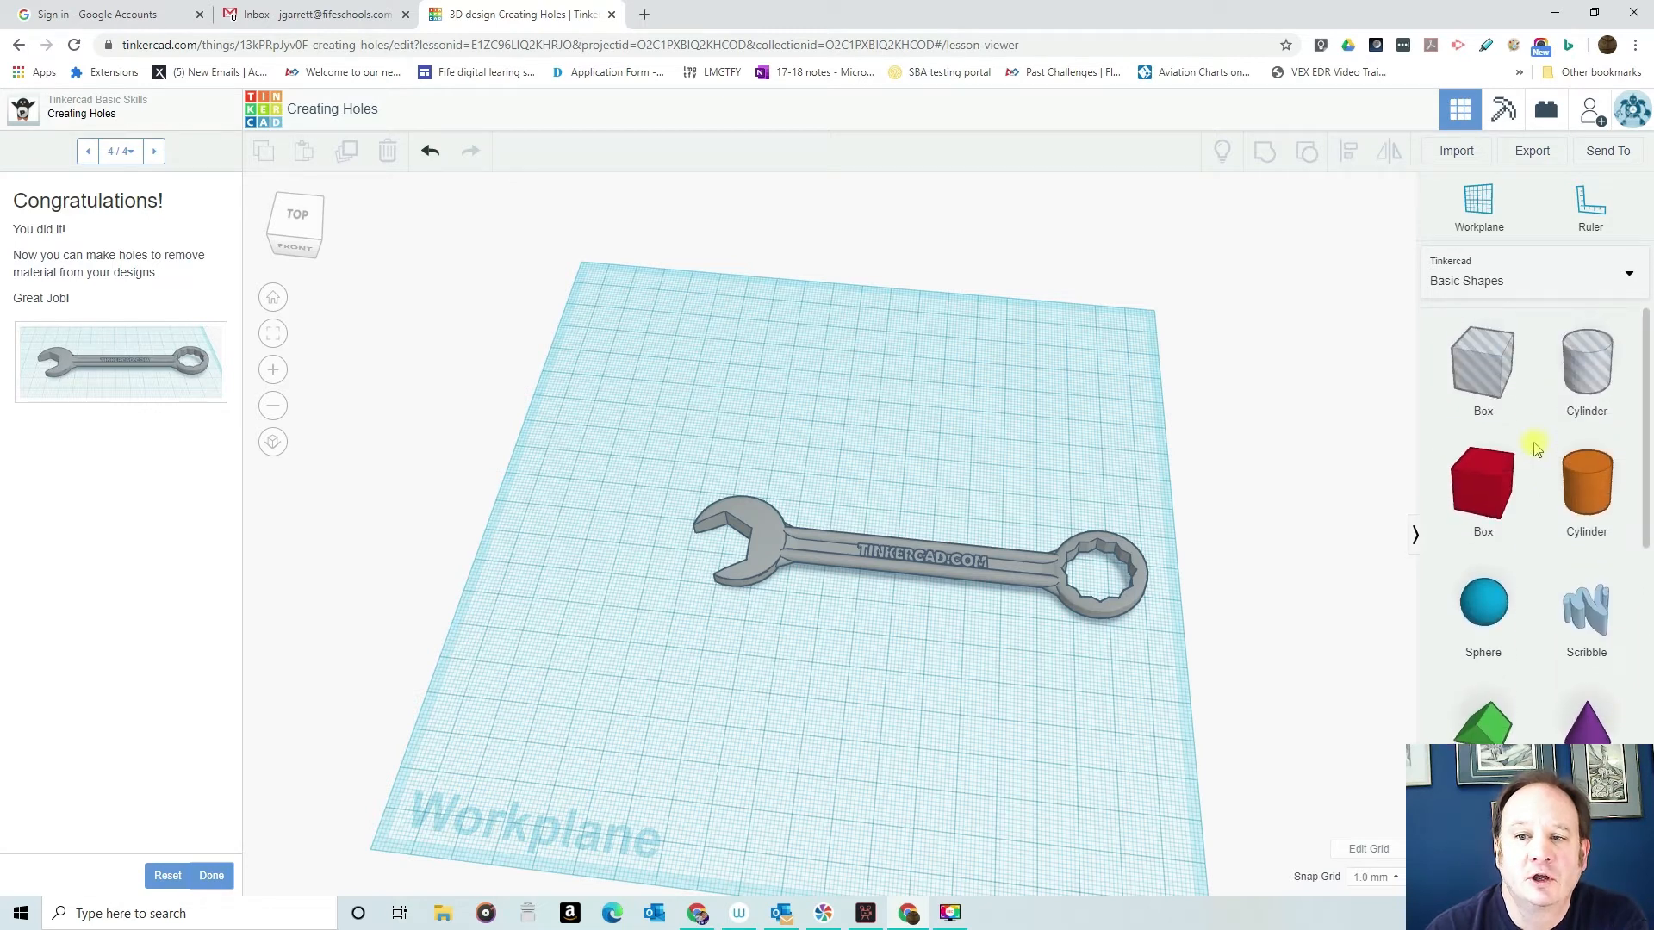
{"action": "scroll", "coordinate": [1536, 448], "scroll_direction": "down", "scroll_amount": 10}
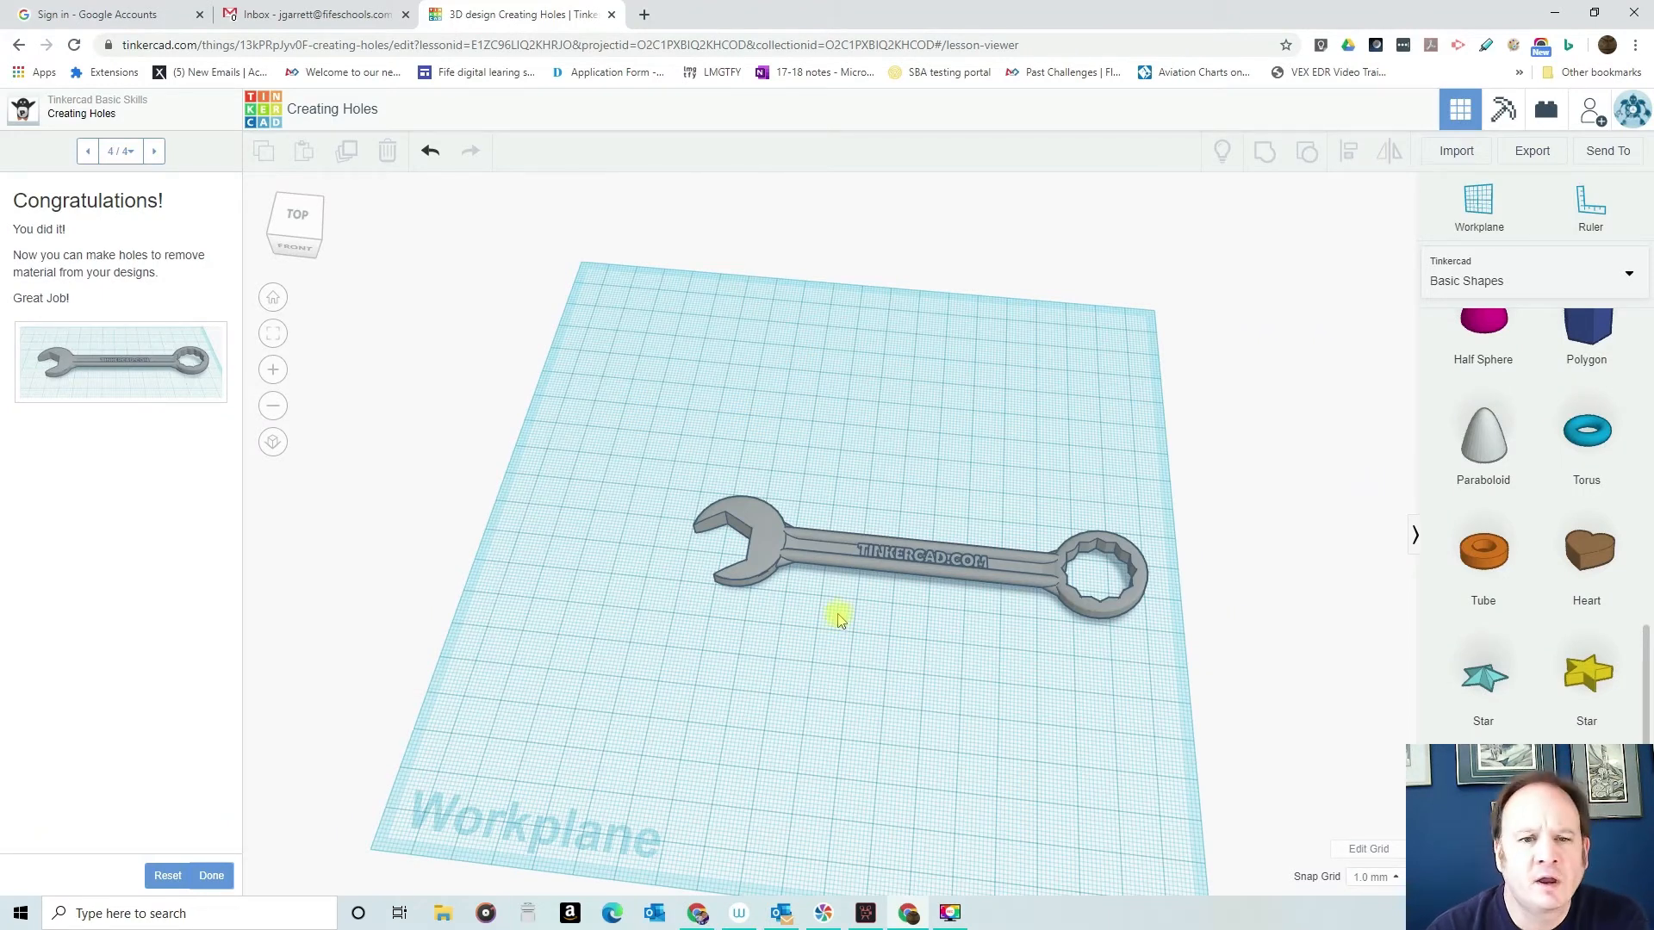
- Return to the dashboard, create a new design and place the grey dice shape near the middle of the workplane
{"action": "left_click", "coordinate": [268, 113]}
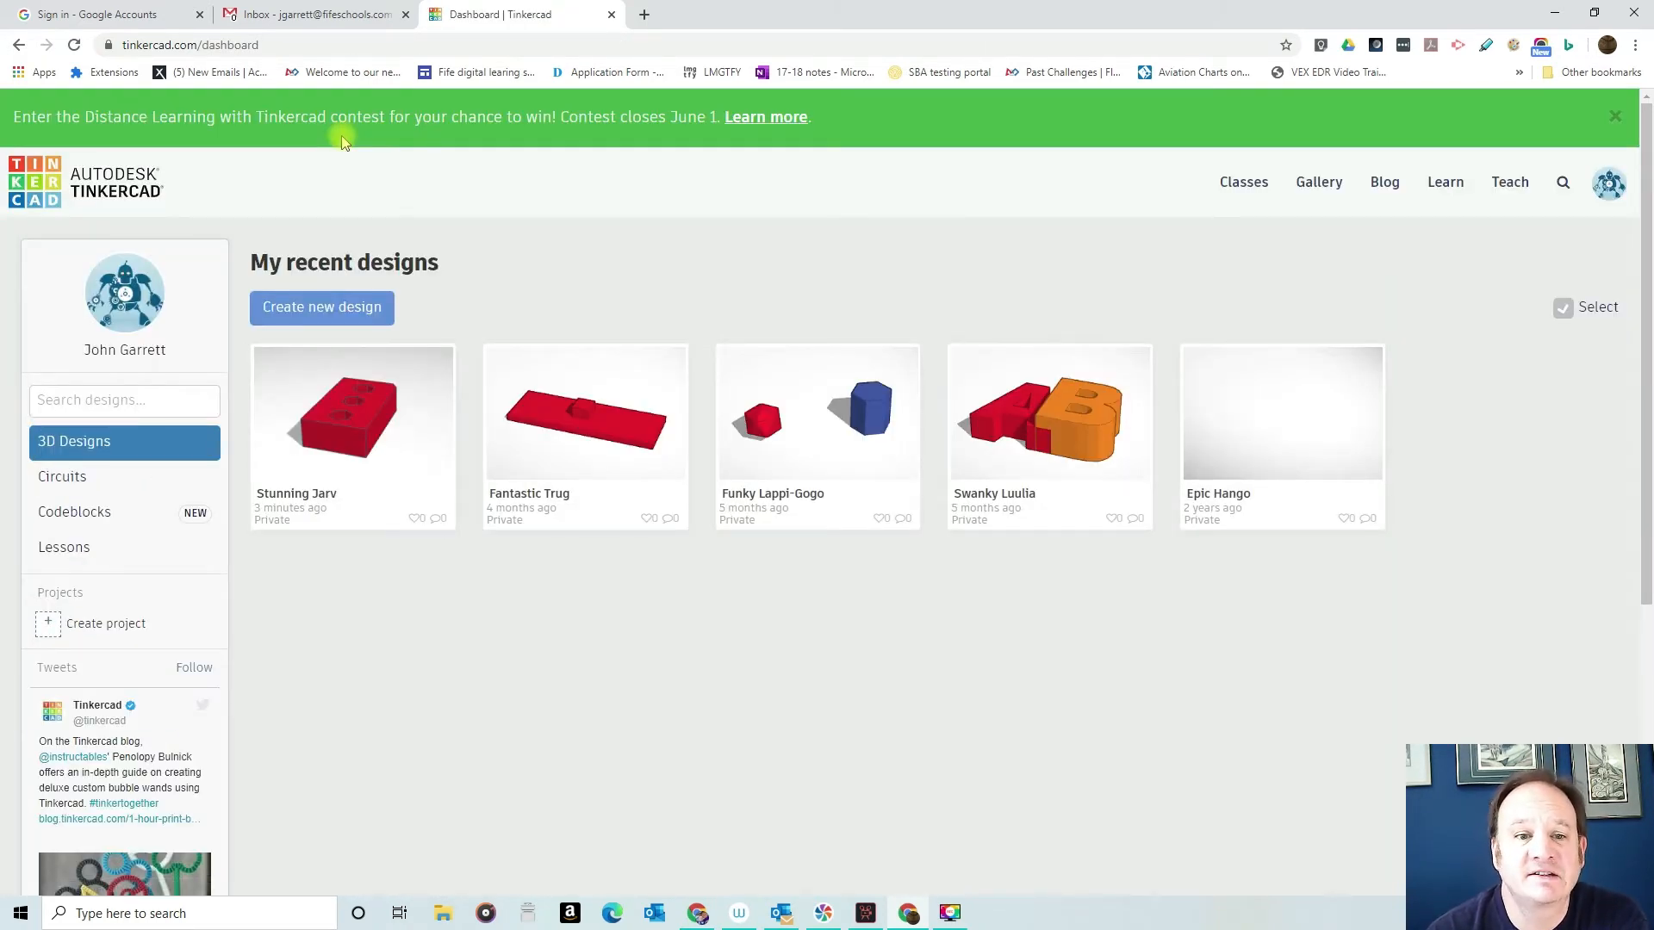
{"action": "left_click", "coordinate": [308, 303]}
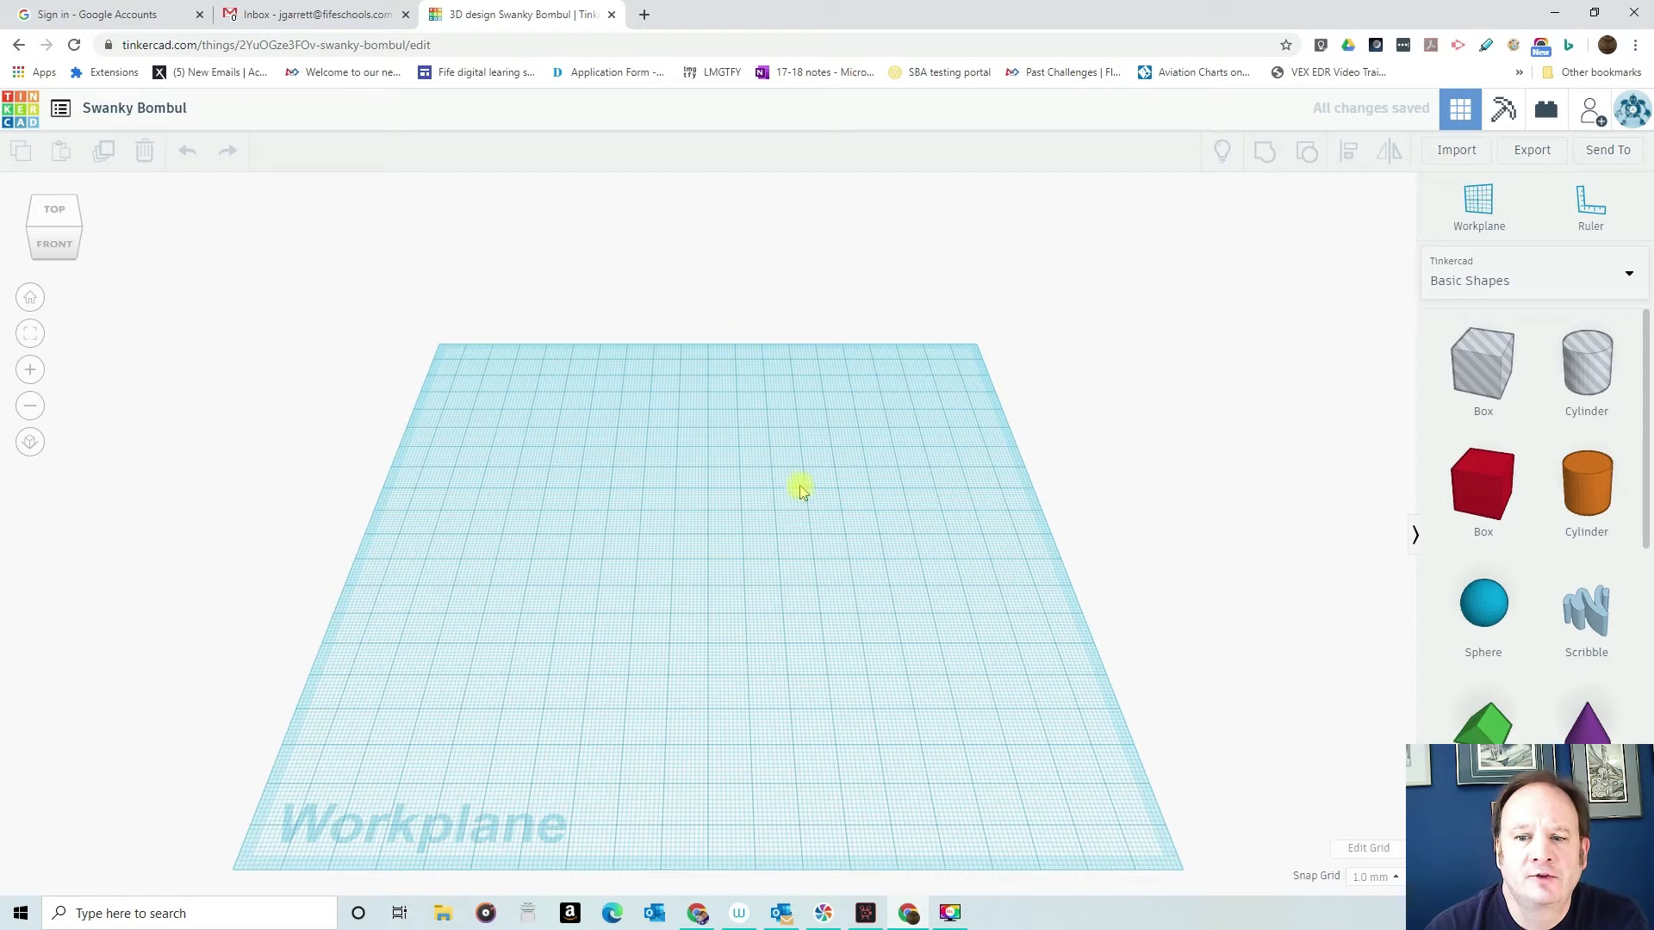
{"action": "scroll", "coordinate": [1551, 512], "scroll_direction": "down", "scroll_amount": 10}
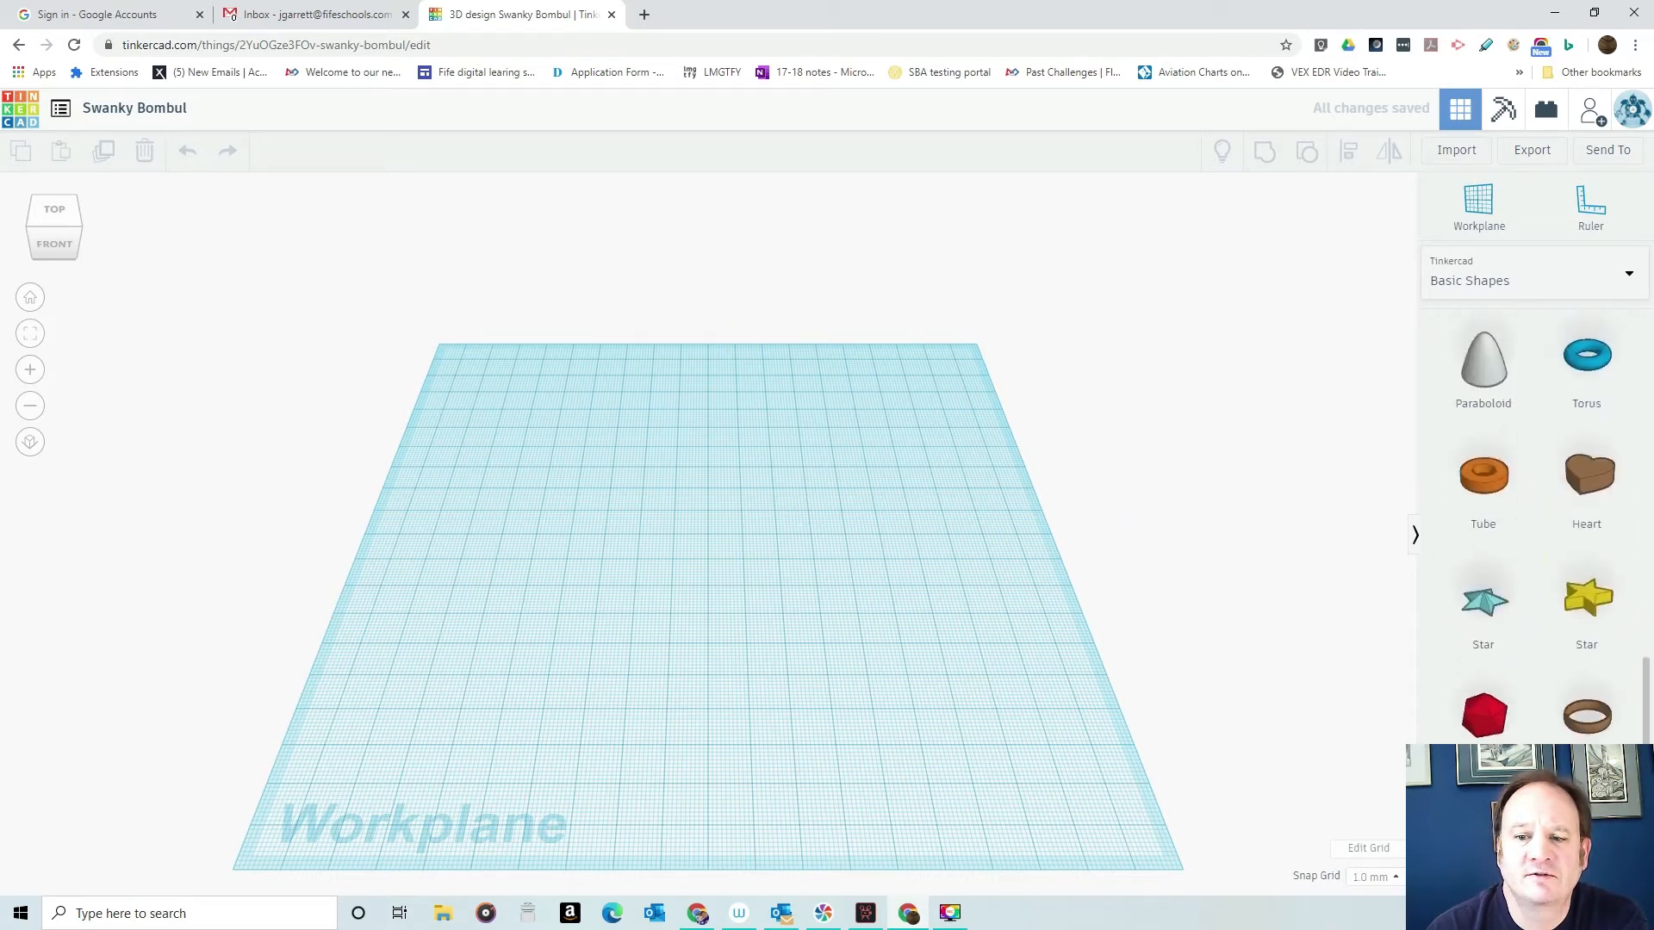
{"action": "left_click_drag", "start_coordinate": [1587, 835], "coordinate": [722, 538]}
{"action": "scroll", "coordinate": [1476, 689], "scroll_direction": "up", "scroll_amount": 10}
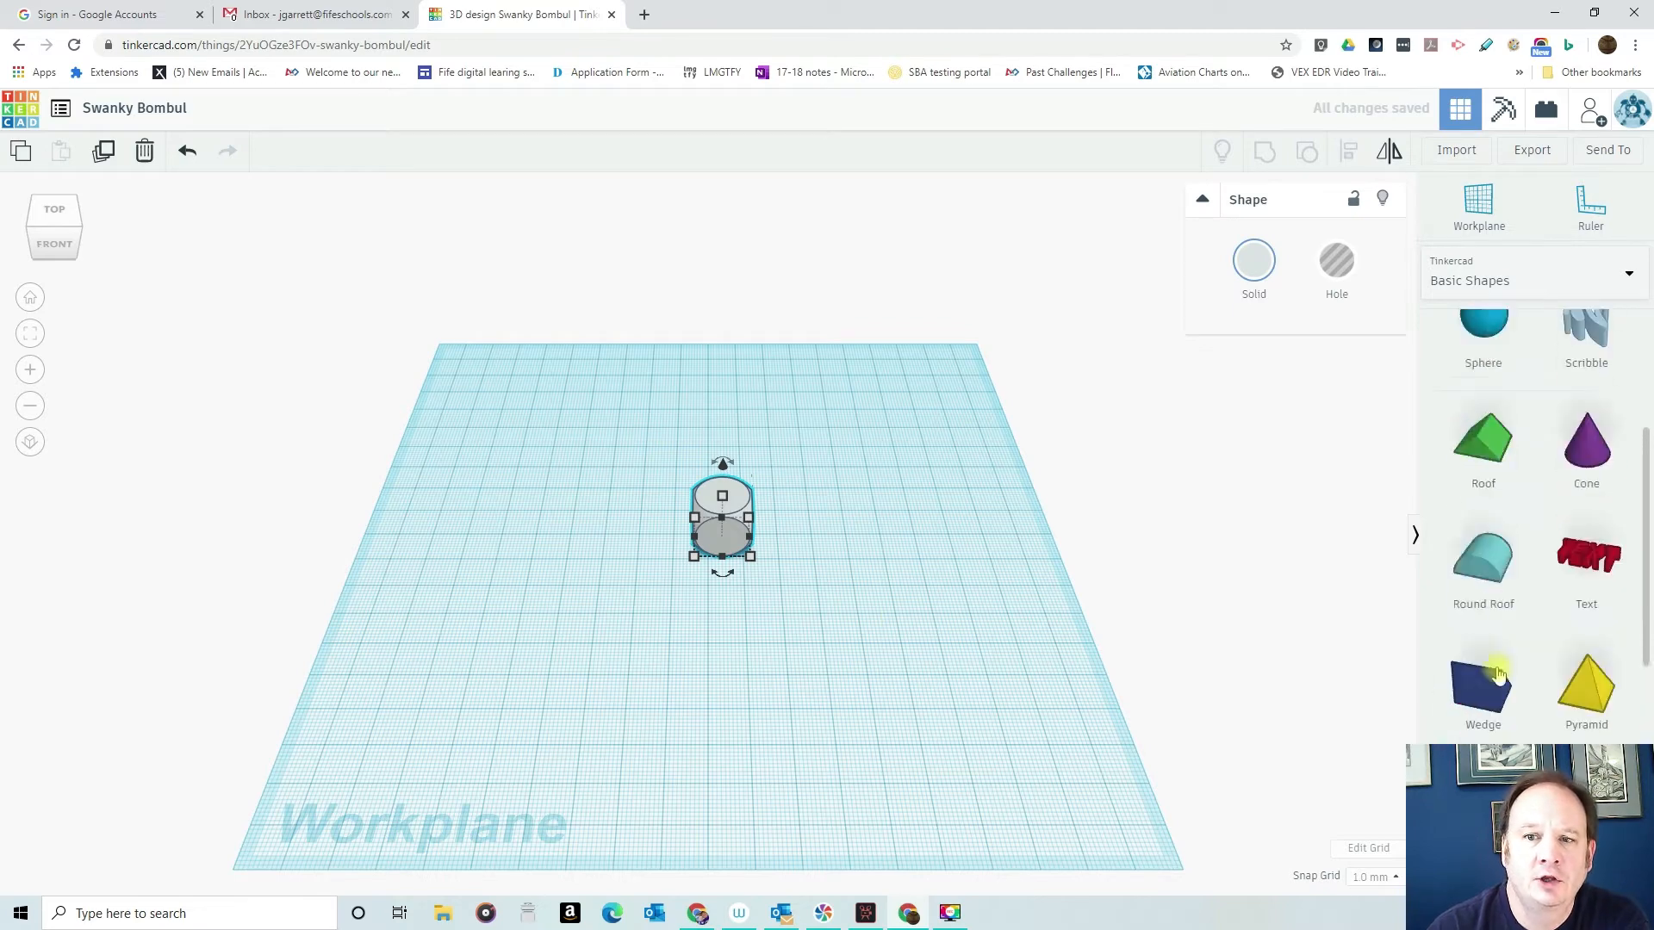
{"action": "left_click_drag", "start_coordinate": [1469, 500], "coordinate": [870, 553]}
{"action": "right_click_drag", "start_coordinate": [784, 639], "coordinate": [772, 542]}
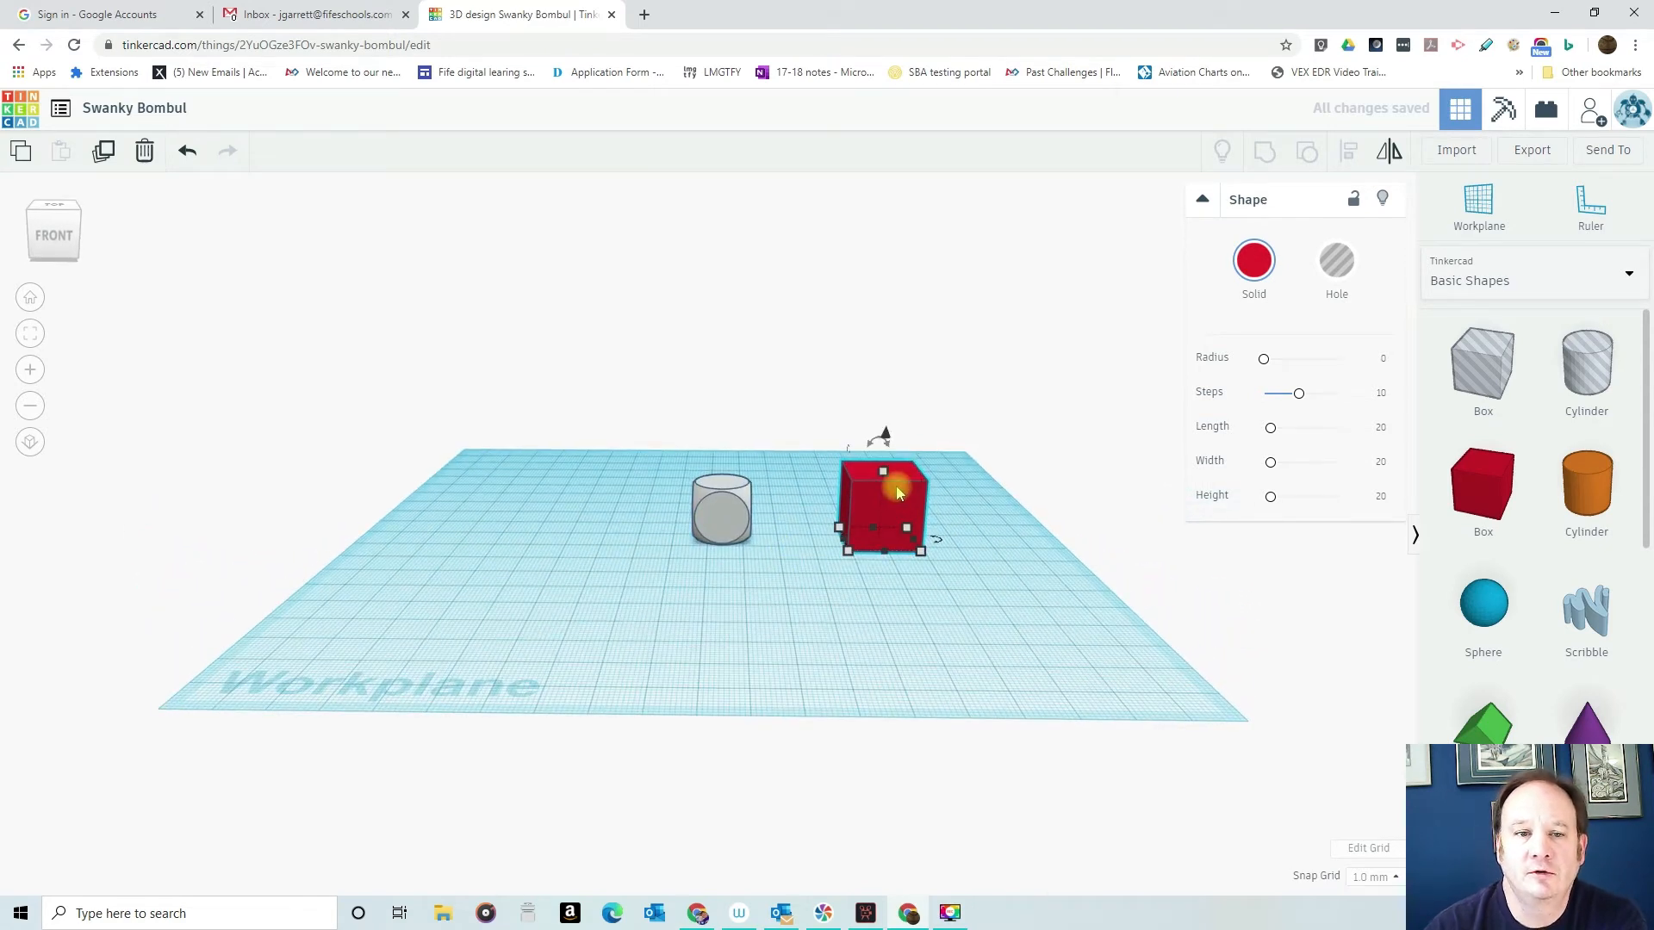
{"action": "key", "text": "Delete"}
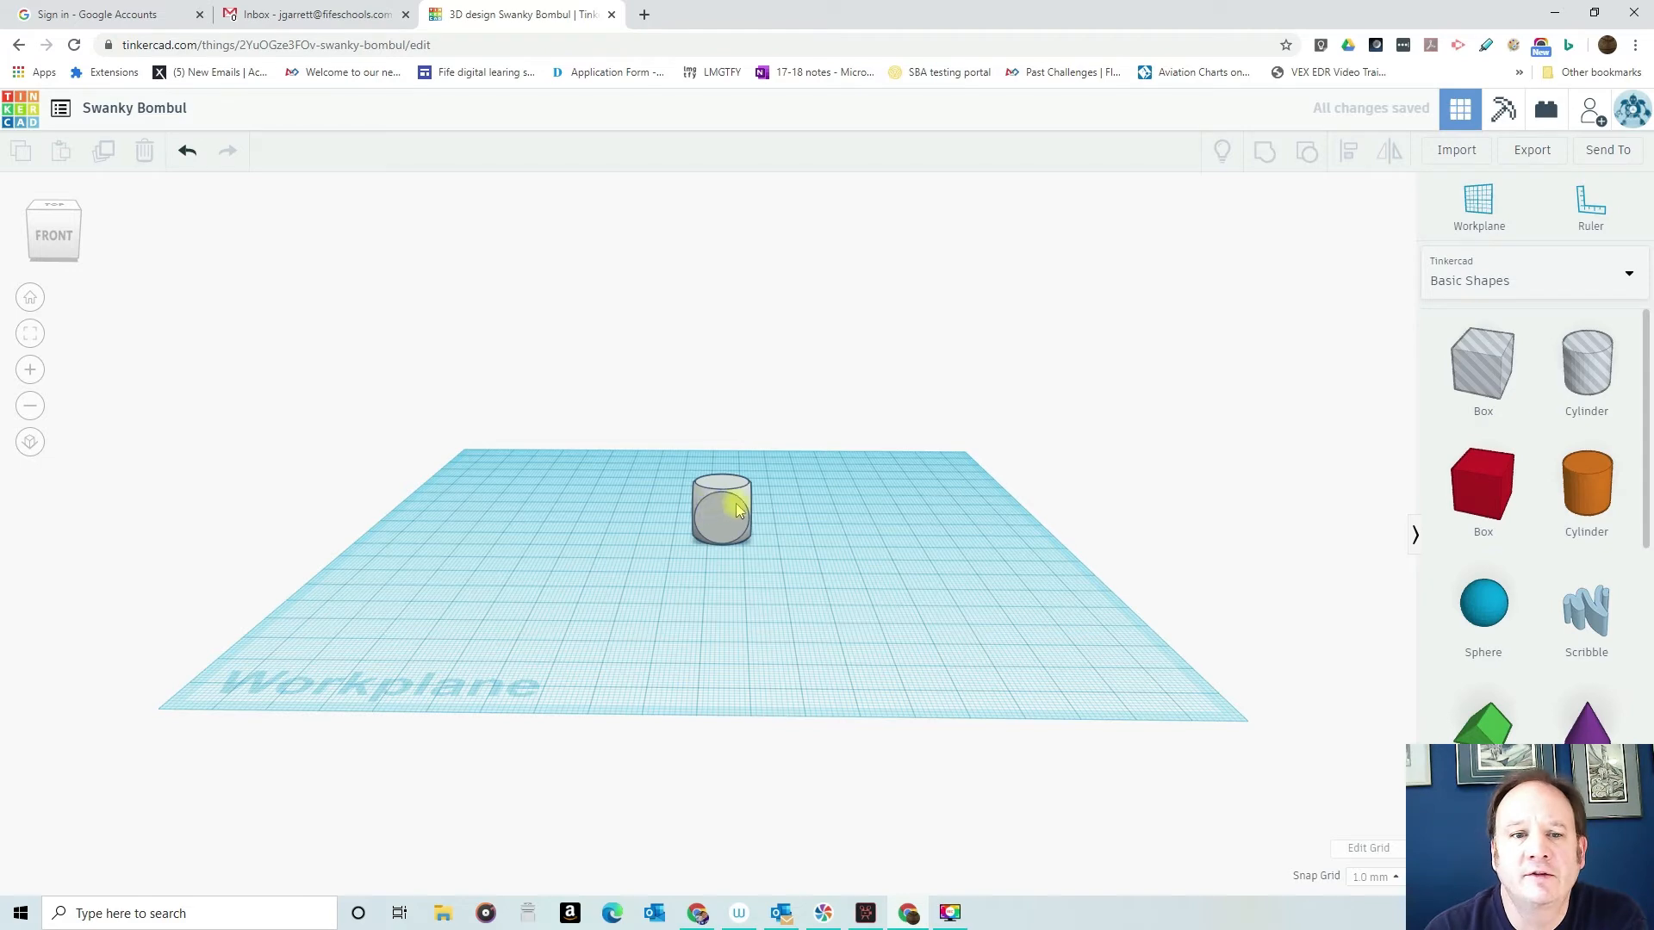
- Set the dice shape's width and length to 20 mm each
{"action": "scroll", "coordinate": [680, 508], "scroll_direction": "up", "scroll_amount": 4}
{"action": "left_click", "coordinate": [735, 504]}
{"action": "mouse_move", "coordinate": [683, 552]}
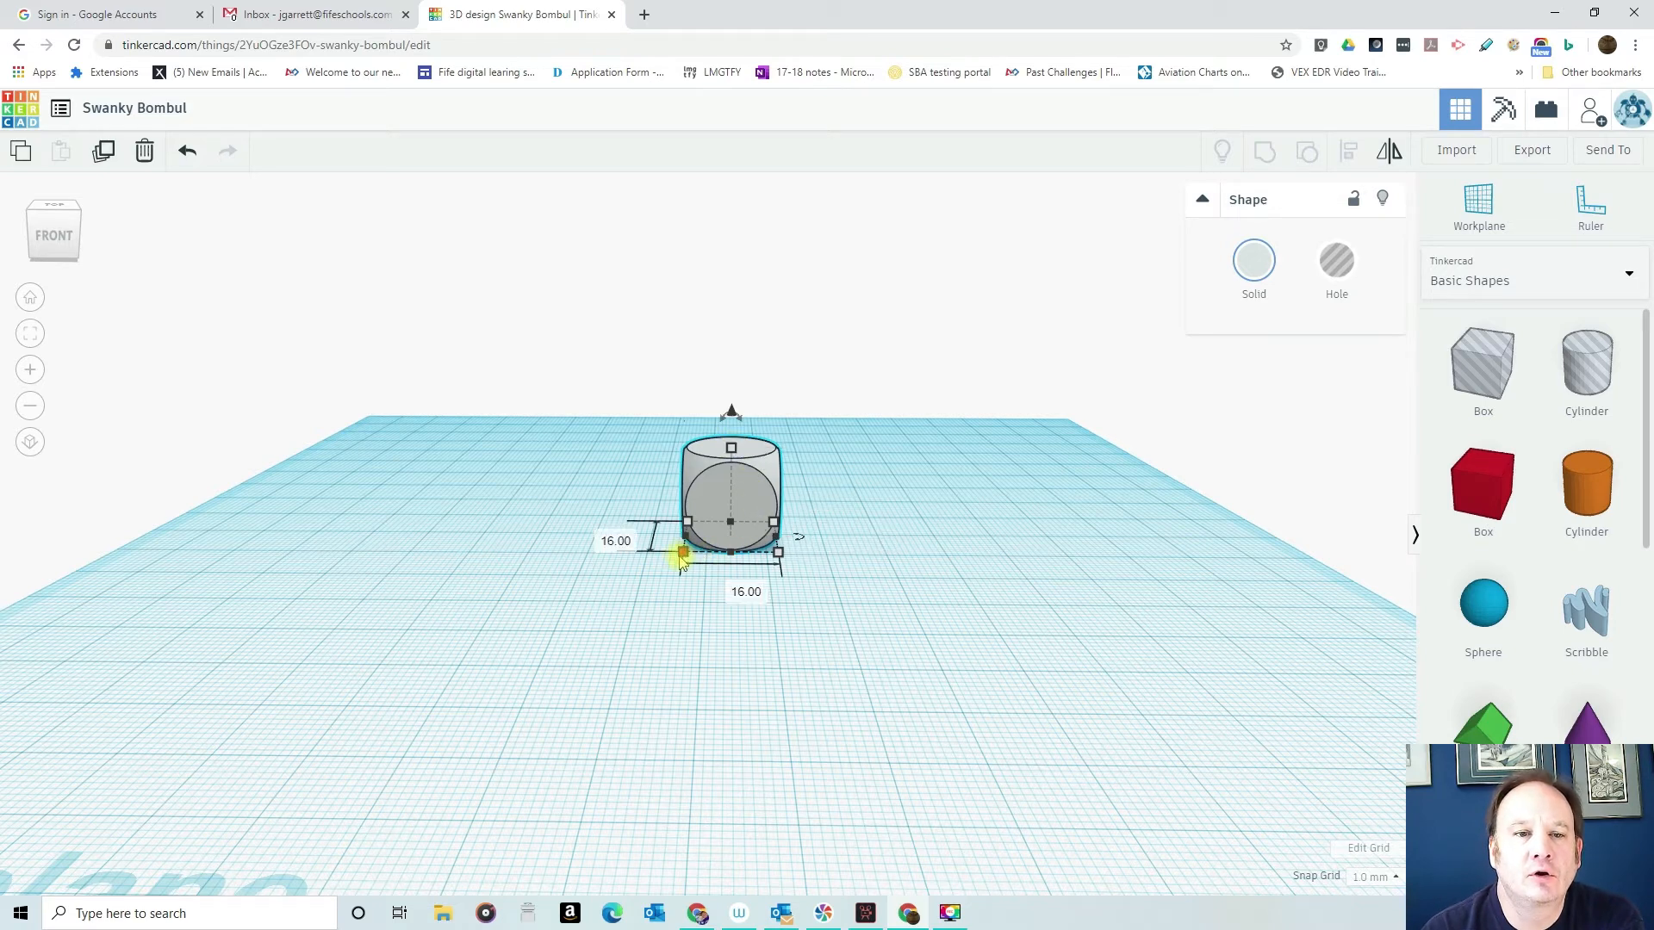
{"action": "left_click", "coordinate": [731, 589]}
{"action": "type", "text": "2"}
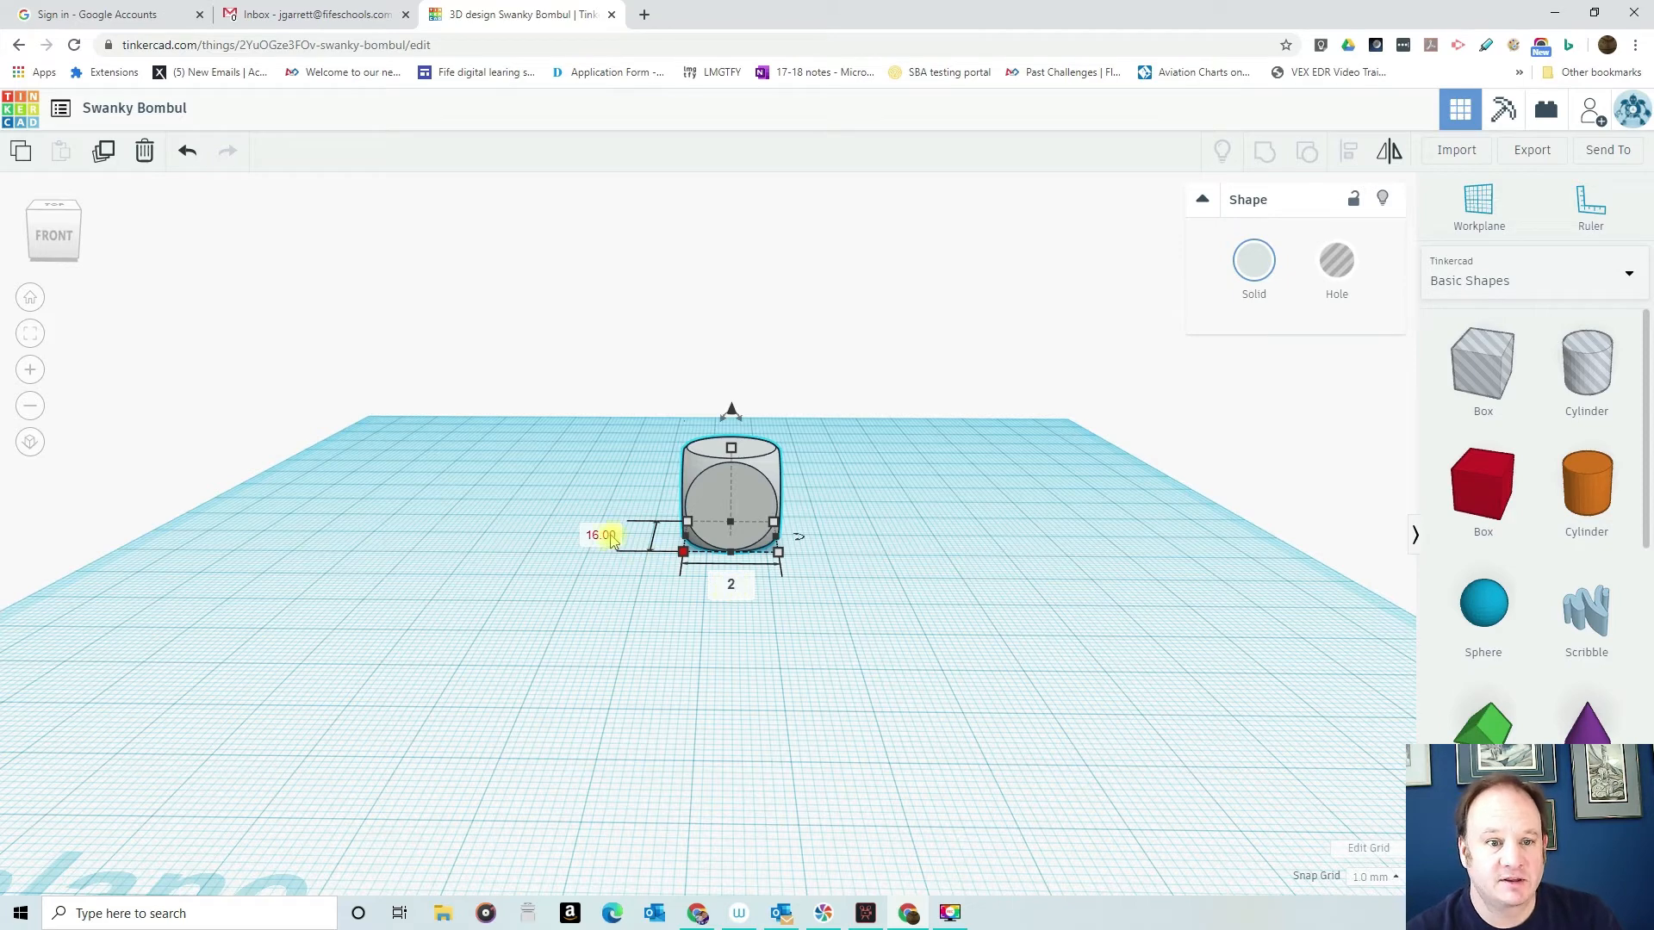
{"action": "left_click", "coordinate": [610, 538]}
{"action": "type", "text": "2"}
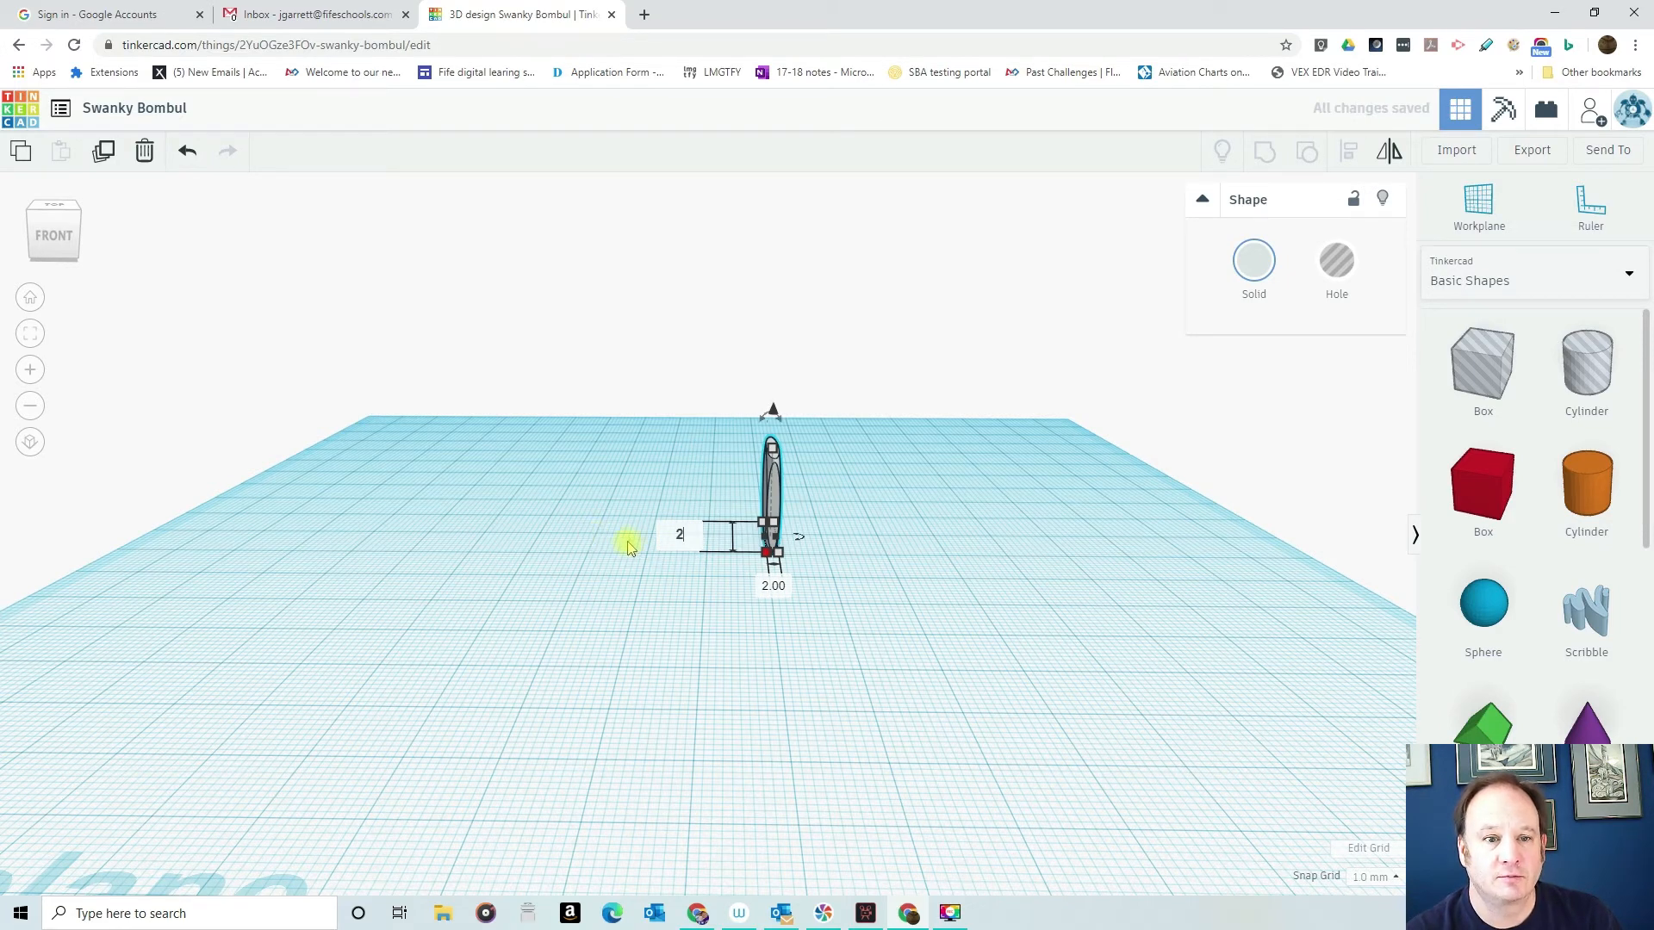
{"action": "type", "text": "20"}
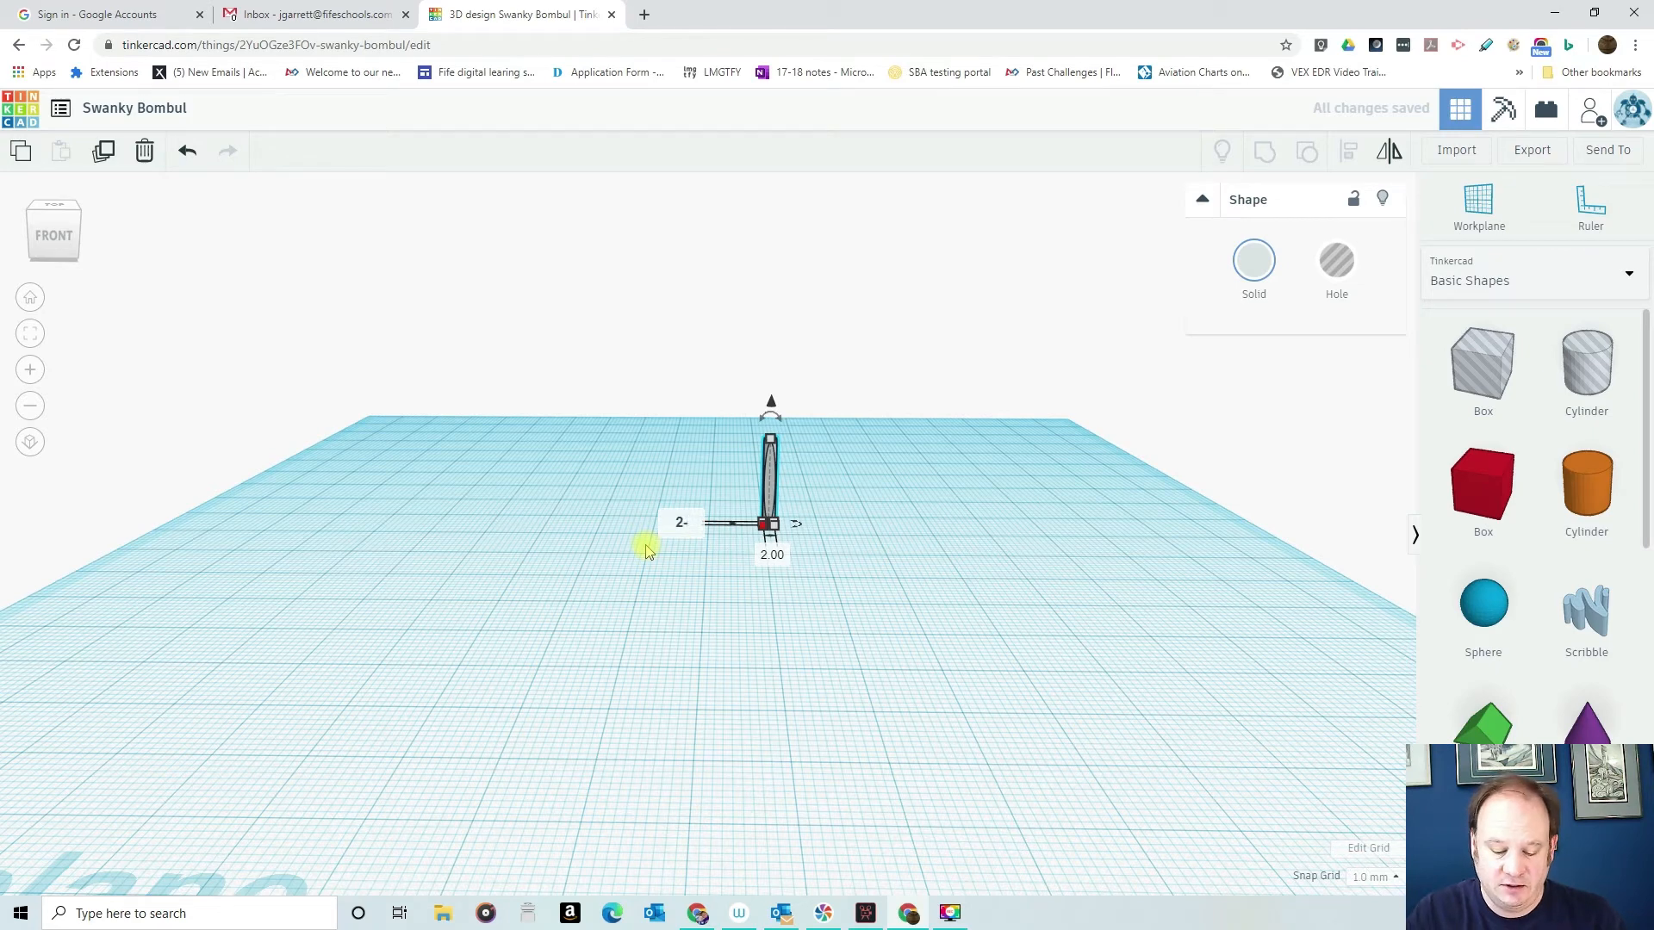
{"action": "key", "text": "Return"}
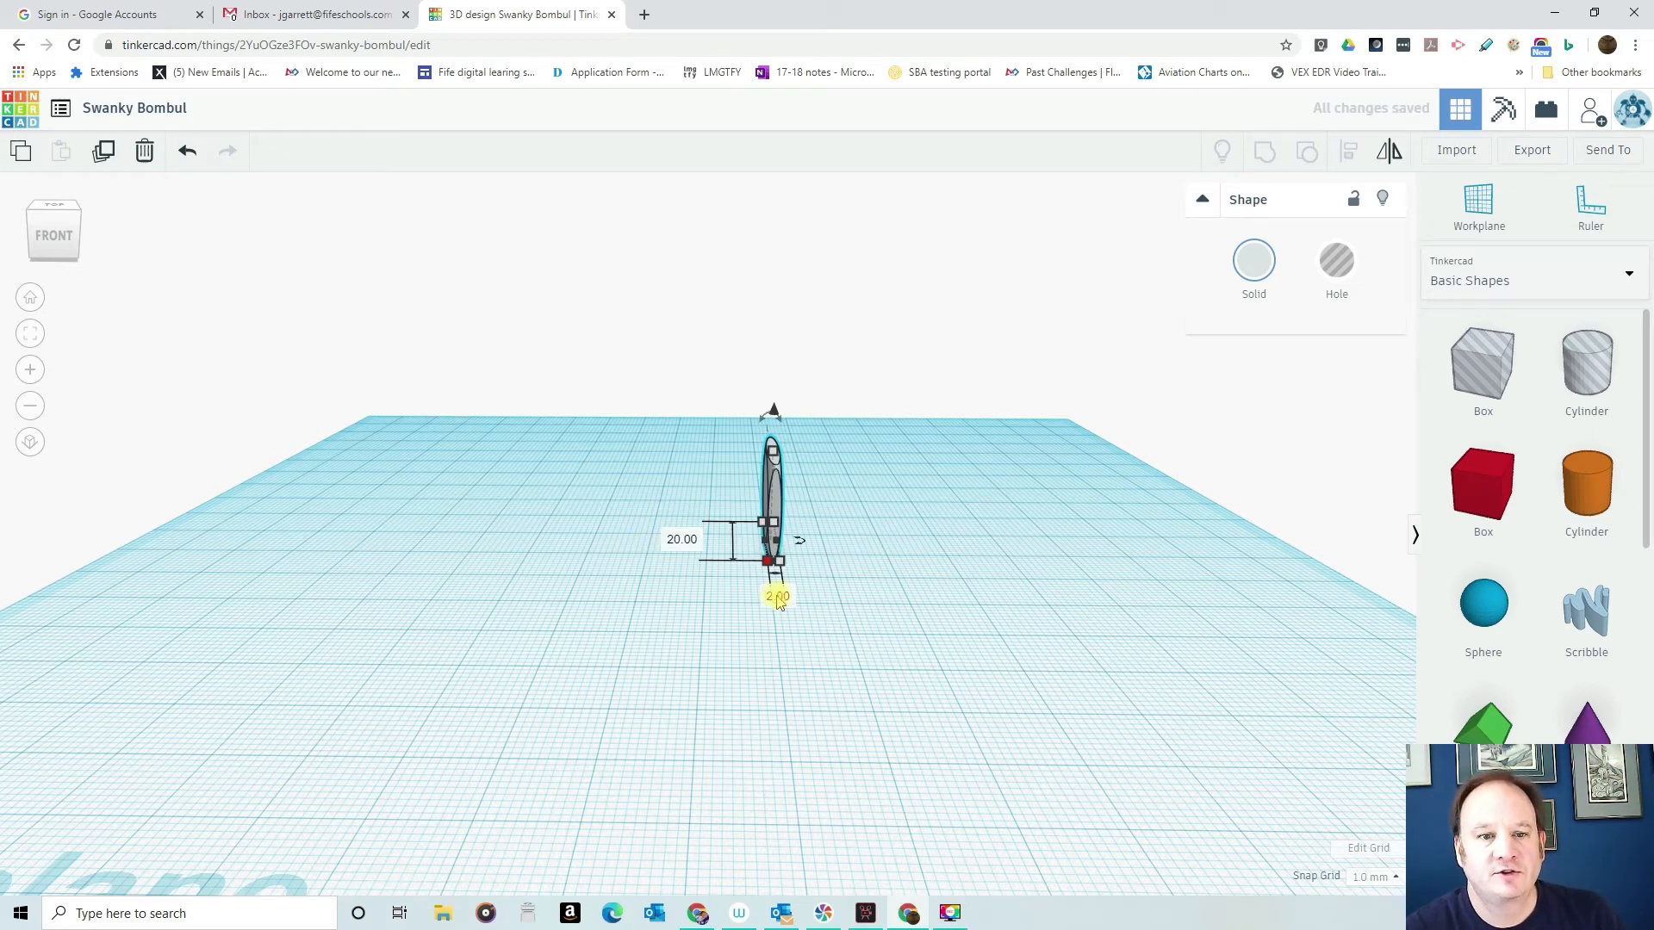
{"action": "left_click", "coordinate": [778, 596]}
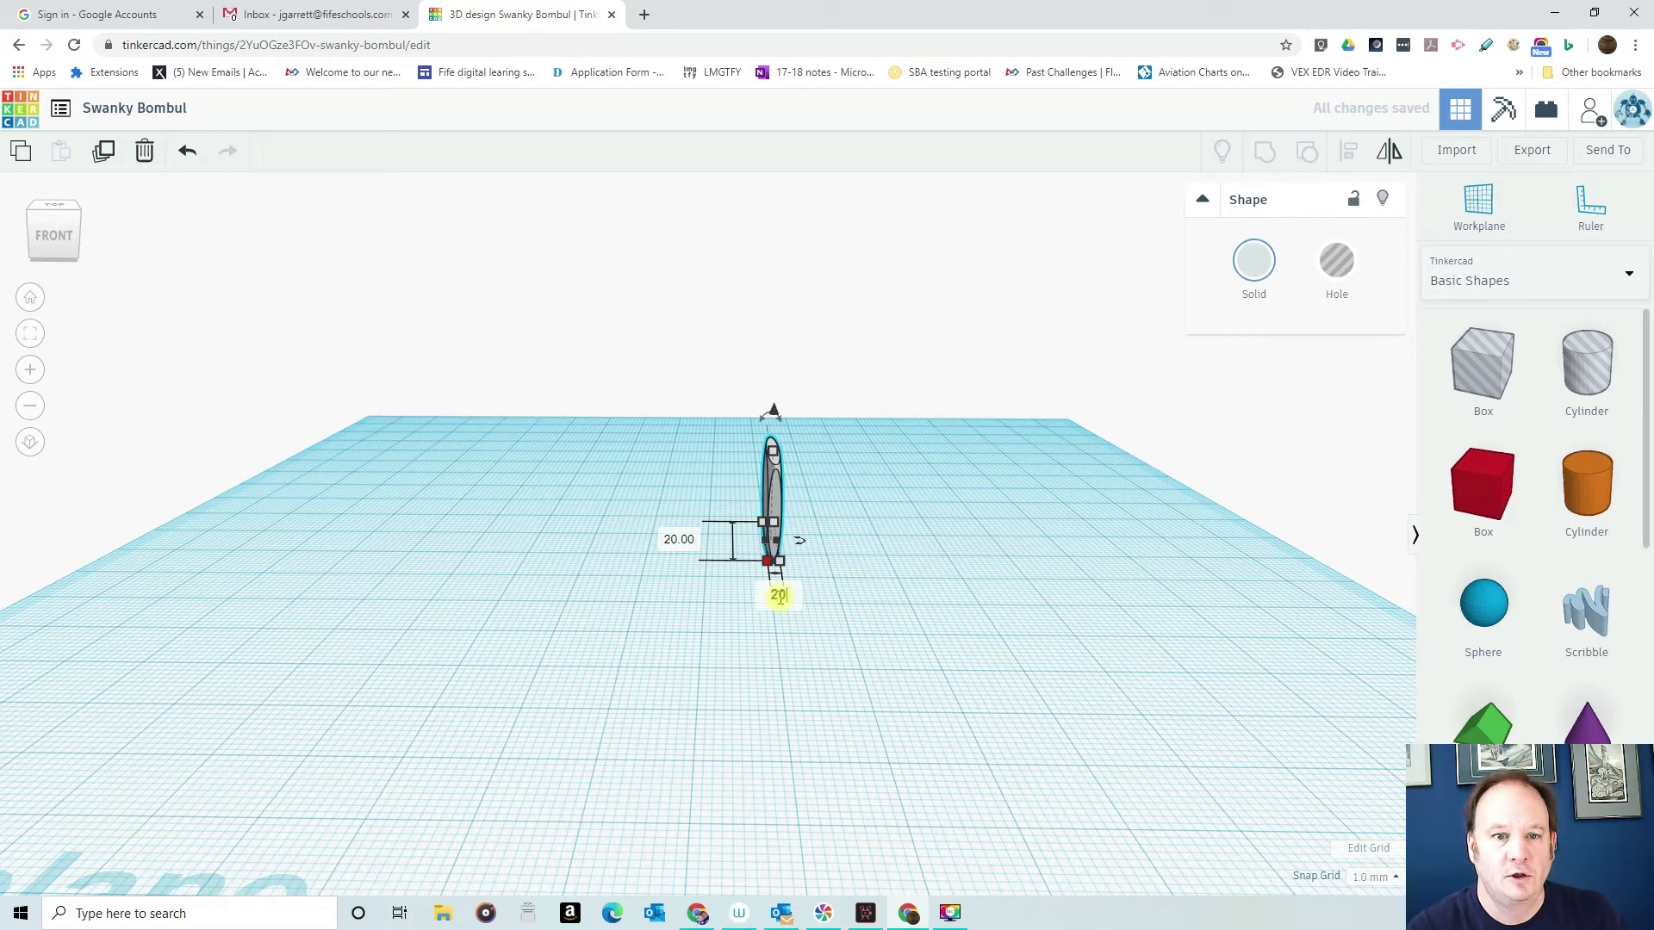
{"action": "type", "text": "20"}
{"action": "key", "text": "Return"}
- Set the dice shape's height to 20 mm and deselect it
{"action": "mouse_move", "coordinate": [718, 449]}
{"action": "left_click", "coordinate": [803, 497]}
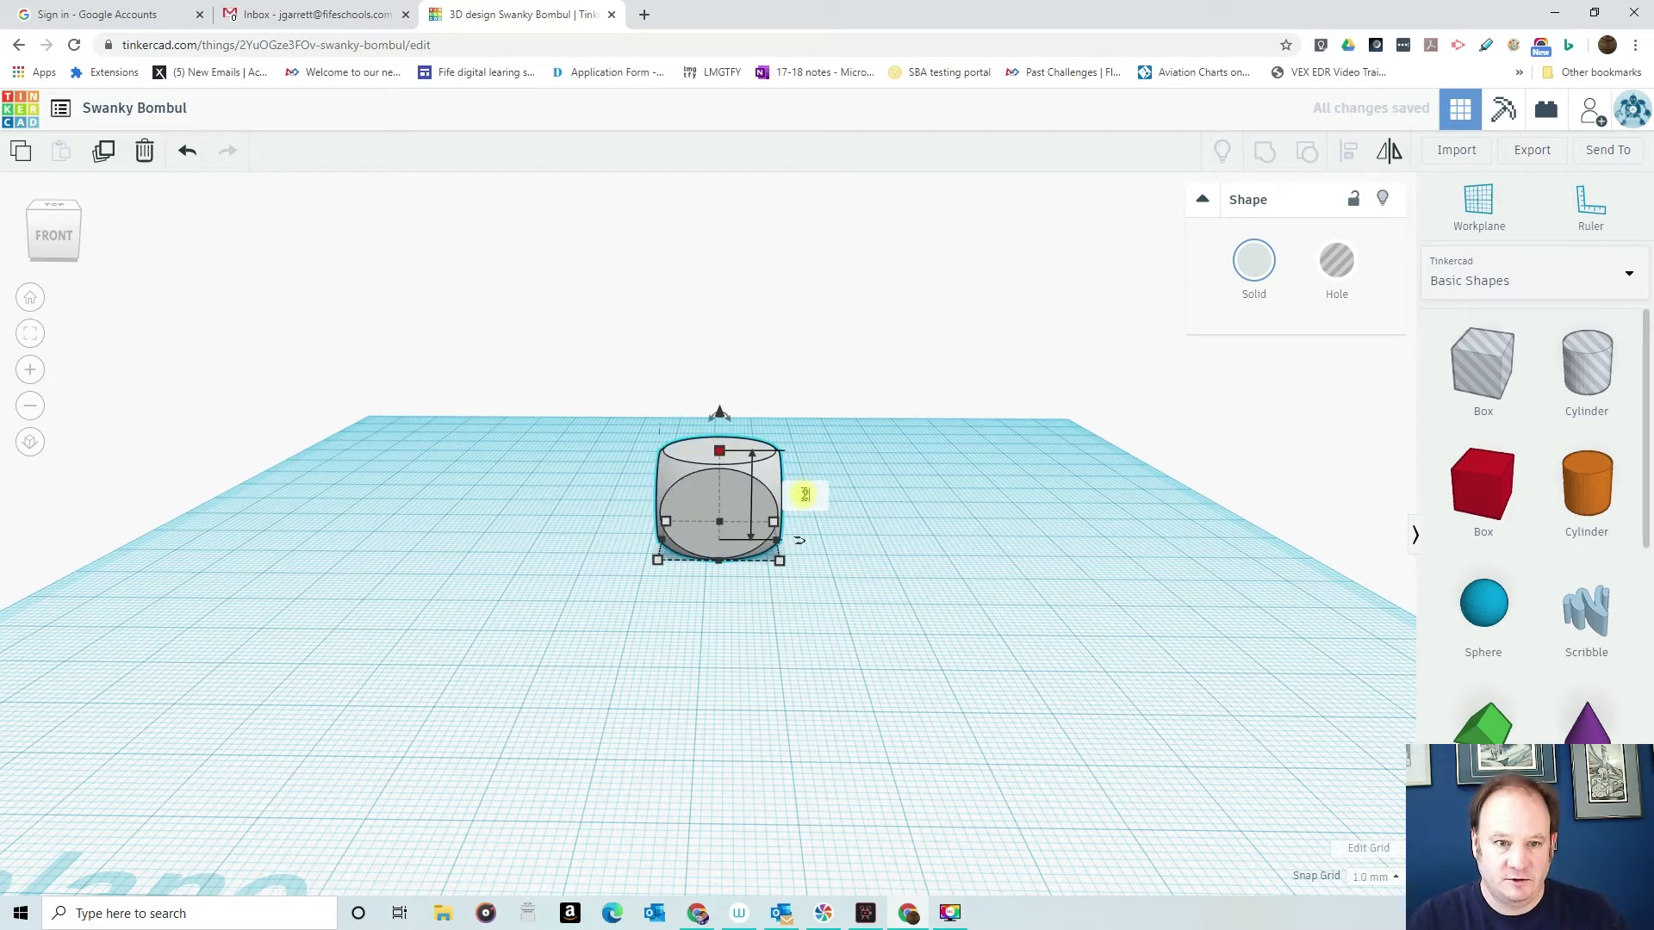
{"action": "type", "text": "20"}
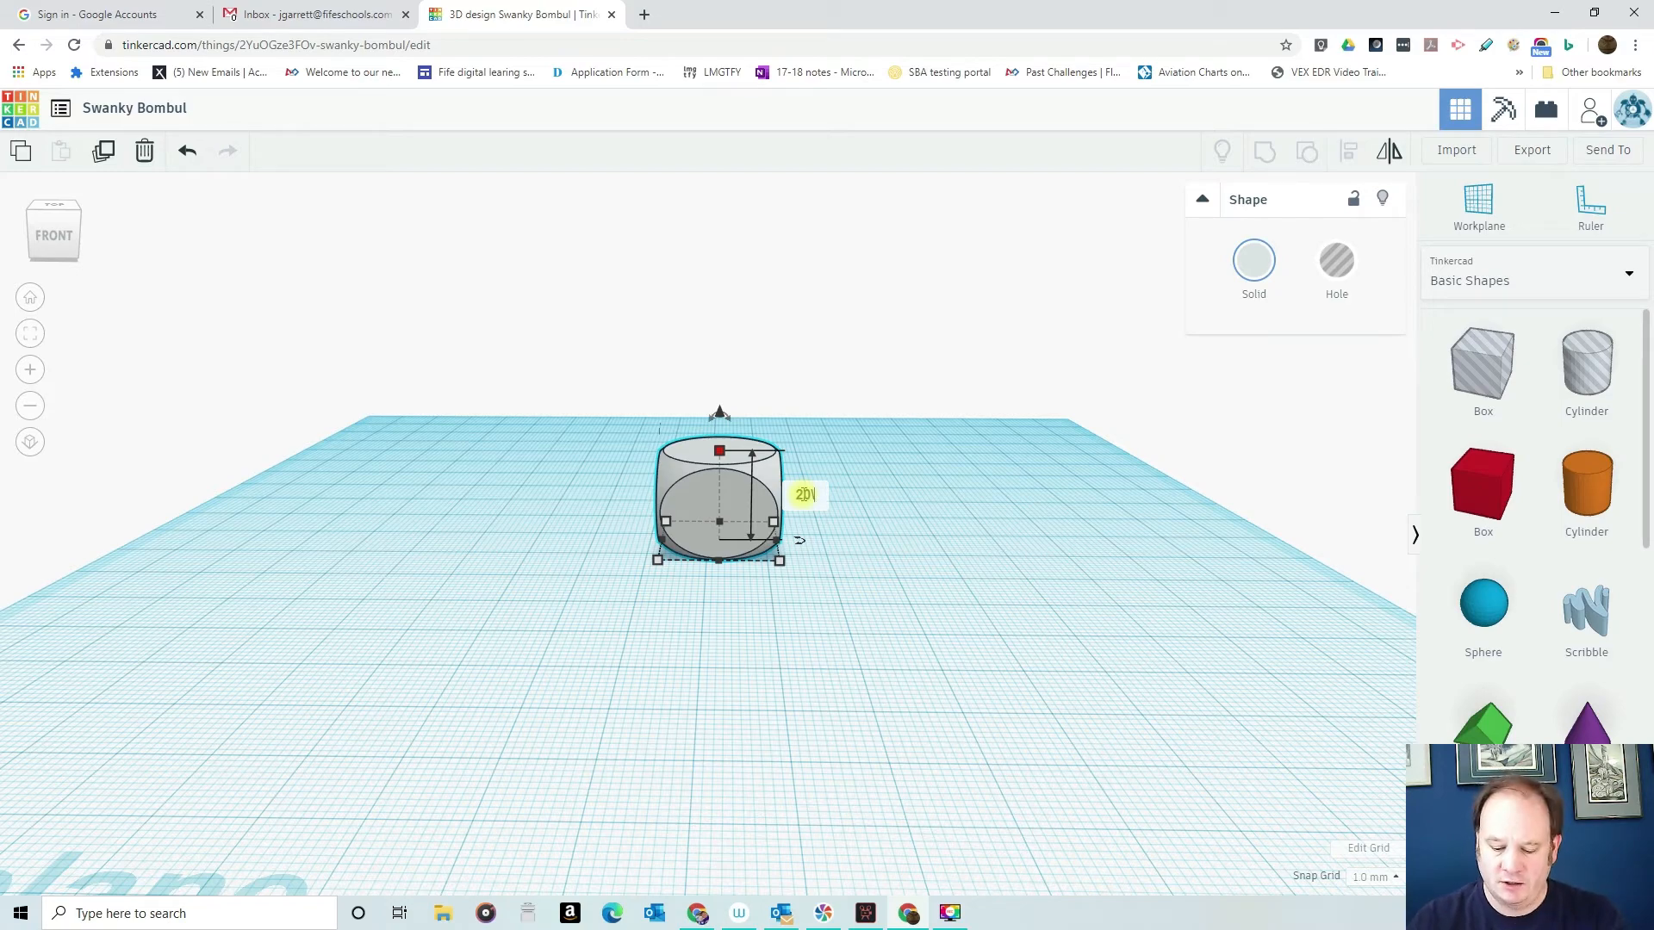
{"action": "key", "text": "Return"}
{"action": "left_click", "coordinate": [968, 438]}
{"action": "right_click_drag", "start_coordinate": [900, 469], "coordinate": [919, 531]}
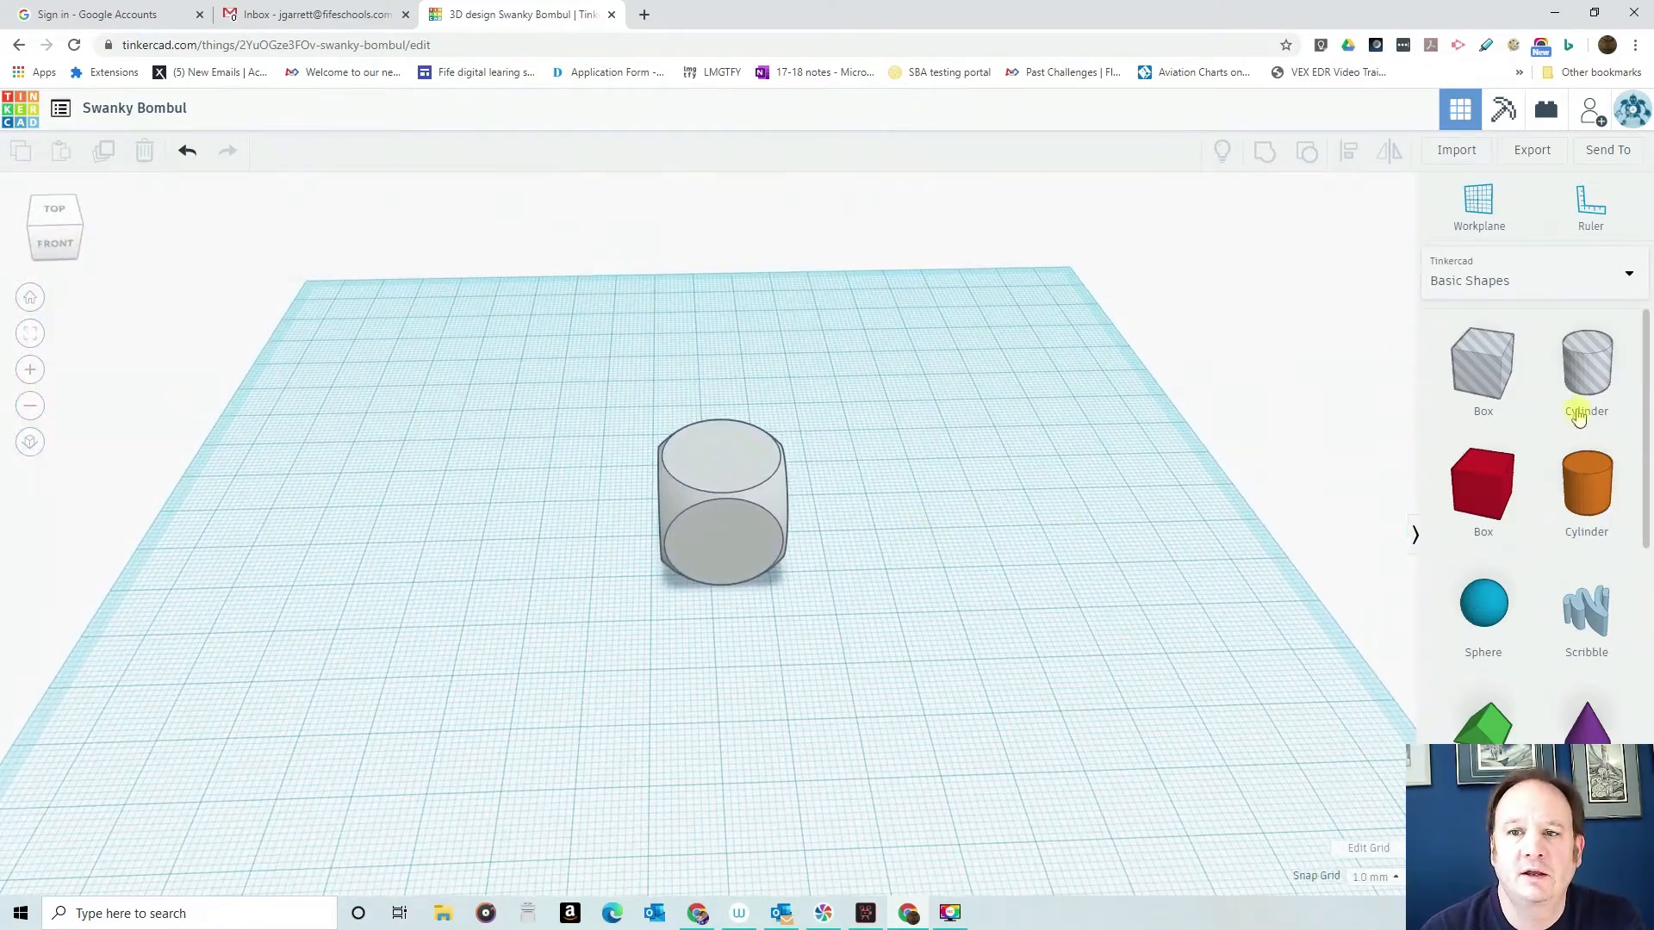
- Switch the shape library to Text and numbers and place the number 1 on the workplane beside the dice
{"action": "left_click", "coordinate": [1524, 279]}
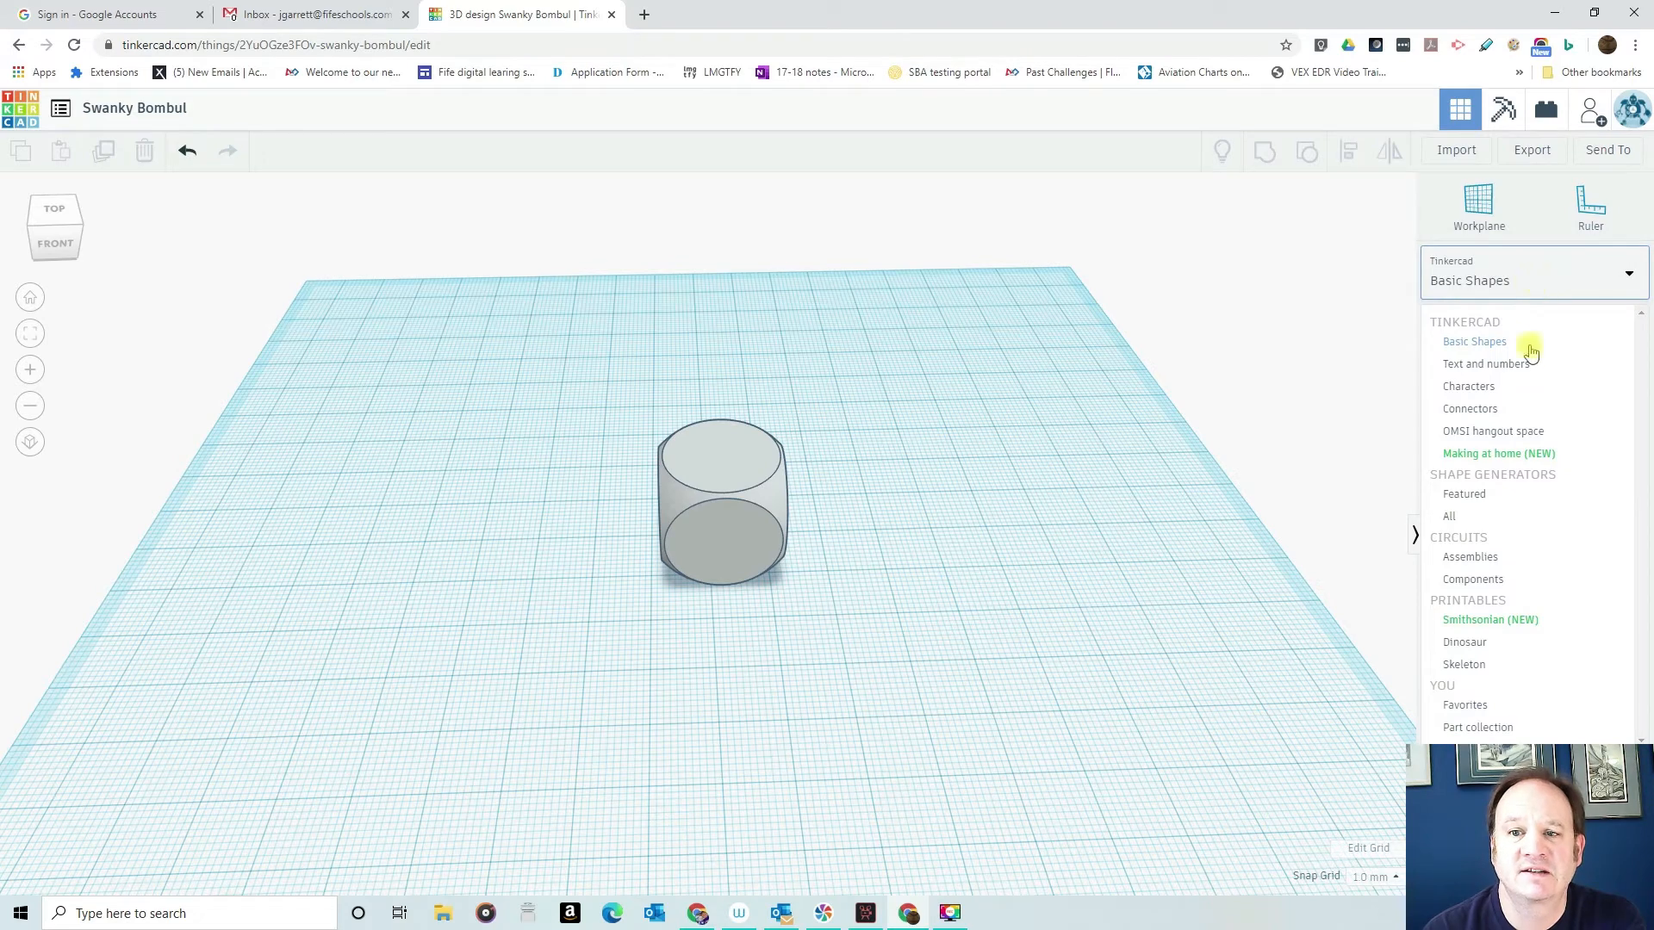
{"action": "left_click", "coordinate": [1519, 364]}
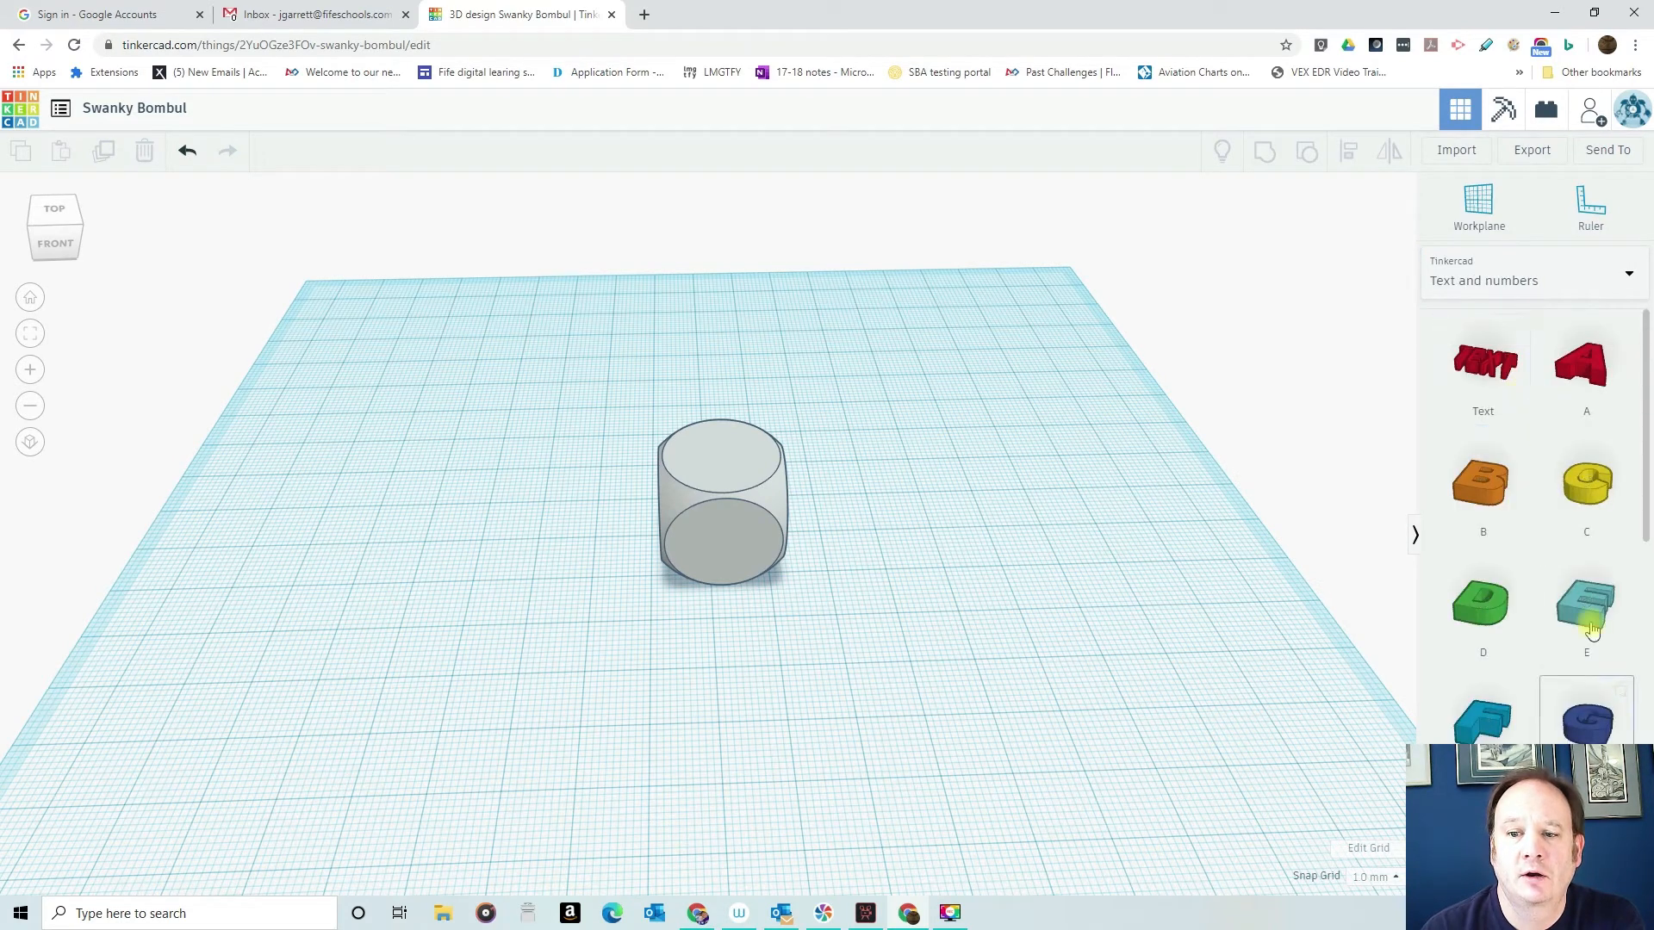
{"action": "scroll", "coordinate": [1559, 594], "scroll_direction": "down", "scroll_amount": 10}
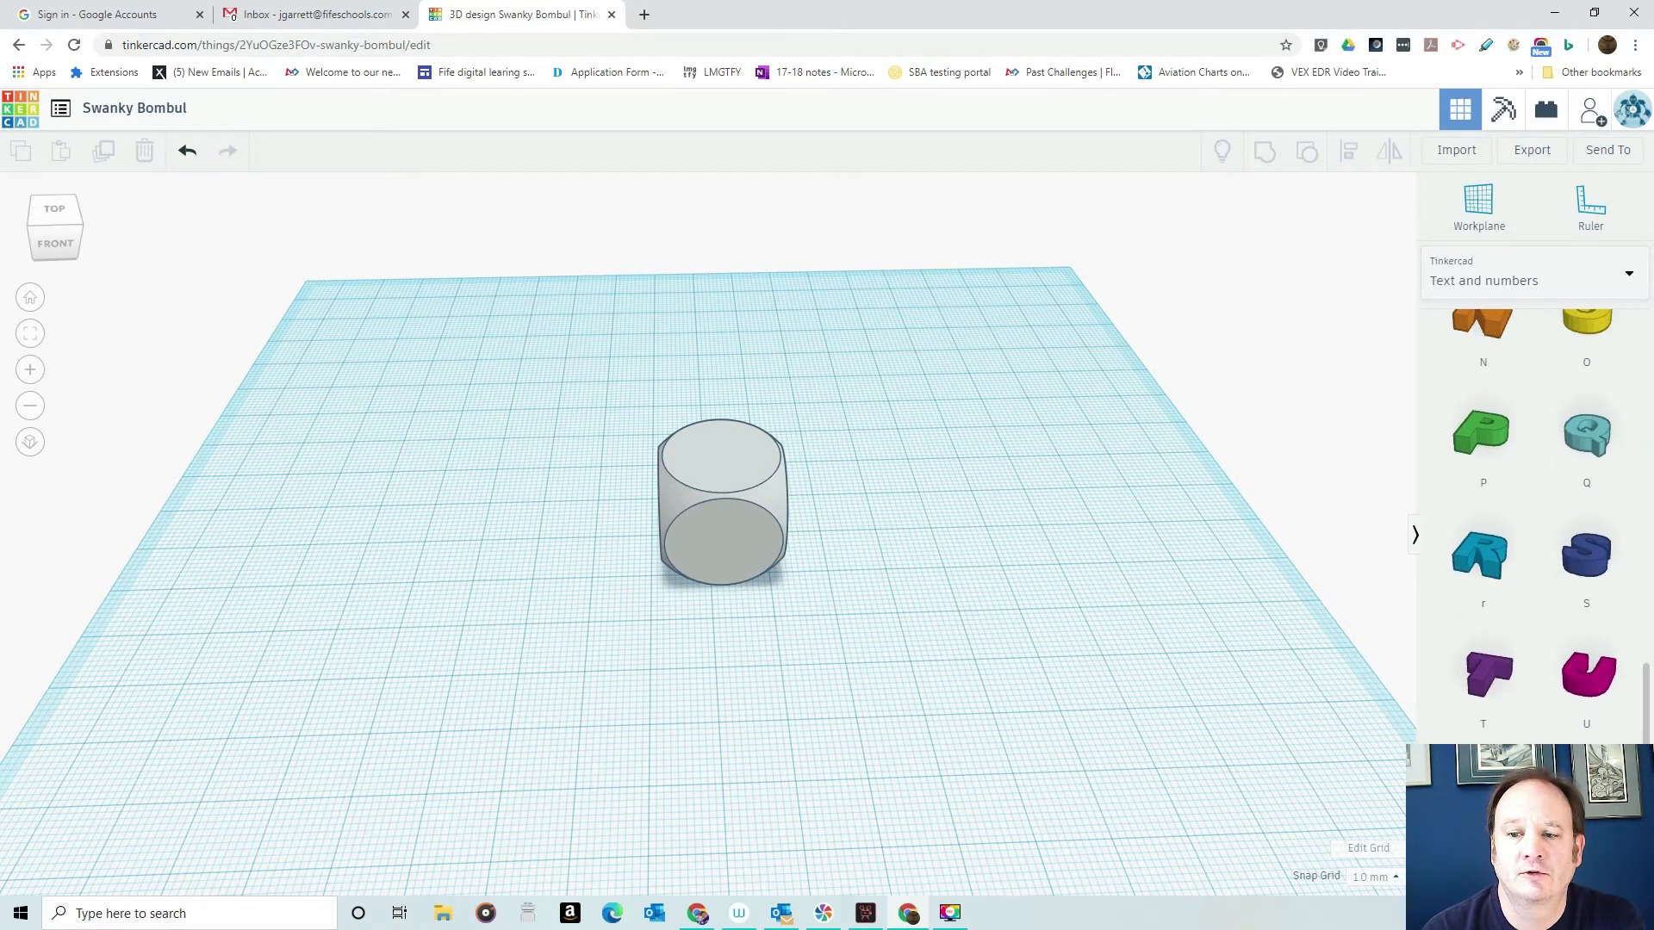
{"action": "scroll", "coordinate": [1533, 517], "scroll_direction": "down", "scroll_amount": 10}
{"action": "scroll", "coordinate": [1533, 517], "scroll_direction": "up", "scroll_amount": 5}
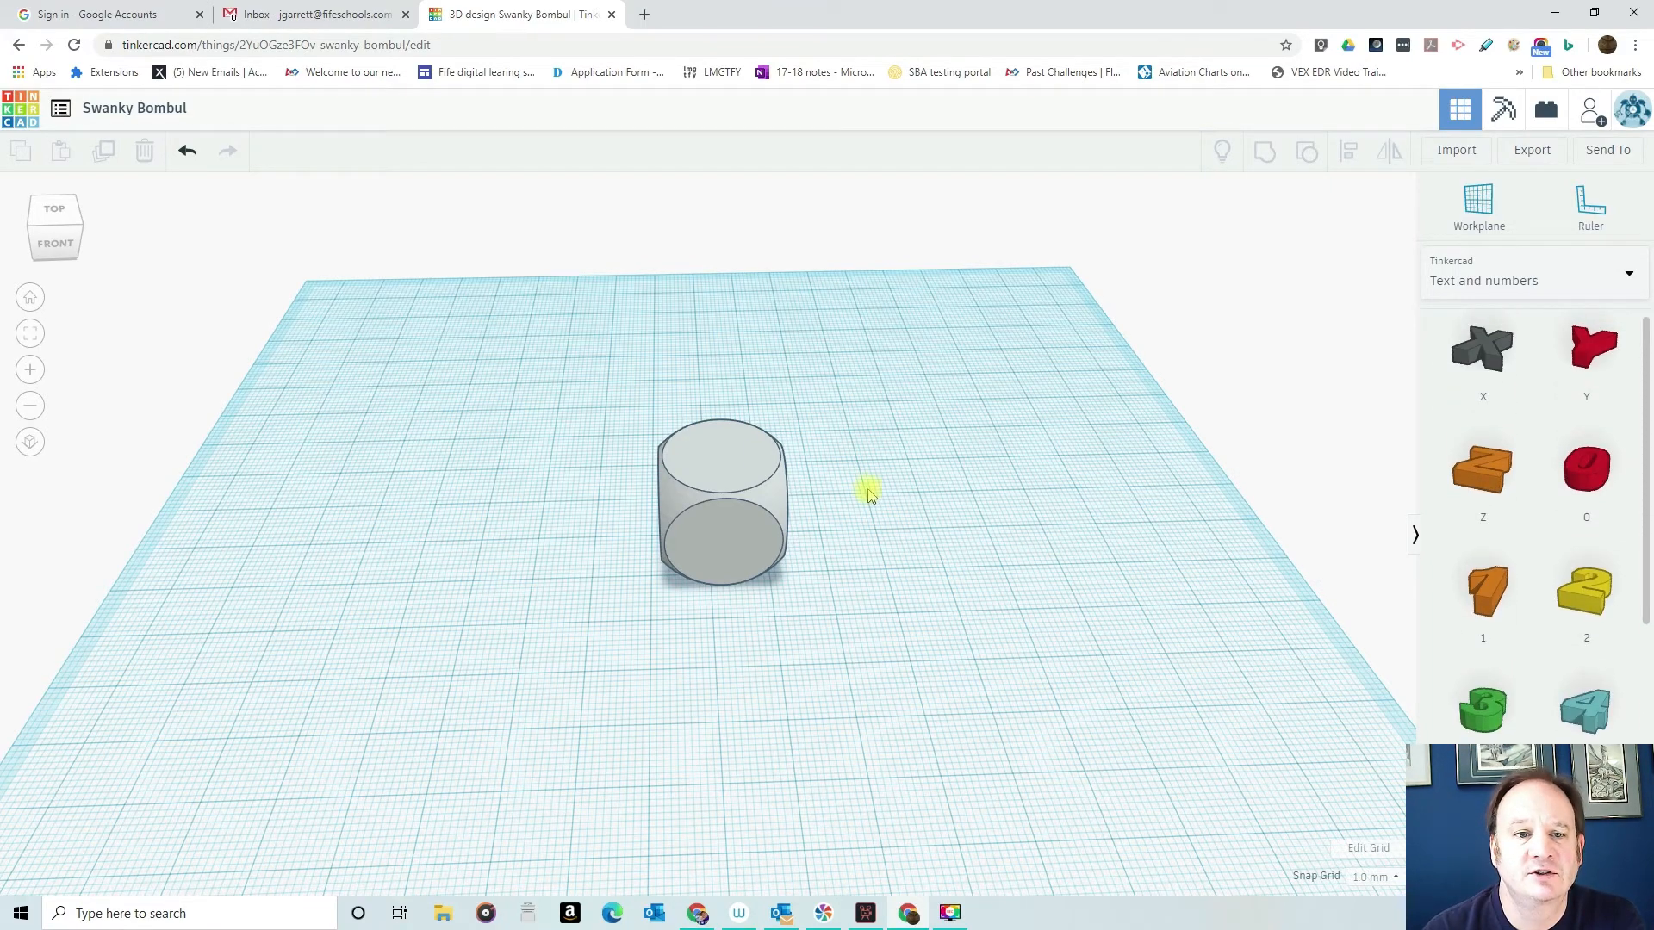
{"action": "right_click_drag", "start_coordinate": [904, 594], "coordinate": [728, 403]}
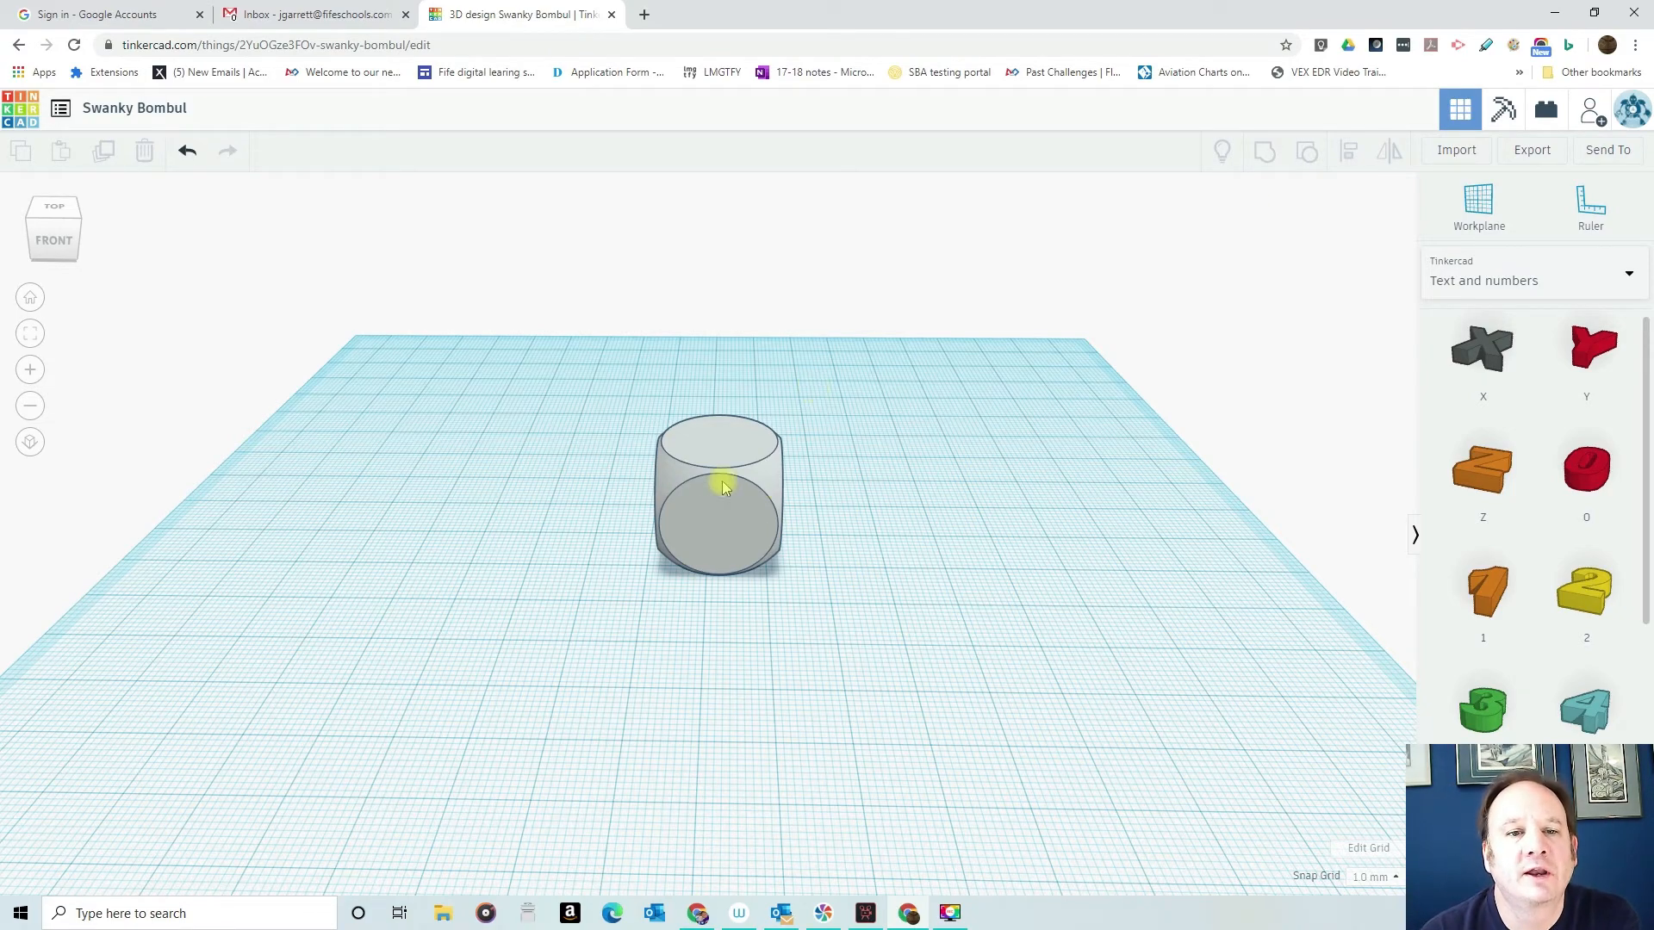
{"action": "right_click_drag", "start_coordinate": [855, 398], "coordinate": [849, 506]}
{"action": "left_click_drag", "start_coordinate": [1480, 582], "coordinate": [909, 536]}
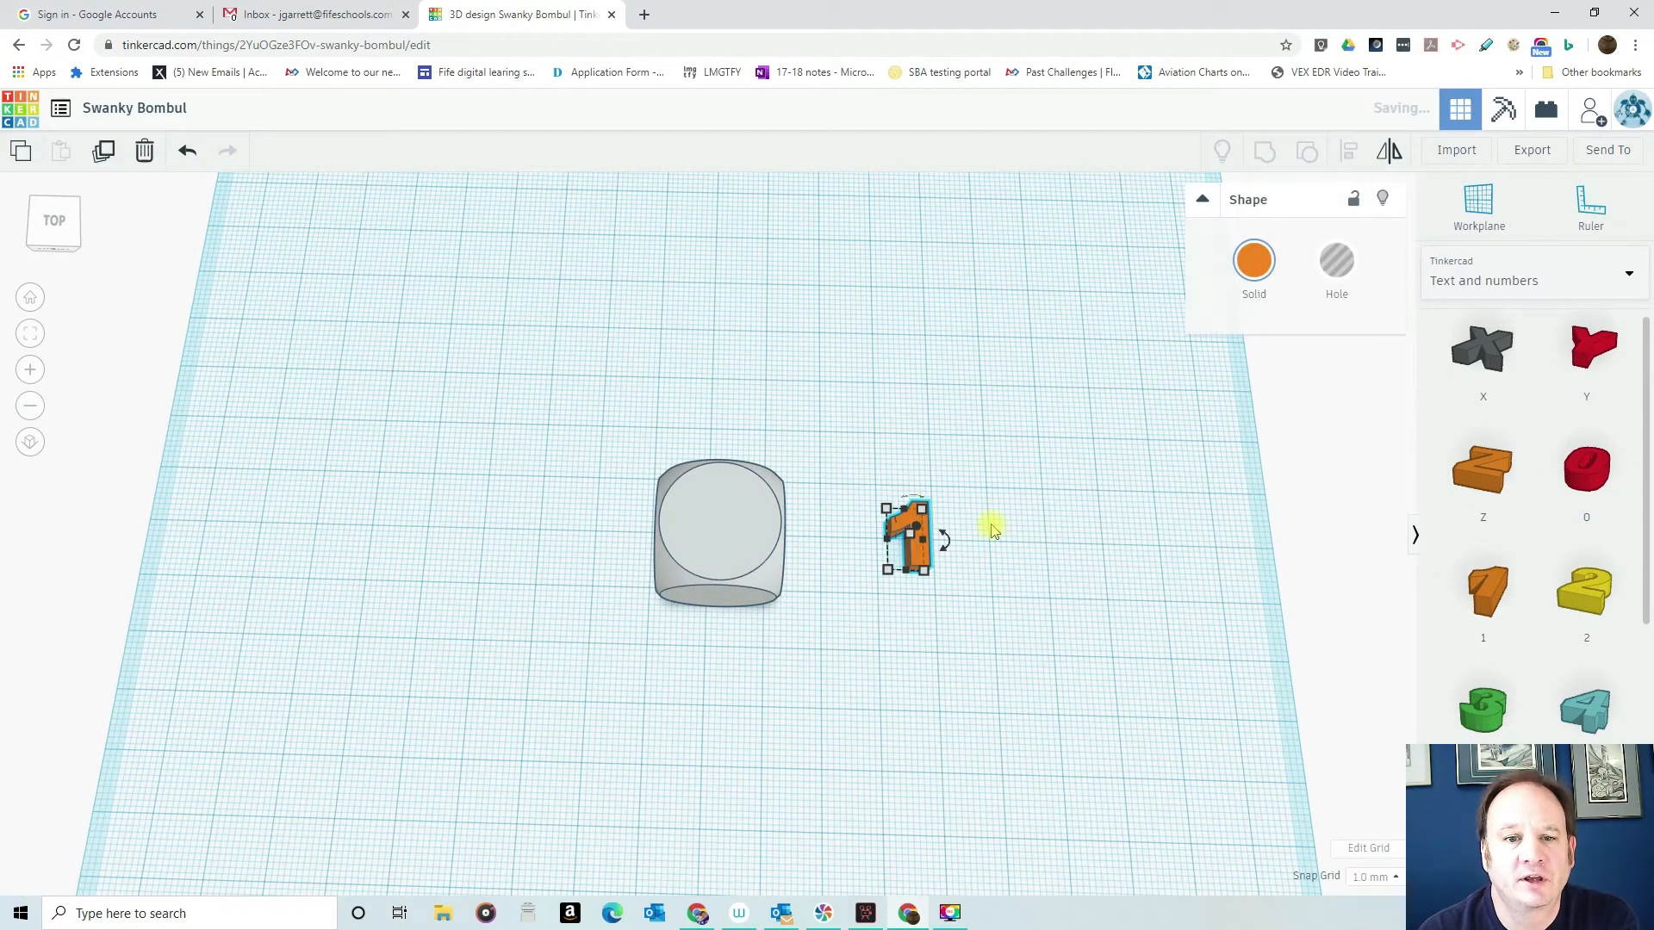
- Raise the number 1, move it over the dice and lower it by 11 mm into the top face, at 17 mm height
{"action": "right_click_drag", "start_coordinate": [984, 515], "coordinate": [978, 354]}
{"action": "left_click_drag", "start_coordinate": [909, 474], "coordinate": [904, 317]}
{"action": "right_click_drag", "start_coordinate": [802, 339], "coordinate": [788, 578]}
{"action": "left_click_drag", "start_coordinate": [954, 556], "coordinate": [724, 529]}
{"action": "right_click_drag", "start_coordinate": [871, 620], "coordinate": [830, 402]}
{"action": "left_click_drag", "start_coordinate": [712, 317], "coordinate": [714, 386]}
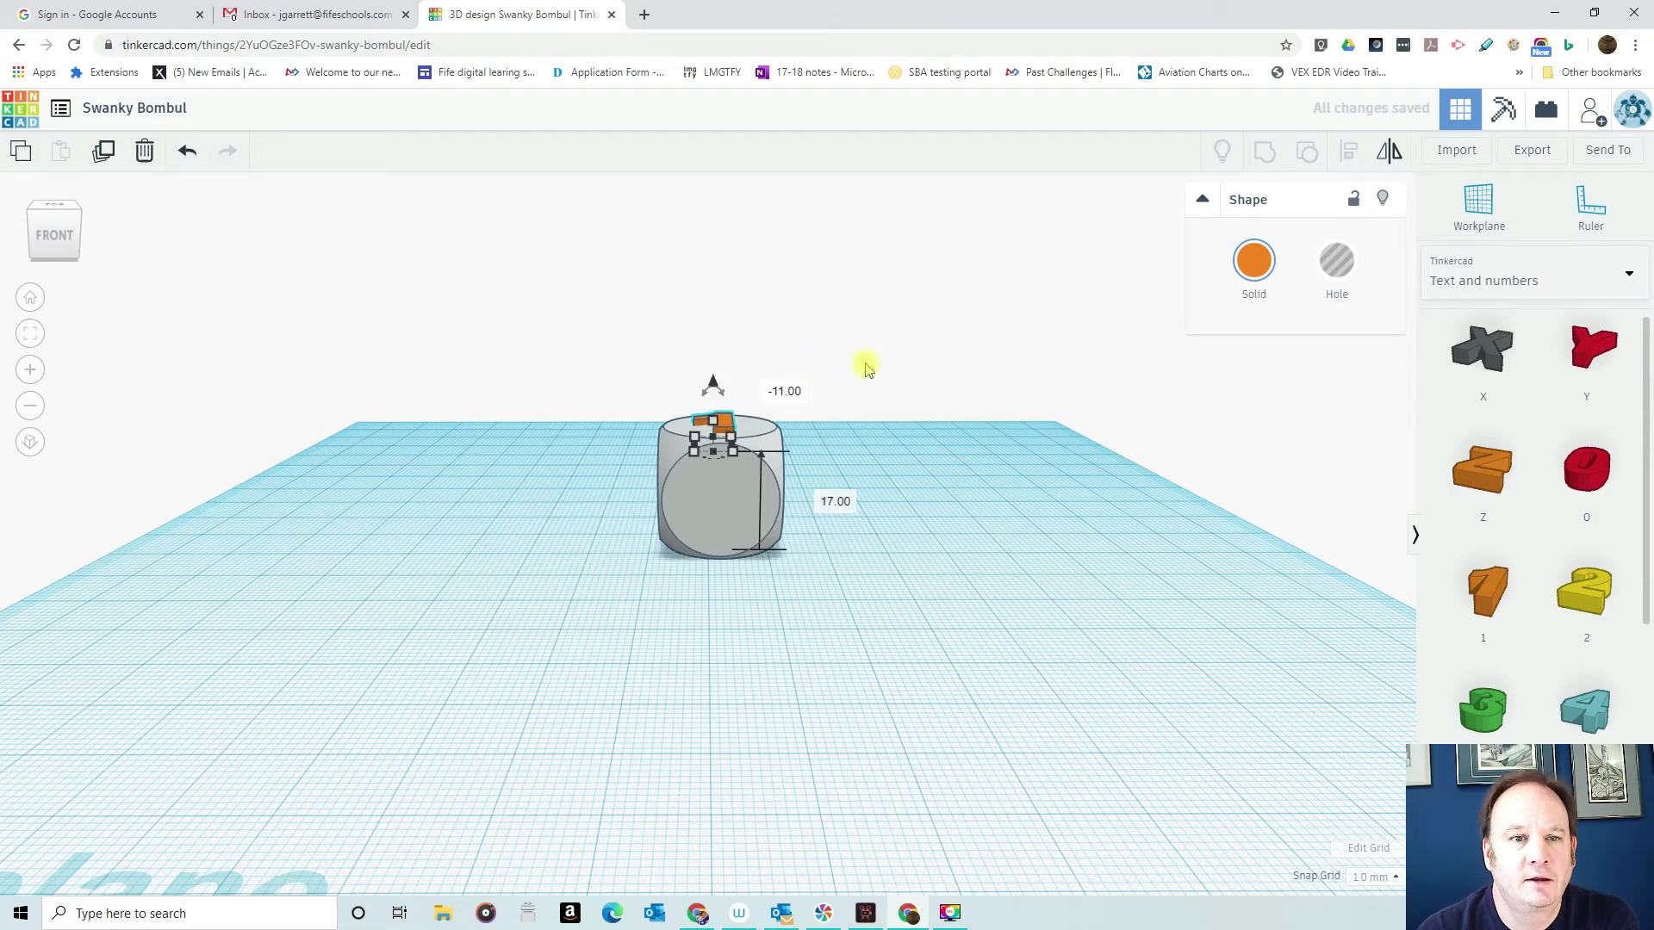
{"action": "right_click_drag", "start_coordinate": [852, 473], "coordinate": [844, 709]}
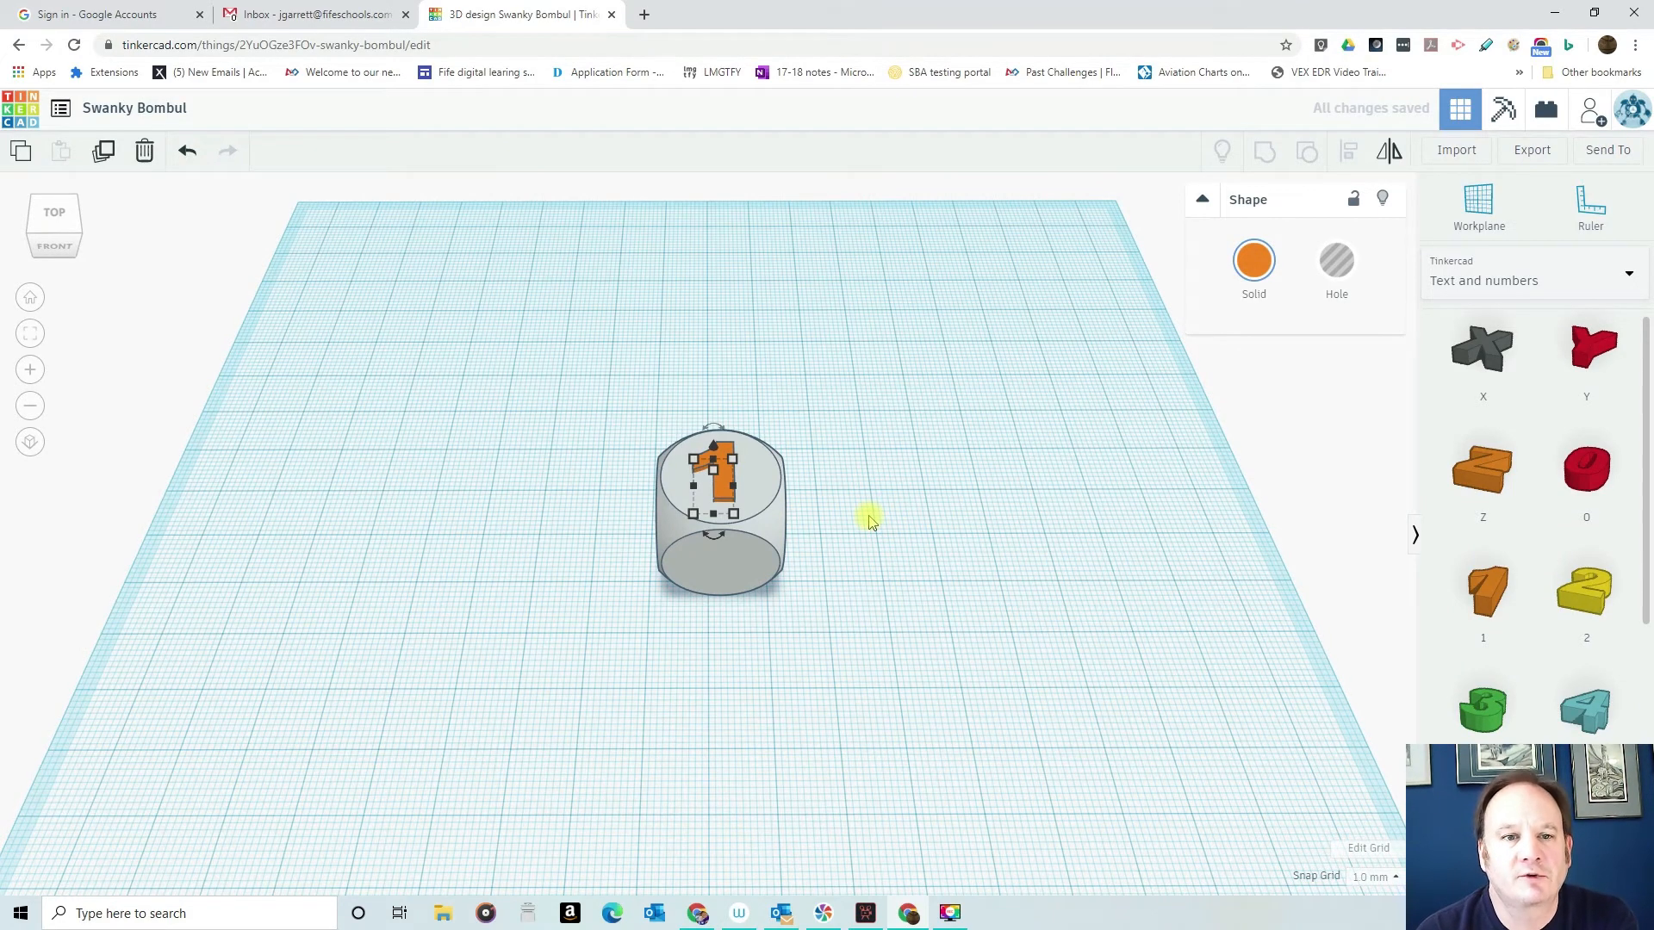
- Align the number 1 and the dice on their centres along the width
{"action": "left_click_drag", "start_coordinate": [561, 358], "coordinate": [874, 642]}
{"action": "left_click", "coordinate": [1348, 152]}
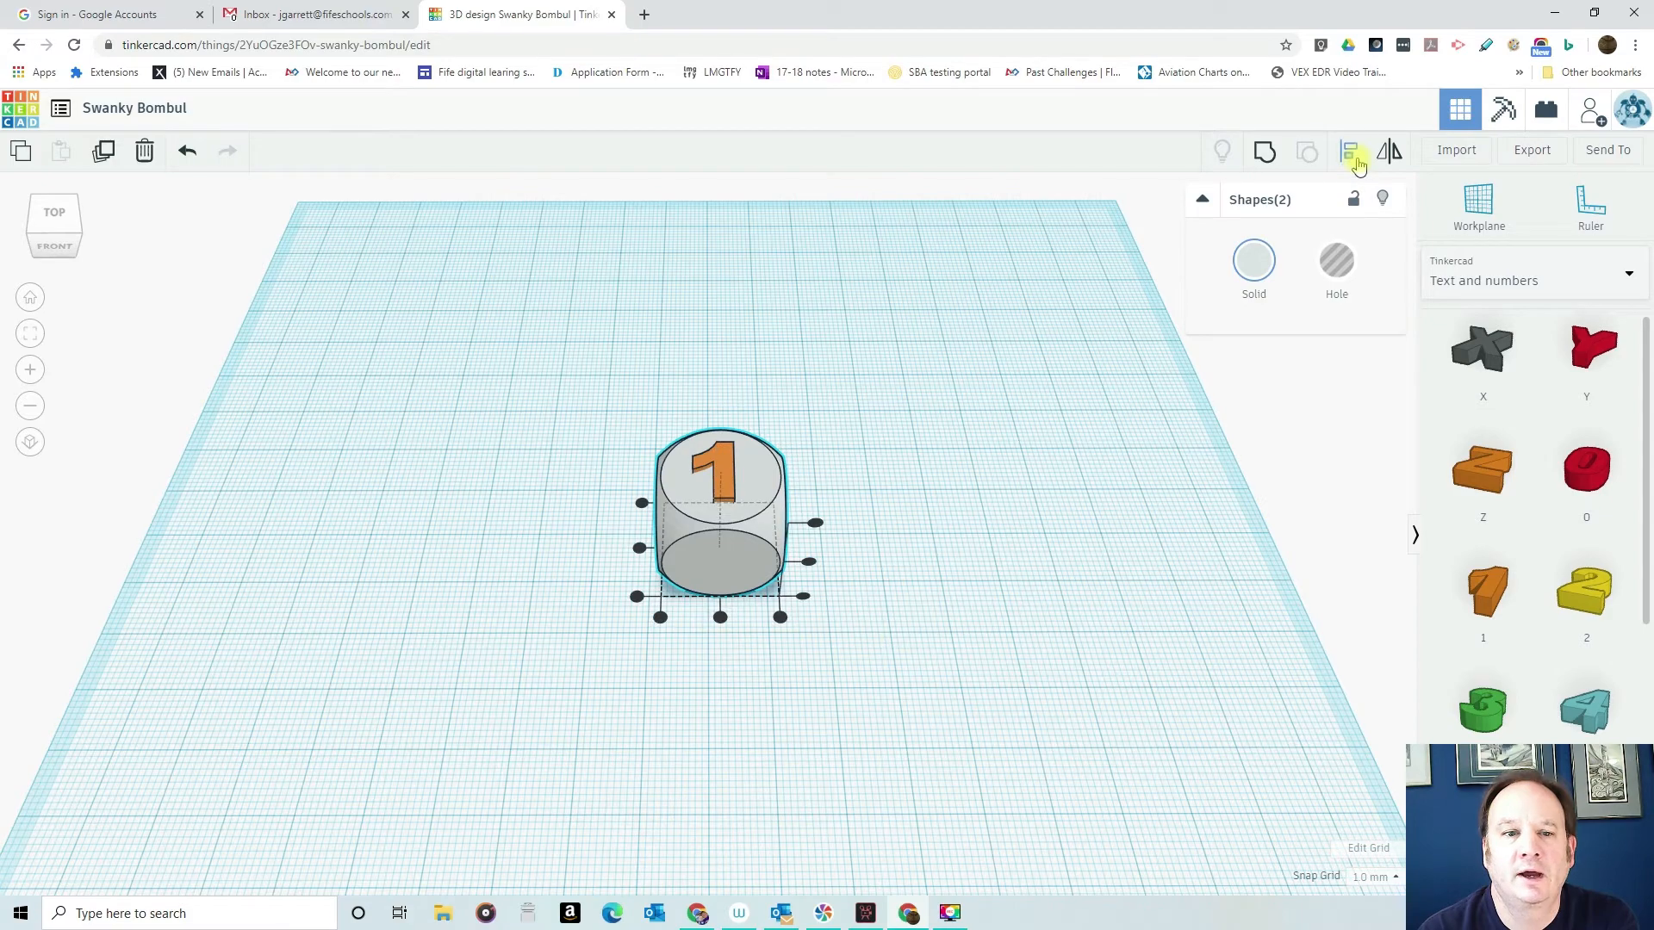
{"action": "left_click", "coordinate": [720, 616]}
{"action": "left_click", "coordinate": [720, 617]}
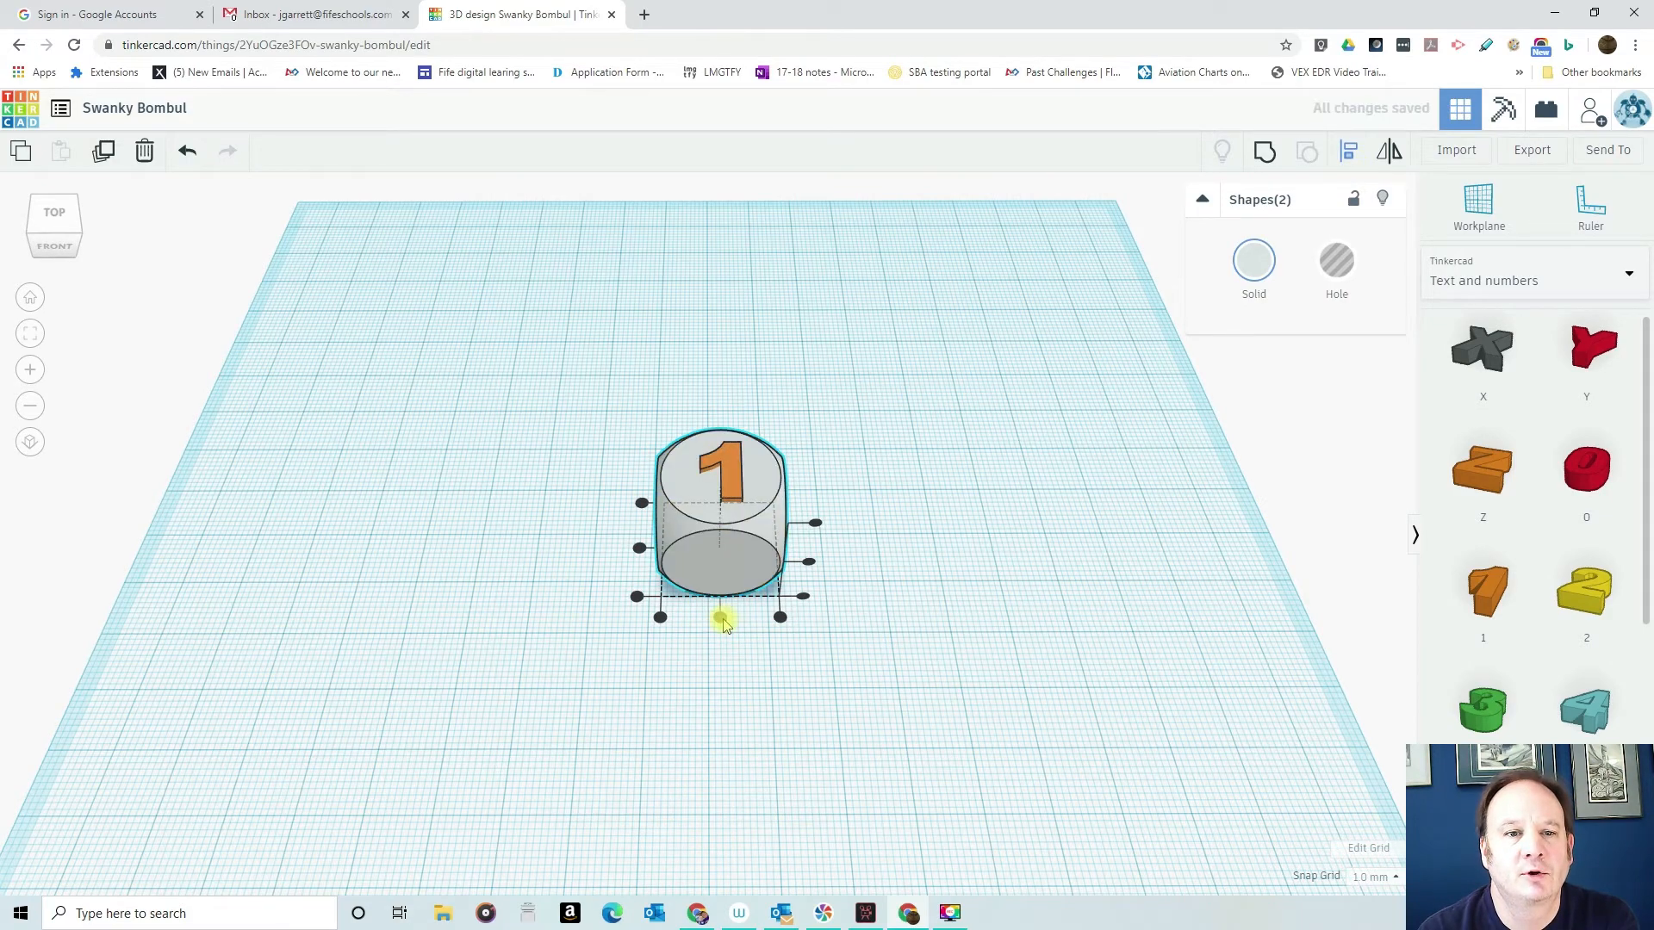
{"action": "mouse_move", "coordinate": [858, 493]}
{"action": "right_mouse_down"}
{"action": "mouse_move", "coordinate": [864, 572]}
{"action": "mouse_move", "coordinate": [867, 516]}
{"action": "right_mouse_up"}
{"action": "mouse_move", "coordinate": [723, 510]}
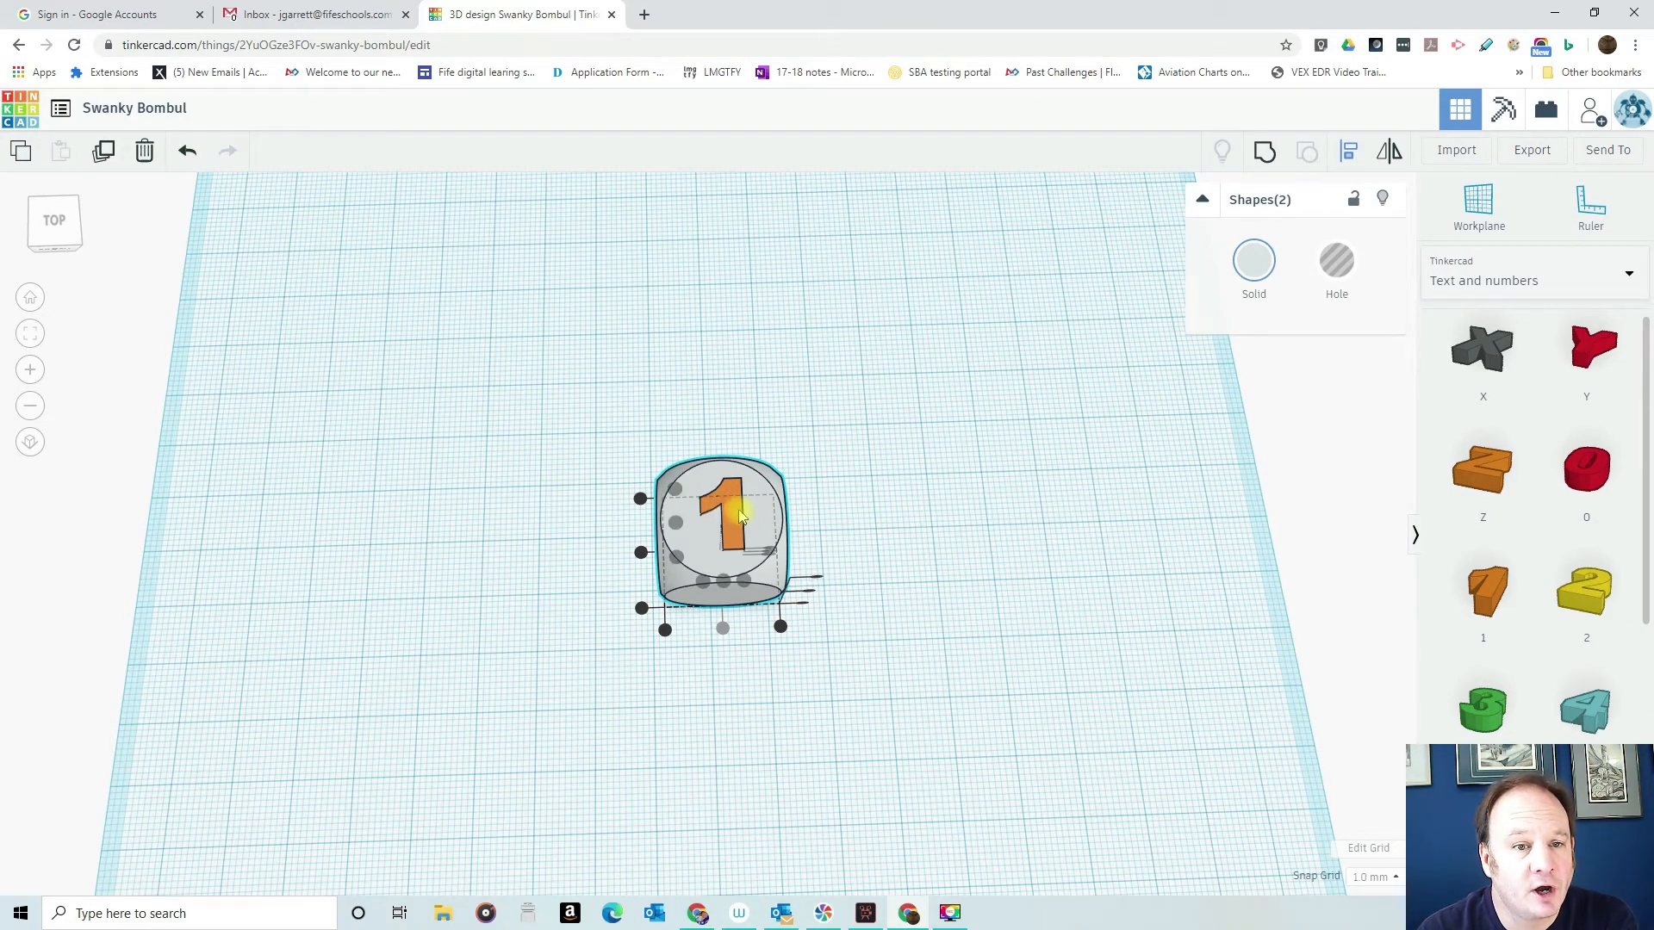
{"action": "left_click", "coordinate": [919, 516]}
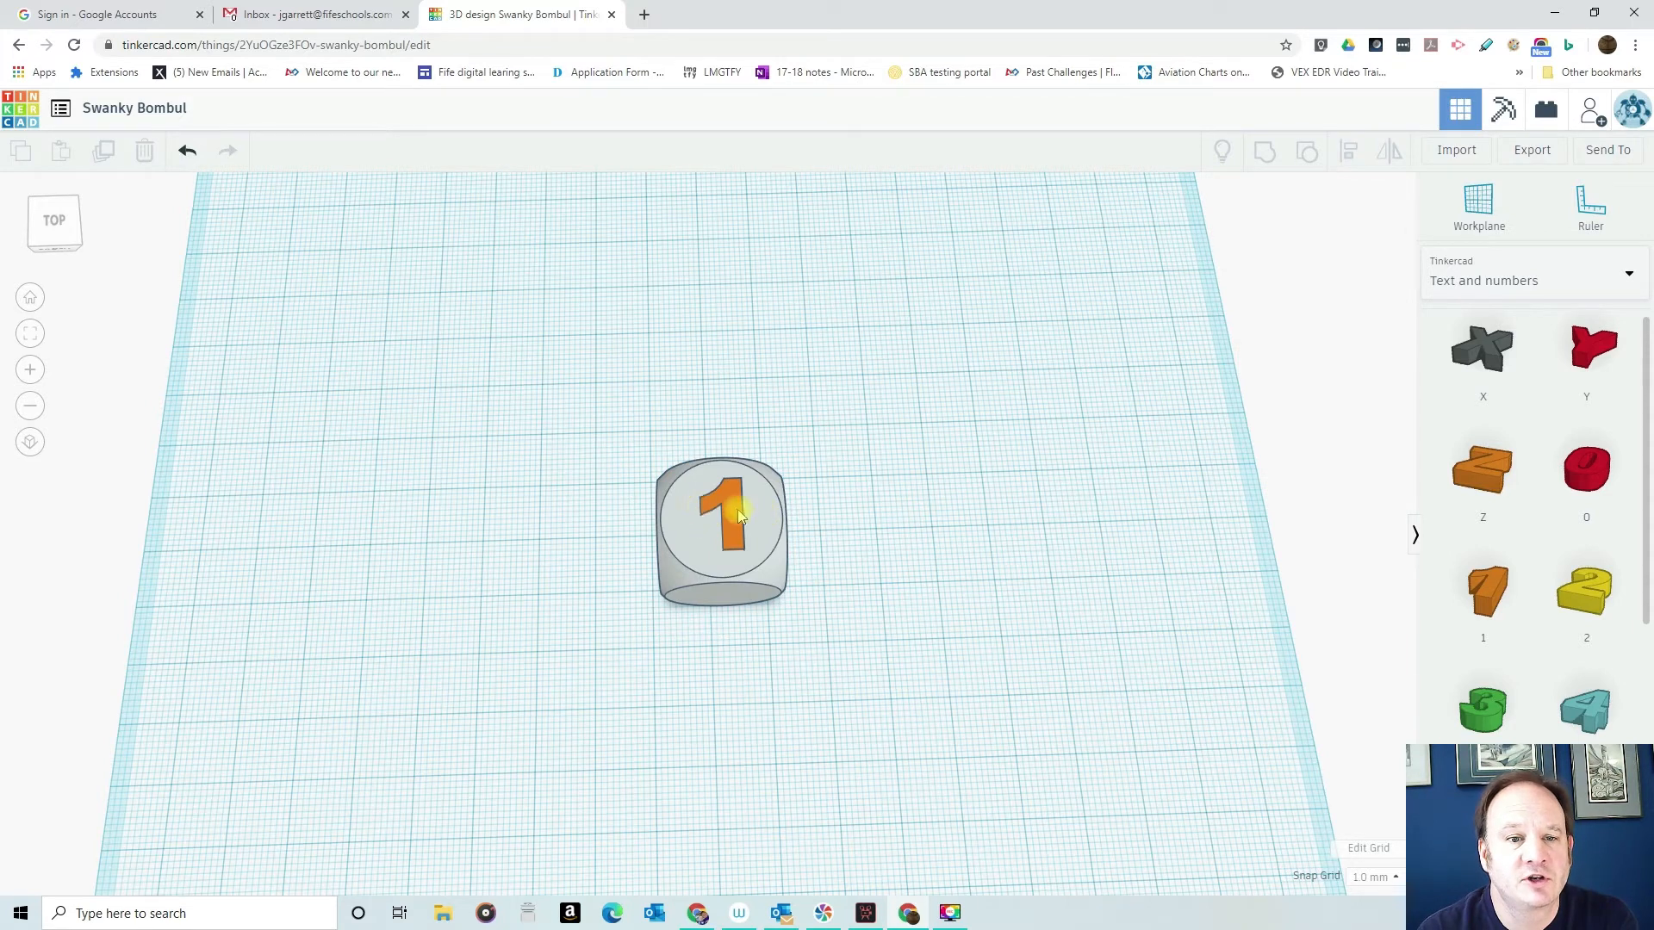
- Align the number 1 and the dice on their centres along the depth
{"action": "left_click_drag", "start_coordinate": [571, 393], "coordinate": [904, 775]}
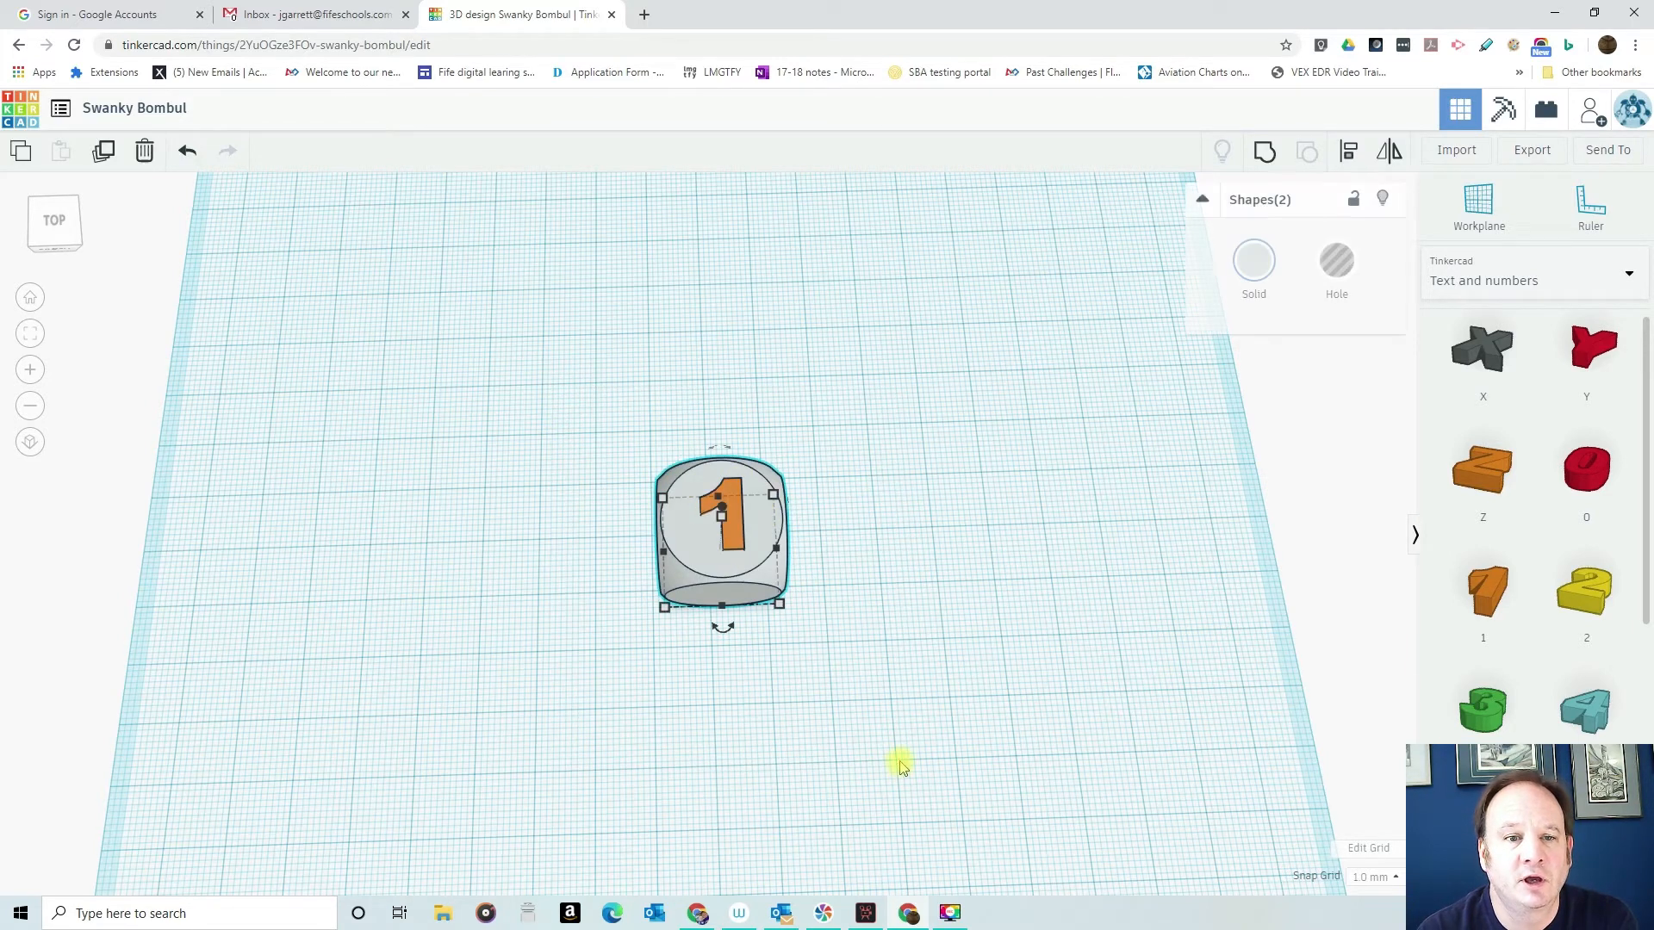
{"action": "left_click", "coordinate": [1349, 151]}
{"action": "left_click", "coordinate": [642, 553]}
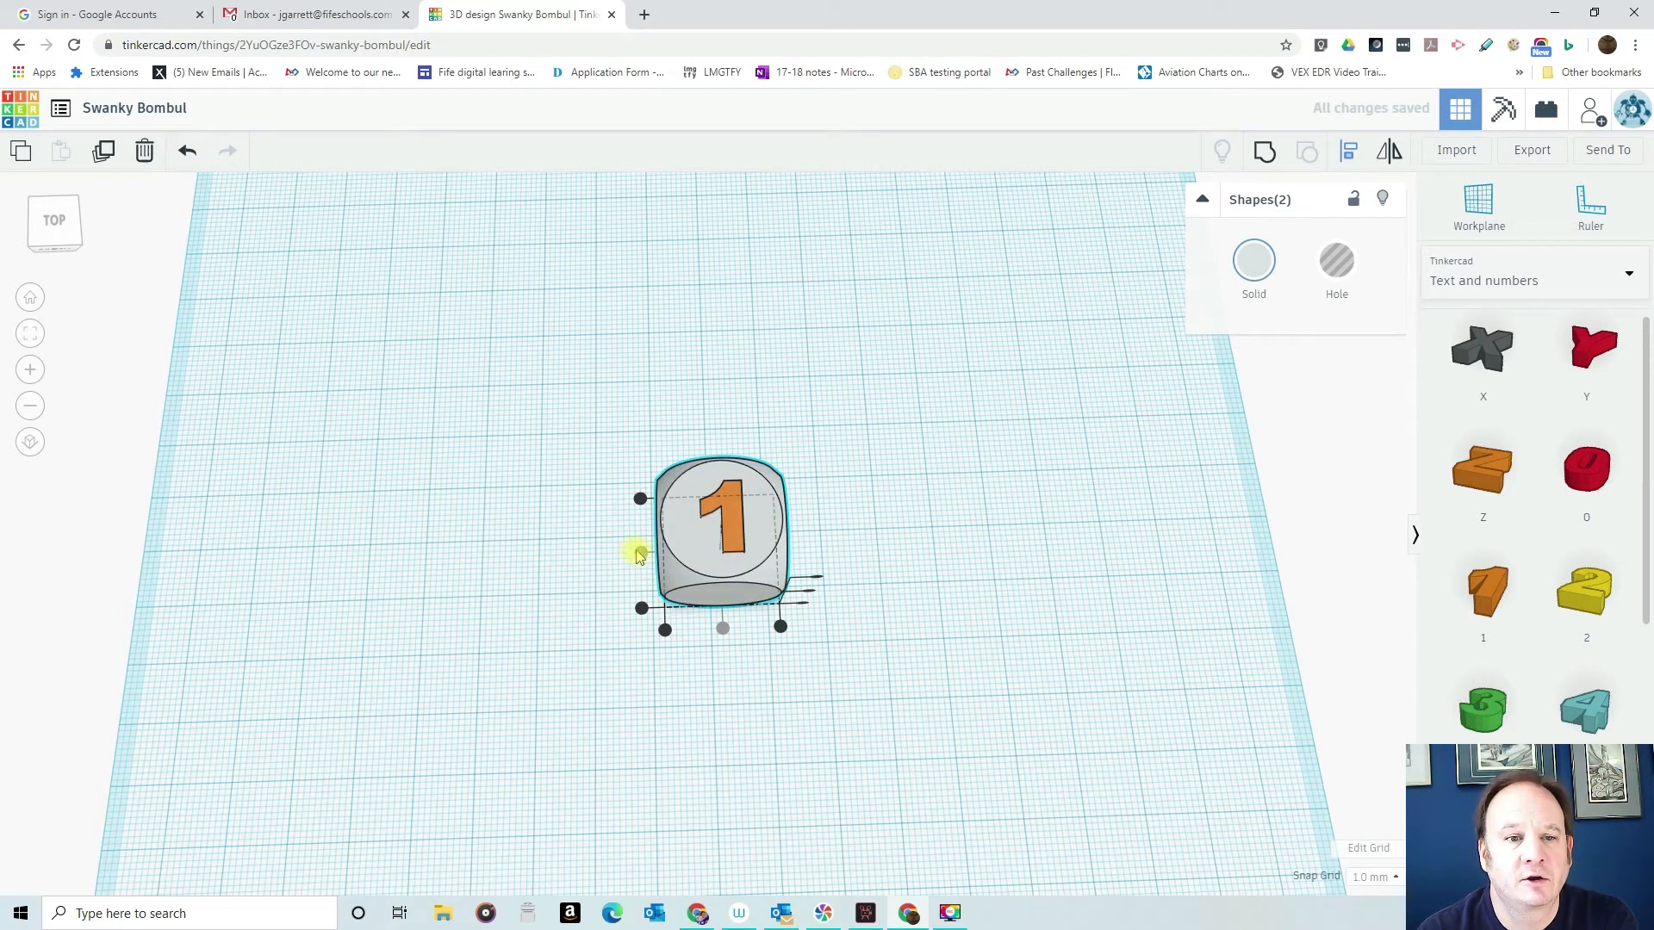
{"action": "left_click", "coordinate": [992, 493]}
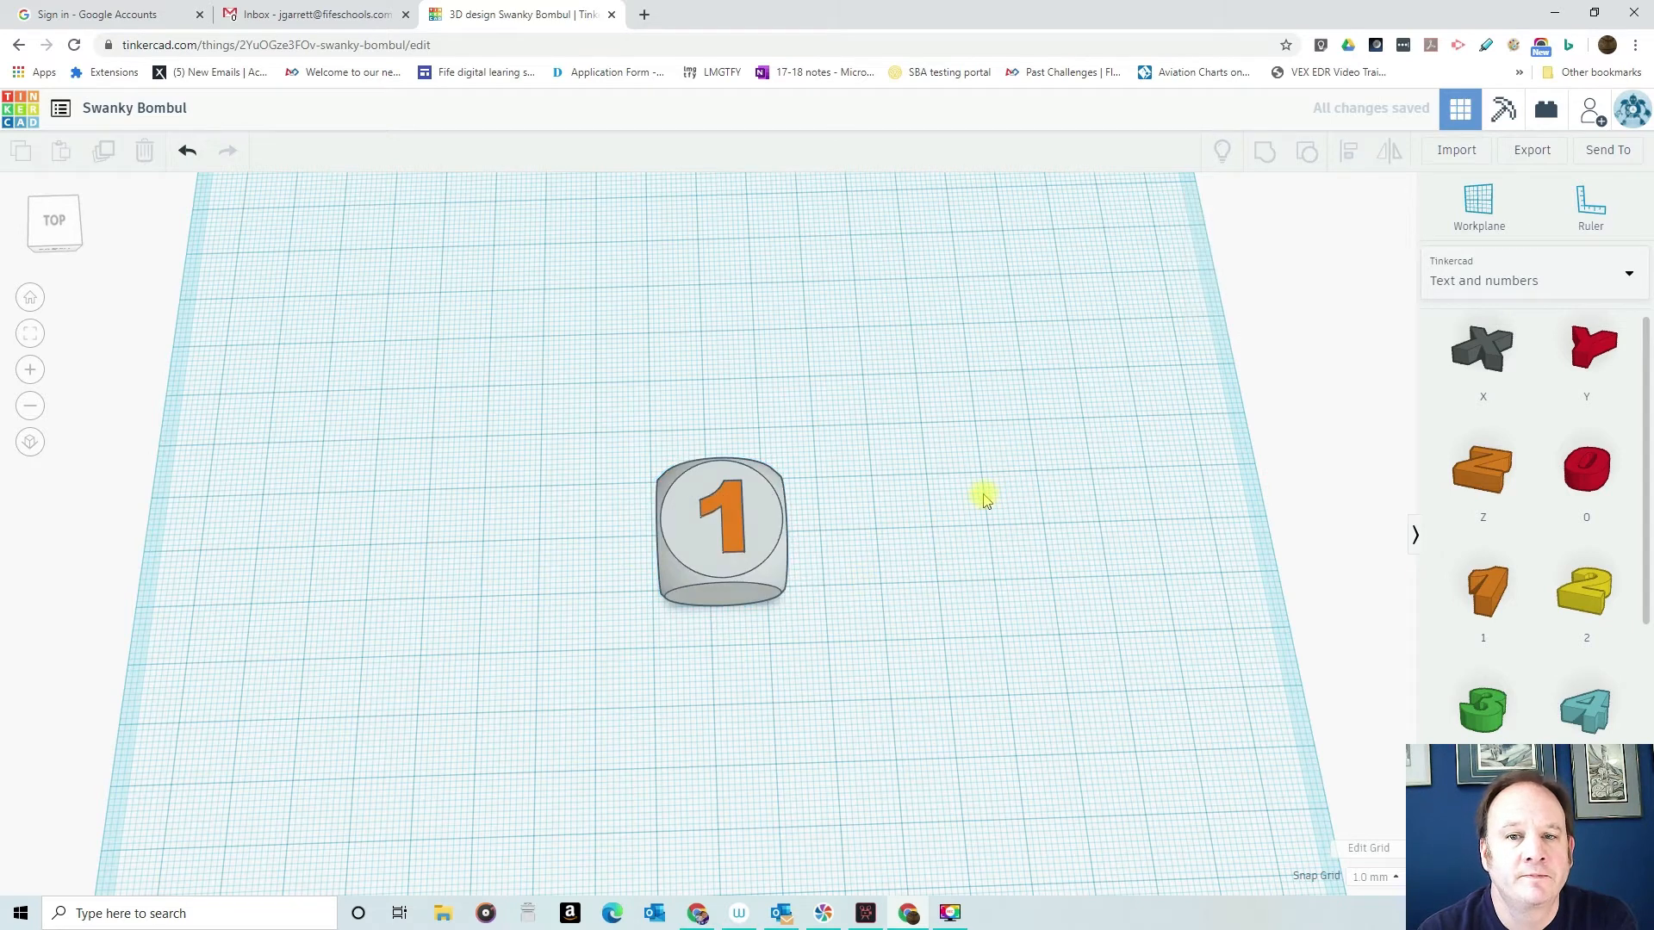
- Turn the number 1 into a hole and group it with the dice to engrave the top face
{"action": "left_click", "coordinate": [739, 523]}
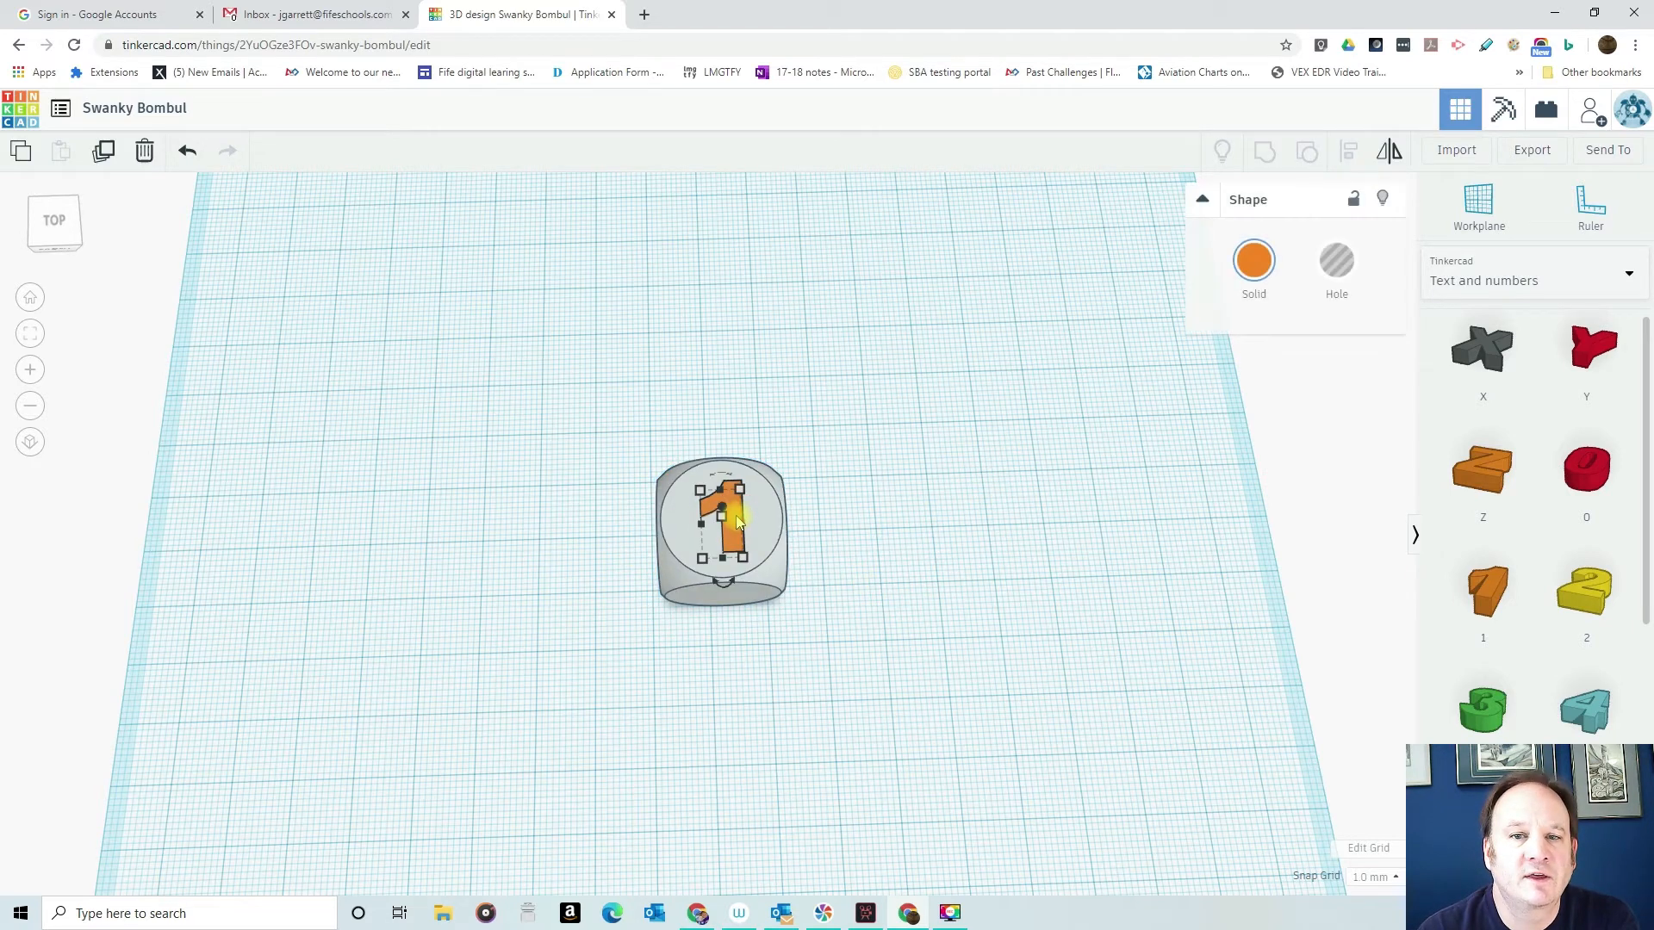
{"action": "left_click", "coordinate": [1340, 269]}
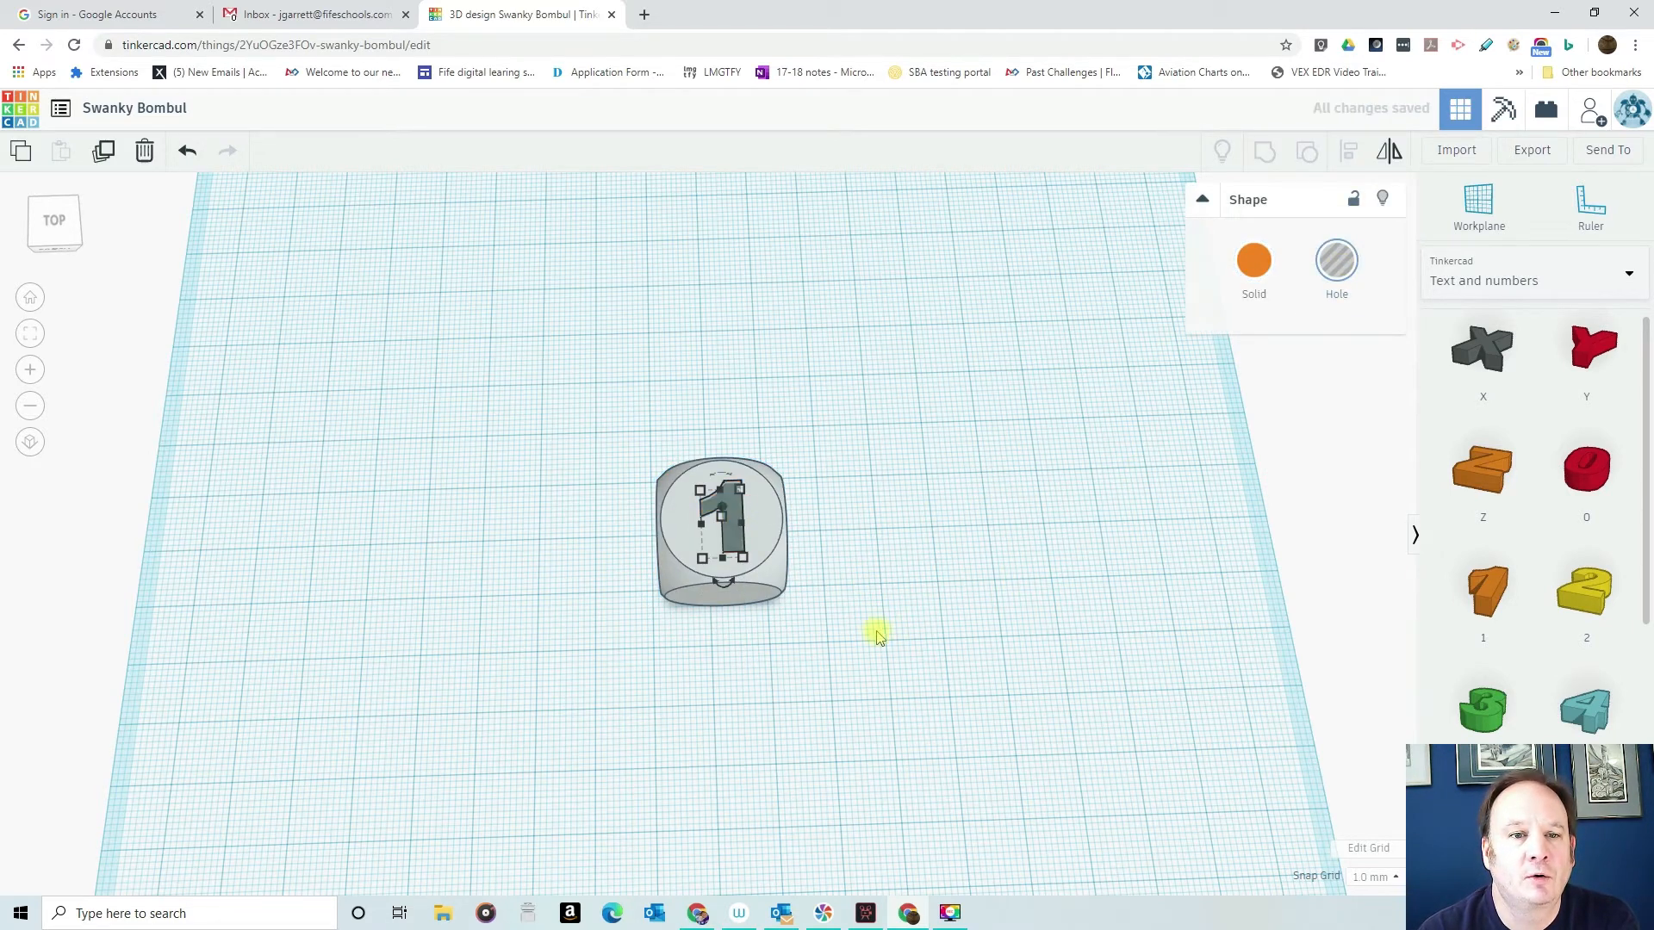
{"action": "right_click_drag", "start_coordinate": [870, 642], "coordinate": [845, 431]}
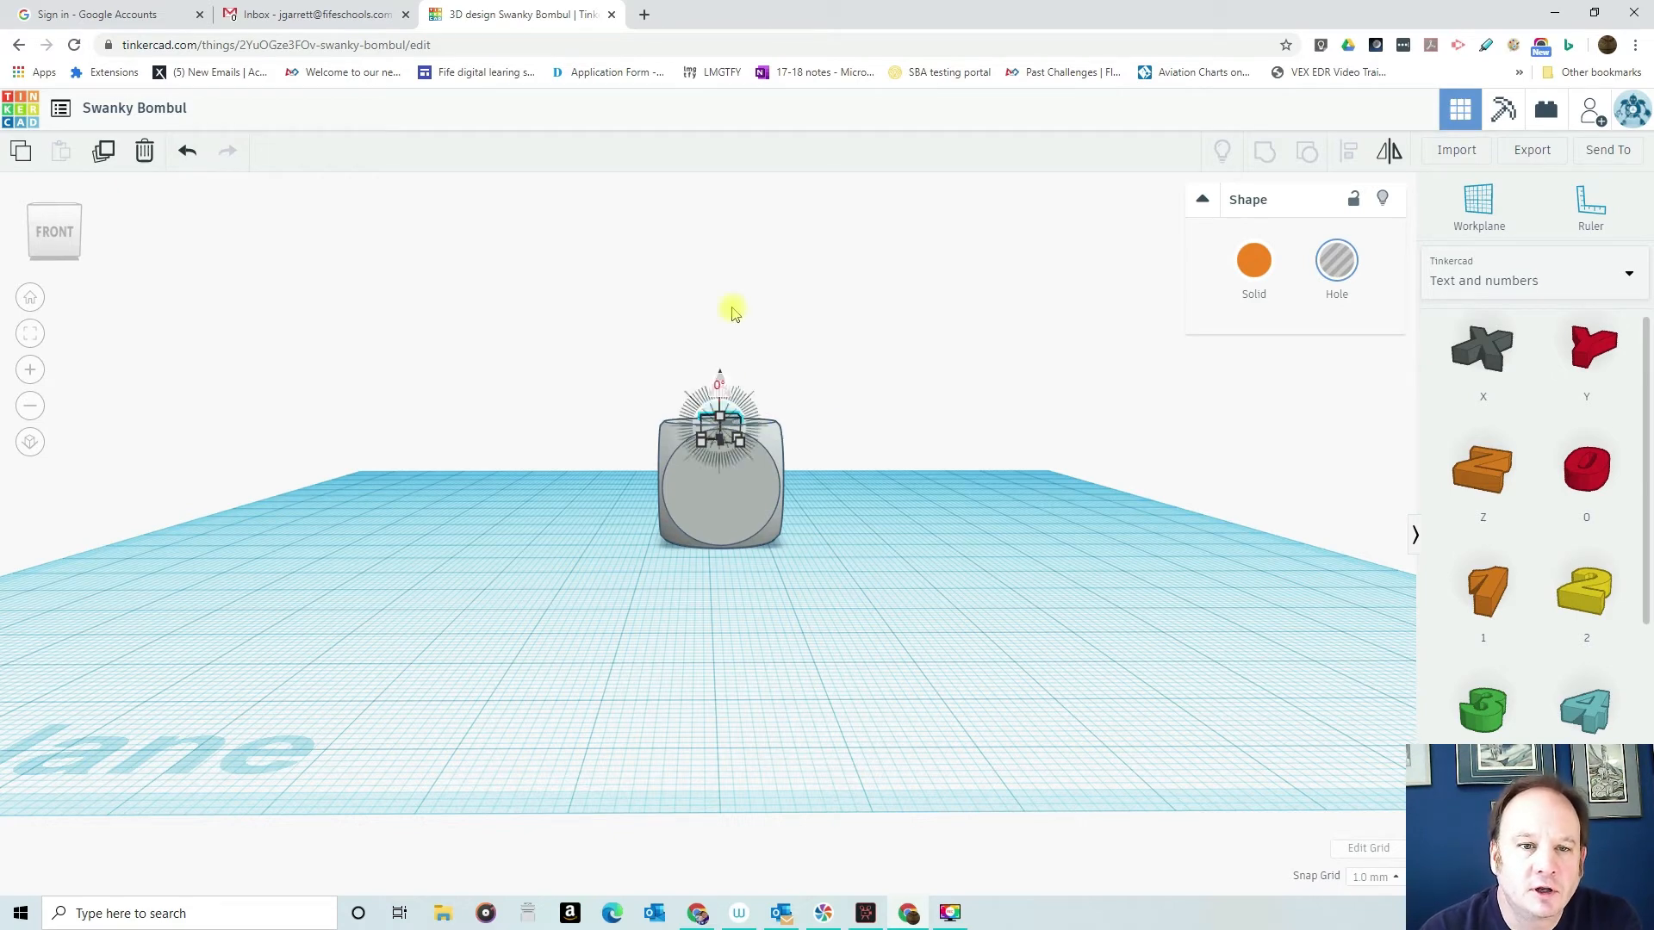
{"action": "right_click_drag", "start_coordinate": [853, 352], "coordinate": [585, 397]}
{"action": "left_click_drag", "start_coordinate": [785, 579], "coordinate": [880, 655]}
{"action": "left_click", "coordinate": [1264, 150]}
{"action": "left_click", "coordinate": [864, 497]}
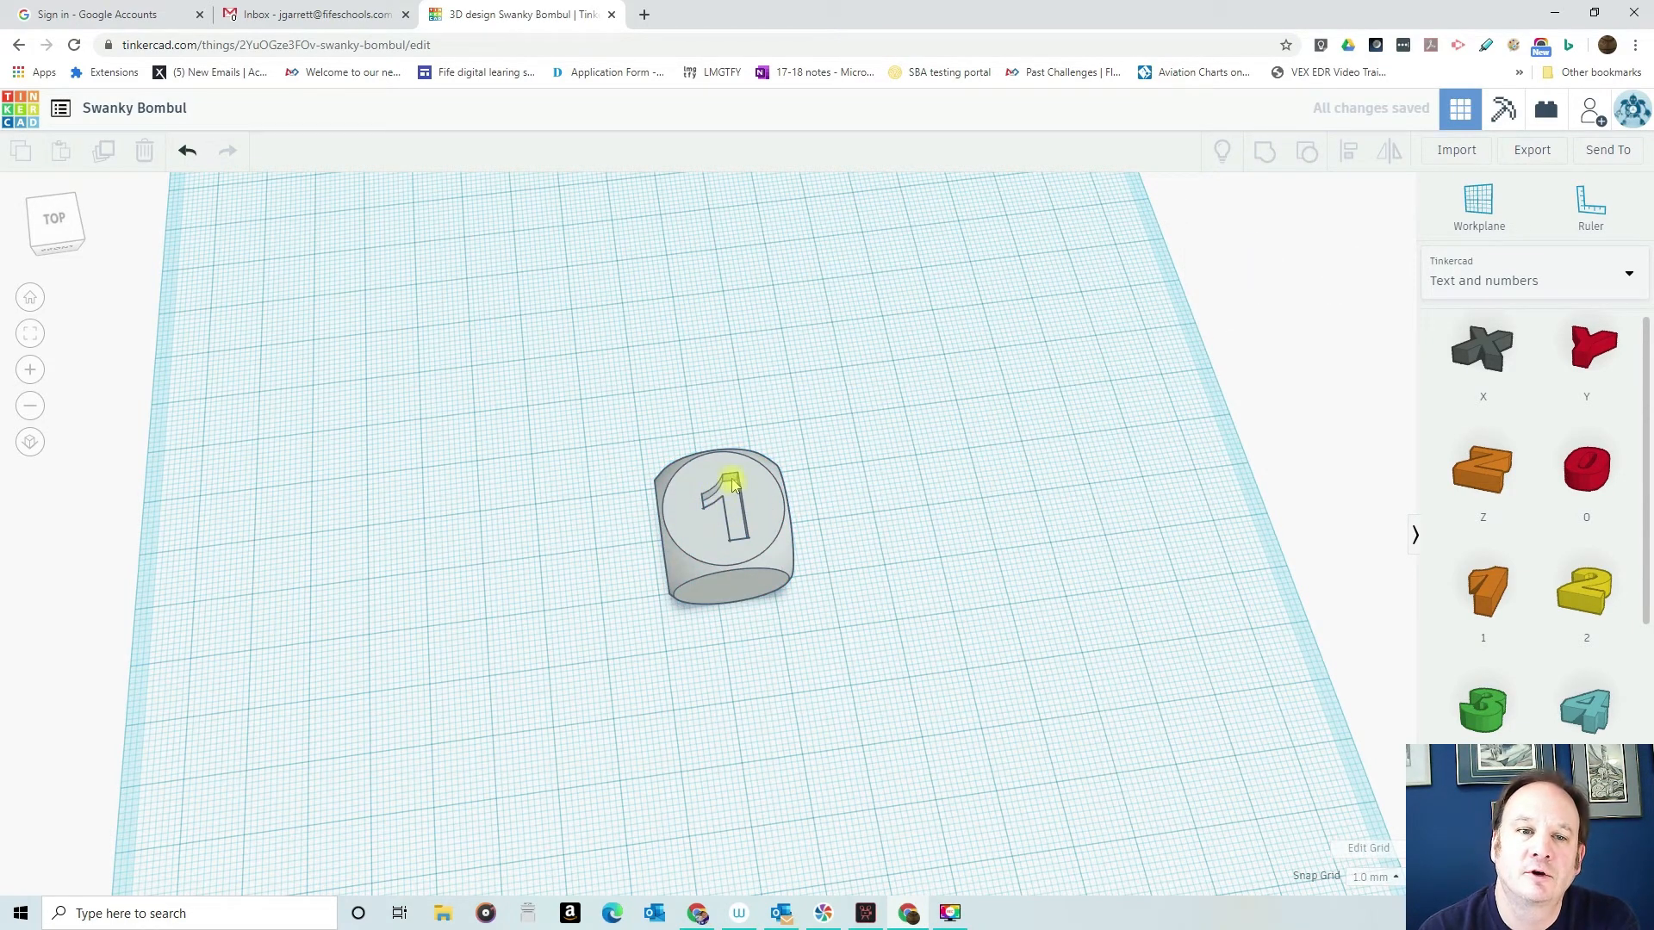
- Place the number 2 on the workplane beside the dice and rotate it upright to face the front
{"action": "right_click_drag", "start_coordinate": [939, 515], "coordinate": [859, 434]}
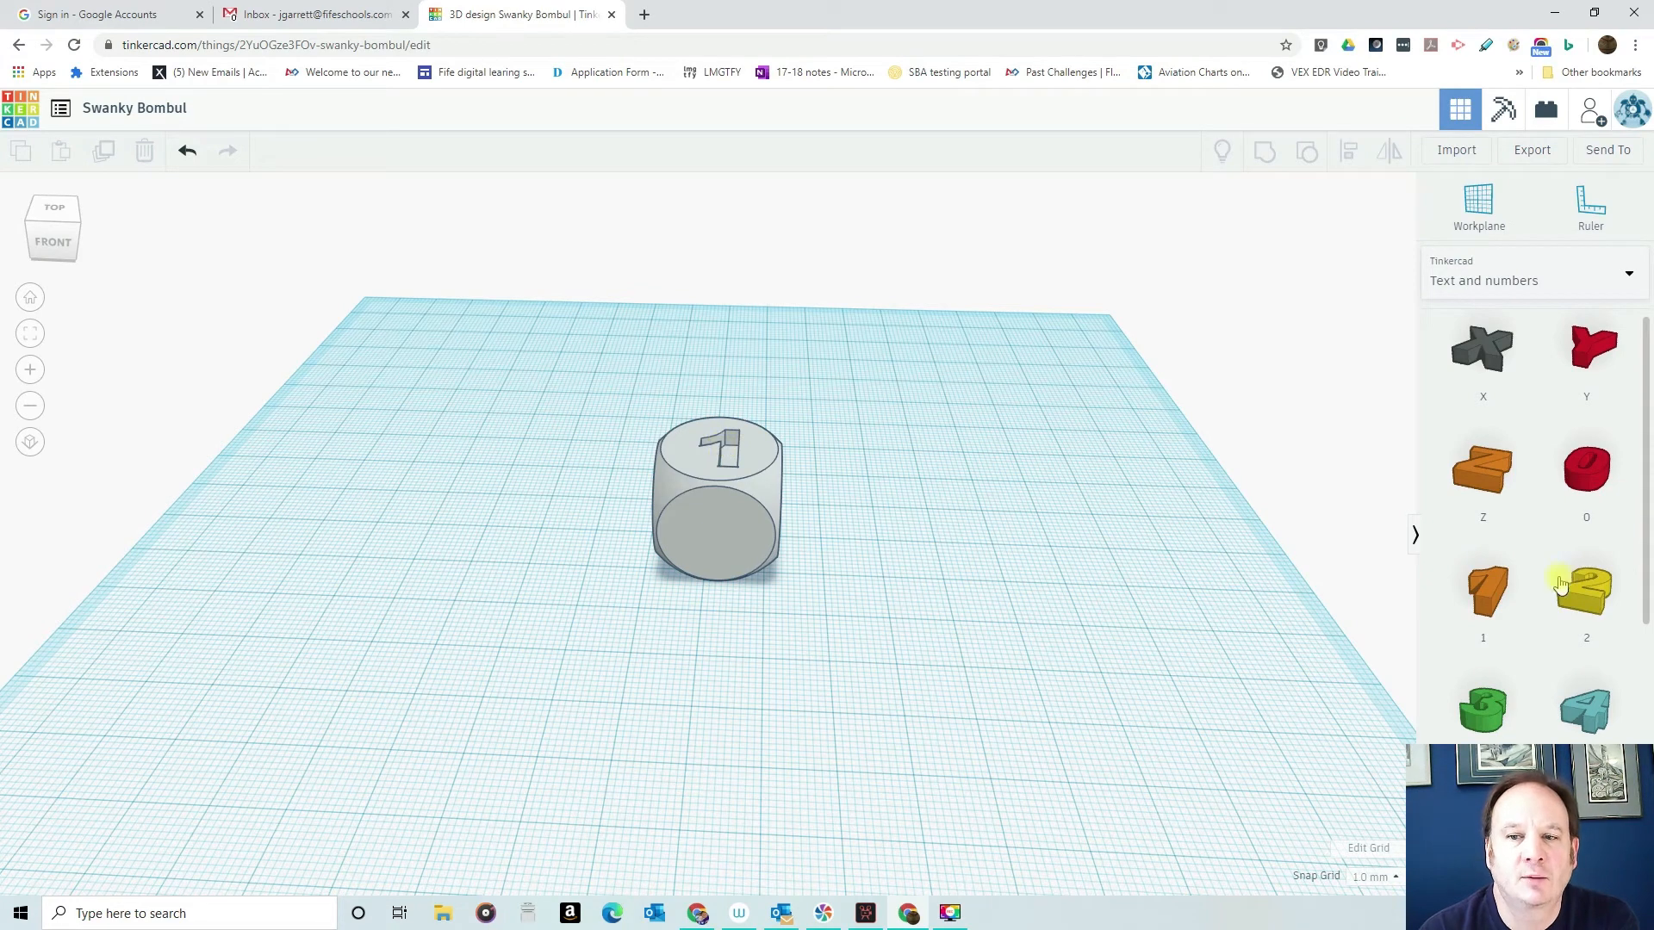
{"action": "left_click_drag", "start_coordinate": [1597, 600], "coordinate": [835, 601]}
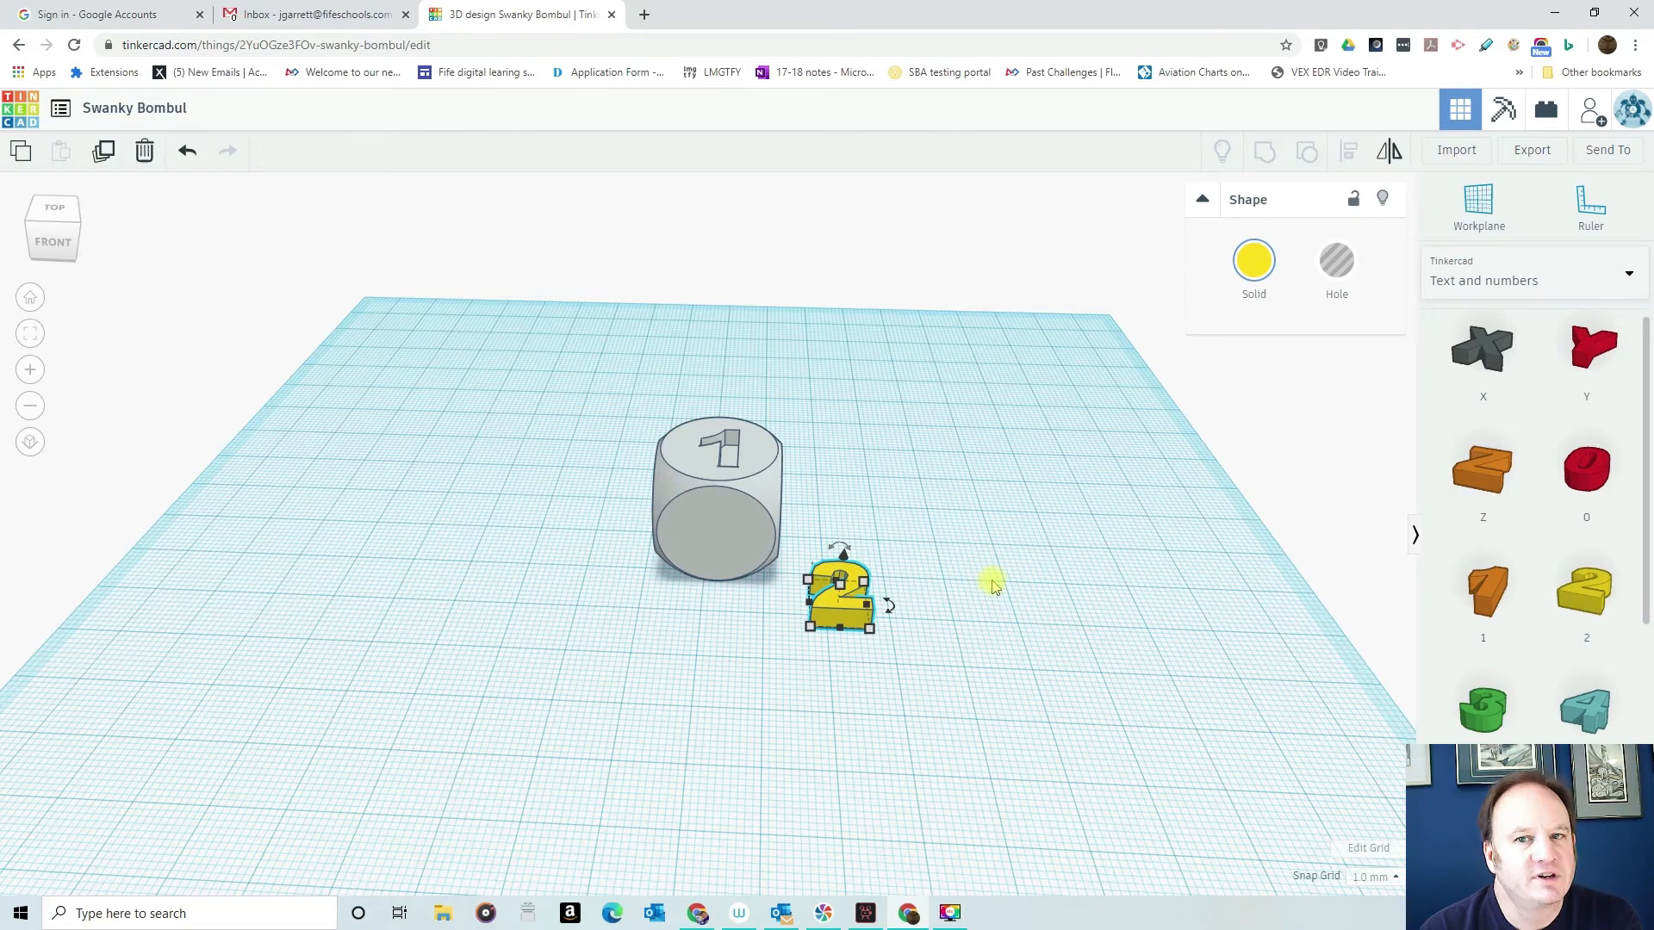
{"action": "right_click_drag", "start_coordinate": [997, 630], "coordinate": [572, 565]}
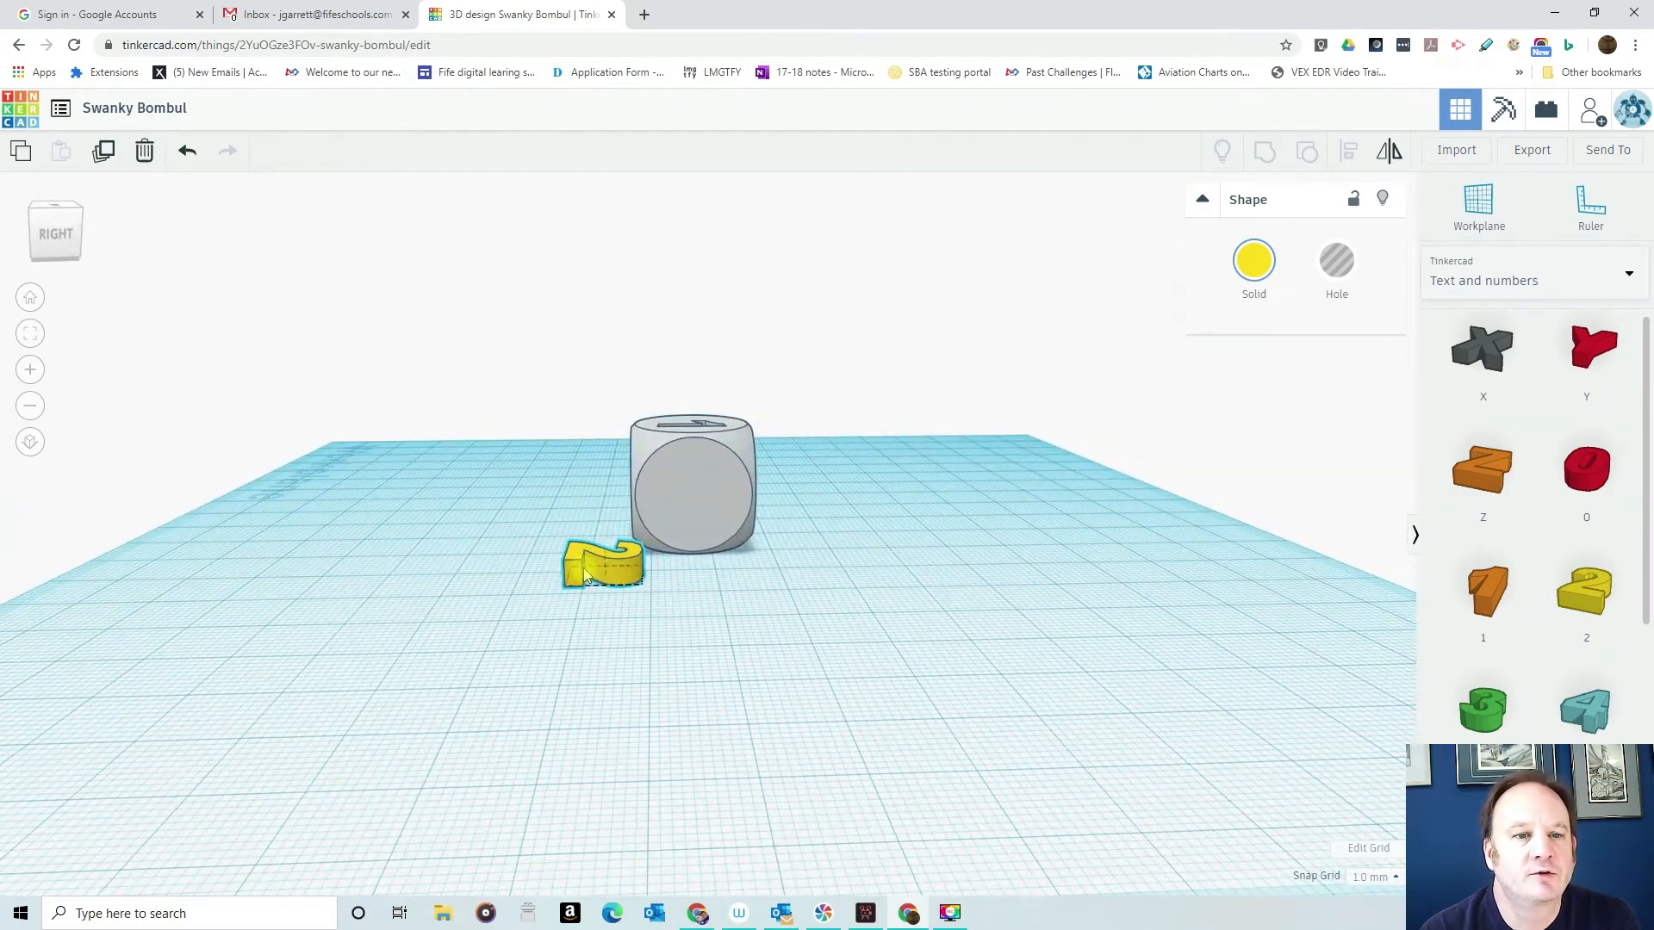
{"action": "left_click_drag", "start_coordinate": [602, 534], "coordinate": [548, 561]}
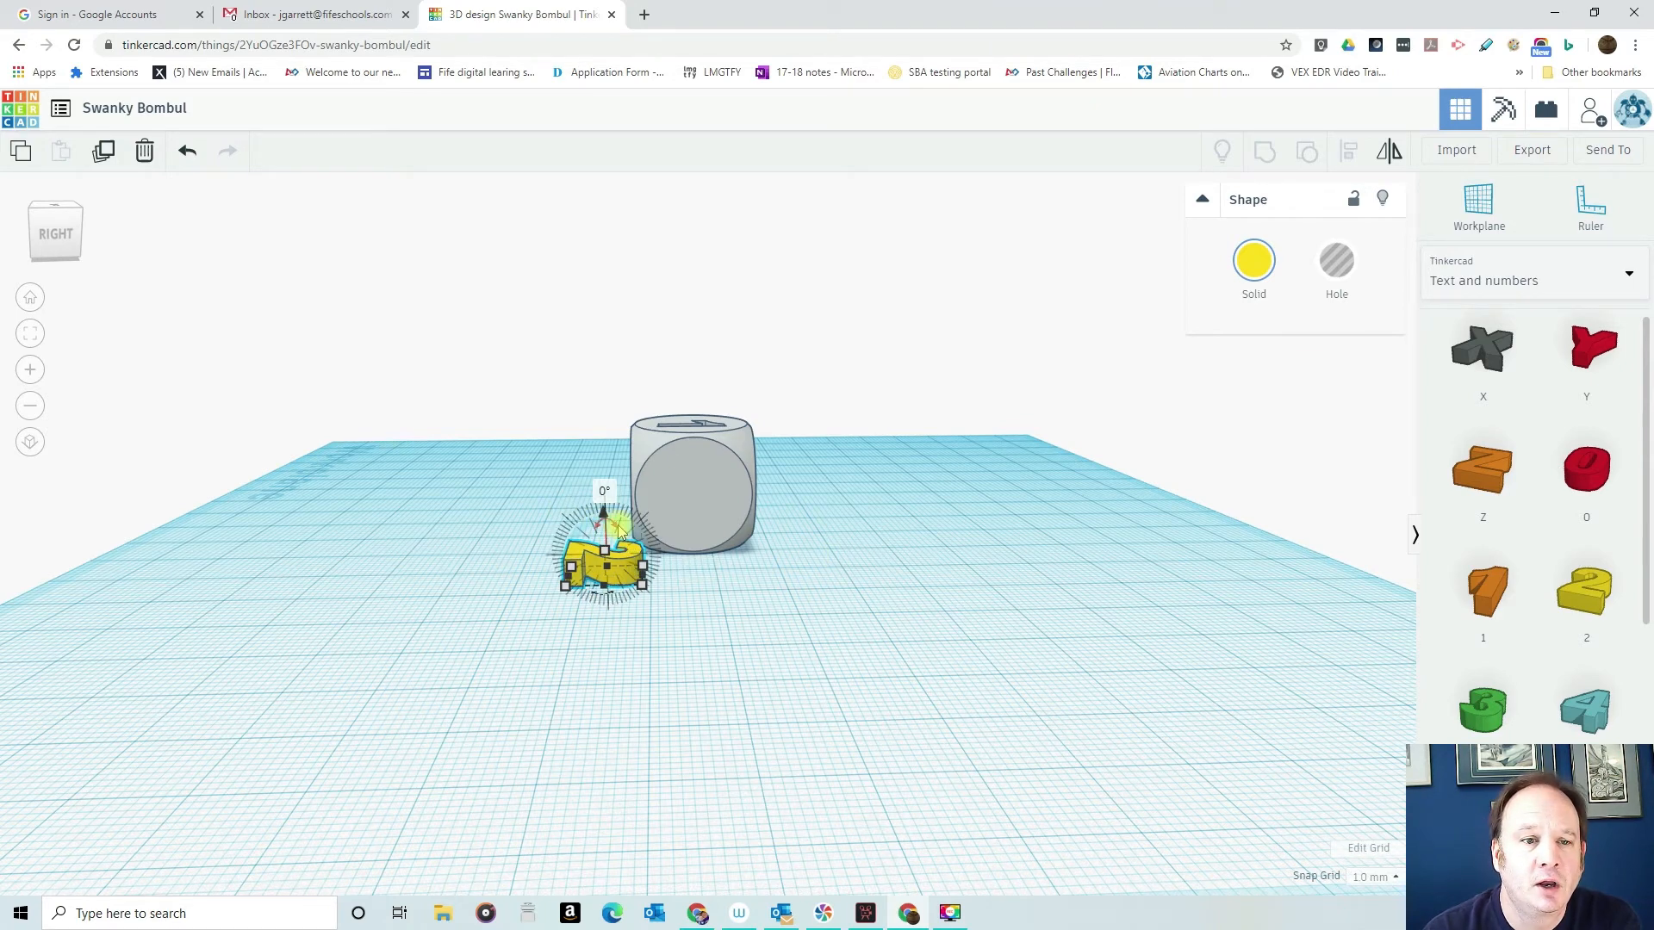
{"action": "left_click_drag", "start_coordinate": [612, 529], "coordinate": [570, 560]}
{"action": "right_click_drag", "start_coordinate": [523, 652], "coordinate": [904, 638]}
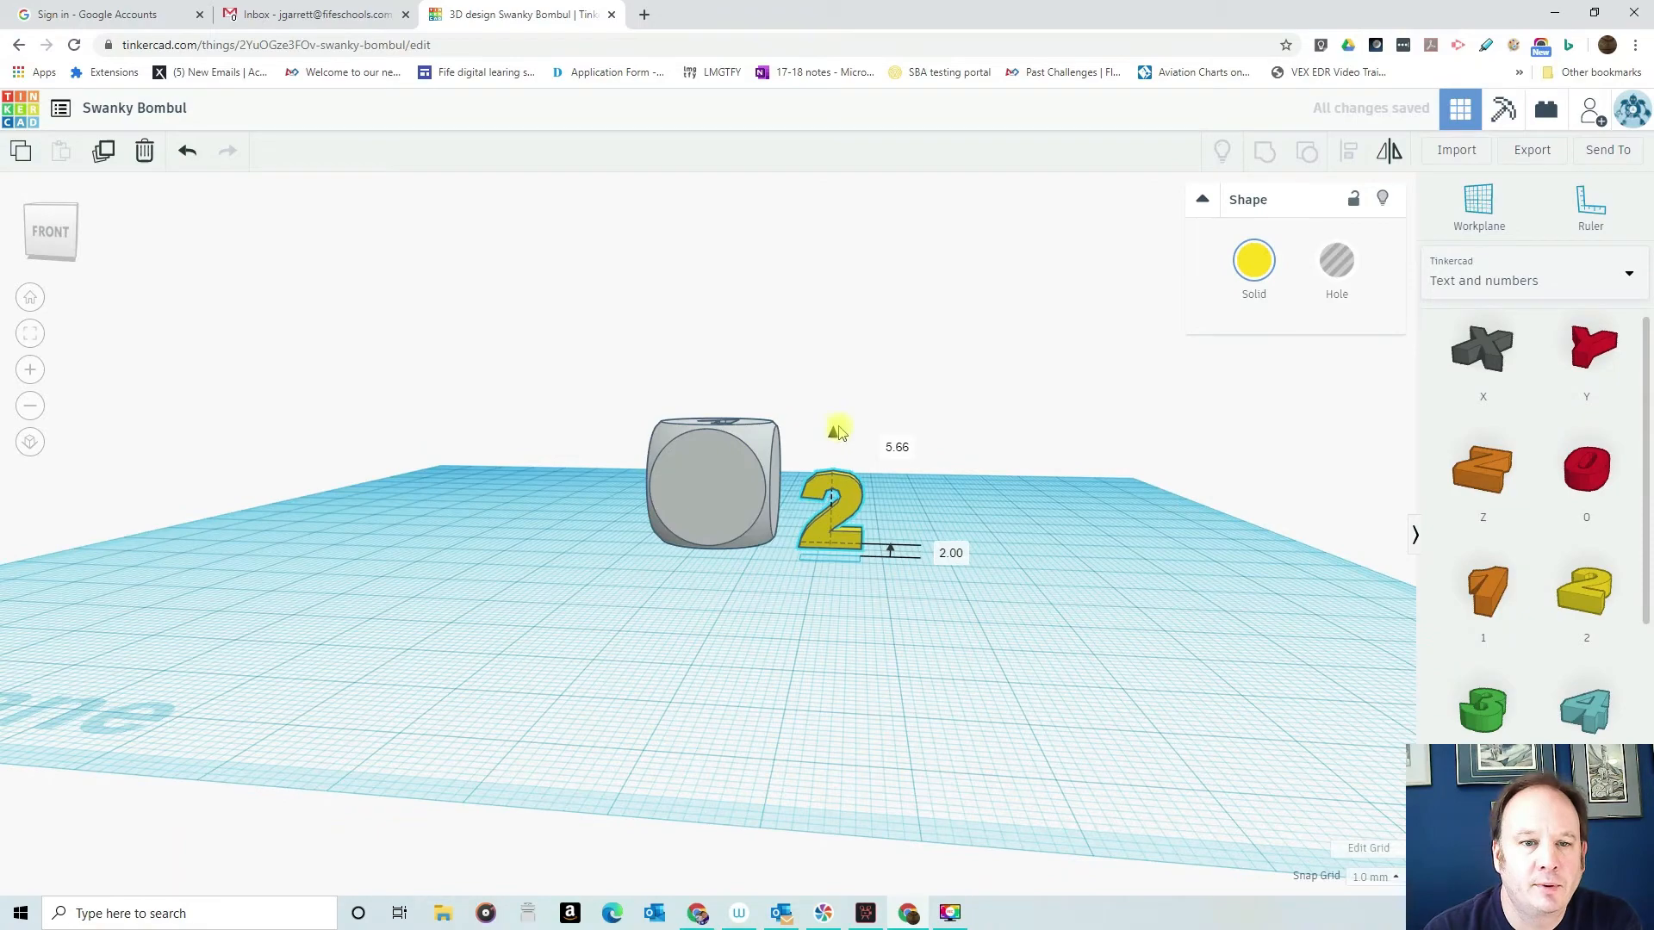
- Raise the upright 2 by 2 mm, move it in front of the dice and sink it partly into the front face
{"action": "left_click_drag", "start_coordinate": [830, 499], "coordinate": [706, 487]}
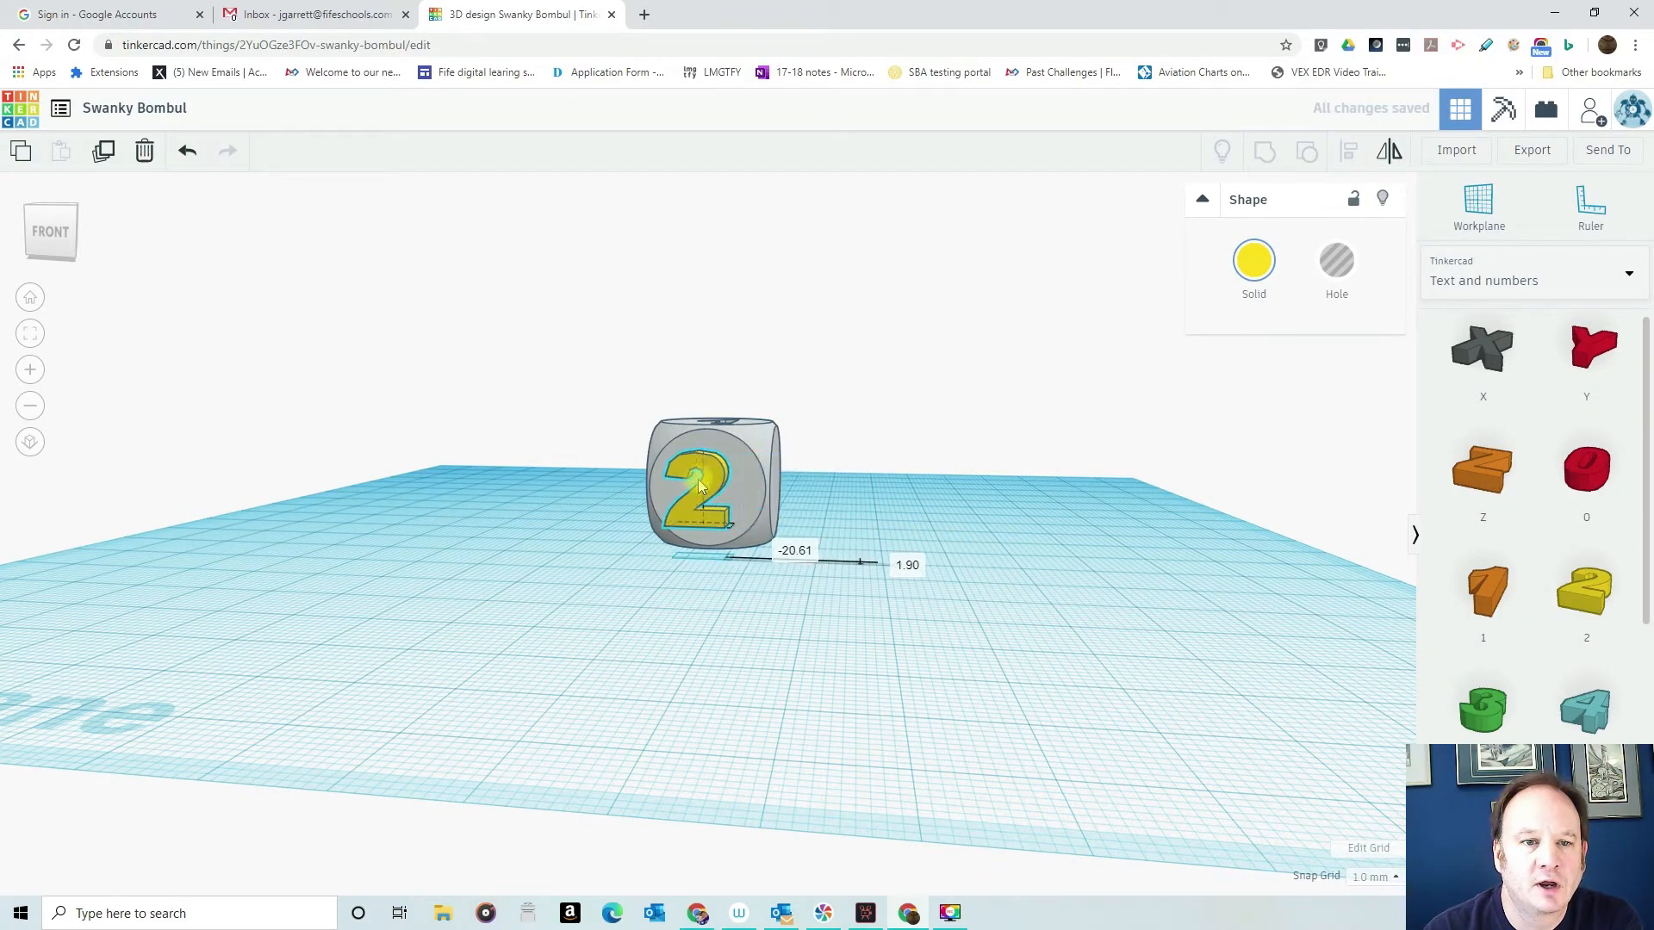
{"action": "right_click_drag", "start_coordinate": [904, 498], "coordinate": [575, 508]}
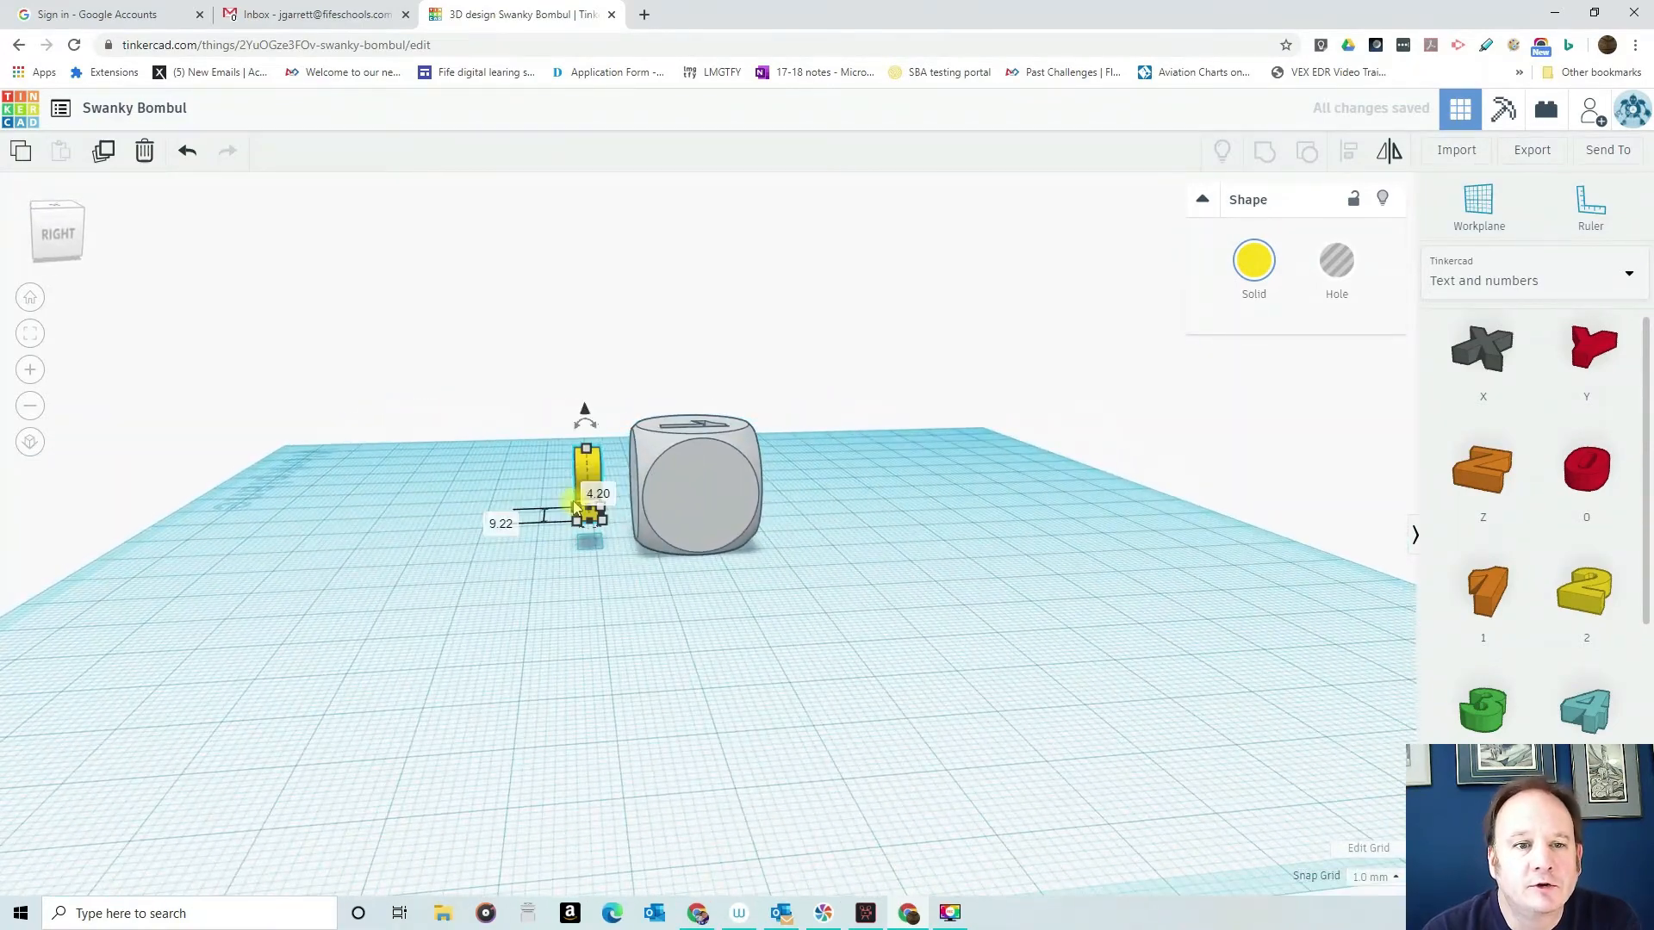
{"action": "left_click_drag", "start_coordinate": [575, 508], "coordinate": [641, 479]}
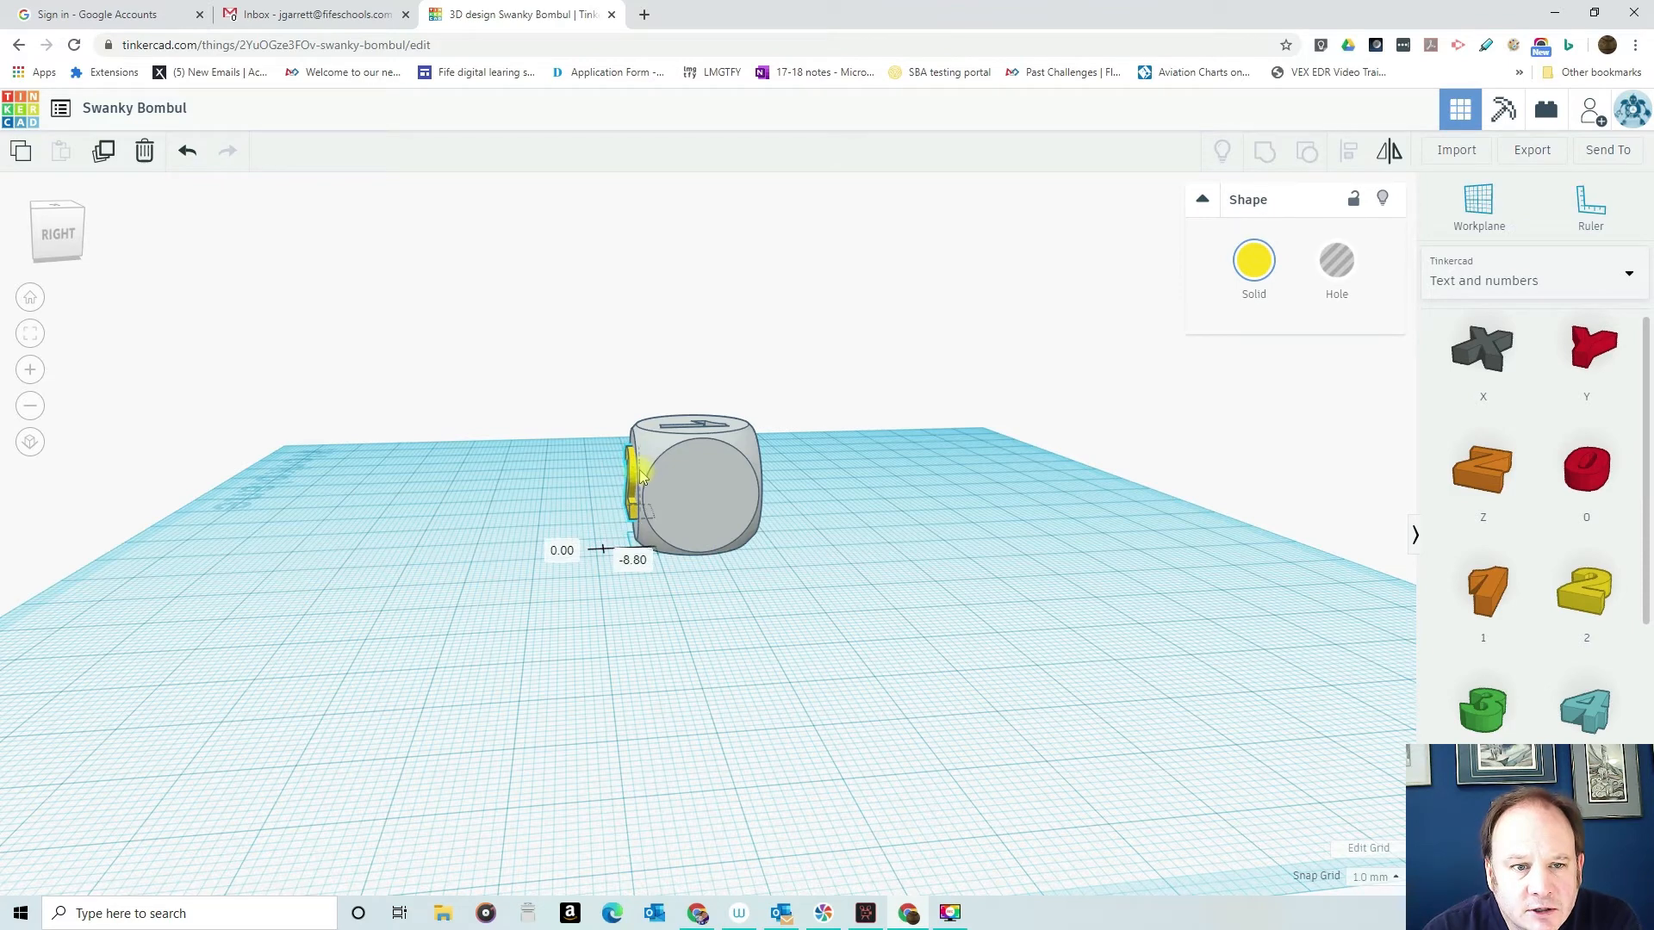
{"action": "right_click_drag", "start_coordinate": [509, 494], "coordinate": [868, 513]}
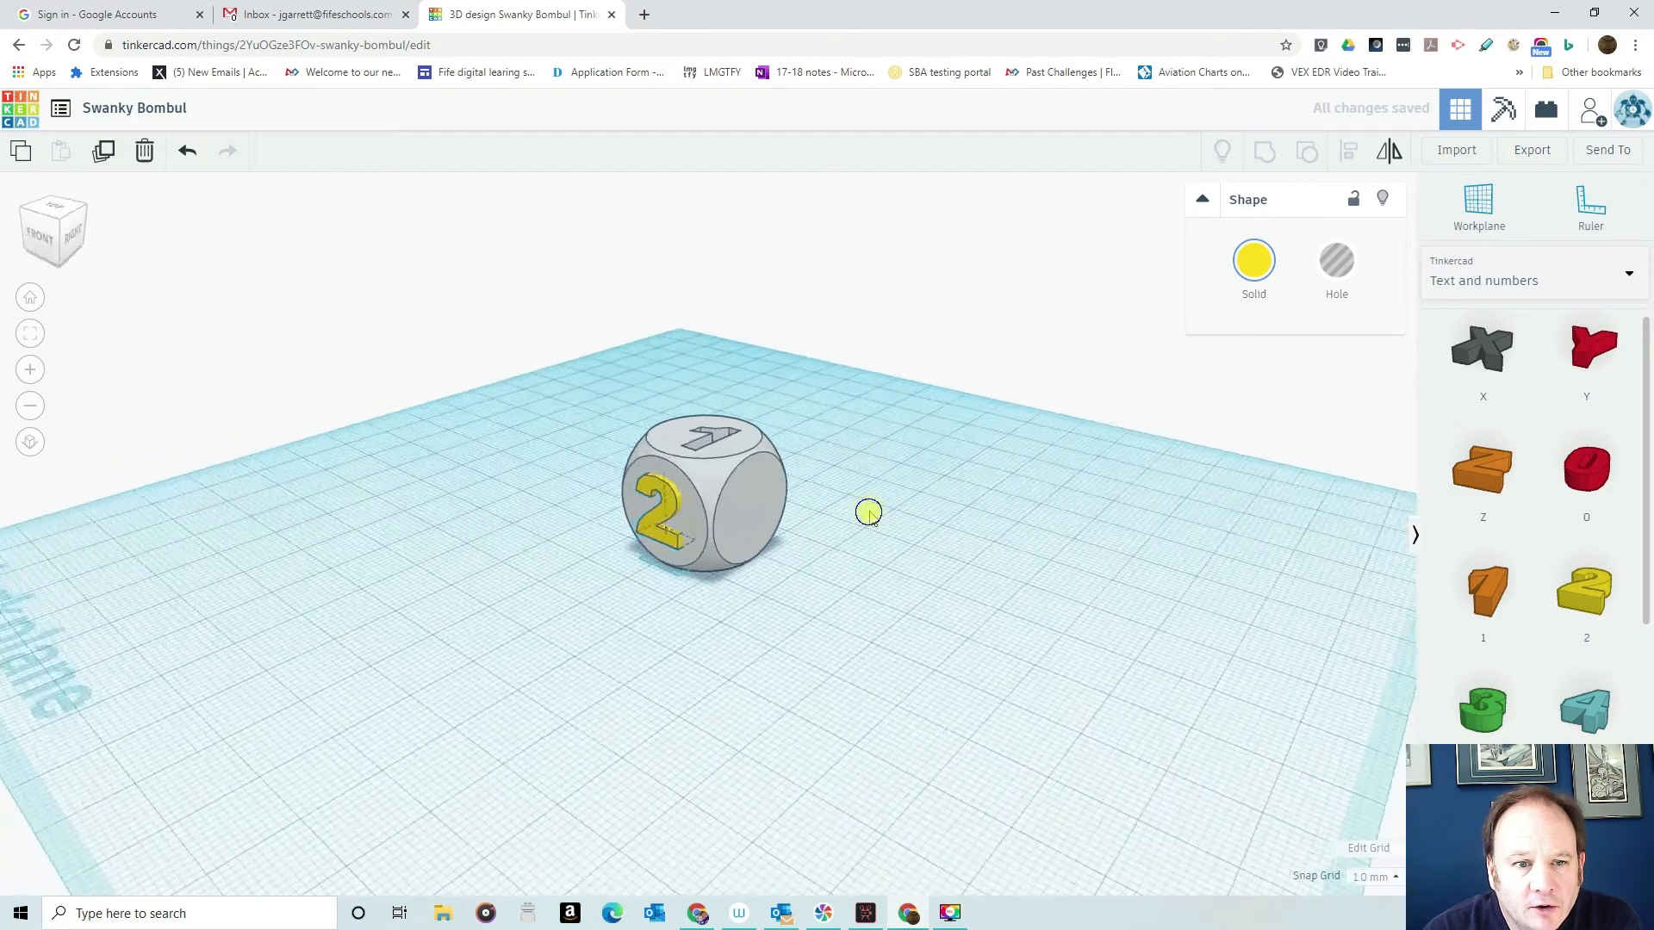
- Align the number 2 and the dice on their centres along the width and the height
{"action": "left_click_drag", "start_coordinate": [551, 364], "coordinate": [856, 634]}
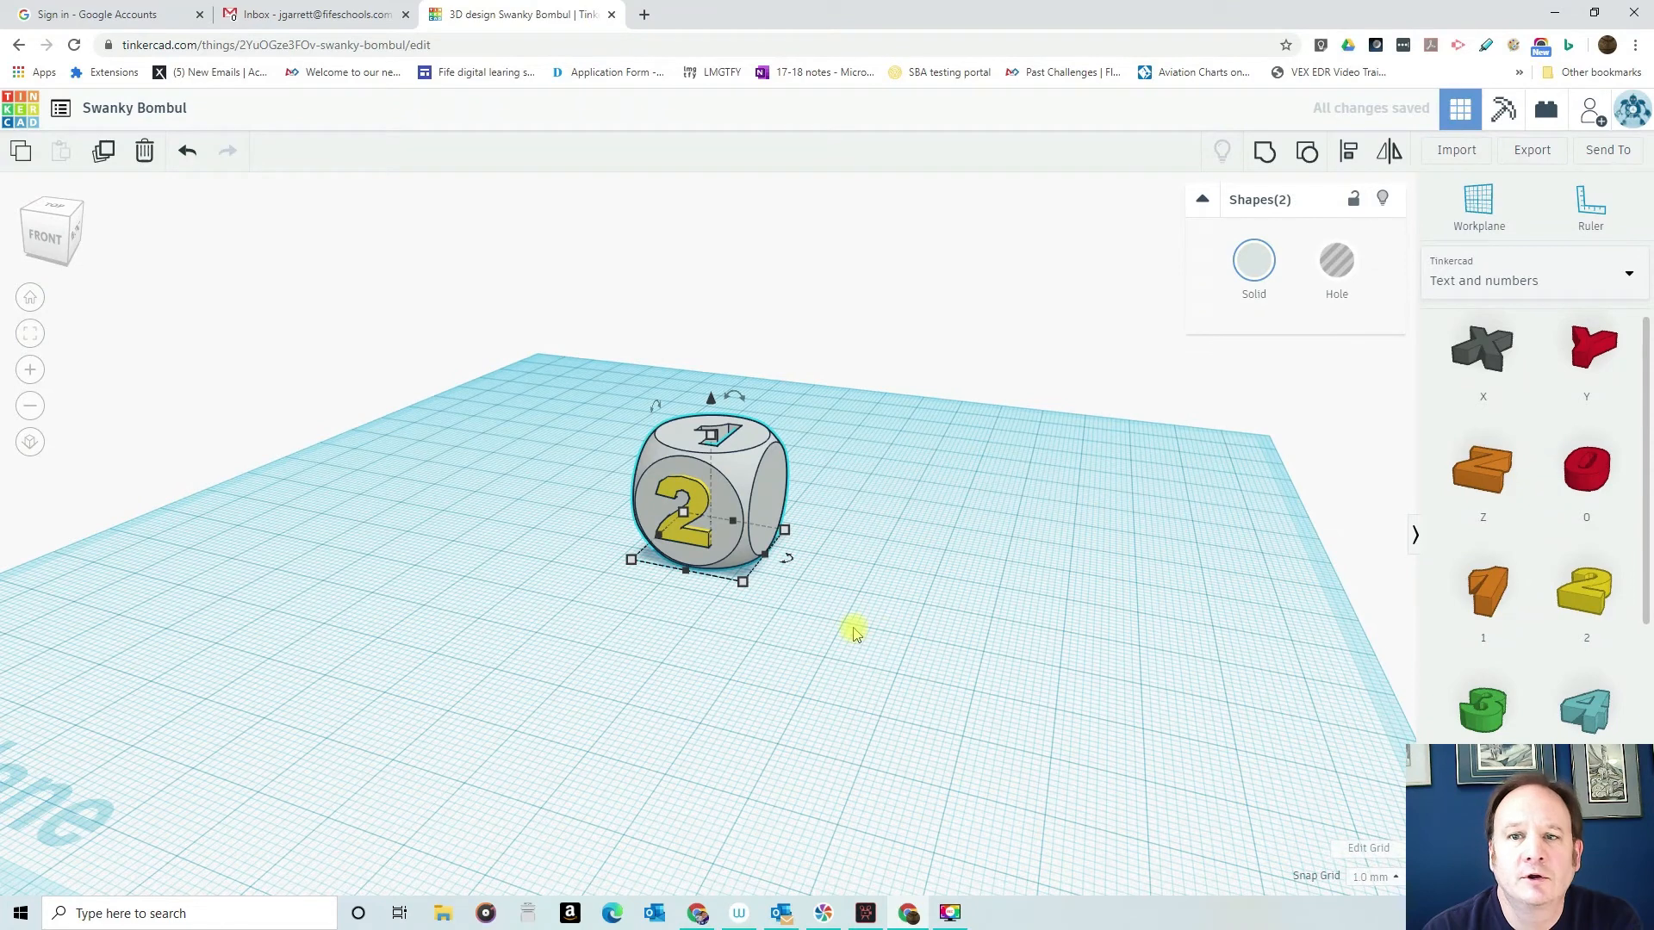
{"action": "left_click", "coordinate": [1347, 153]}
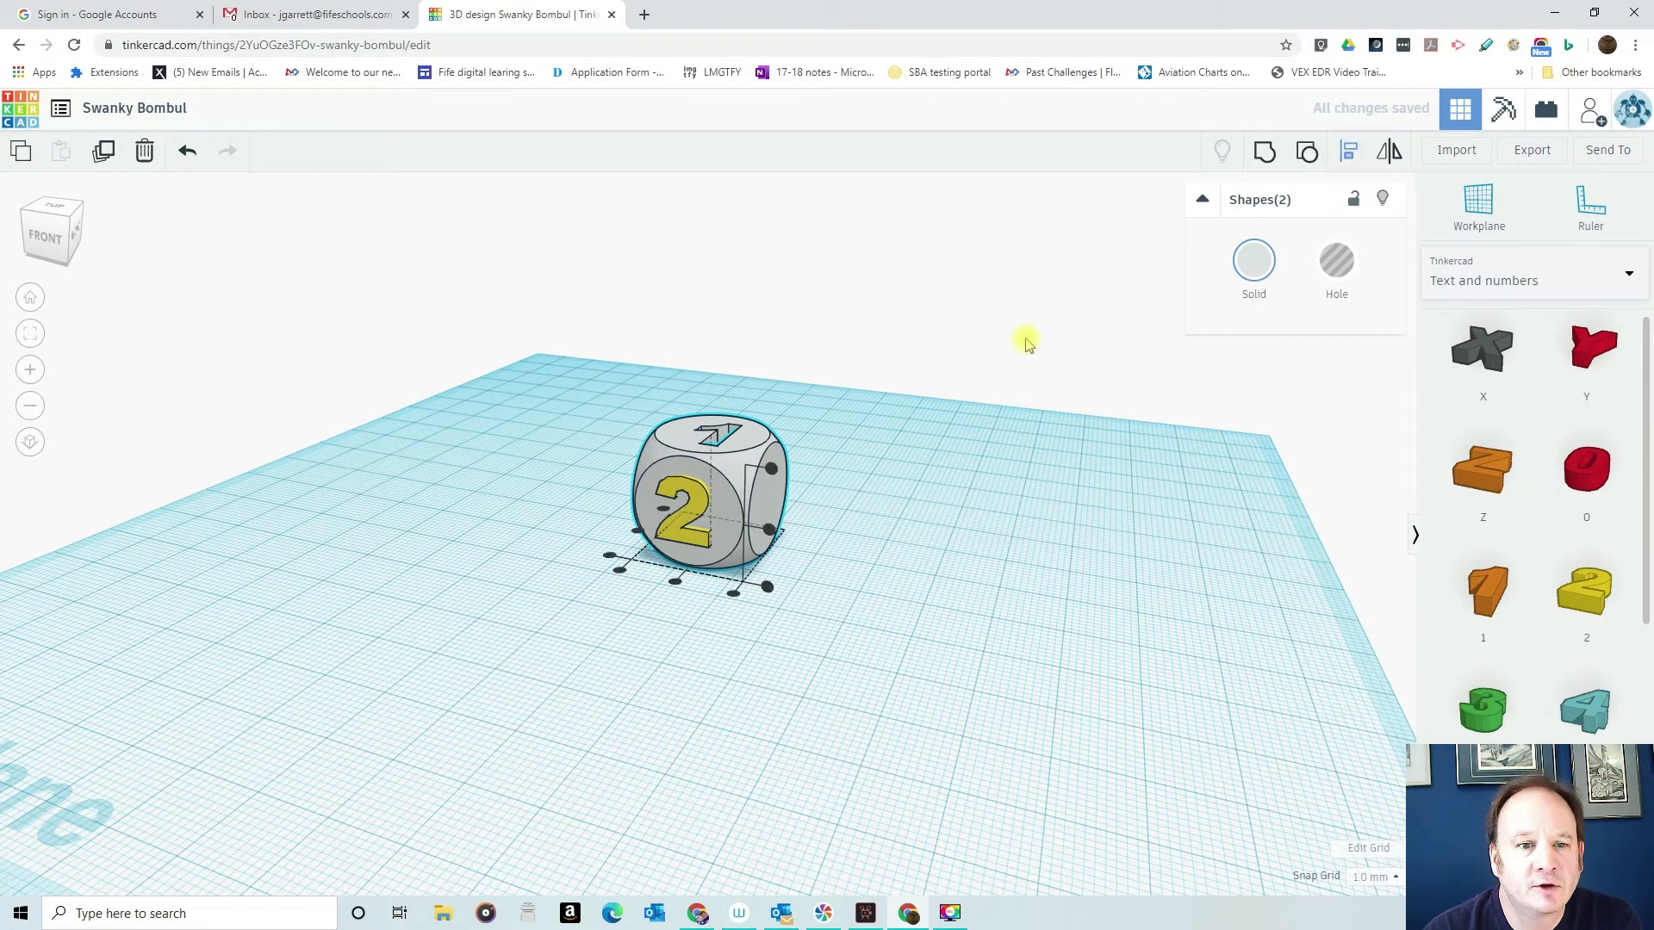
{"action": "left_click", "coordinate": [677, 585]}
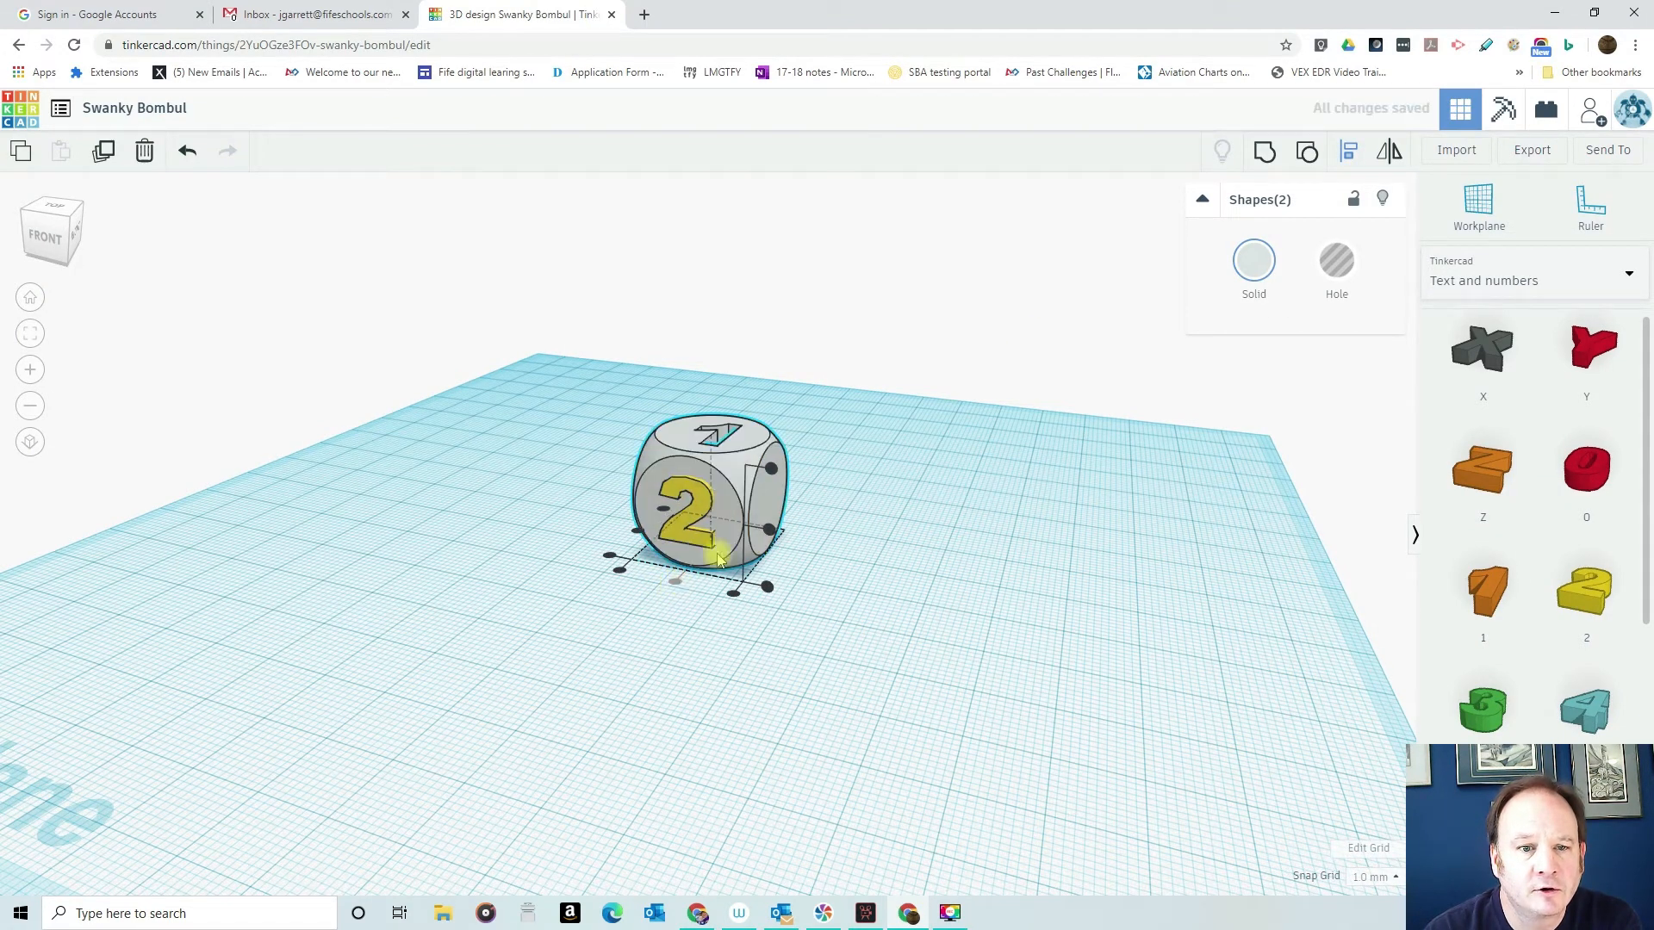
{"action": "left_click", "coordinate": [772, 532]}
{"action": "right_click_drag", "start_coordinate": [686, 616], "coordinate": [769, 638]}
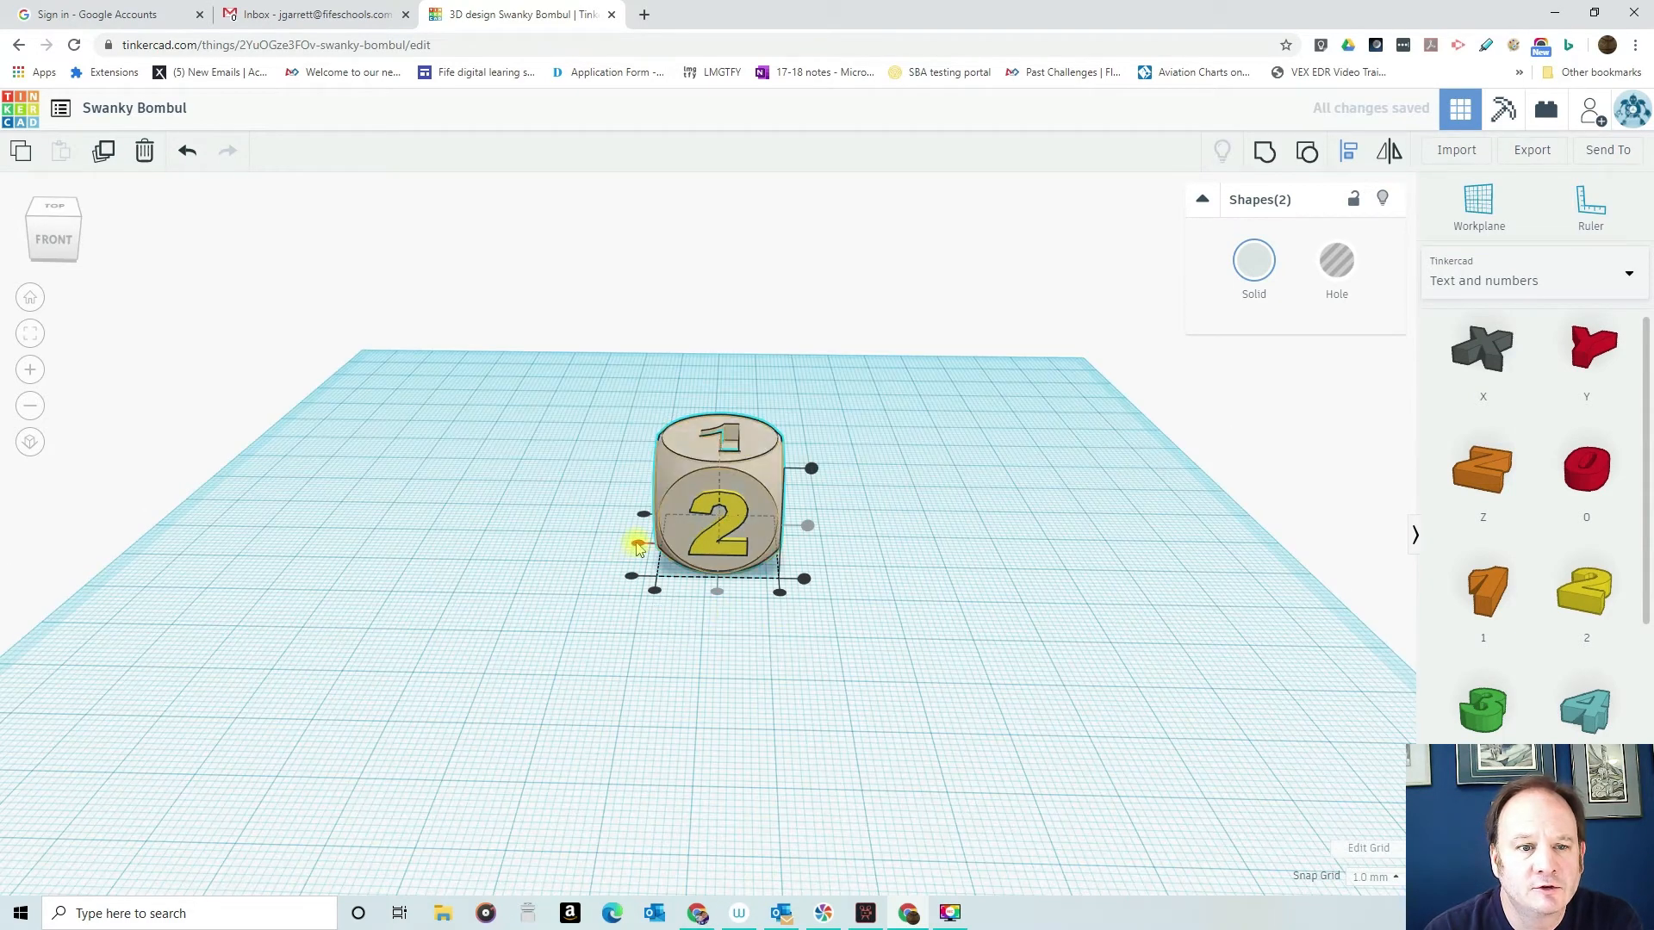
- Try to centre the number 2 and the dice along the depth, and undo that alignment
{"action": "left_click", "coordinate": [636, 544]}
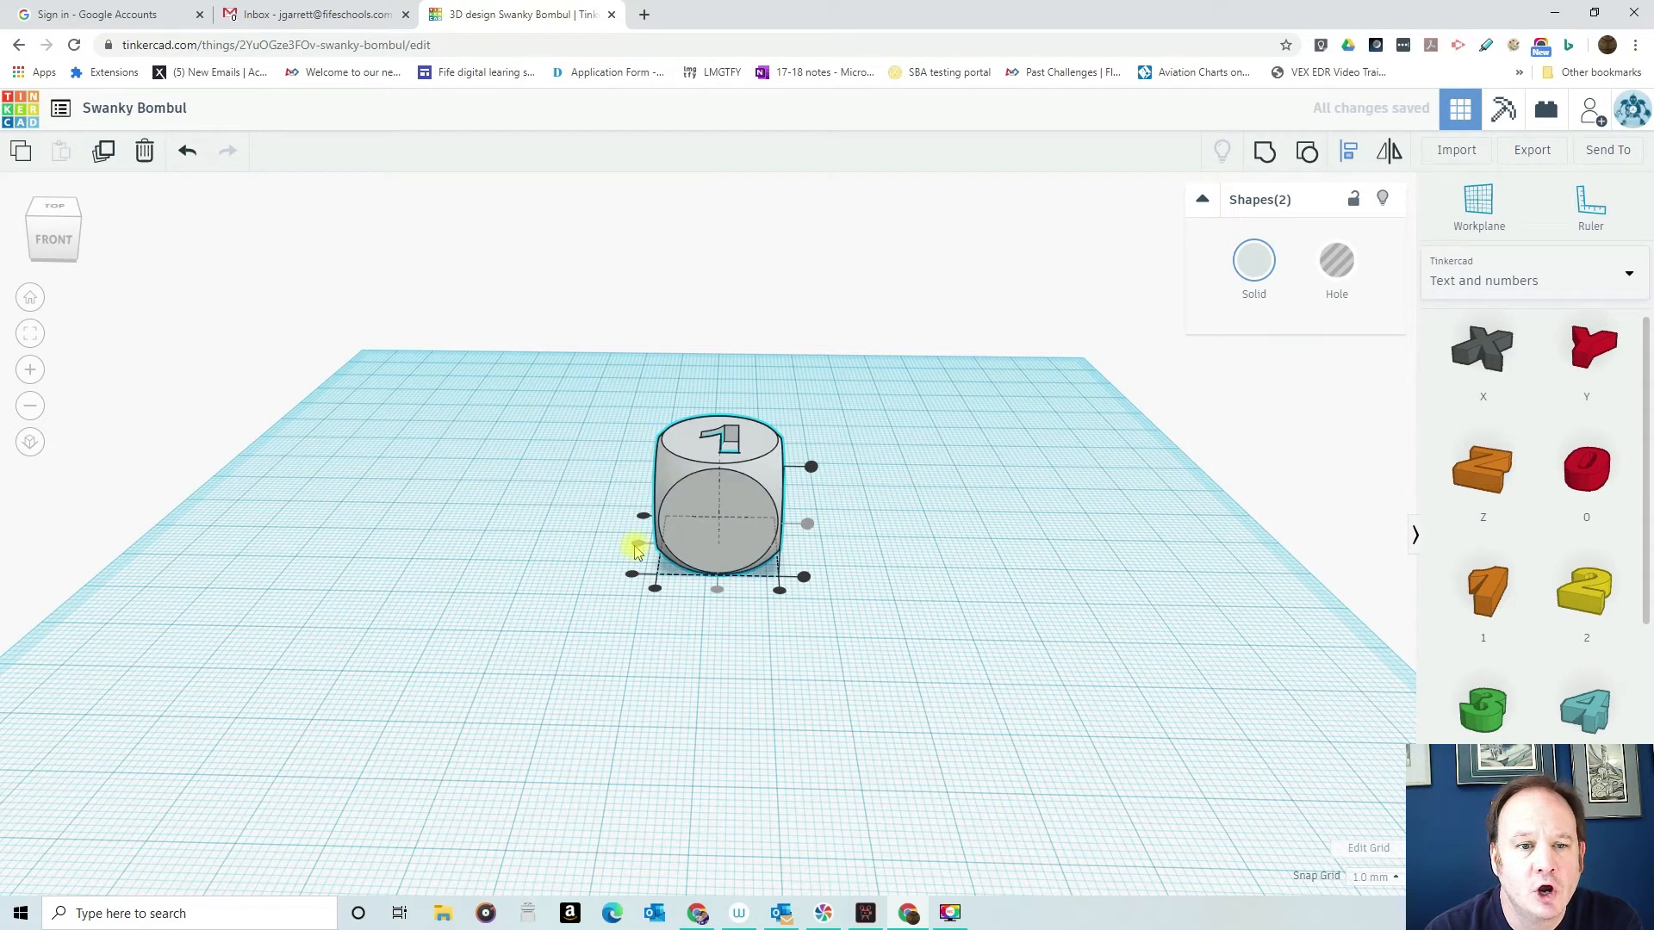
{"action": "left_click", "coordinate": [189, 152]}
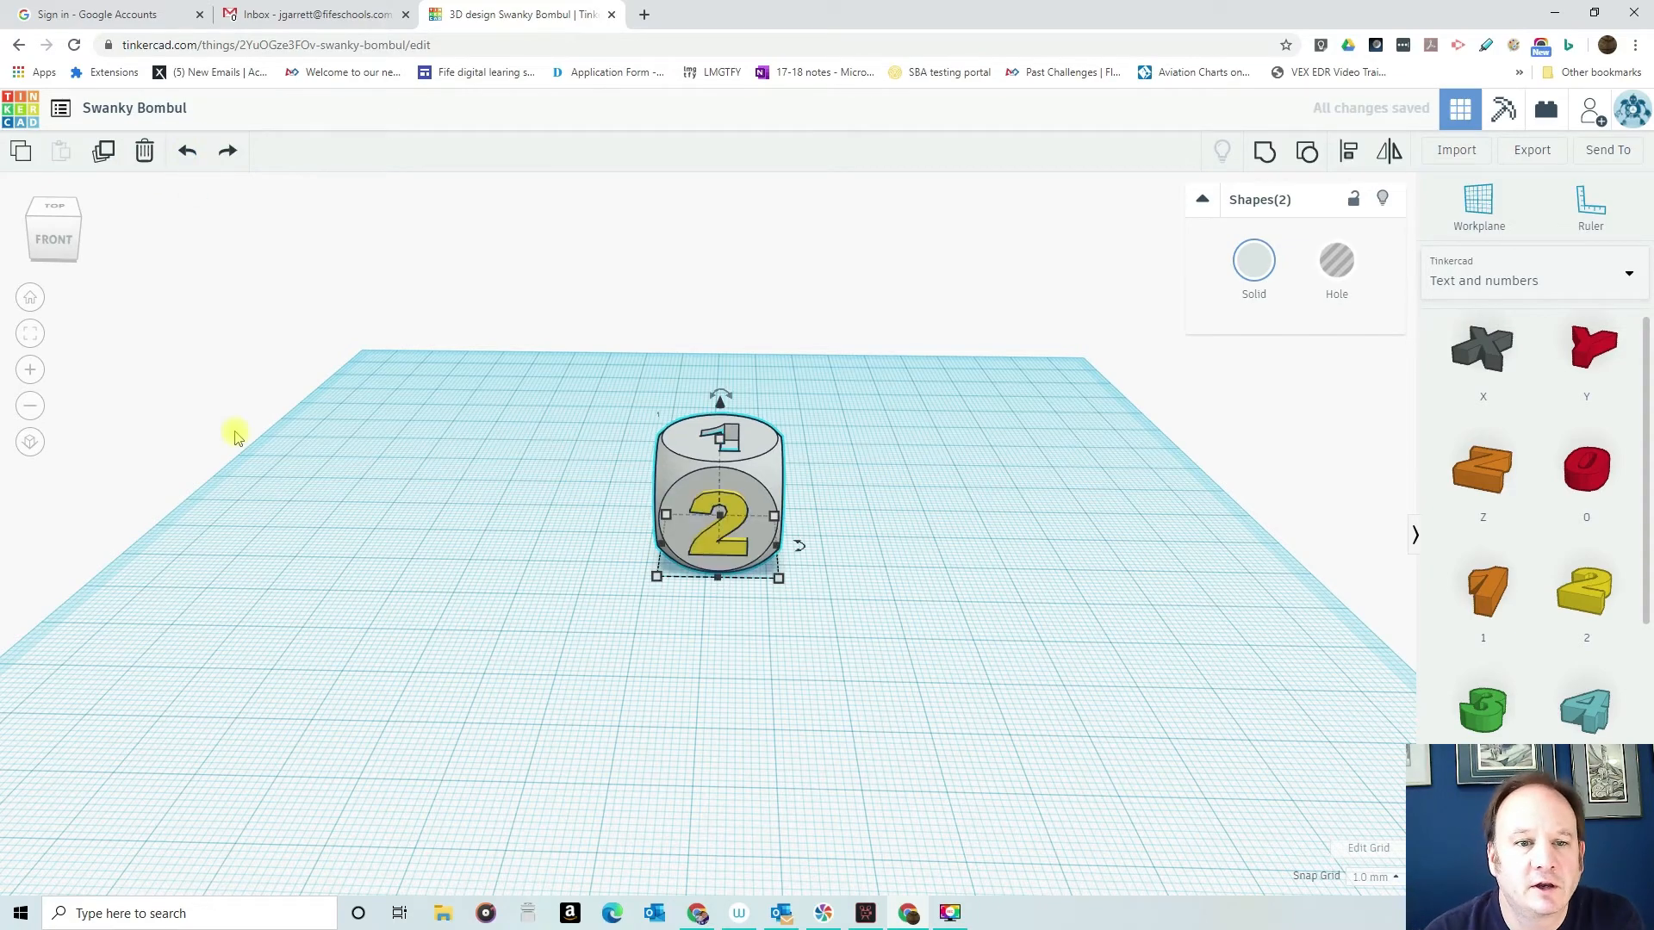
{"action": "mouse_move", "coordinate": [522, 554]}
{"action": "right_mouse_down"}
{"action": "mouse_move", "coordinate": [944, 598]}
{"action": "mouse_move", "coordinate": [986, 577]}
{"action": "mouse_move", "coordinate": [849, 576]}
{"action": "mouse_move", "coordinate": [808, 627]}
{"action": "mouse_move", "coordinate": [798, 738]}
{"action": "mouse_move", "coordinate": [561, 583]}
{"action": "mouse_move", "coordinate": [479, 506]}
{"action": "mouse_move", "coordinate": [504, 547]}
{"action": "right_mouse_up"}
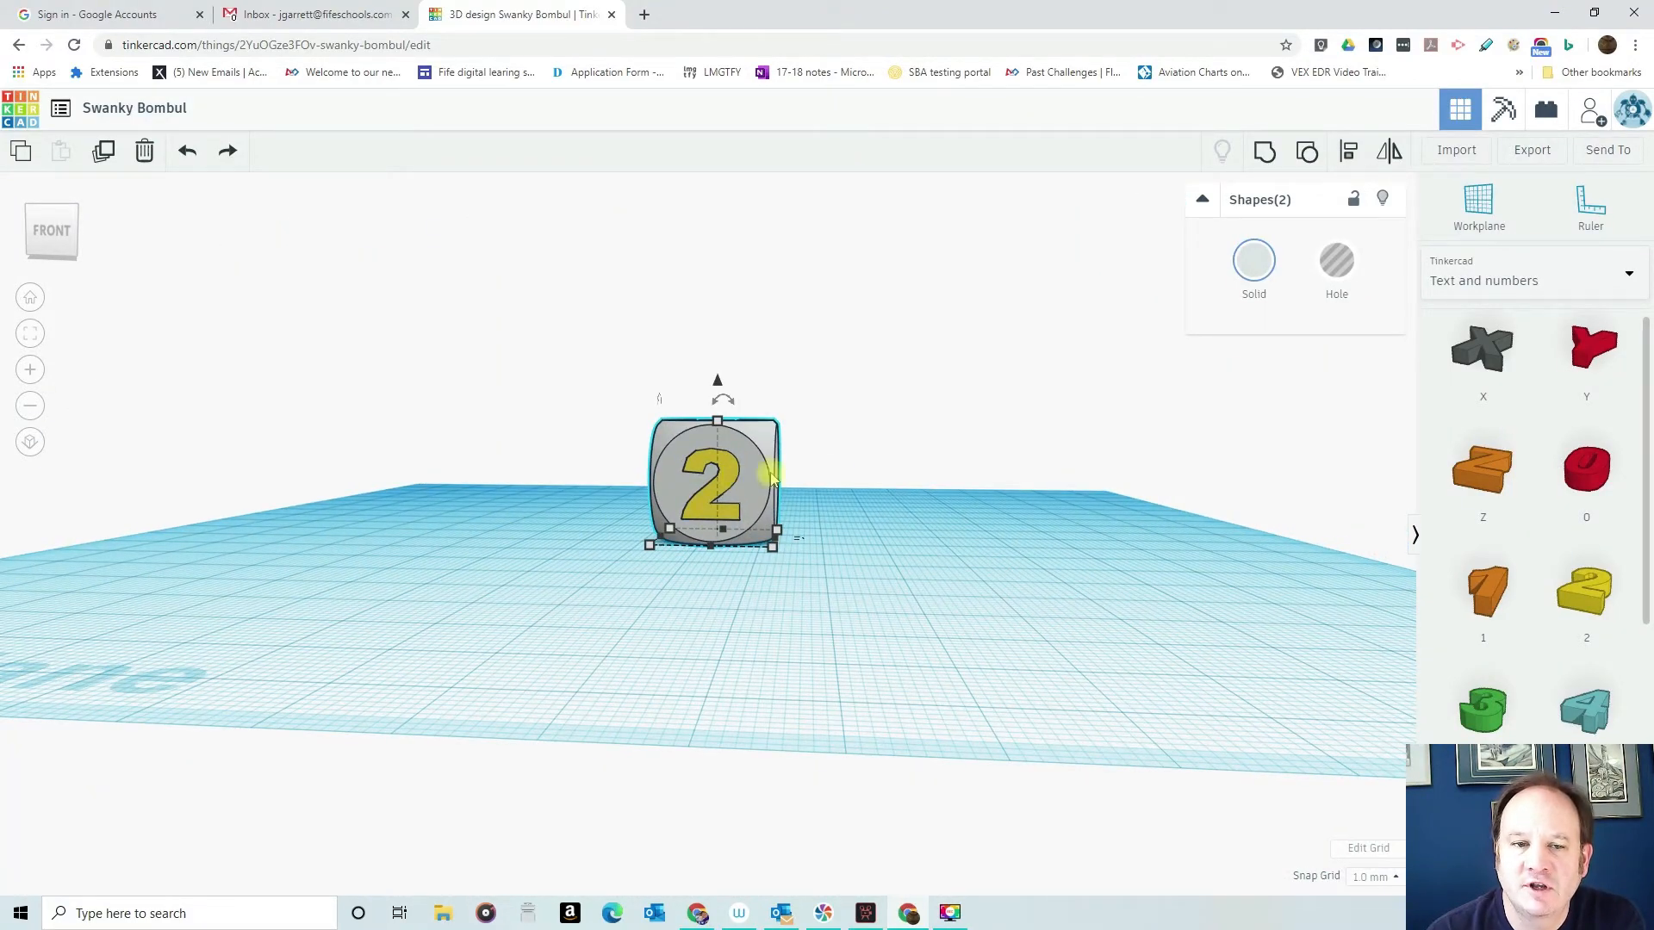
{"action": "right_click_drag", "start_coordinate": [847, 467], "coordinate": [649, 480]}
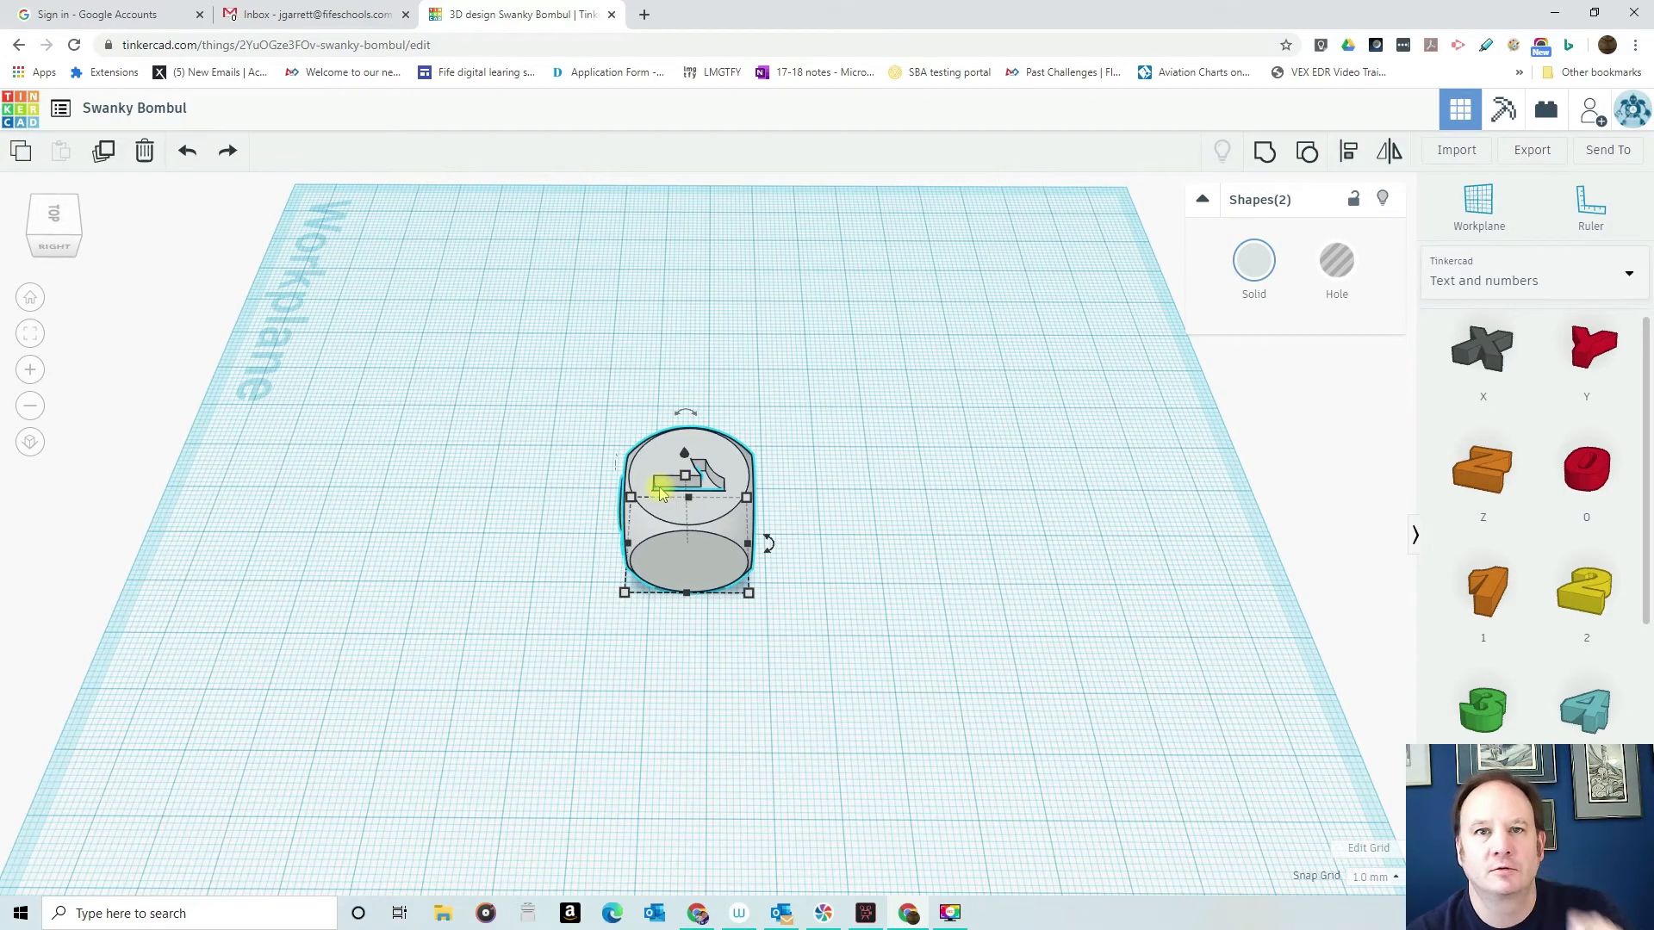
{"action": "left_click_drag", "start_coordinate": [971, 737], "coordinate": [1012, 745]}
- Try grouping the dice with the number 2 still solid, and undo the grouping
{"action": "mouse_move", "coordinate": [408, 556]}
{"action": "right_mouse_down"}
{"action": "mouse_move", "coordinate": [613, 693]}
{"action": "mouse_move", "coordinate": [576, 495]}
{"action": "mouse_move", "coordinate": [601, 431]}
{"action": "right_mouse_up"}
{"action": "left_click_drag", "start_coordinate": [604, 426], "coordinate": [967, 690]}
{"action": "left_click", "coordinate": [1264, 155]}
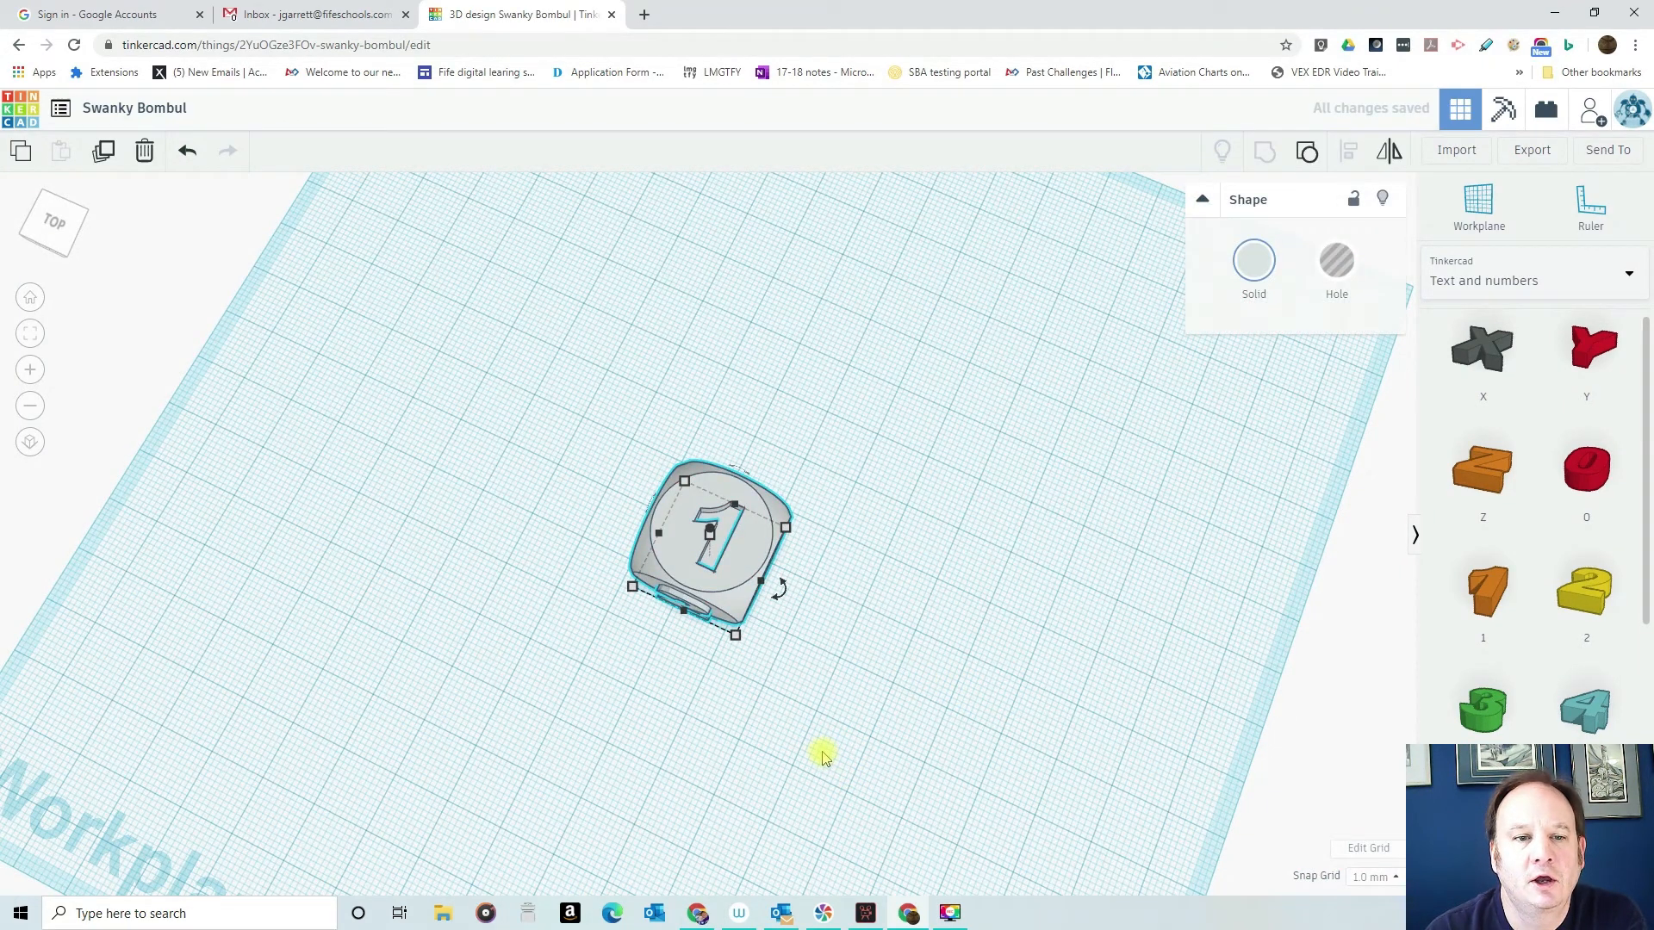
{"action": "right_click_drag", "start_coordinate": [846, 695], "coordinate": [864, 551]}
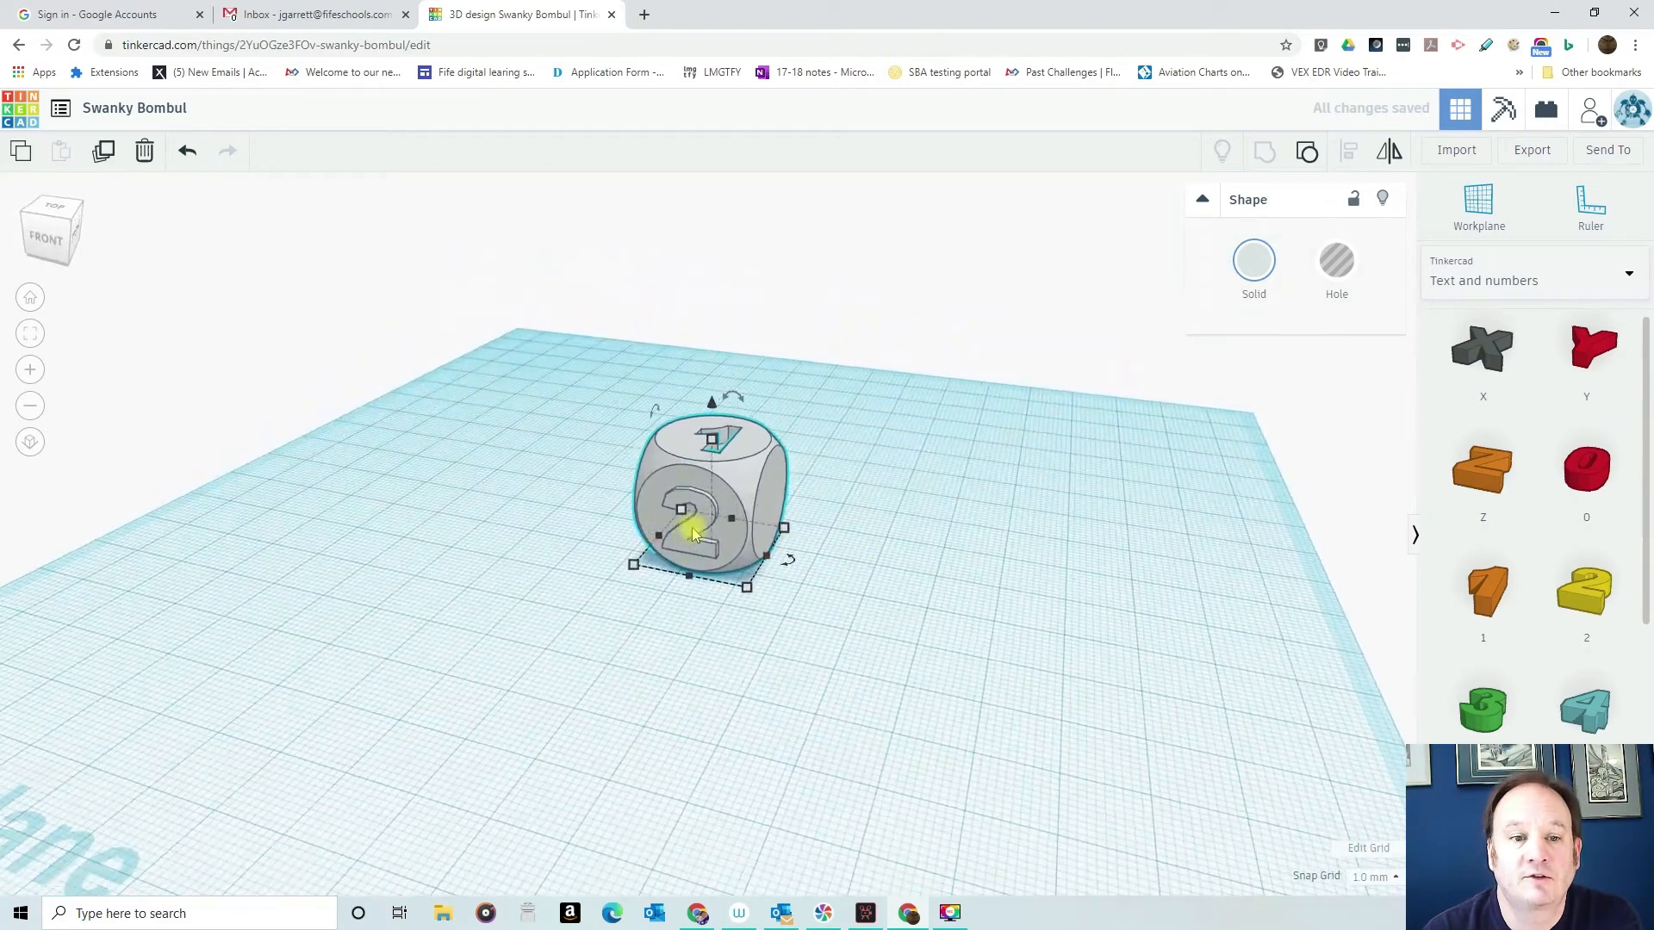
{"action": "left_click", "coordinate": [190, 151]}
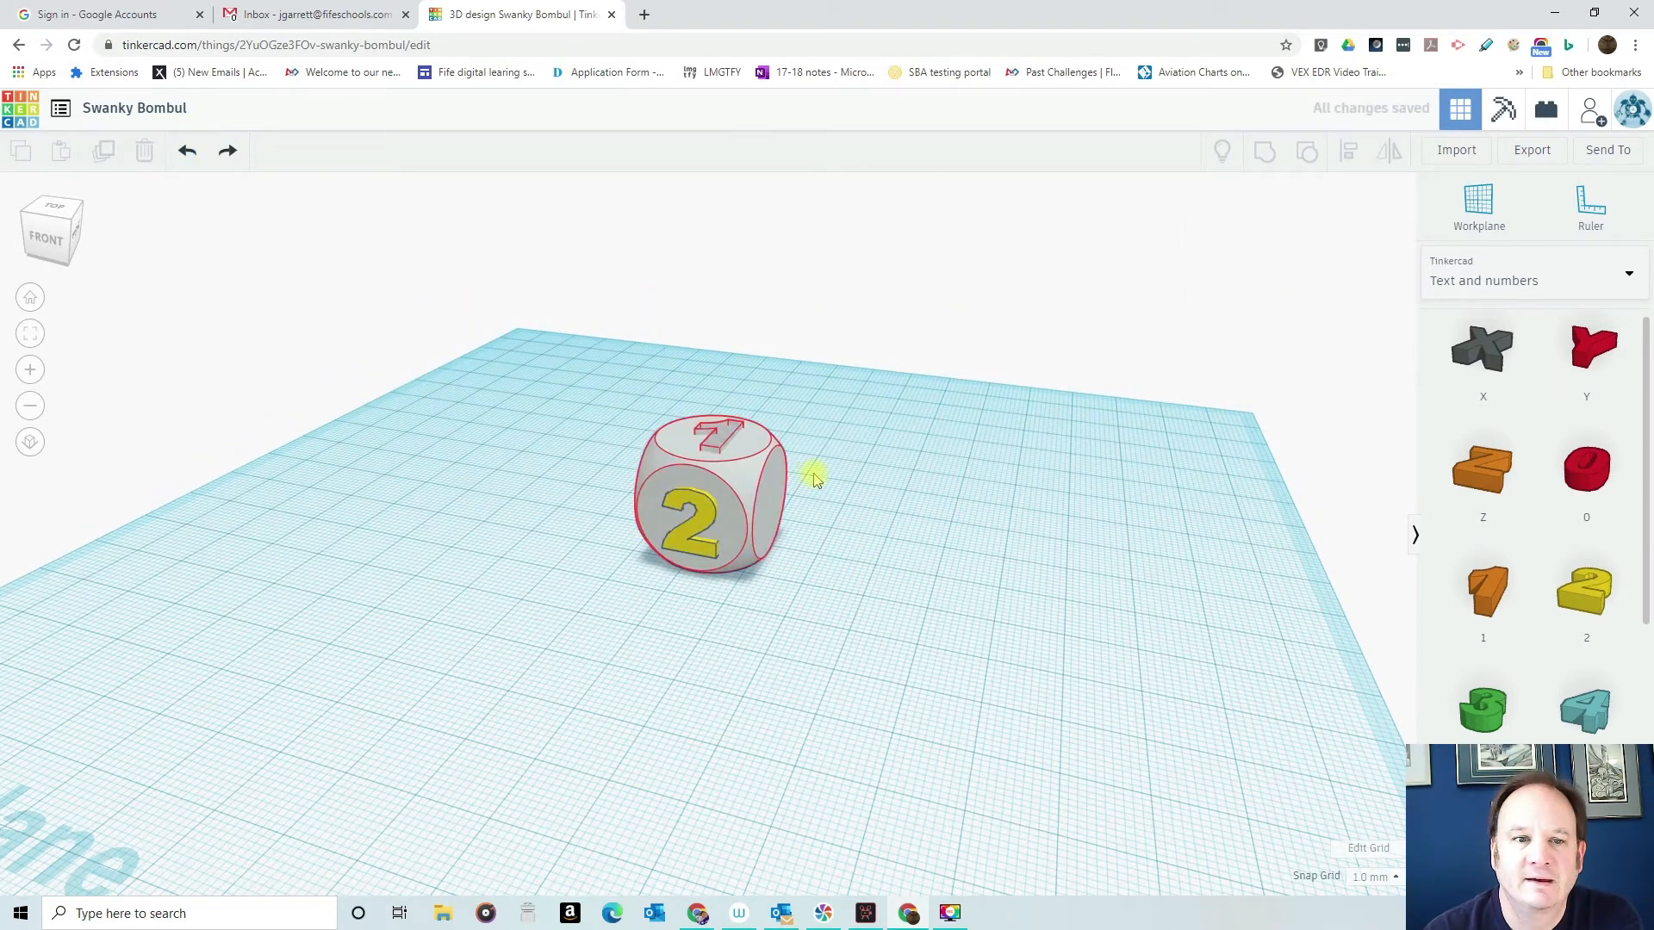
- Turn the number 2 into a hole and group it with the dice to engrave the front face
{"action": "left_click", "coordinate": [699, 521]}
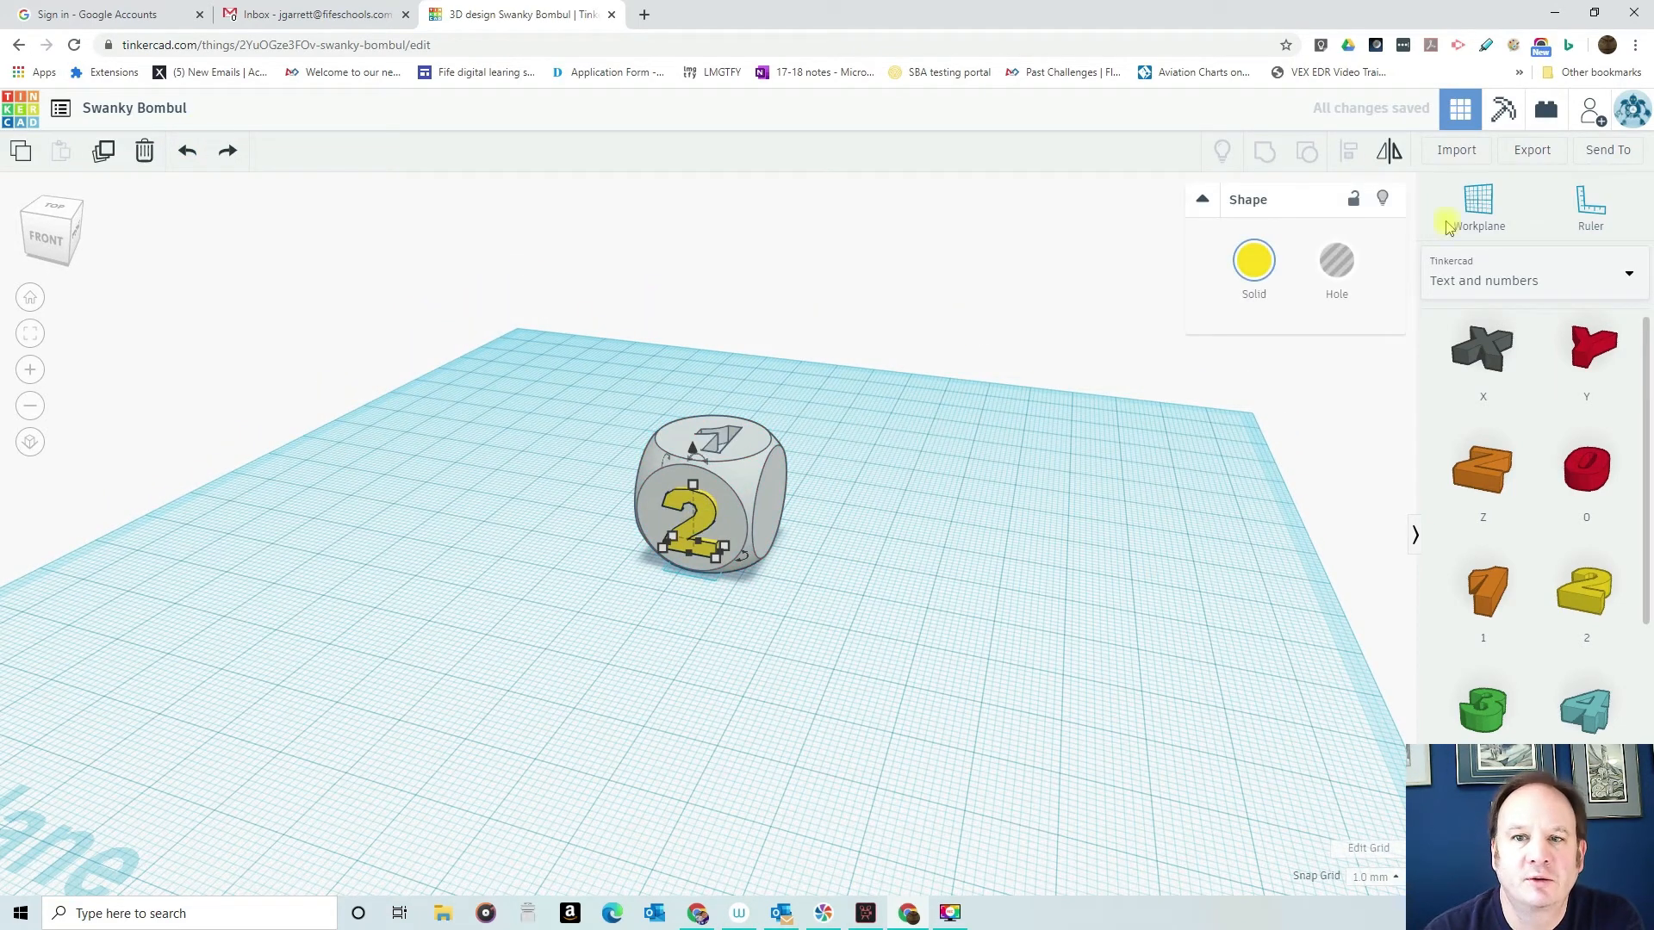
{"action": "left_click", "coordinate": [1335, 261]}
{"action": "left_click_drag", "start_coordinate": [543, 339], "coordinate": [877, 593]}
{"action": "key", "text": "ctrl+g"}
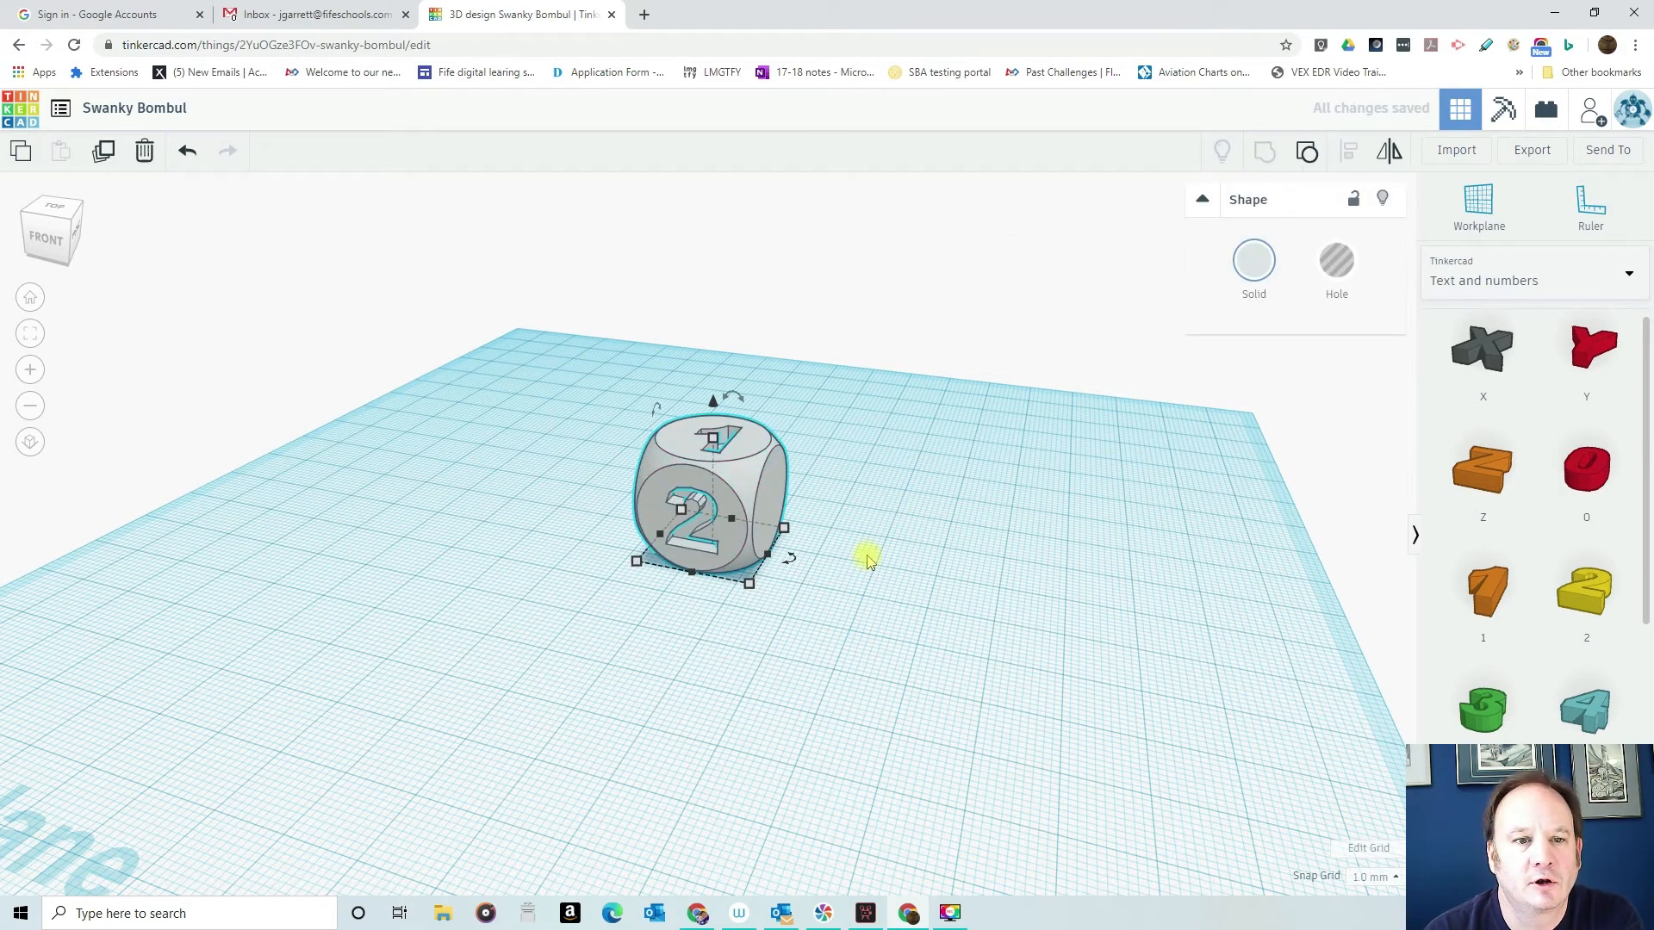
- Place the number 3 on the workplane behind the dice
{"action": "right_click_drag", "start_coordinate": [842, 597], "coordinate": [875, 645]}
{"action": "scroll", "coordinate": [885, 510], "scroll_direction": "up", "scroll_amount": 3}
{"action": "scroll", "coordinate": [884, 512], "scroll_direction": "up", "scroll_amount": 3}
{"action": "scroll", "coordinate": [1150, 624], "scroll_direction": "down", "scroll_amount": 5}
{"action": "right_click_drag", "start_coordinate": [1151, 617], "coordinate": [665, 574]}
{"action": "right_click_drag", "start_coordinate": [822, 606], "coordinate": [508, 573]}
{"action": "left_click_drag", "start_coordinate": [1486, 713], "coordinate": [891, 646]}
{"action": "left_click", "coordinate": [654, 912]}
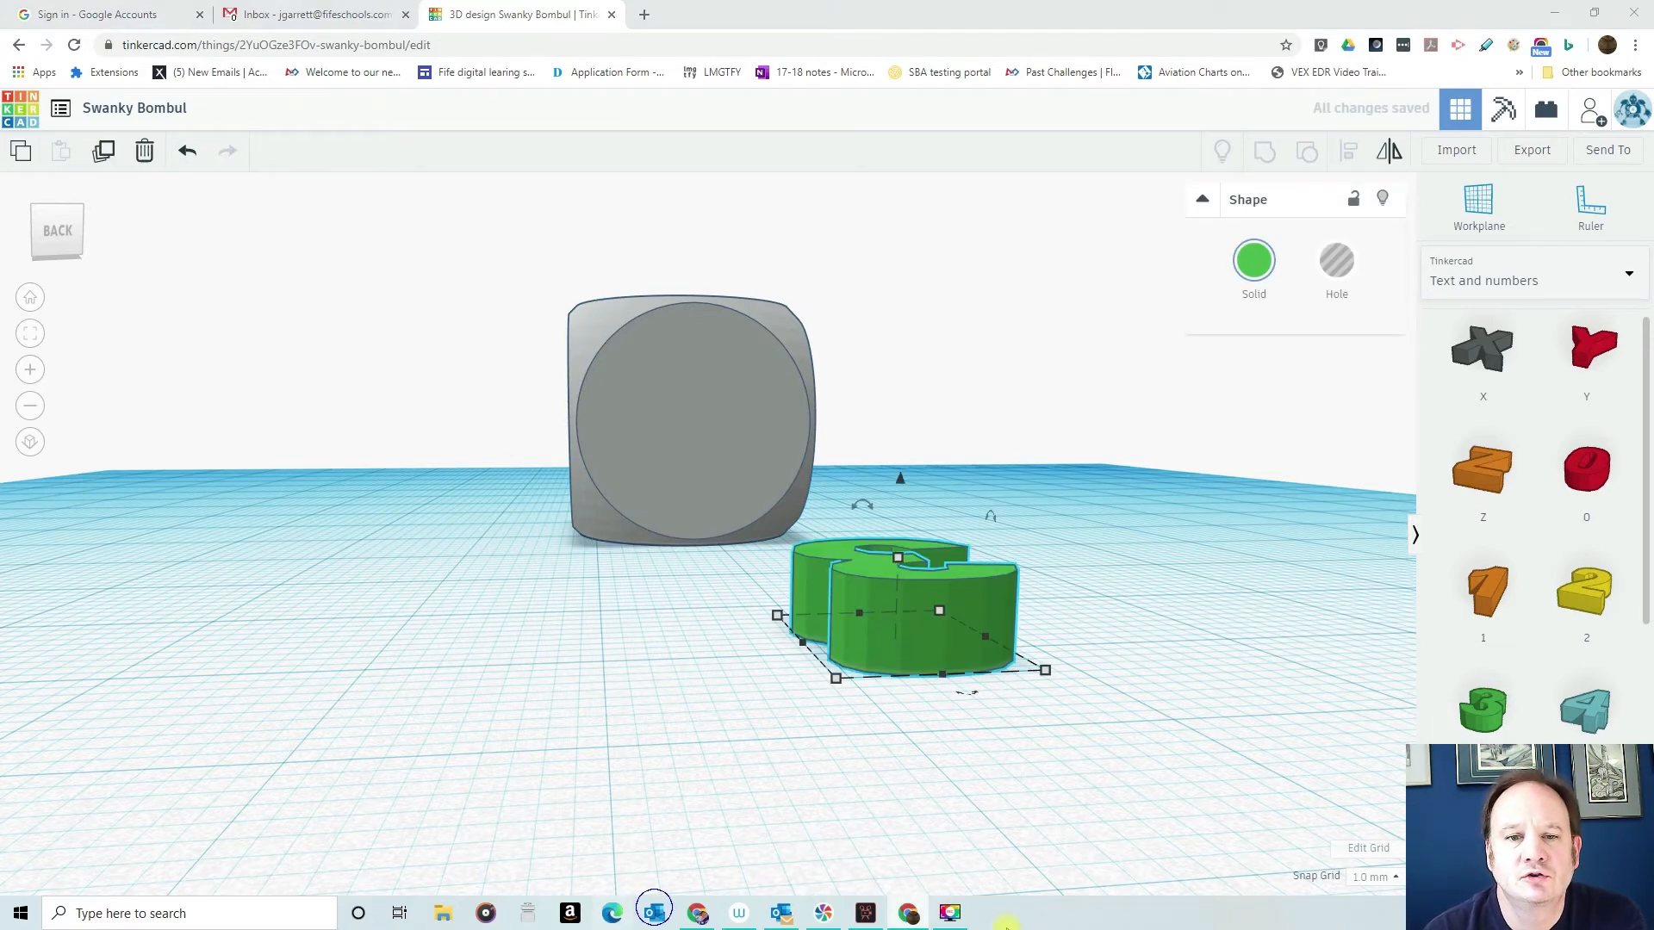
{"action": "right_click", "coordinate": [1057, 922]}
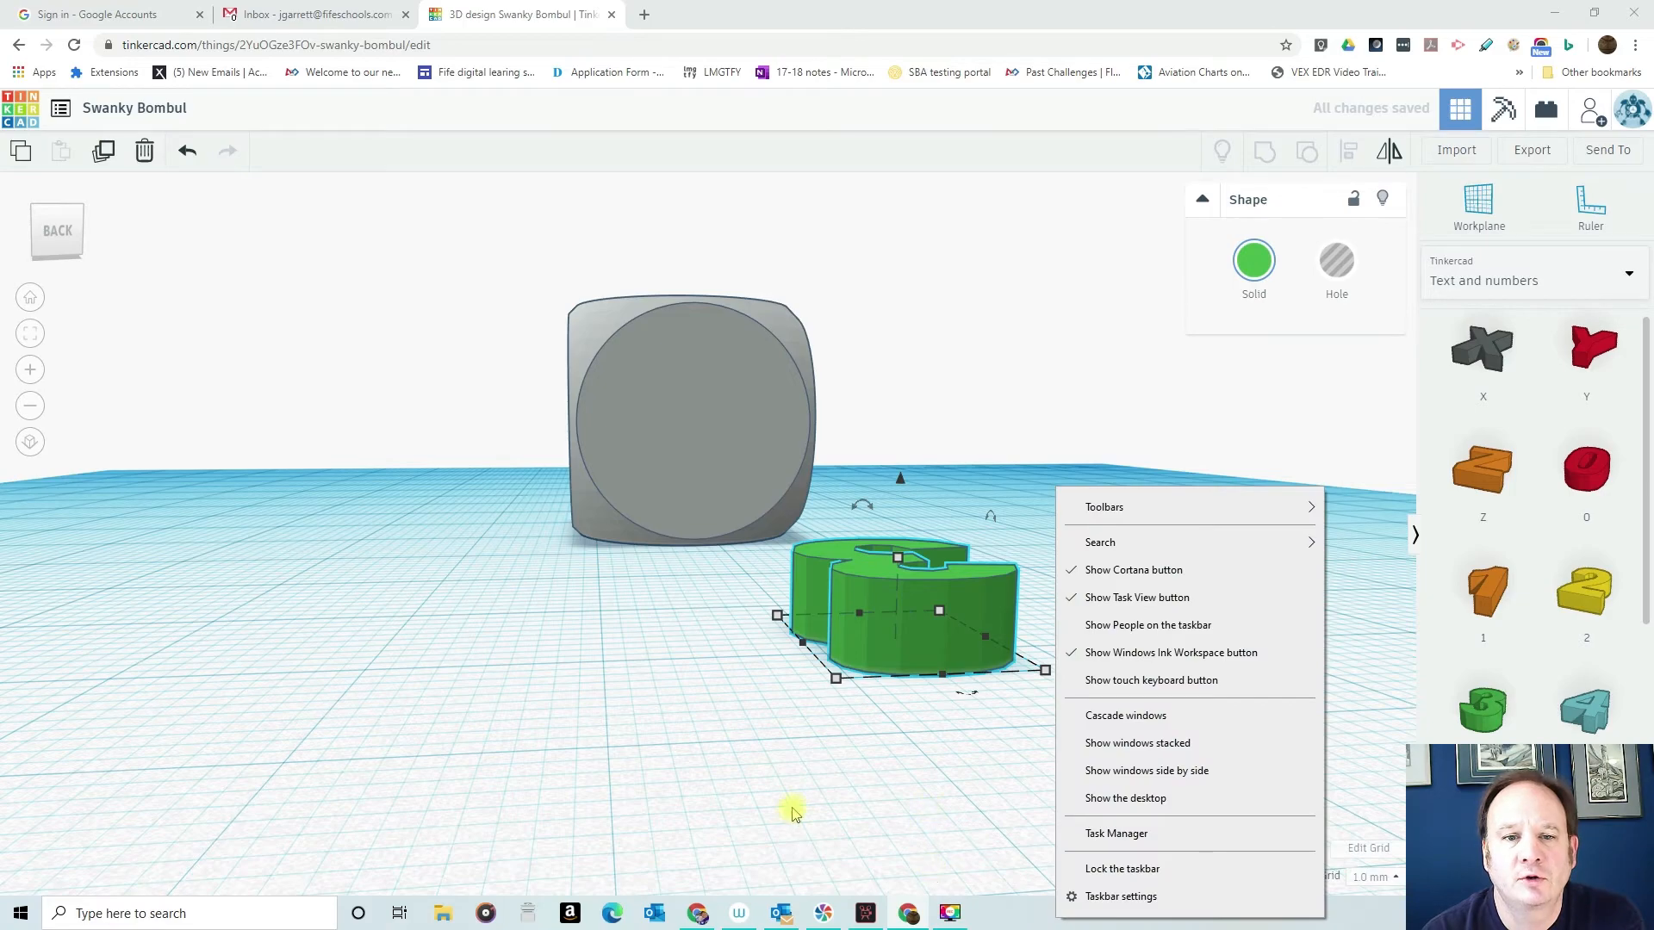
{"action": "right_click_drag", "start_coordinate": [687, 768], "coordinate": [1359, 774]}
{"action": "right_click_drag", "start_coordinate": [638, 780], "coordinate": [901, 760]}
{"action": "scroll", "coordinate": [901, 759], "scroll_direction": "down", "scroll_amount": 3}
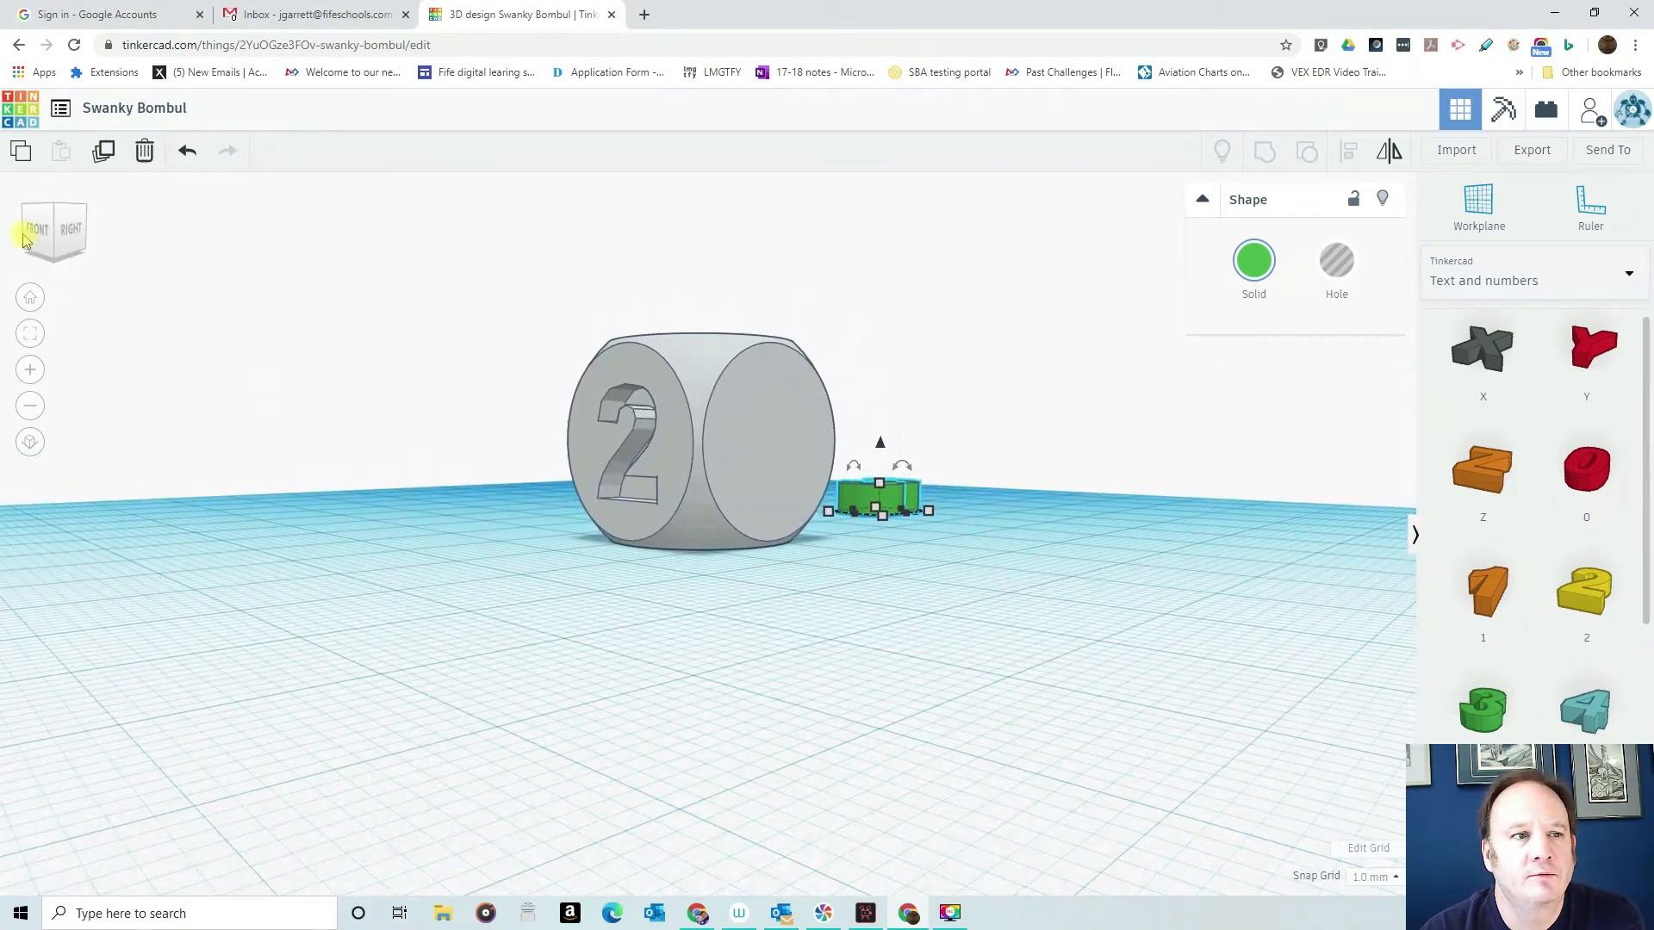
{"action": "left_click", "coordinate": [32, 299]}
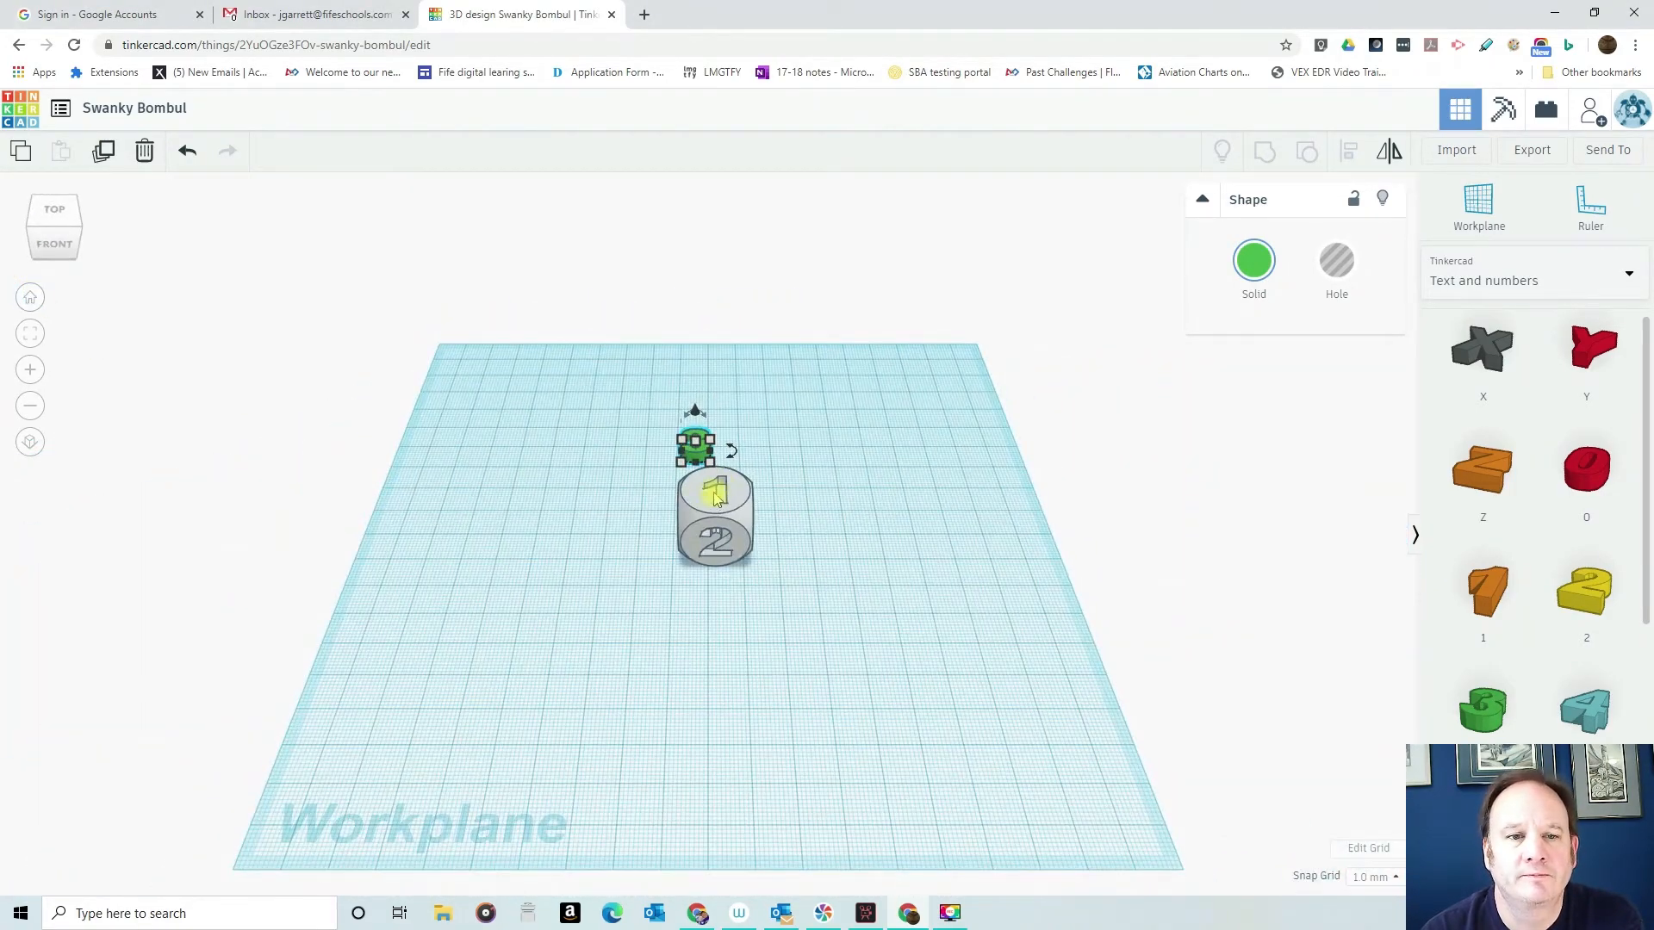
{"action": "scroll", "coordinate": [714, 495], "scroll_direction": "up", "scroll_amount": 5}
{"action": "right_click_drag", "start_coordinate": [565, 373], "coordinate": [533, 456]}
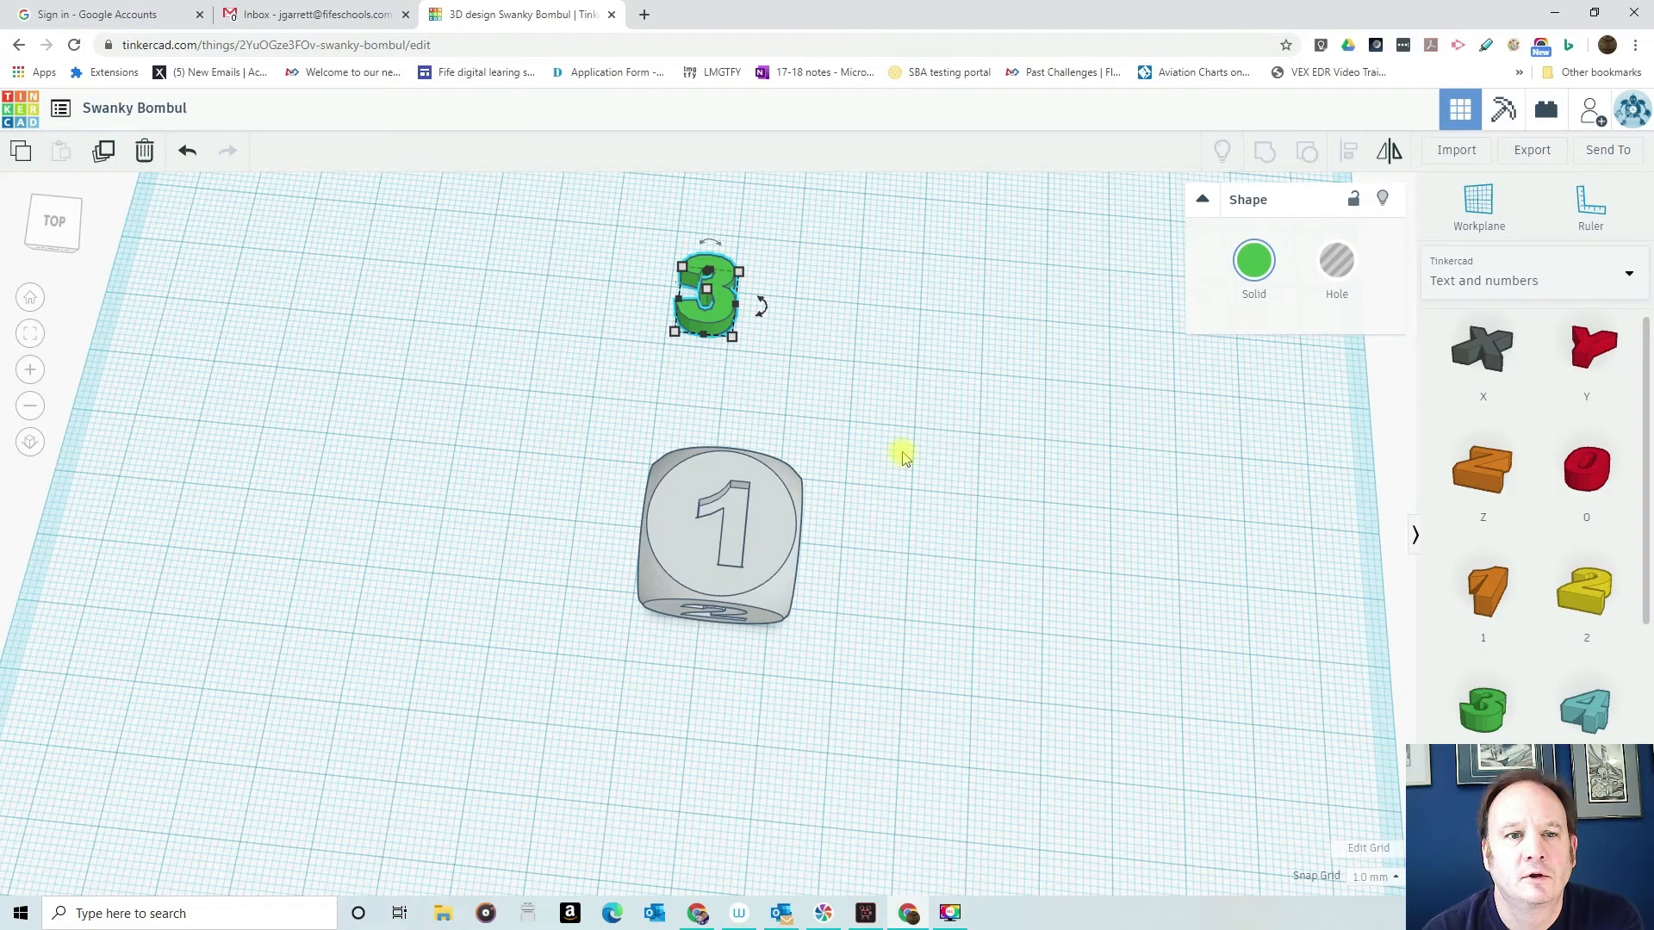
{"action": "right_click_drag", "start_coordinate": [865, 586], "coordinate": [181, 440]}
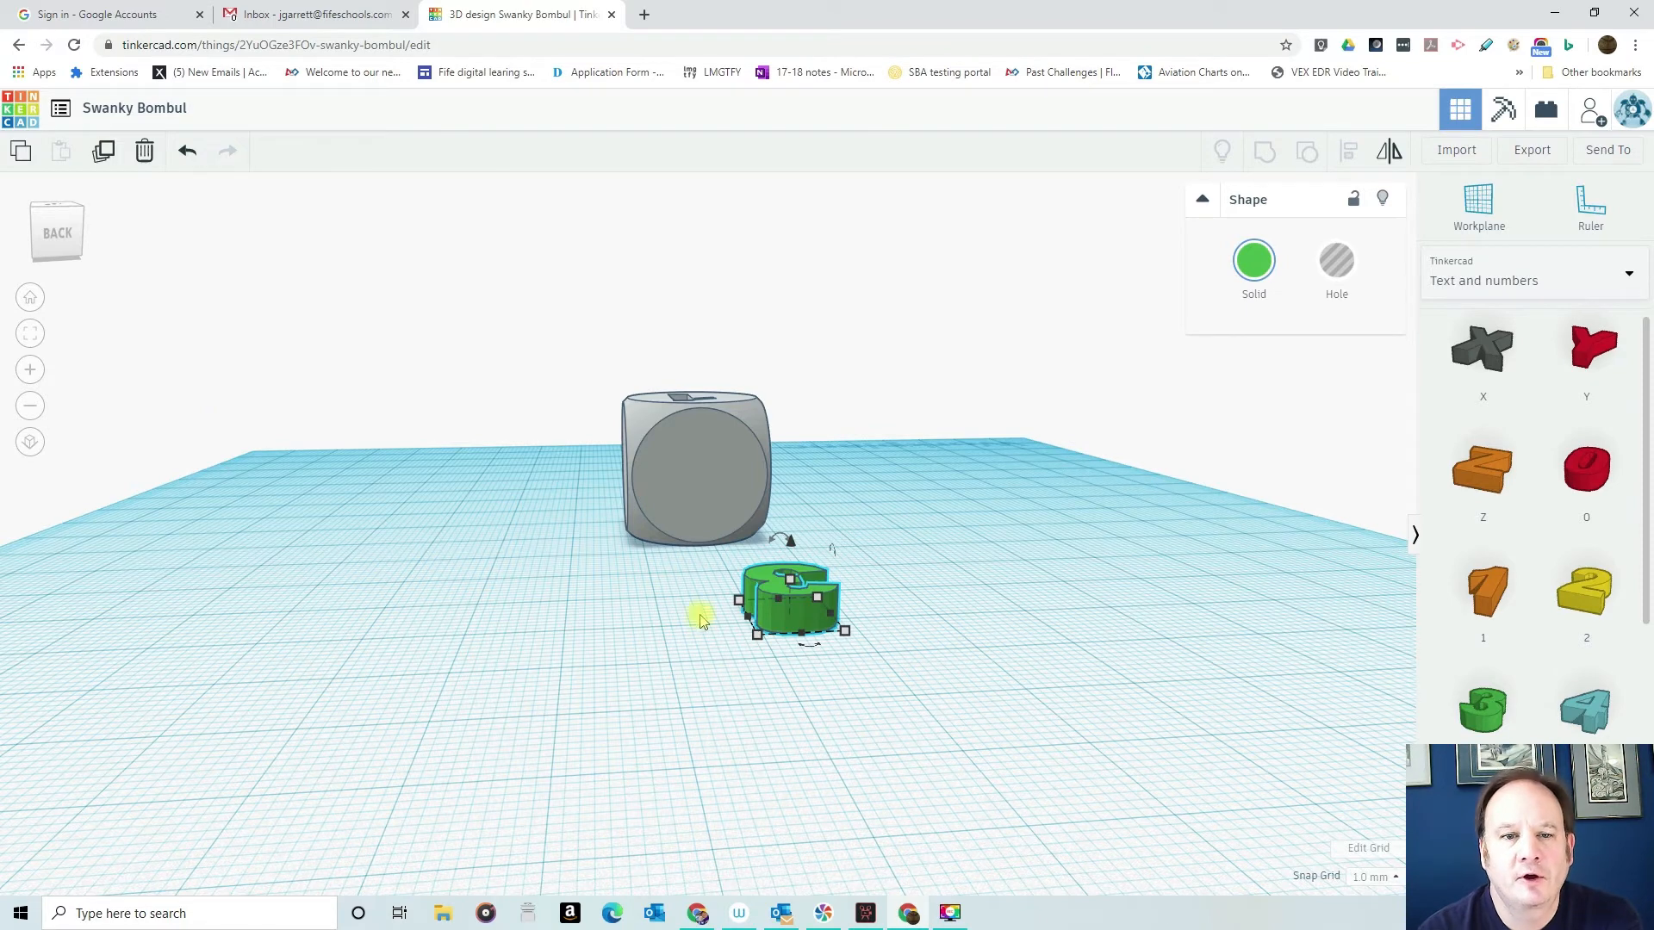
- Rotate the number 3 so it stands upright facing away from the back of the dice
{"action": "mouse_move", "coordinate": [810, 652]}
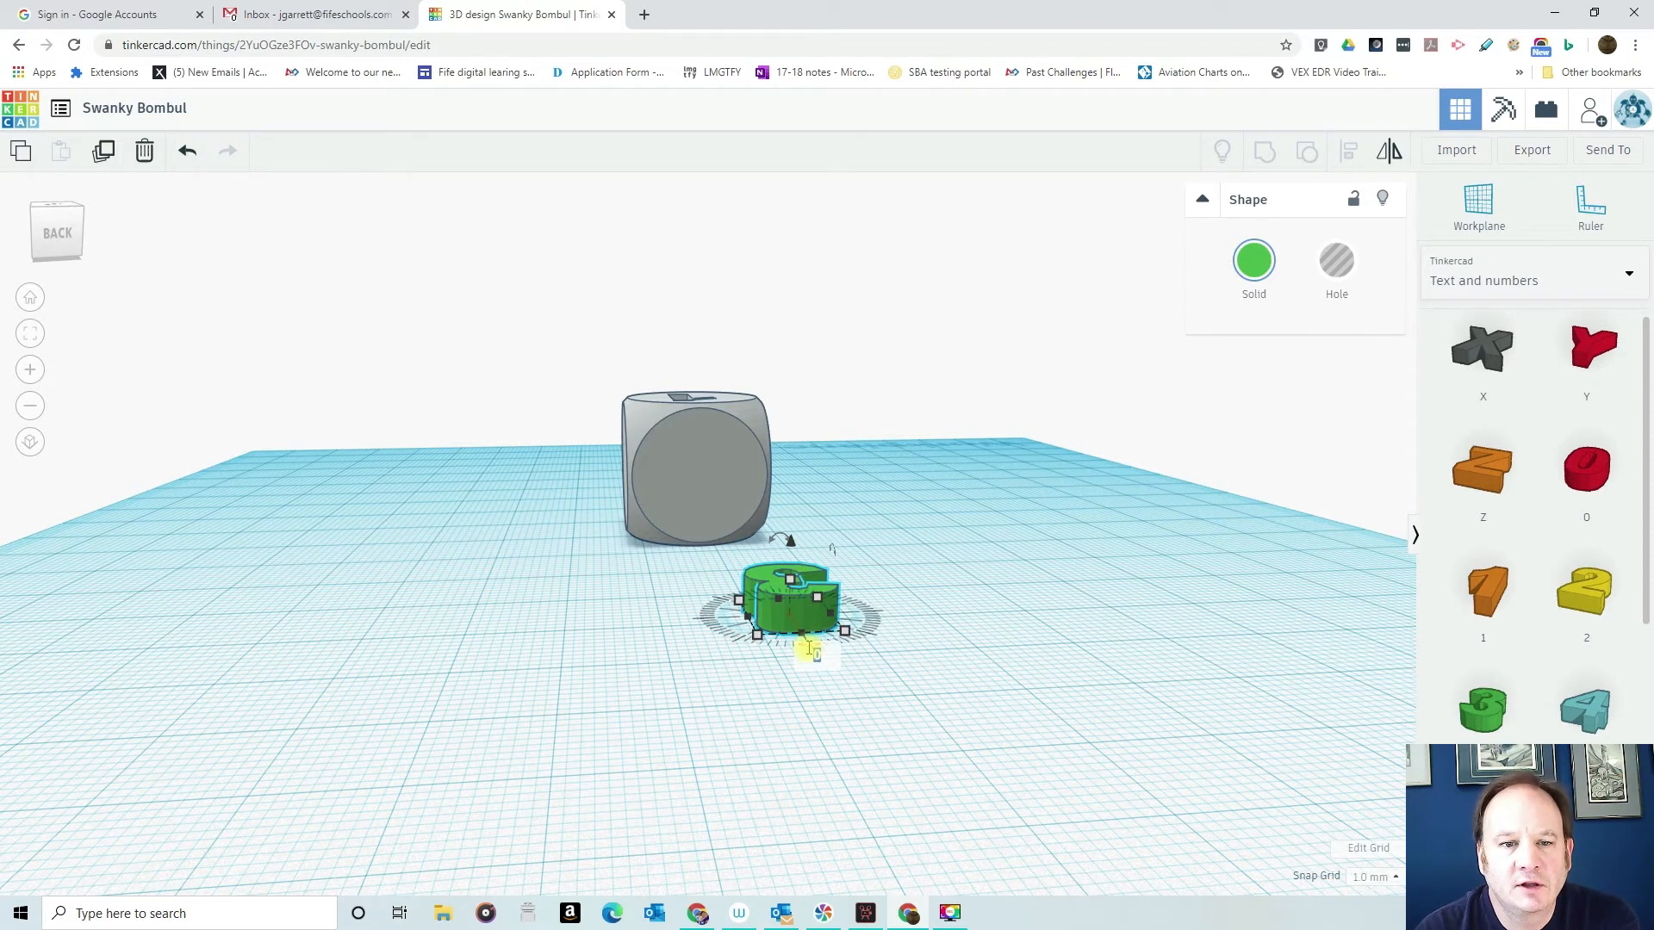
{"action": "right_click_drag", "start_coordinate": [818, 640], "coordinate": [819, 804]}
{"action": "left_click_drag", "start_coordinate": [857, 784], "coordinate": [784, 689]}
{"action": "right_click_drag", "start_coordinate": [837, 685], "coordinate": [477, 549]}
{"action": "left_click_drag", "start_coordinate": [442, 492], "coordinate": [402, 536]}
{"action": "right_click_drag", "start_coordinate": [403, 537], "coordinate": [913, 600]}
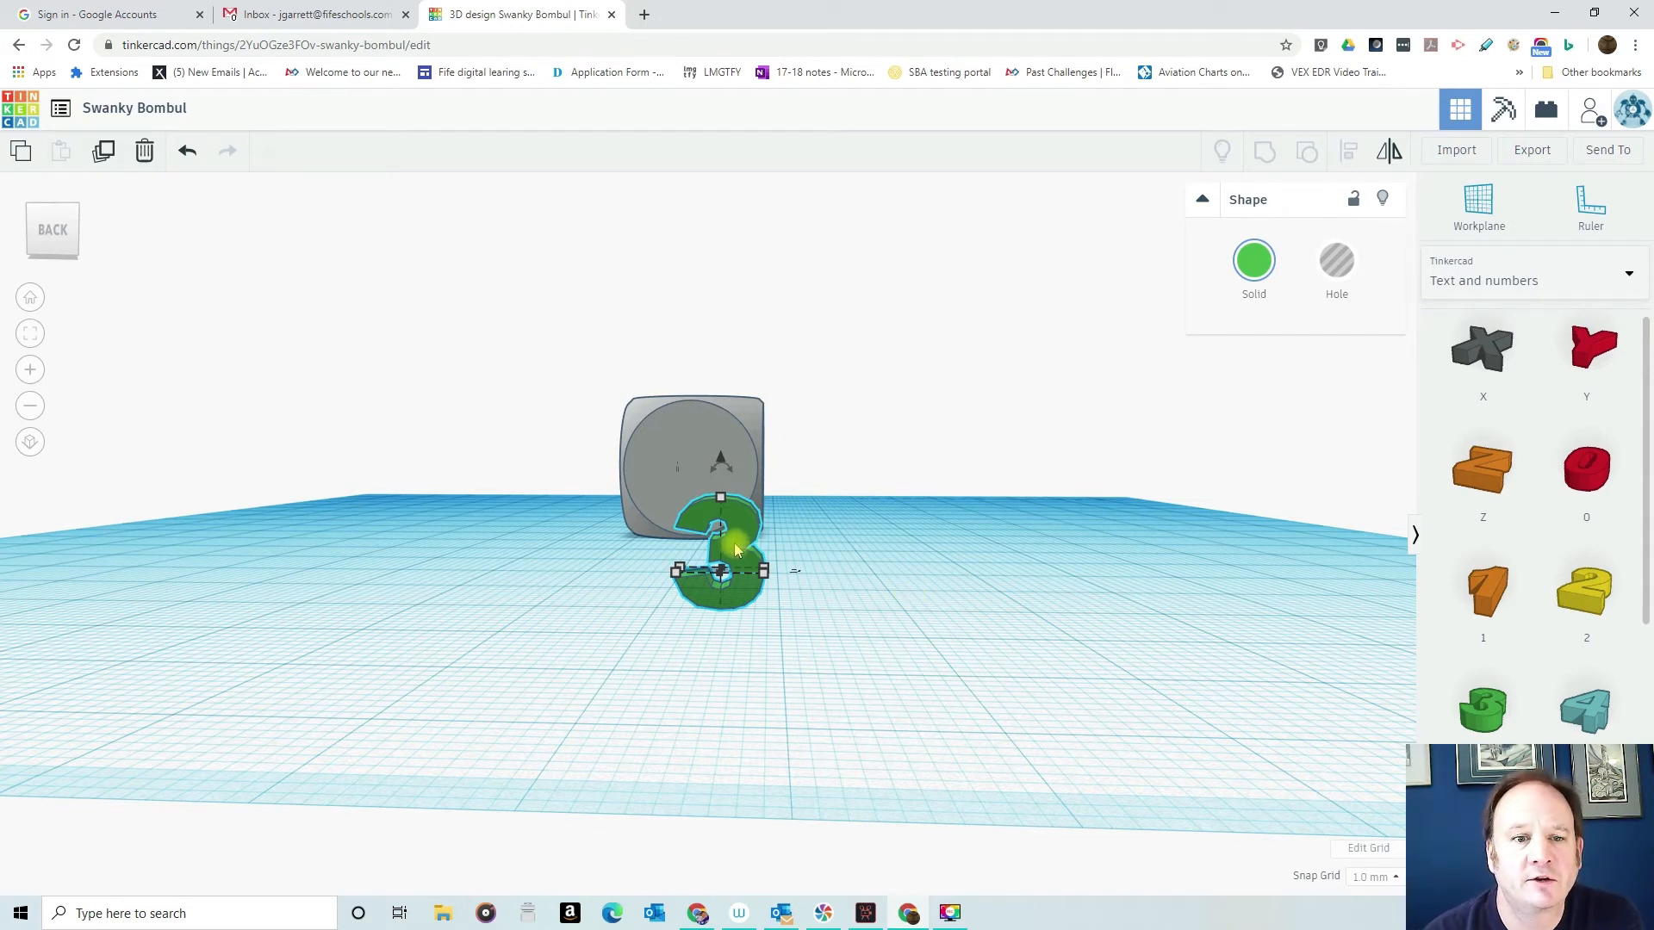
- Raise the number 3, sink it into the dice's back face, and turn it into a hole
{"action": "mouse_move", "coordinate": [723, 466]}
{"action": "left_mouse_down"}
{"action": "mouse_move", "coordinate": [746, 467]}
{"action": "mouse_move", "coordinate": [721, 443]}
{"action": "left_mouse_up"}
{"action": "right_click_drag", "start_coordinate": [871, 443], "coordinate": [459, 491]}
{"action": "left_click_drag", "start_coordinate": [459, 491], "coordinate": [603, 434]}
{"action": "right_click_drag", "start_coordinate": [620, 541], "coordinate": [548, 488]}
{"action": "left_click_drag", "start_coordinate": [628, 460], "coordinate": [669, 456]}
{"action": "left_click", "coordinate": [1337, 261]}
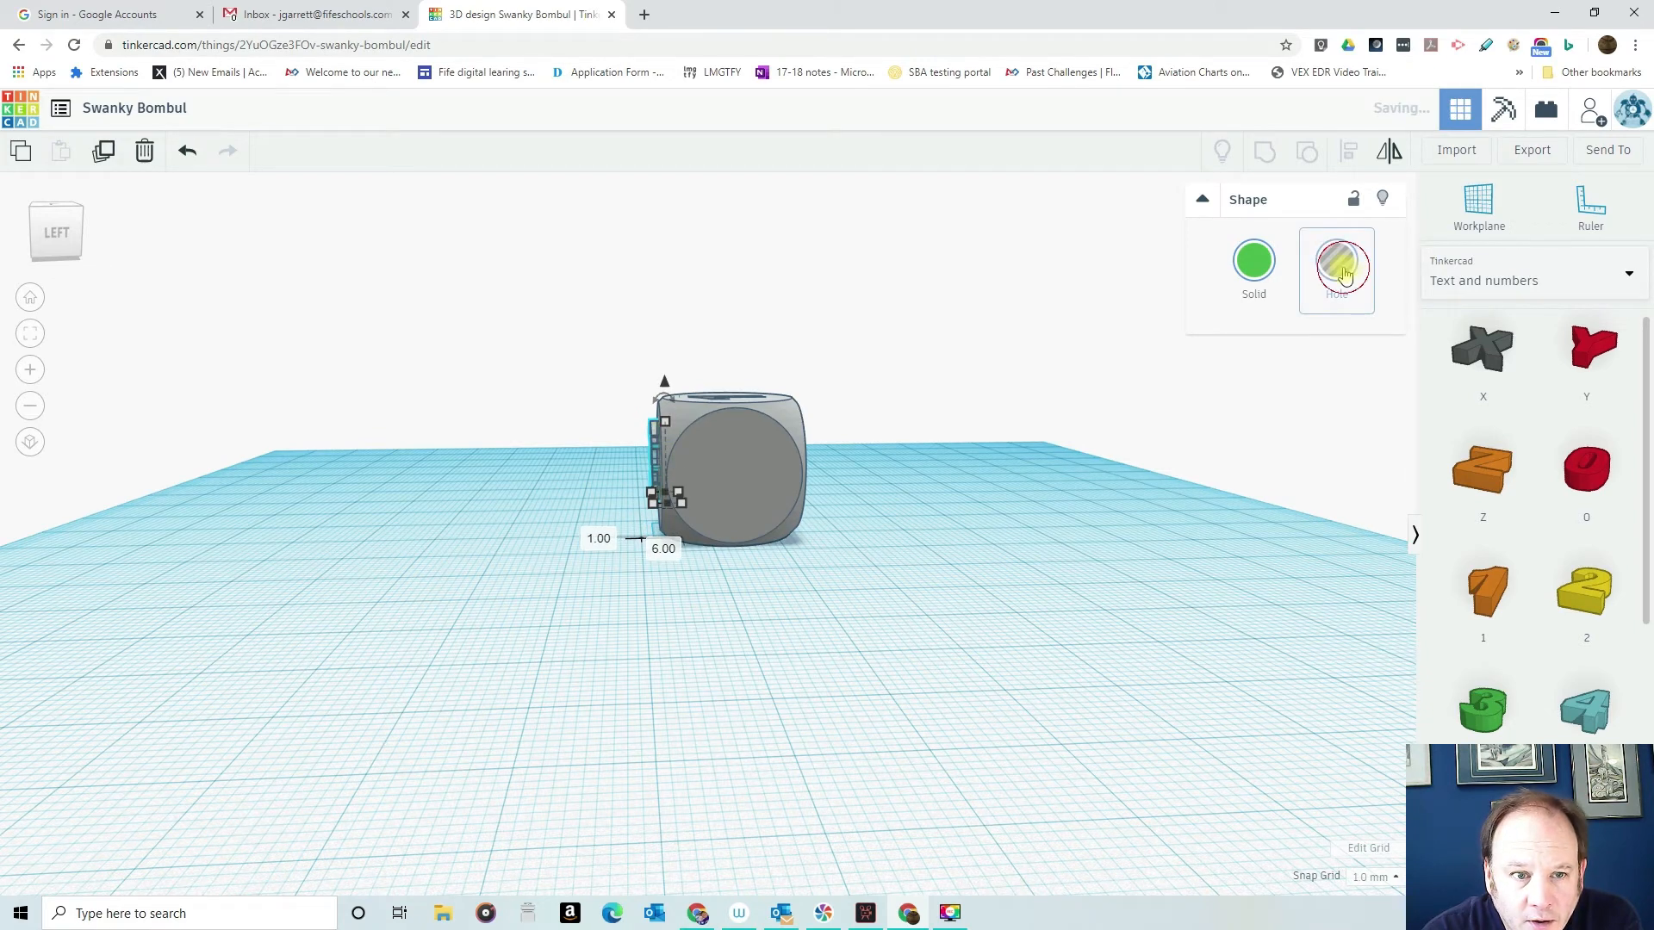
- Centre the number 3 on the back face horizontally and vertically, and group it with the dice to engrave it
{"action": "right_click_drag", "start_coordinate": [855, 493], "coordinate": [1197, 523]}
{"action": "left_click_drag", "start_coordinate": [558, 355], "coordinate": [837, 597]}
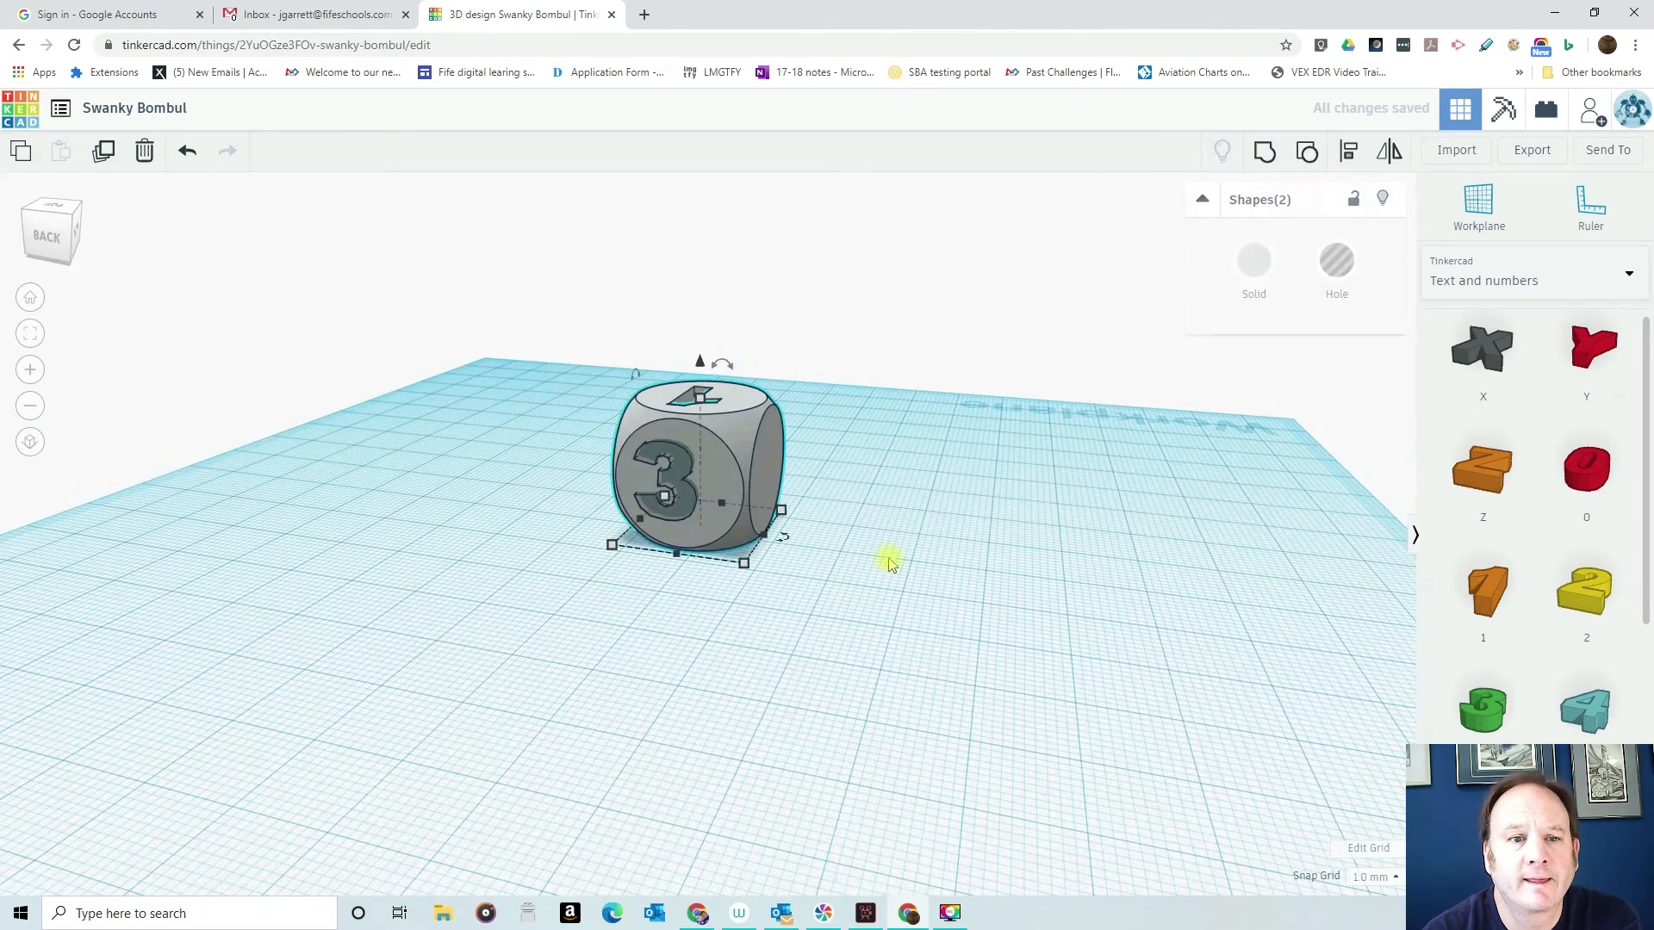
{"action": "left_click", "coordinate": [1359, 153]}
{"action": "left_click", "coordinate": [671, 563]}
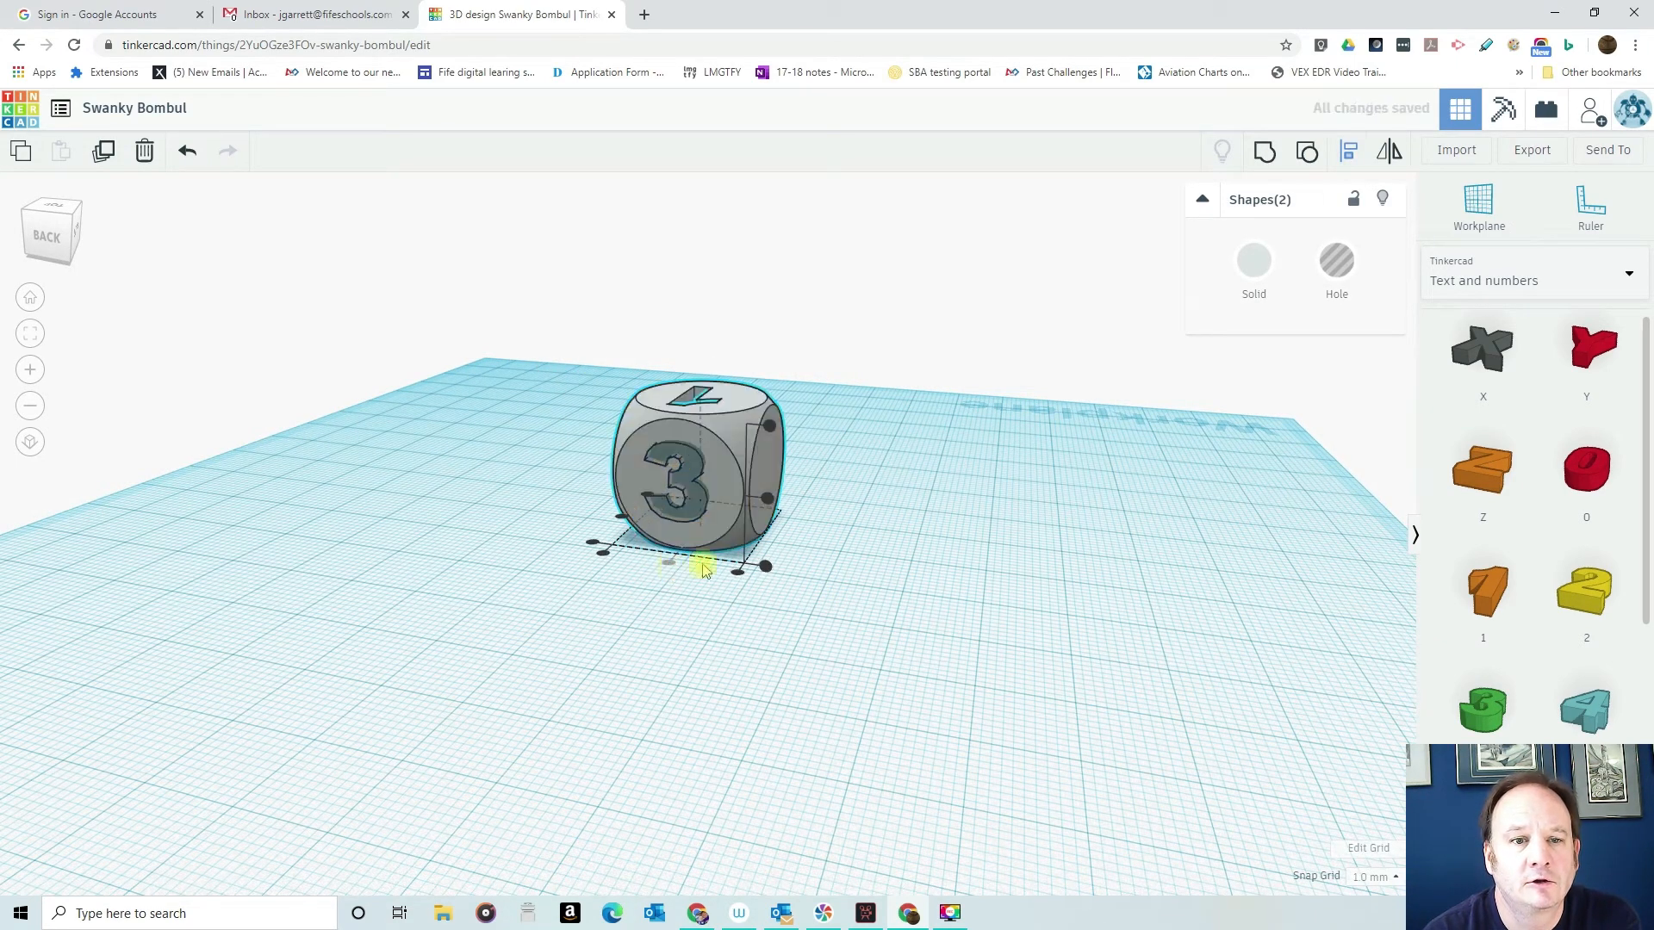
{"action": "left_click", "coordinate": [769, 501]}
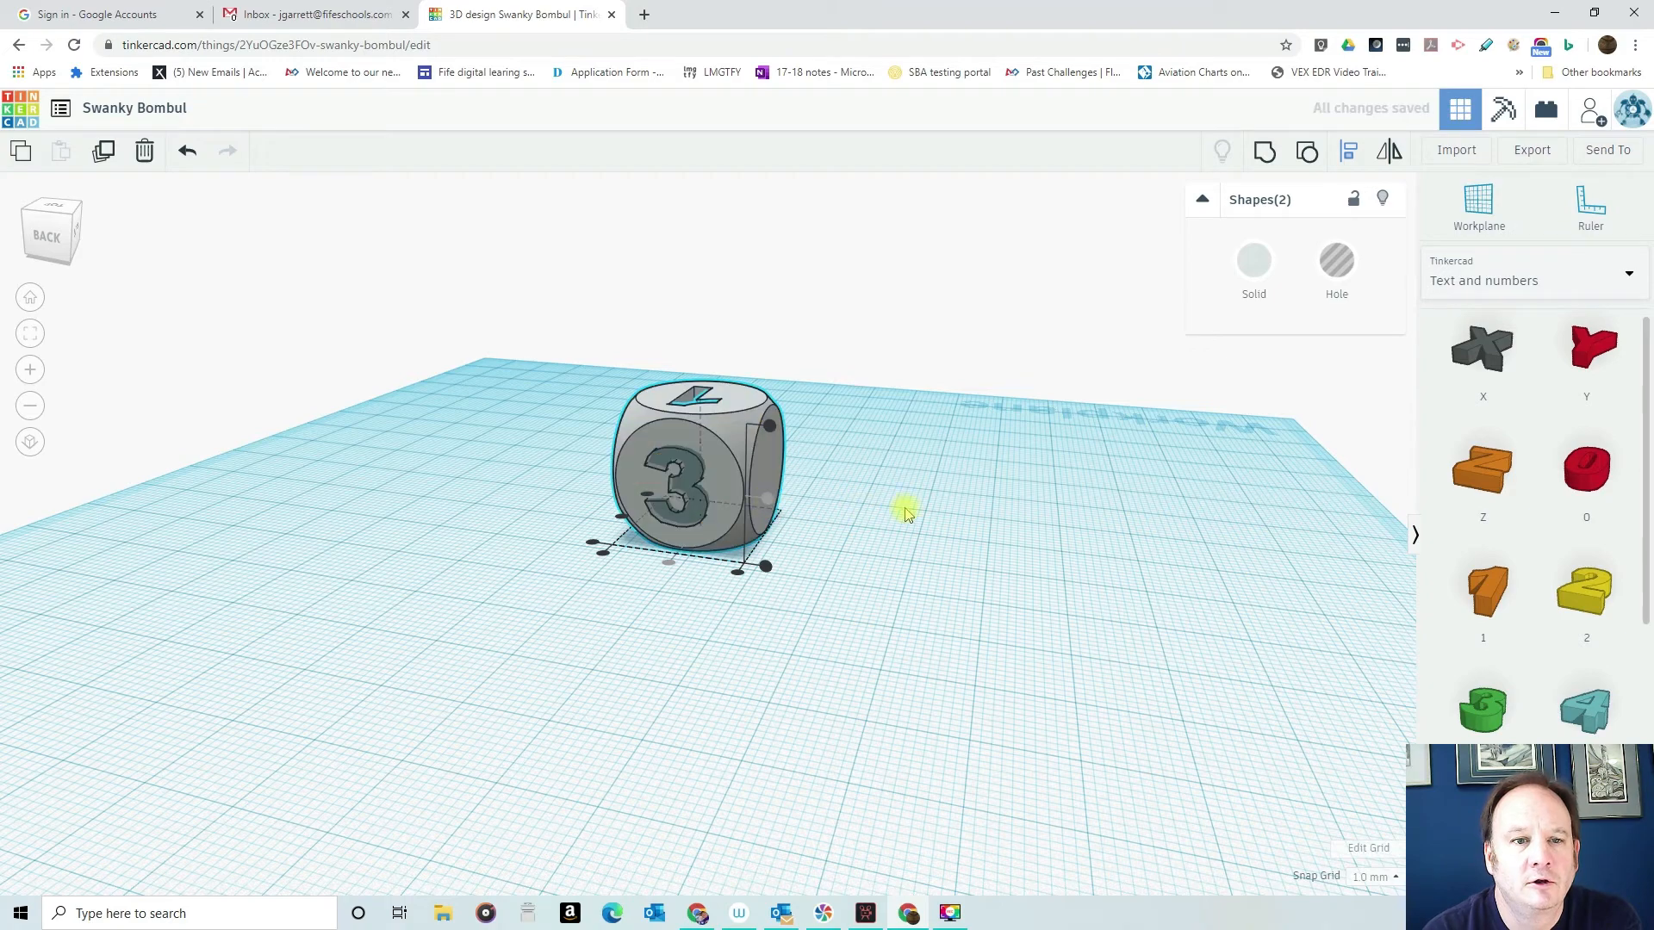
{"action": "left_click", "coordinate": [1268, 151]}
- Place the number 4 on the workplane beside the dice's blank left face and stand it upright
{"action": "right_click_drag", "start_coordinate": [829, 566], "coordinate": [528, 524]}
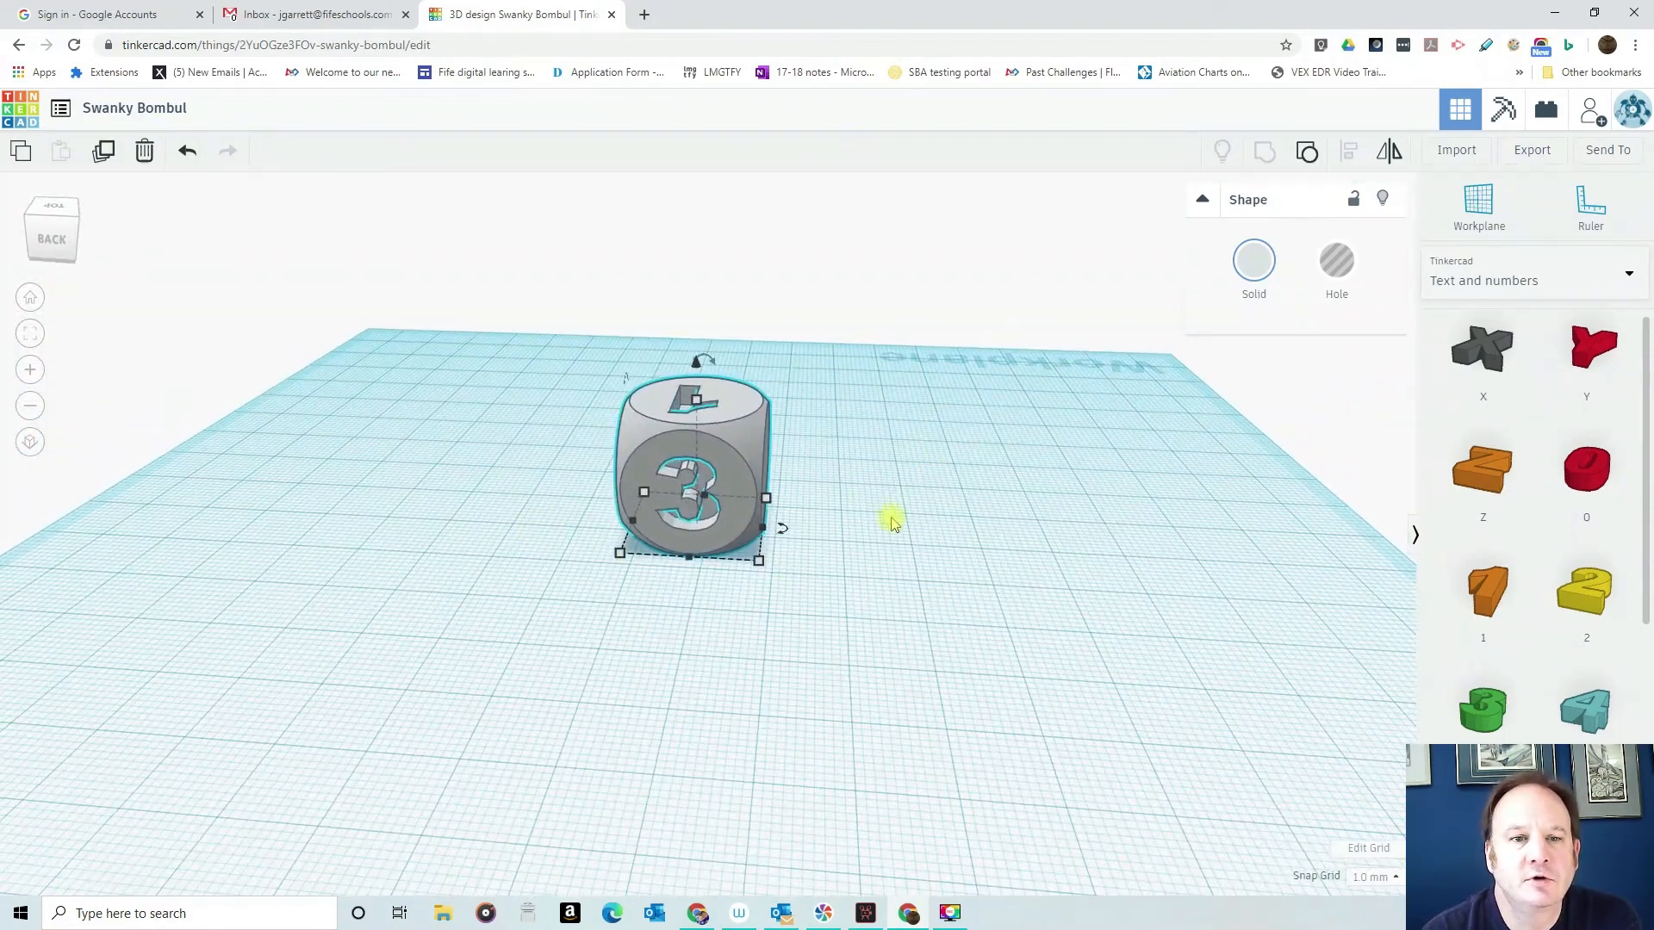
{"action": "right_click_drag", "start_coordinate": [903, 612], "coordinate": [693, 535]}
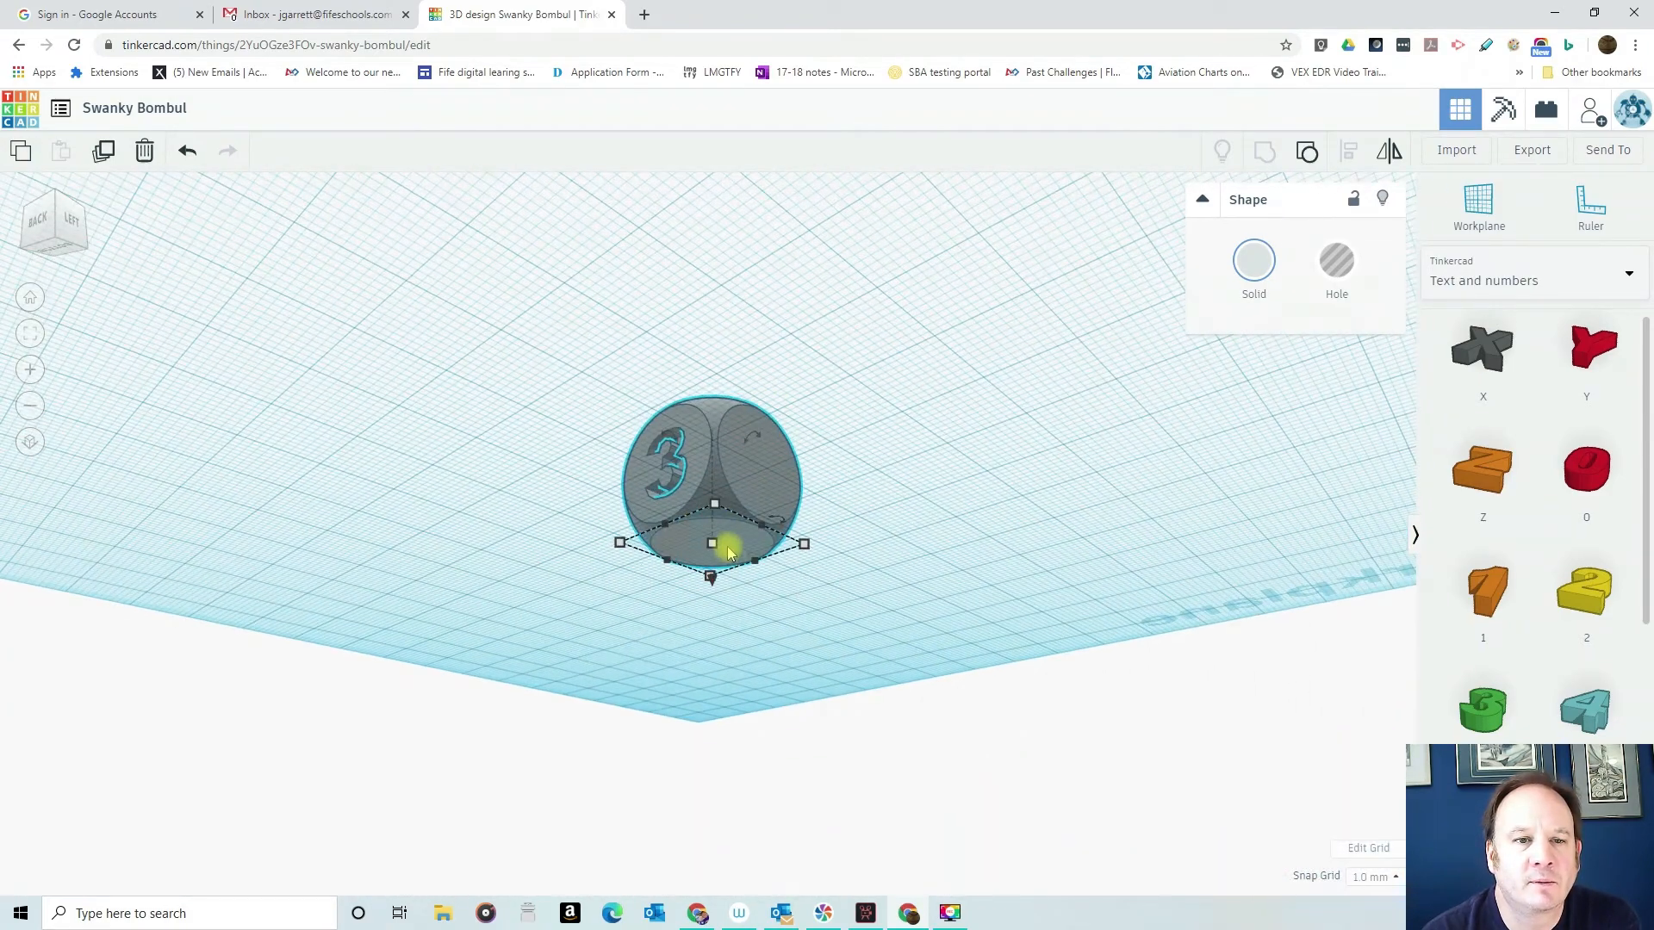
{"action": "right_click_drag", "start_coordinate": [842, 480], "coordinate": [987, 600]}
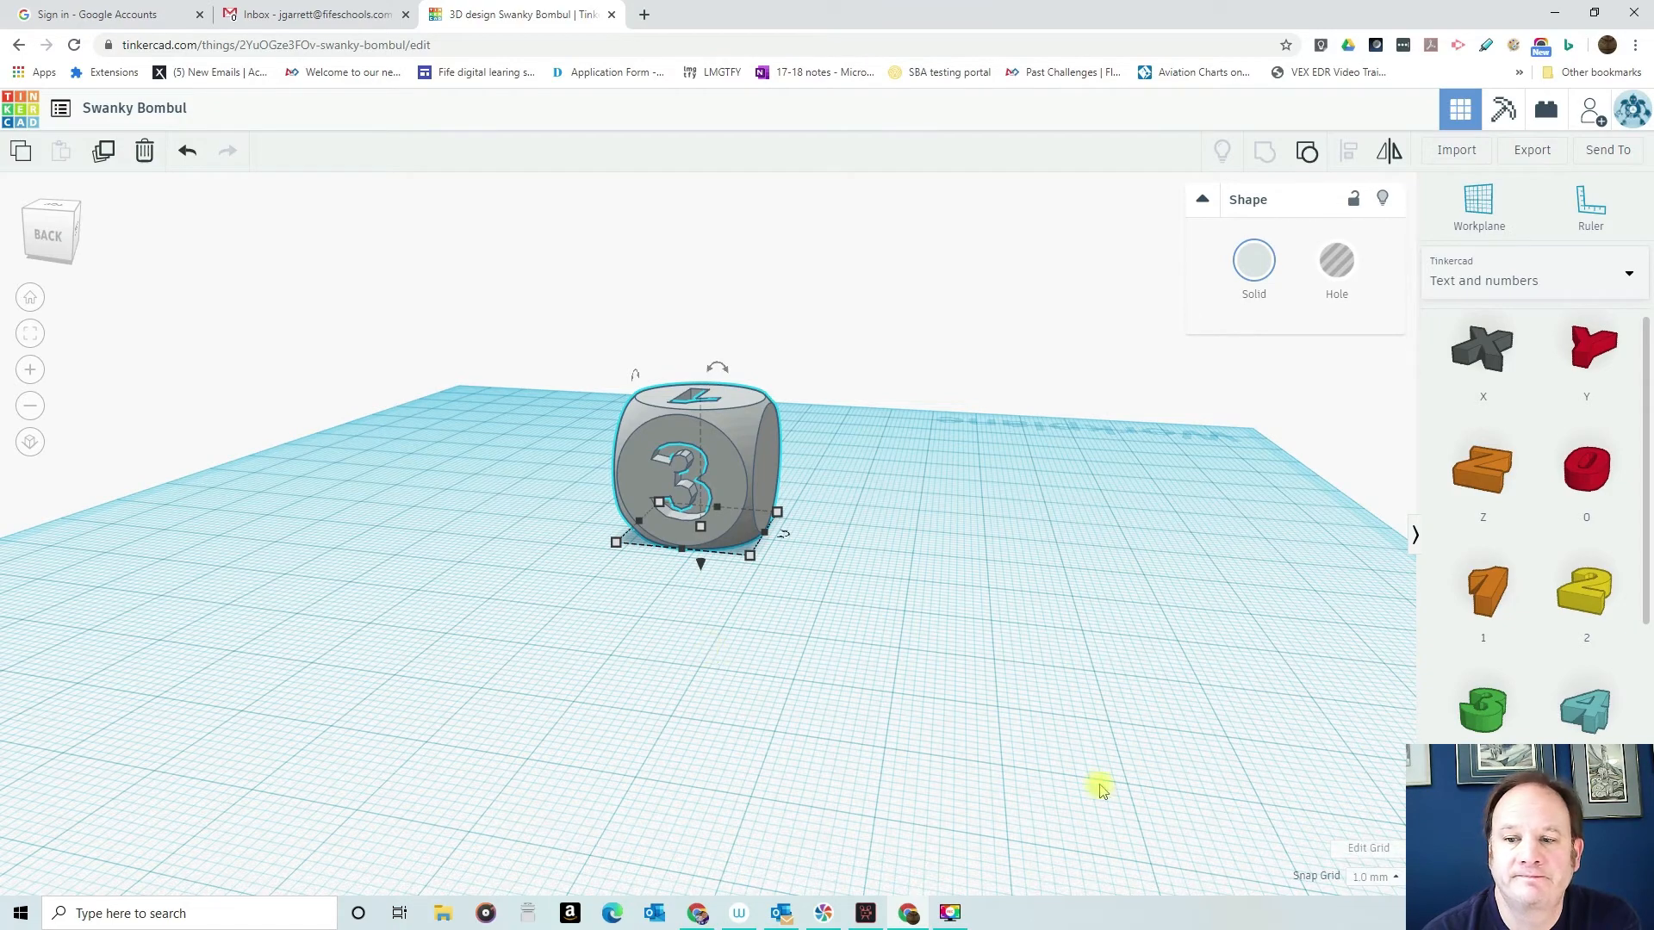
{"action": "left_click_drag", "start_coordinate": [1599, 705], "coordinate": [870, 575]}
{"action": "right_click_drag", "start_coordinate": [985, 559], "coordinate": [527, 585]}
{"action": "left_click_drag", "start_coordinate": [580, 510], "coordinate": [589, 620]}
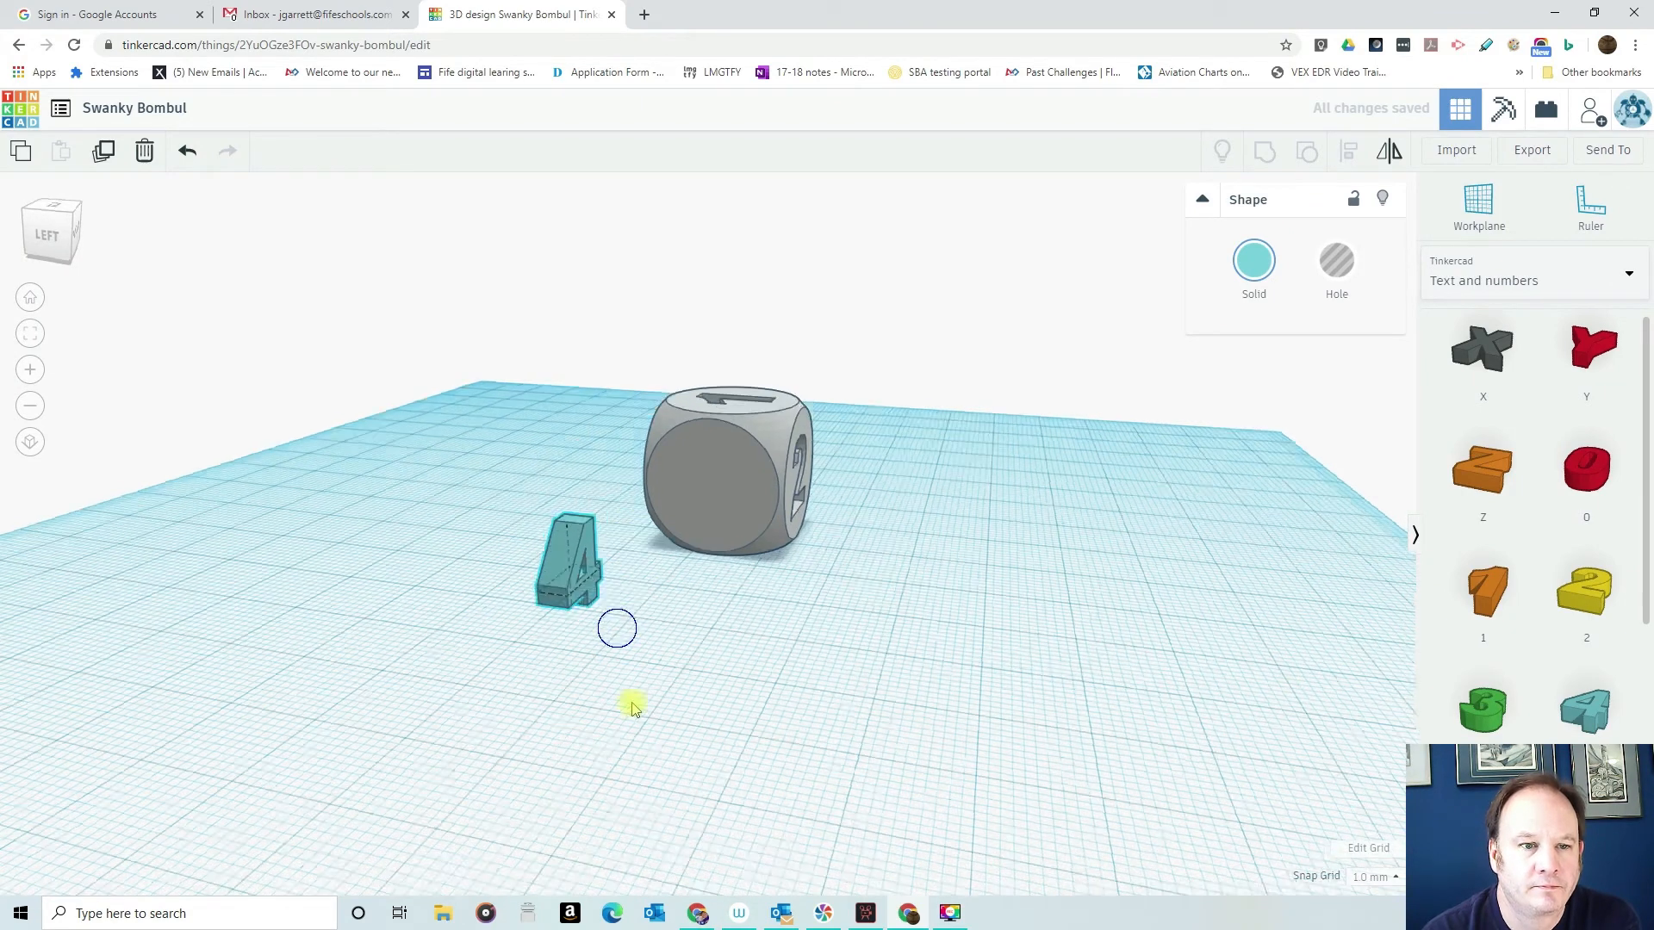
- Turn the number 4 by 89° about the vertical axis so it faces away from the dice
{"action": "right_click_drag", "start_coordinate": [628, 701], "coordinate": [647, 768]}
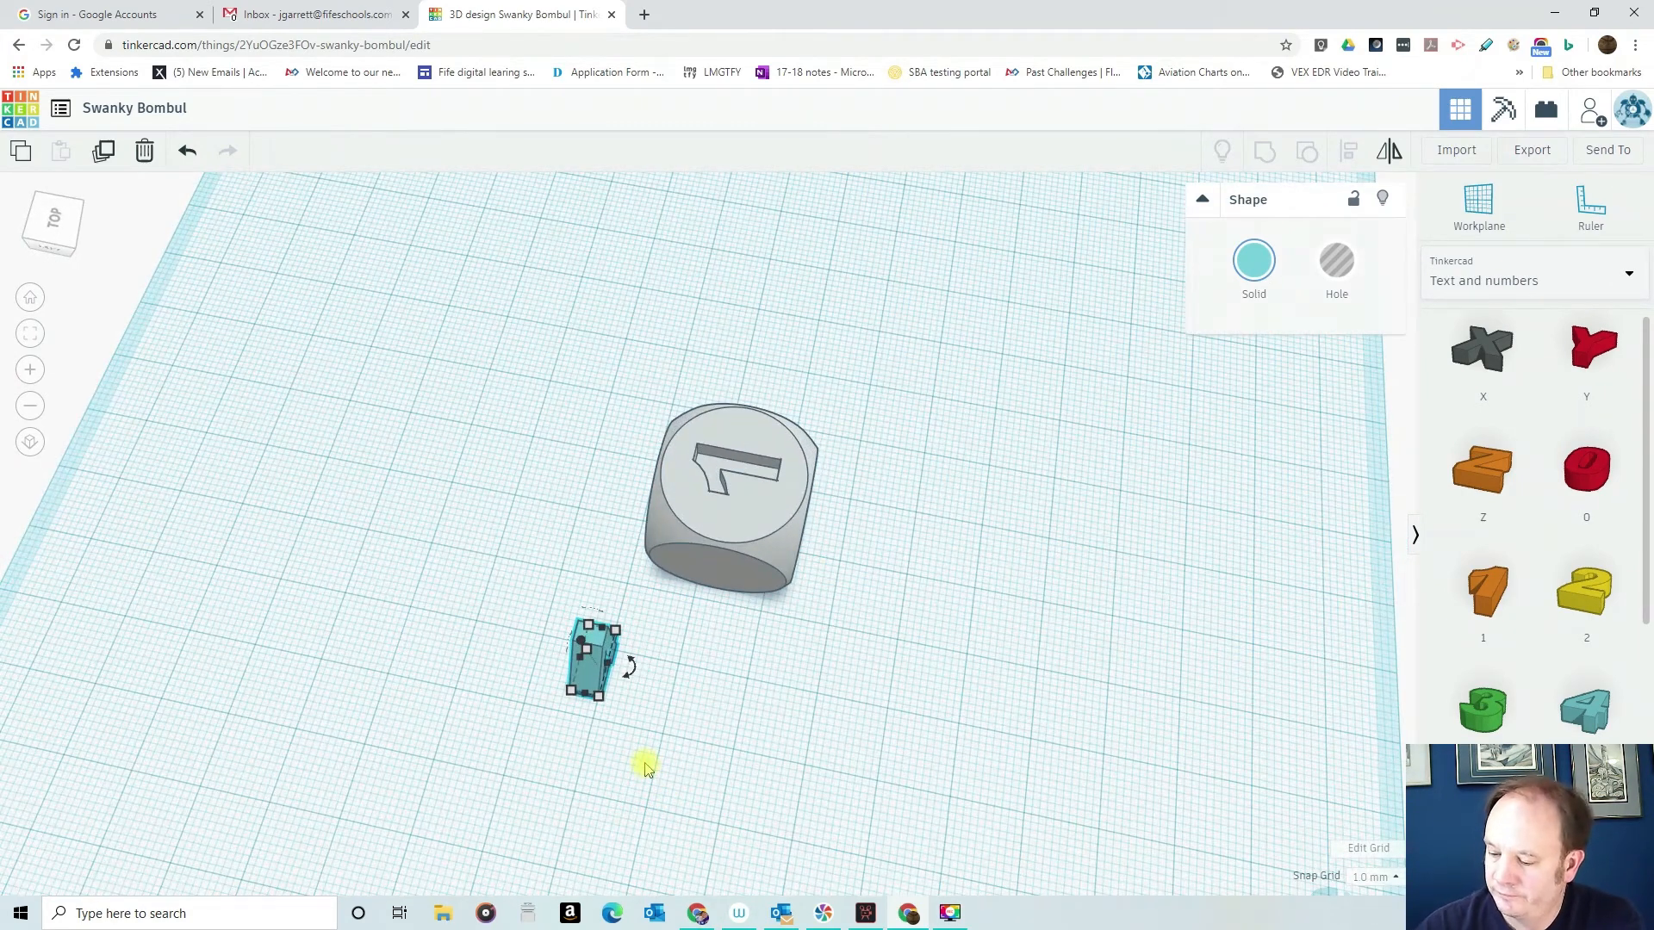
{"action": "left_click_drag", "start_coordinate": [631, 666], "coordinate": [584, 705]}
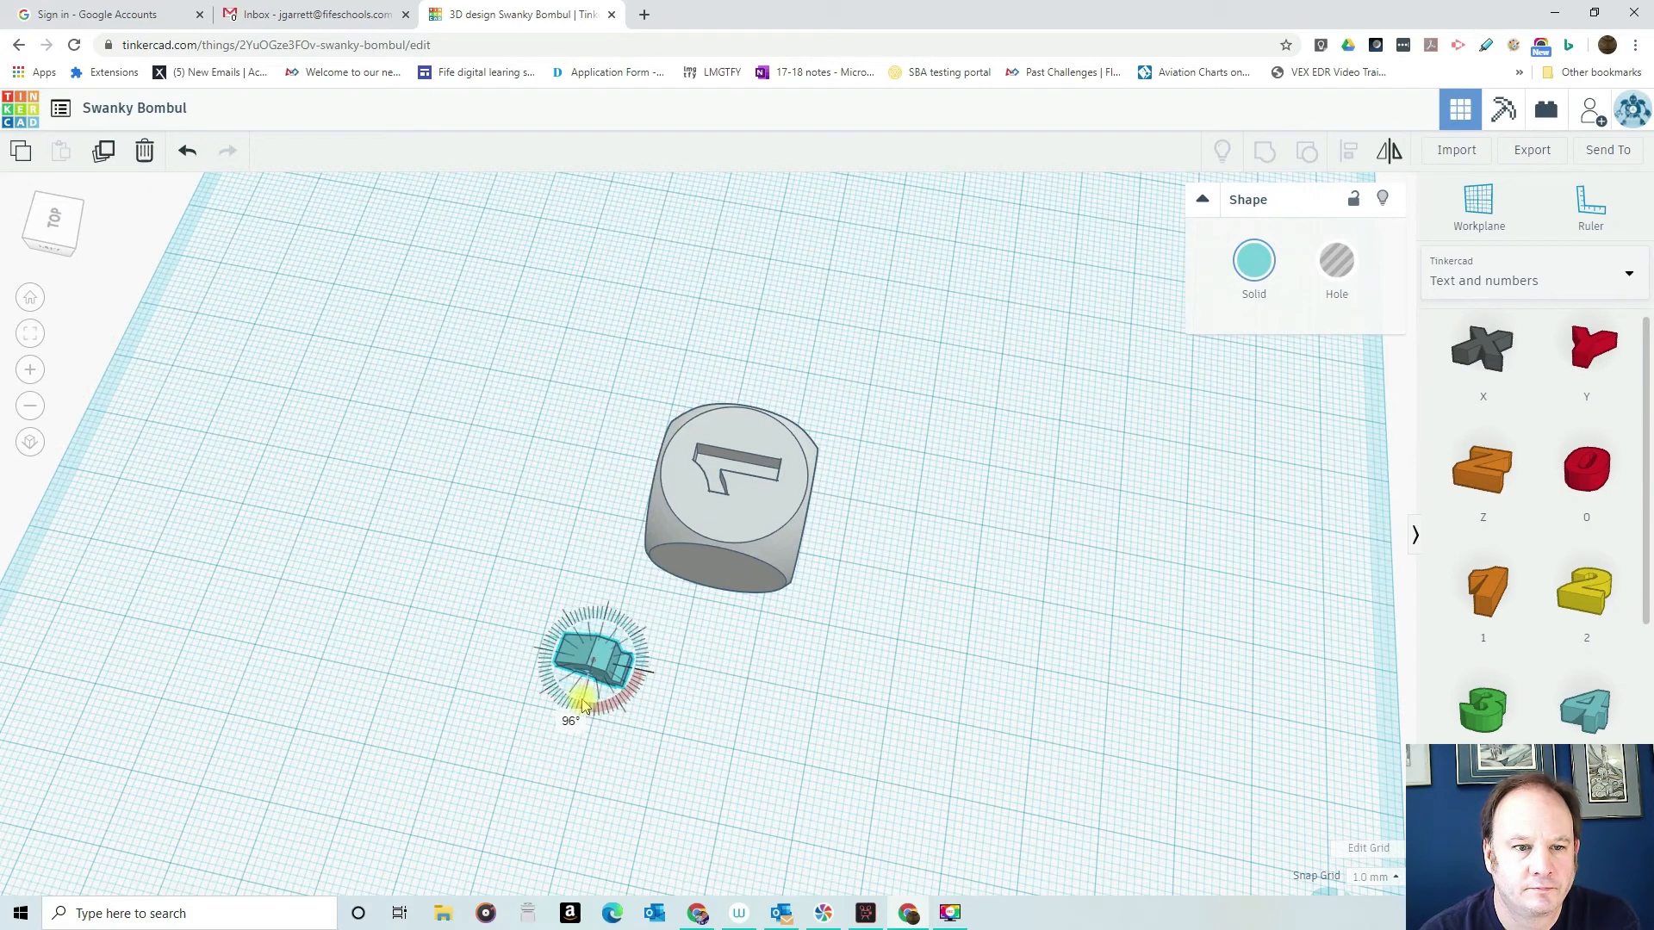
{"action": "left_click_drag", "start_coordinate": [589, 704], "coordinate": [583, 732]}
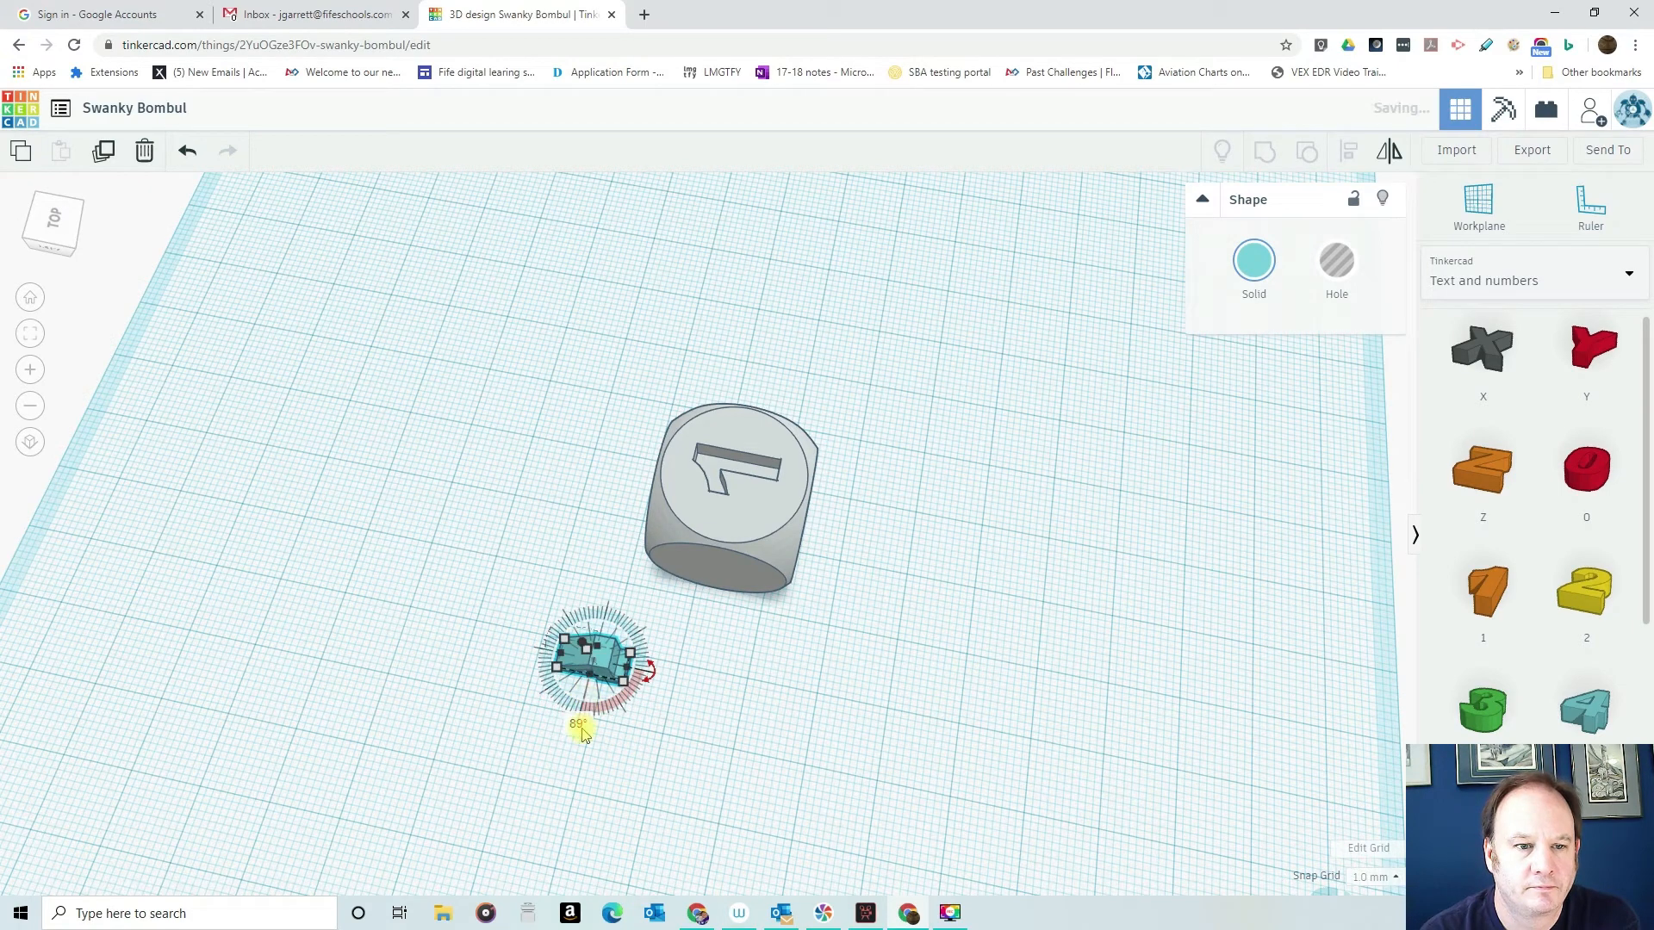
- Raise the number 4 to mid-height and push it partly into the dice's left face
{"action": "right_click_drag", "start_coordinate": [730, 748], "coordinate": [723, 498]}
{"action": "left_click_drag", "start_coordinate": [679, 462], "coordinate": [676, 398]}
{"action": "right_click_drag", "start_coordinate": [711, 527], "coordinate": [623, 530]}
{"action": "left_click_drag", "start_coordinate": [639, 478], "coordinate": [685, 475]}
- Try turning the dice and the number 4 into holes together, and undo that change
{"action": "right_click_drag", "start_coordinate": [685, 475], "coordinate": [844, 593]}
{"action": "left_click_drag", "start_coordinate": [844, 592], "coordinate": [845, 596]}
{"action": "left_click", "coordinate": [1346, 266]}
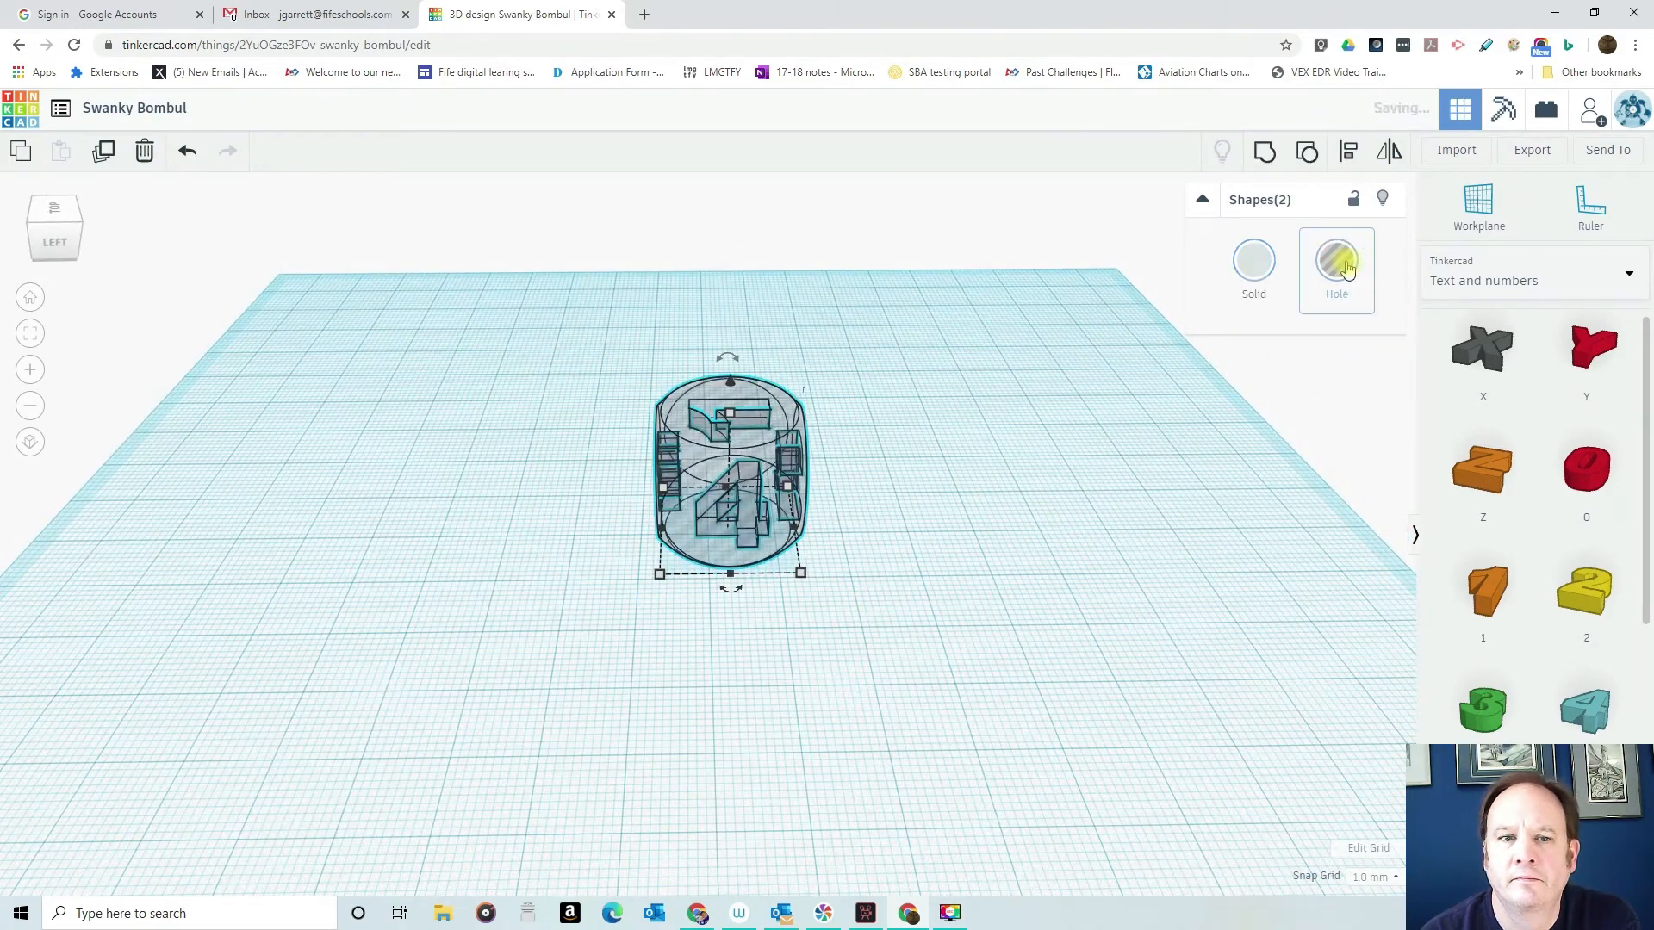
{"action": "left_click", "coordinate": [192, 158]}
- Turn only the number 4 into a hole, leaving the dice solid
{"action": "left_click", "coordinate": [989, 483]}
{"action": "left_click", "coordinate": [751, 520]}
{"action": "left_click", "coordinate": [1338, 270]}
- Centre the number 4 on the left face horizontally and vertically, and group it with the dice to engrave it
{"action": "left_click_drag", "start_coordinate": [591, 340], "coordinate": [879, 665]}
{"action": "left_click", "coordinate": [1348, 155]}
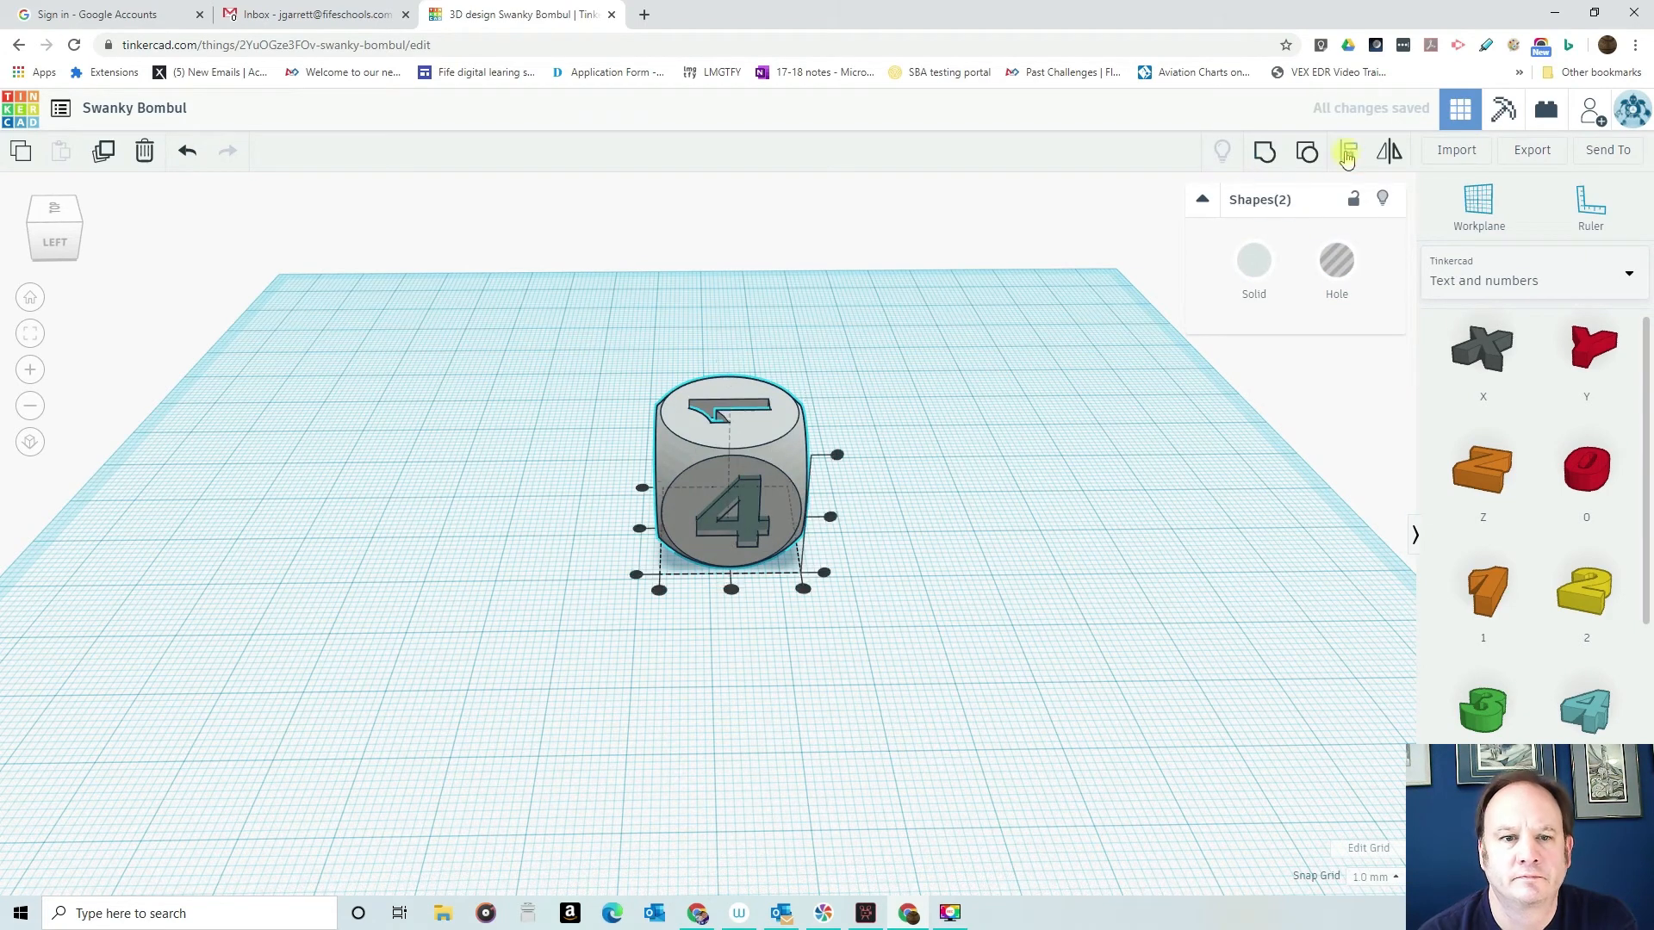
{"action": "left_click", "coordinate": [830, 517]}
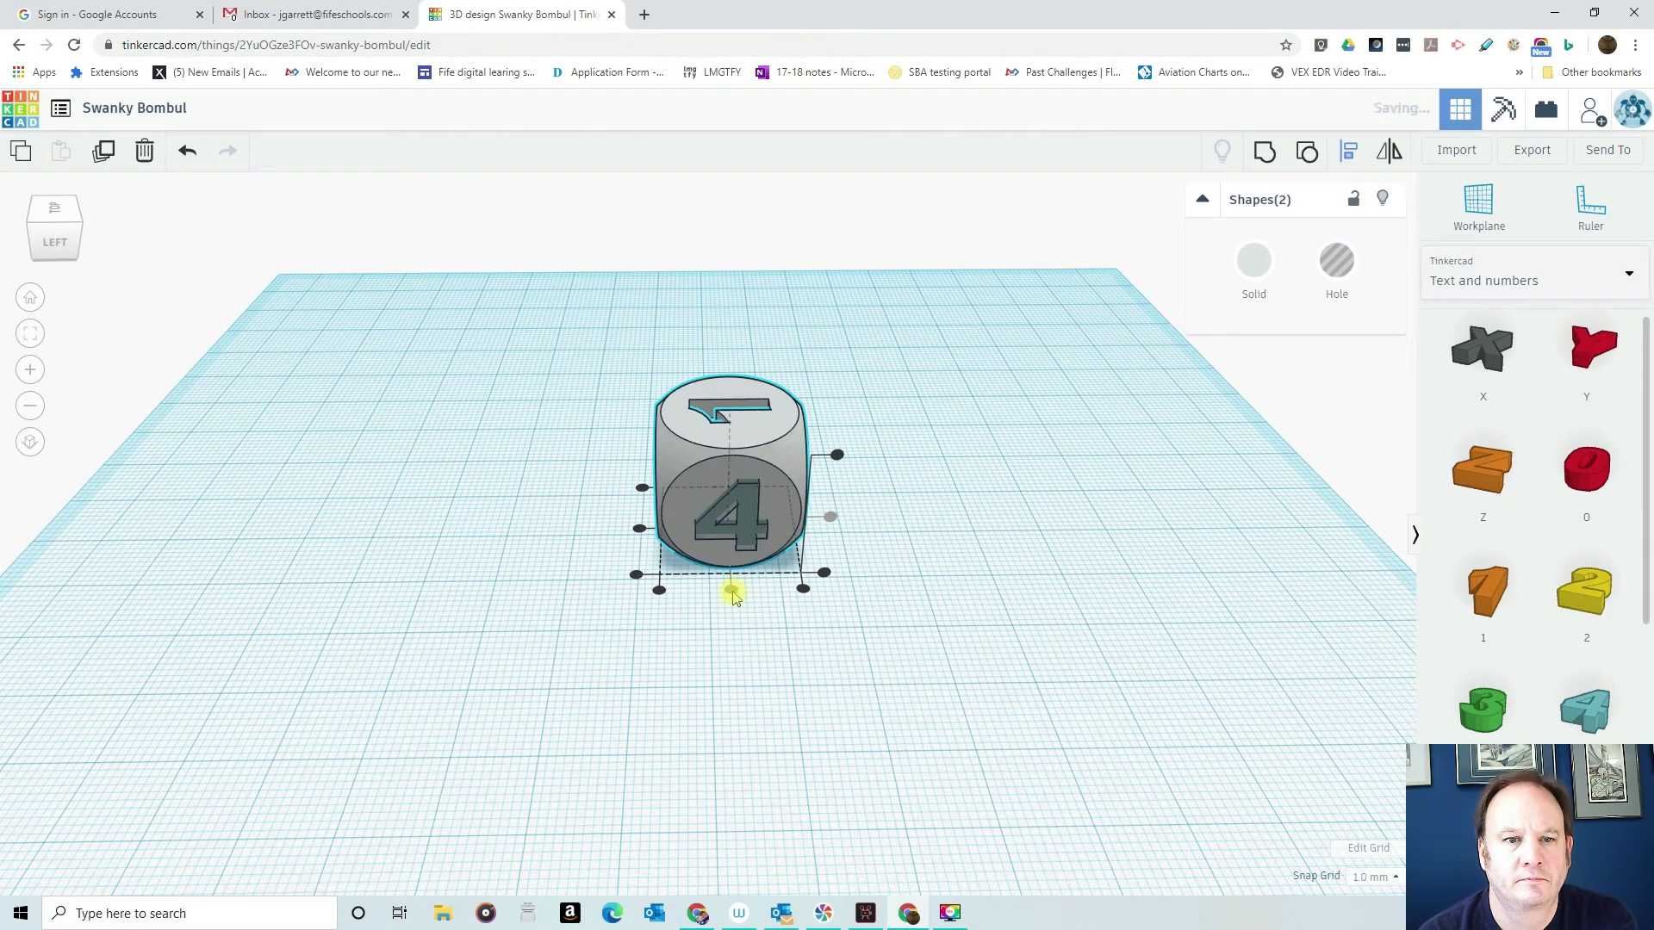
{"action": "left_click", "coordinate": [997, 572]}
{"action": "right_click_drag", "start_coordinate": [997, 572], "coordinate": [991, 522]}
{"action": "left_click_drag", "start_coordinate": [608, 341], "coordinate": [973, 657]}
{"action": "left_click", "coordinate": [1264, 155]}
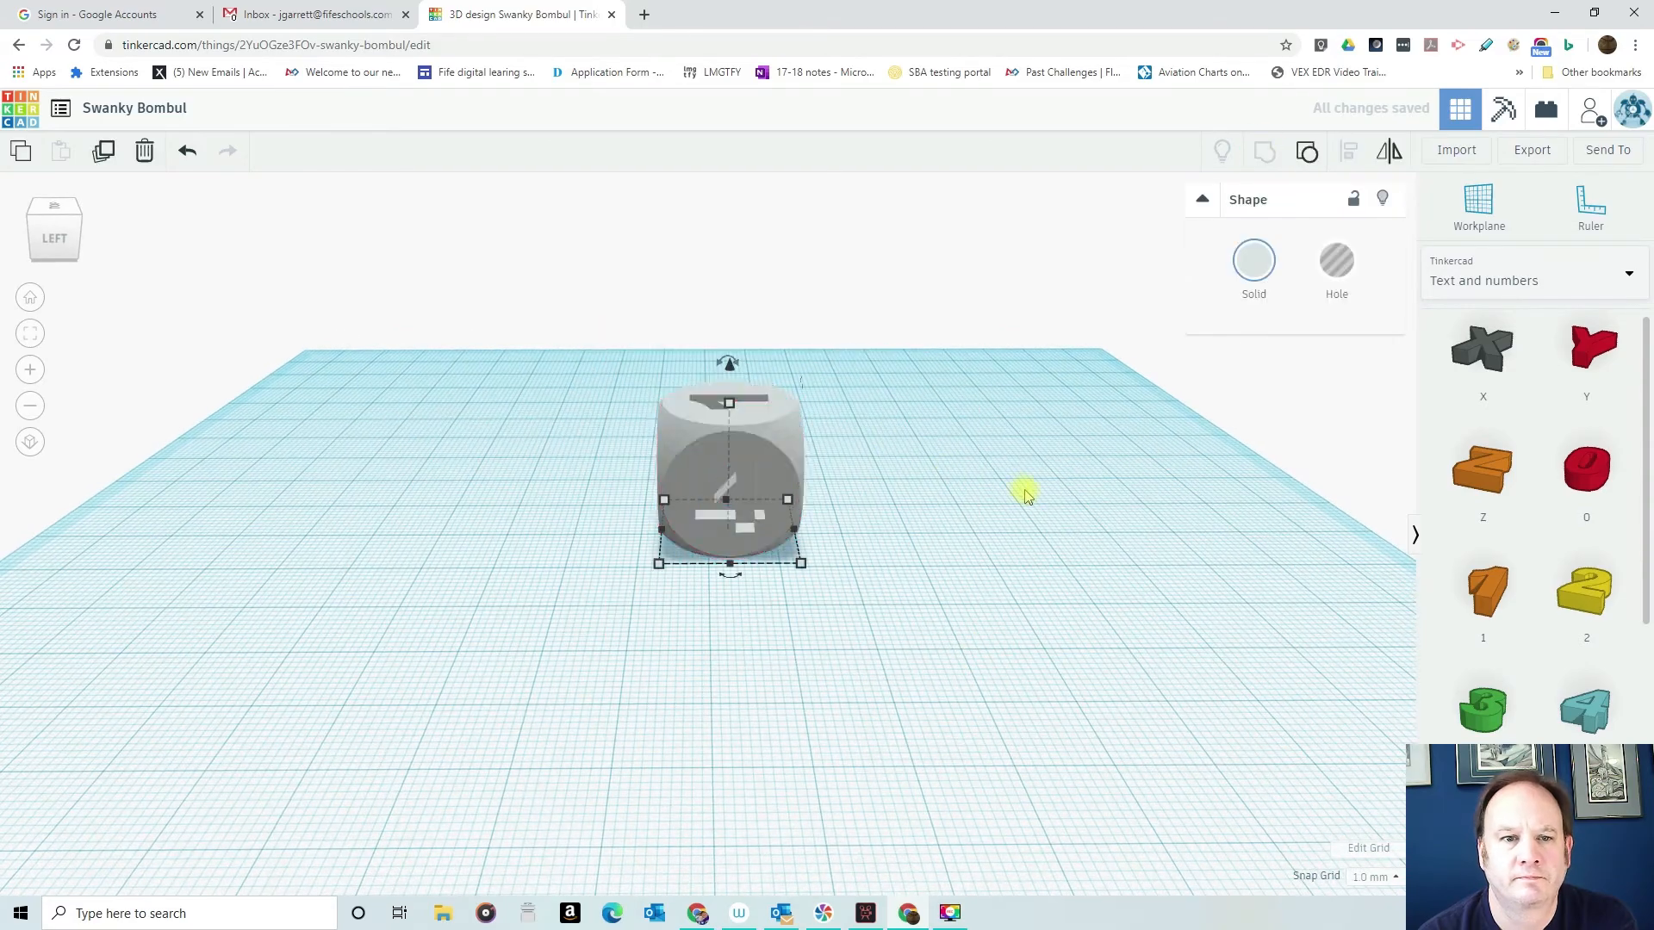
- Place the number 5 on the workplane beside the dice's blank right face and stand it upright
{"action": "right_click_drag", "start_coordinate": [968, 547], "coordinate": [660, 531]}
{"action": "left_click", "coordinate": [677, 685]}
{"action": "left_click", "coordinate": [678, 685]}
{"action": "left_click_drag", "start_coordinate": [684, 560], "coordinate": [585, 606]}
{"action": "left_click_drag", "start_coordinate": [775, 678], "coordinate": [690, 602]}
- Raise the number 5 to mid-height and push it partly into the dice's right face
{"action": "left_click_drag", "start_coordinate": [679, 483], "coordinate": [708, 316]}
{"action": "right_click_drag", "start_coordinate": [896, 491], "coordinate": [633, 572]}
{"action": "left_click_drag", "start_coordinate": [220, 517], "coordinate": [604, 453]}
{"action": "right_click_drag", "start_coordinate": [380, 412], "coordinate": [765, 456]}
- Turn only the number 5 into a hole
{"action": "left_click_drag", "start_coordinate": [452, 263], "coordinate": [796, 619]}
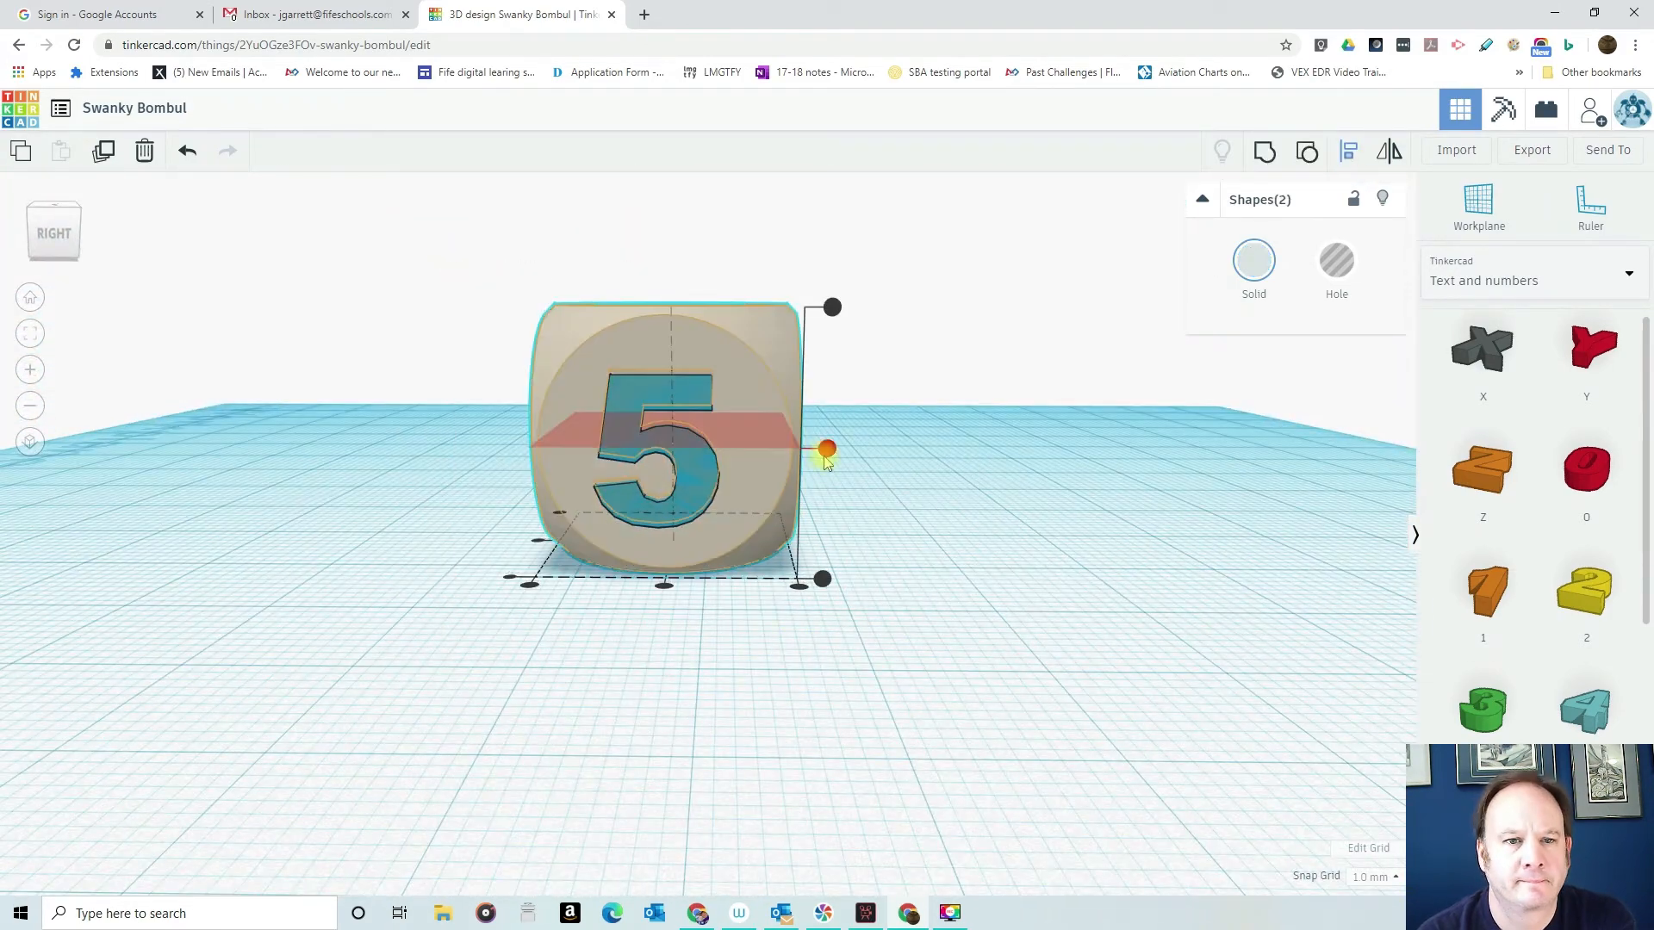
{"action": "left_click", "coordinate": [693, 469]}
{"action": "left_click", "coordinate": [1330, 269]}
- Centre the number 5 on the right face and group it with the dice to engrave it
{"action": "left_click_drag", "start_coordinate": [471, 269], "coordinate": [920, 669]}
{"action": "left_click", "coordinate": [1348, 154]}
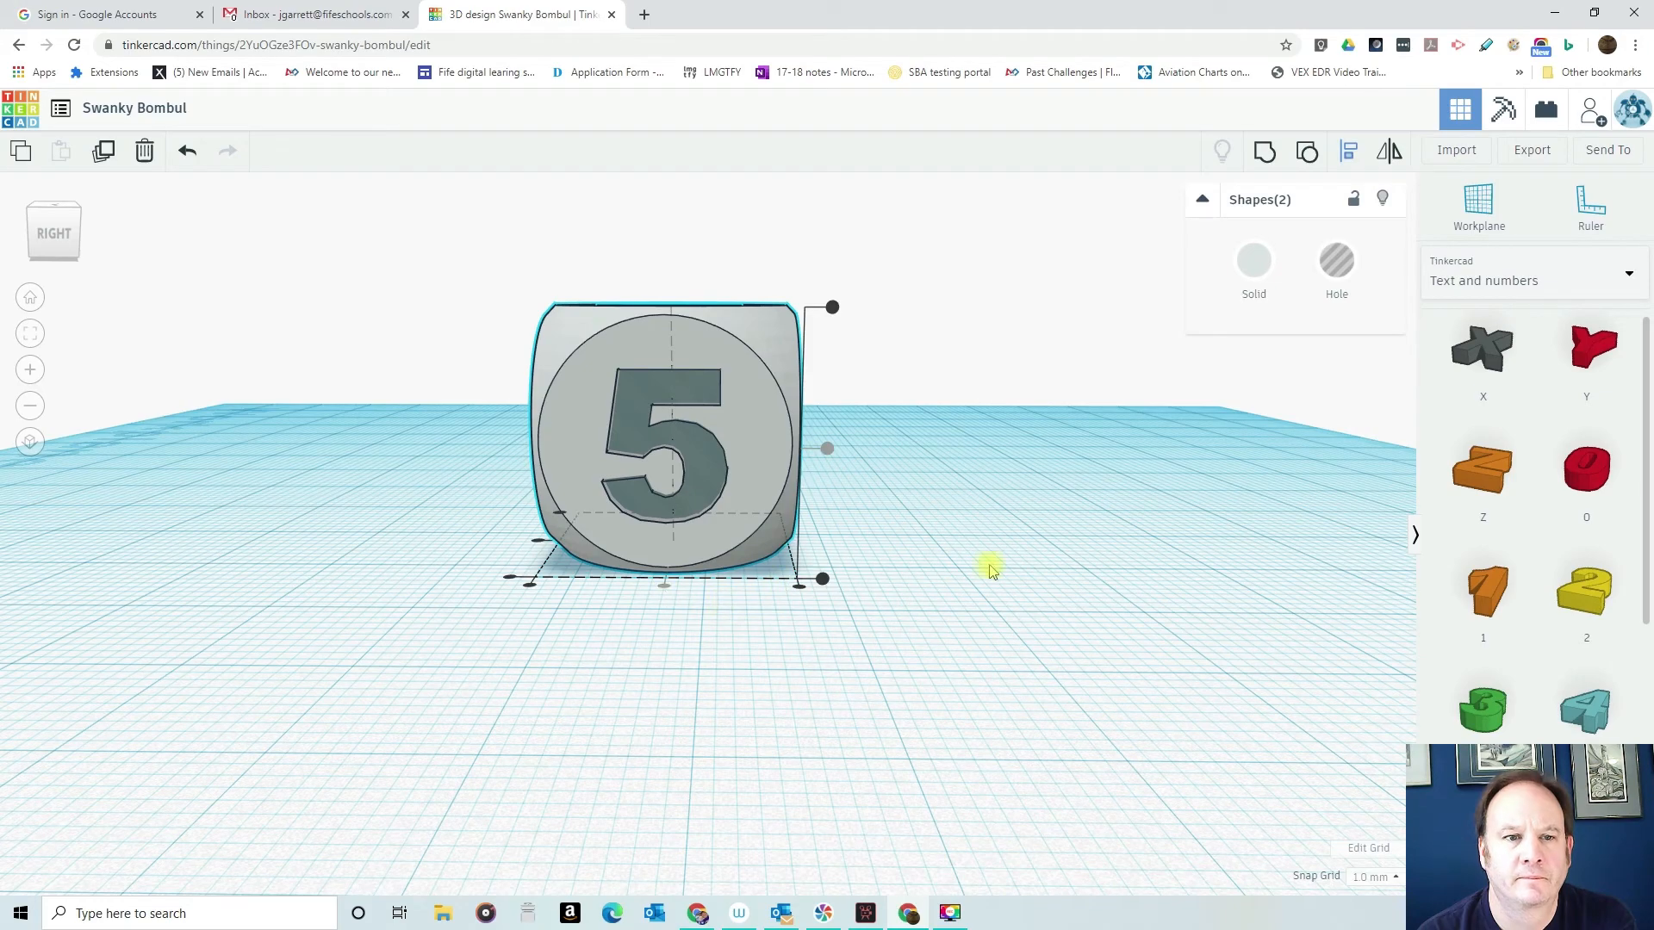
{"action": "right_click_drag", "start_coordinate": [939, 551], "coordinate": [545, 486]}
{"action": "left_click", "coordinate": [1263, 155]}
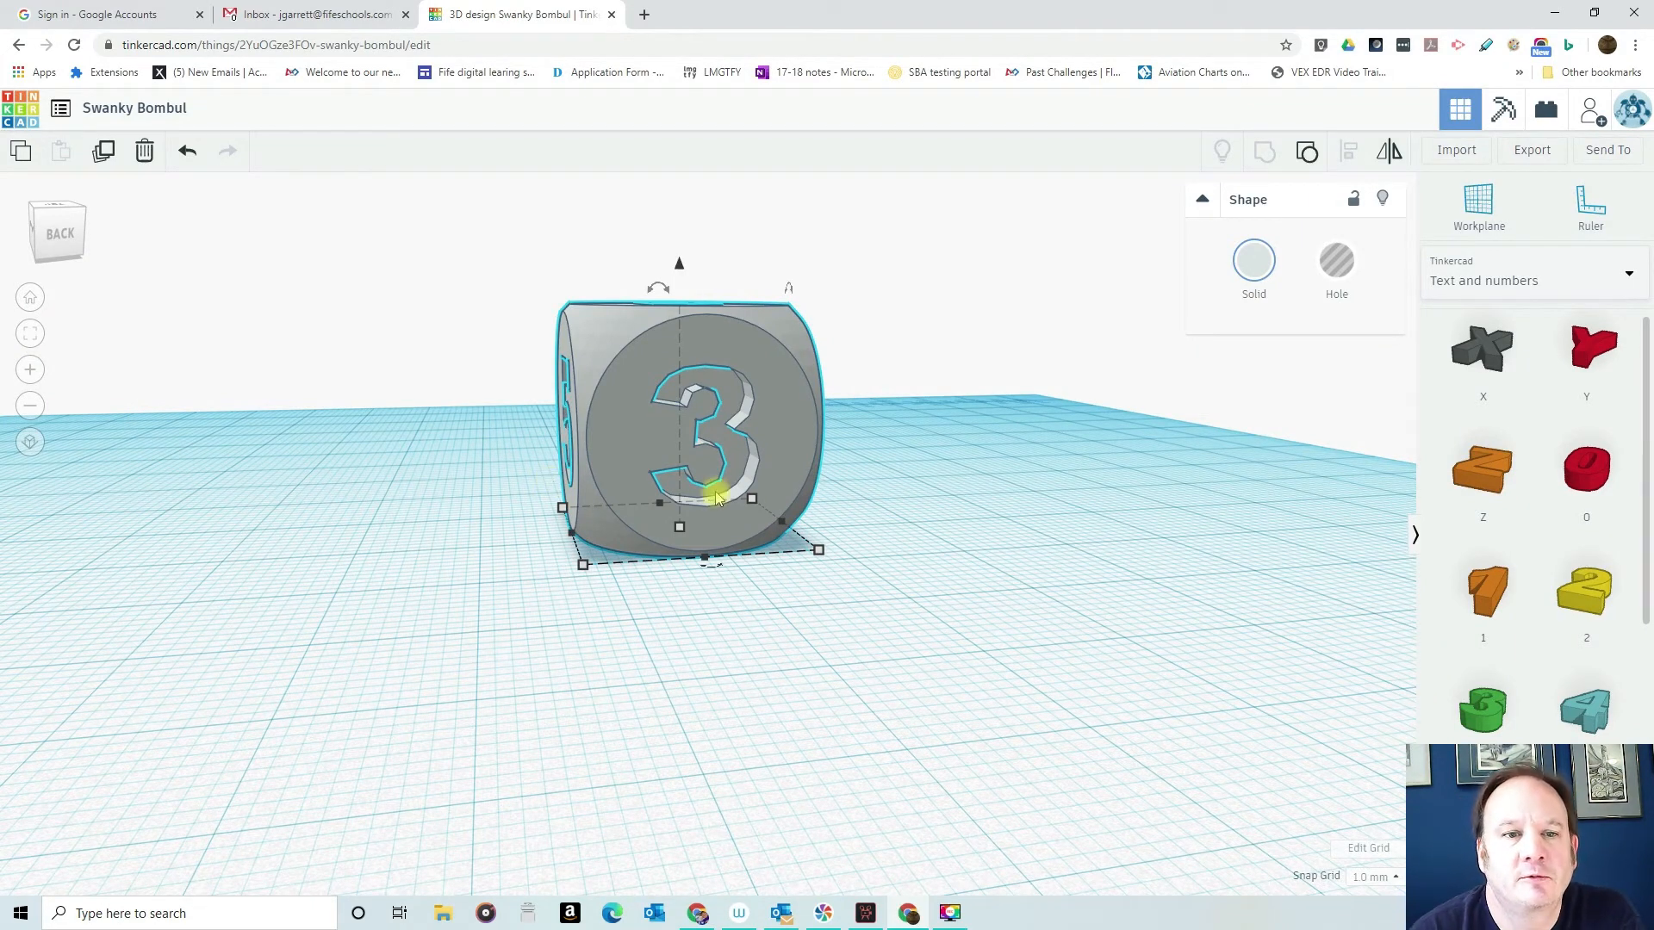
- Flip the dice upside down by rotating it 179° so the blank bottom face points up
{"action": "right_click_drag", "start_coordinate": [480, 569], "coordinate": [1428, 724]}
{"action": "right_click_drag", "start_coordinate": [857, 637], "coordinate": [726, 571]}
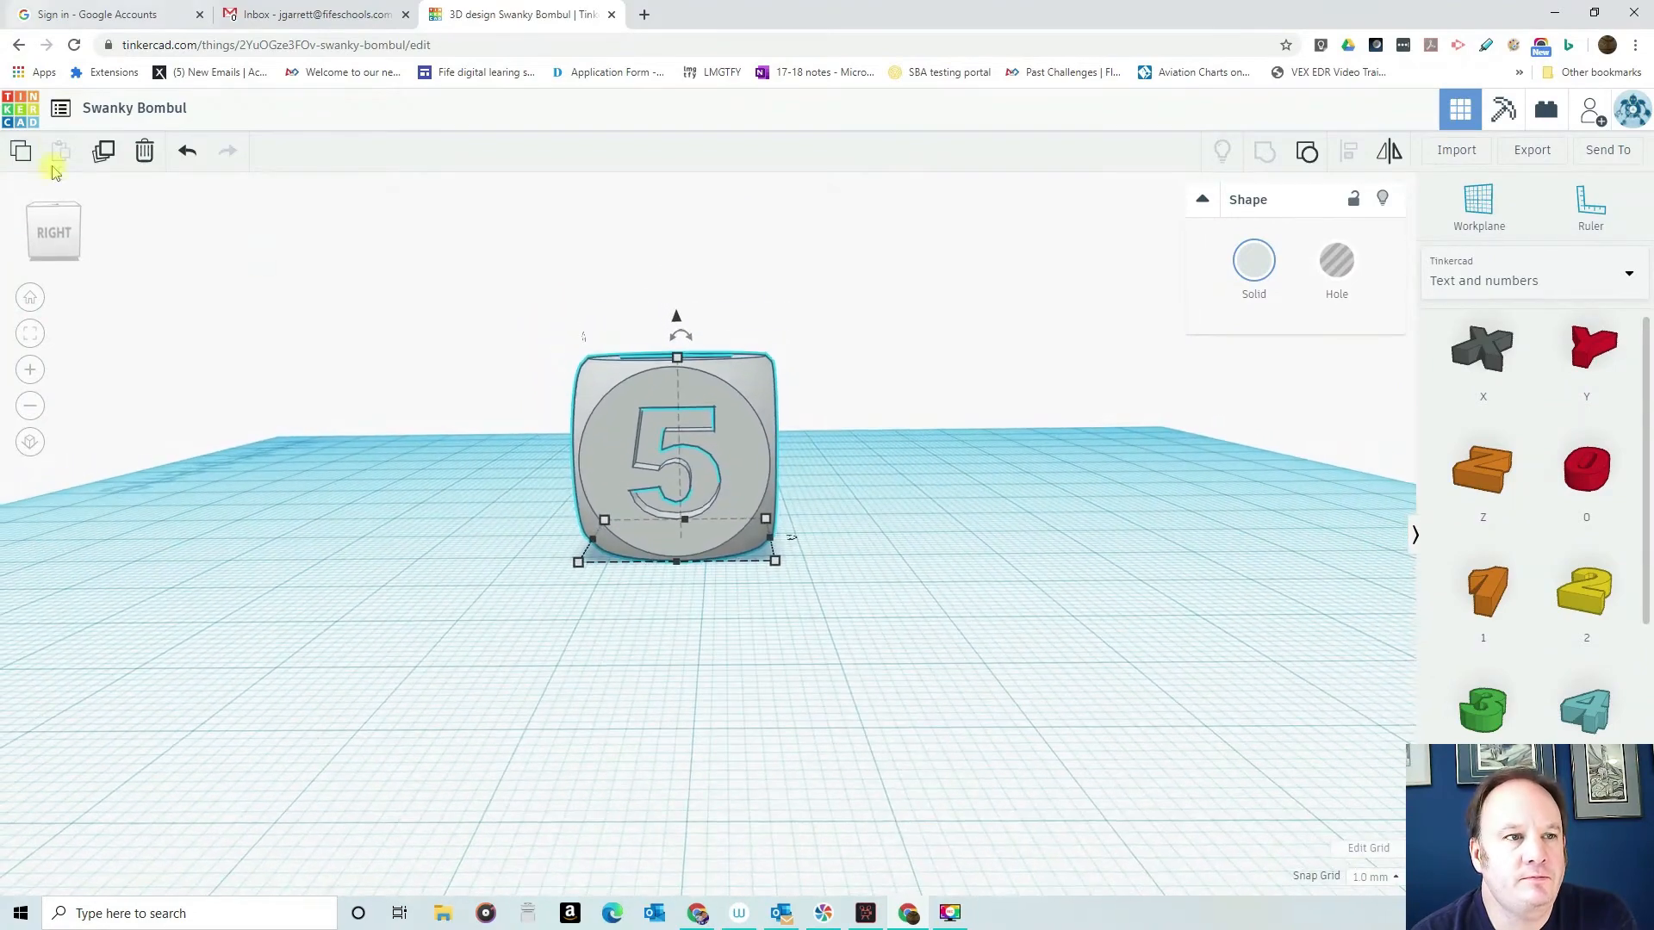
{"action": "left_click", "coordinate": [34, 298]}
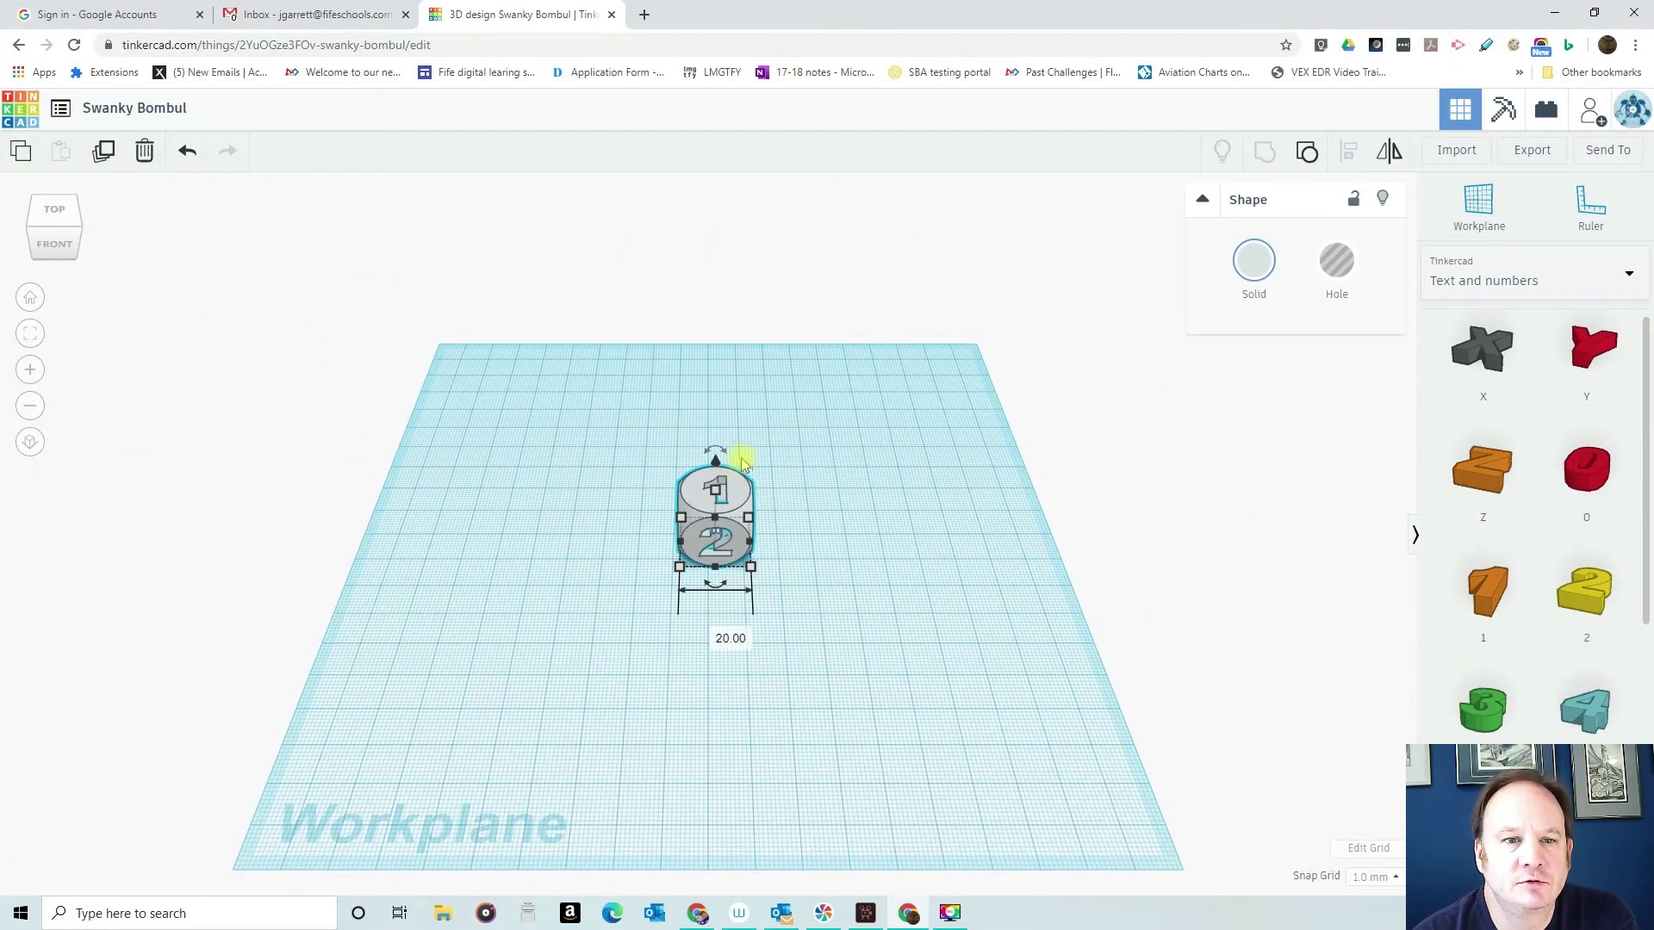
{"action": "left_click_drag", "start_coordinate": [714, 441], "coordinate": [614, 522]}
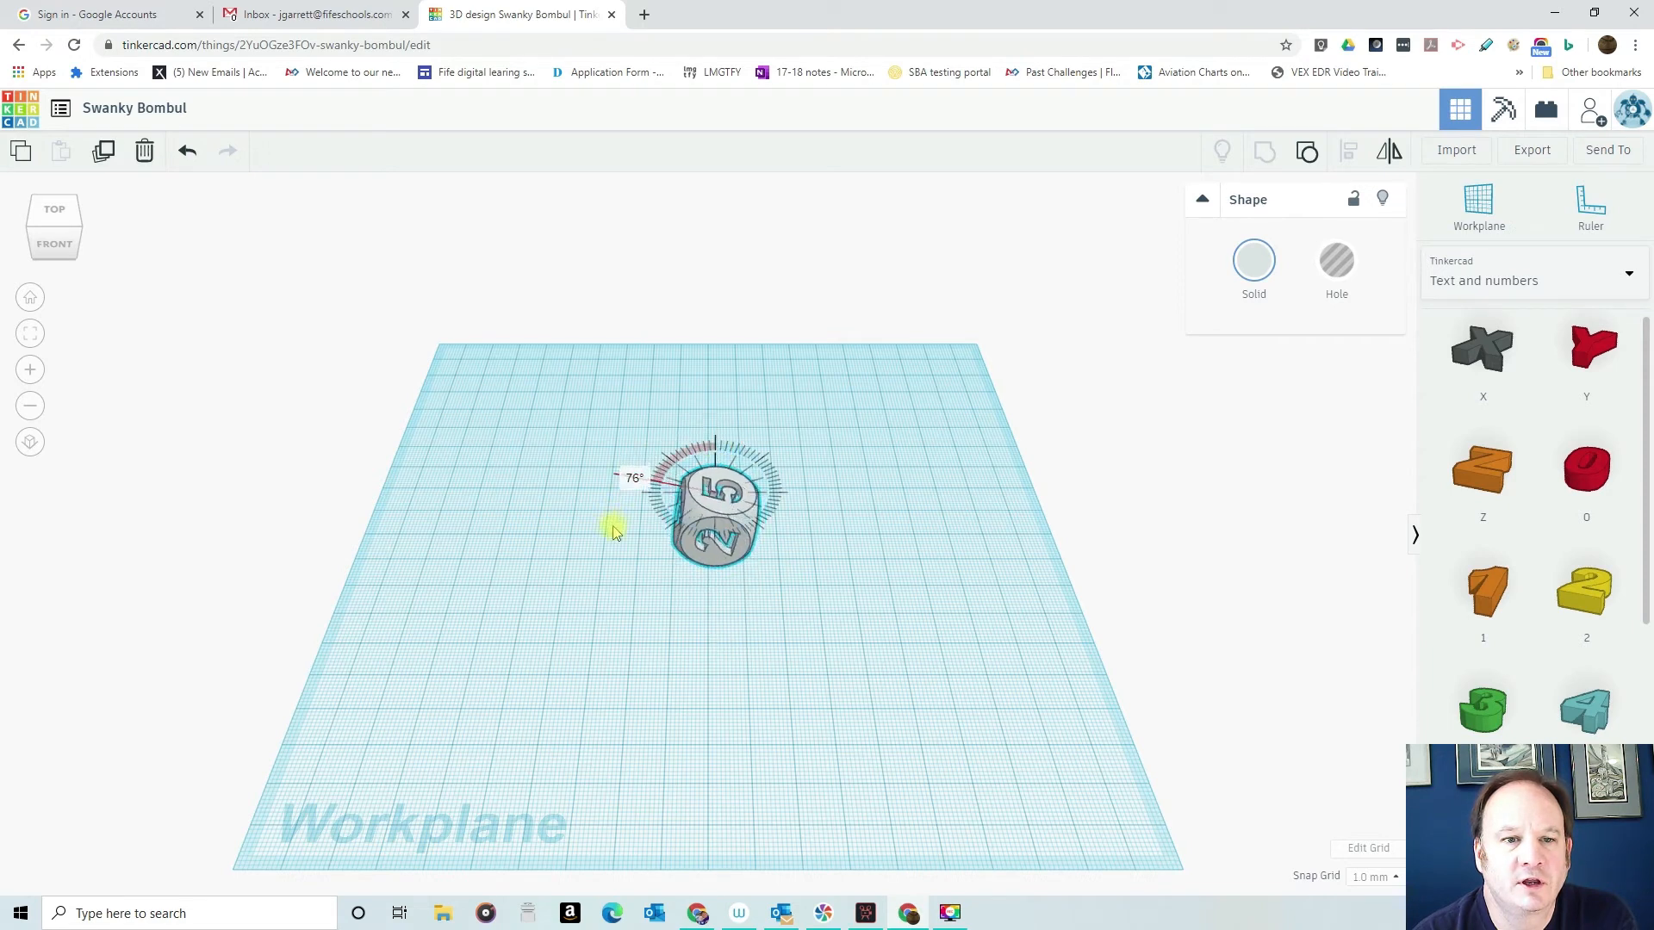
{"action": "left_click_drag", "start_coordinate": [785, 572], "coordinate": [724, 570]}
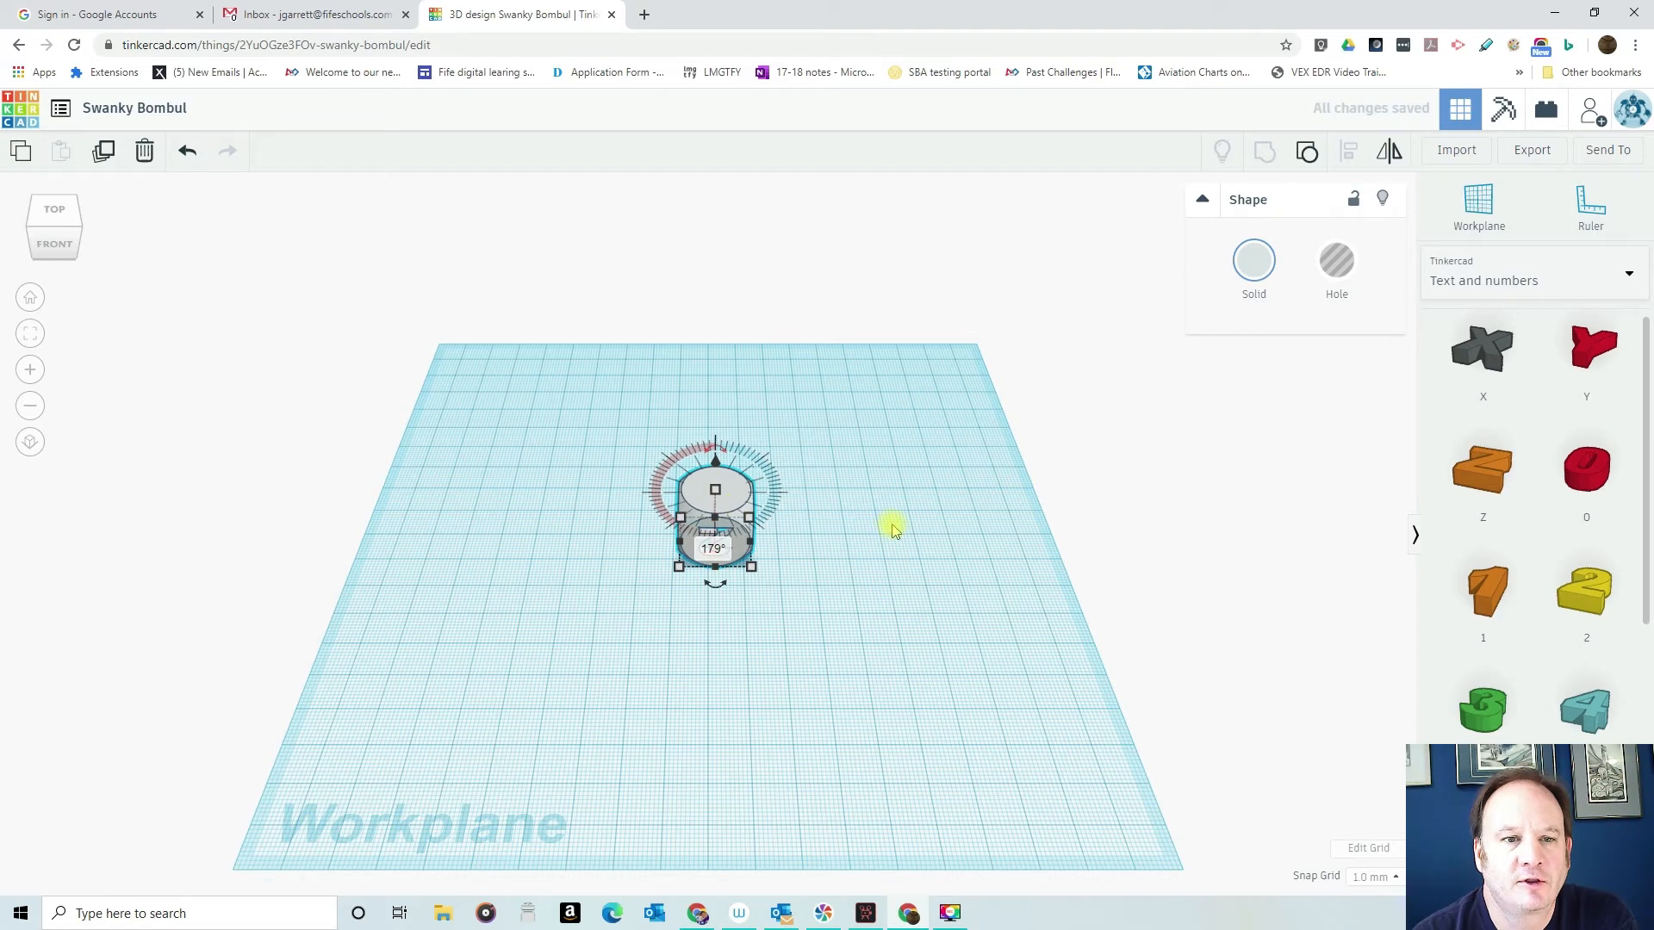
{"action": "left_click", "coordinate": [937, 574]}
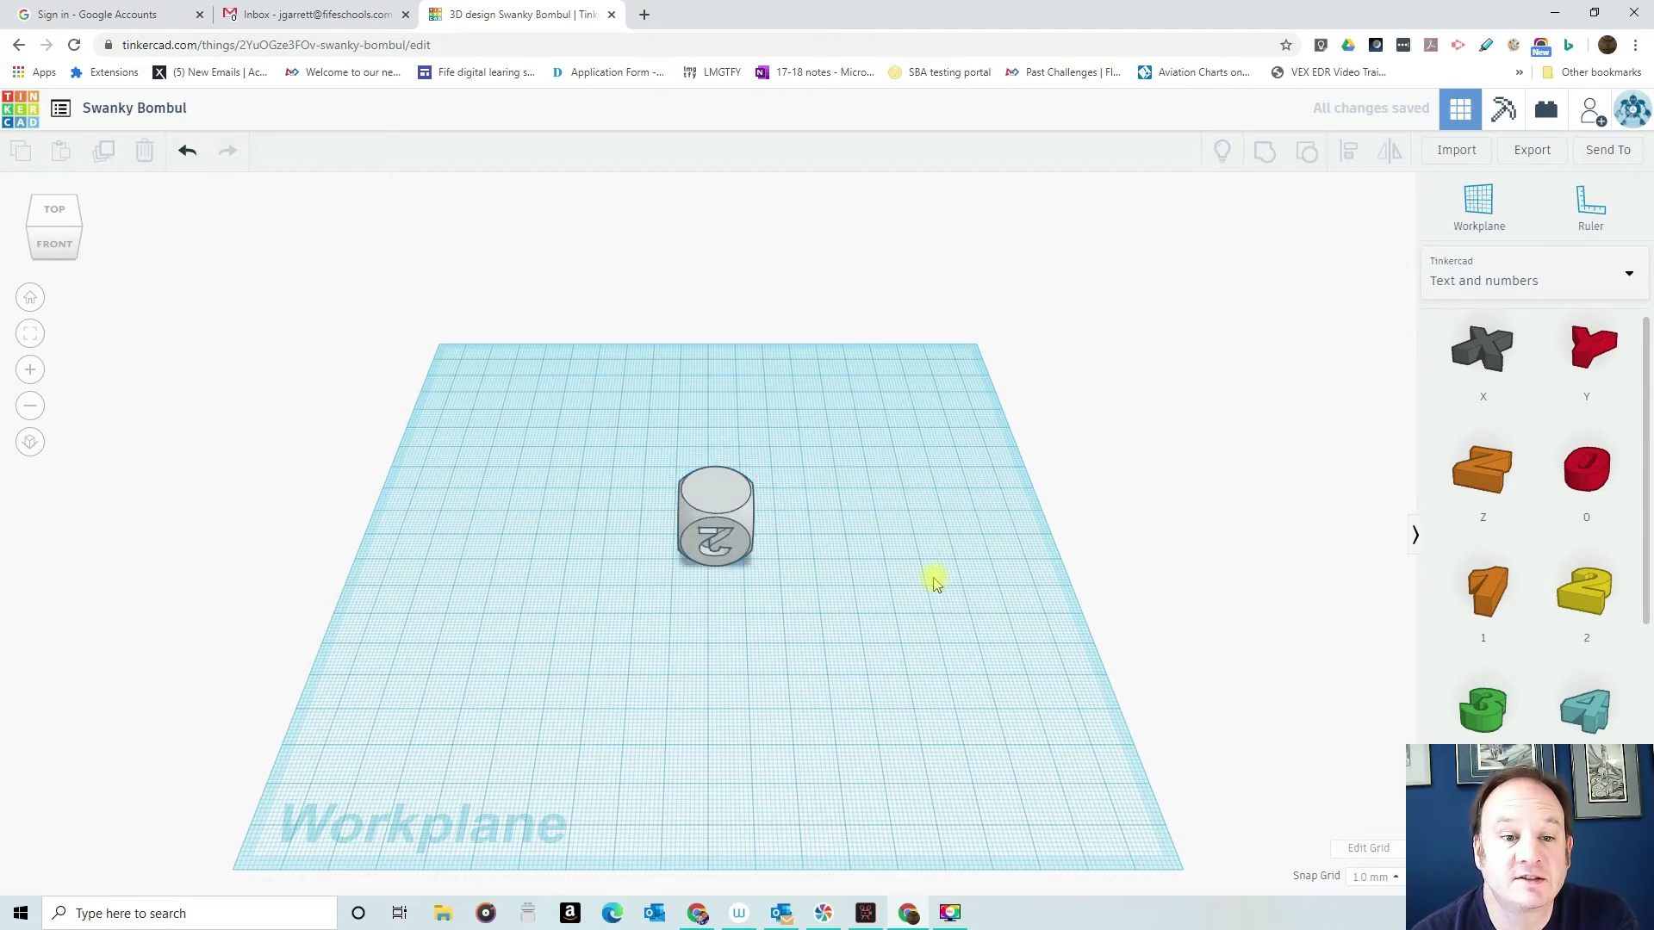
- Place the number 6 on the workplane behind the dice and rotate it flat to read correctly from the back
{"action": "right_click_drag", "start_coordinate": [940, 611], "coordinate": [302, 524]}
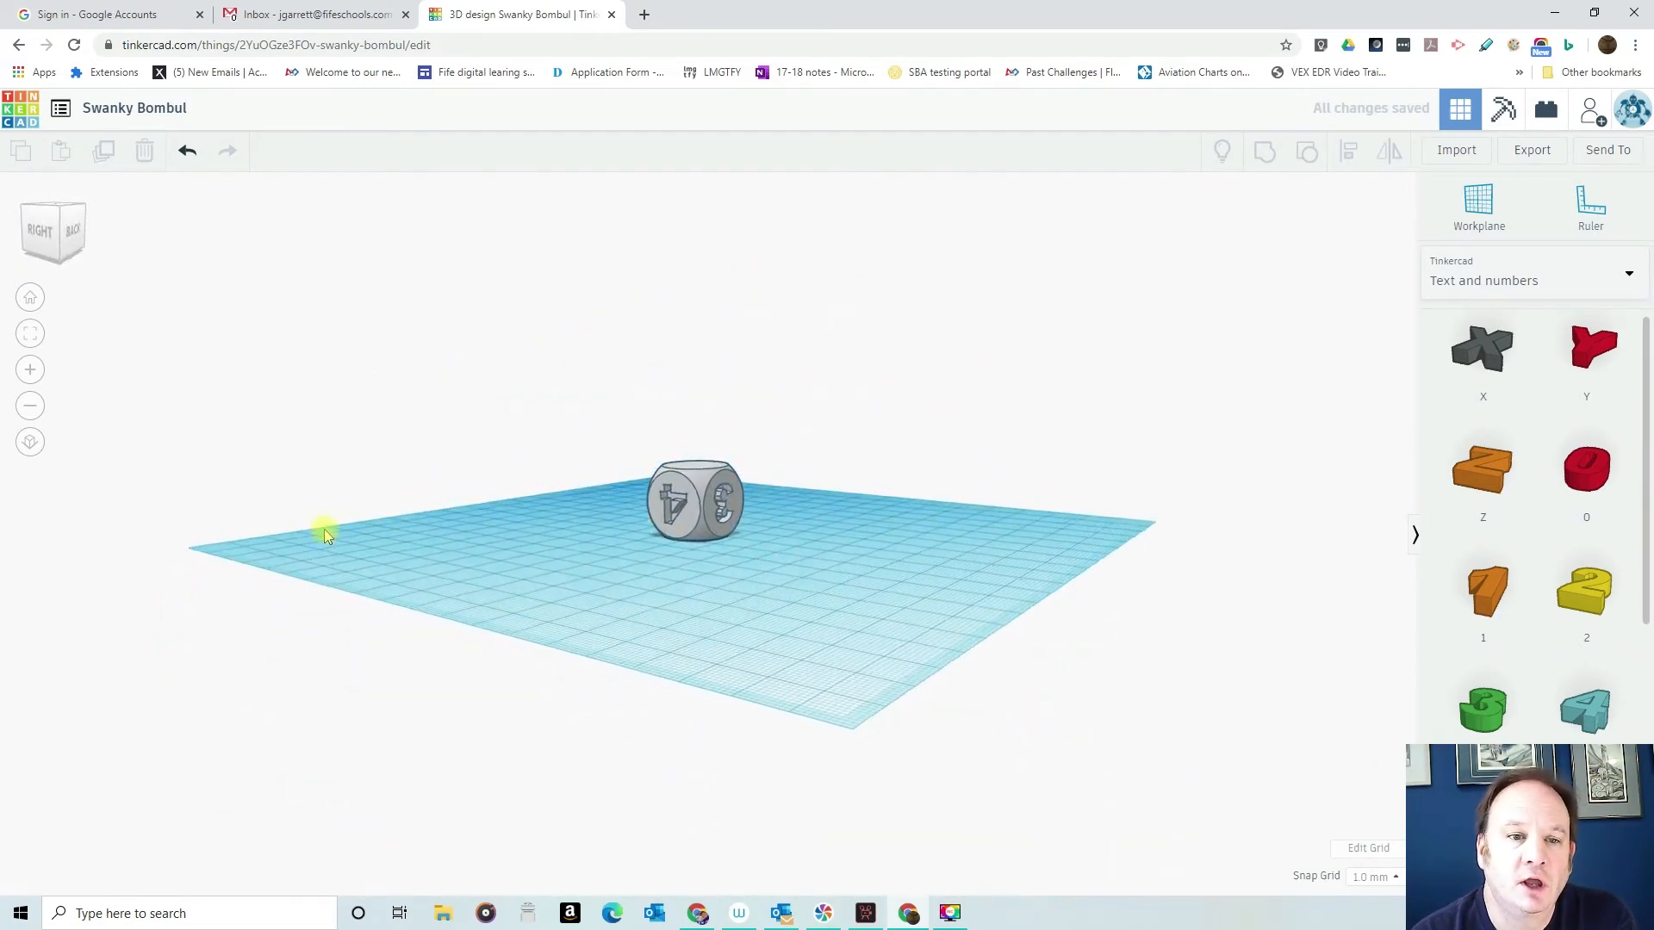
{"action": "right_click_drag", "start_coordinate": [908, 606], "coordinate": [555, 727]}
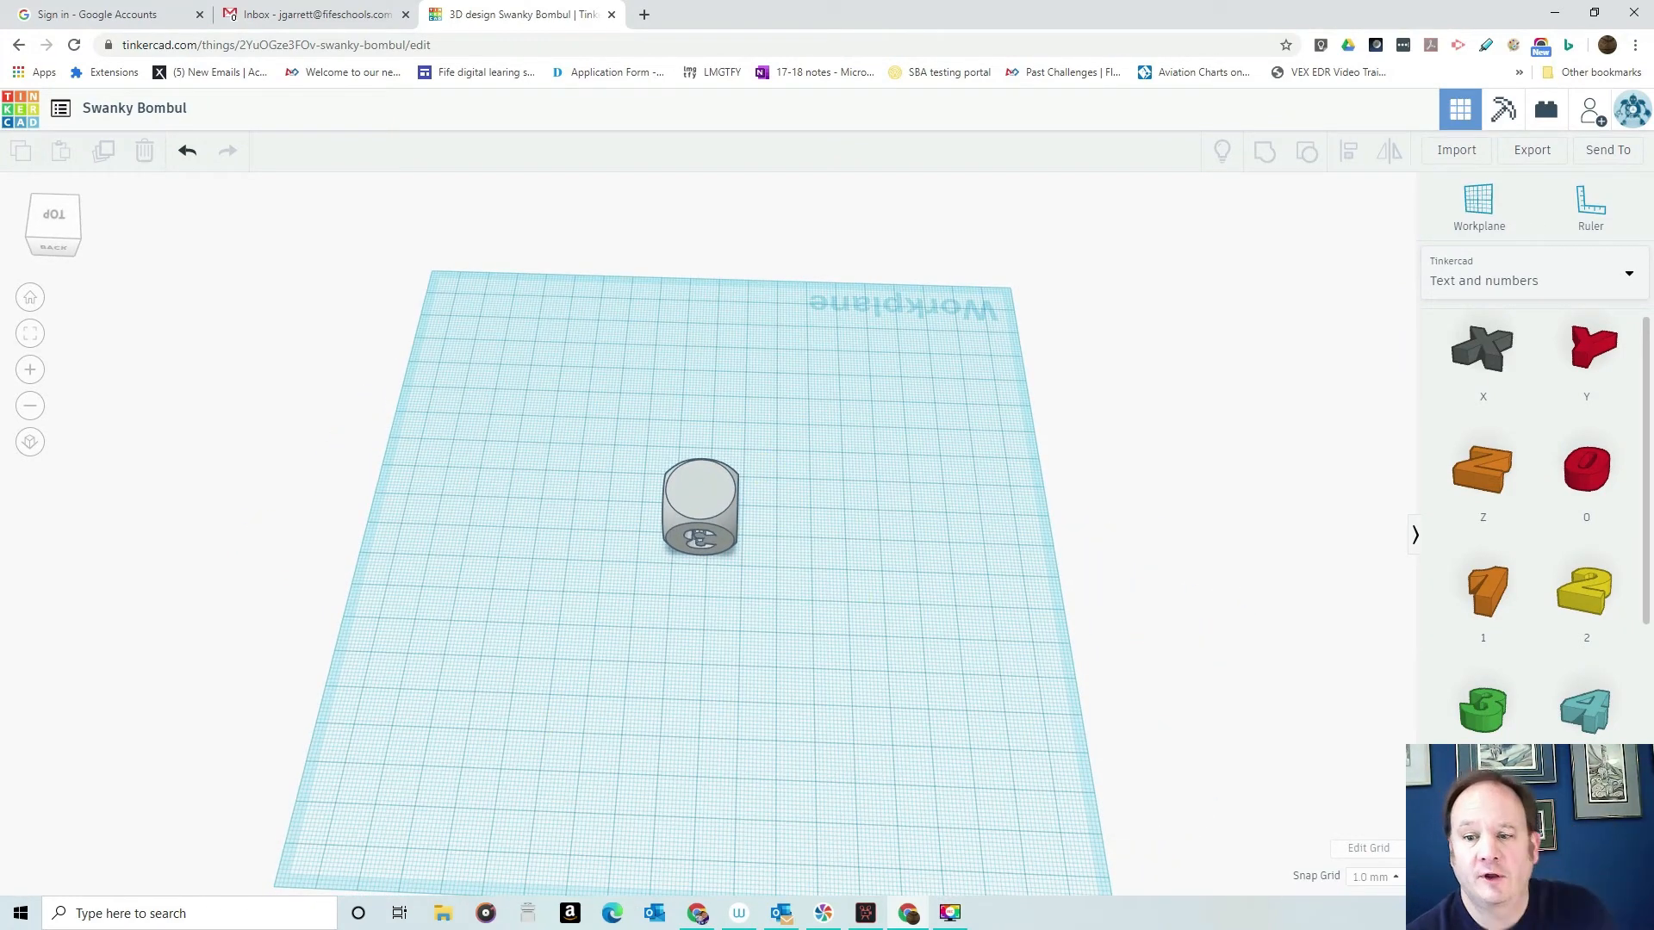
{"action": "left_click_drag", "start_coordinate": [895, 732], "coordinate": [698, 654]}
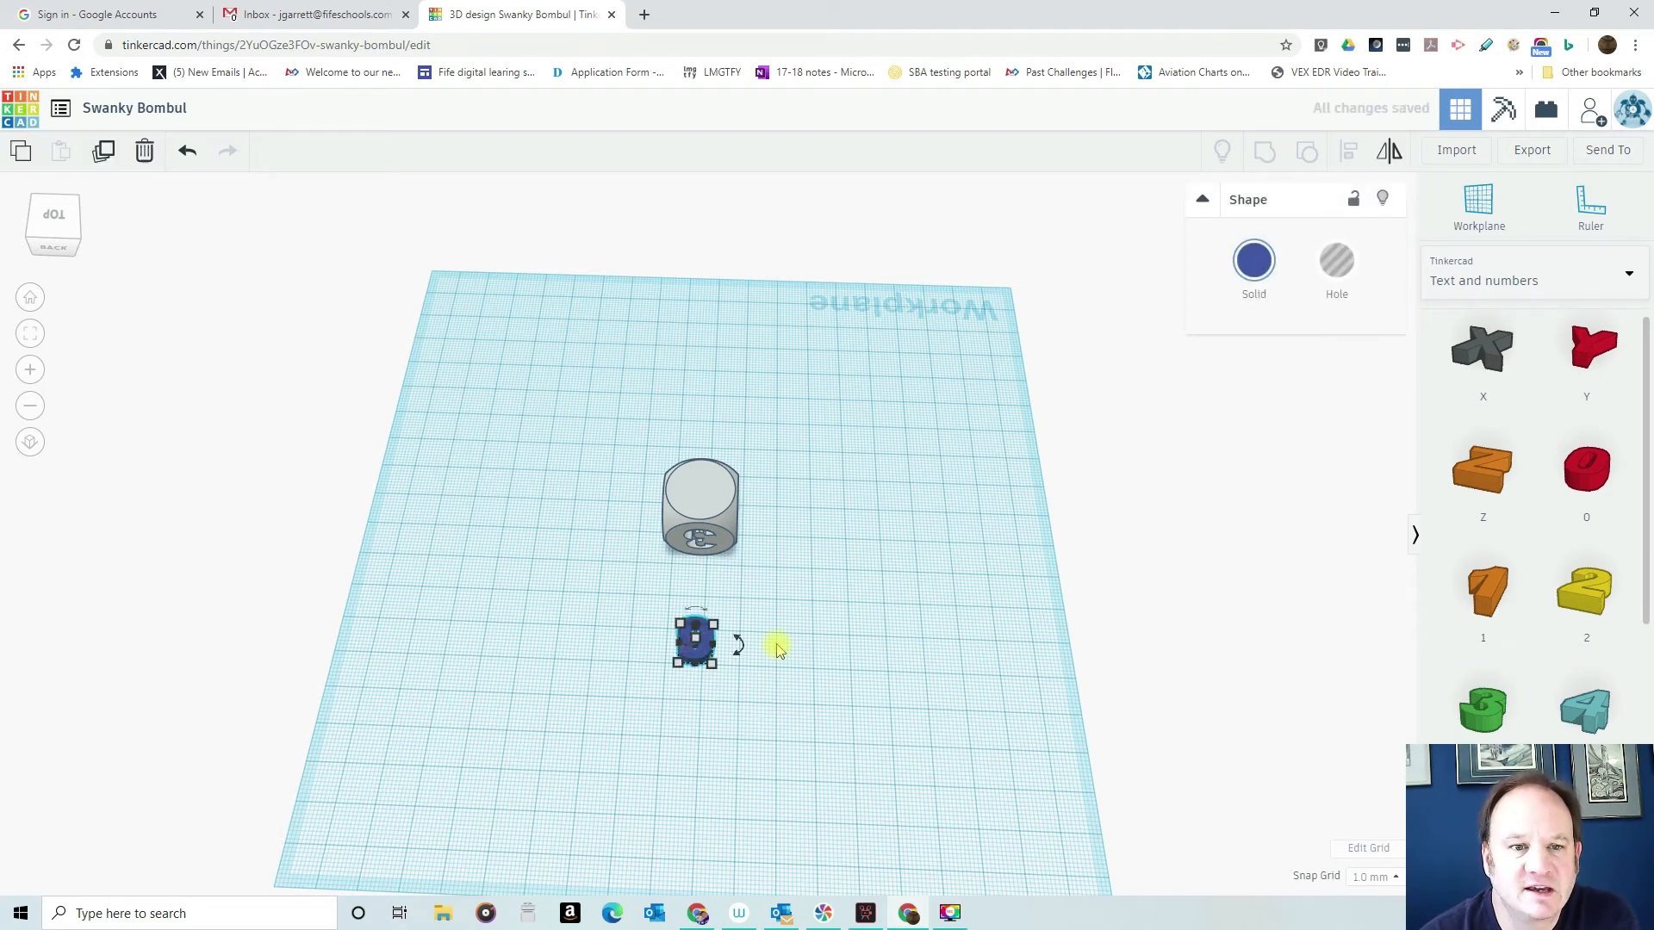
{"action": "left_click_drag", "start_coordinate": [738, 639], "coordinate": [614, 640]}
{"action": "right_click_drag", "start_coordinate": [827, 727], "coordinate": [731, 491]}
- Raise the number 6 above the workplane, and undo the last change made to it
{"action": "left_click_drag", "start_coordinate": [689, 510], "coordinate": [683, 415]}
{"action": "right_click_drag", "start_coordinate": [936, 471], "coordinate": [528, 507]}
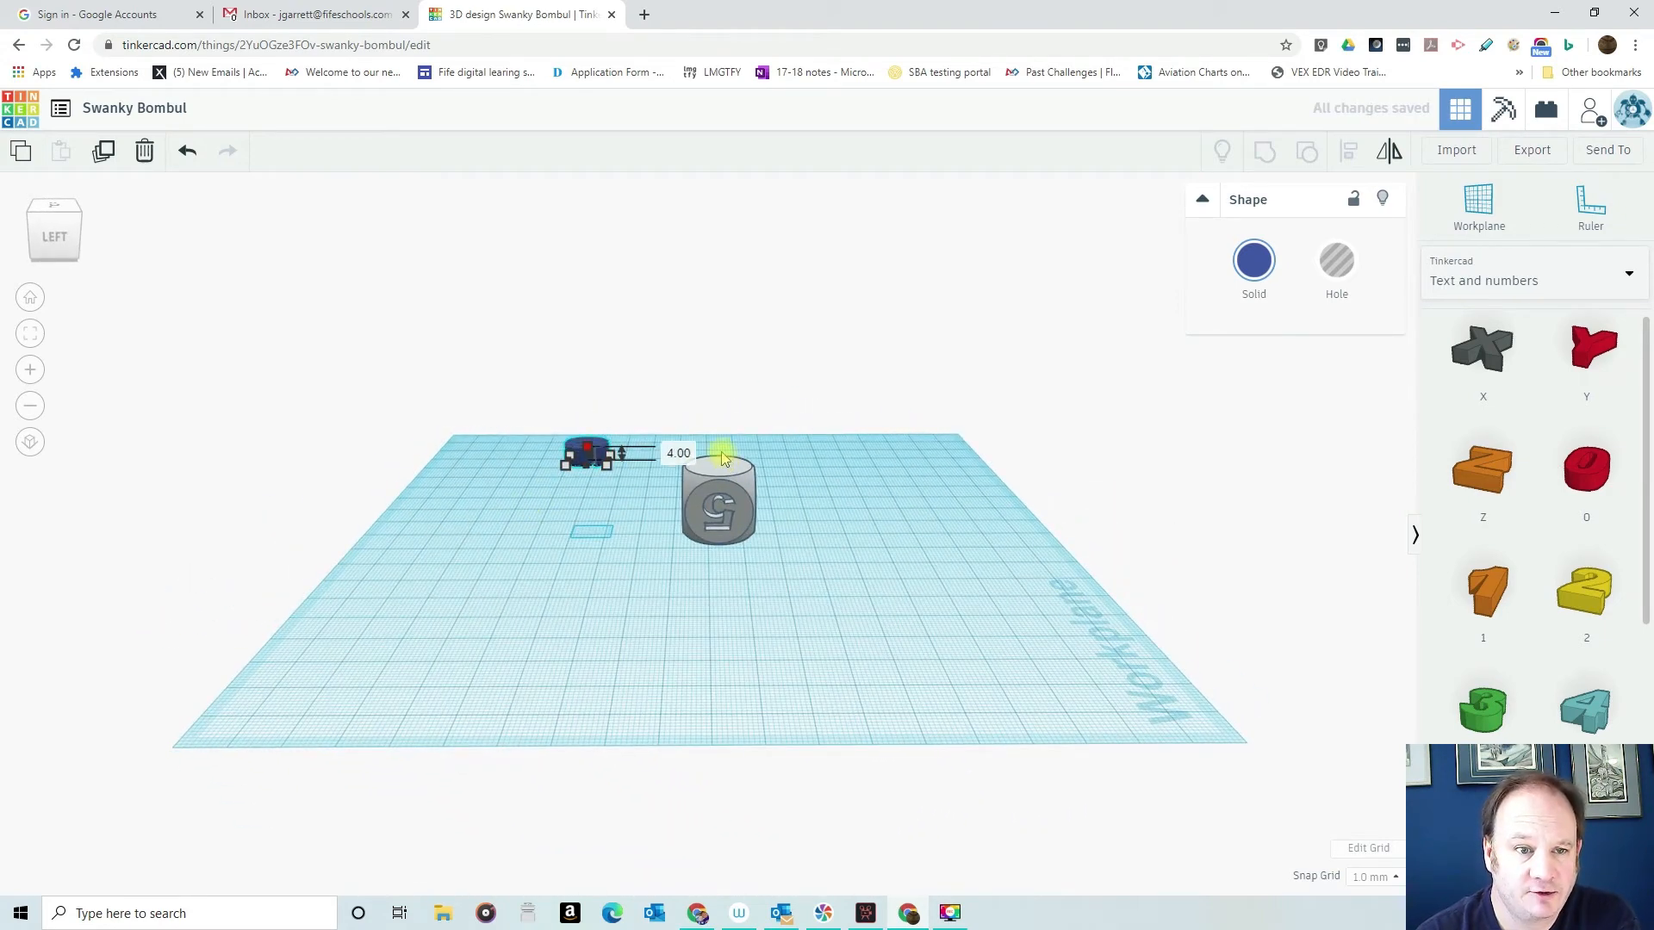
{"action": "key", "text": "ctrl+z"}
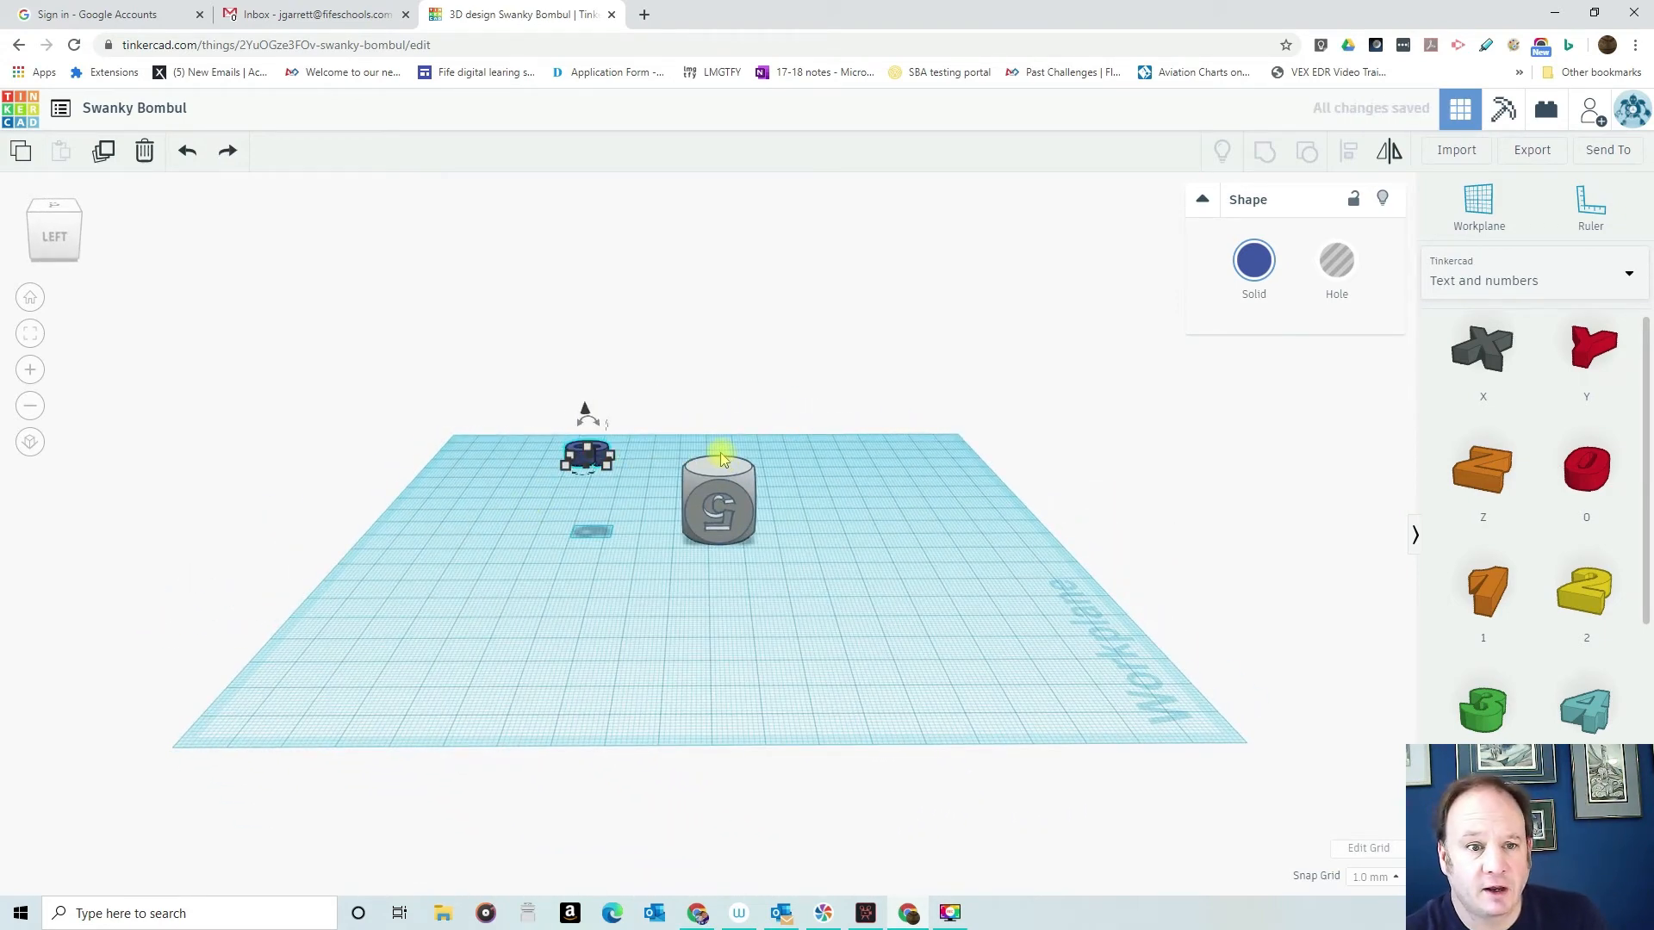
- Move the number 6 over the dice and lower it 5 mm into the upper face, 17 mm above the workplane
{"action": "scroll", "coordinate": [579, 475], "scroll_direction": "up", "scroll_amount": 10}
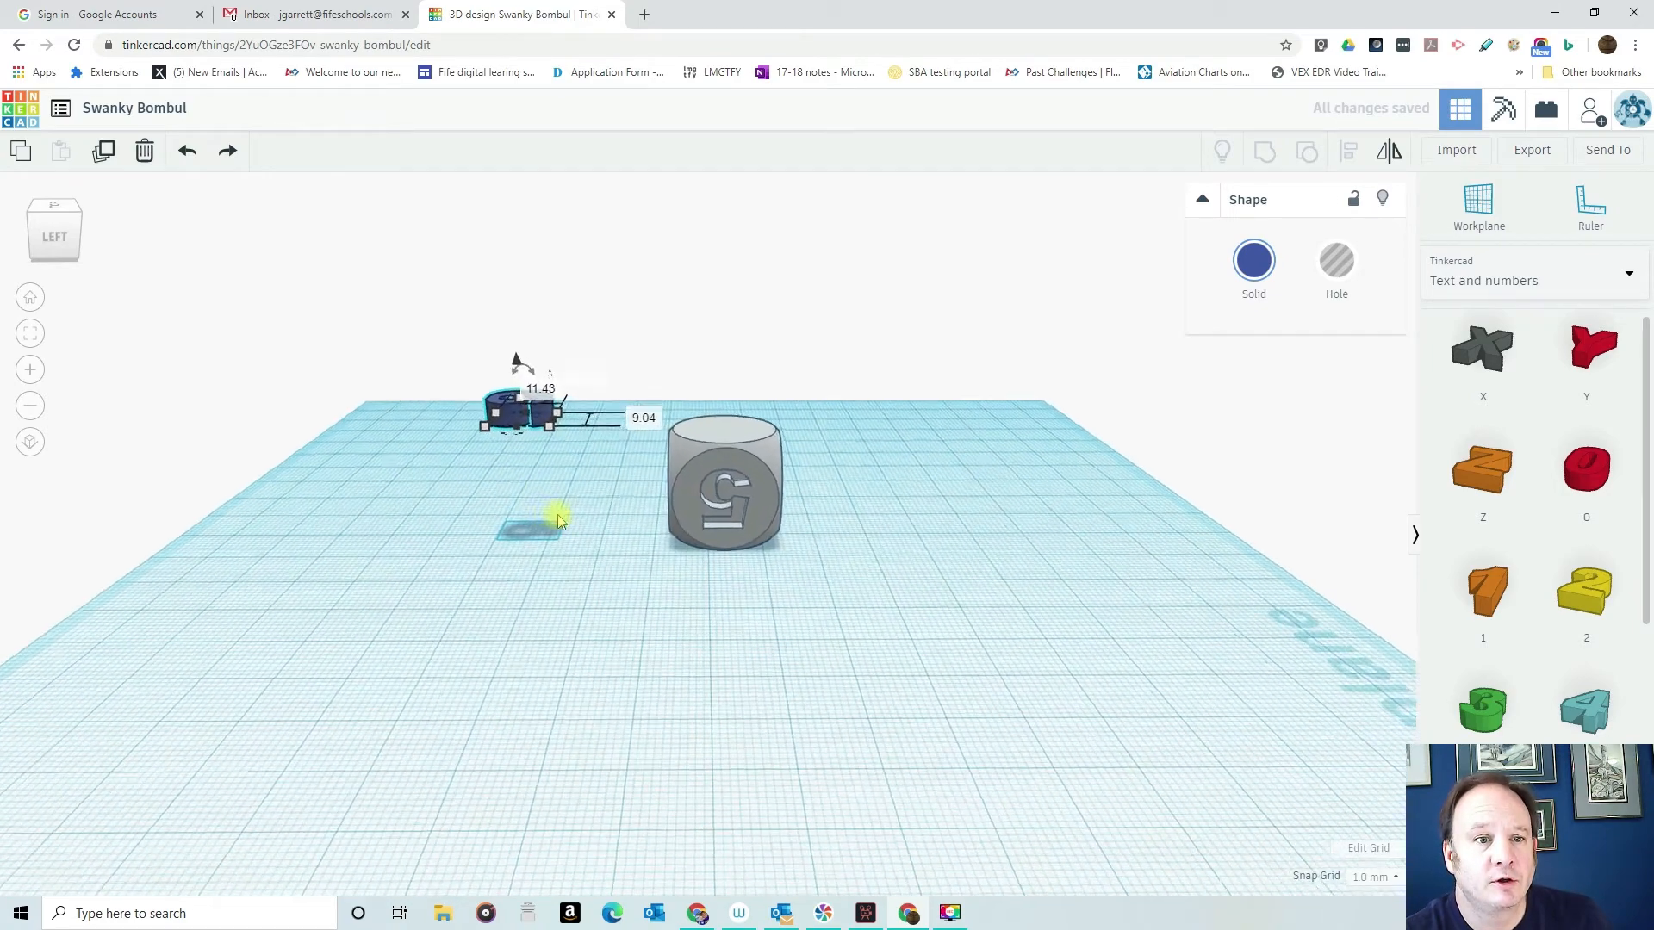
{"action": "scroll", "coordinate": [417, 381], "scroll_direction": "down", "scroll_amount": 8}
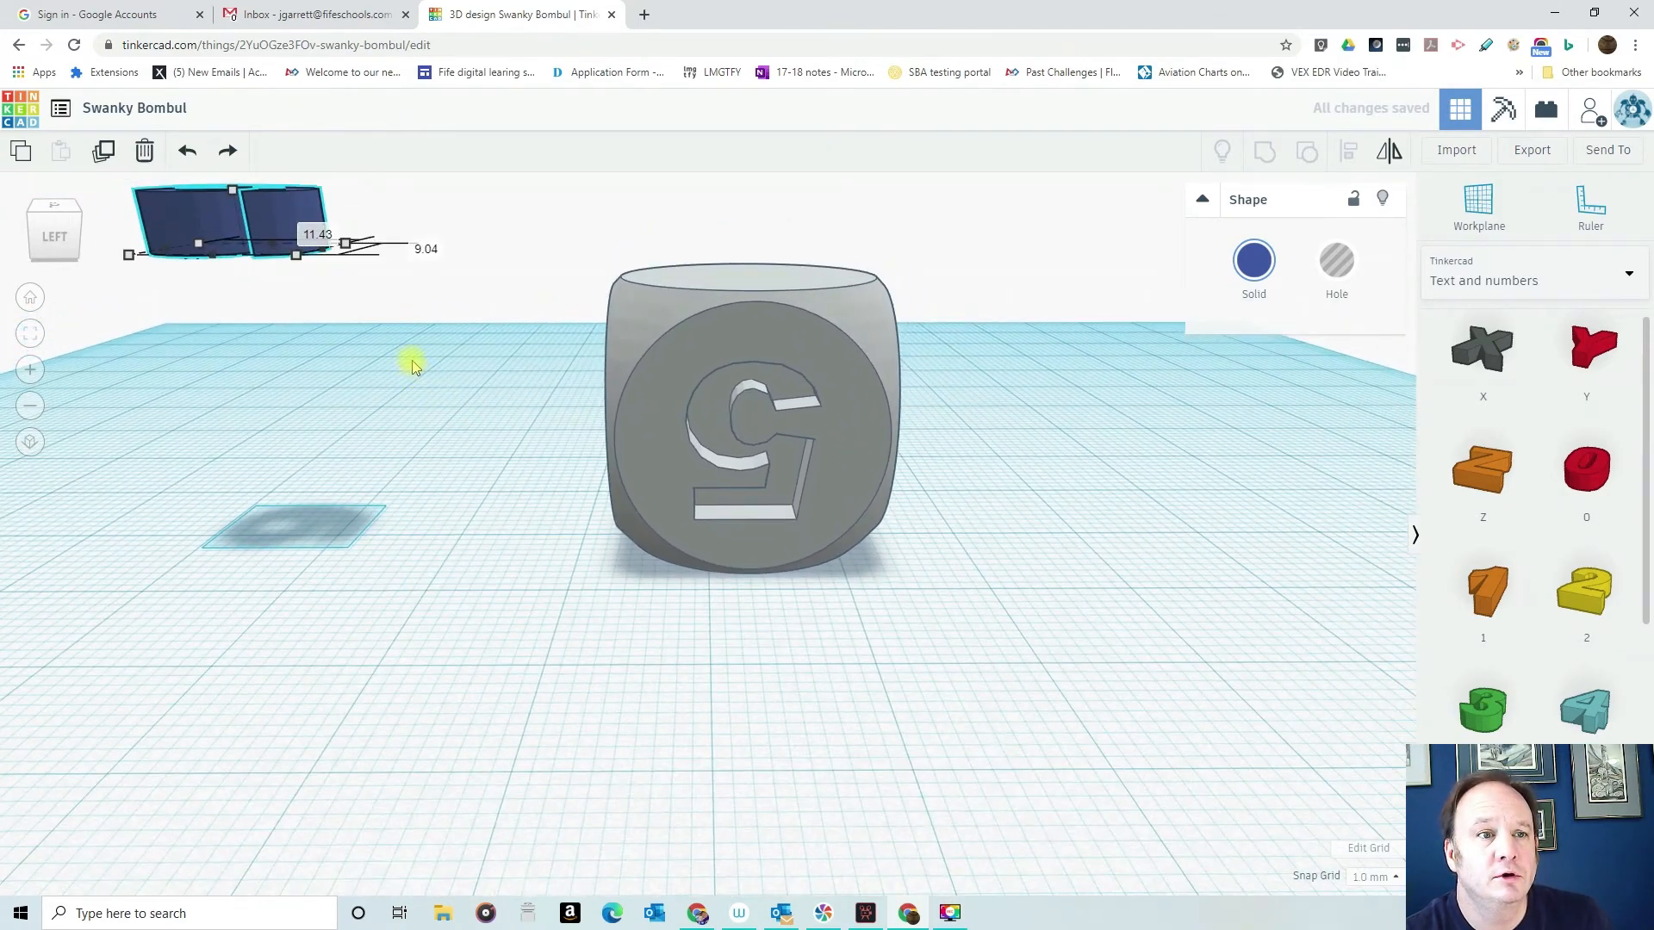
{"action": "left_click_drag", "start_coordinate": [317, 278], "coordinate": [749, 276]}
{"action": "right_click_drag", "start_coordinate": [432, 303], "coordinate": [1122, 407]}
{"action": "left_click_drag", "start_coordinate": [727, 318], "coordinate": [676, 349]}
{"action": "right_click_drag", "start_coordinate": [870, 447], "coordinate": [768, 334]}
{"action": "left_click_drag", "start_coordinate": [678, 225], "coordinate": [680, 284]}
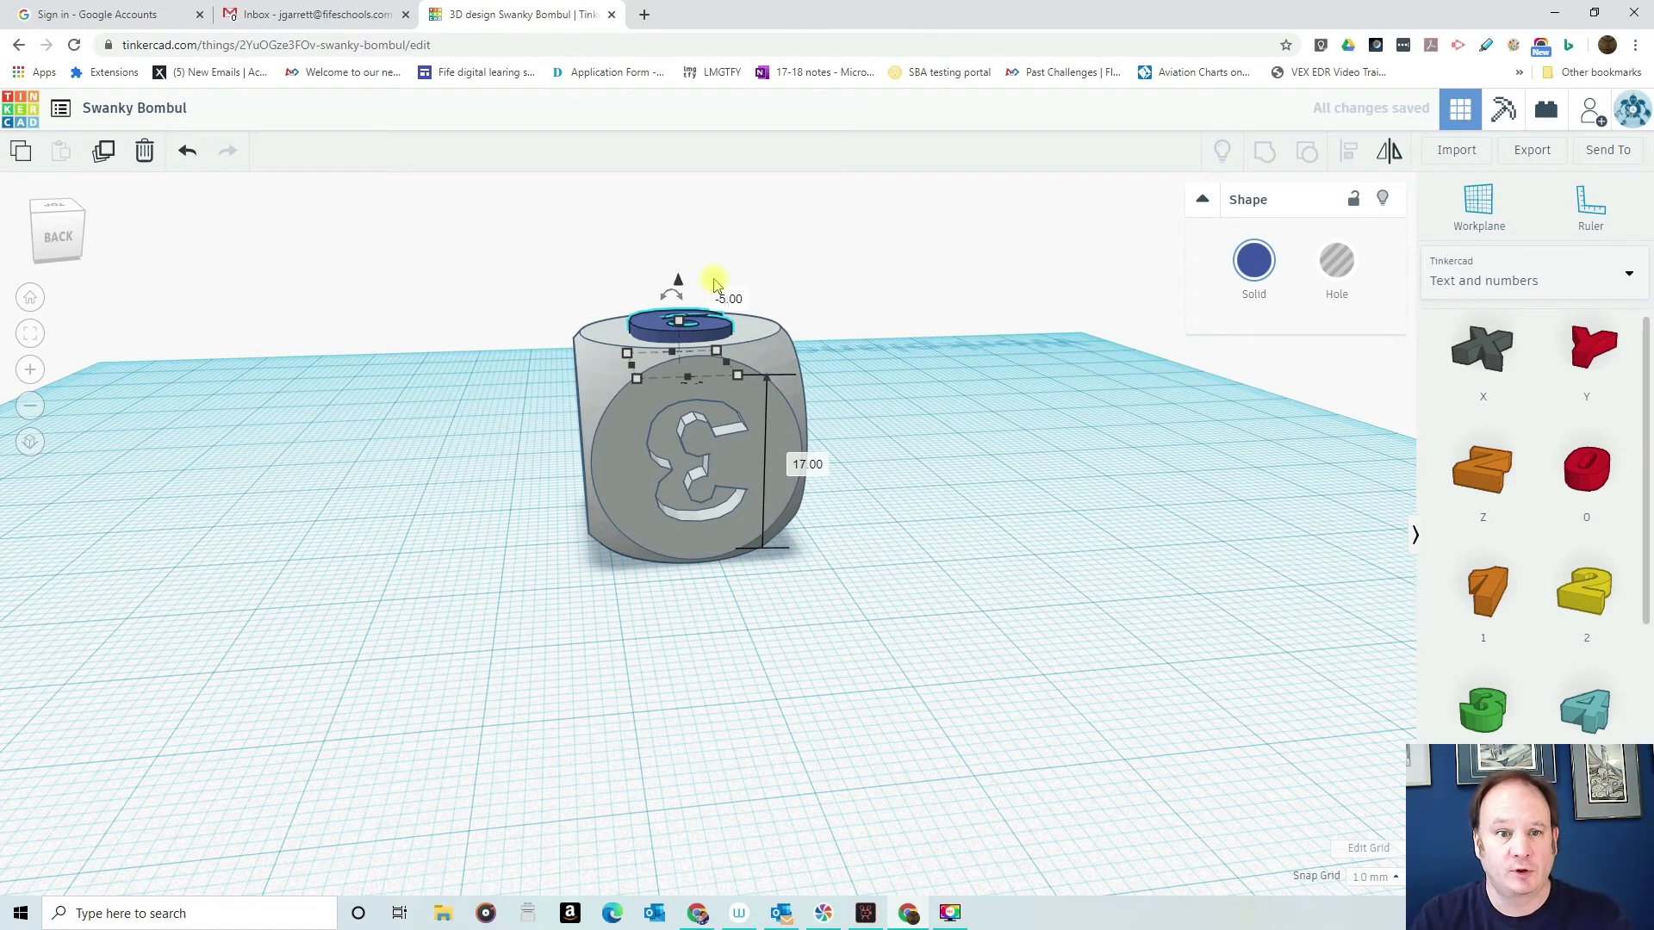
- Turn the number 6 into a hole and center it on the dice's upper face with Align
{"action": "left_click", "coordinate": [1355, 266]}
{"action": "left_click", "coordinate": [1335, 268]}
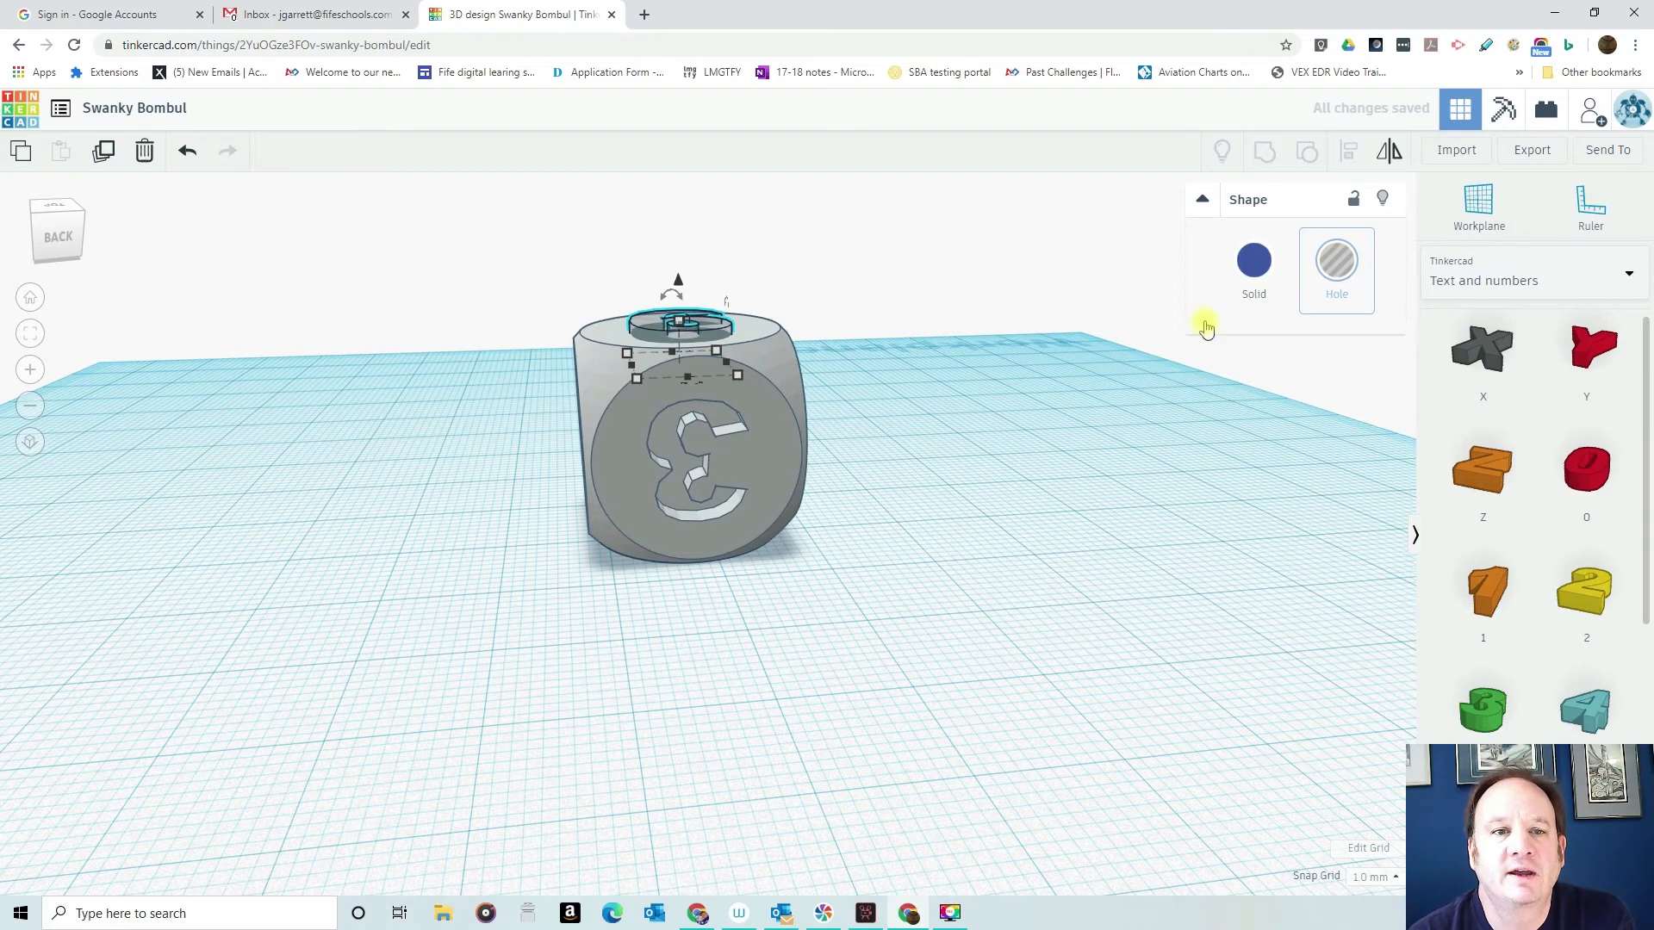
{"action": "right_click_drag", "start_coordinate": [953, 341], "coordinate": [920, 435]}
{"action": "left_click_drag", "start_coordinate": [462, 284], "coordinate": [851, 597]}
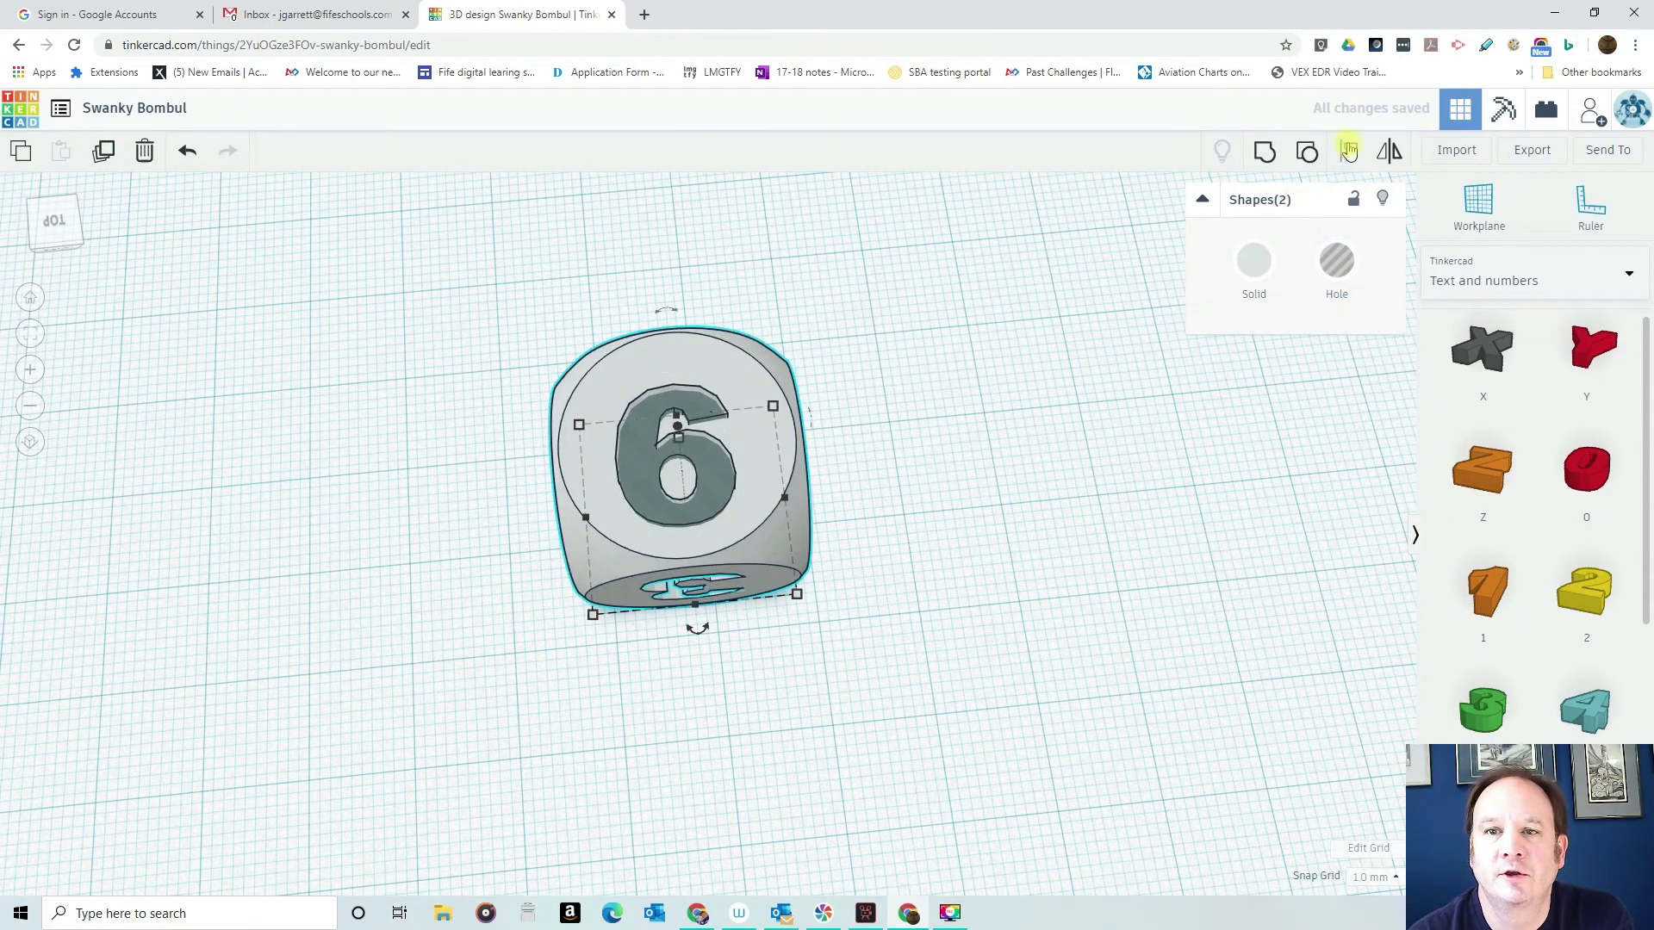
{"action": "left_click", "coordinate": [1349, 151]}
{"action": "left_click", "coordinate": [696, 628]}
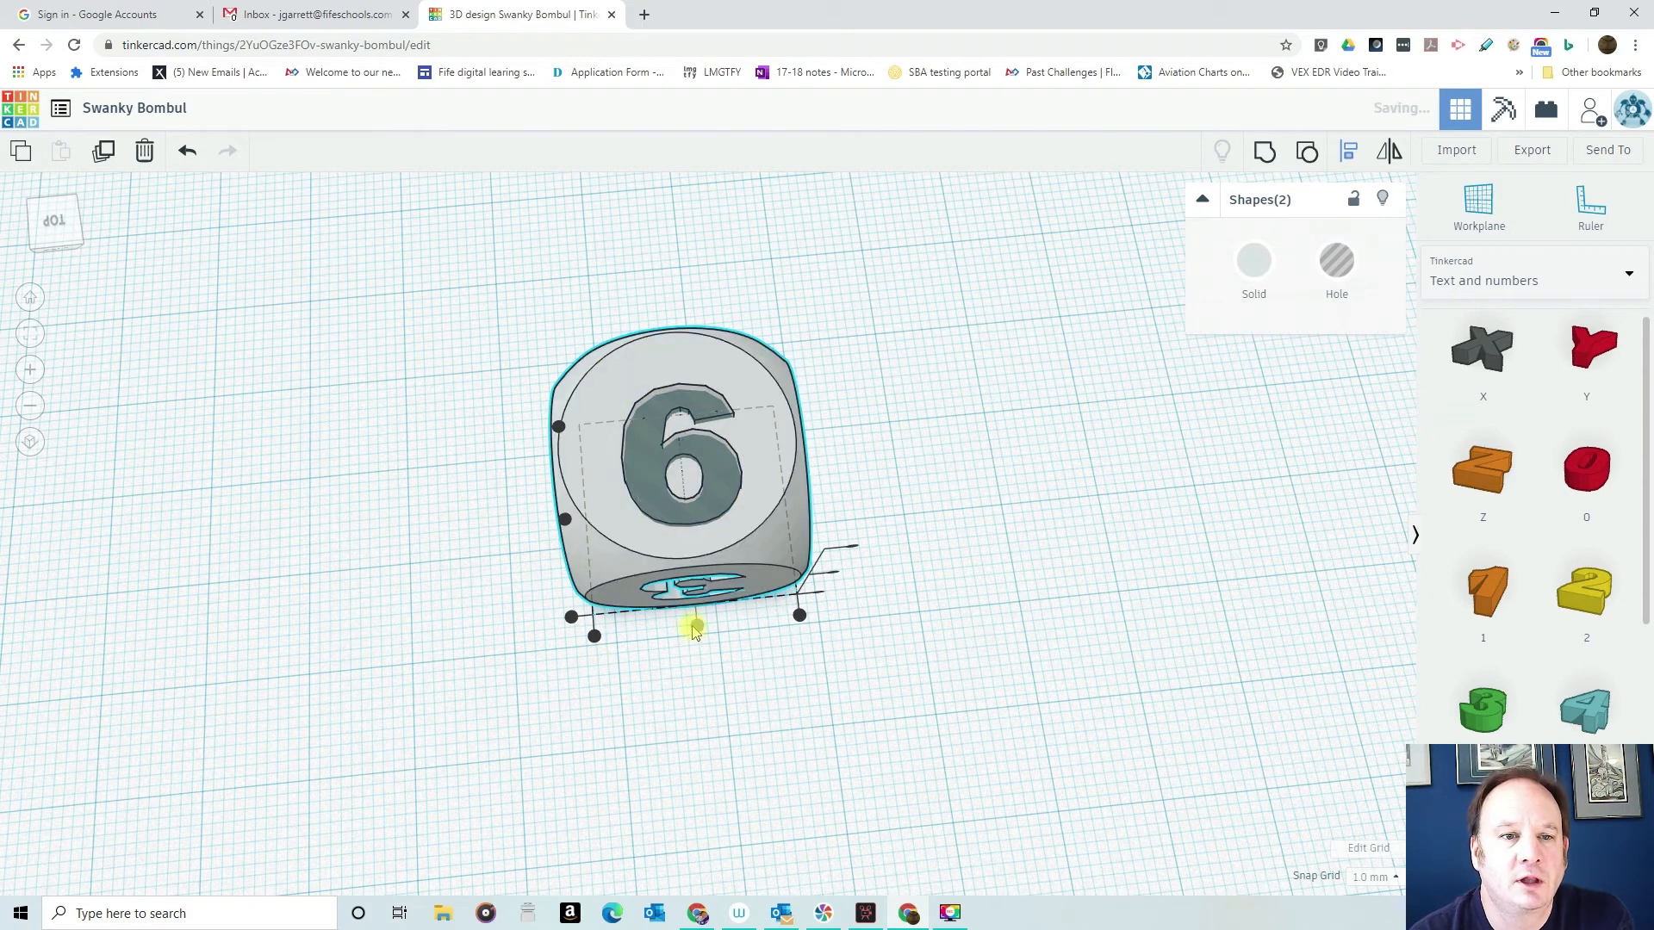
{"action": "left_click", "coordinate": [561, 518]}
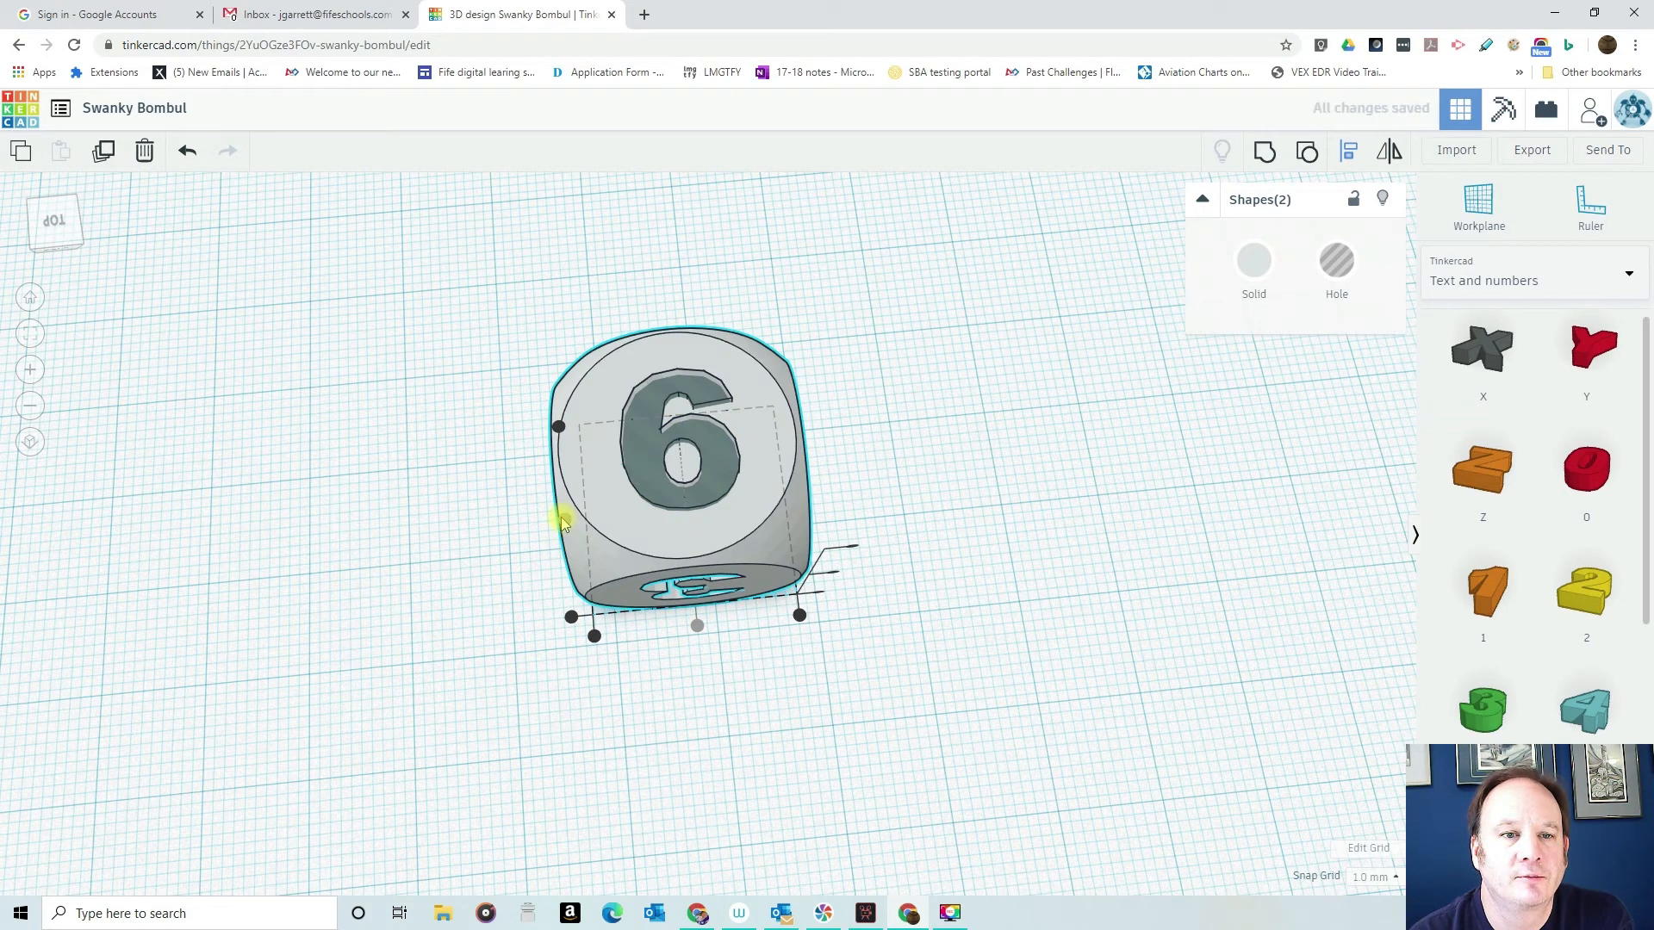
- Group the dice with the number 6 hole to engrave the 6 into the upper face
{"action": "left_click", "coordinate": [925, 490]}
{"action": "left_click_drag", "start_coordinate": [535, 280], "coordinate": [956, 767]}
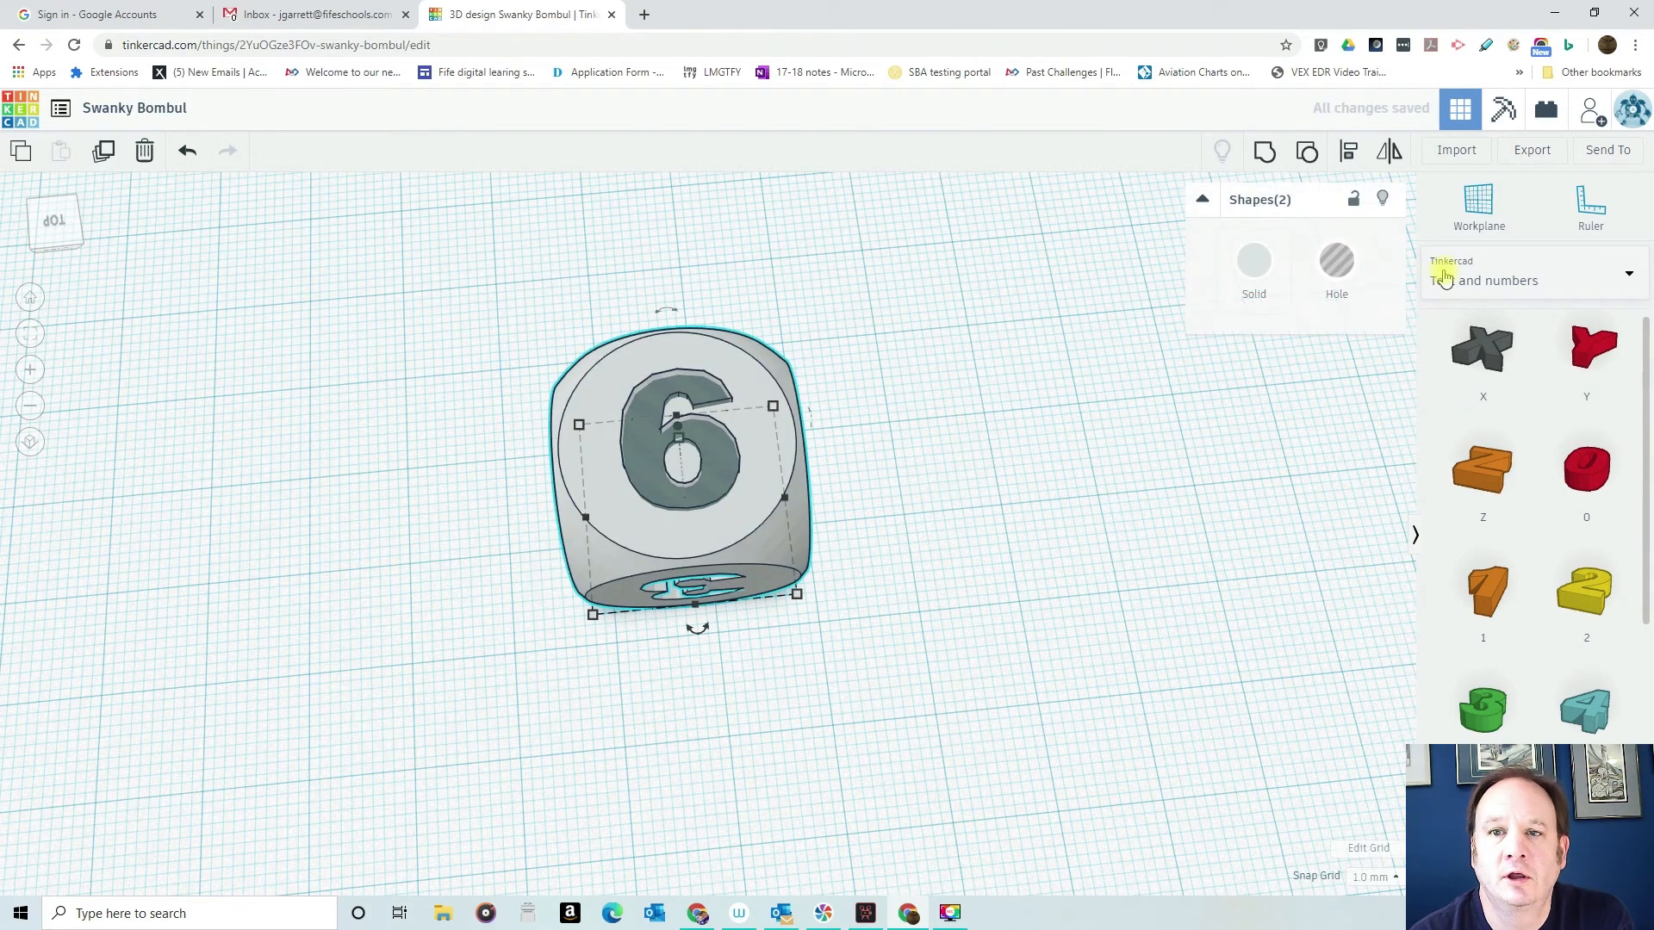
{"action": "left_click", "coordinate": [1260, 154]}
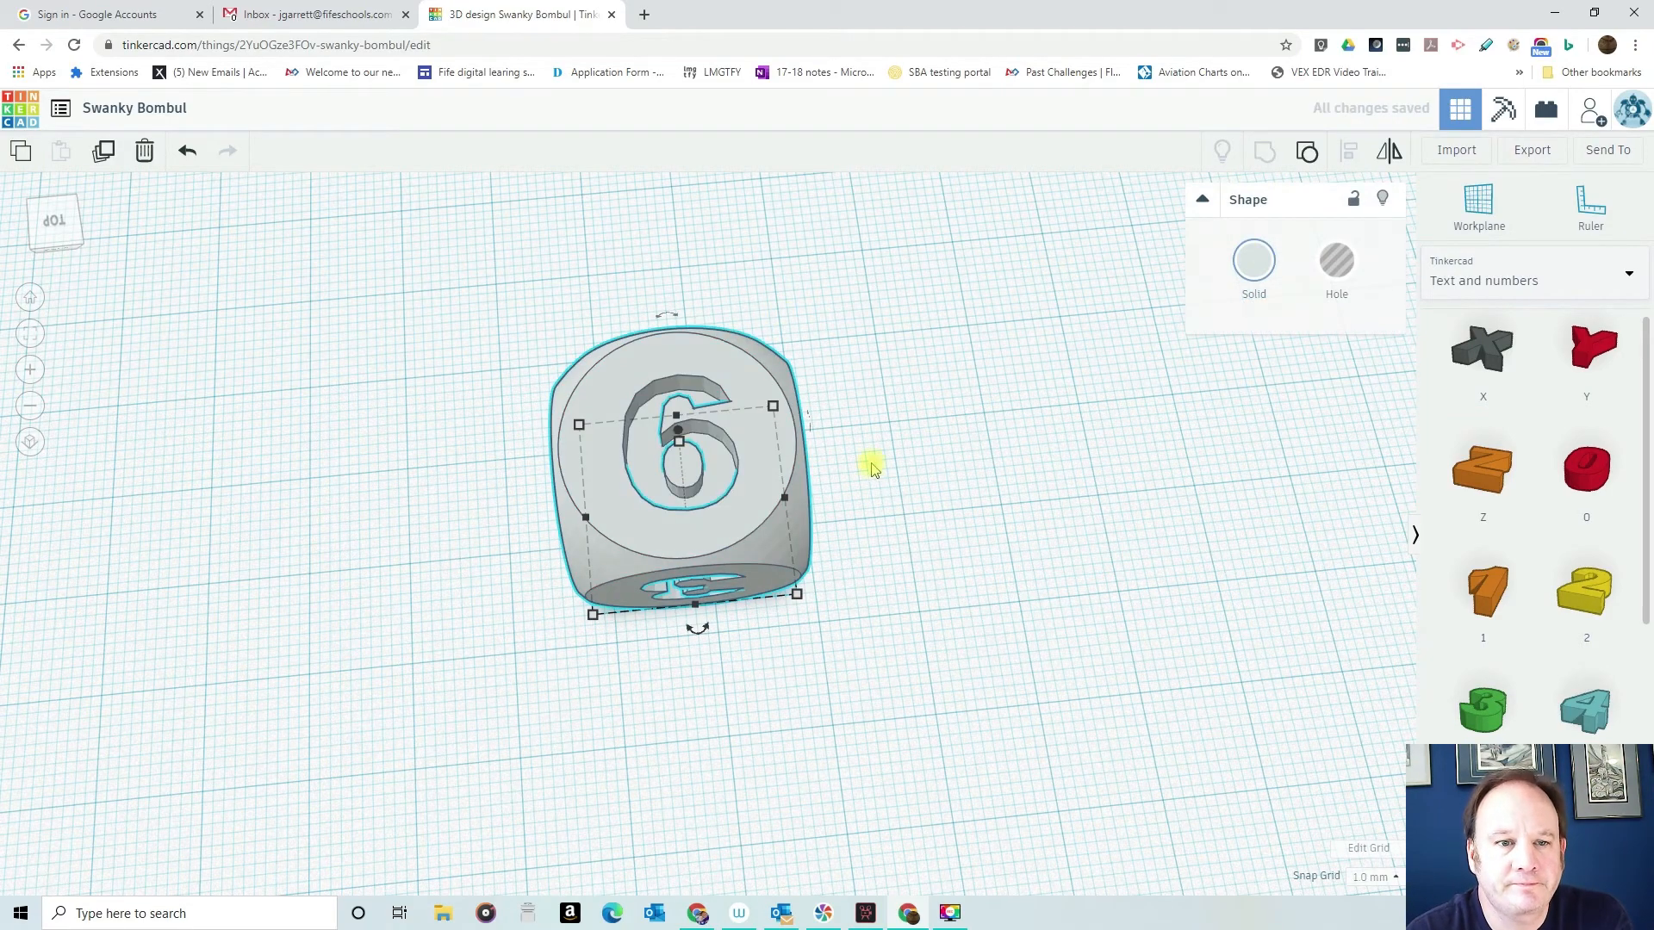
- Check the engraved side faces and rotate the dice upside down so the number 1 faces up
{"action": "right_click_drag", "start_coordinate": [931, 534], "coordinate": [359, 454]}
{"action": "right_click_drag", "start_coordinate": [884, 530], "coordinate": [332, 454]}
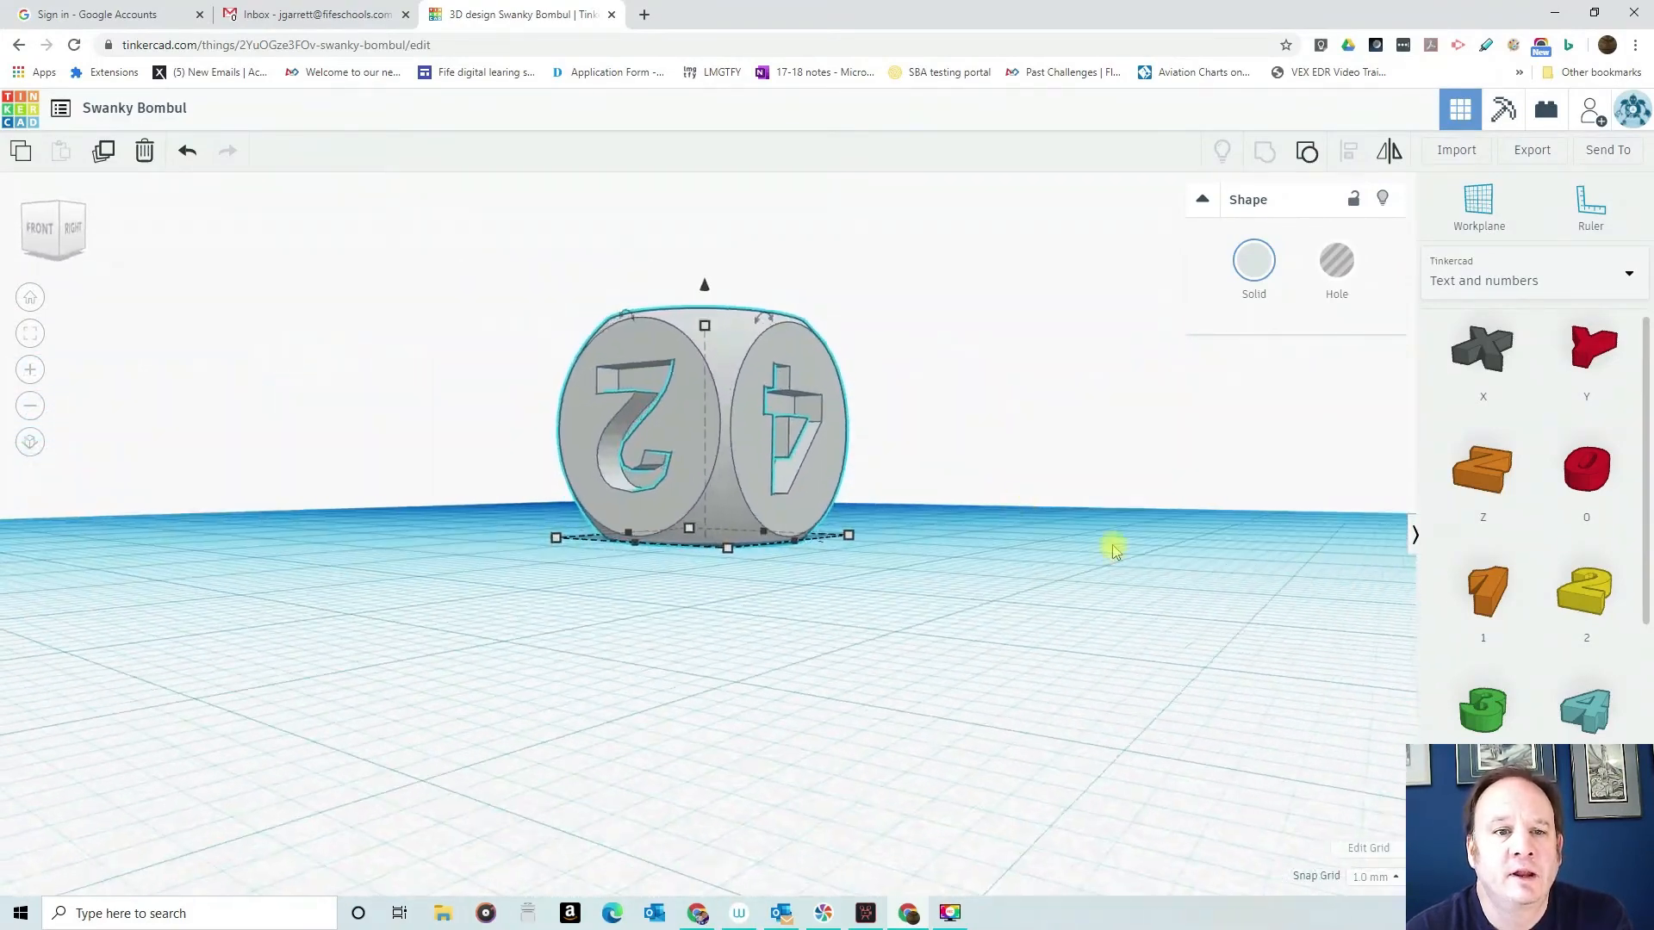
{"action": "right_click_drag", "start_coordinate": [723, 539], "coordinate": [760, 256]}
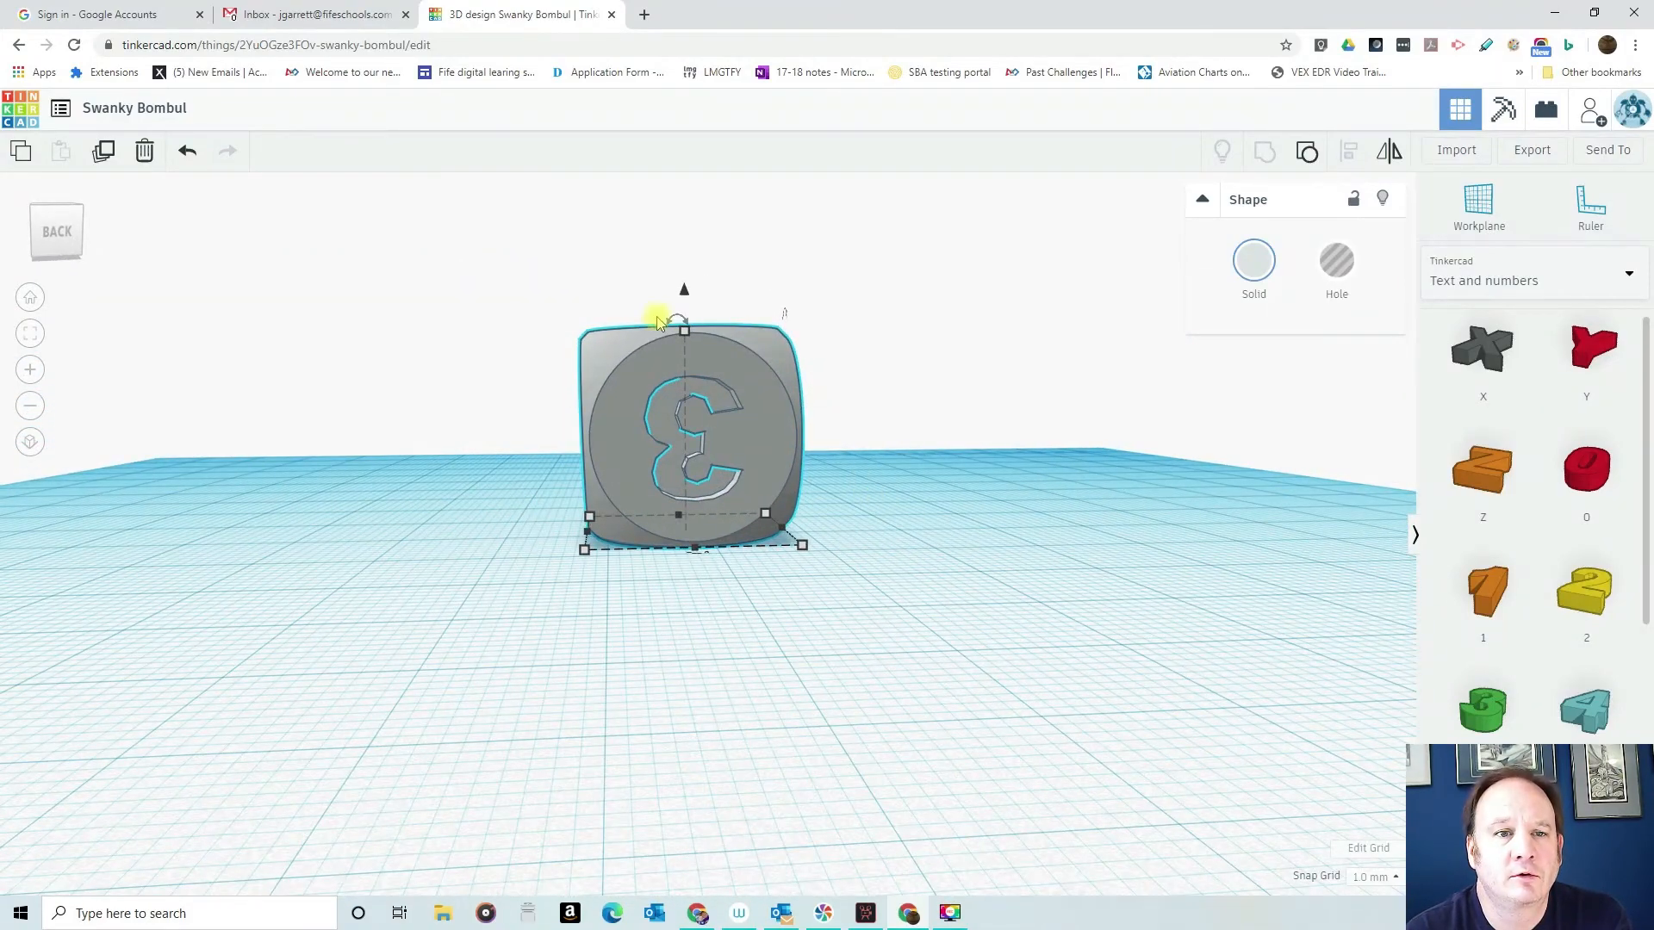
{"action": "left_click_drag", "start_coordinate": [677, 319], "coordinate": [672, 526]}
{"action": "right_click_drag", "start_coordinate": [886, 499], "coordinate": [440, 505]}
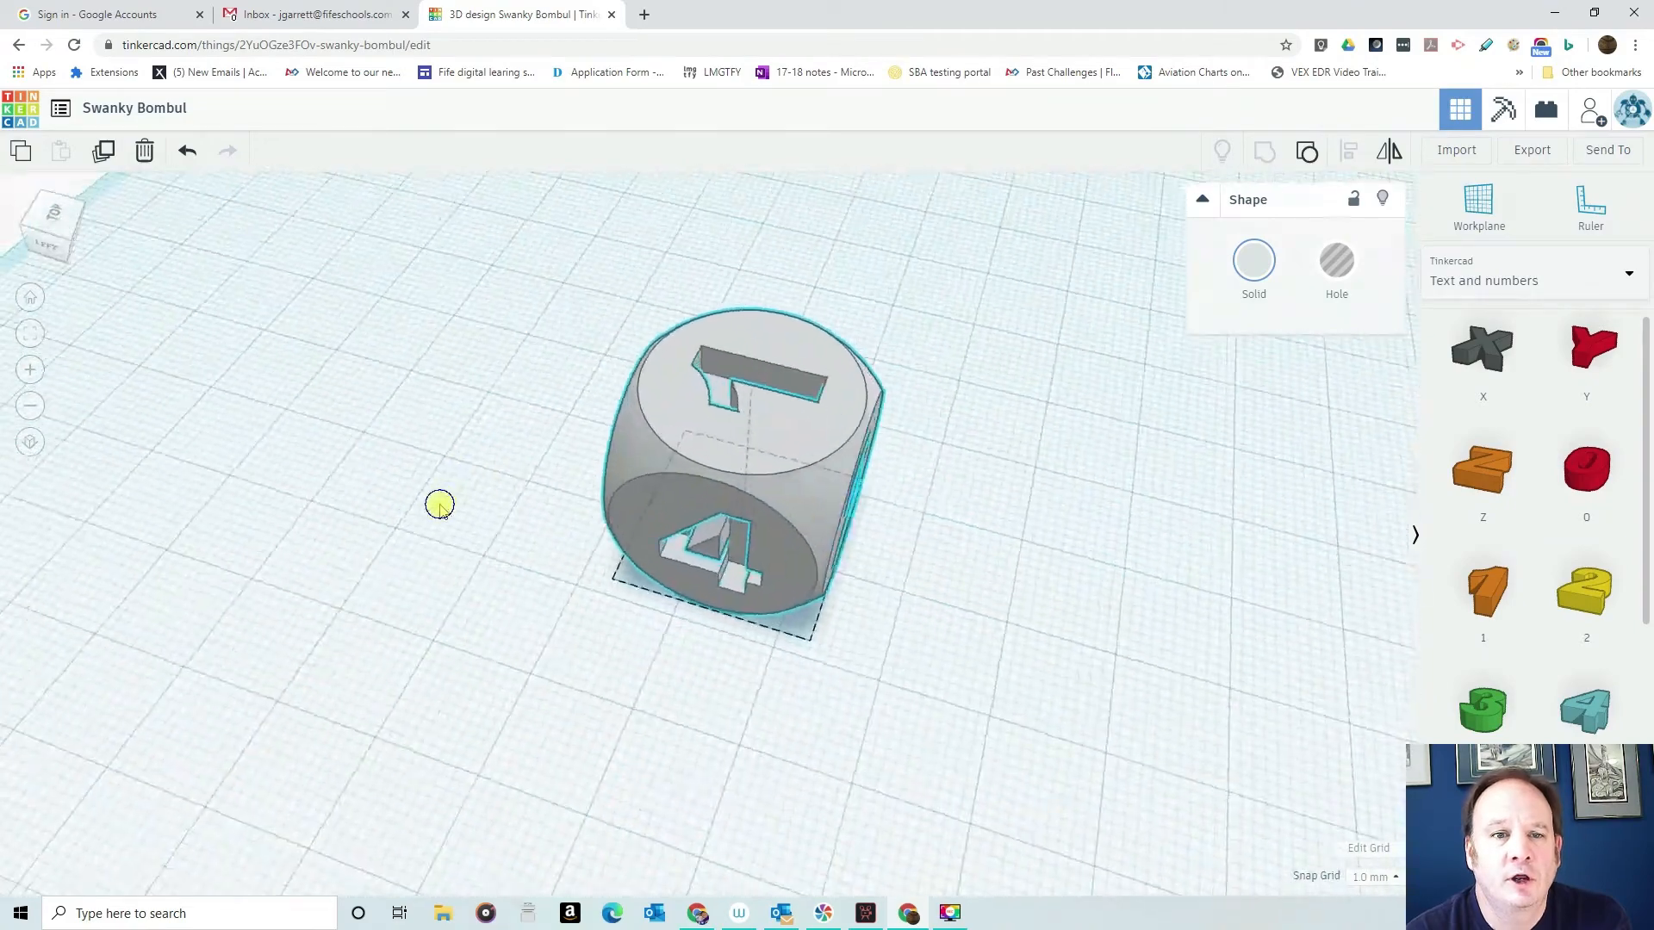
- Ungroup the dice and ungroup it a second time to separate the number 5 and 6 holes from the body
{"action": "right_click_drag", "start_coordinate": [1008, 580], "coordinate": [720, 450]}
{"action": "left_click", "coordinate": [736, 431]}
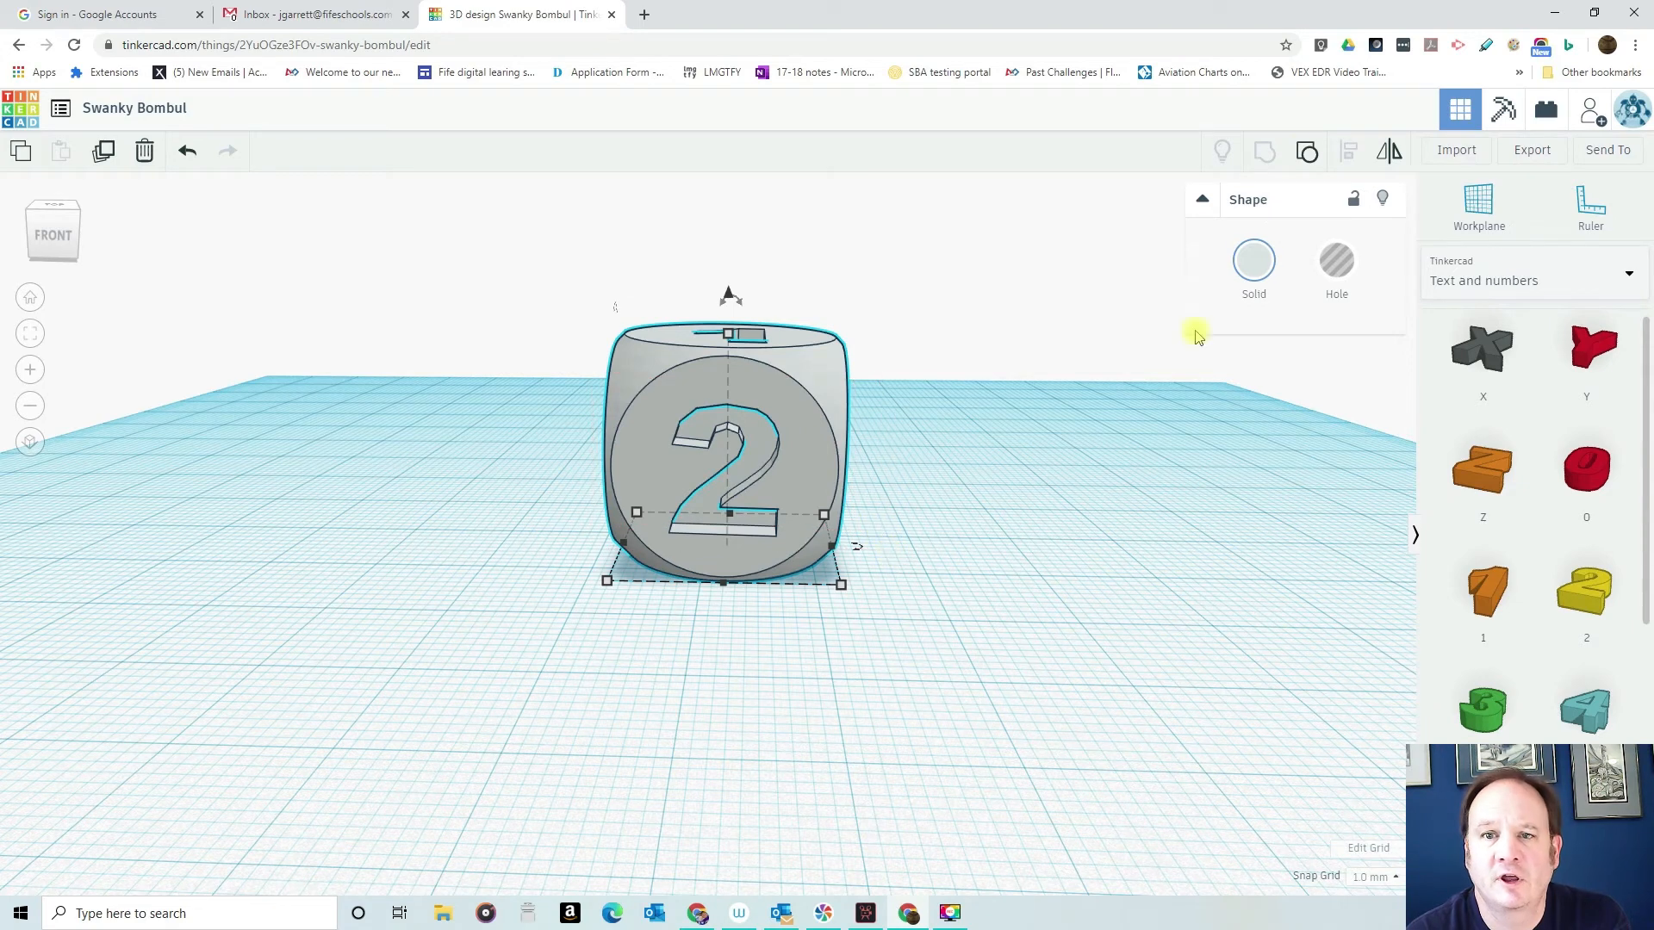
{"action": "left_click", "coordinate": [1306, 154]}
{"action": "right_click_drag", "start_coordinate": [1027, 441], "coordinate": [1025, 257]}
{"action": "right_click_drag", "start_coordinate": [485, 520], "coordinate": [879, 469]}
{"action": "left_click", "coordinate": [827, 459]}
{"action": "left_click_drag", "start_coordinate": [945, 570], "coordinate": [1074, 639]}
{"action": "left_click", "coordinate": [1307, 152]}
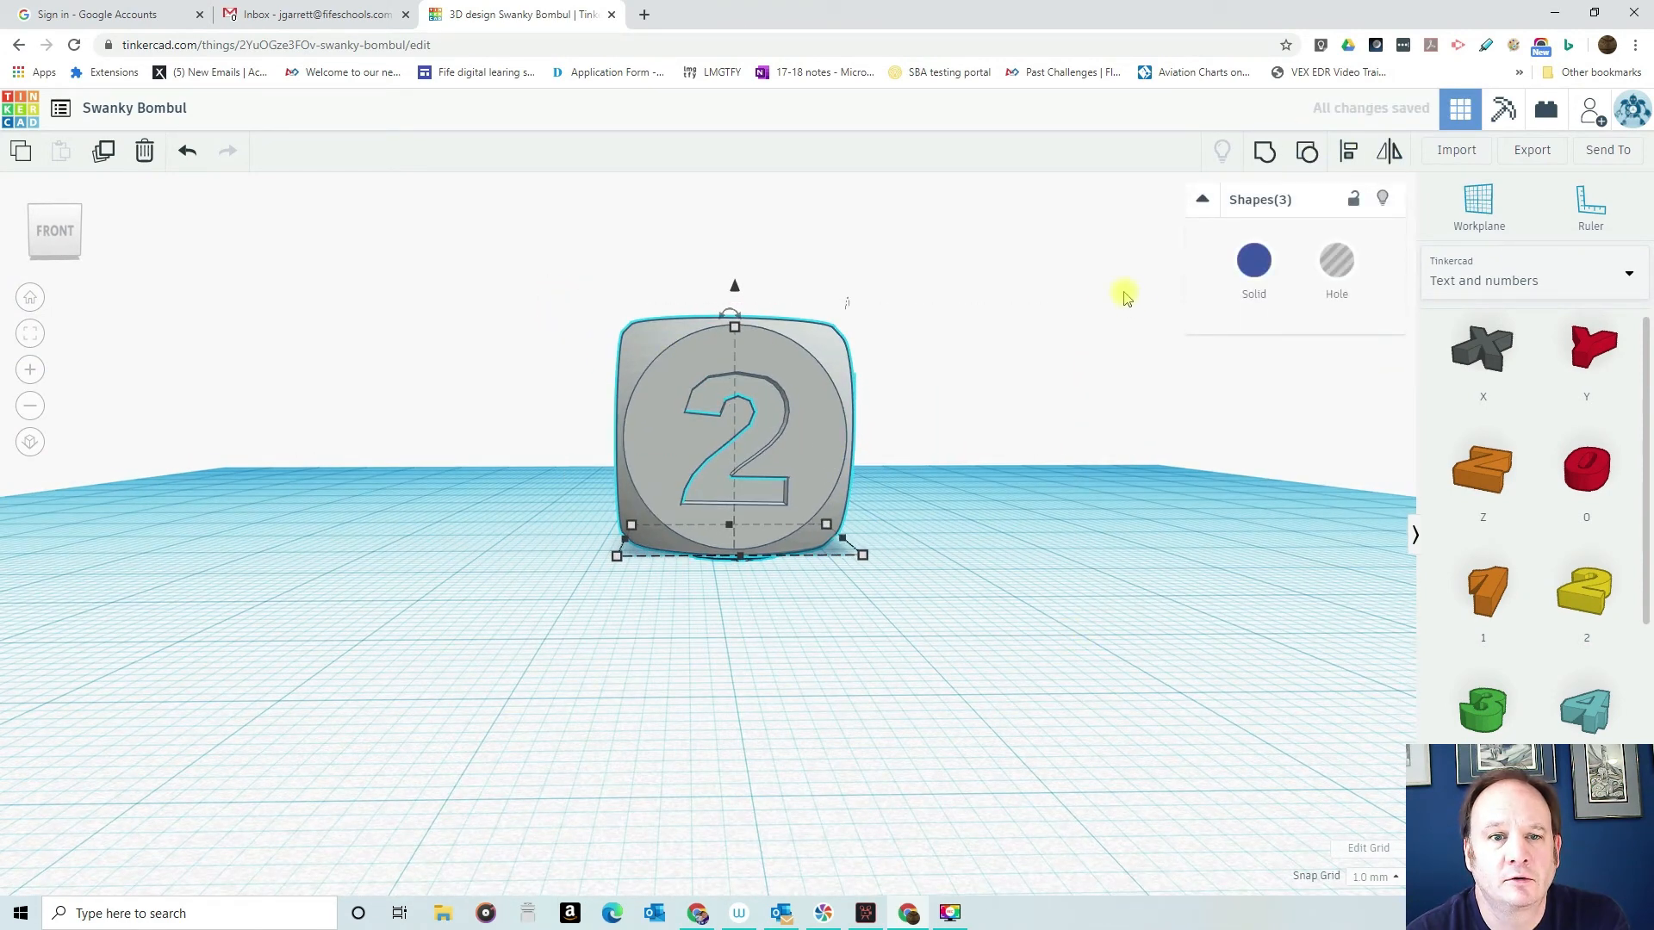
- Select only the number 5 hole and reposition it in its side face of the dice
{"action": "right_click_drag", "start_coordinate": [970, 417], "coordinate": [731, 480]}
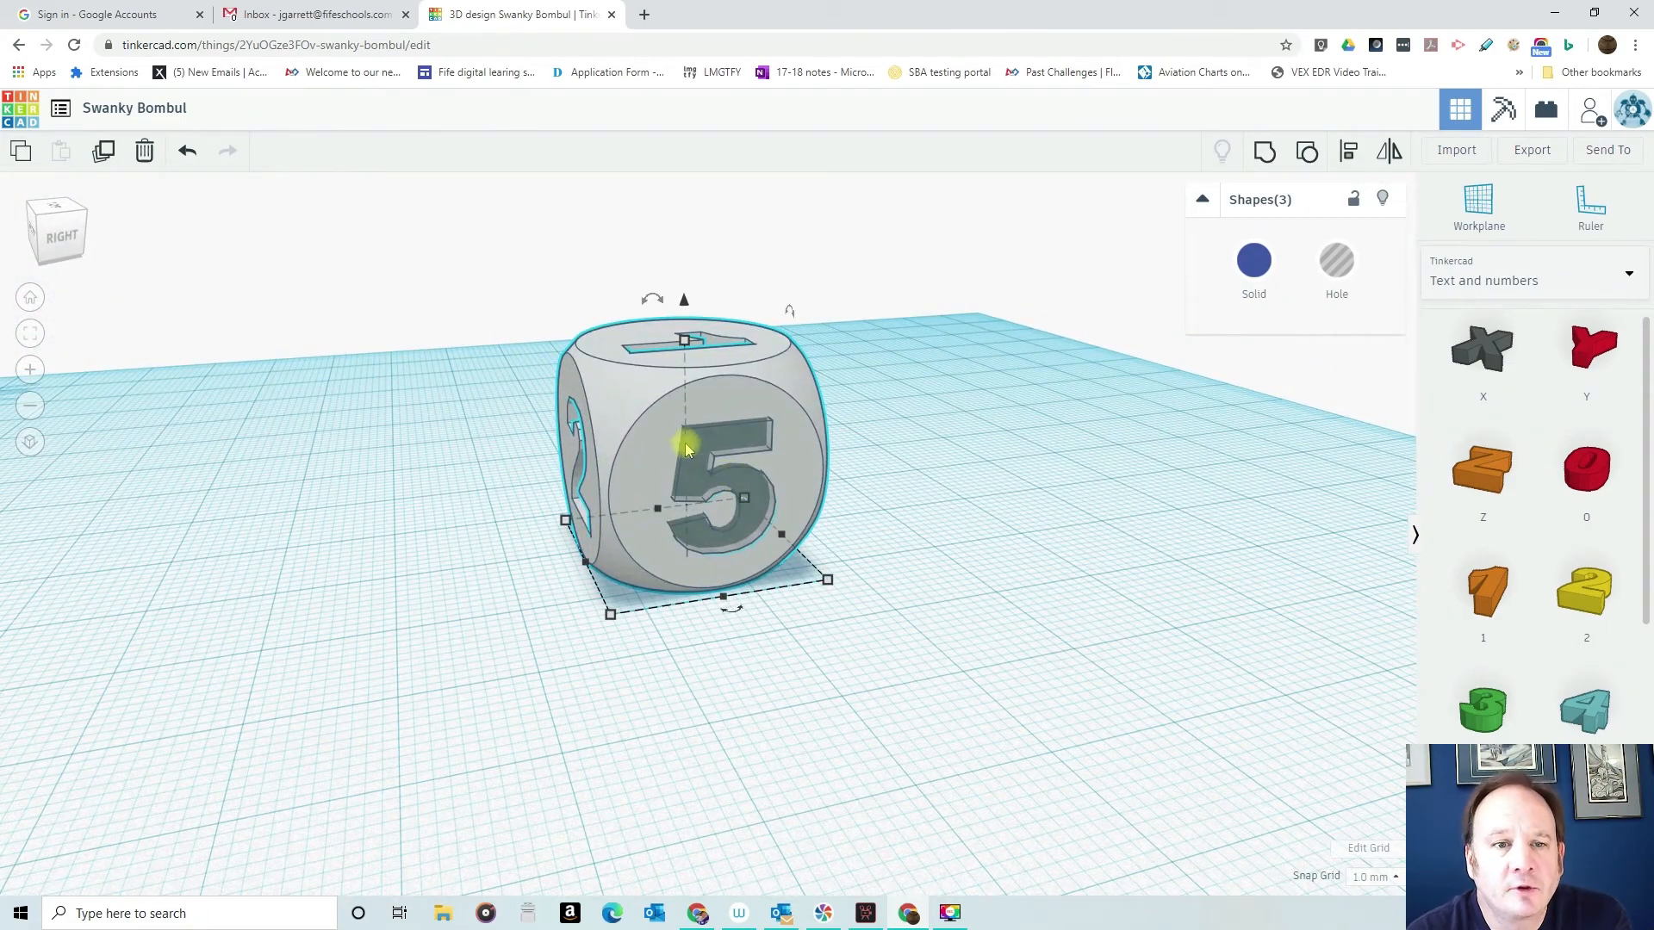
{"action": "mouse_move", "coordinate": [711, 436]}
{"action": "left_mouse_down"}
{"action": "mouse_move", "coordinate": [675, 394]}
{"action": "mouse_move", "coordinate": [718, 480]}
{"action": "mouse_move", "coordinate": [720, 459]}
{"action": "left_mouse_up"}
{"action": "left_click", "coordinate": [928, 582]}
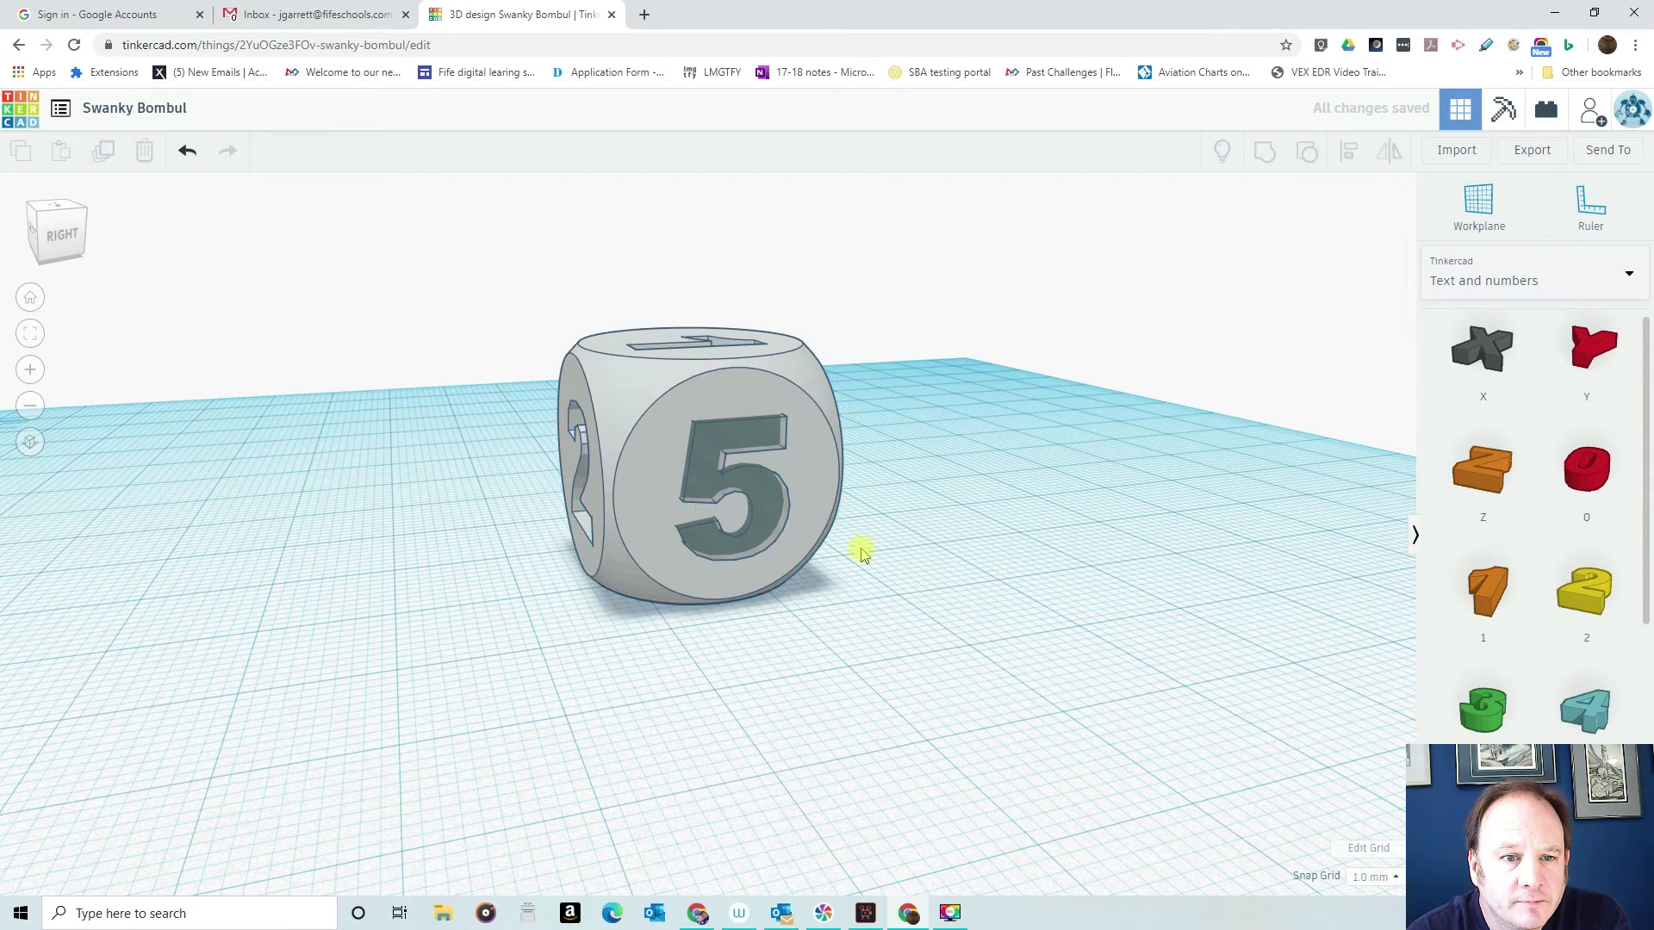
{"action": "left_click", "coordinate": [722, 492]}
{"action": "left_click_drag", "start_coordinate": [711, 454], "coordinate": [714, 449]}
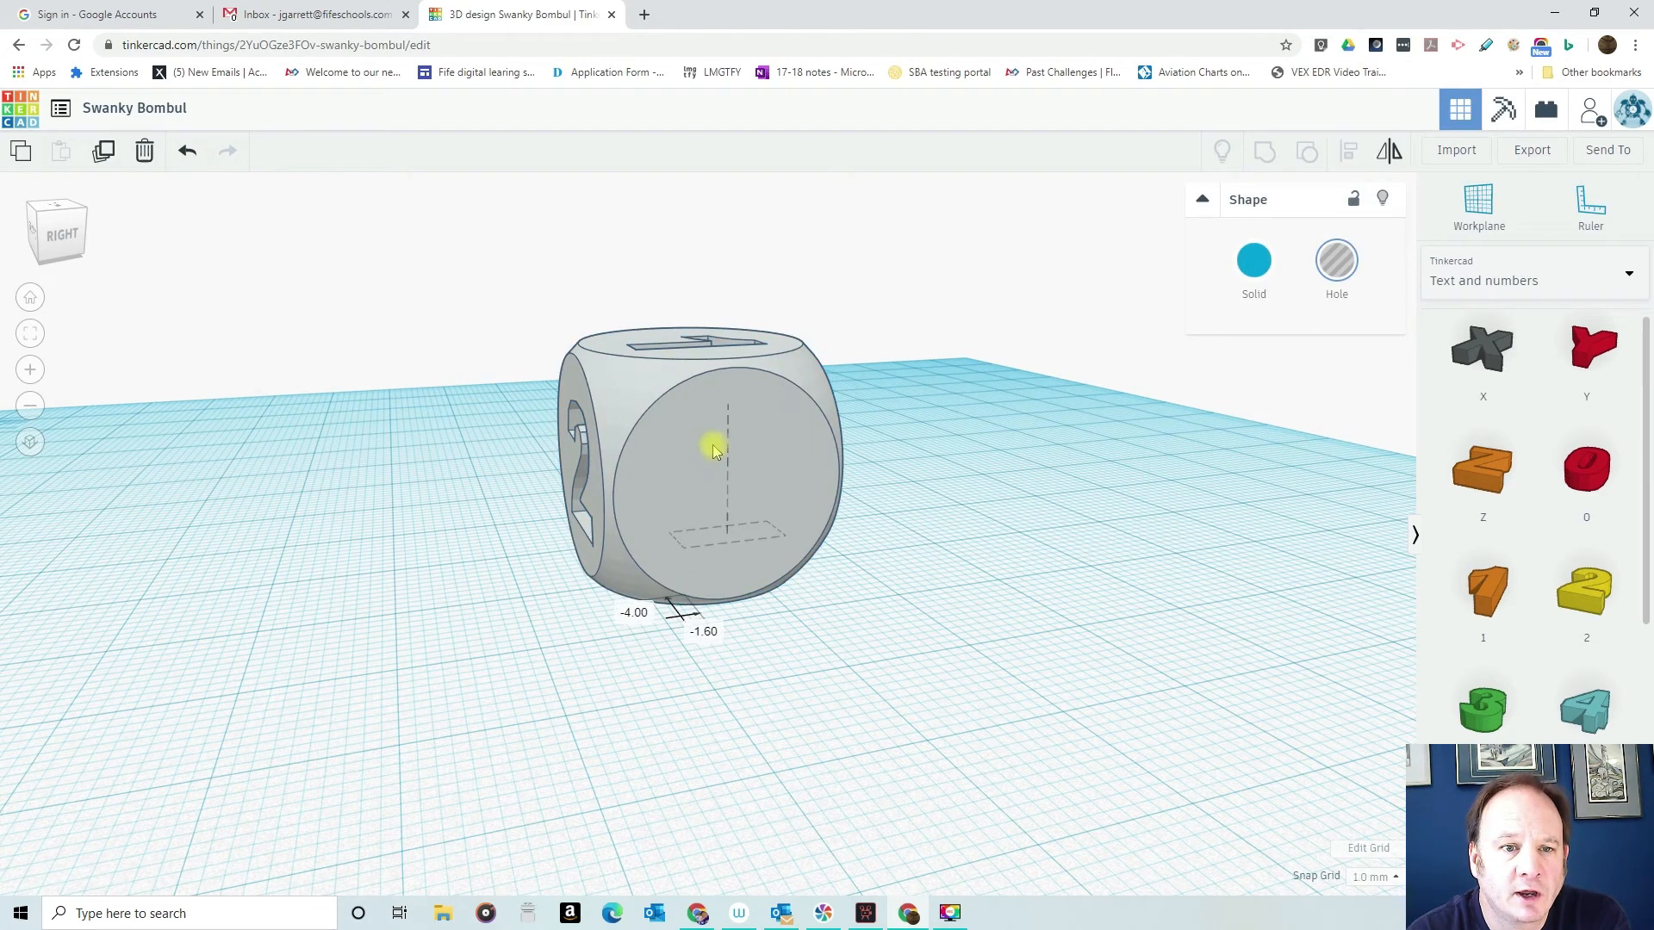
{"action": "right_click_drag", "start_coordinate": [805, 488], "coordinate": [709, 468]}
{"action": "left_click_drag", "start_coordinate": [700, 435], "coordinate": [706, 400]}
{"action": "left_click_drag", "start_coordinate": [720, 461], "coordinate": [741, 534]}
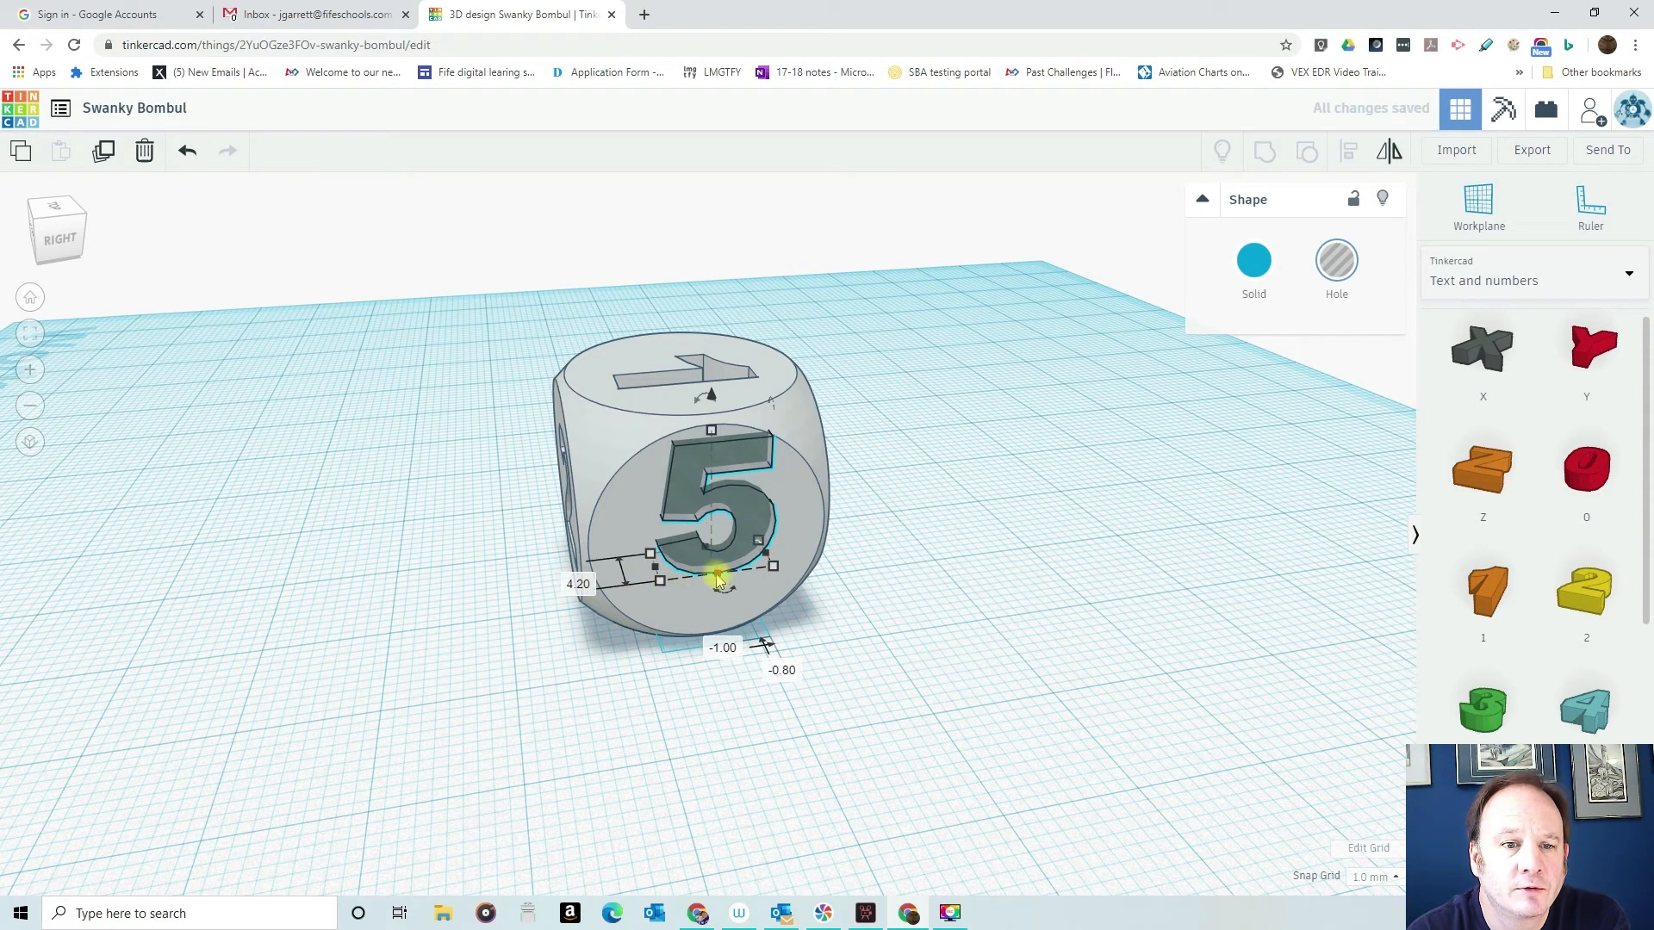
- Stretch the number 5 hole's depth to about 10.2 mm and shift it slightly within the dice
{"action": "left_click_drag", "start_coordinate": [723, 590], "coordinate": [731, 523]}
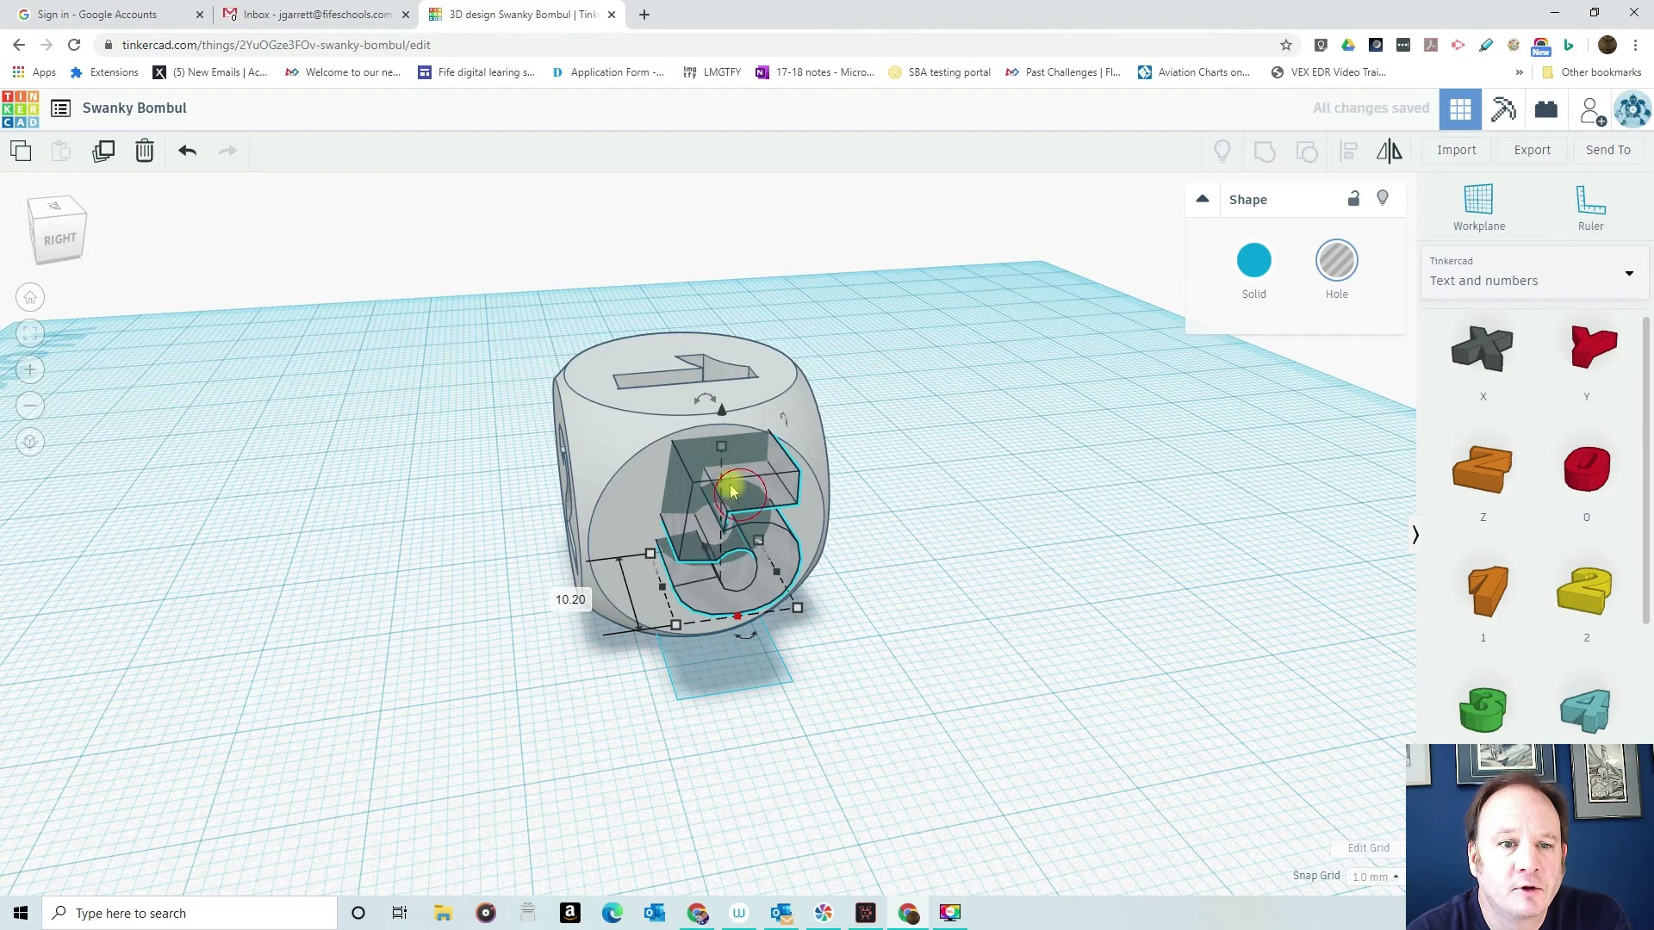
{"action": "right_click_drag", "start_coordinate": [906, 521], "coordinate": [949, 620]}
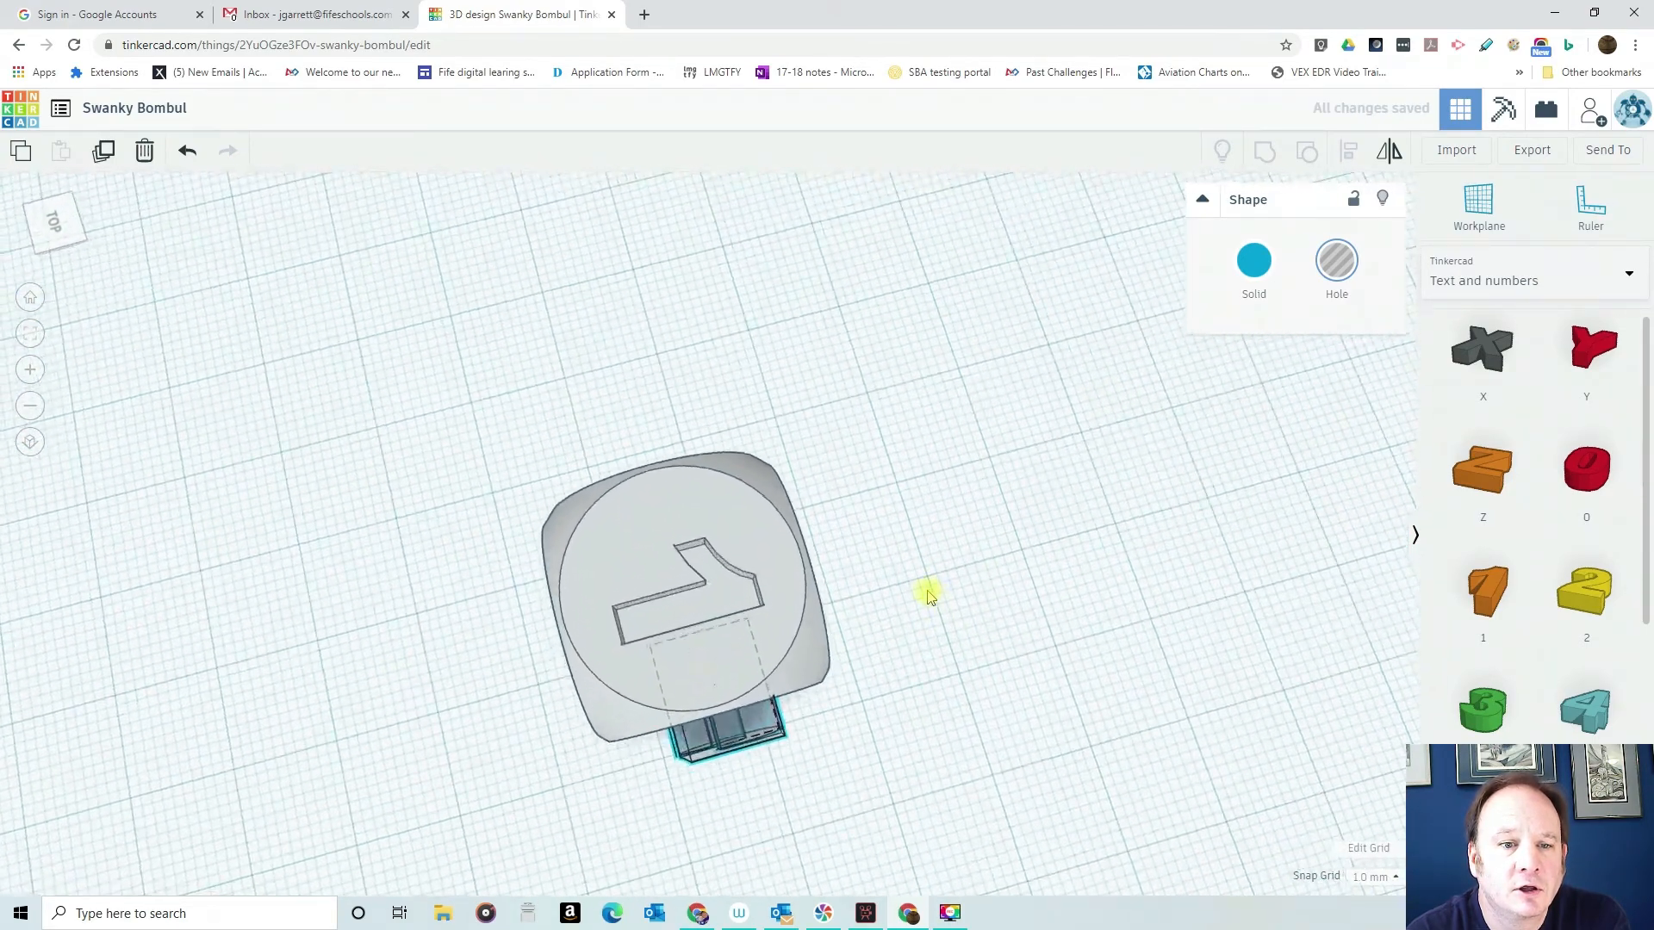
{"action": "left_click_drag", "start_coordinate": [747, 715], "coordinate": [737, 717]}
- Group the dice with the deepened number 5 hole and examine how the engraved numbers meet inside it
{"action": "right_click_drag", "start_coordinate": [993, 561], "coordinate": [976, 428]}
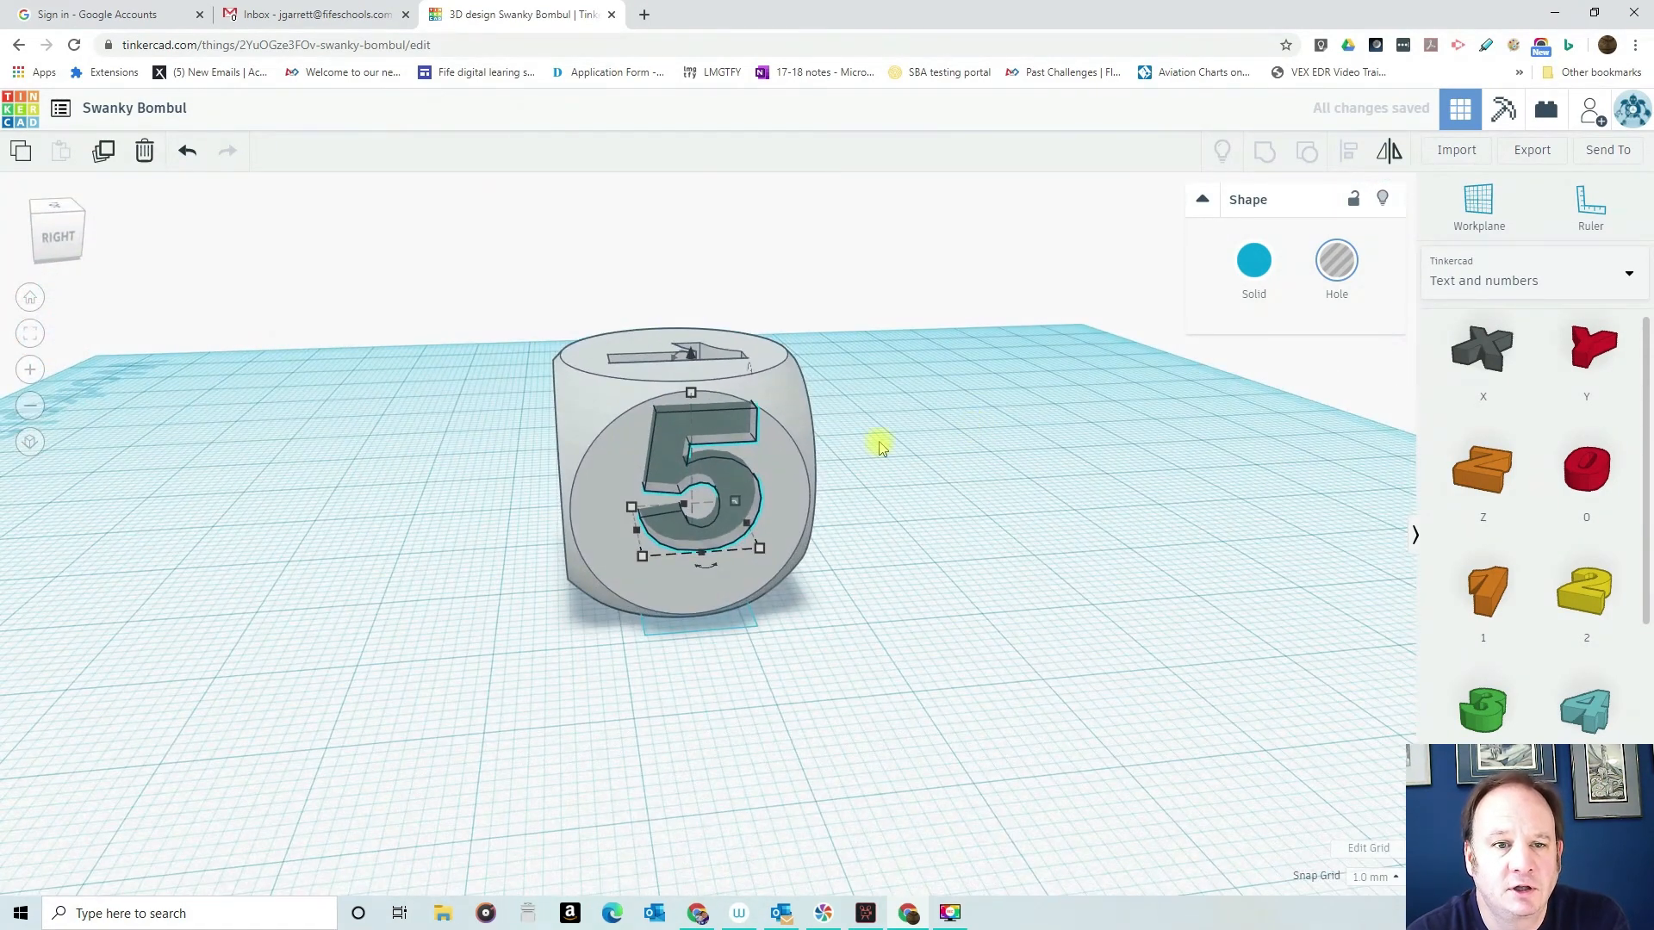
{"action": "left_click_drag", "start_coordinate": [534, 302], "coordinate": [1019, 668]}
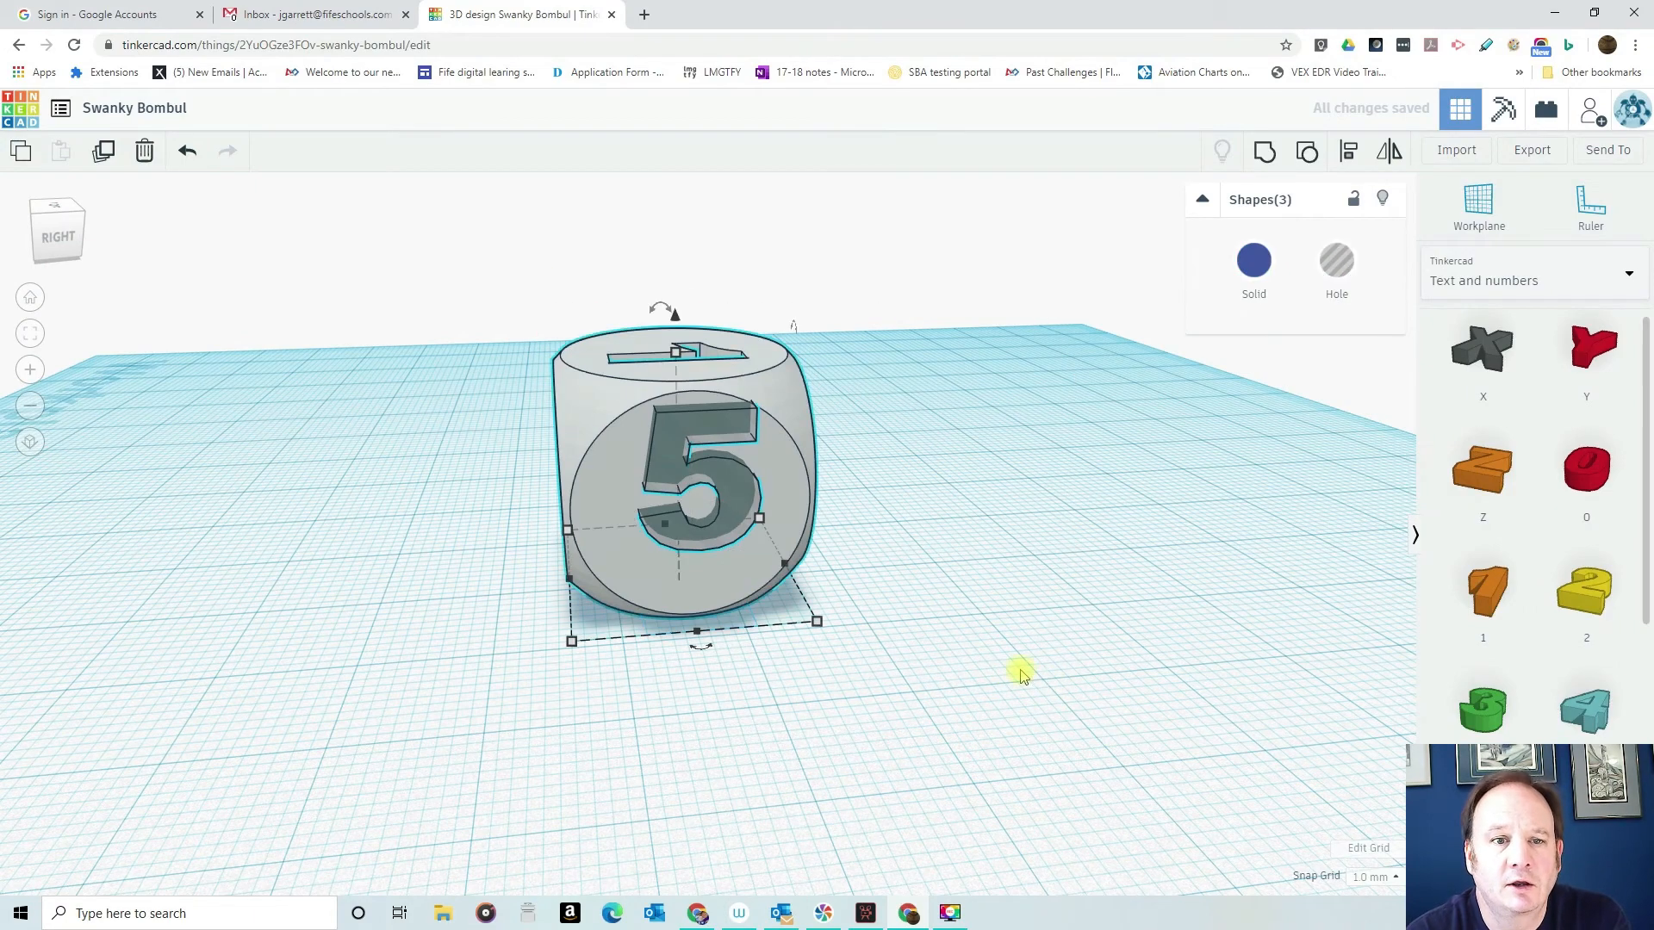
{"action": "left_click", "coordinate": [1263, 155]}
{"action": "right_click_drag", "start_coordinate": [868, 452], "coordinate": [819, 373]}
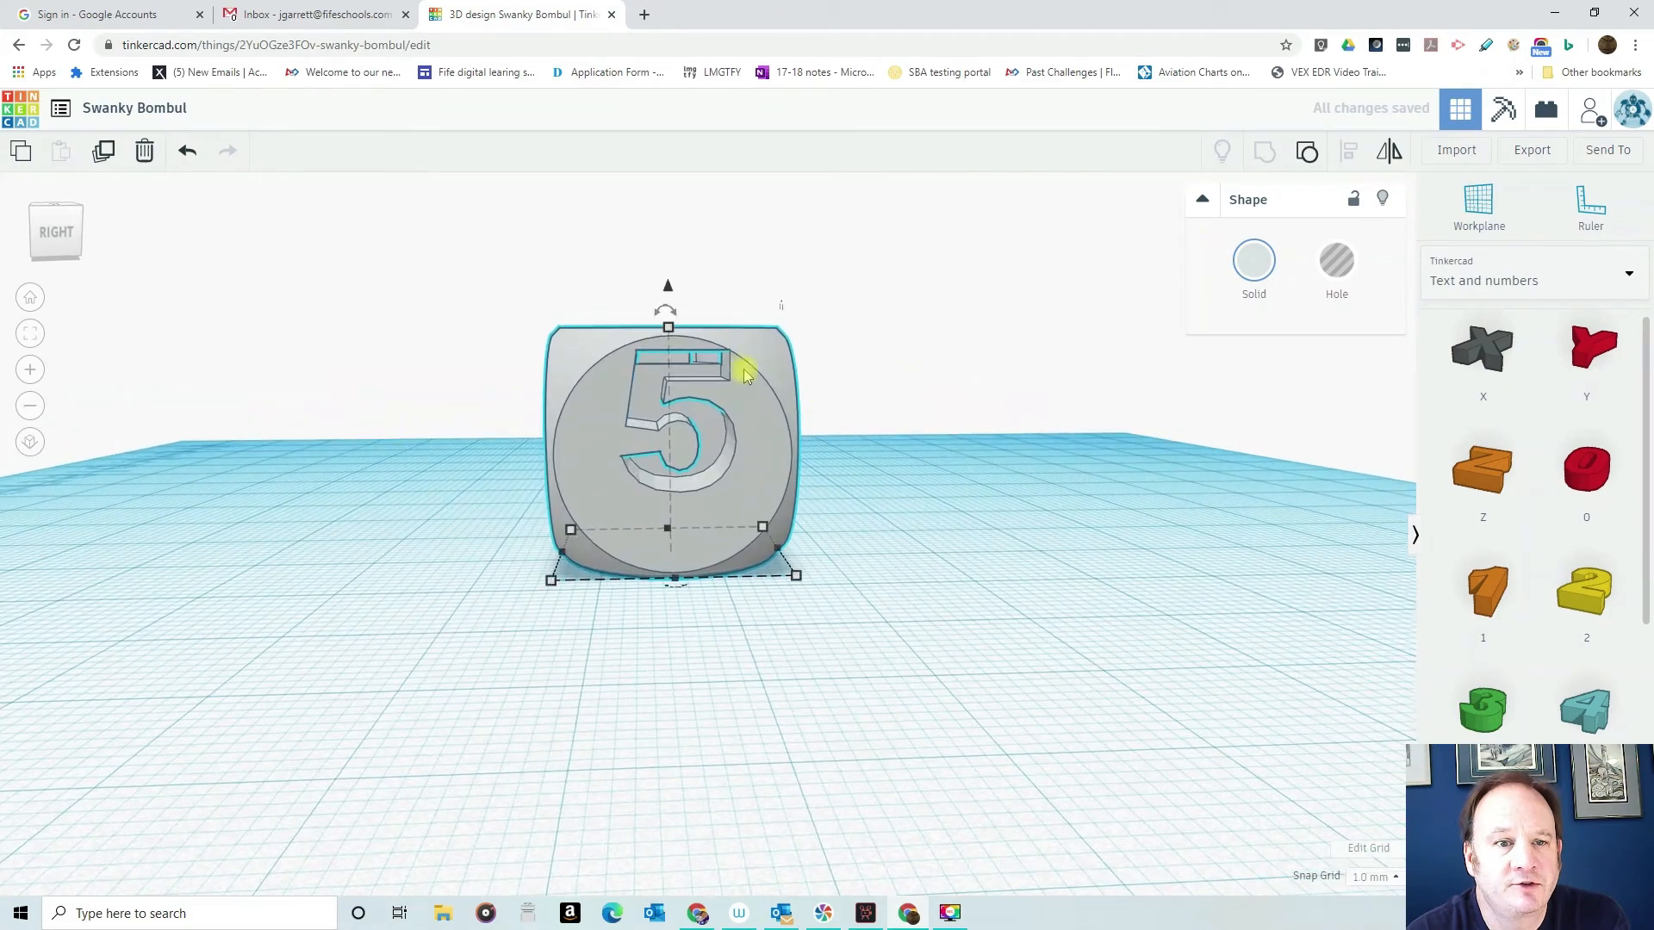
{"action": "right_click_drag", "start_coordinate": [938, 517], "coordinate": [1170, 746]}
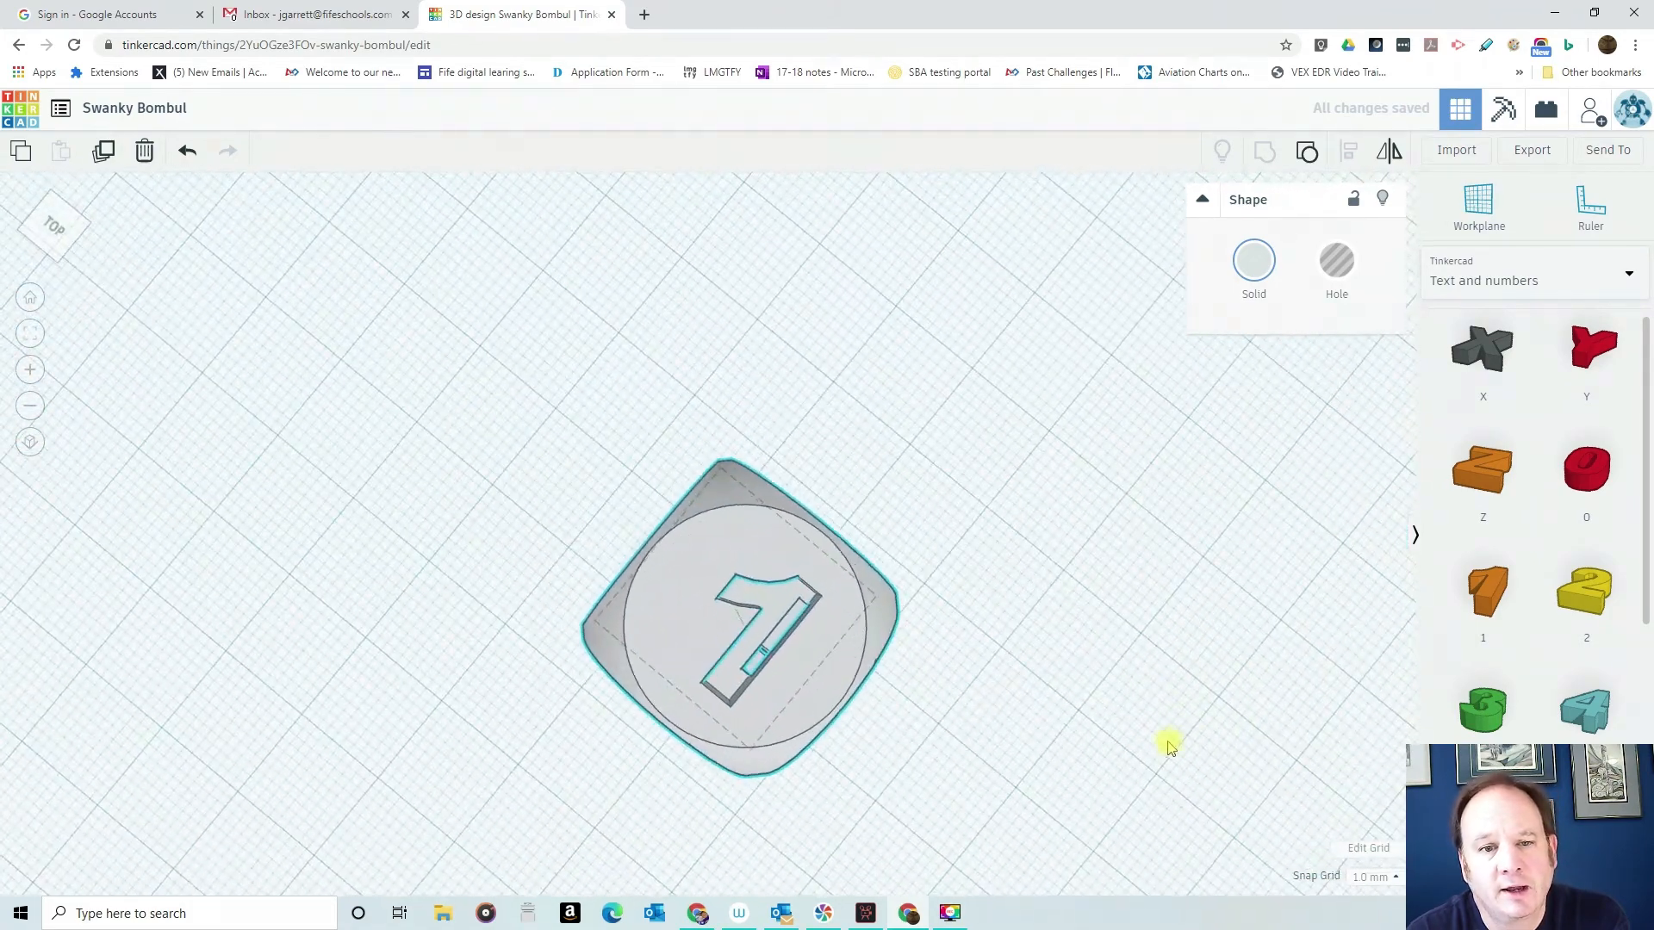
{"action": "right_click_drag", "start_coordinate": [966, 758], "coordinate": [1155, 701]}
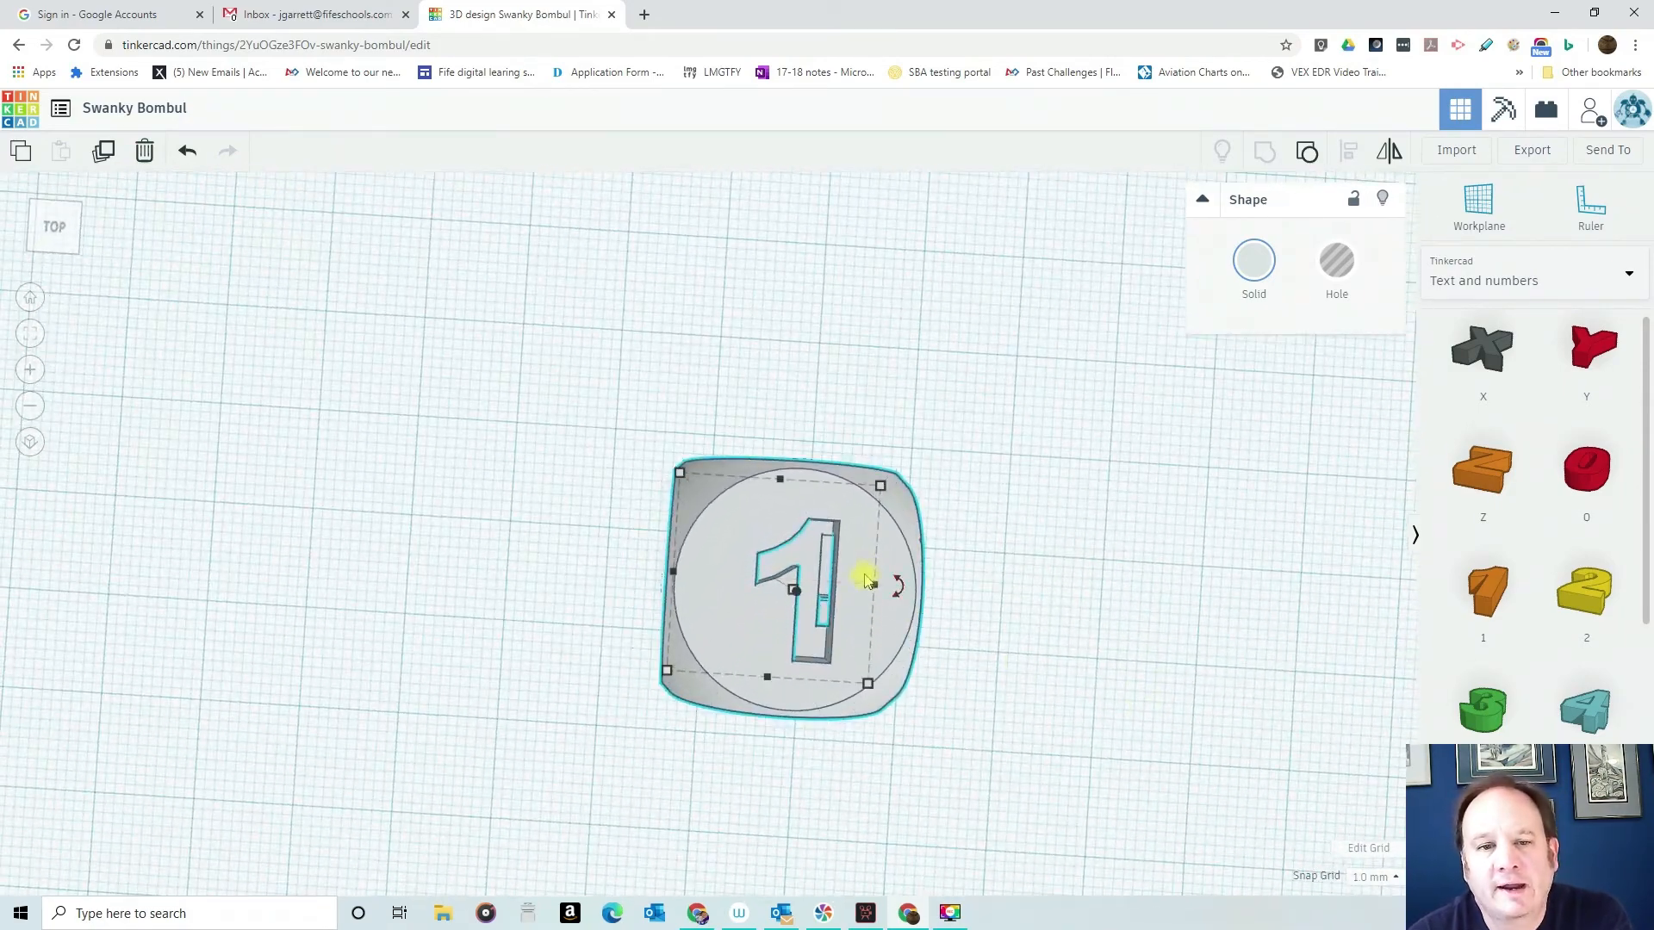
{"action": "right_click_drag", "start_coordinate": [985, 706], "coordinate": [1068, 603]}
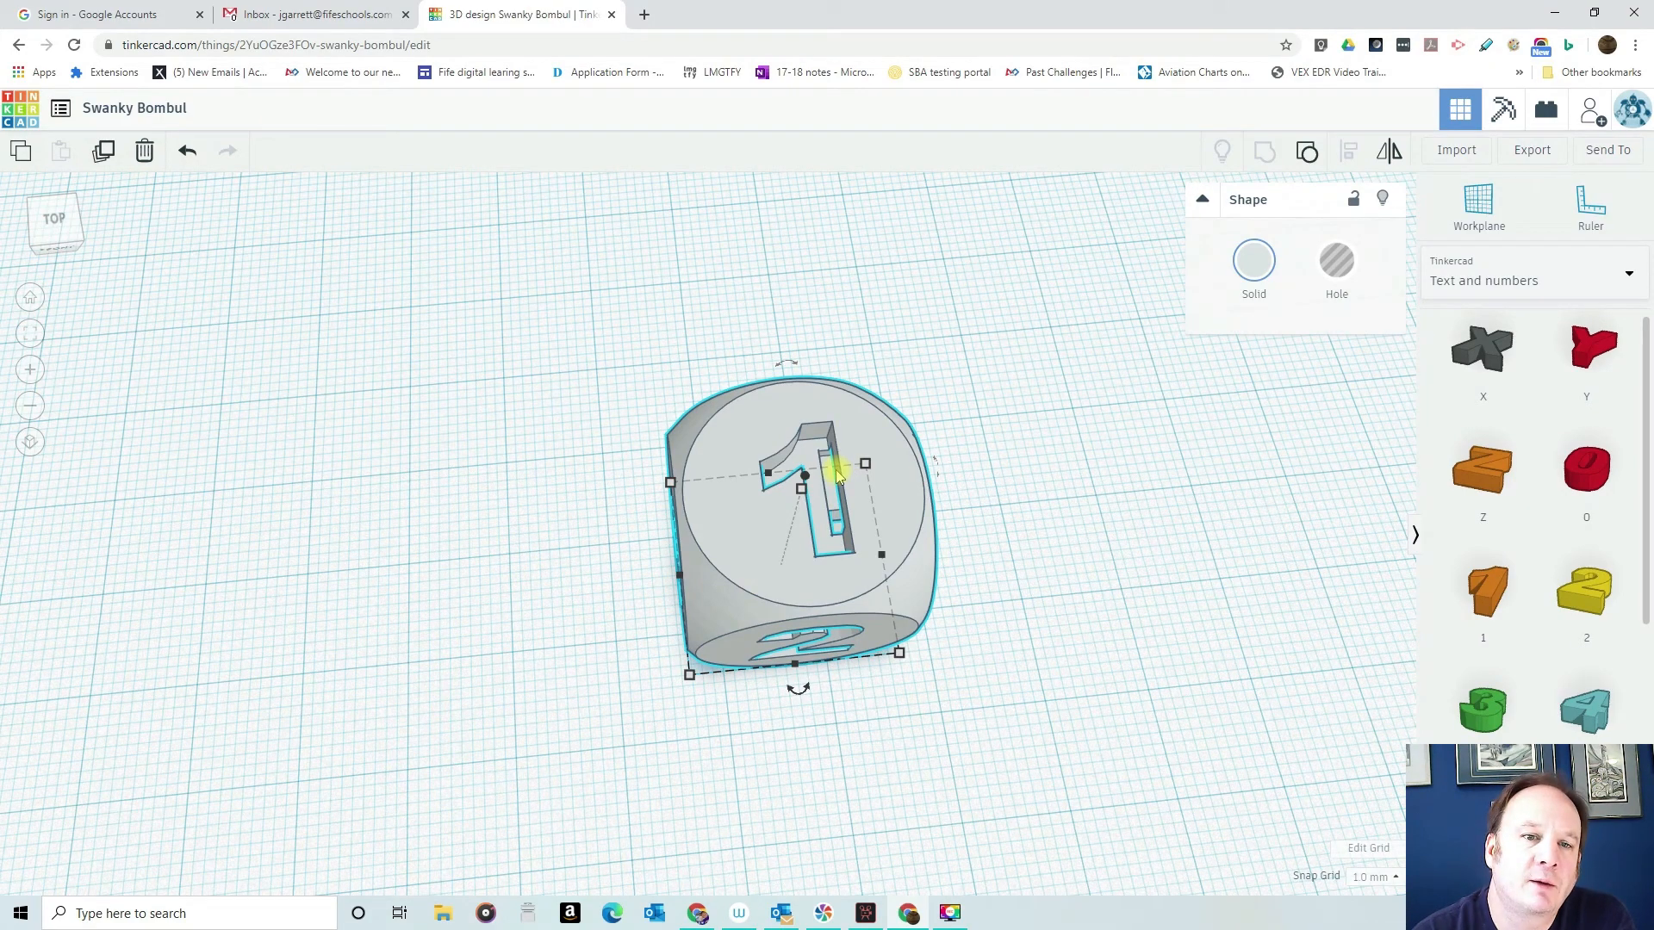
{"action": "right_click_drag", "start_coordinate": [1040, 535], "coordinate": [864, 542]}
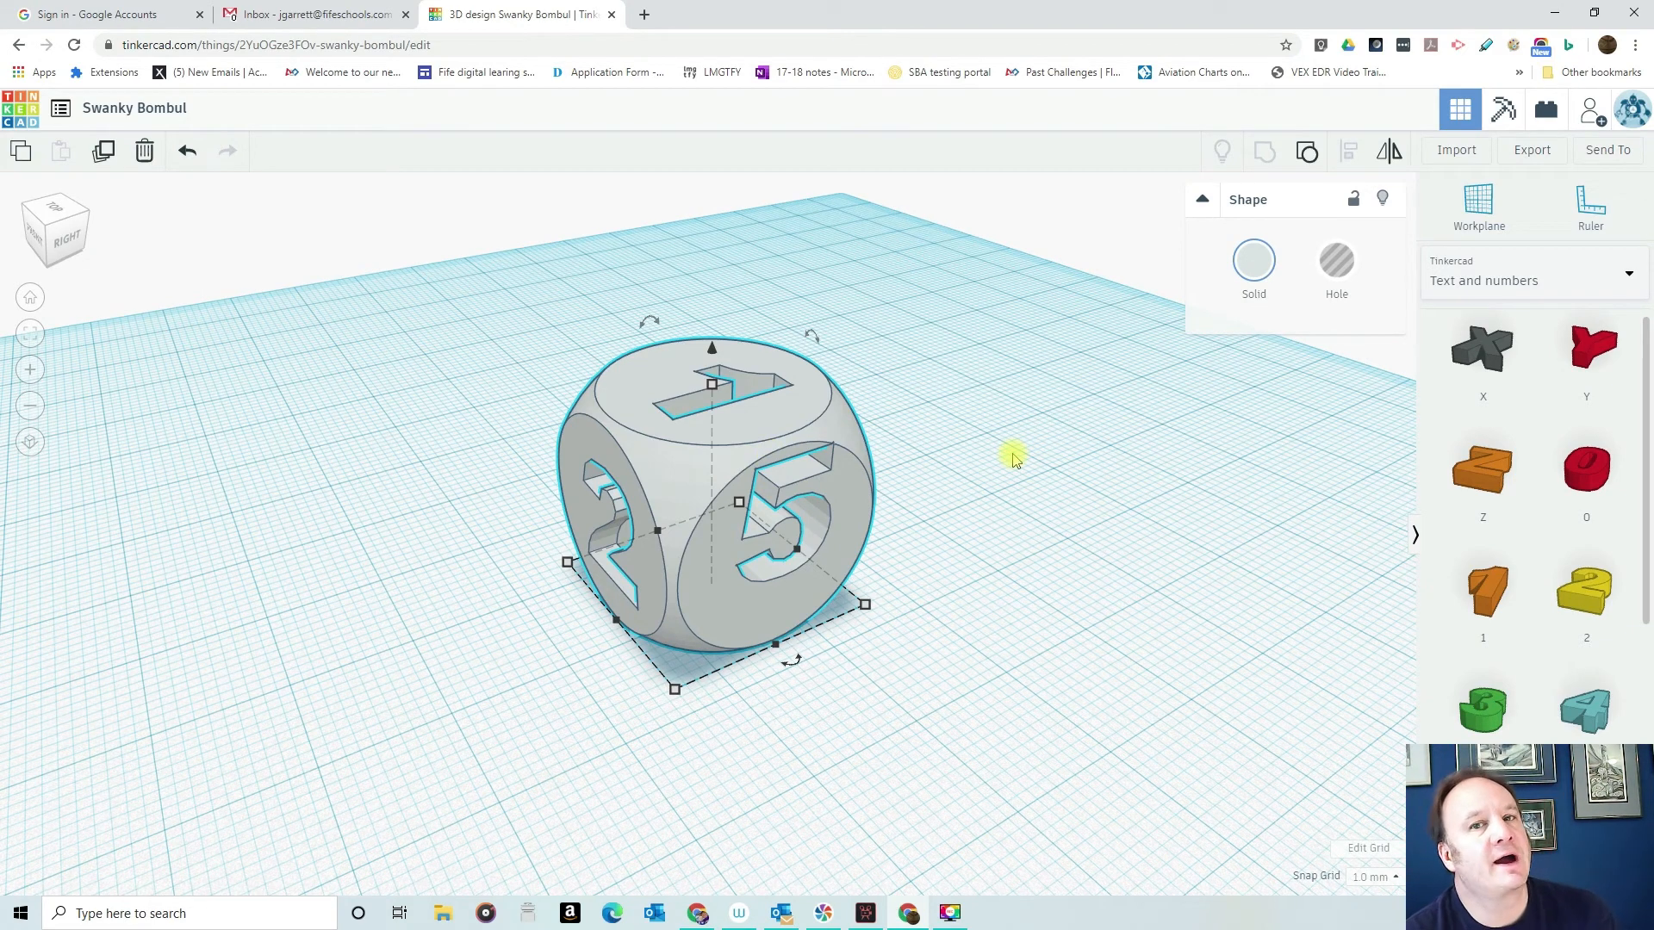
- Undo the grouping and the preceding changes to the number 5 hole
{"action": "left_click", "coordinate": [187, 153]}
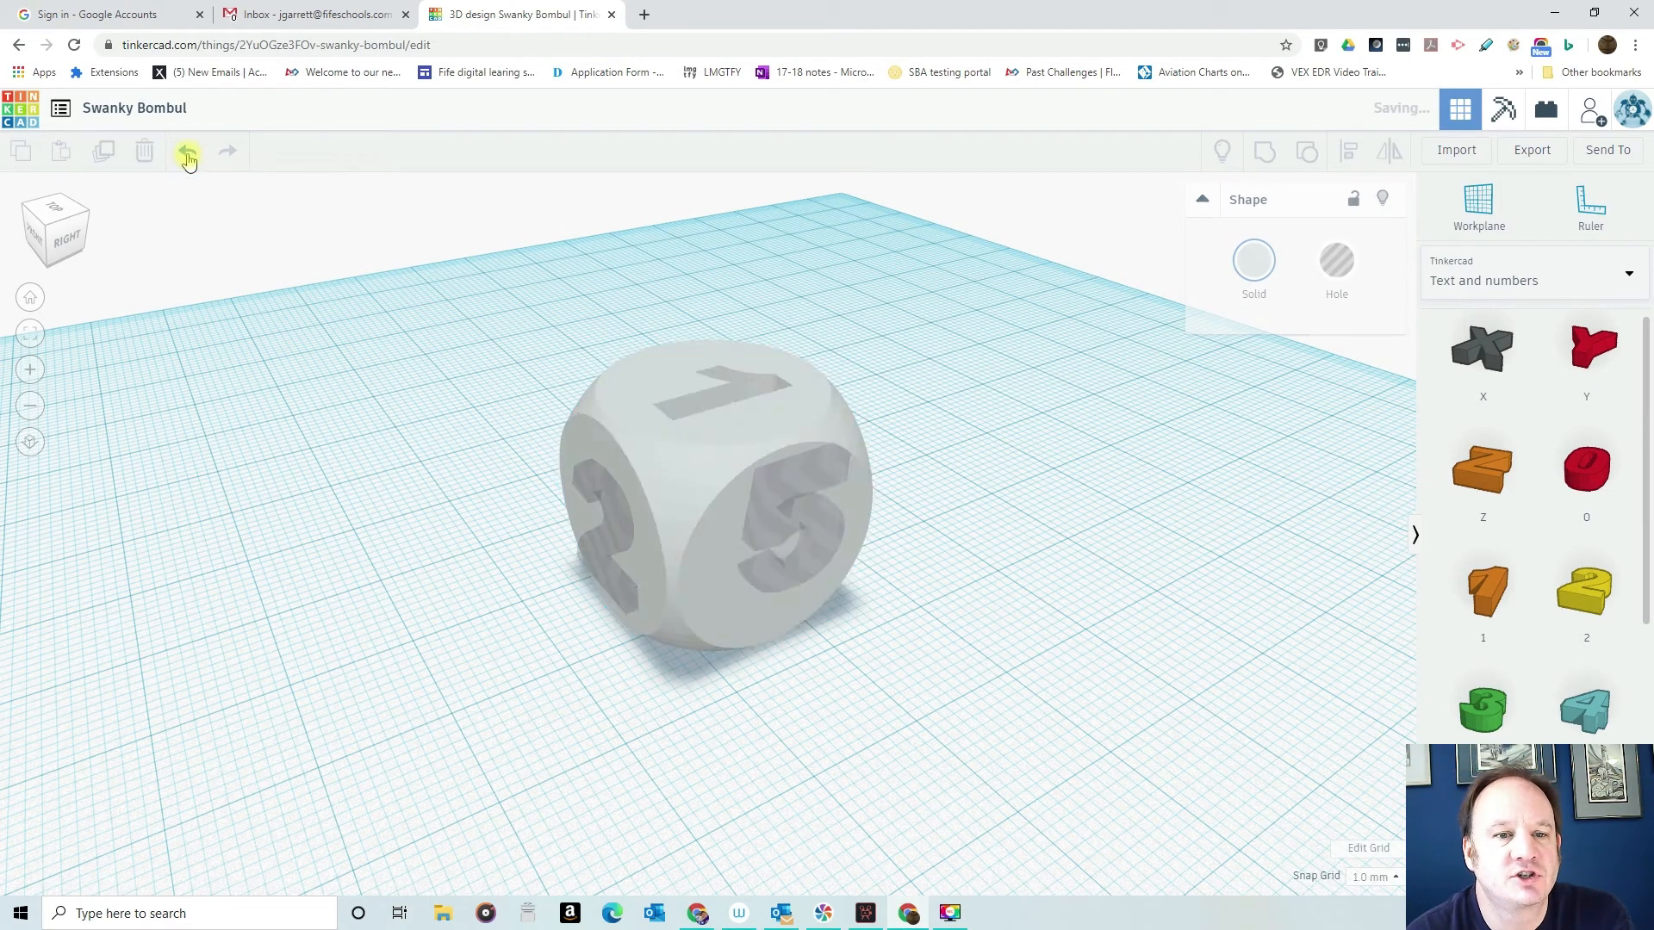
{"action": "left_click", "coordinate": [188, 153]}
{"action": "left_click", "coordinate": [186, 155]}
{"action": "left_click", "coordinate": [186, 154]}
{"action": "left_click", "coordinate": [185, 154]}
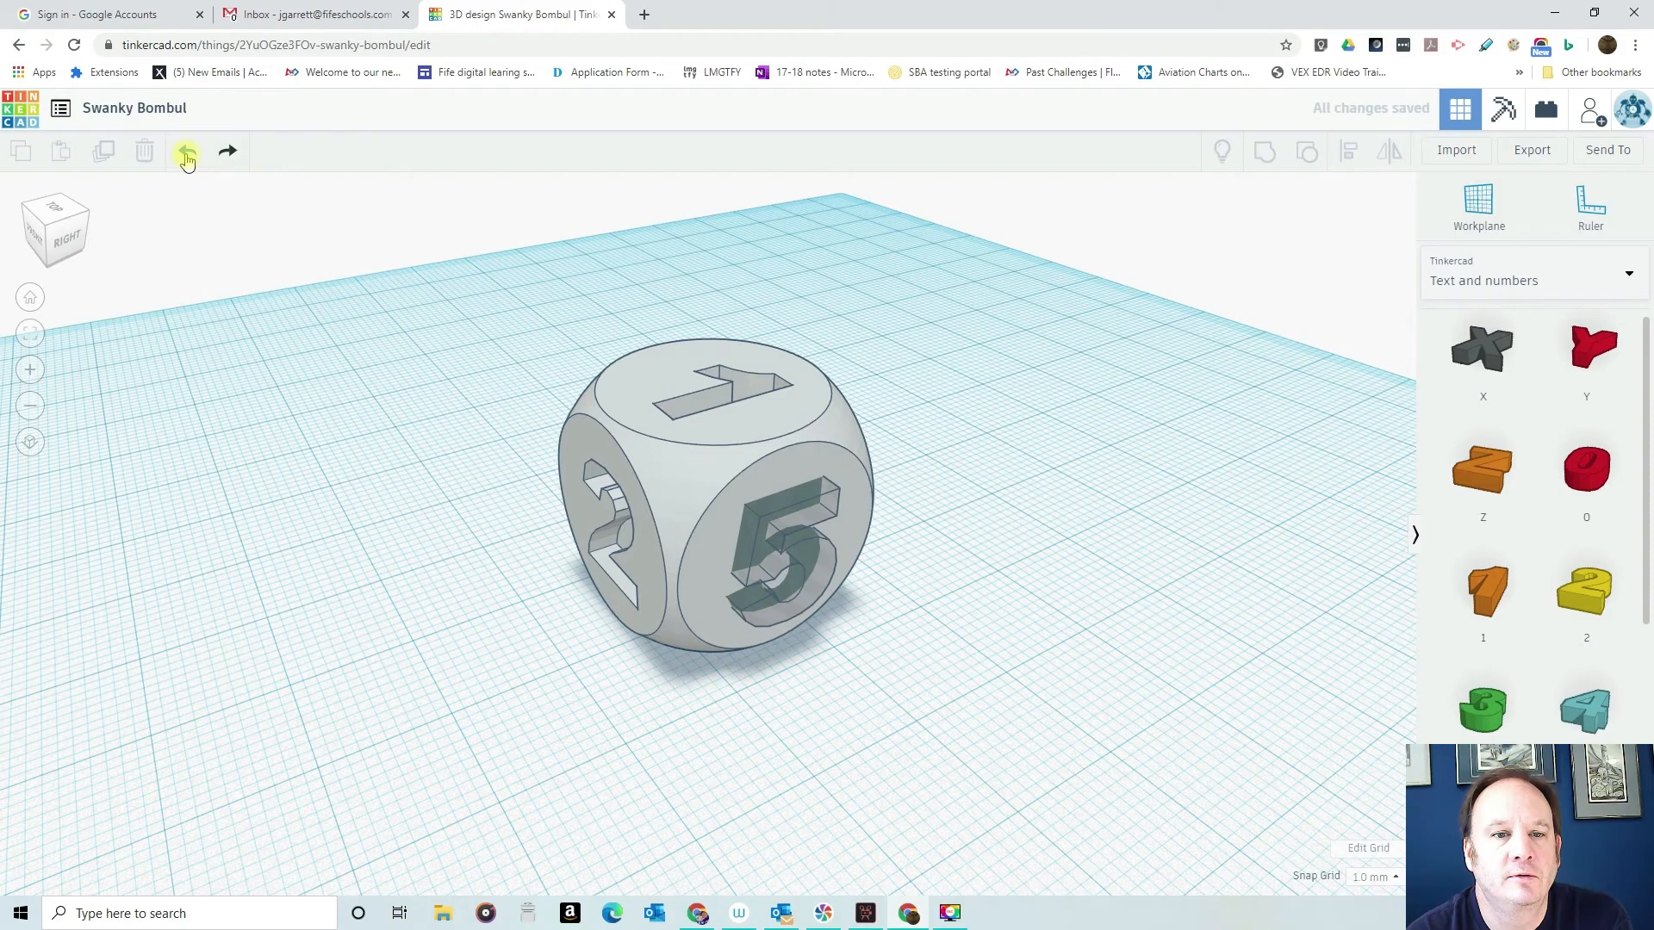
- Select the dice with its number holes and group them again to engrave the 5
{"action": "right_click_drag", "start_coordinate": [1017, 644], "coordinate": [849, 651]}
{"action": "left_click_drag", "start_coordinate": [542, 302], "coordinate": [796, 591]}
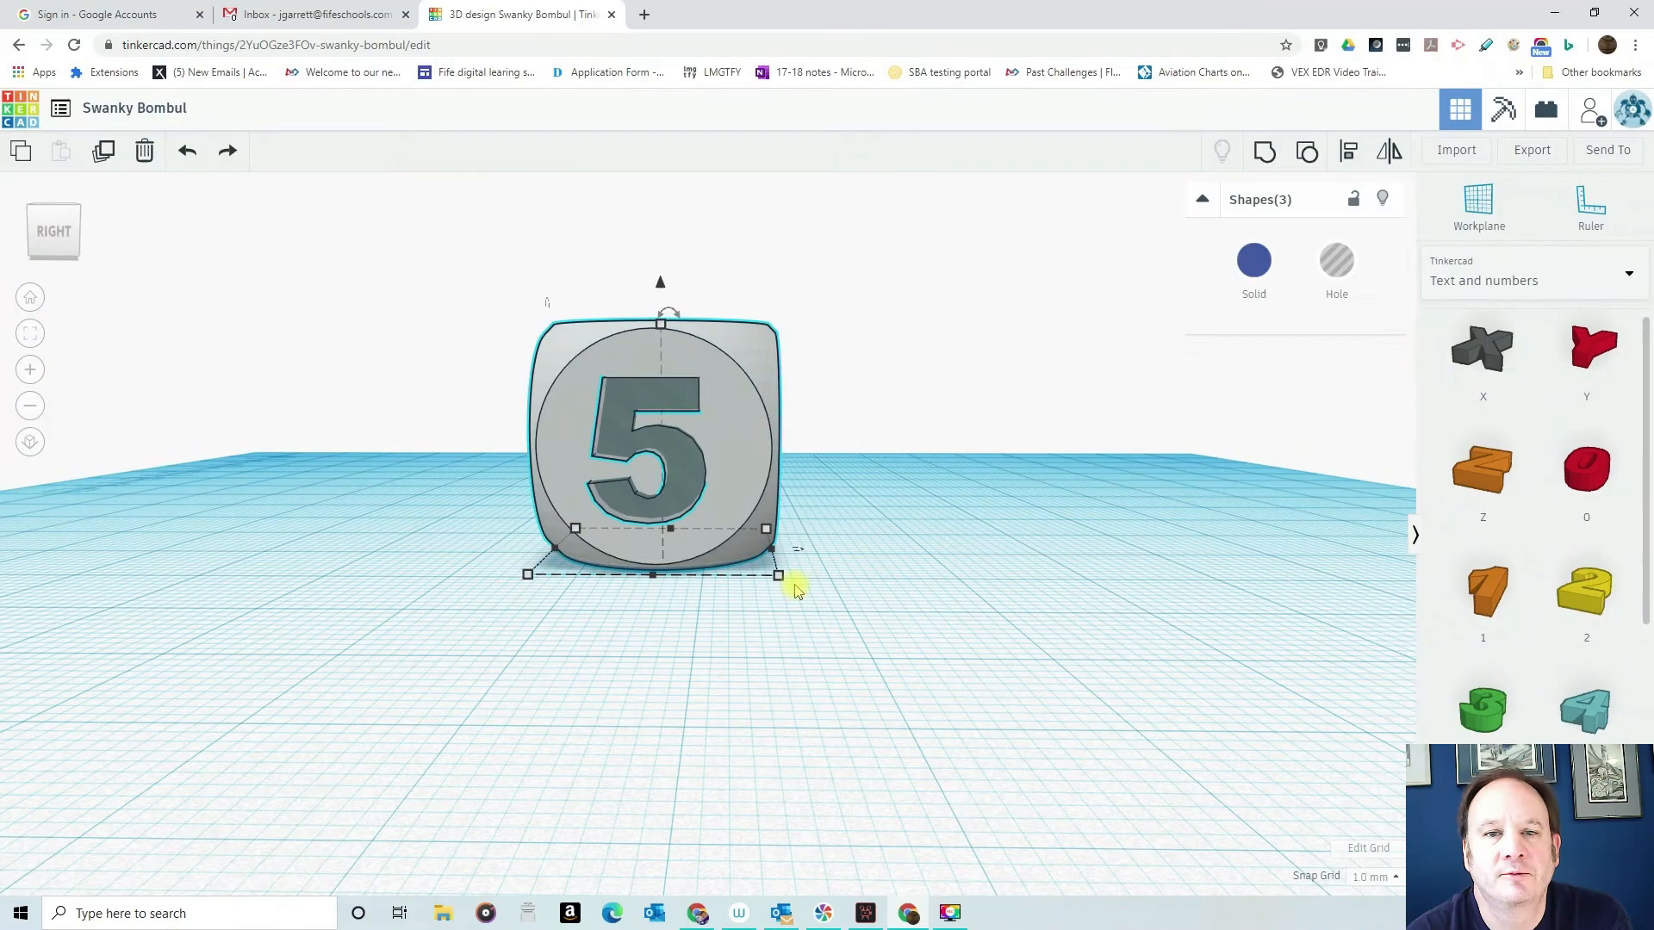
{"action": "left_click", "coordinate": [1259, 153]}
{"action": "right_click_drag", "start_coordinate": [816, 493], "coordinate": [1099, 398]}
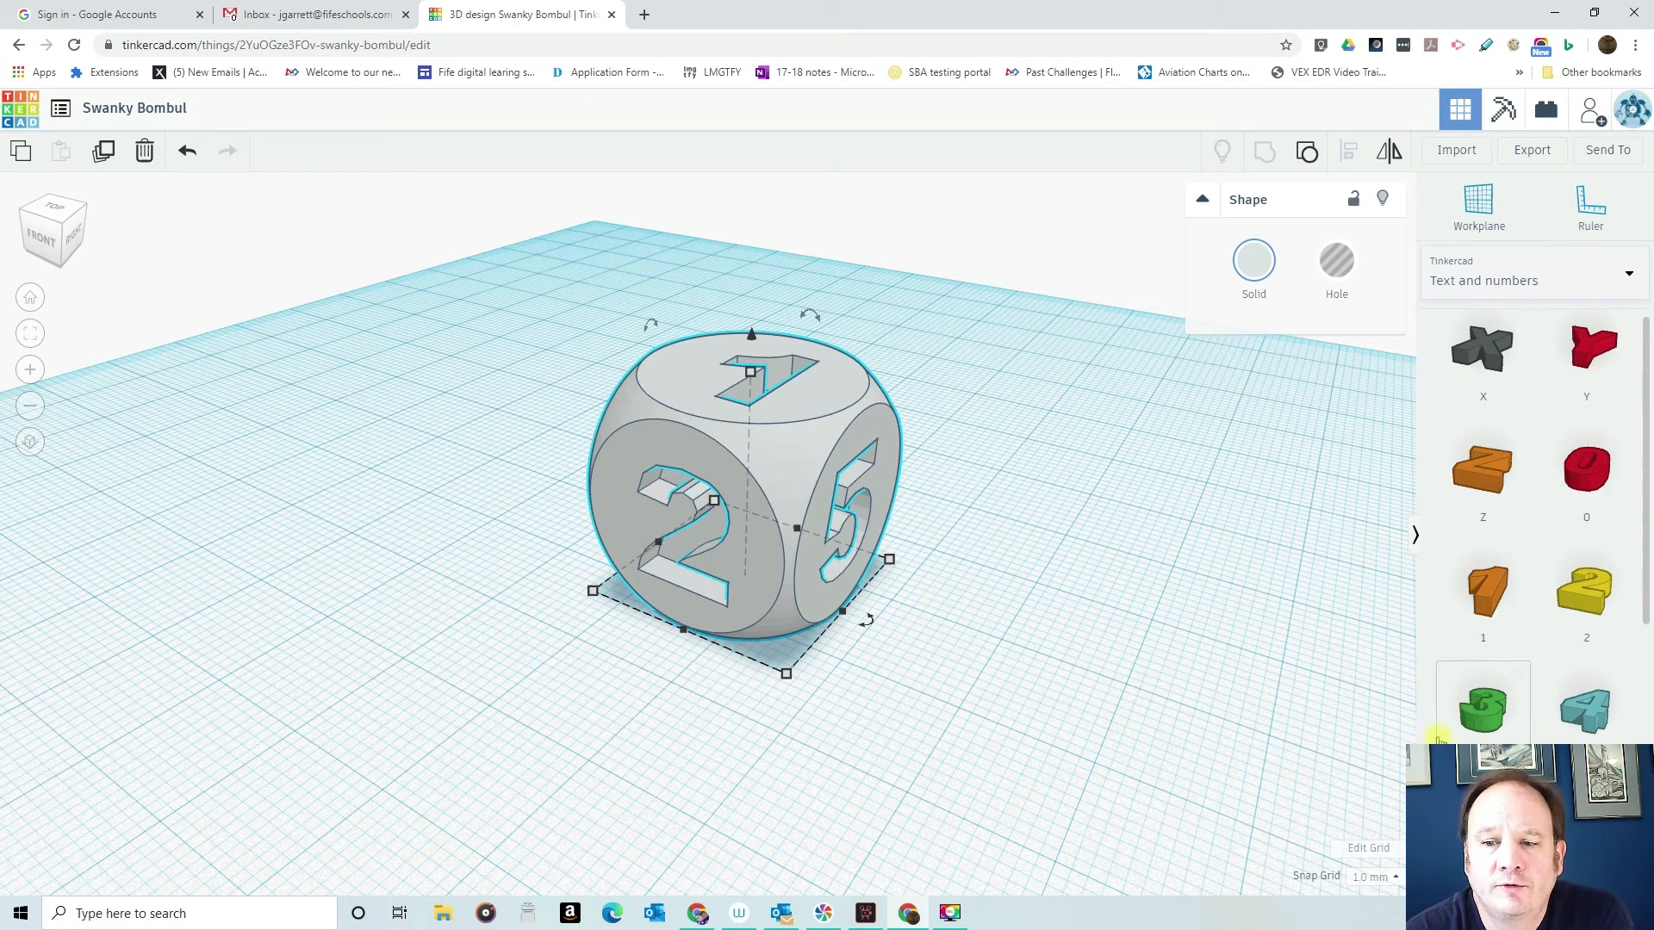
- Browse the number and letter shapes, and switch the shape library to Basic Shapes
{"action": "scroll", "coordinate": [1437, 689], "scroll_direction": "down", "scroll_amount": 6}
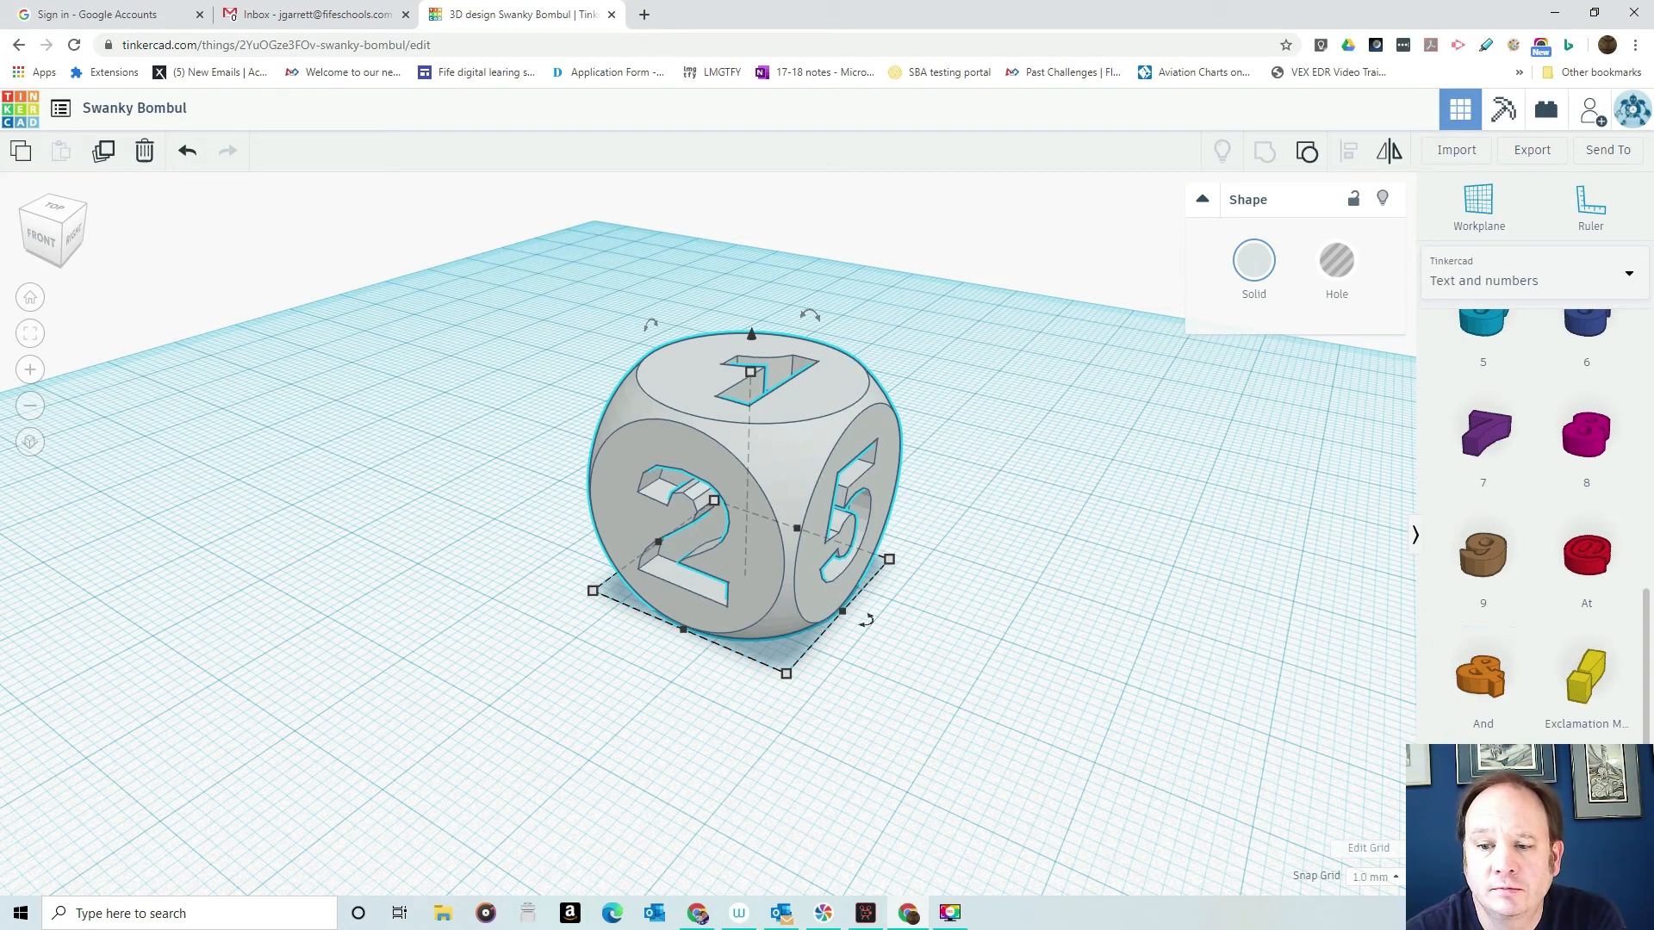
{"action": "scroll", "coordinate": [1481, 676], "scroll_direction": "down", "scroll_amount": 10}
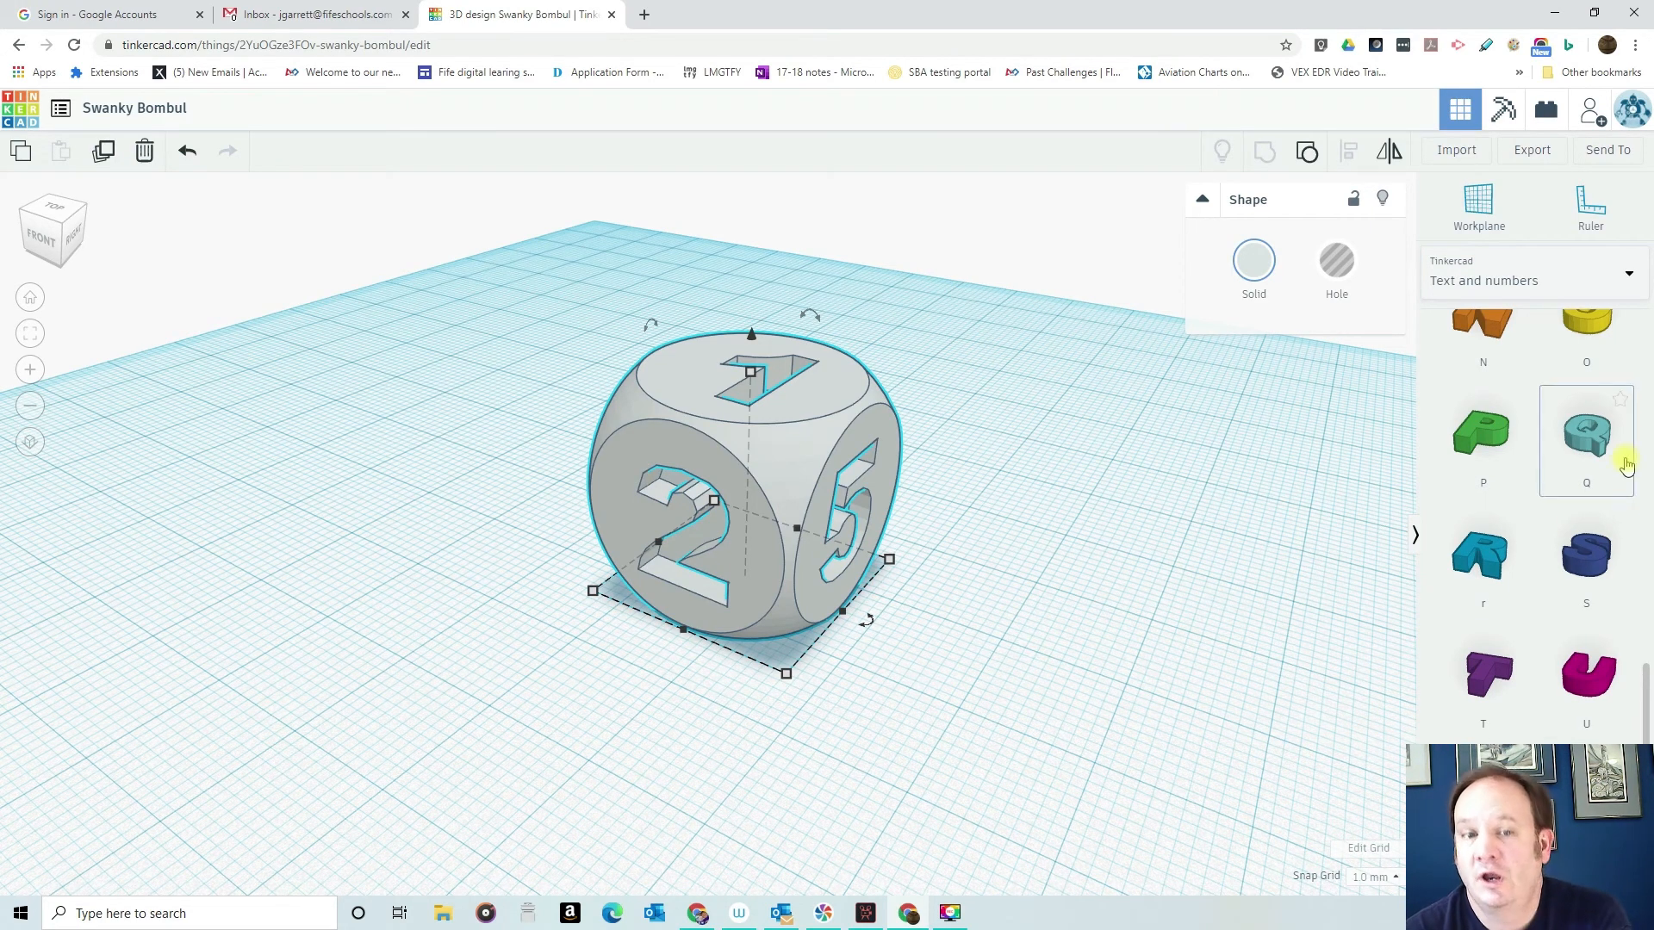
{"action": "left_click", "coordinate": [1628, 274]}
{"action": "left_click", "coordinate": [1549, 344]}
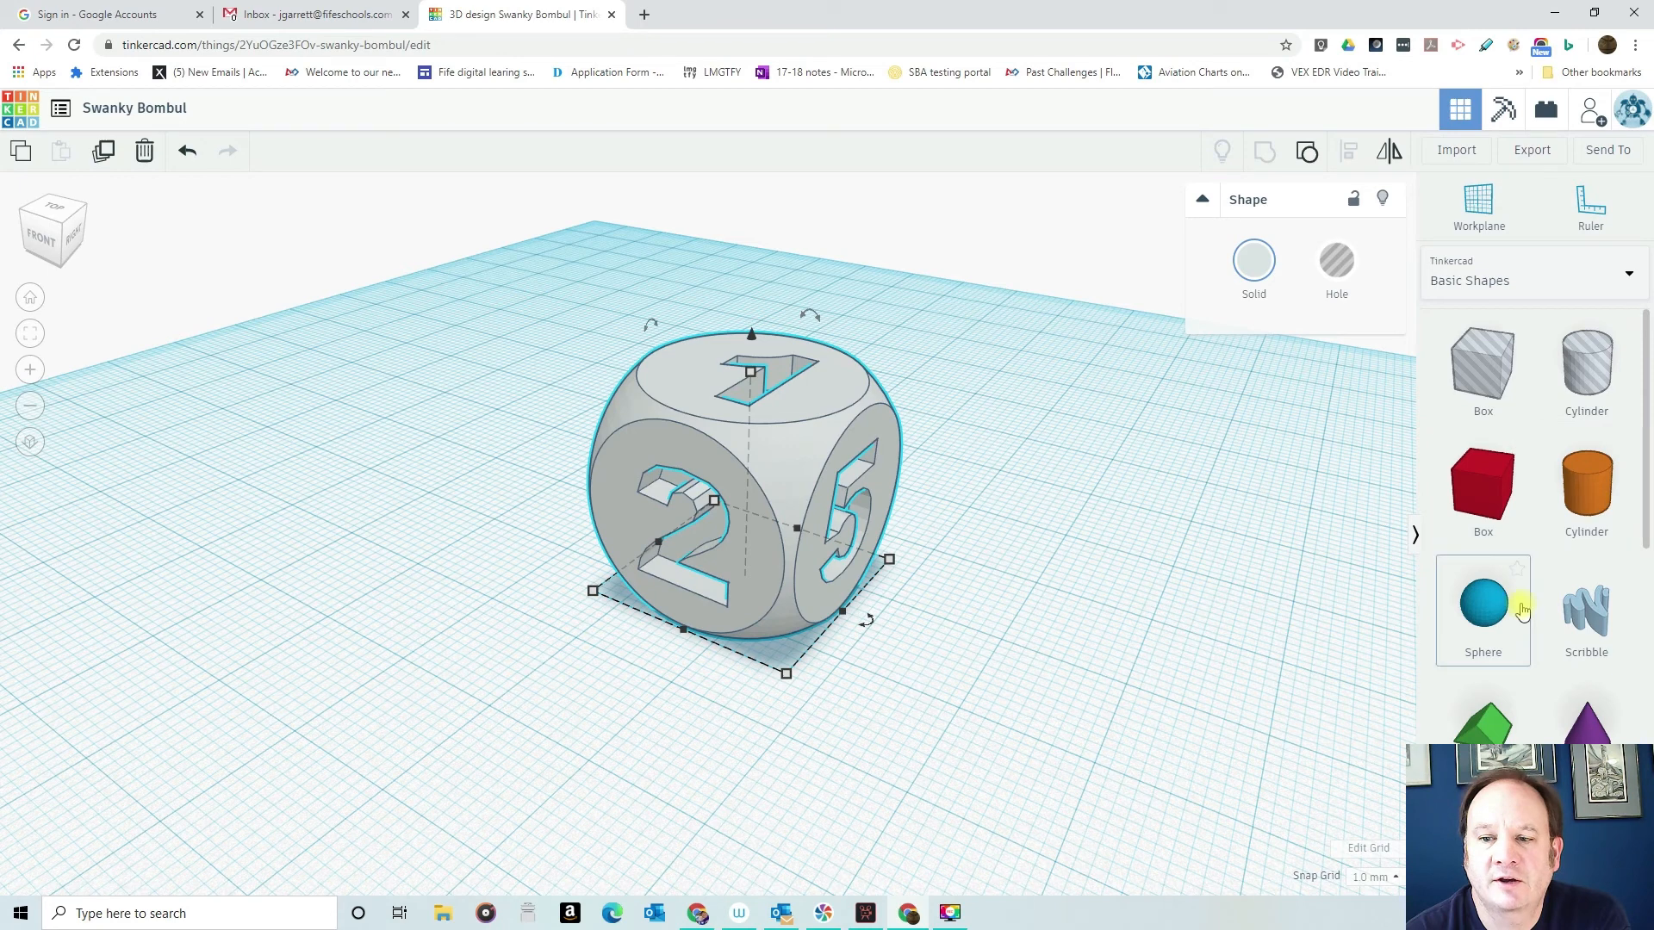
- Place a Polygon on the workplane beside the dice and set its number of sides to 8
{"action": "scroll", "coordinate": [1516, 595], "scroll_direction": "down", "scroll_amount": 2}
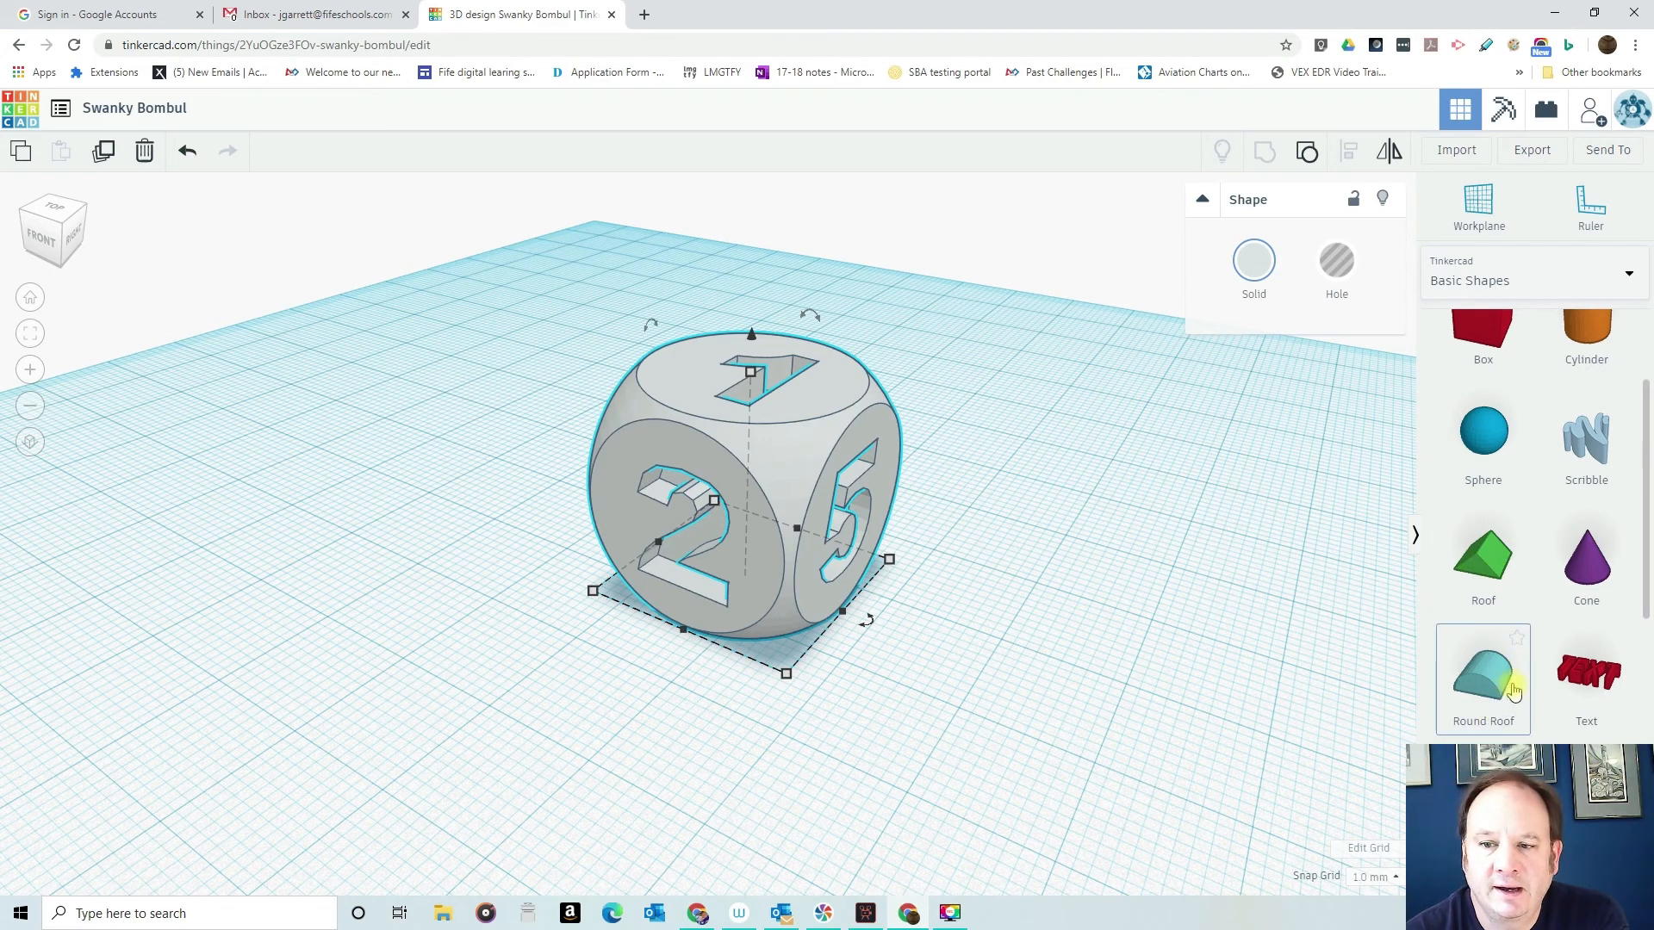
{"action": "scroll", "coordinate": [1513, 690], "scroll_direction": "down", "scroll_amount": 2}
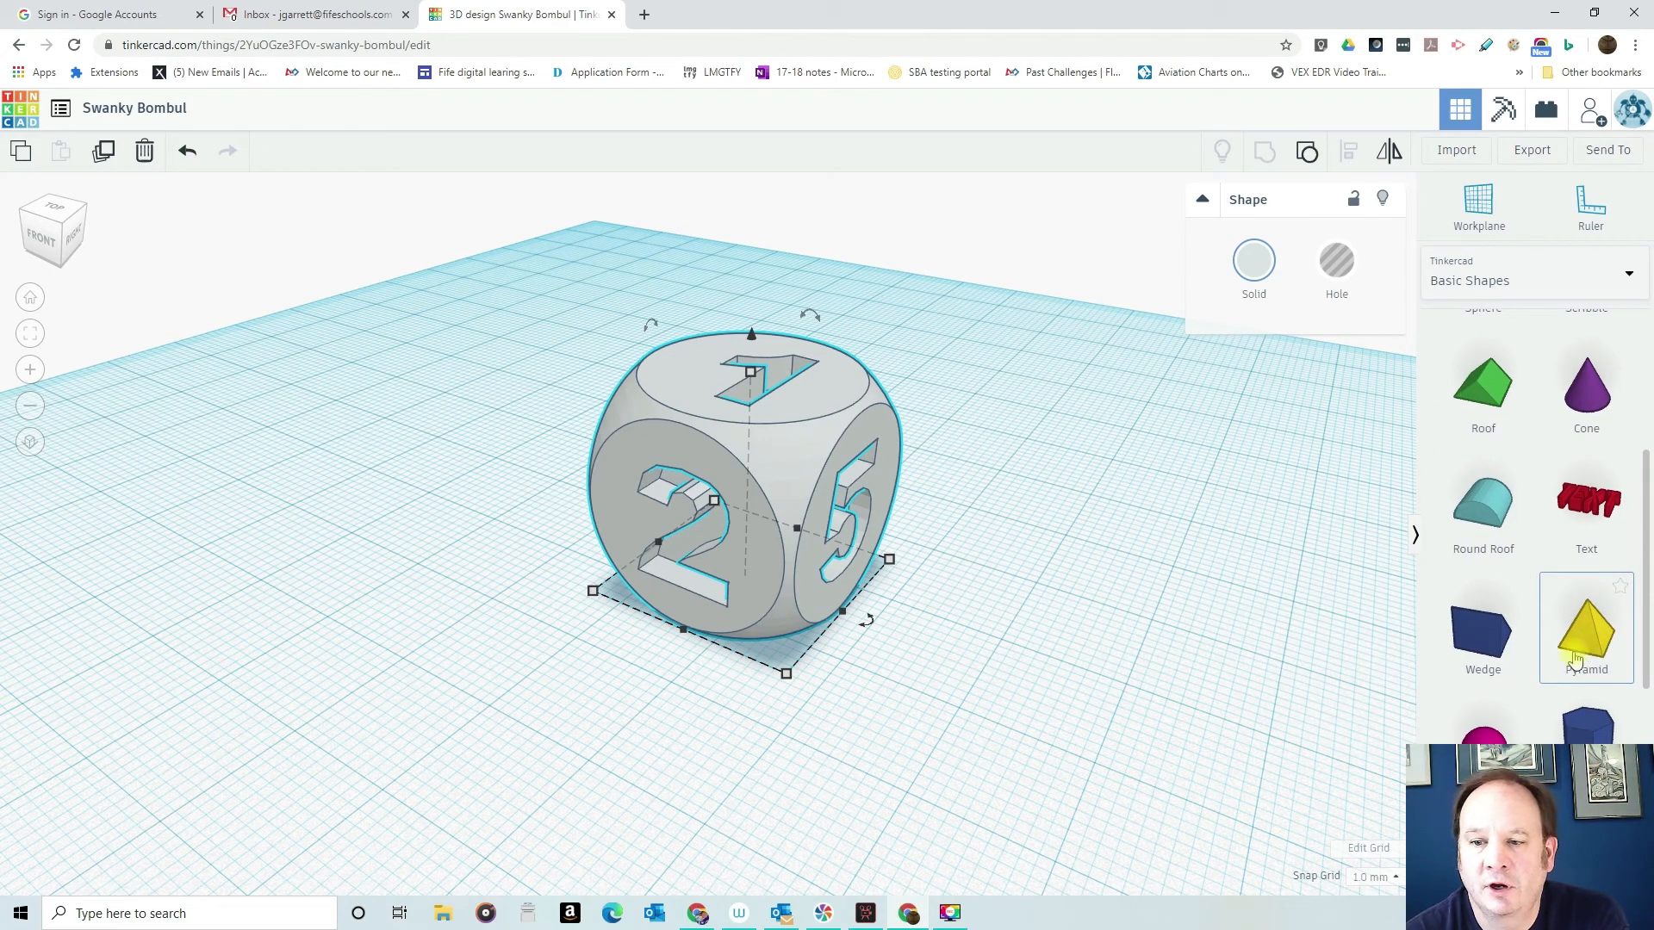
{"action": "scroll", "coordinate": [1589, 585], "scroll_direction": "down", "scroll_amount": 4}
{"action": "scroll", "coordinate": [1589, 582], "scroll_direction": "up", "scroll_amount": 2}
{"action": "left_click_drag", "start_coordinate": [1589, 581], "coordinate": [369, 683]}
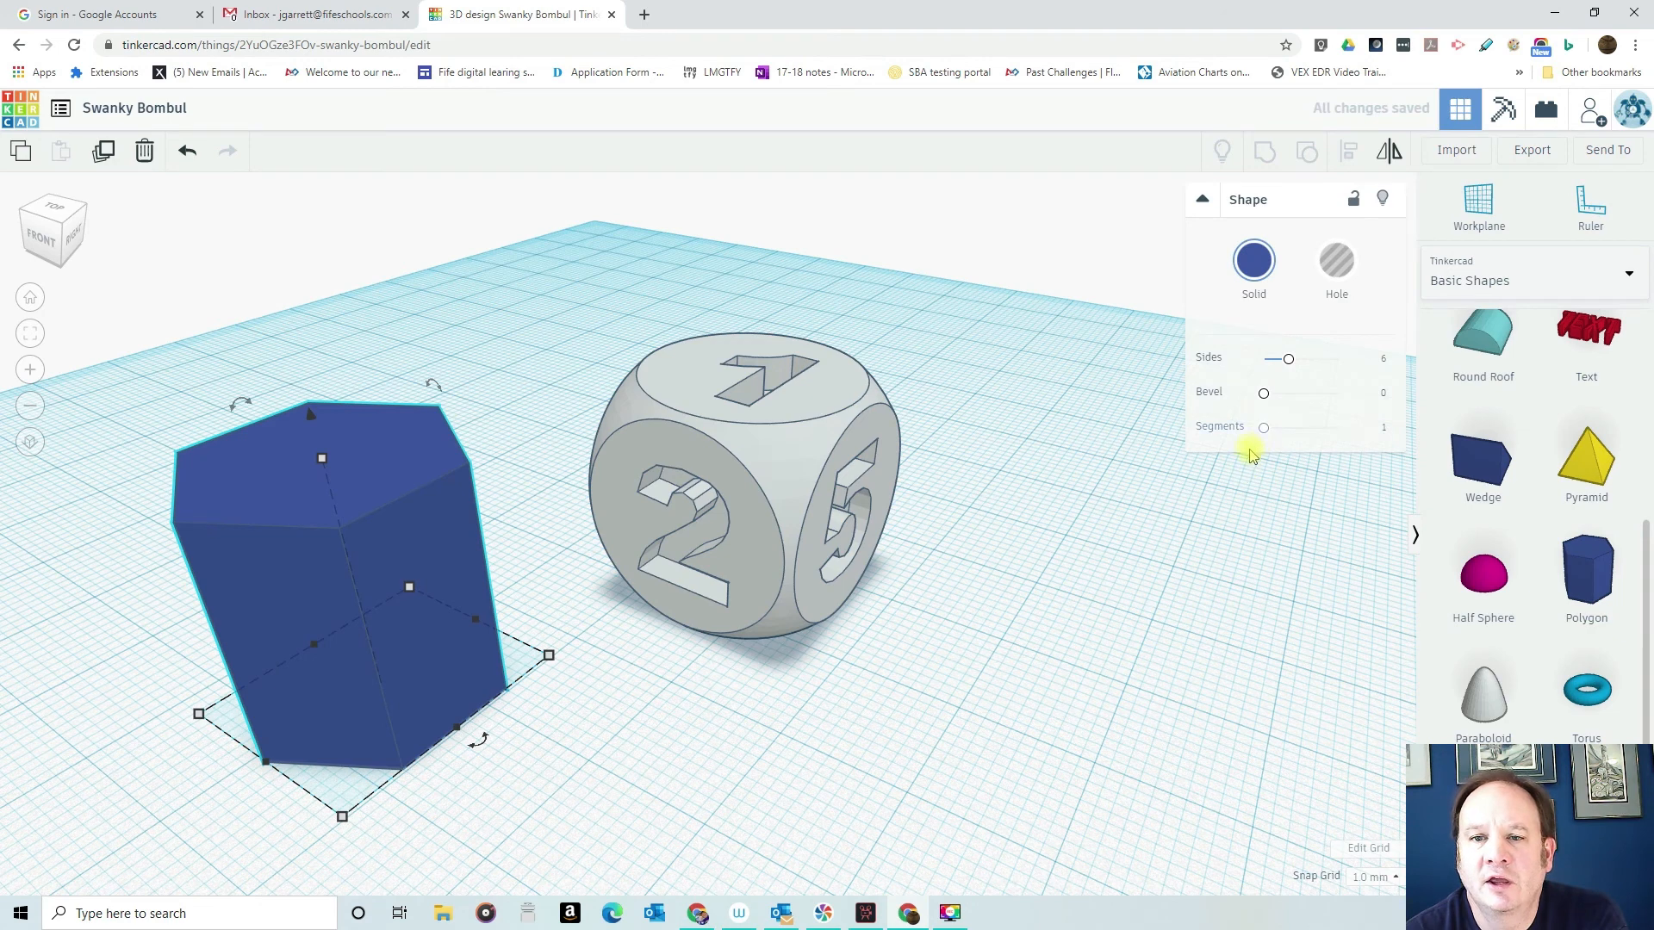
{"action": "mouse_move", "coordinate": [1265, 429]}
{"action": "left_mouse_down"}
{"action": "mouse_move", "coordinate": [1313, 429]}
{"action": "mouse_move", "coordinate": [1262, 428]}
{"action": "left_mouse_up"}
{"action": "left_click_drag", "start_coordinate": [1290, 358], "coordinate": [1306, 365]}
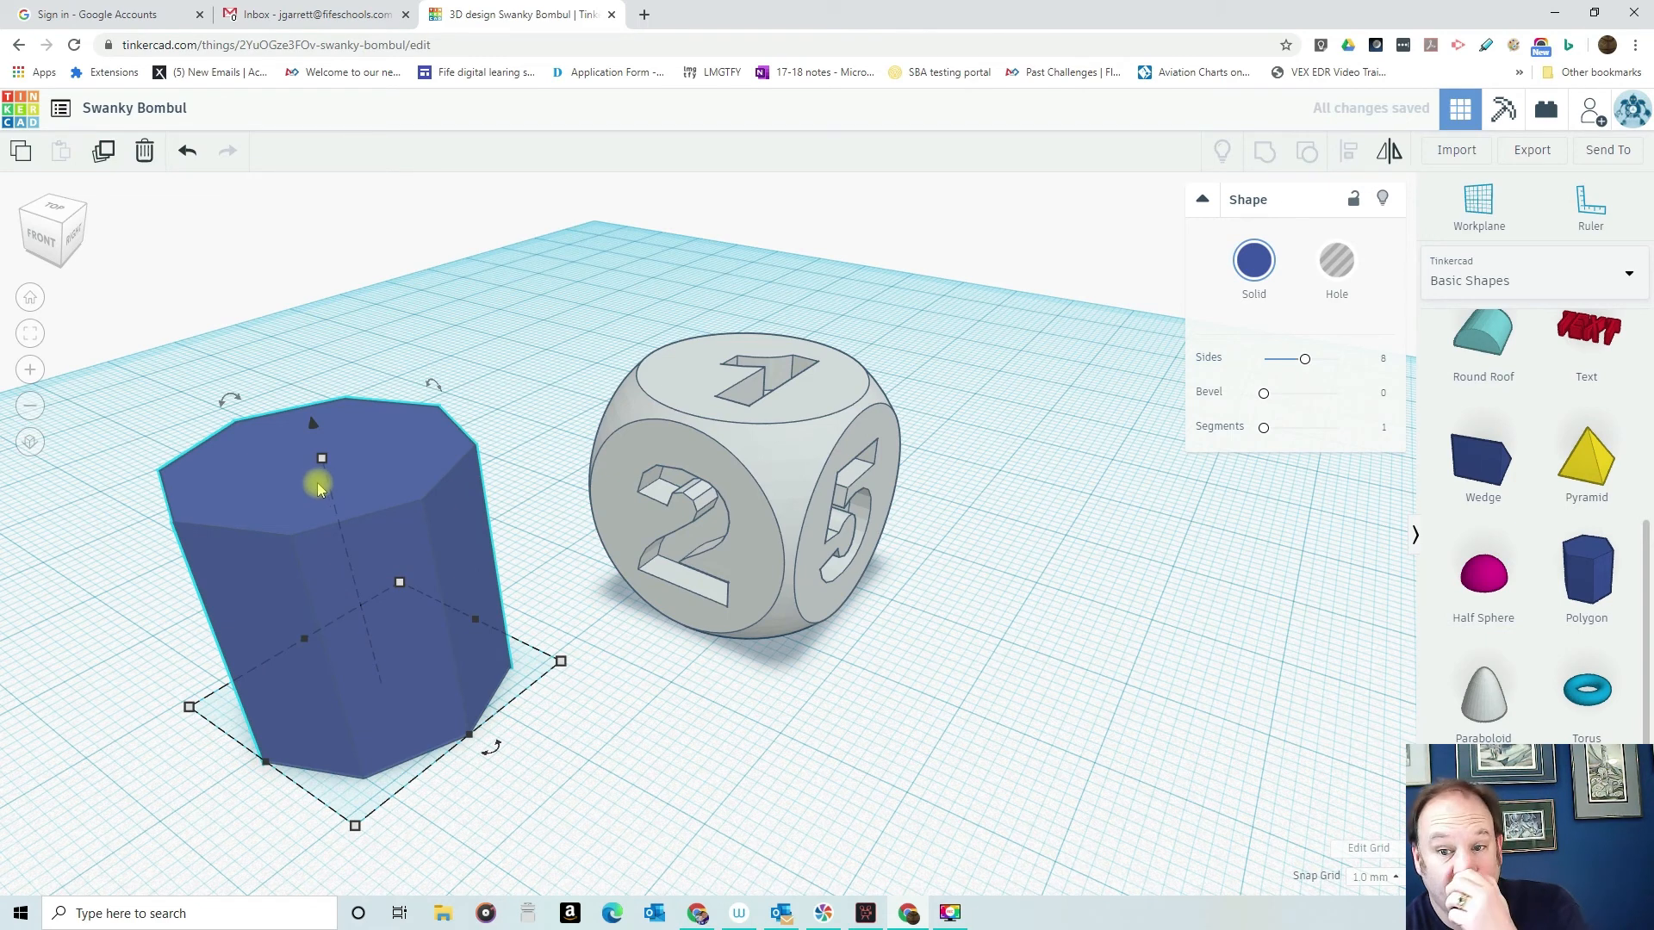
- Delete the polygon and place a red icosahedron from the basic shapes on the workplane beside the dice
{"action": "key", "text": "Delete"}
{"action": "scroll", "coordinate": [1586, 483], "scroll_direction": "down", "scroll_amount": 4}
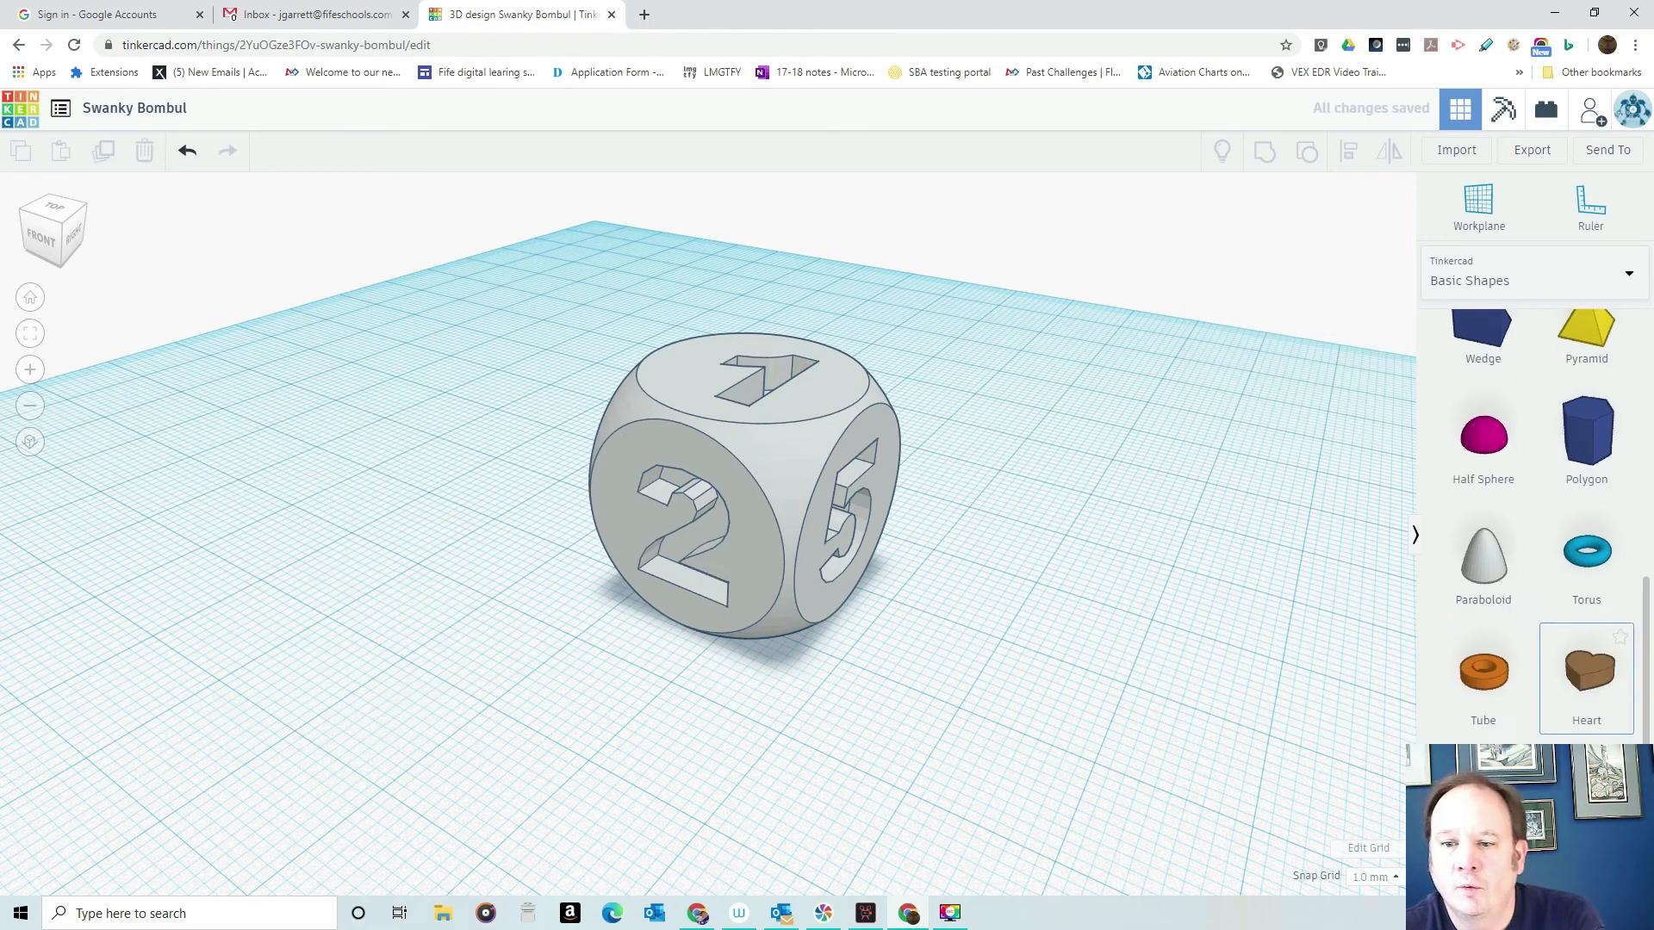
{"action": "left_click_drag", "start_coordinate": [1316, 756], "coordinate": [432, 628]}
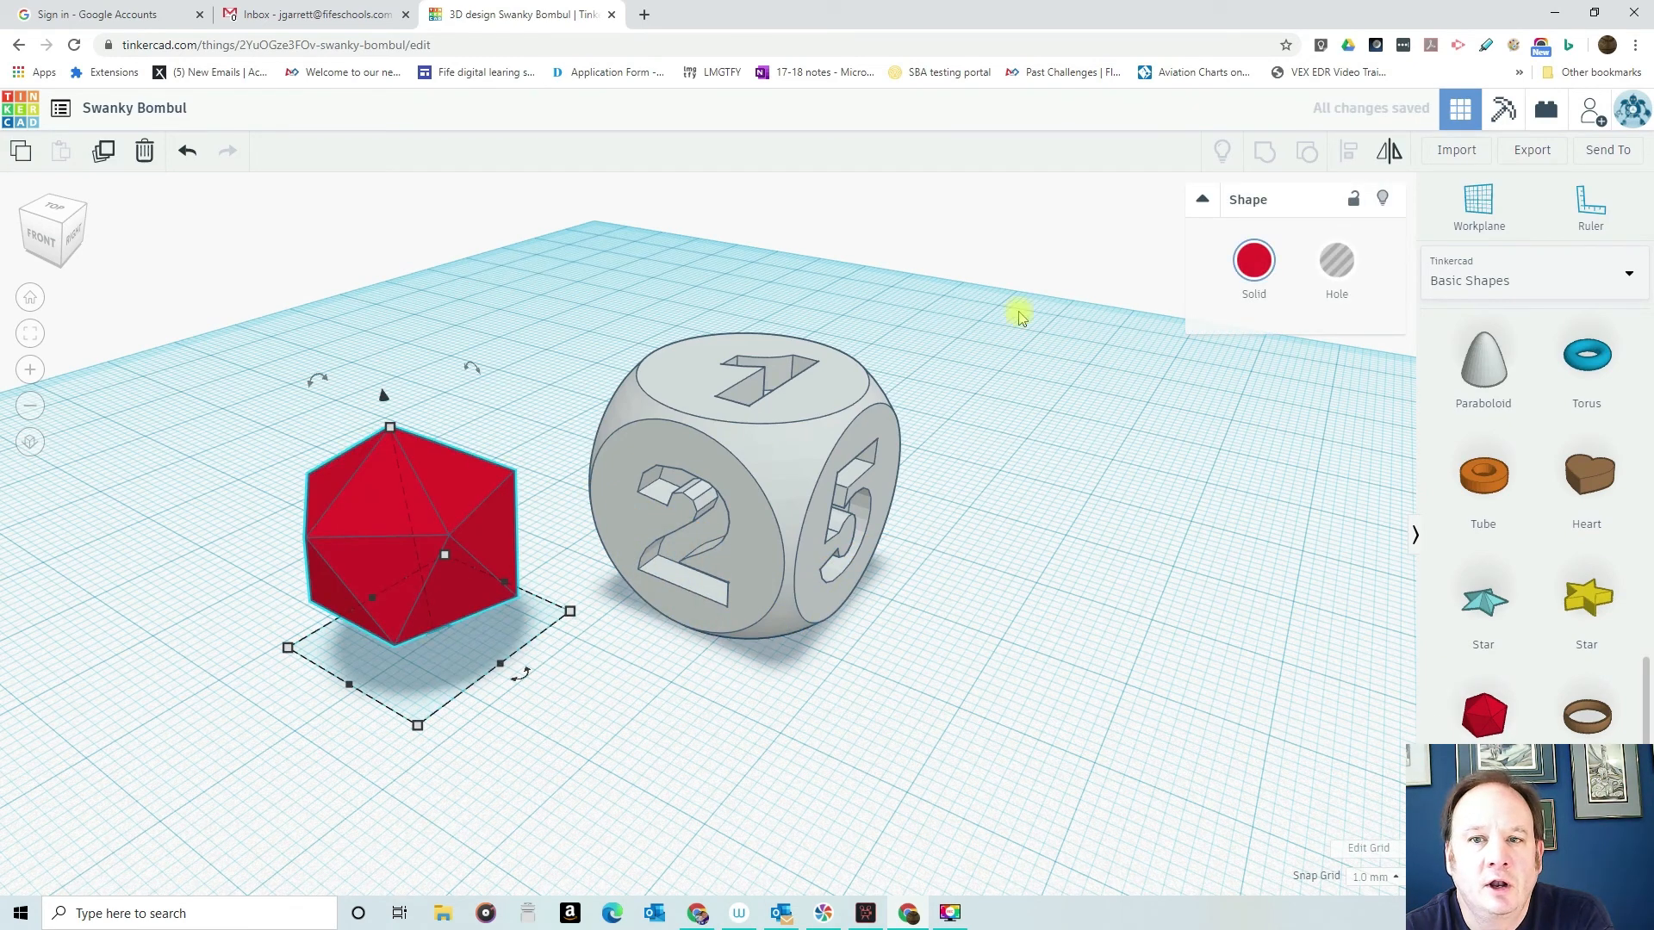
{"action": "mouse_move", "coordinate": [414, 534]}
{"action": "left_mouse_down"}
{"action": "mouse_move", "coordinate": [361, 512]}
{"action": "mouse_move", "coordinate": [388, 531]}
{"action": "left_mouse_up"}
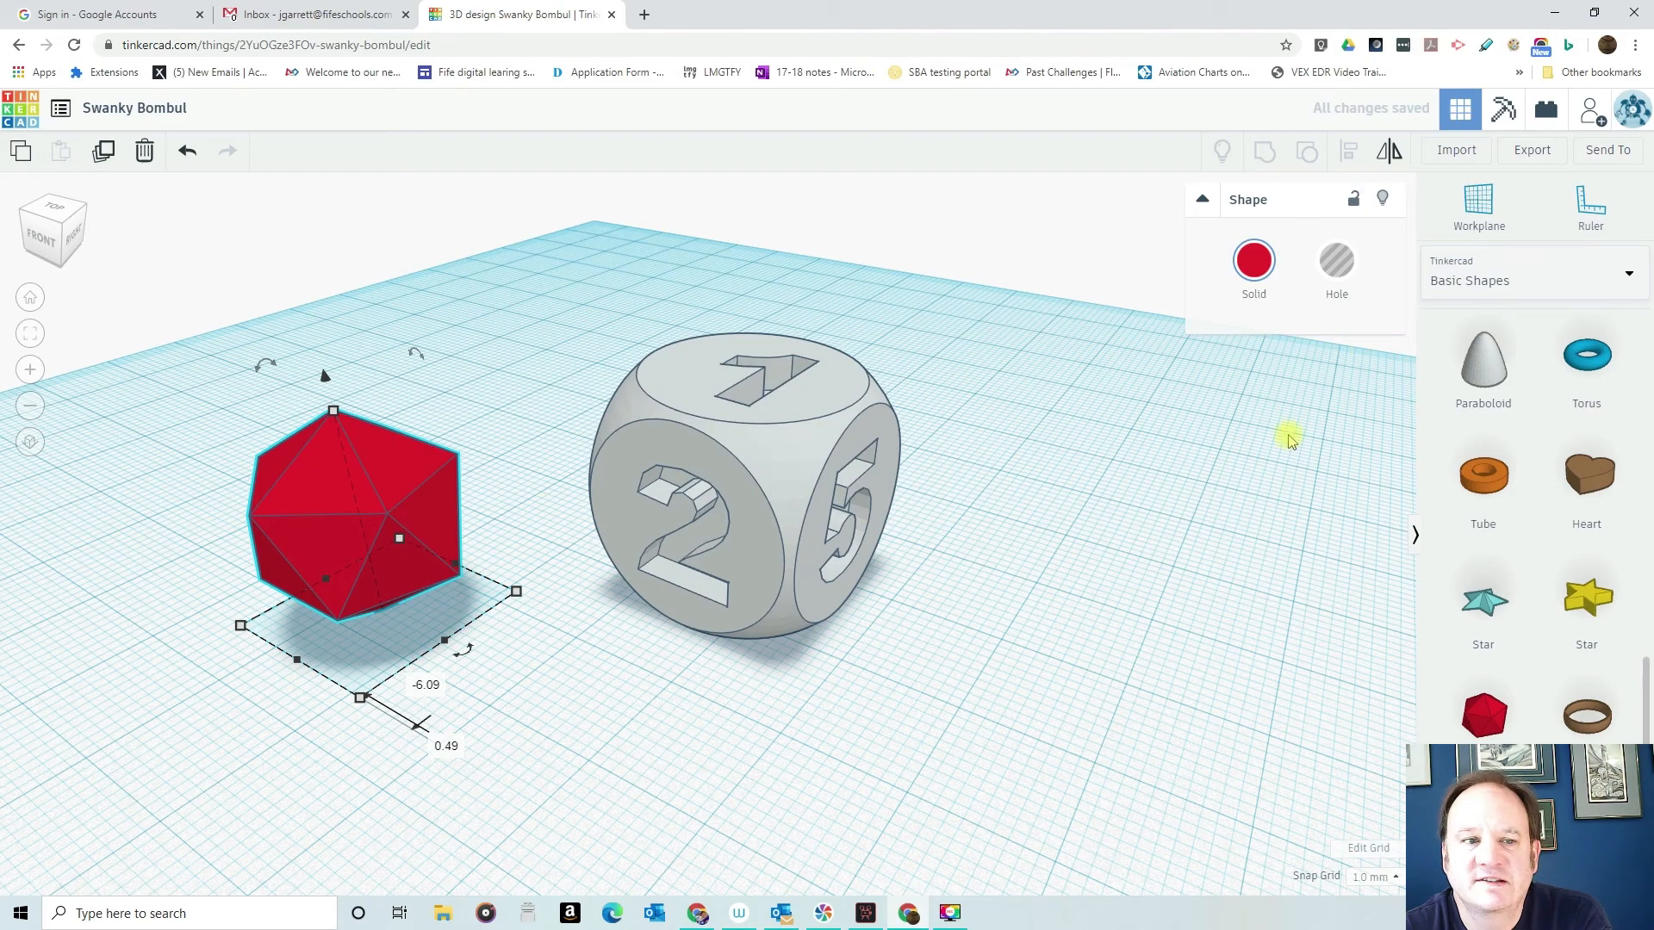
- Set the icosahedron's length, width and height to 20 mm each, and deselect it
{"action": "right_click_drag", "start_coordinate": [527, 668], "coordinate": [720, 555]}
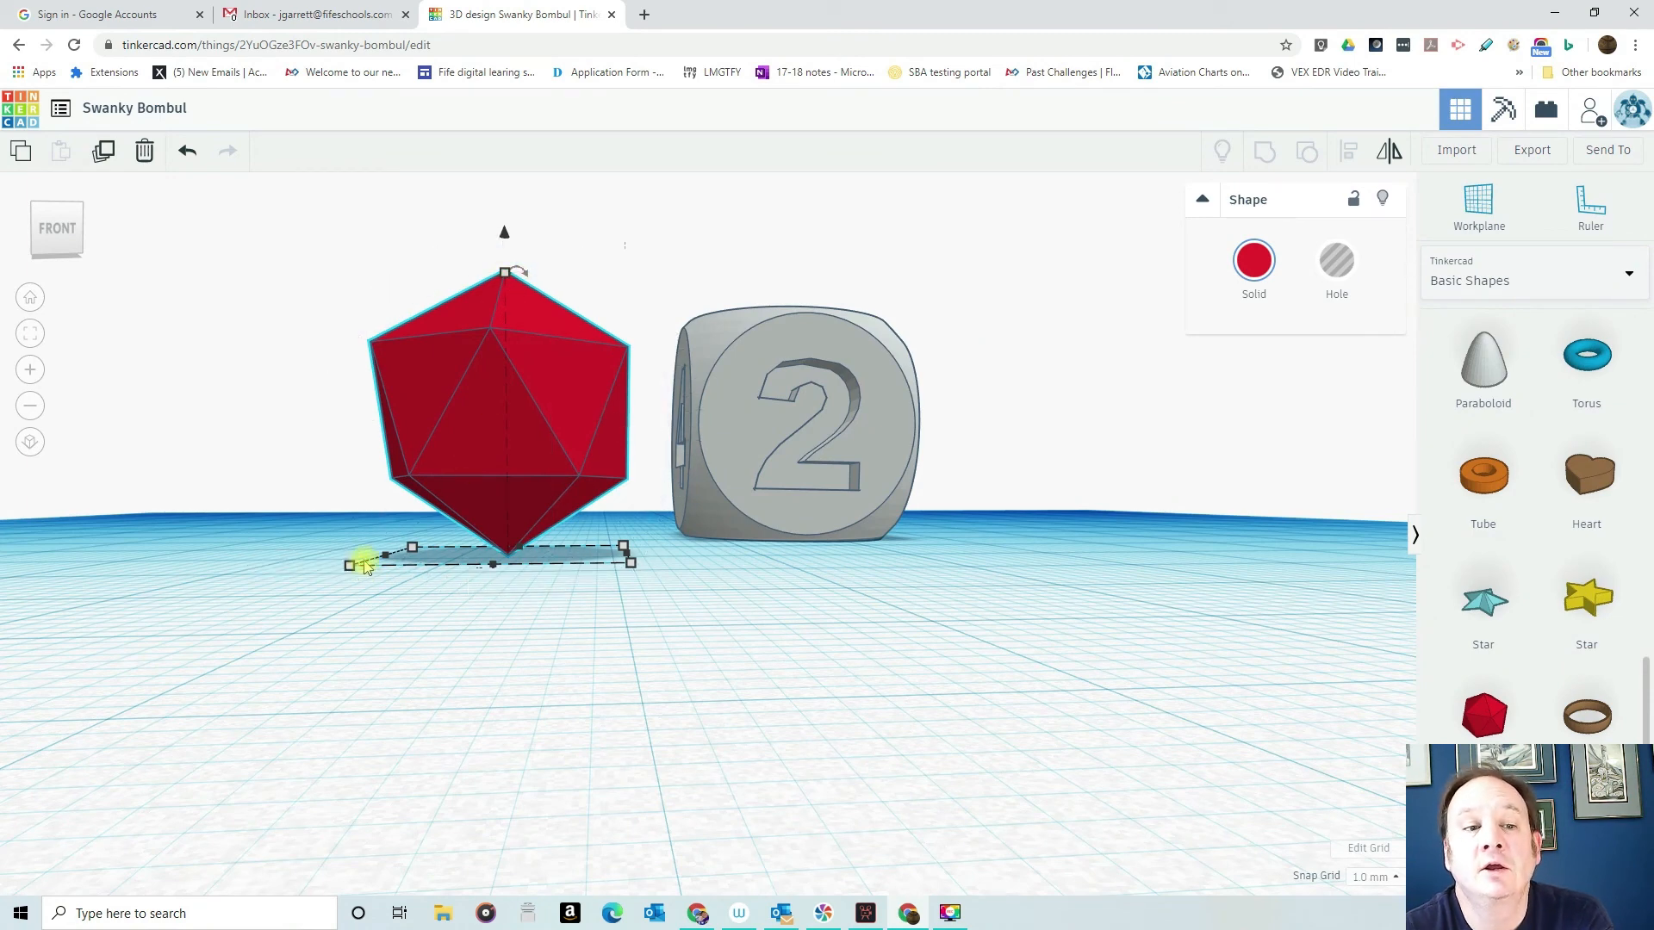
{"action": "right_click_drag", "start_coordinate": [669, 491], "coordinate": [728, 620]}
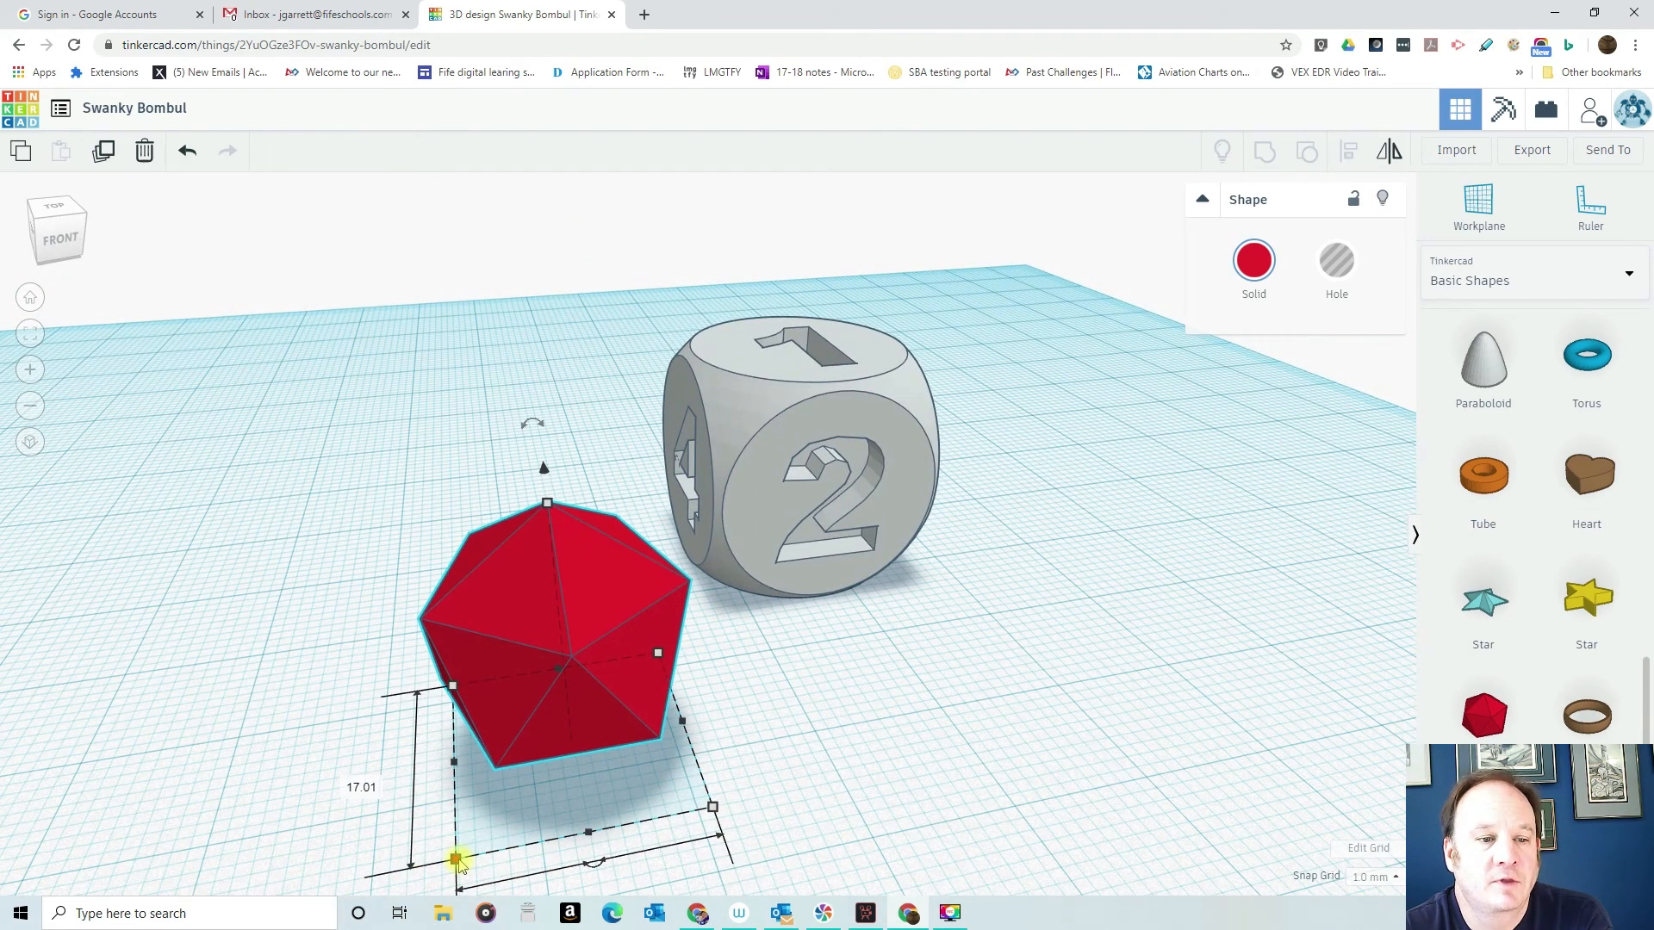
{"action": "scroll", "coordinate": [459, 864], "scroll_direction": "down", "scroll_amount": 2}
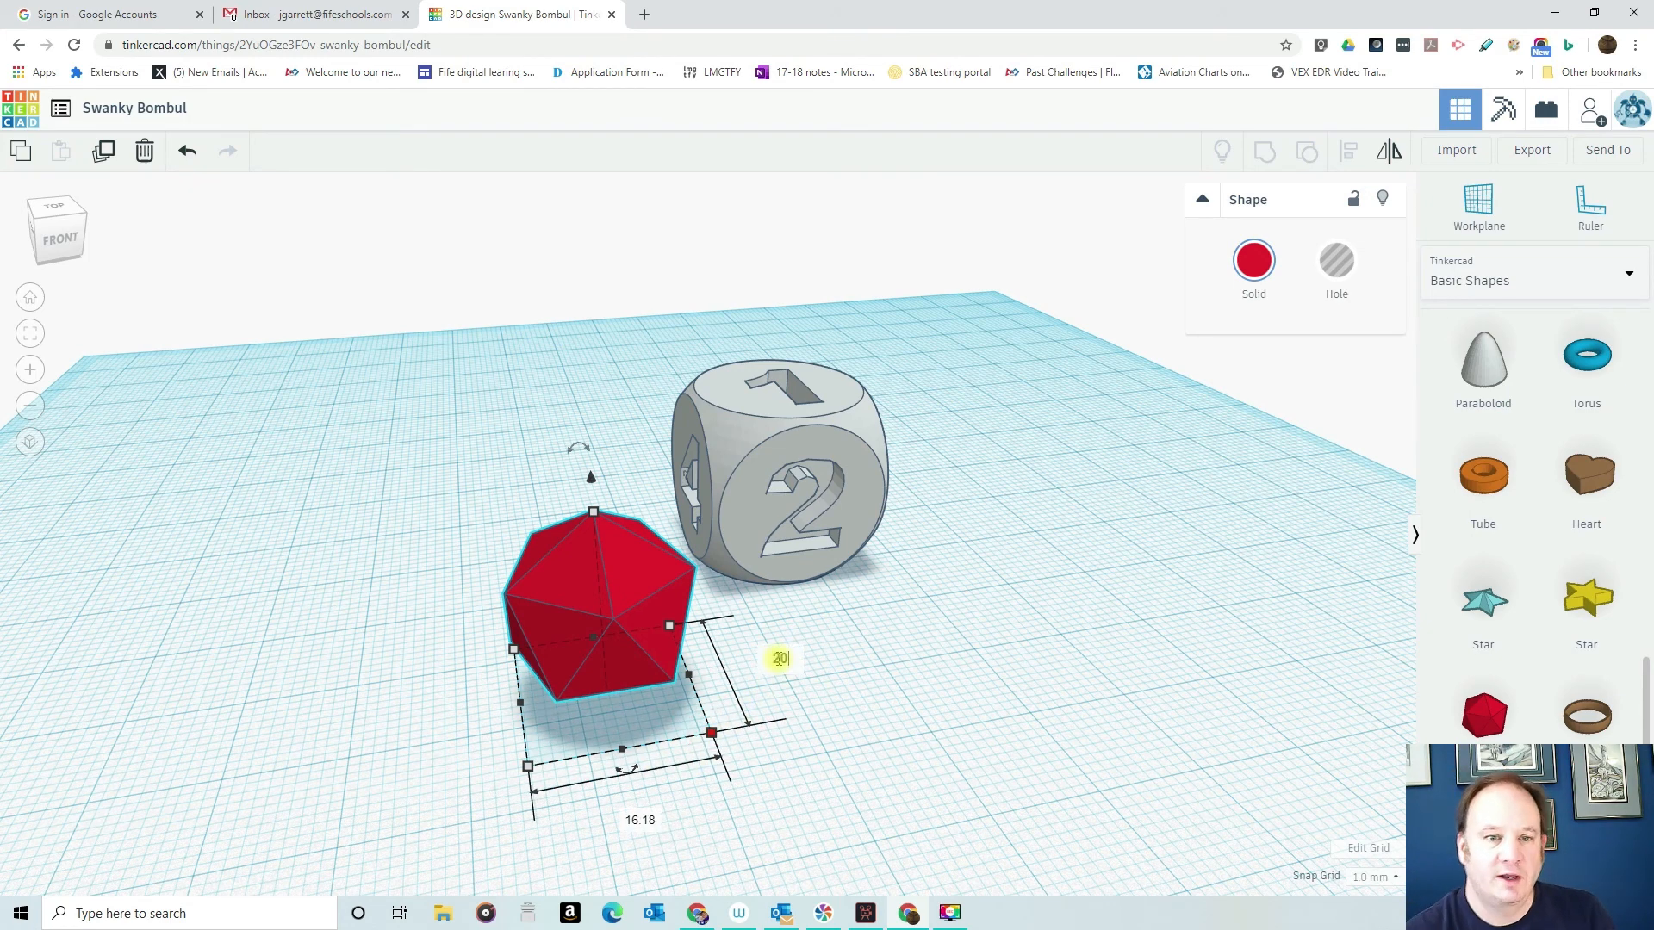
{"action": "left_click", "coordinate": [651, 847]}
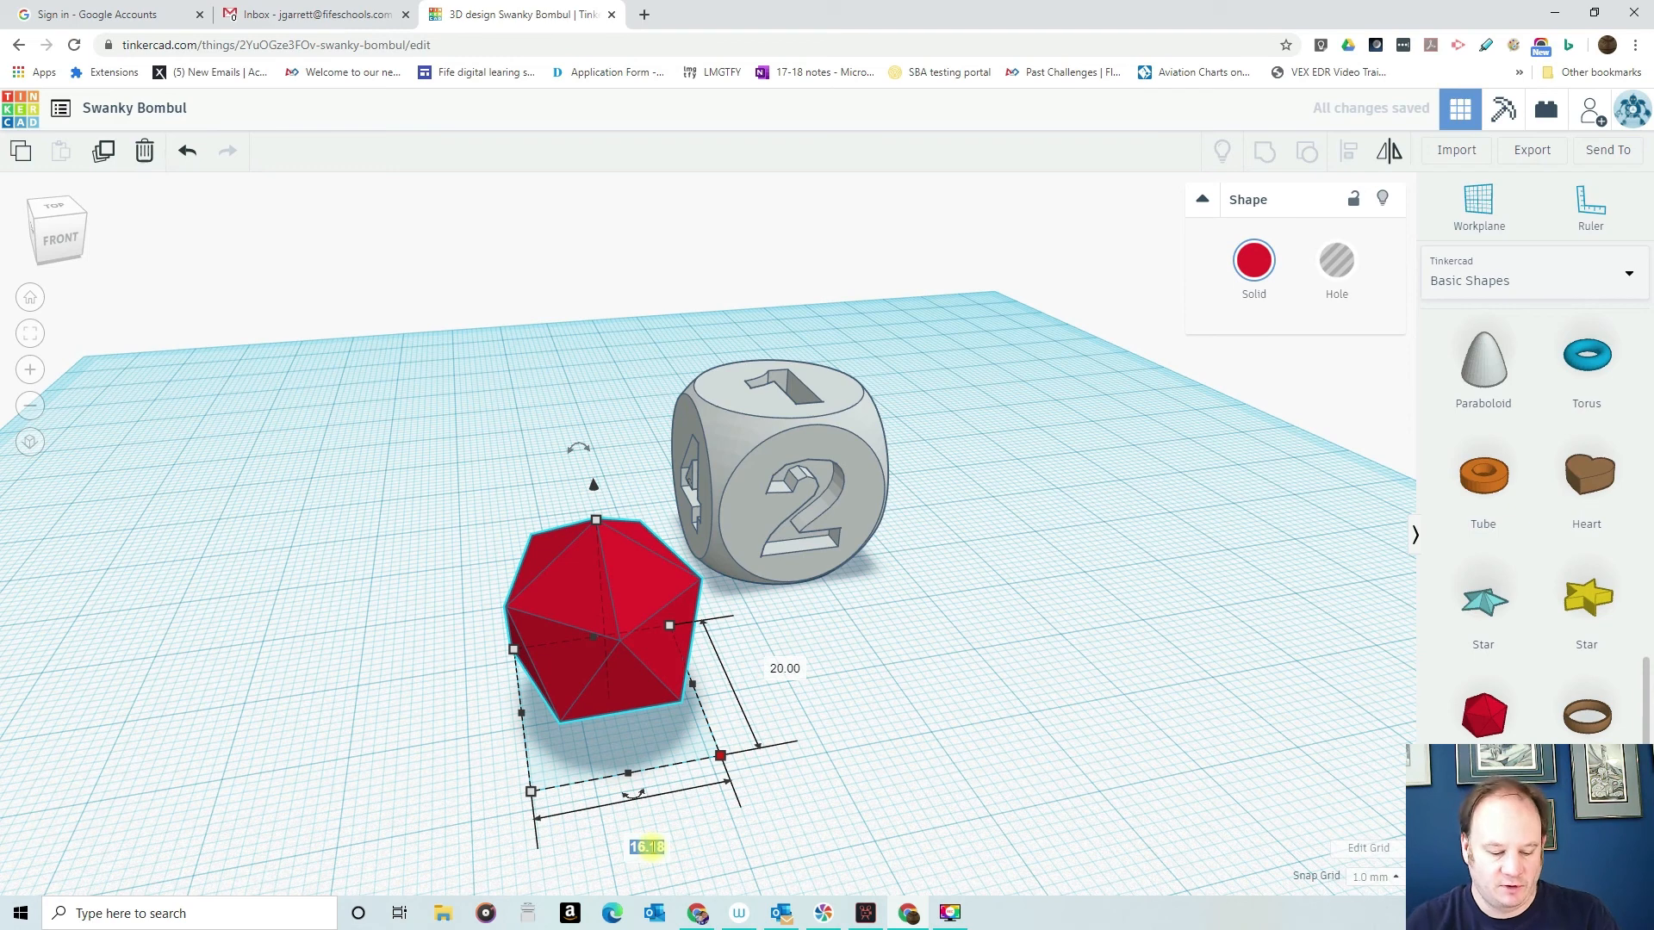
{"action": "type", "text": "20"}
{"action": "key", "text": "Return"}
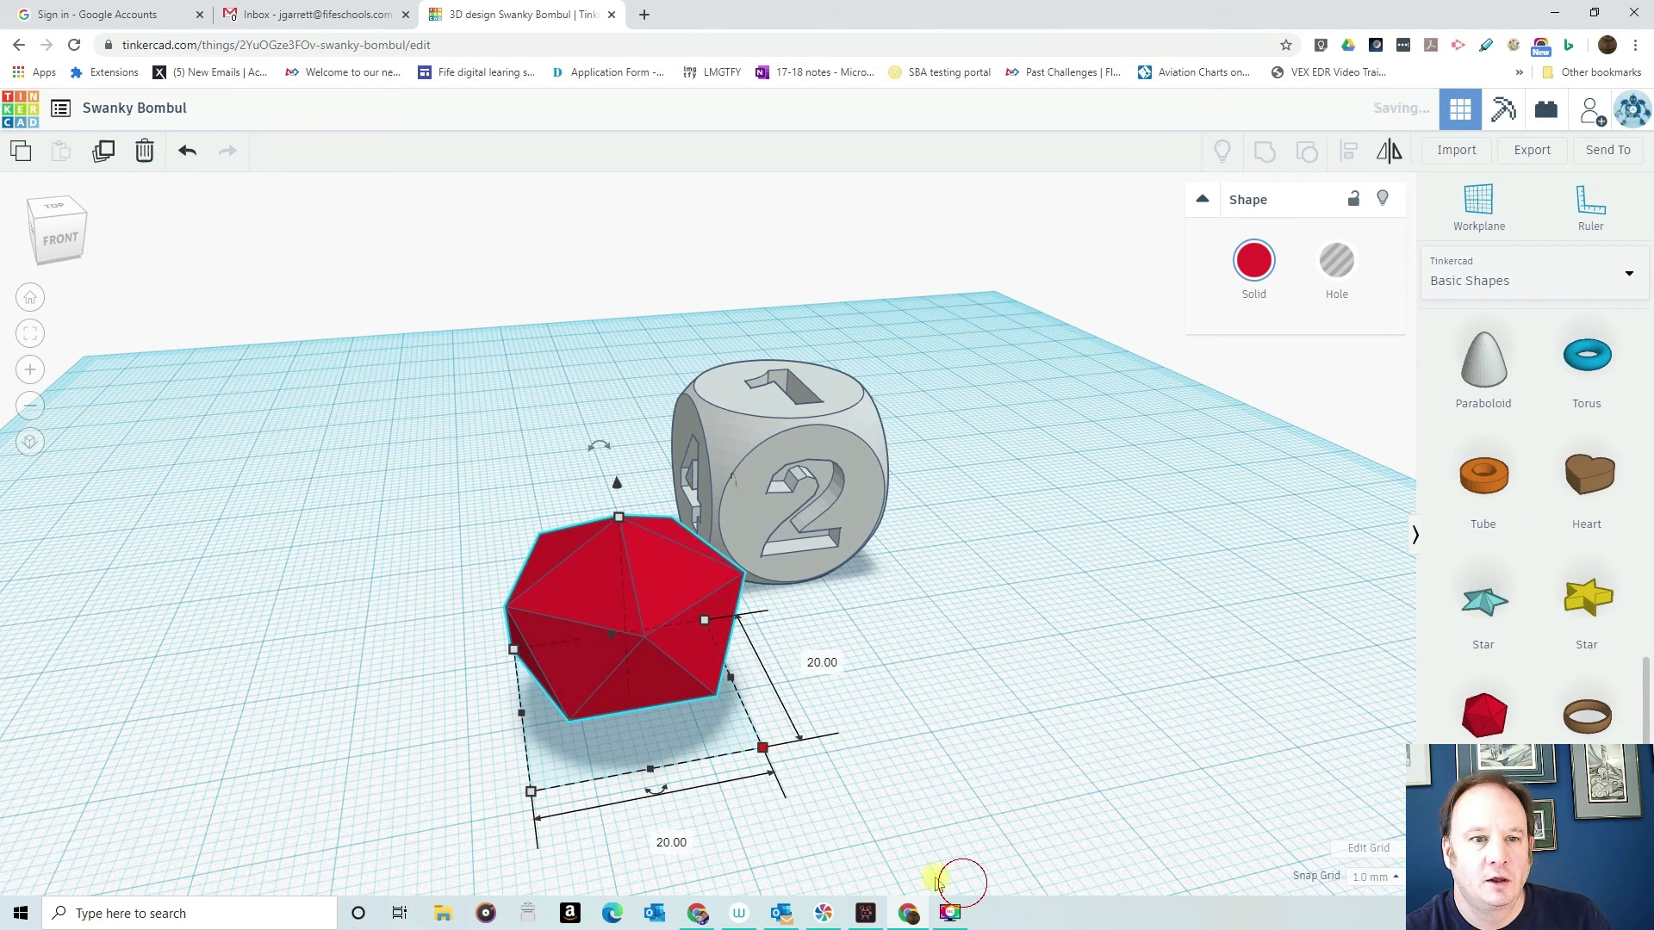
{"action": "left_click", "coordinate": [720, 610]}
{"action": "type", "text": "20"}
{"action": "key", "text": "Return"}
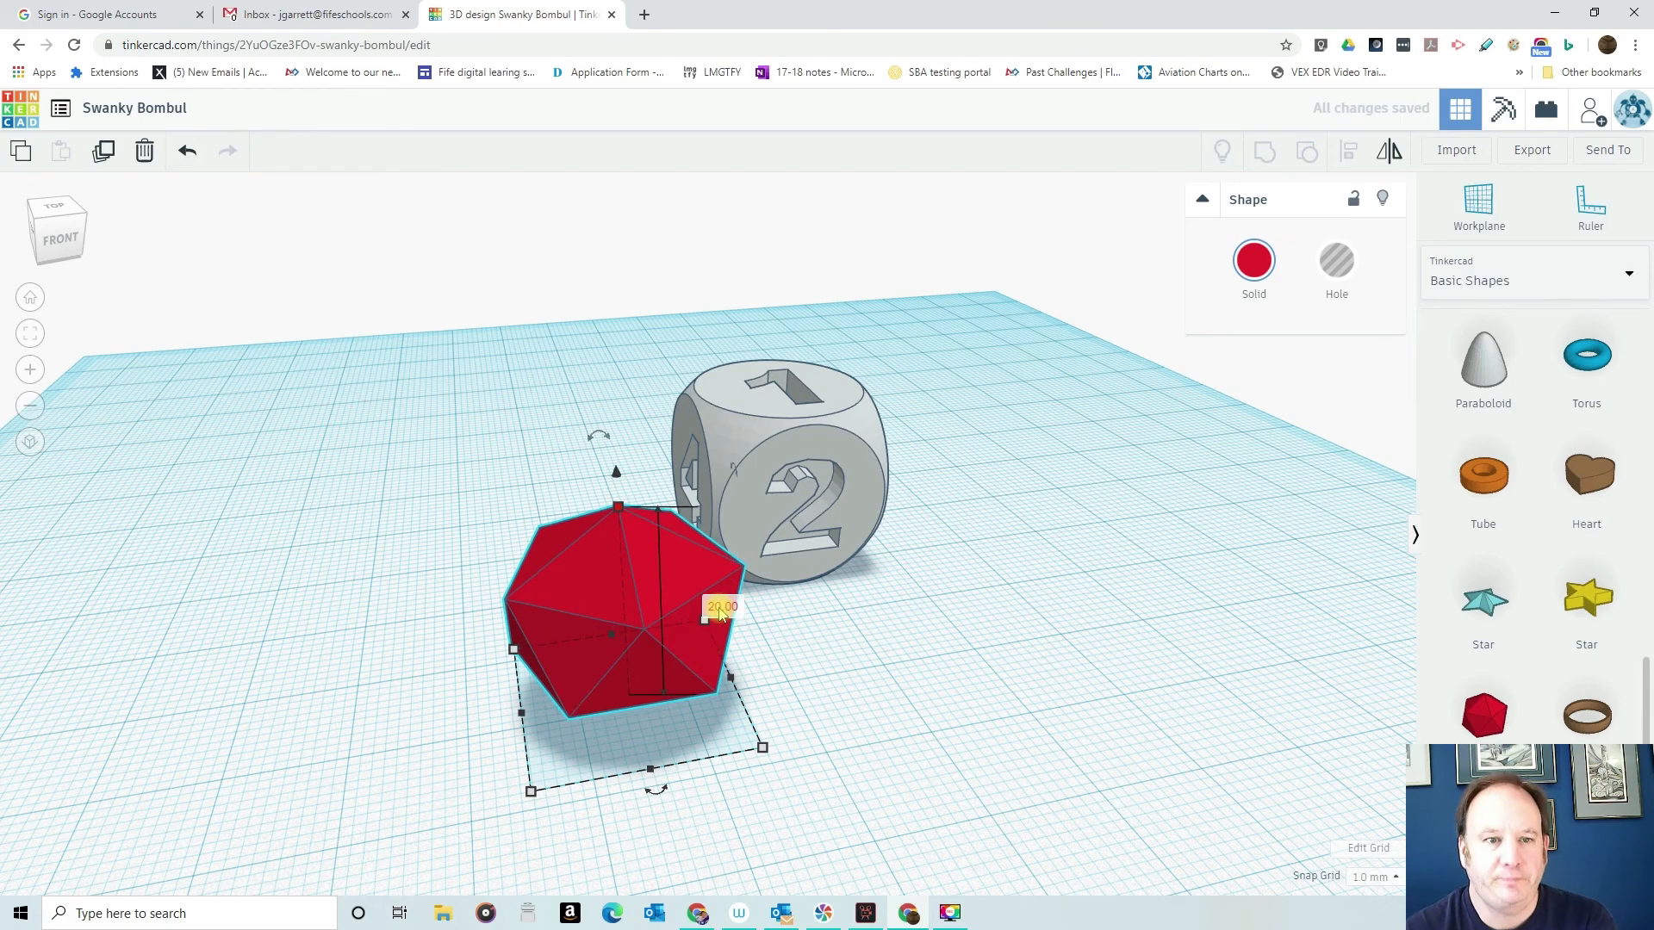
{"action": "left_click", "coordinate": [896, 663]}
{"action": "right_click_drag", "start_coordinate": [852, 601], "coordinate": [722, 579]}
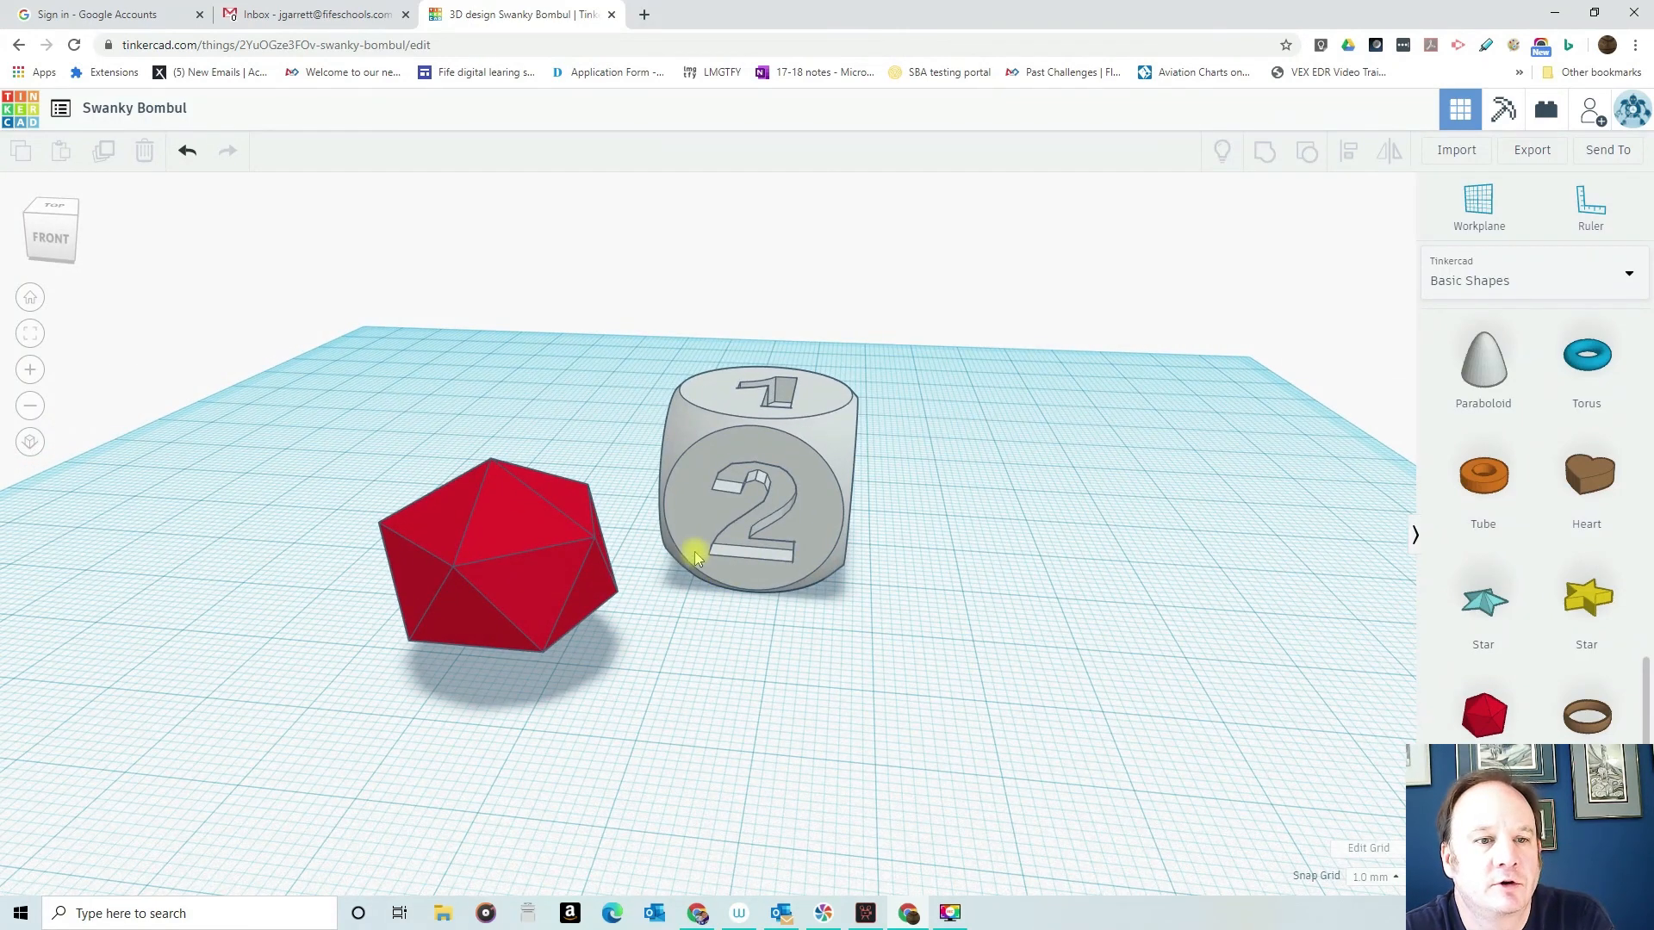